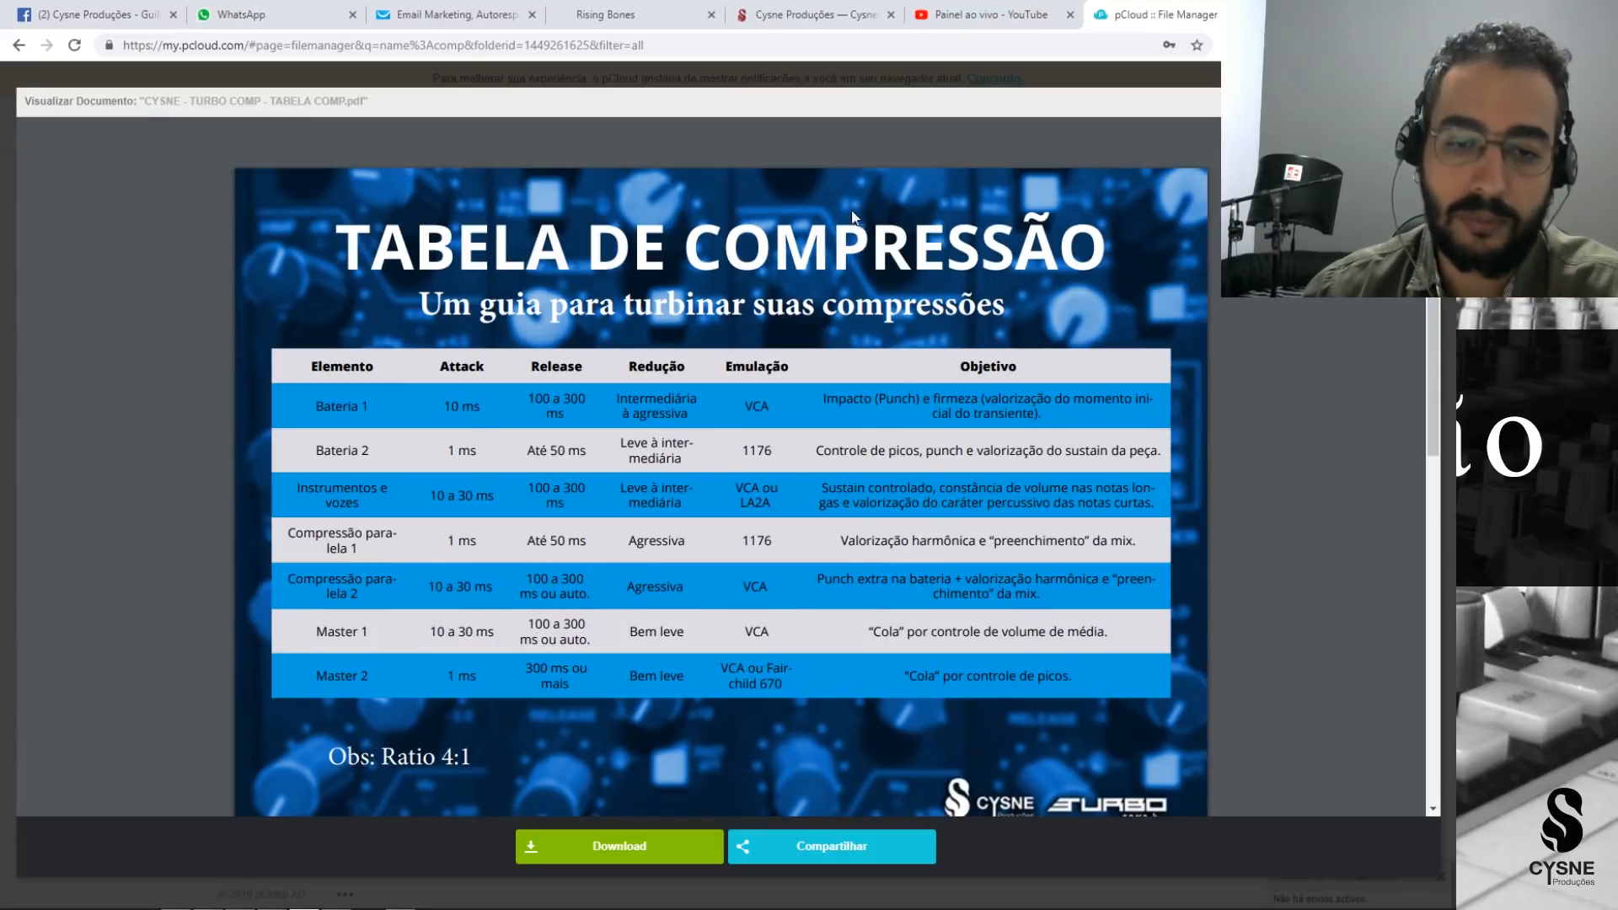
# Switch from the compression table to REAPER and open a new project tab.
pyautogui.moveTo(304, 905)
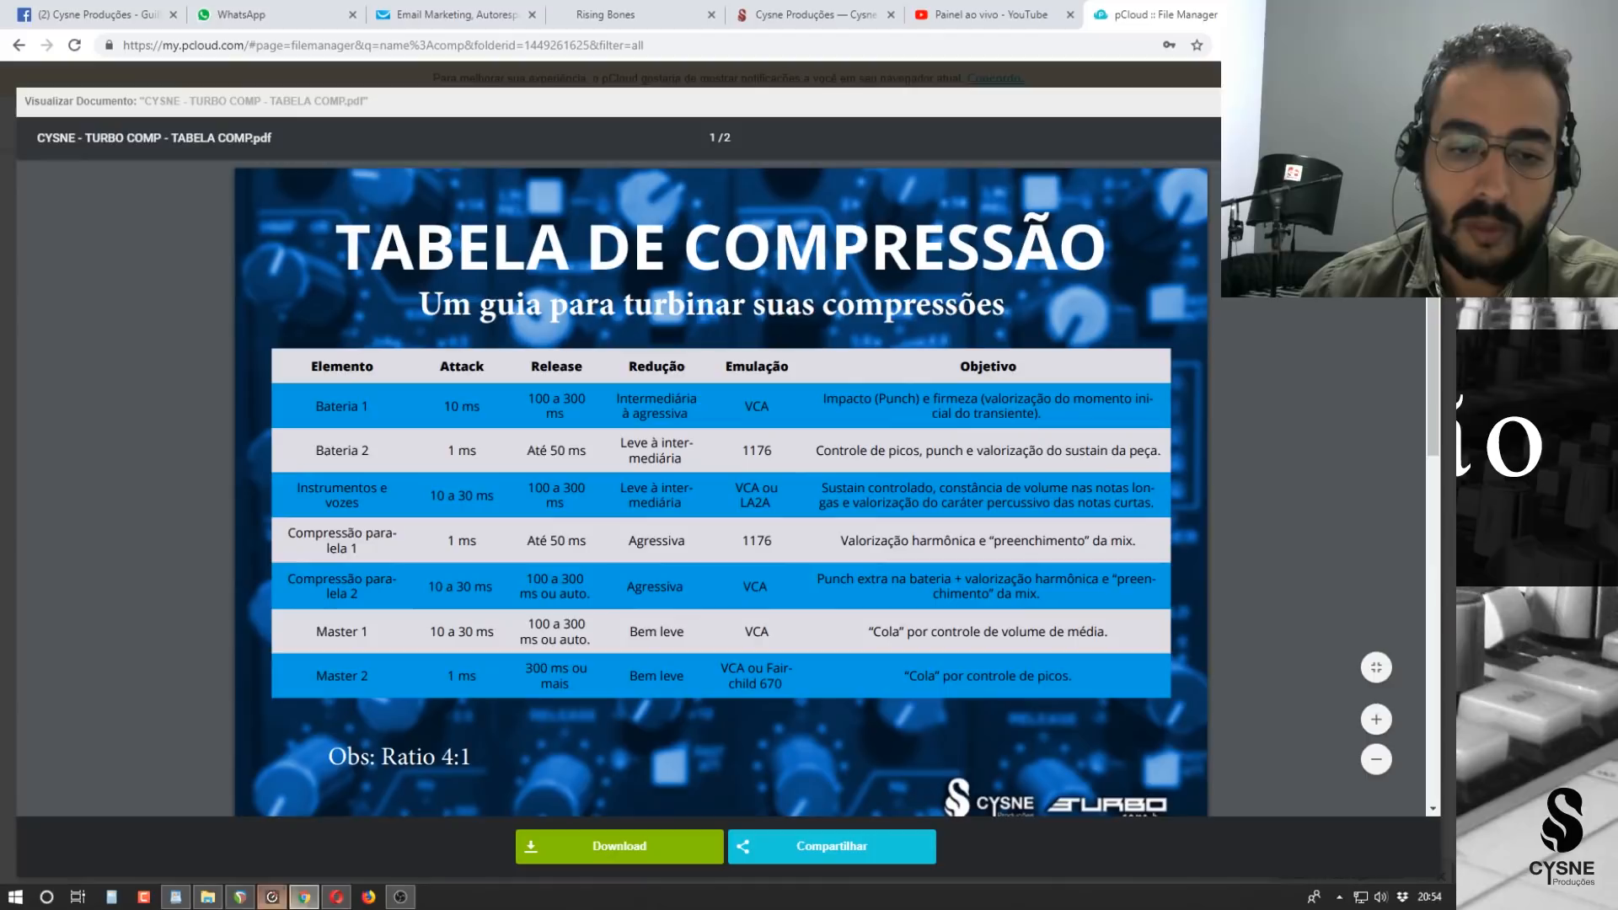
pyautogui.click(240, 897)
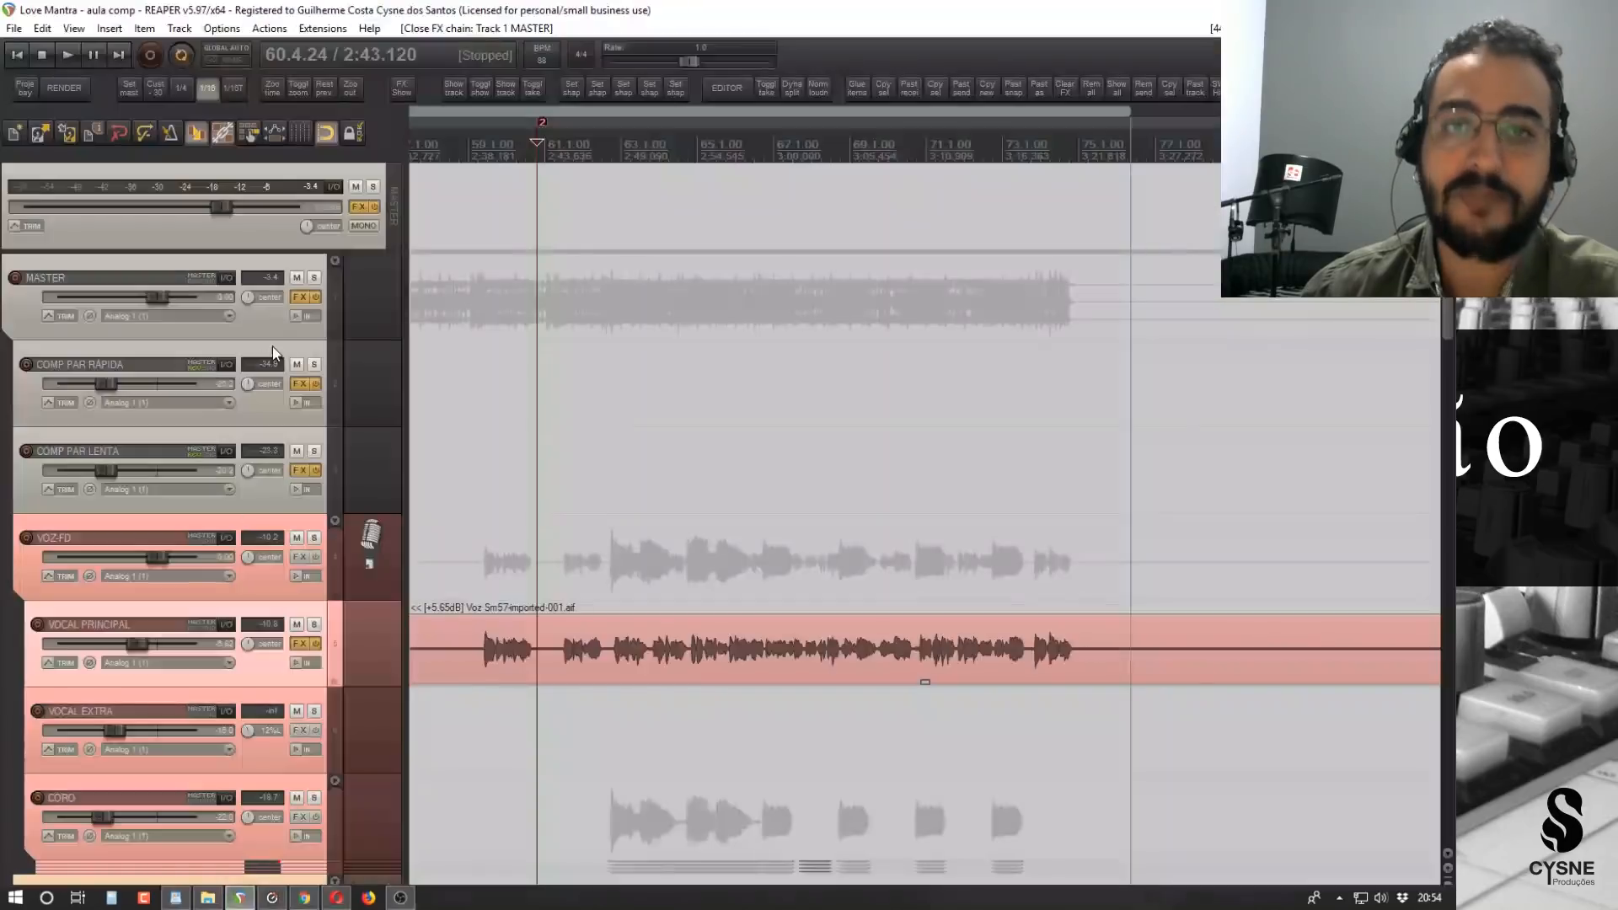
pyautogui.click(13, 28)
pyautogui.click(37, 191)
# Set the time selection around the 01BB.SNR2M snare item so that it starts slightly before the hit.
pyautogui.moveTo(535, 179); pyautogui.dragTo(657, 184)
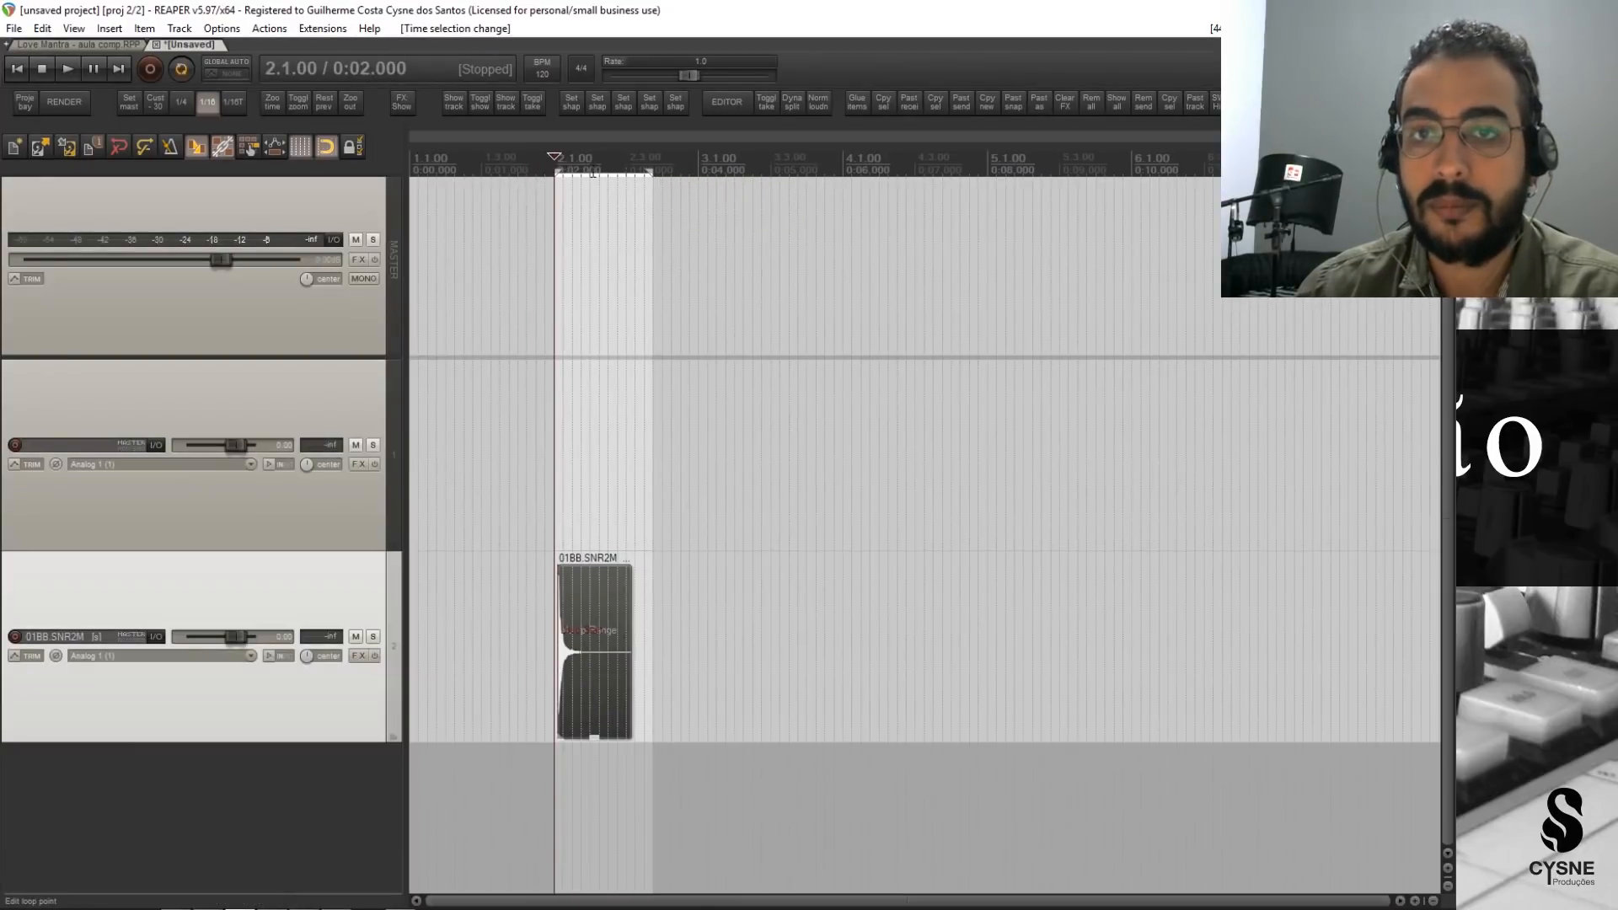
pyautogui.moveTo(540, 169); pyautogui.dragTo(661, 177)
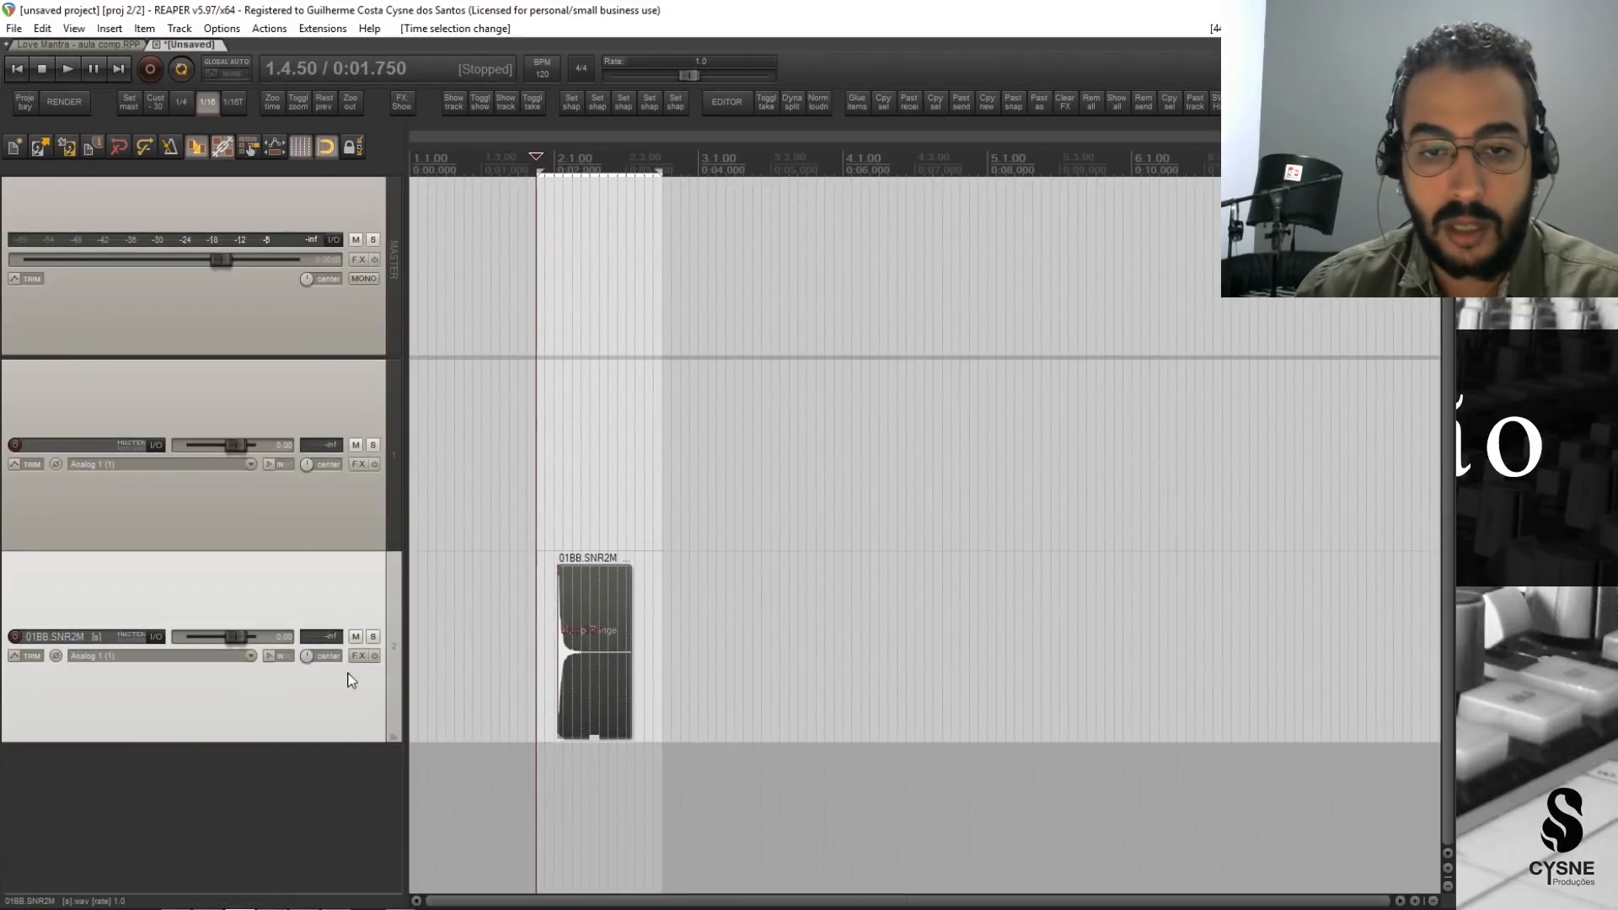
# Add the VST3 H-Comp Stereo (Waves) compressor to the 01BB.SNR2M track and leave only its floating plugin window open.
pyautogui.click(358, 655)
pyautogui.write('h')
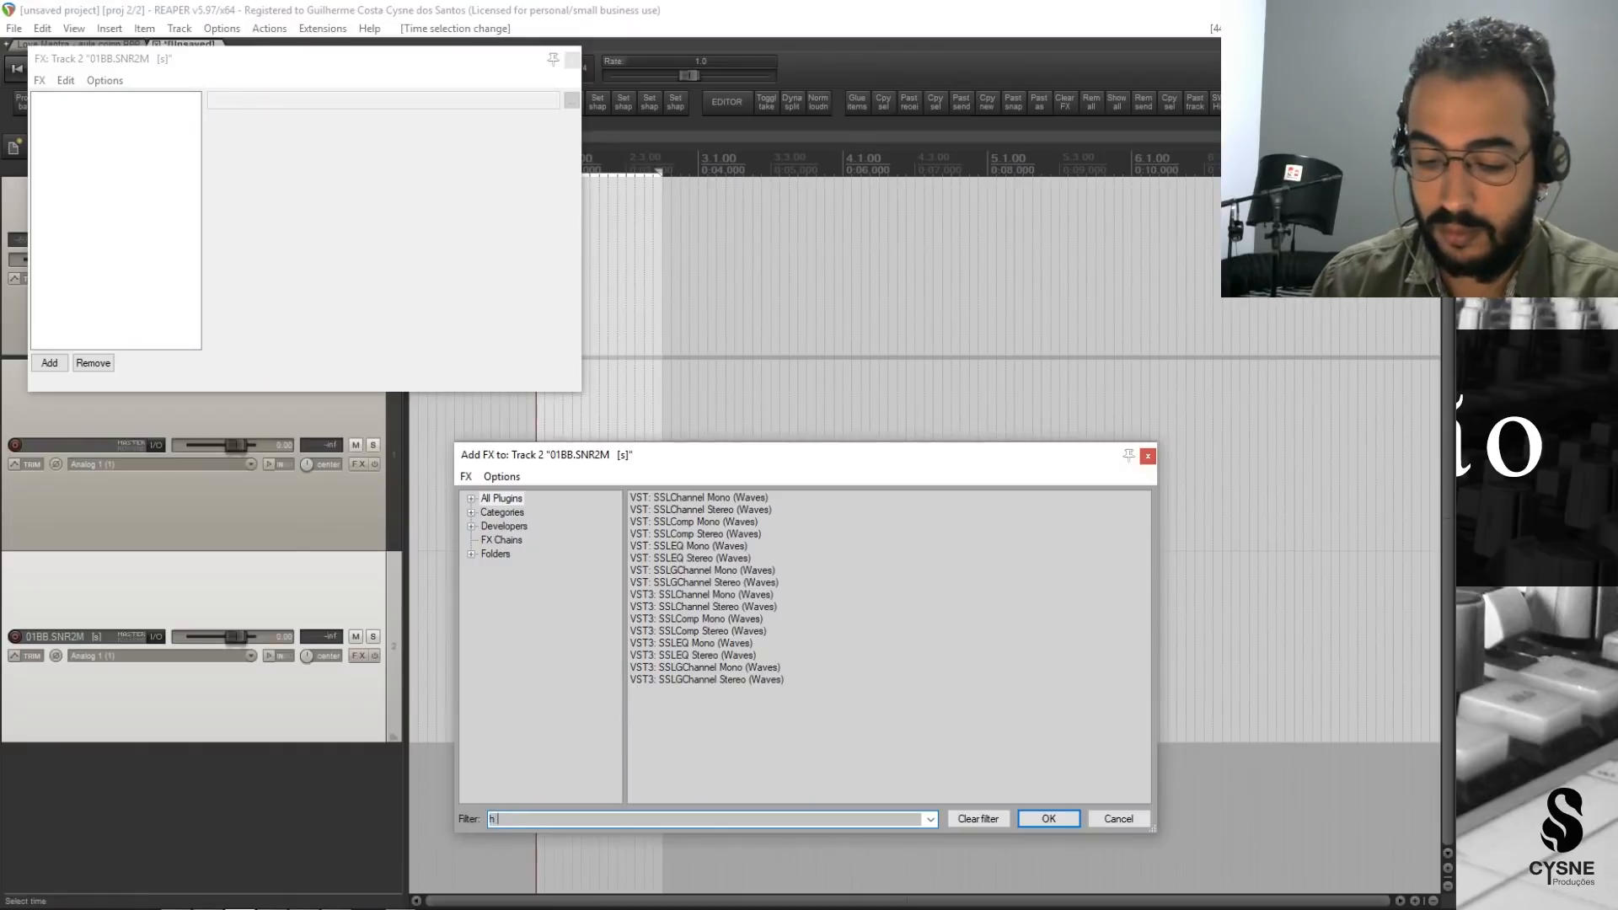
pyautogui.write(' comp')
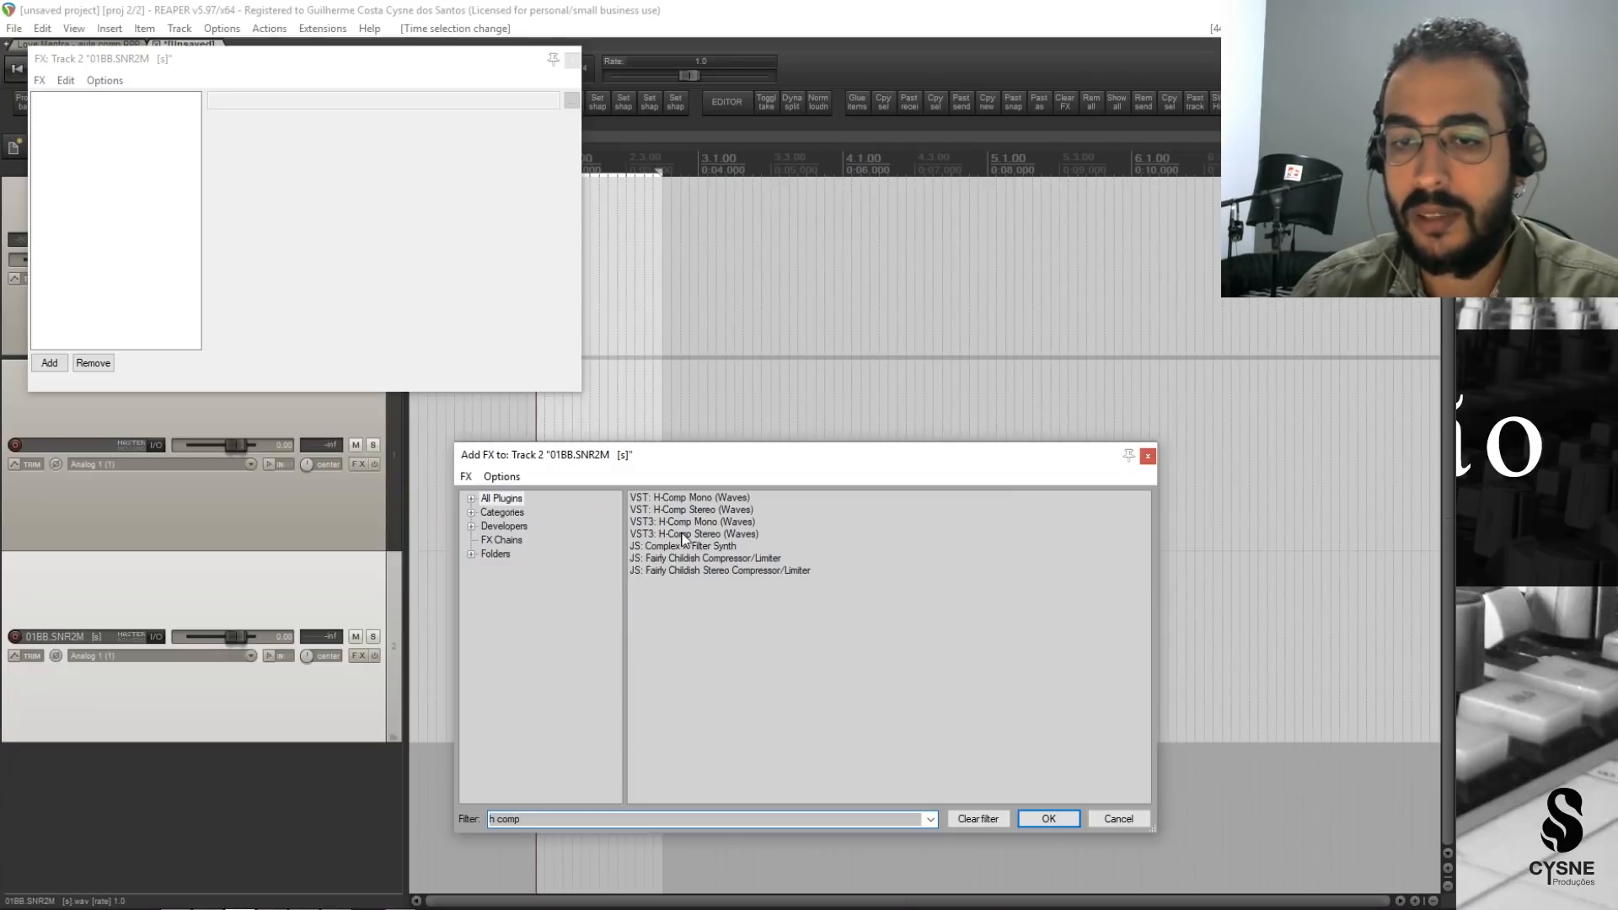
pyautogui.doubleClick(684, 534)
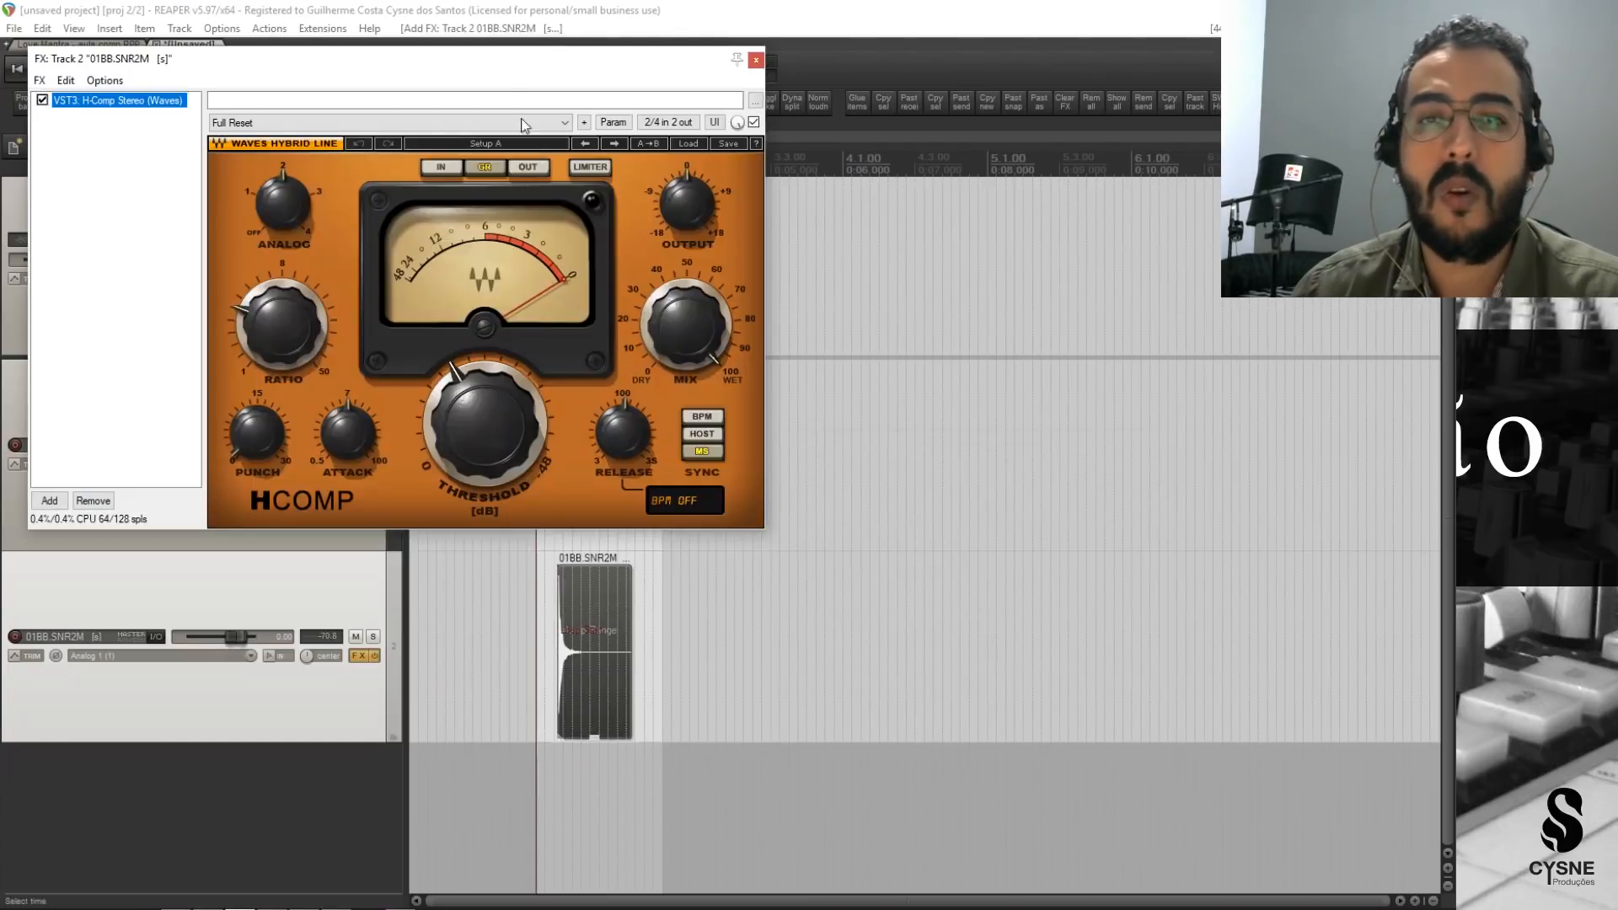
pyautogui.moveTo(455, 66); pyautogui.dragTo(871, 125)
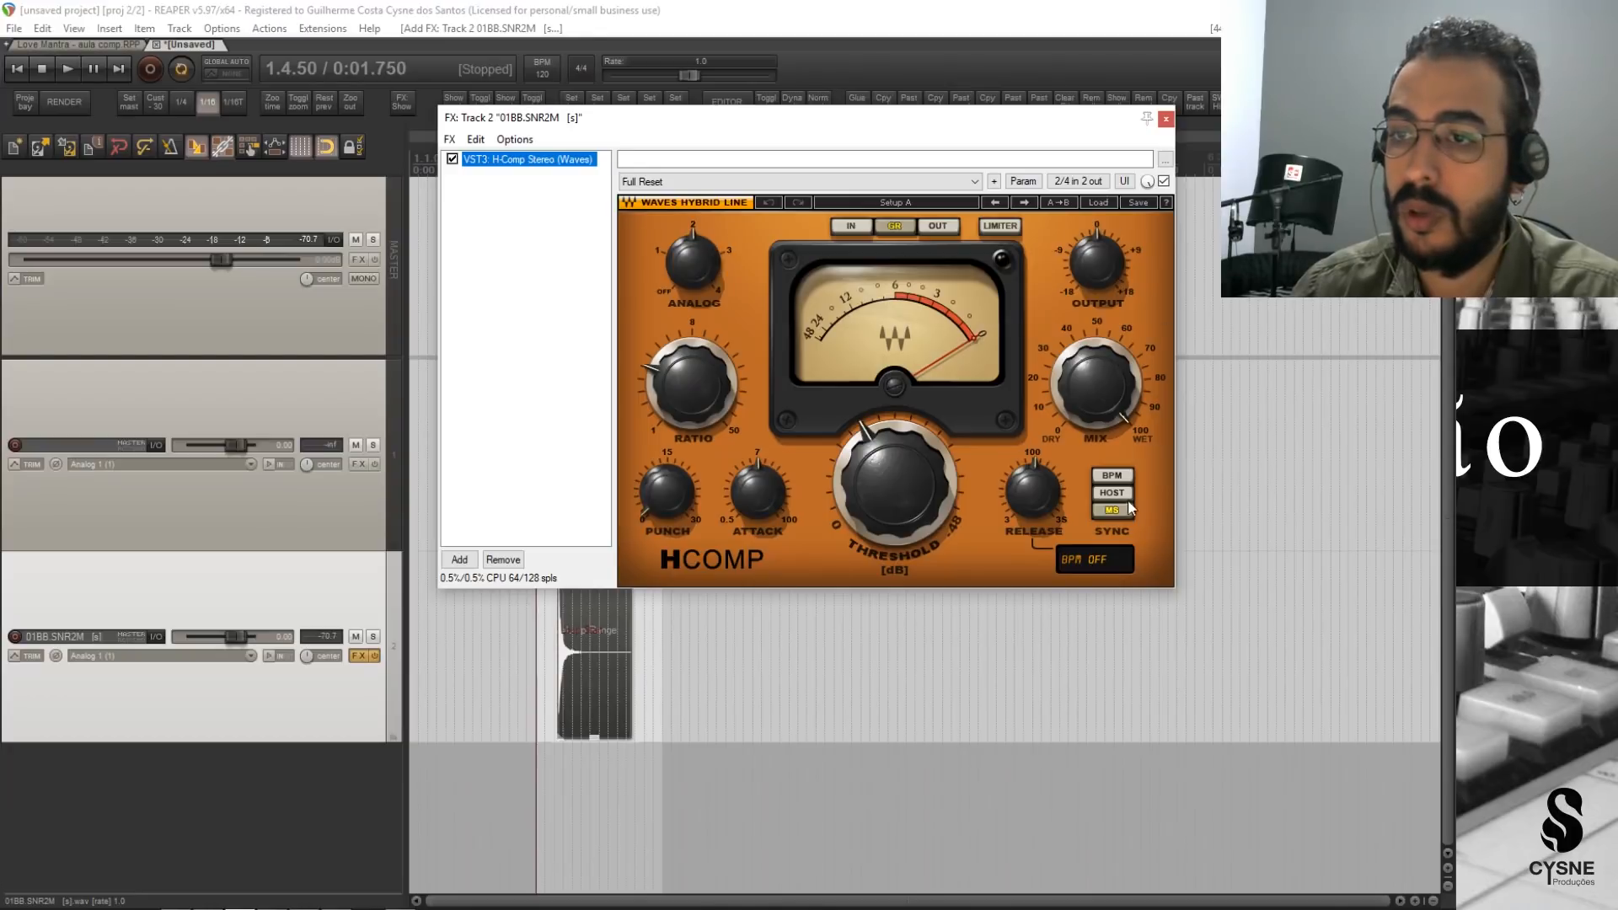
pyautogui.press('Escape')
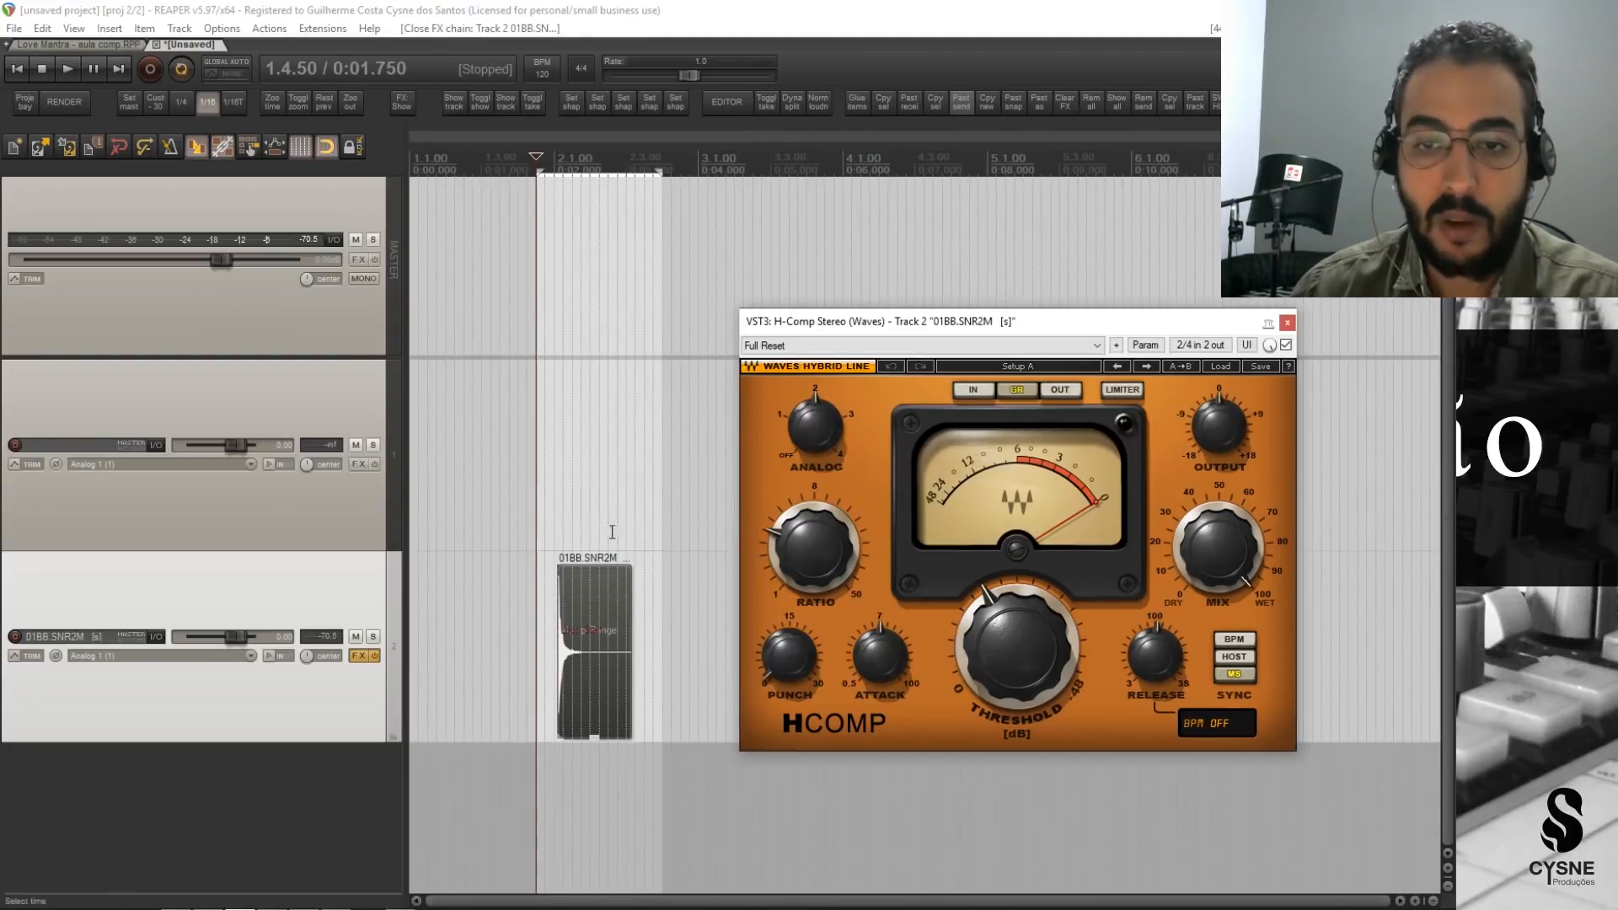
# Bypass the H-Comp and listen to the unprocessed snare hit in a loop.
pyautogui.press('space')
pyautogui.press('space')
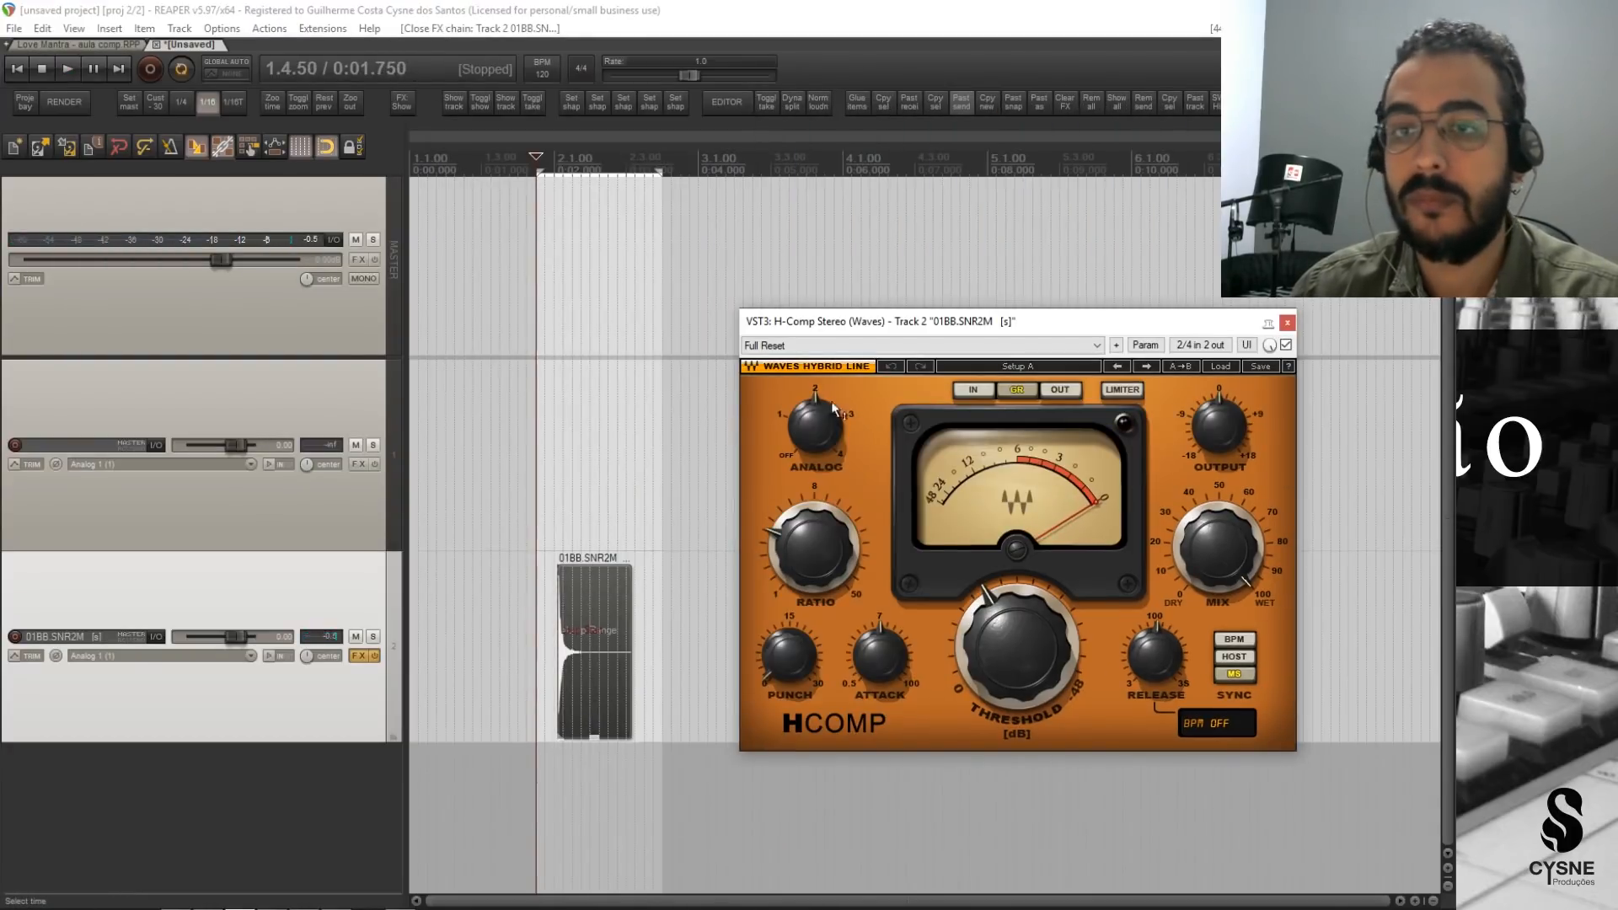
pyautogui.click(1286, 345)
pyautogui.press('space')
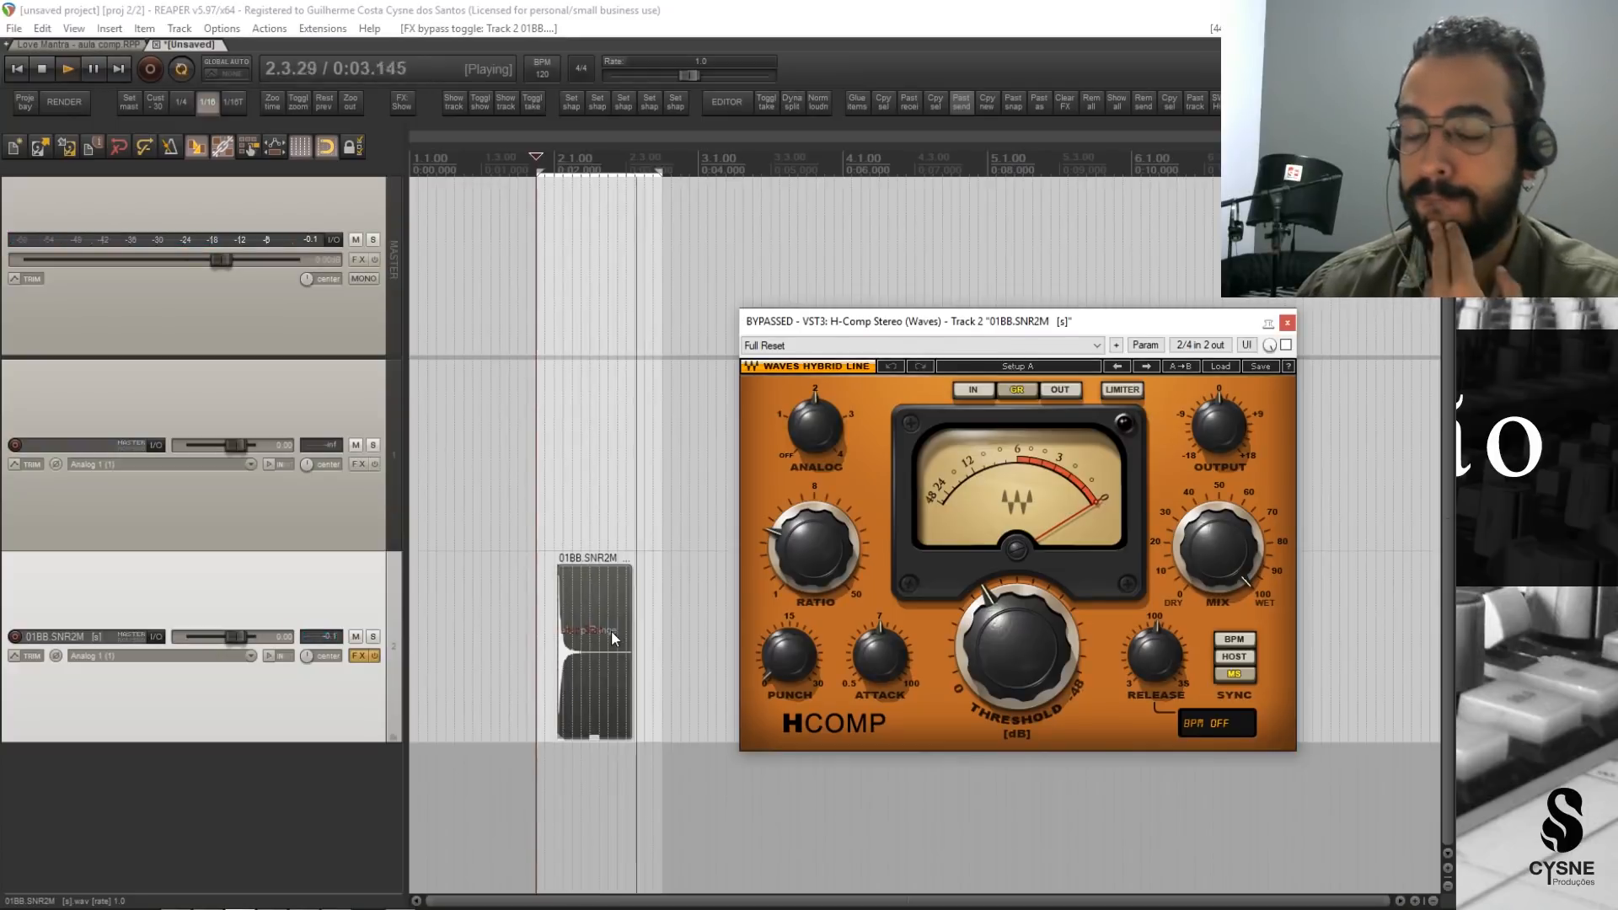
pyautogui.moveTo(799, 645)
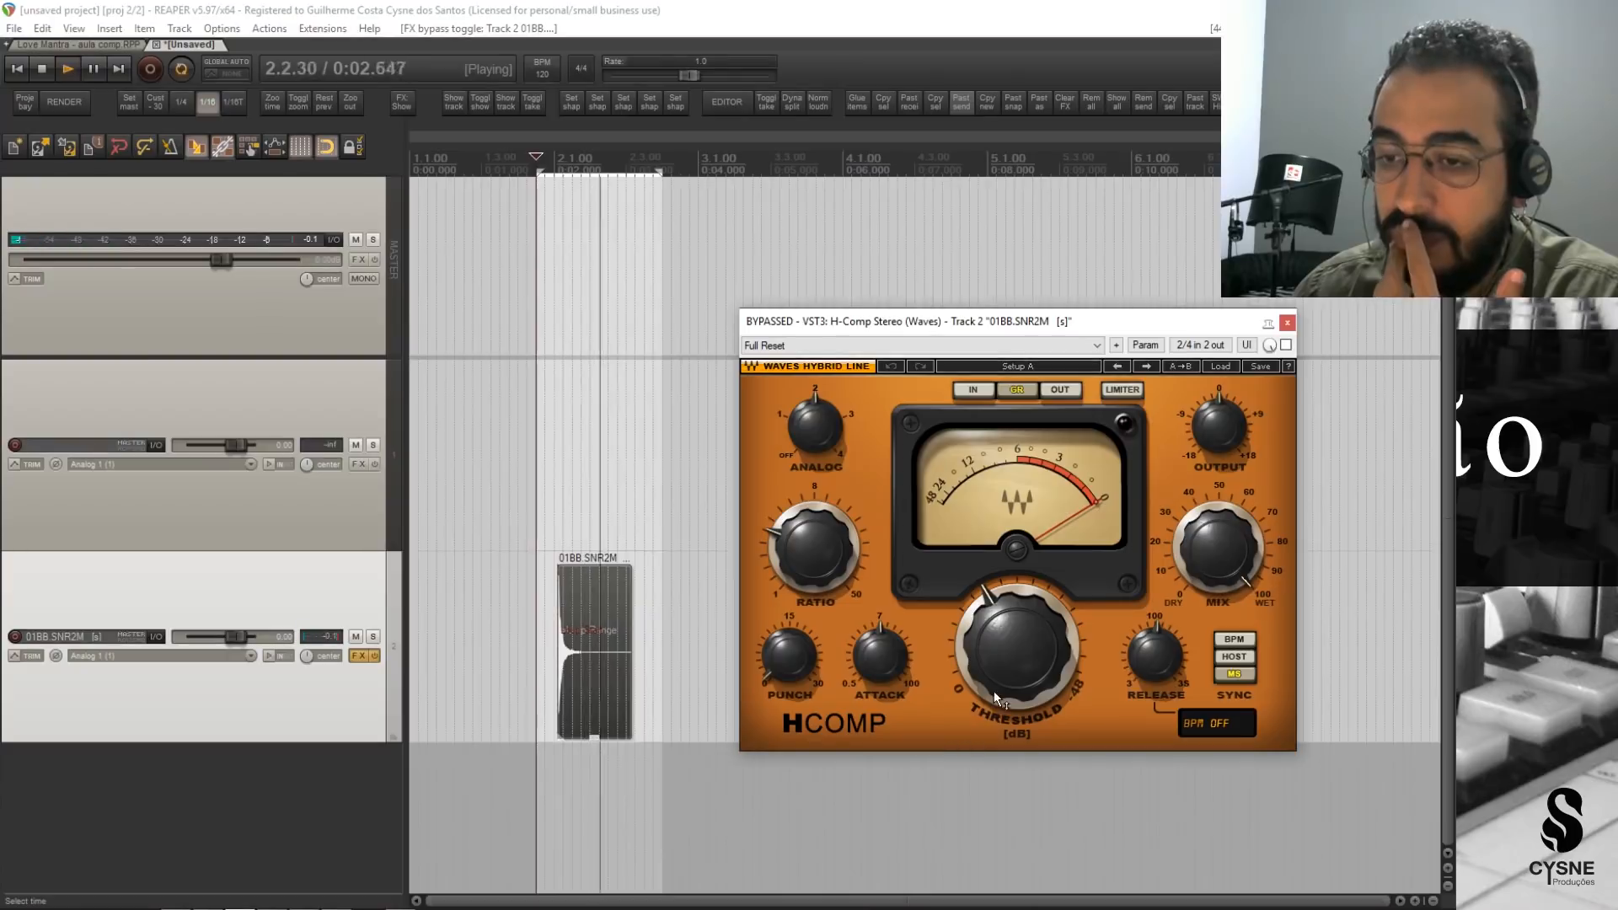
pyautogui.press('space')
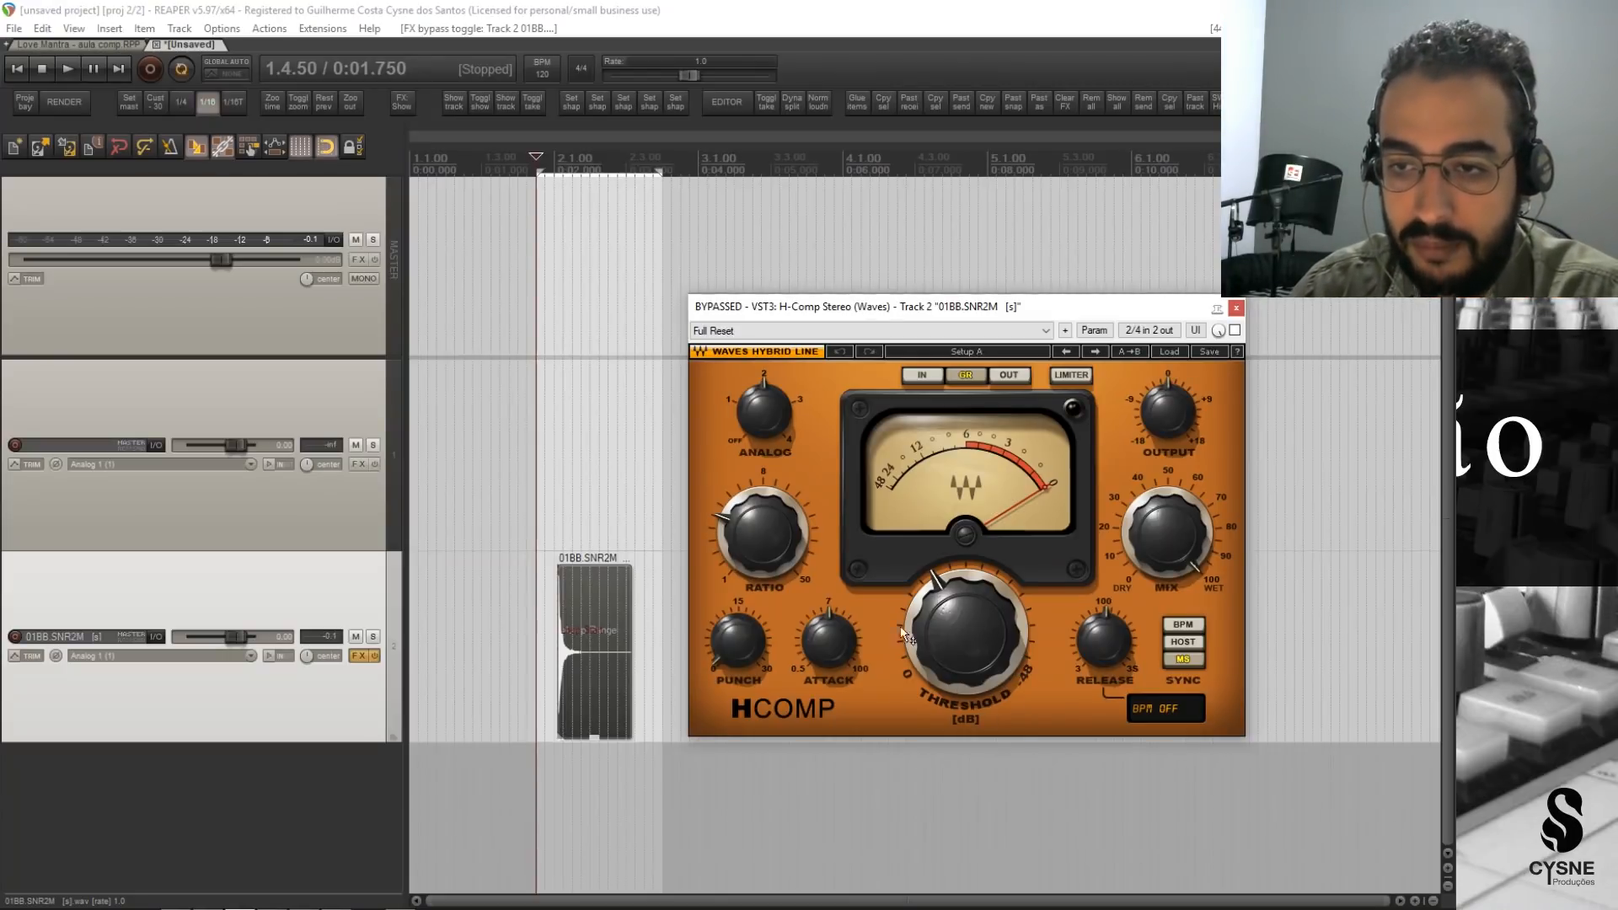
# Set the H-Comp threshold to 0 dB and play the snare hit briefly.
pyautogui.moveTo(949, 637); pyautogui.dragTo(949, 733)
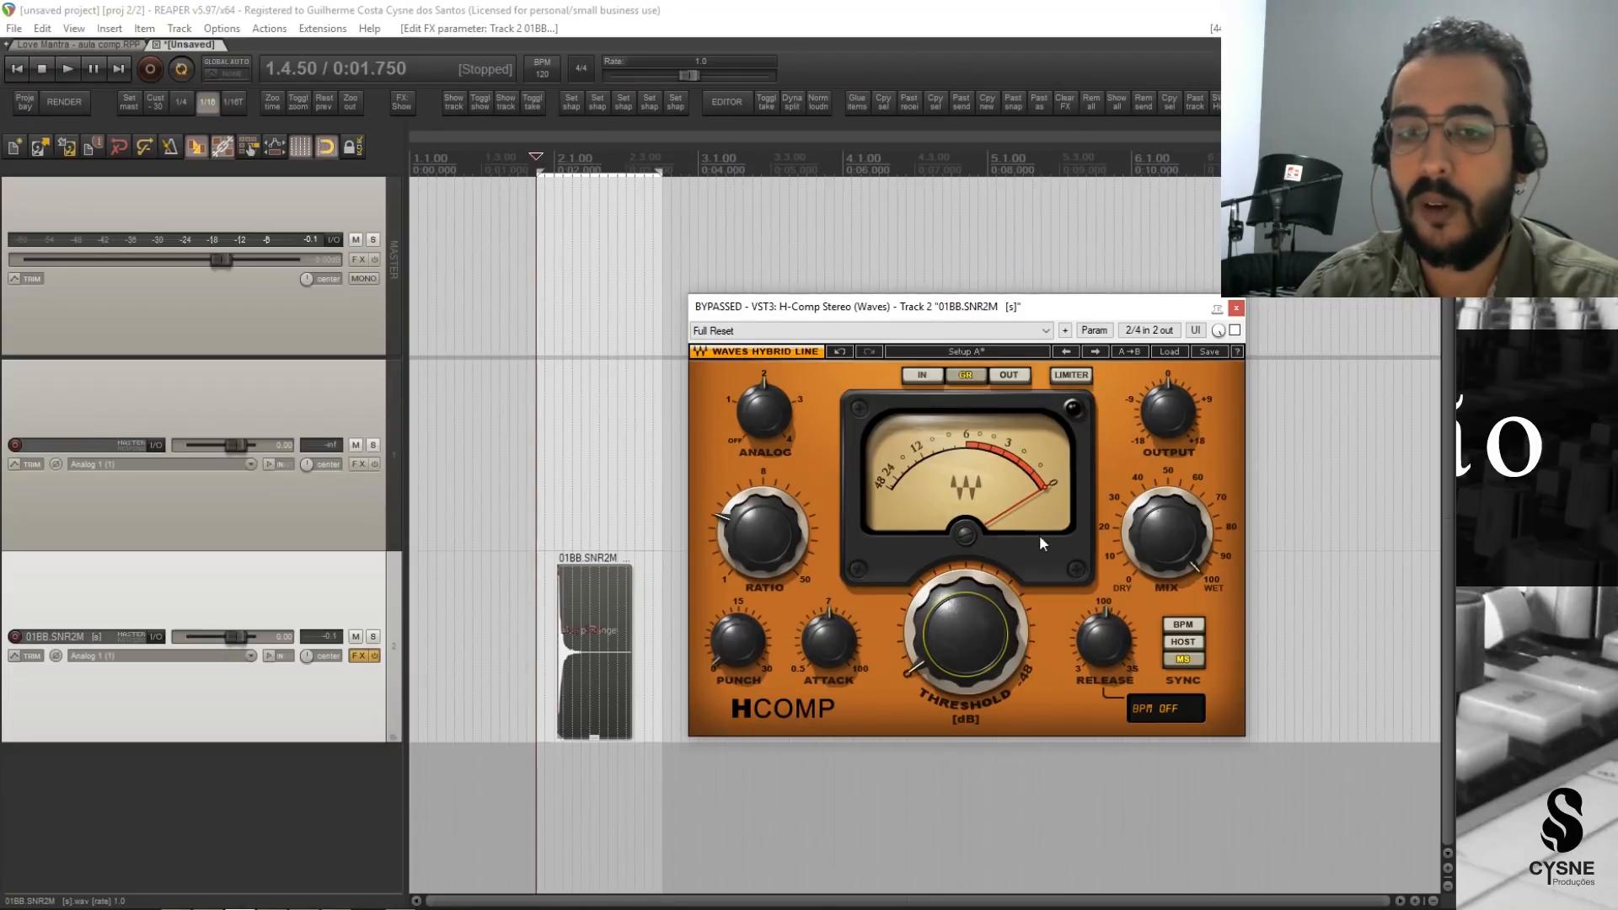
pyautogui.press('space')
pyautogui.press('space')
# Lower the H-Comp threshold in stages to -42.1 dB while playing the snare loop.
pyautogui.moveTo(984, 623); pyautogui.dragTo(985, 526)
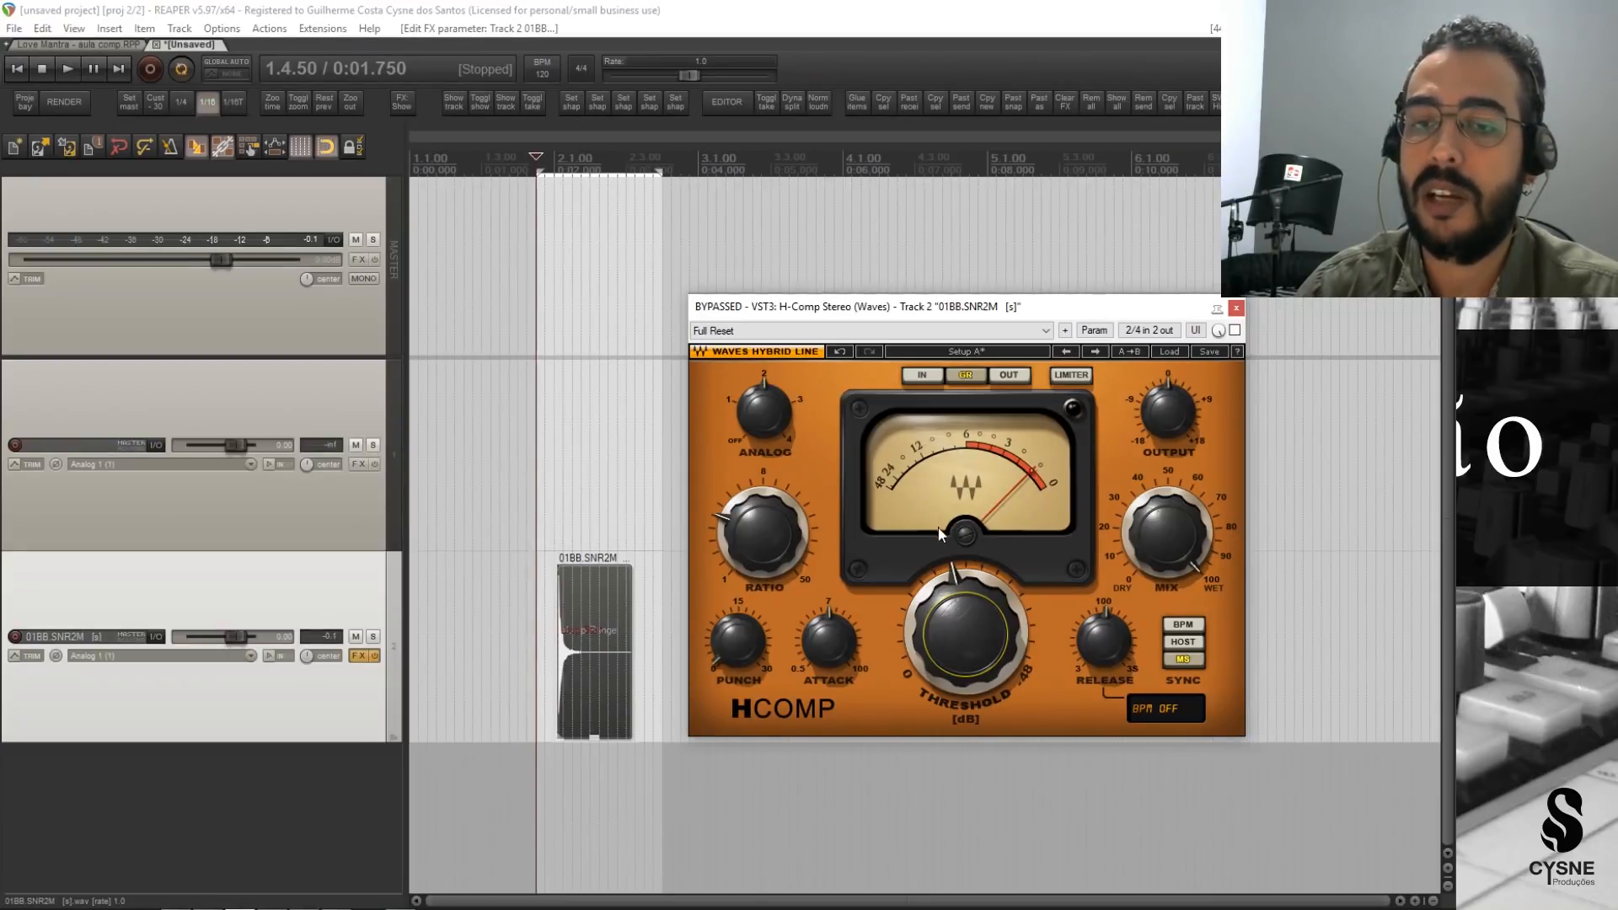
pyautogui.press('space')
pyautogui.moveTo(998, 662); pyautogui.dragTo(1000, 629)
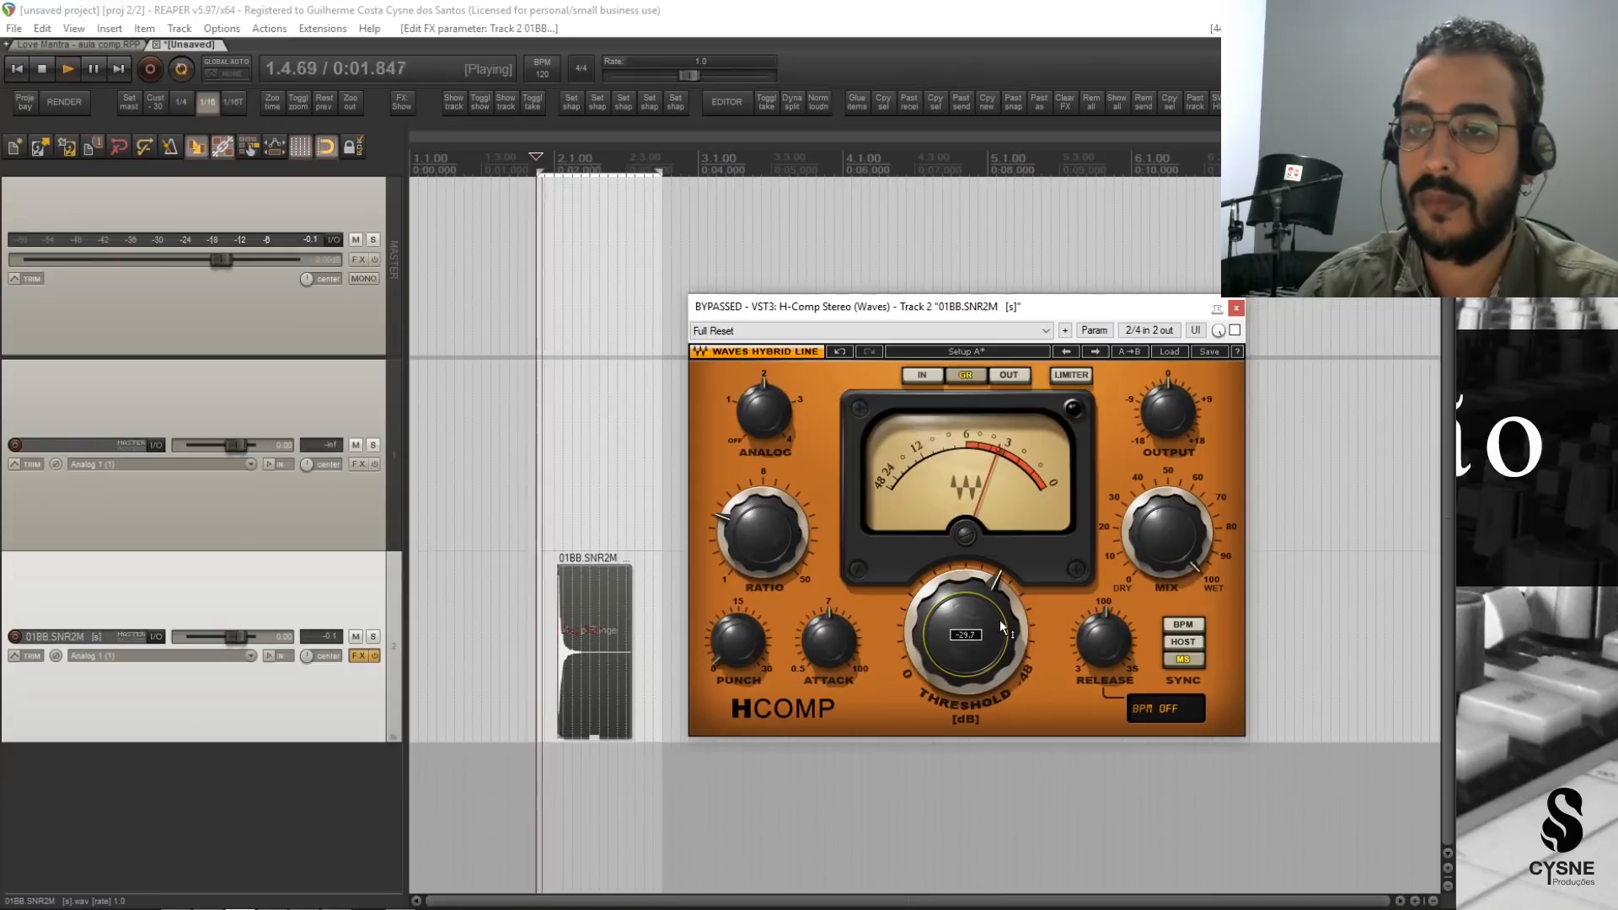
pyautogui.moveTo(972, 686); pyautogui.dragTo(974, 632)
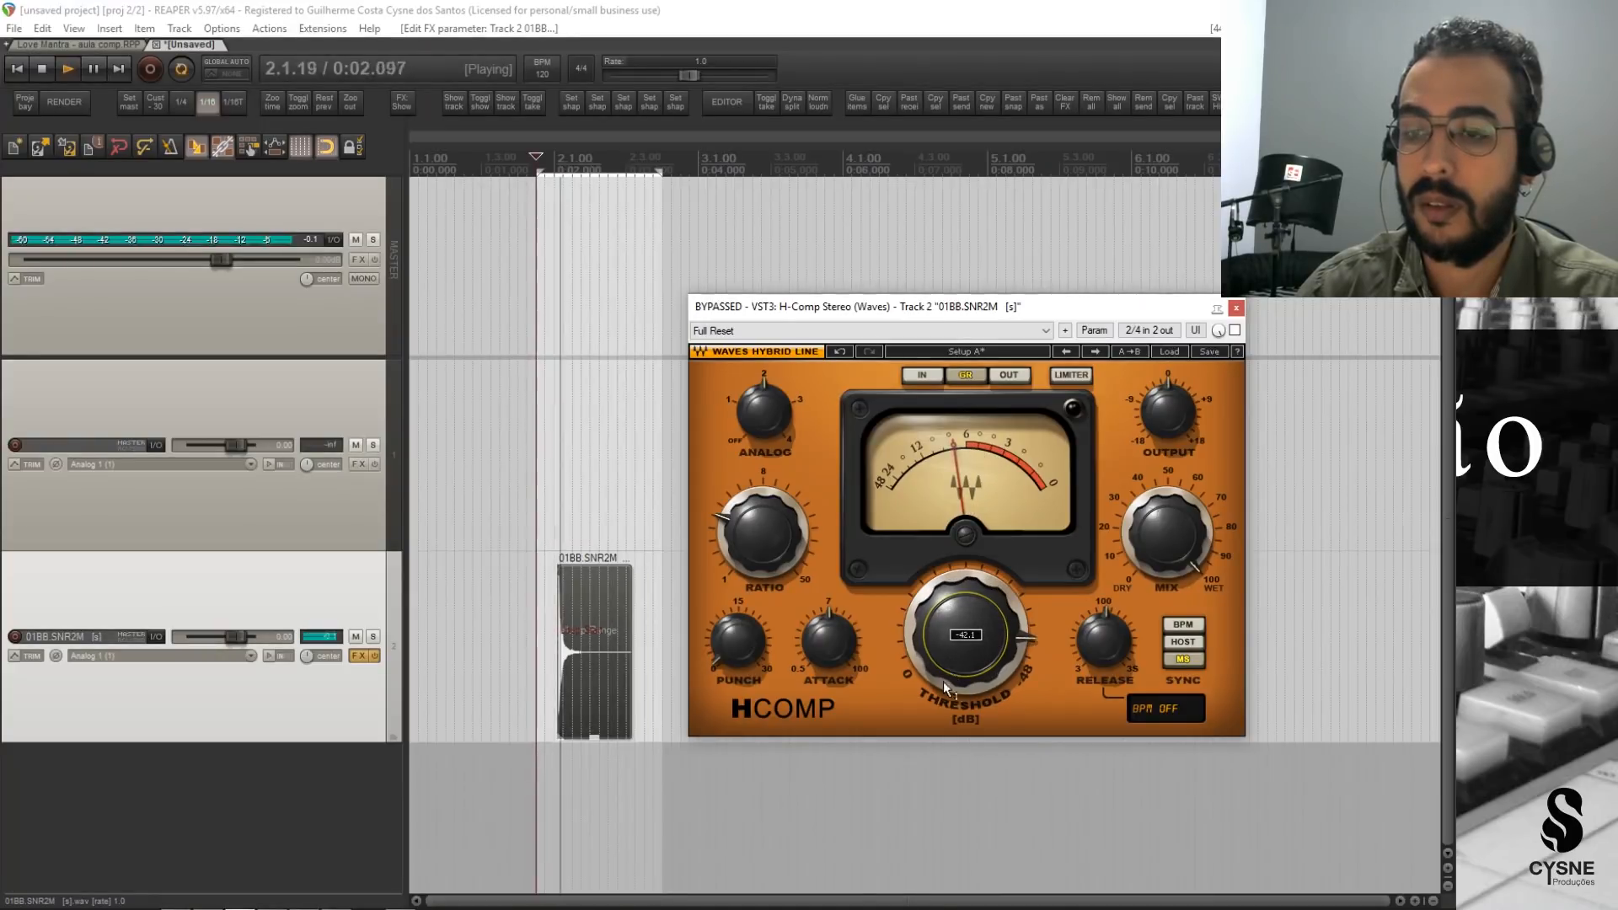
pyautogui.press('space')
pyautogui.press('space')
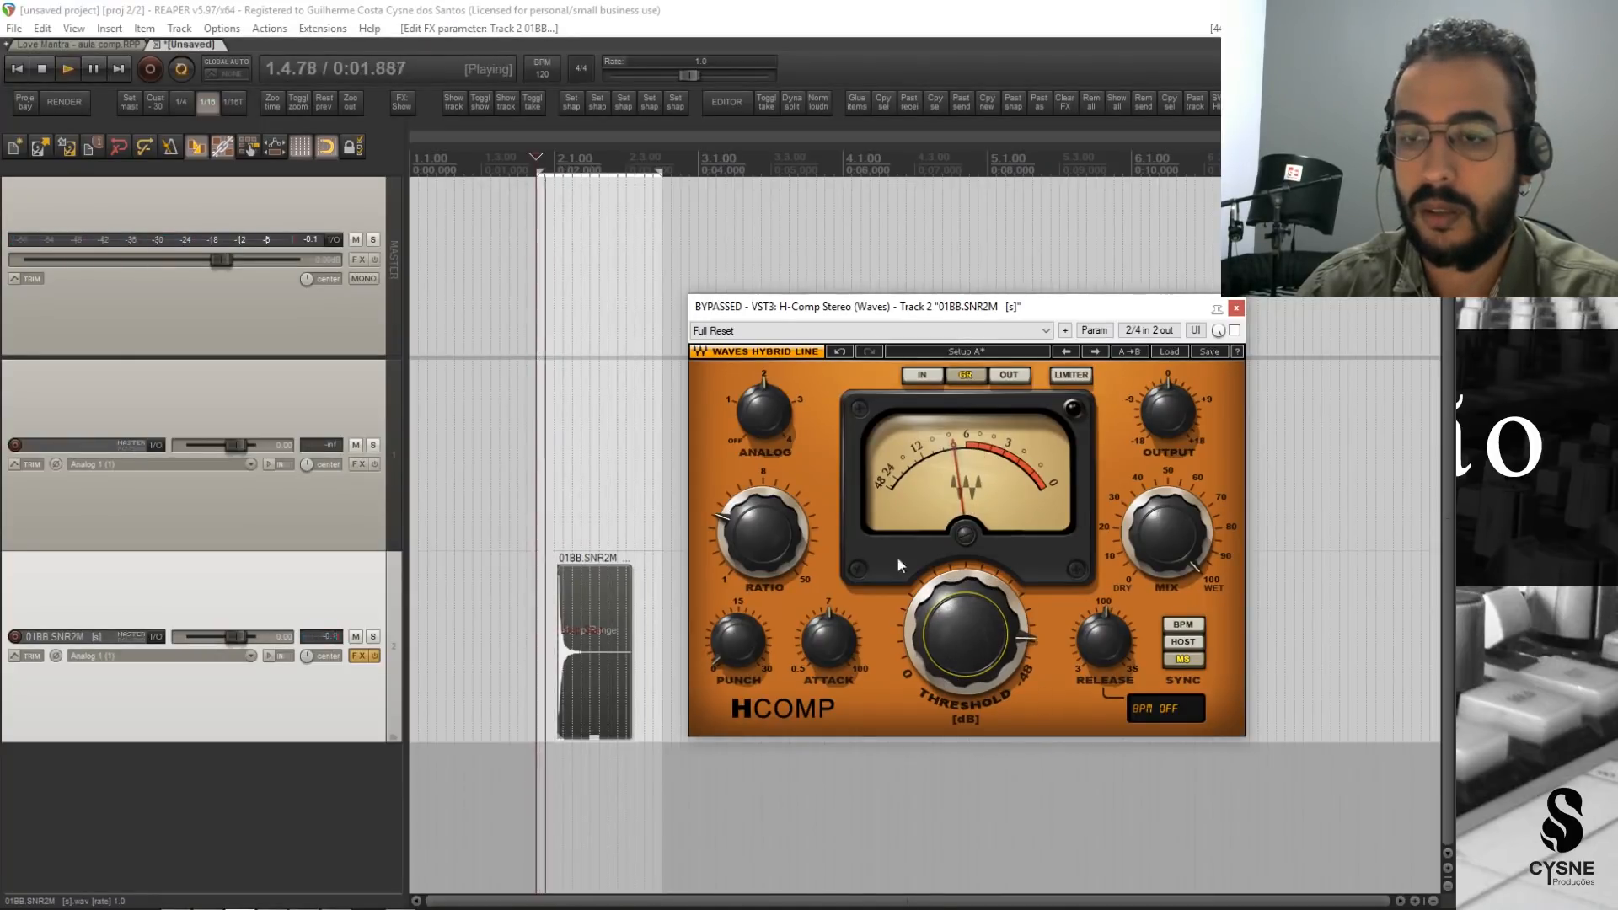
# Take the H-Comp out of bypass, readjust its threshold to a deep setting, and play the snare hit.
pyautogui.click(1235, 331)
pyautogui.press('space')
pyautogui.moveTo(964, 657); pyautogui.dragTo(994, 608)
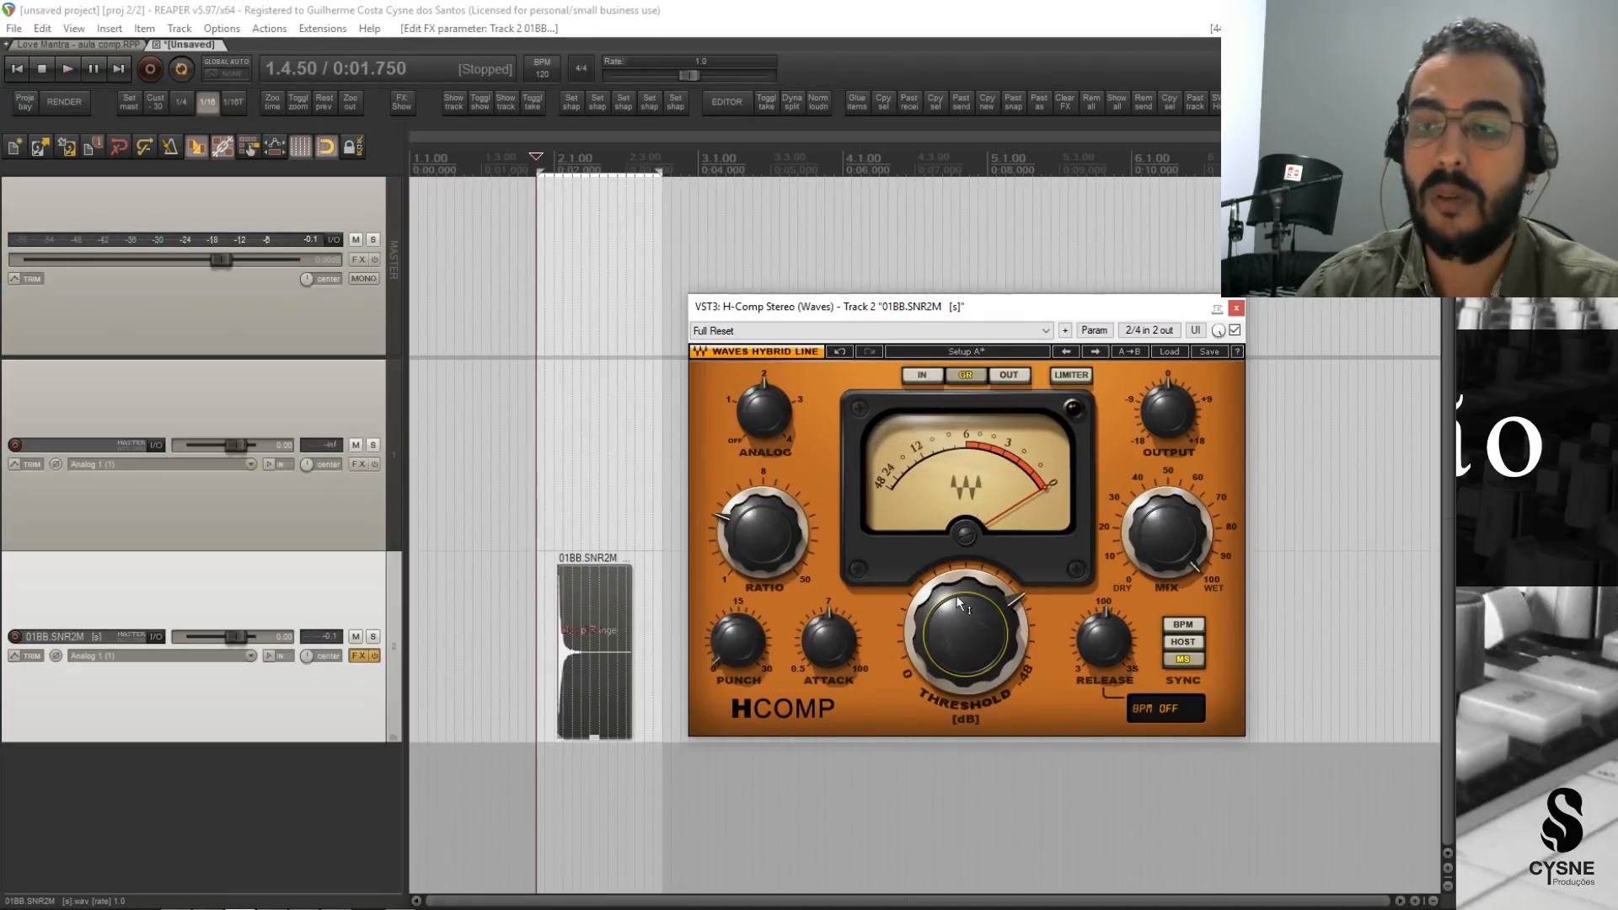
pyautogui.press('space')
pyautogui.press('space')
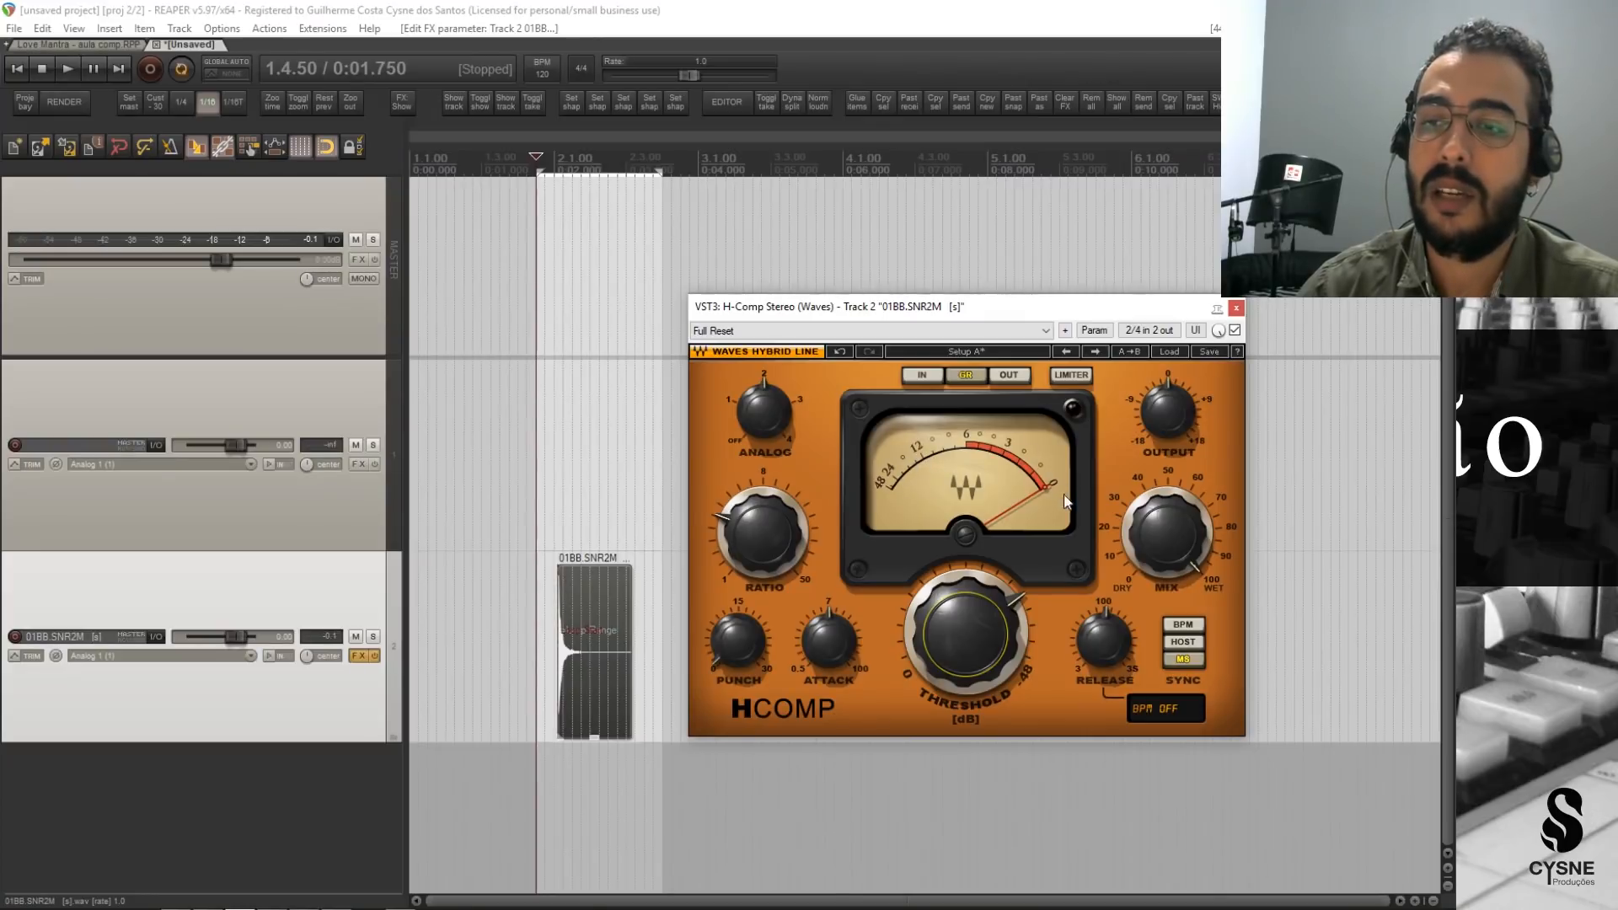
# Return the H-Comp threshold to 0.0 dB and compare the snare with the plugin bypassed and active.
pyautogui.moveTo(949, 634); pyautogui.dragTo(957, 706)
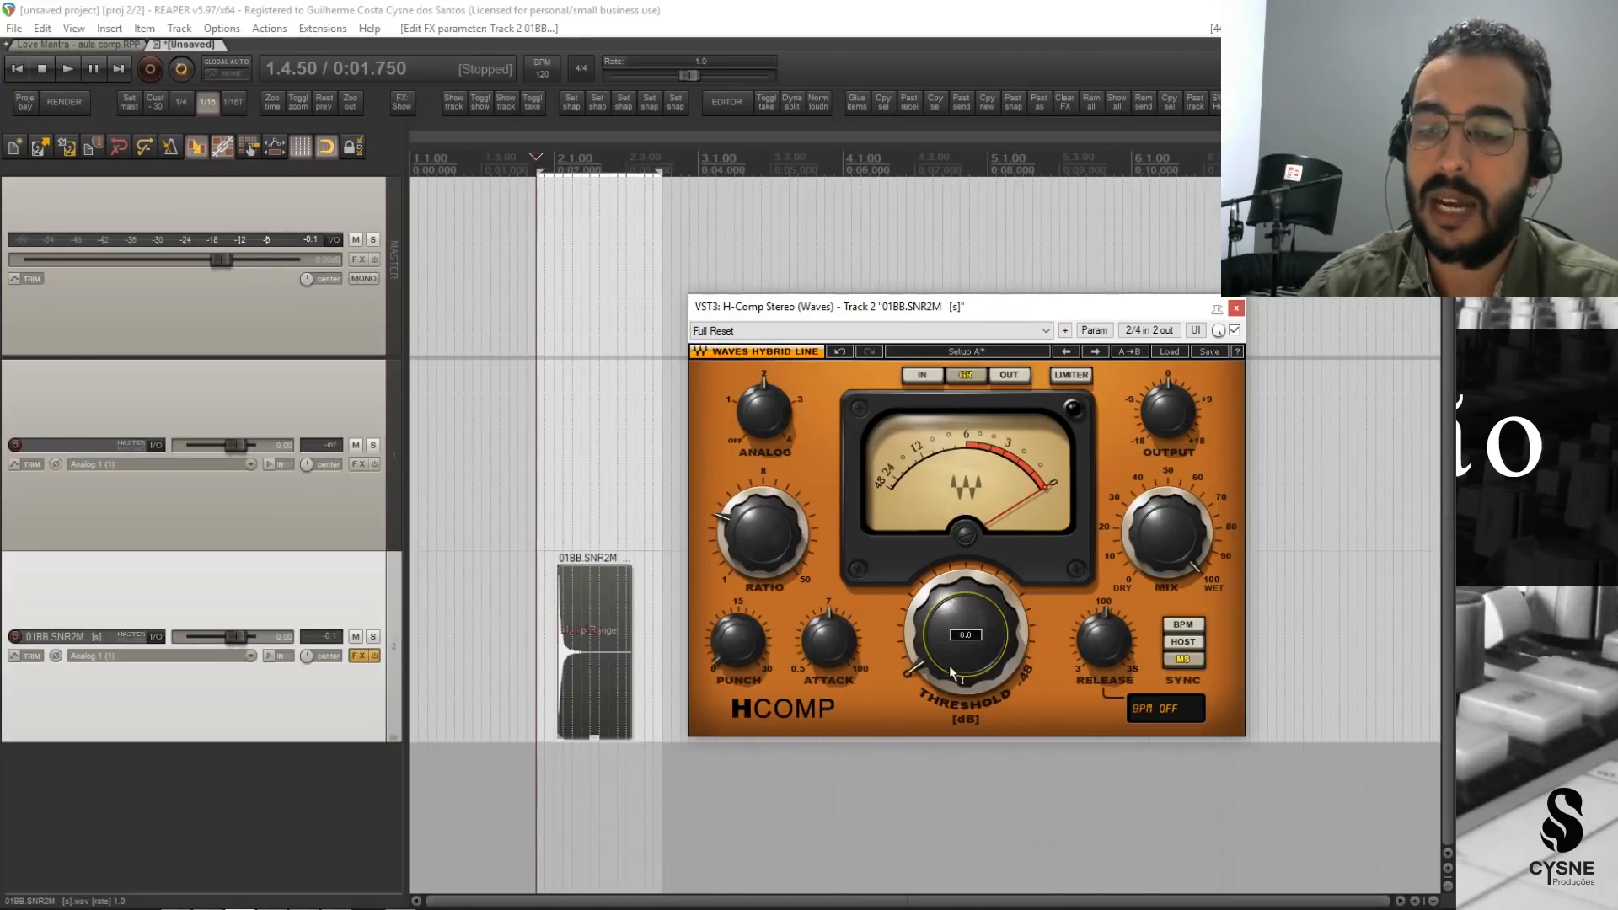
pyautogui.press('space')
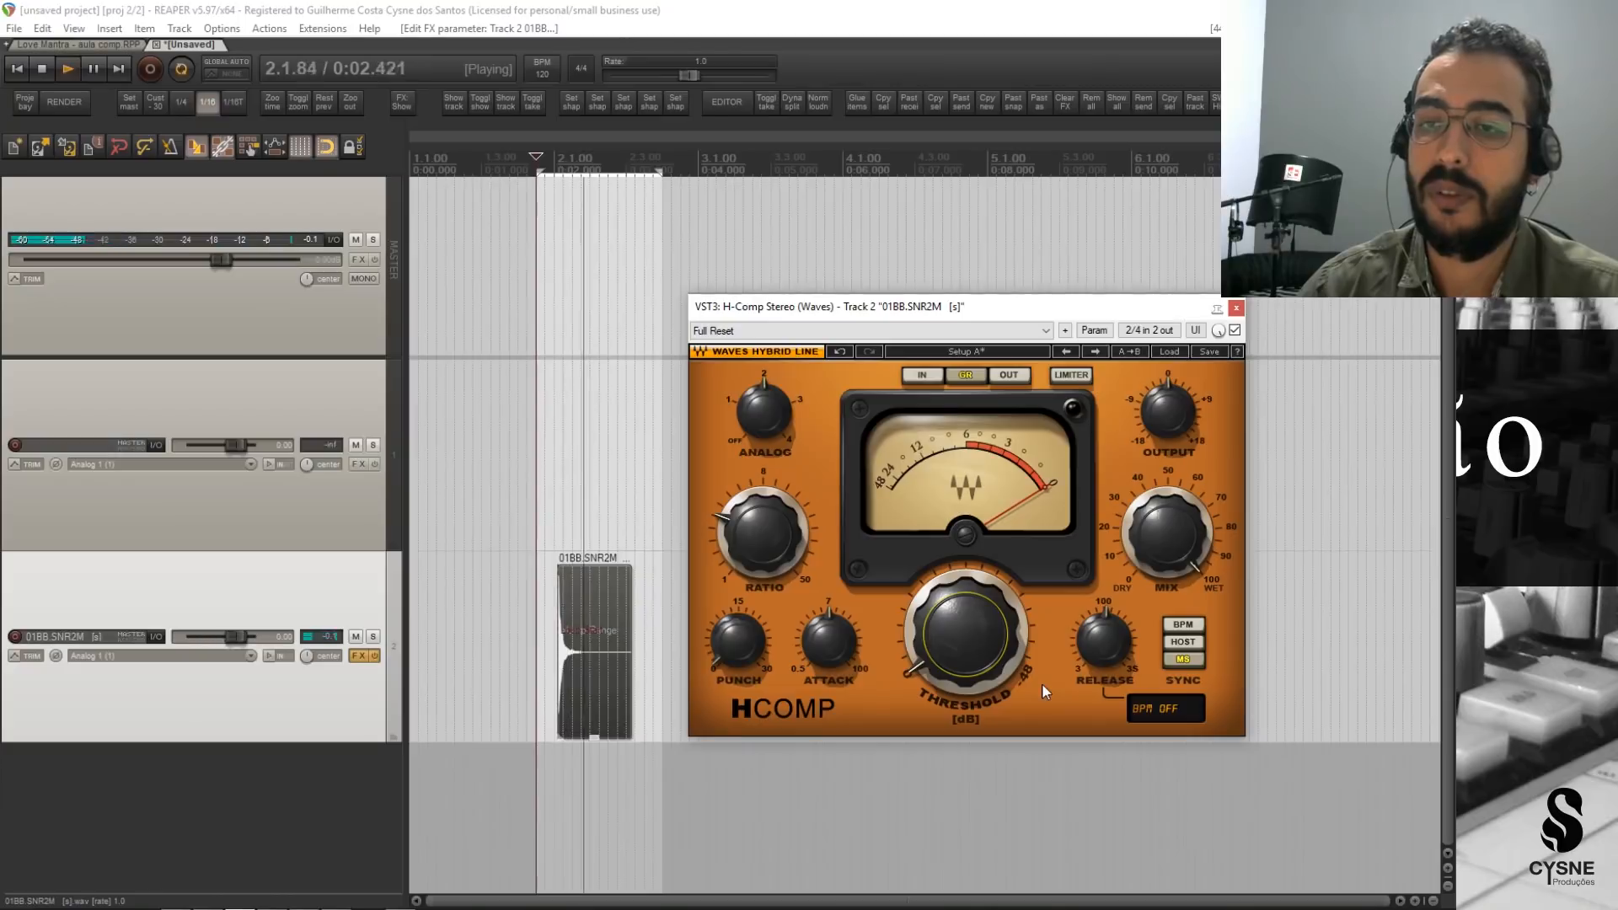
pyautogui.click(1235, 330)
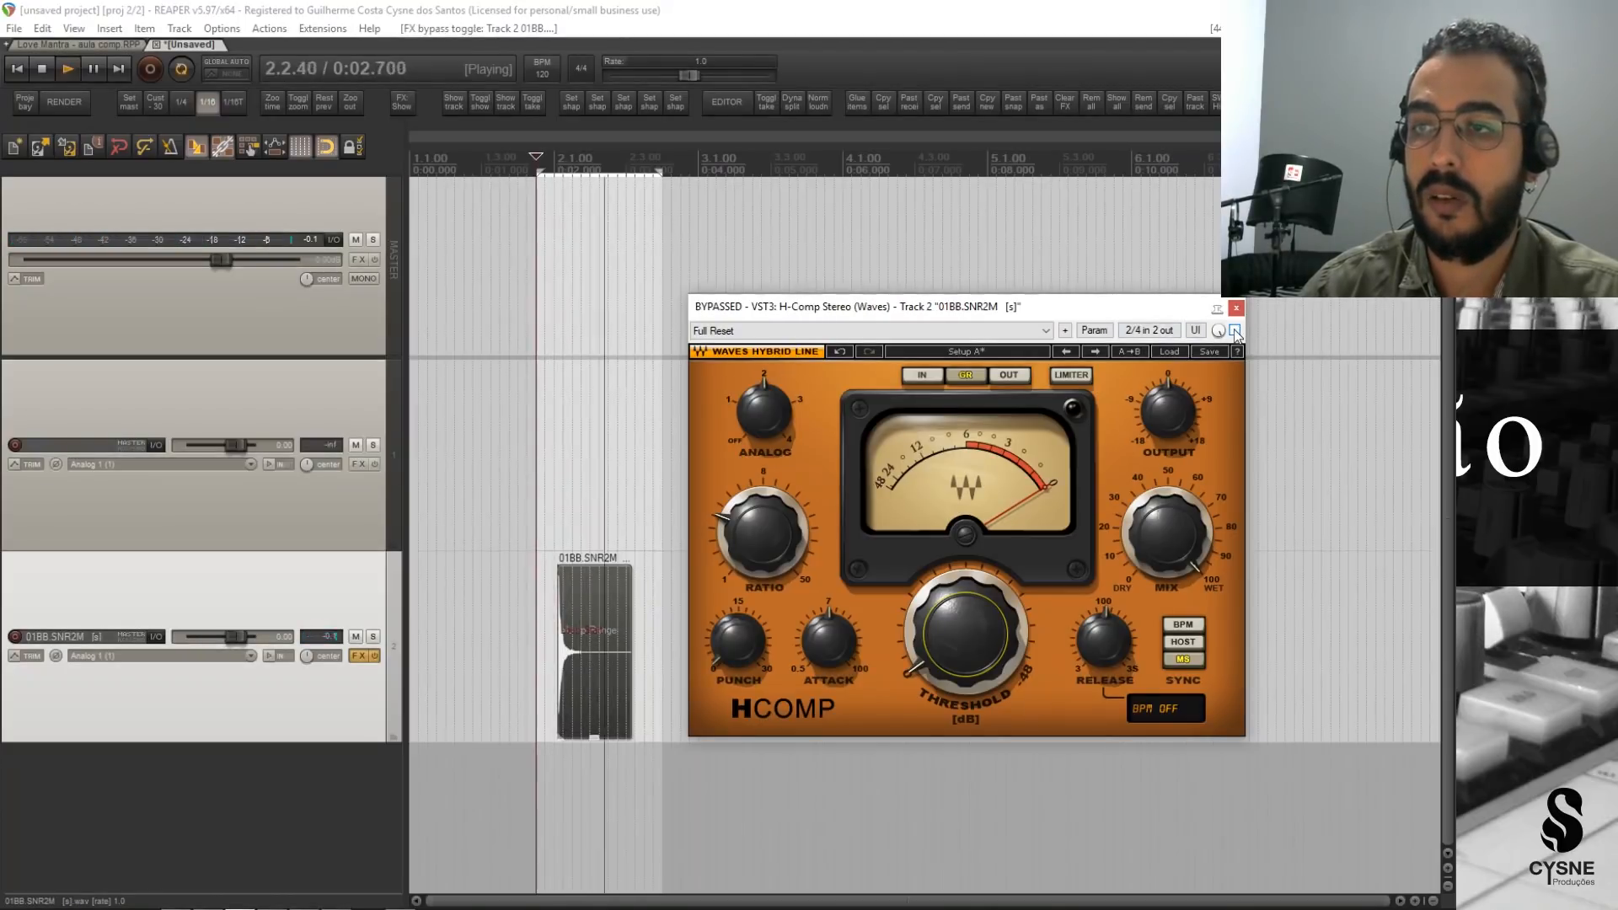
pyautogui.click(1235, 331)
pyautogui.press('space')
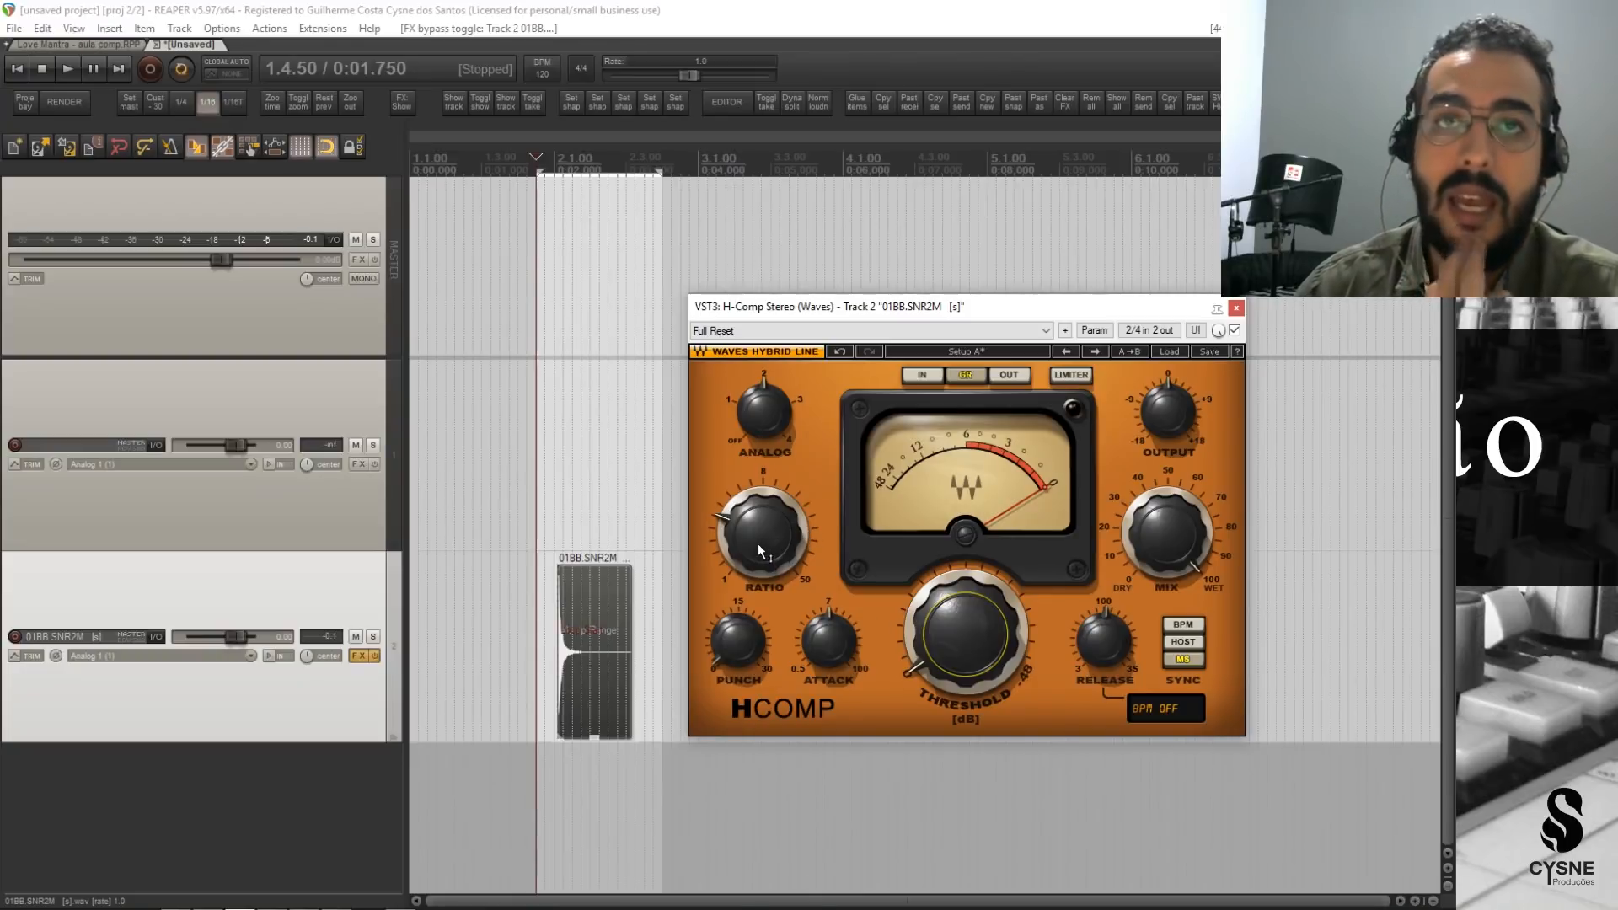
# Try the H-Comp ratio at 2.00 and return it to 3.00.
pyautogui.moveTo(758, 544)
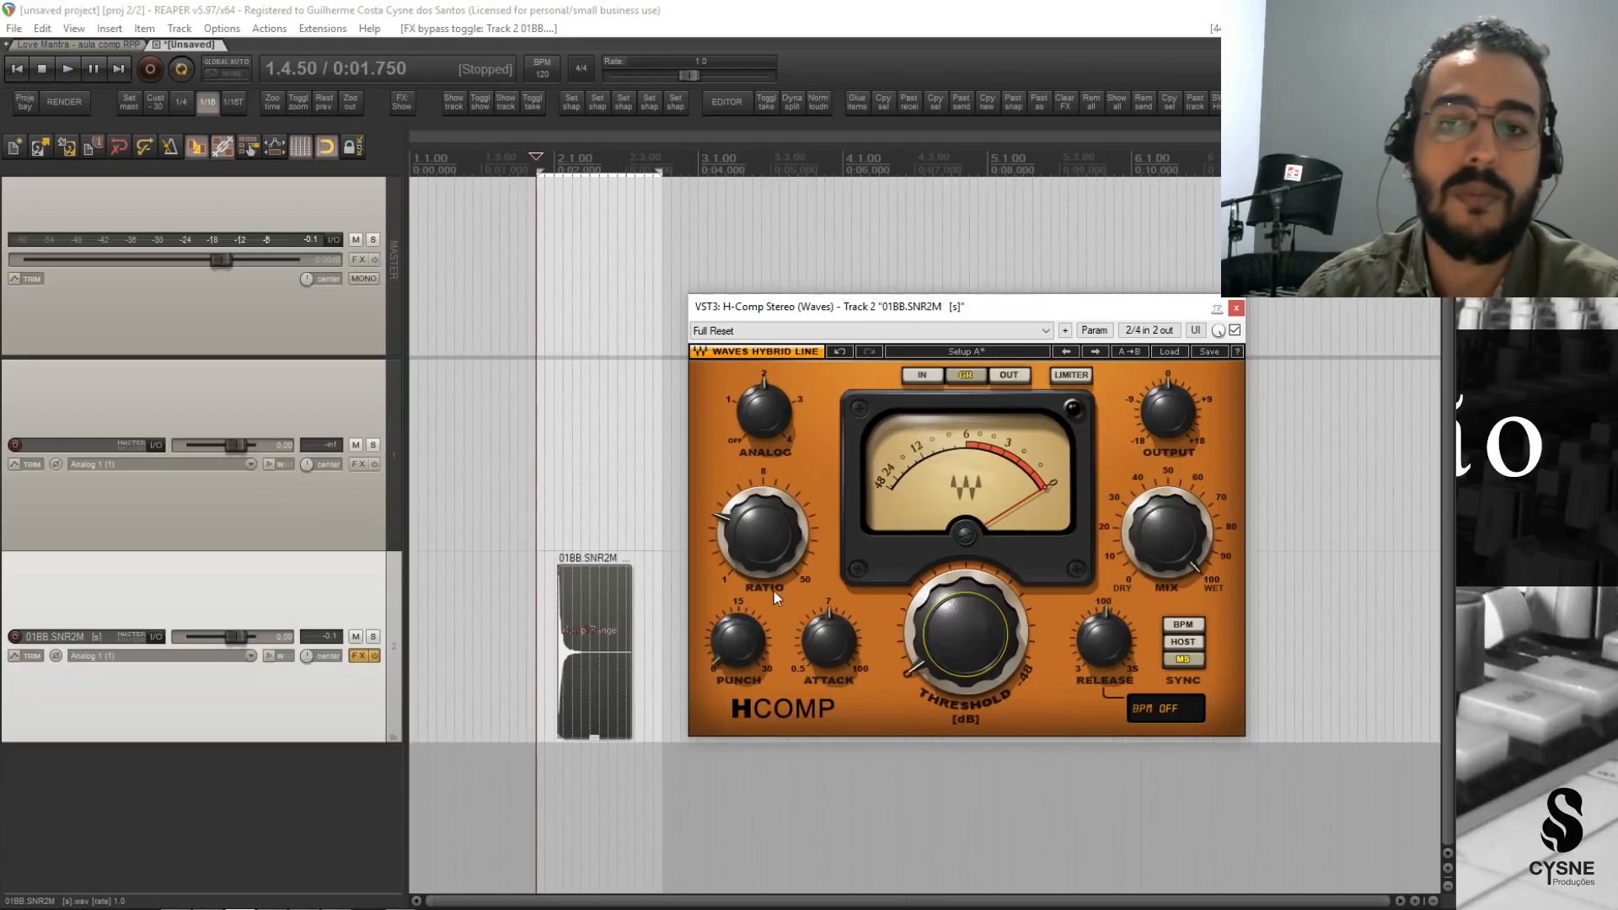
pyautogui.click(752, 543)
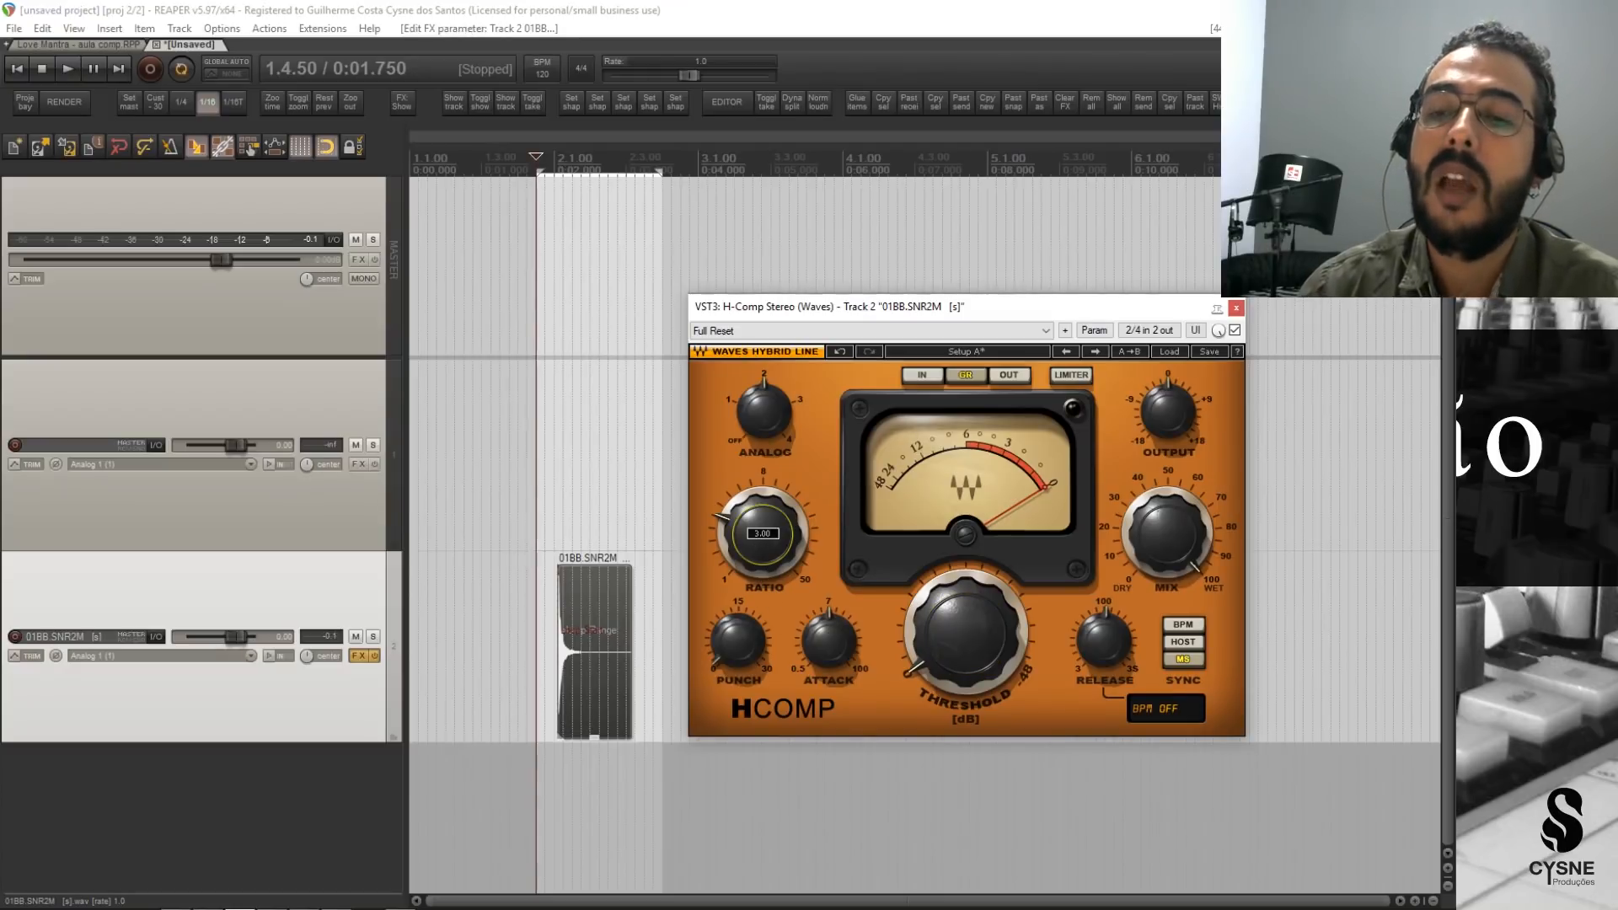
pyautogui.moveTo(751, 542); pyautogui.dragTo(752, 565)
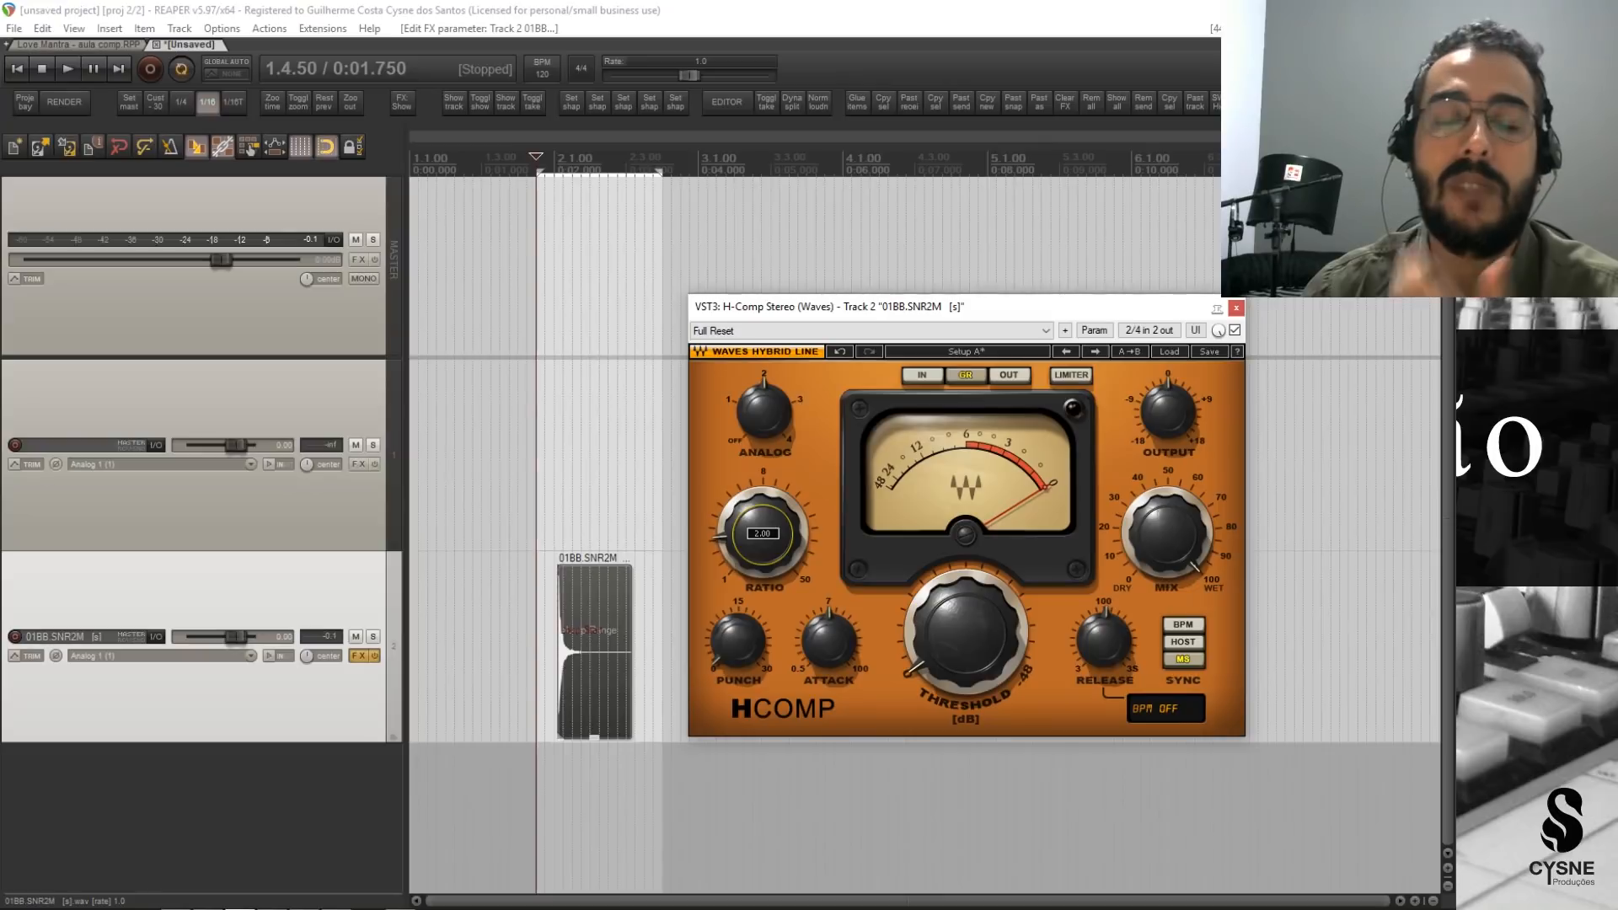
pyautogui.moveTo(752, 564); pyautogui.dragTo(751, 549)
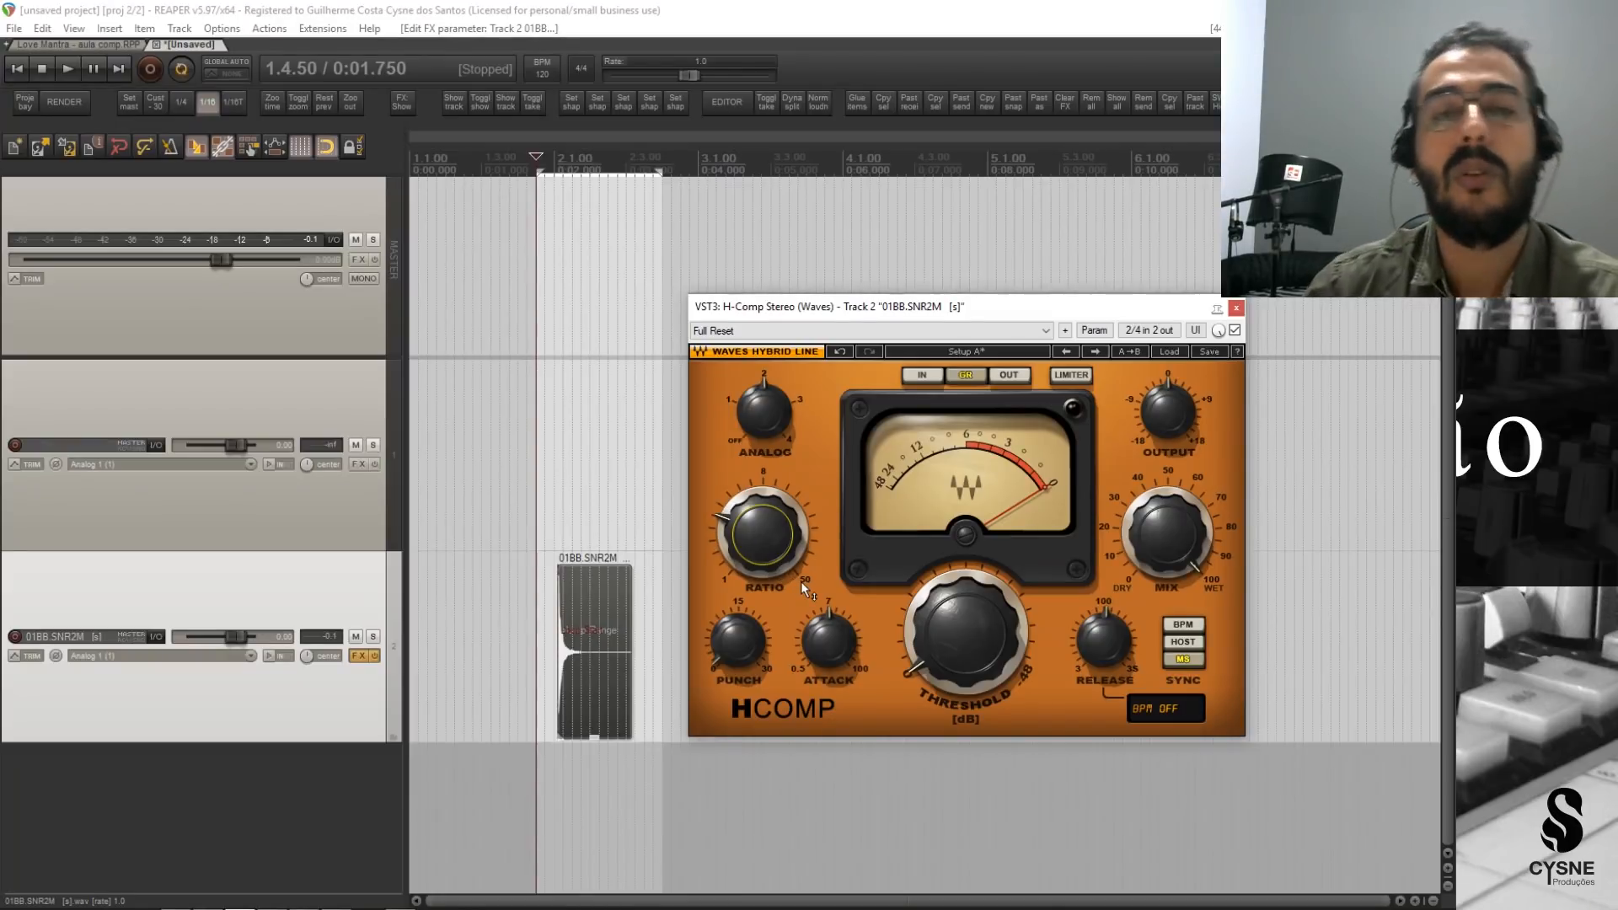
# Lengthen the H-Comp release to about 2109 ms, lower the threshold for strong gain reduction, and start playback.
pyautogui.moveTo(800, 581)
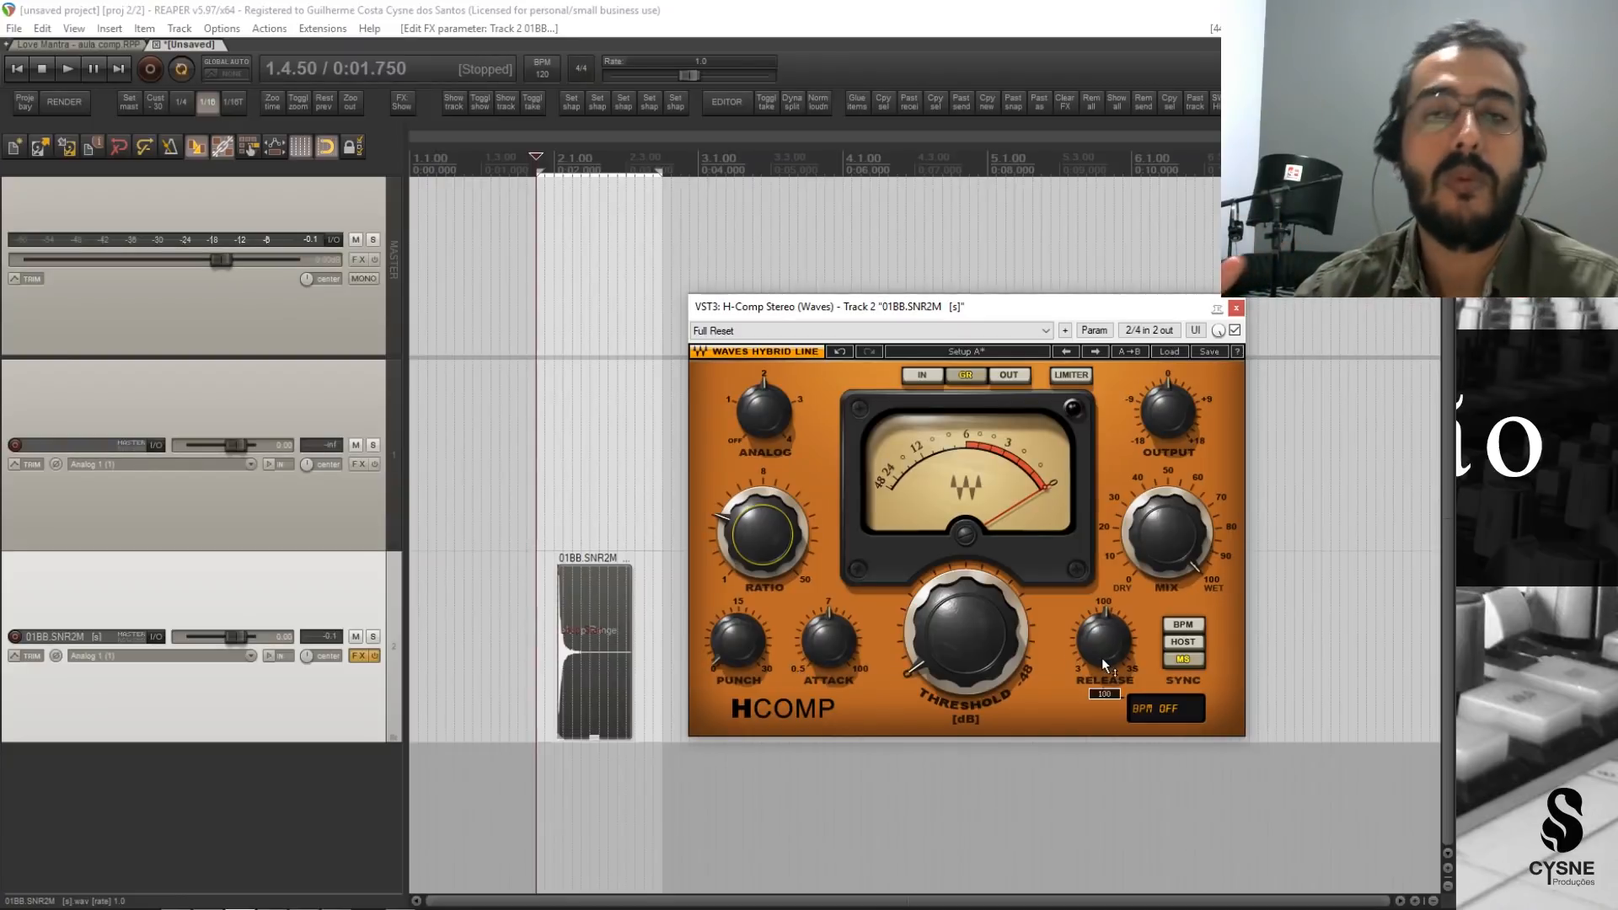
pyautogui.moveTo(1101, 657)
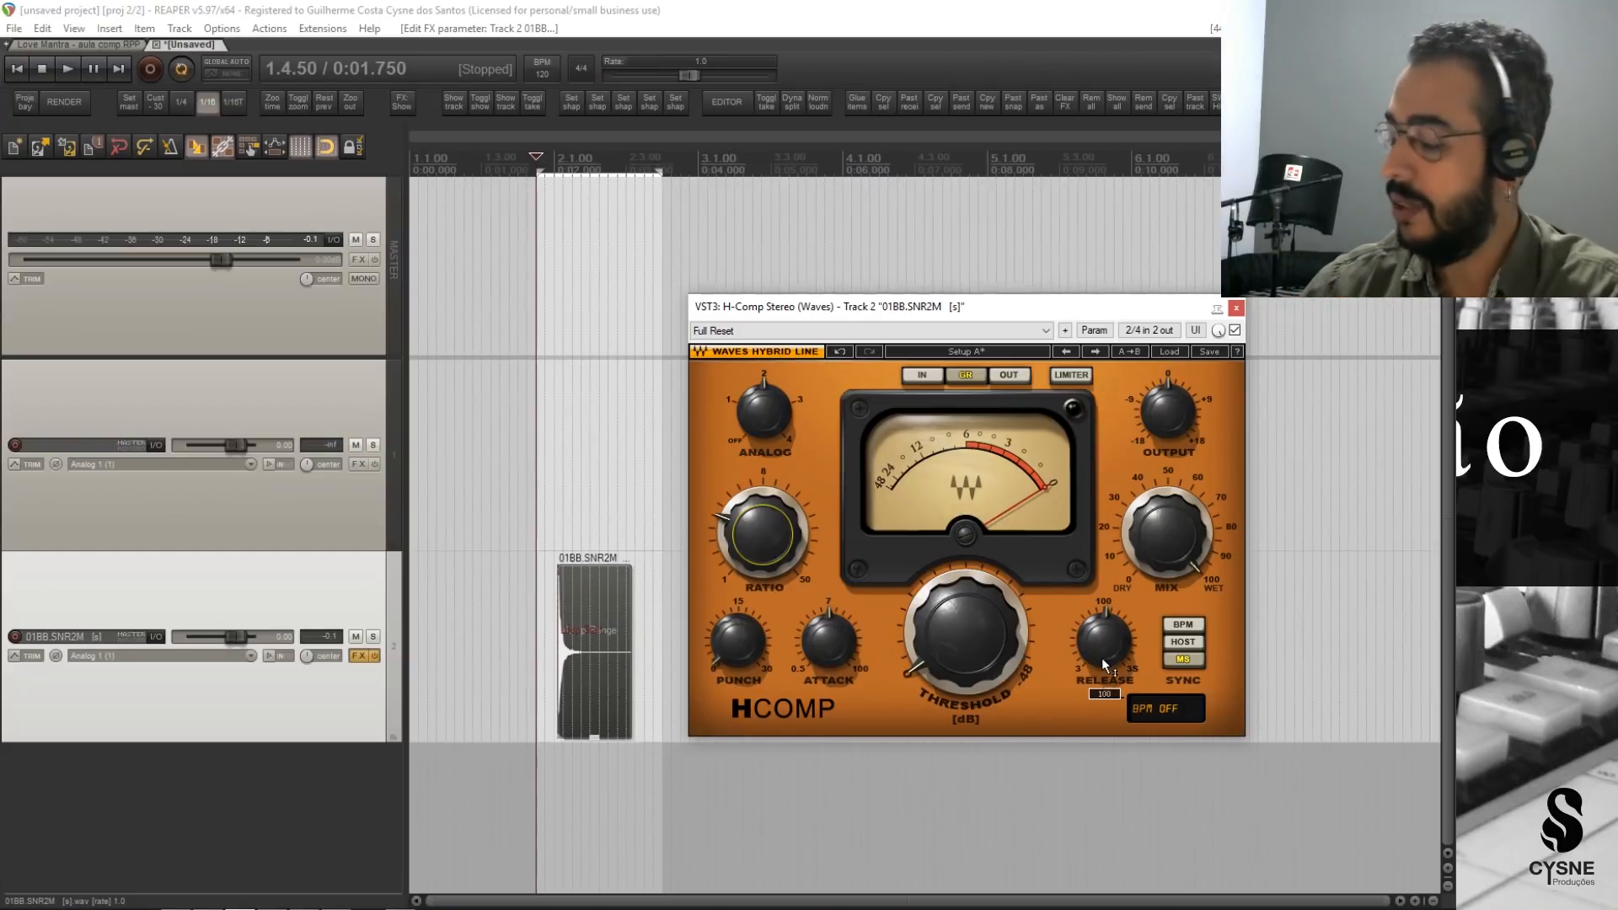
pyautogui.moveTo(1105, 664); pyautogui.dragTo(1105, 624)
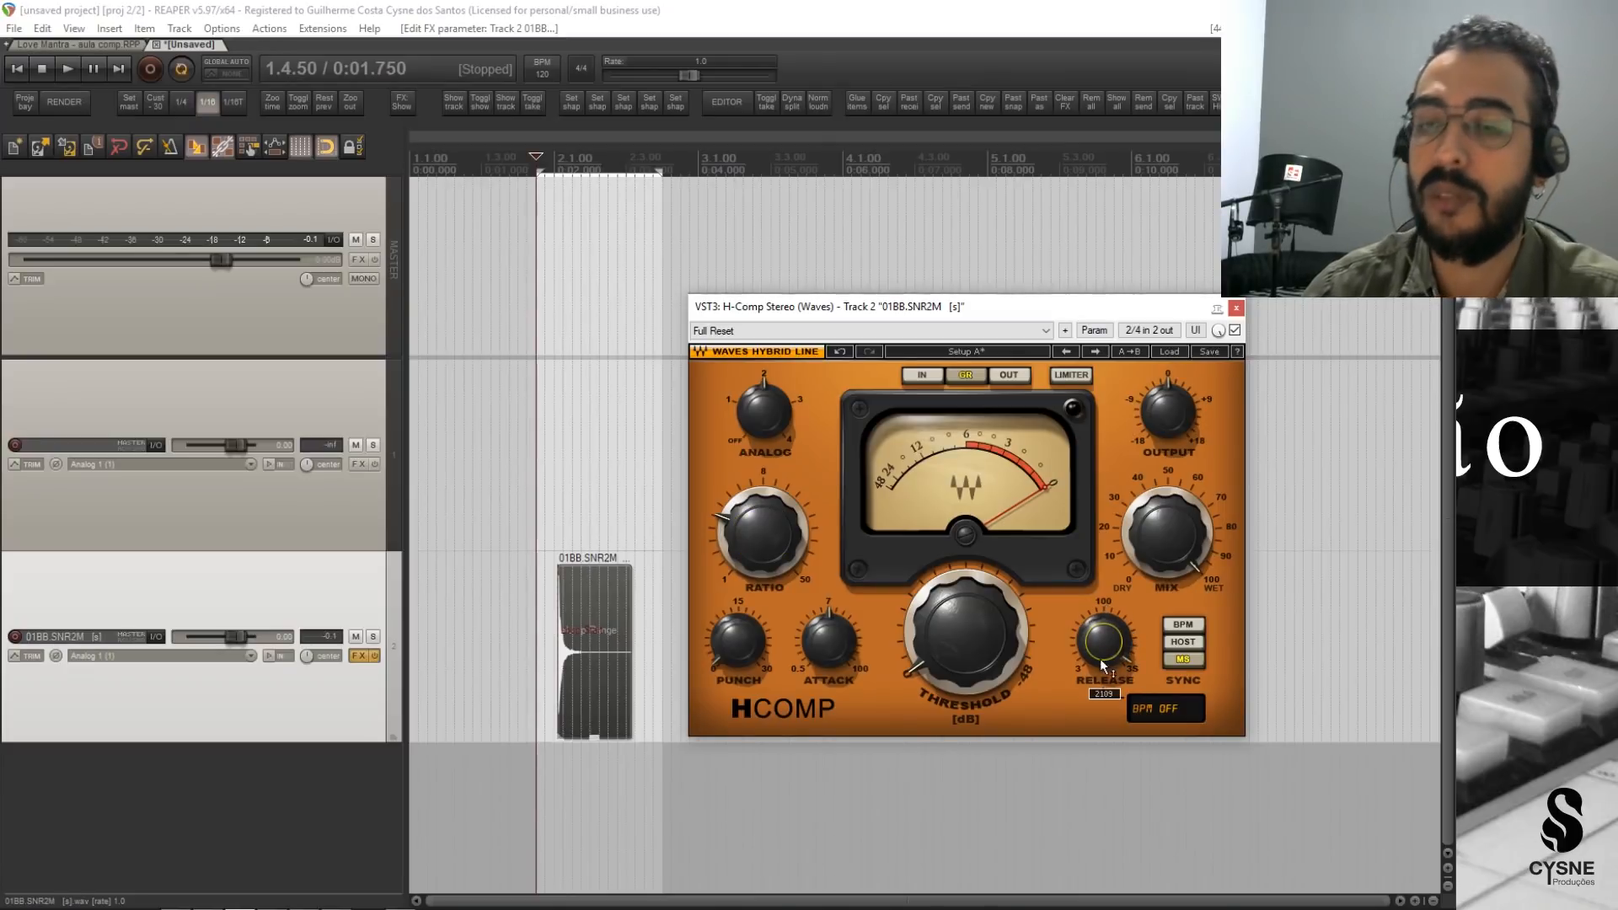
pyautogui.moveTo(976, 628); pyautogui.dragTo(976, 543)
pyautogui.press('space')
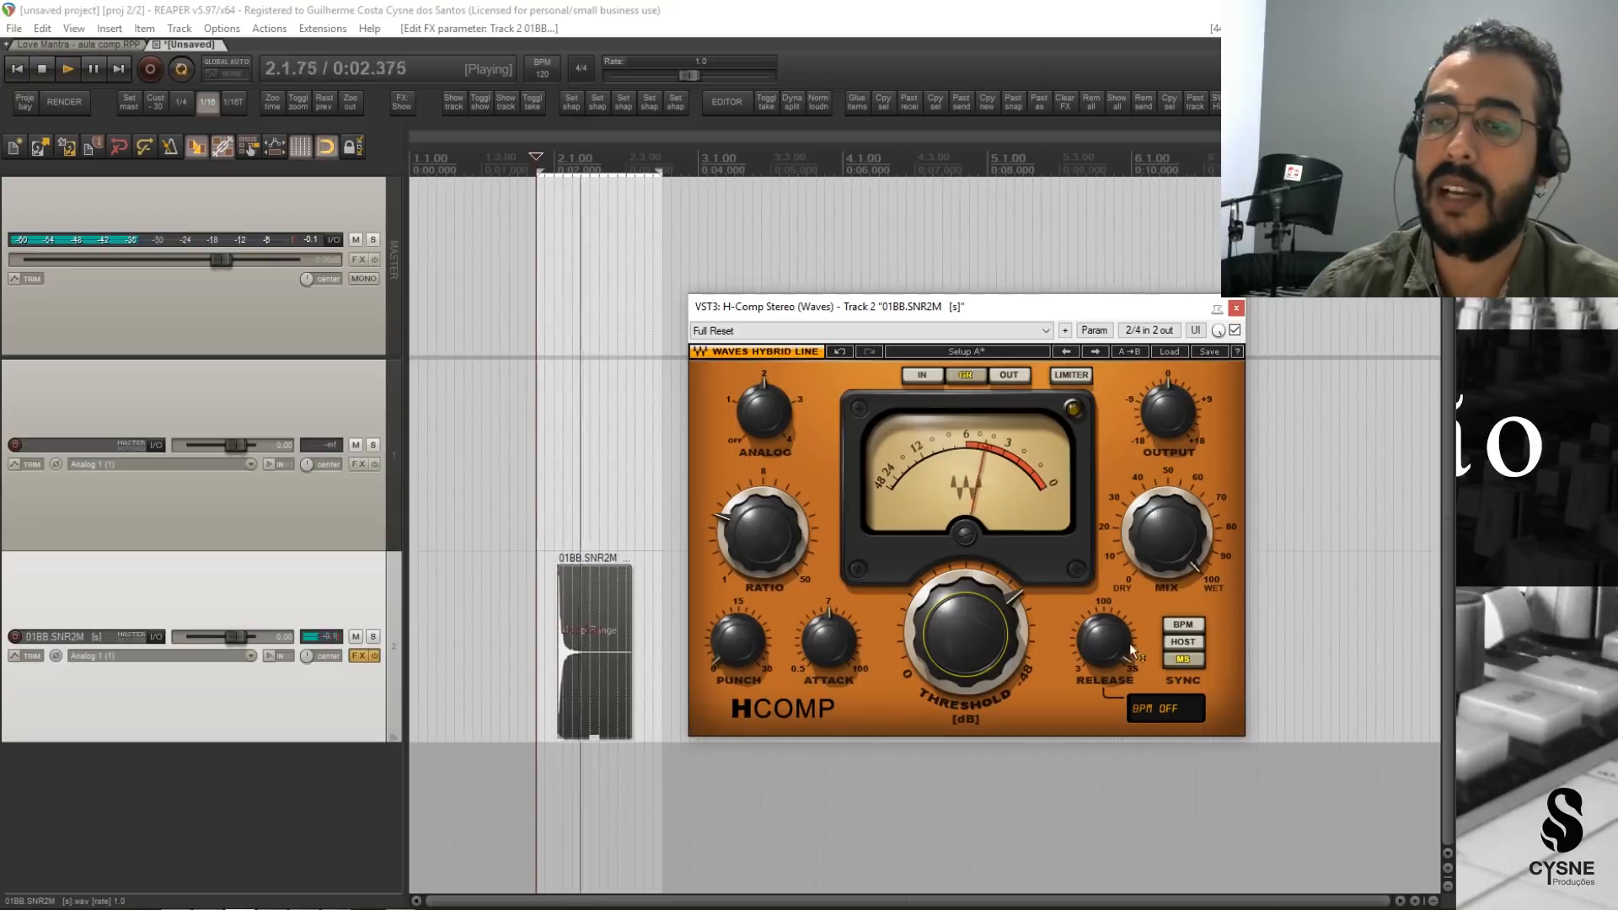
# Readjust the H-Comp release time while the snare loop plays, and stop playback.
pyautogui.click(1096, 647)
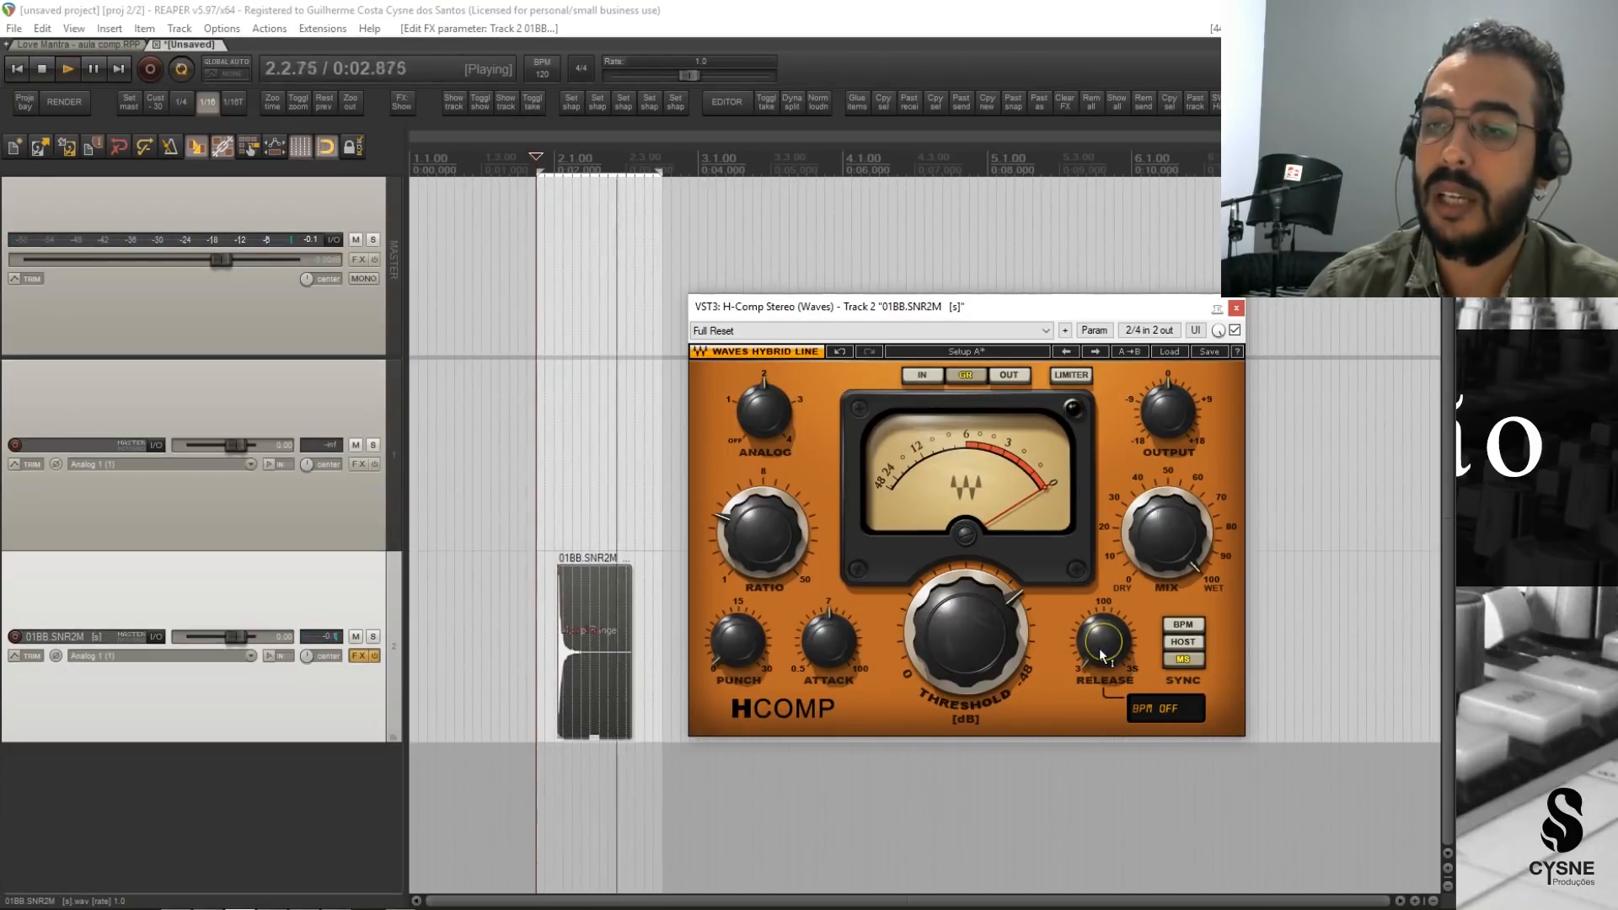
pyautogui.moveTo(1103, 644); pyautogui.dragTo(1102, 583)
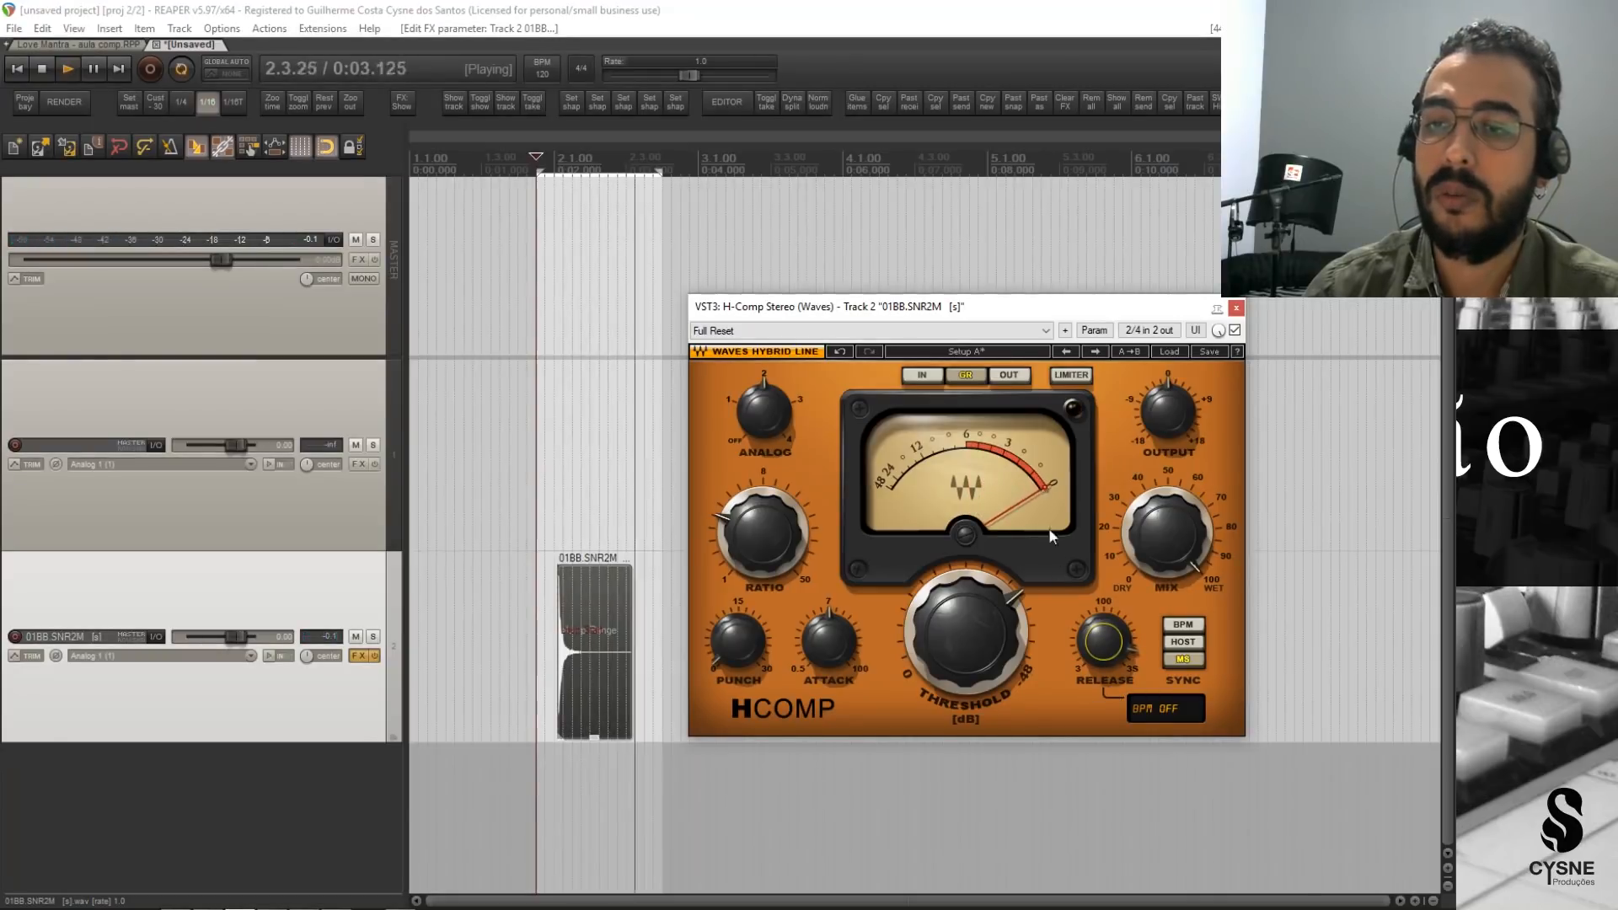
pyautogui.press('space')
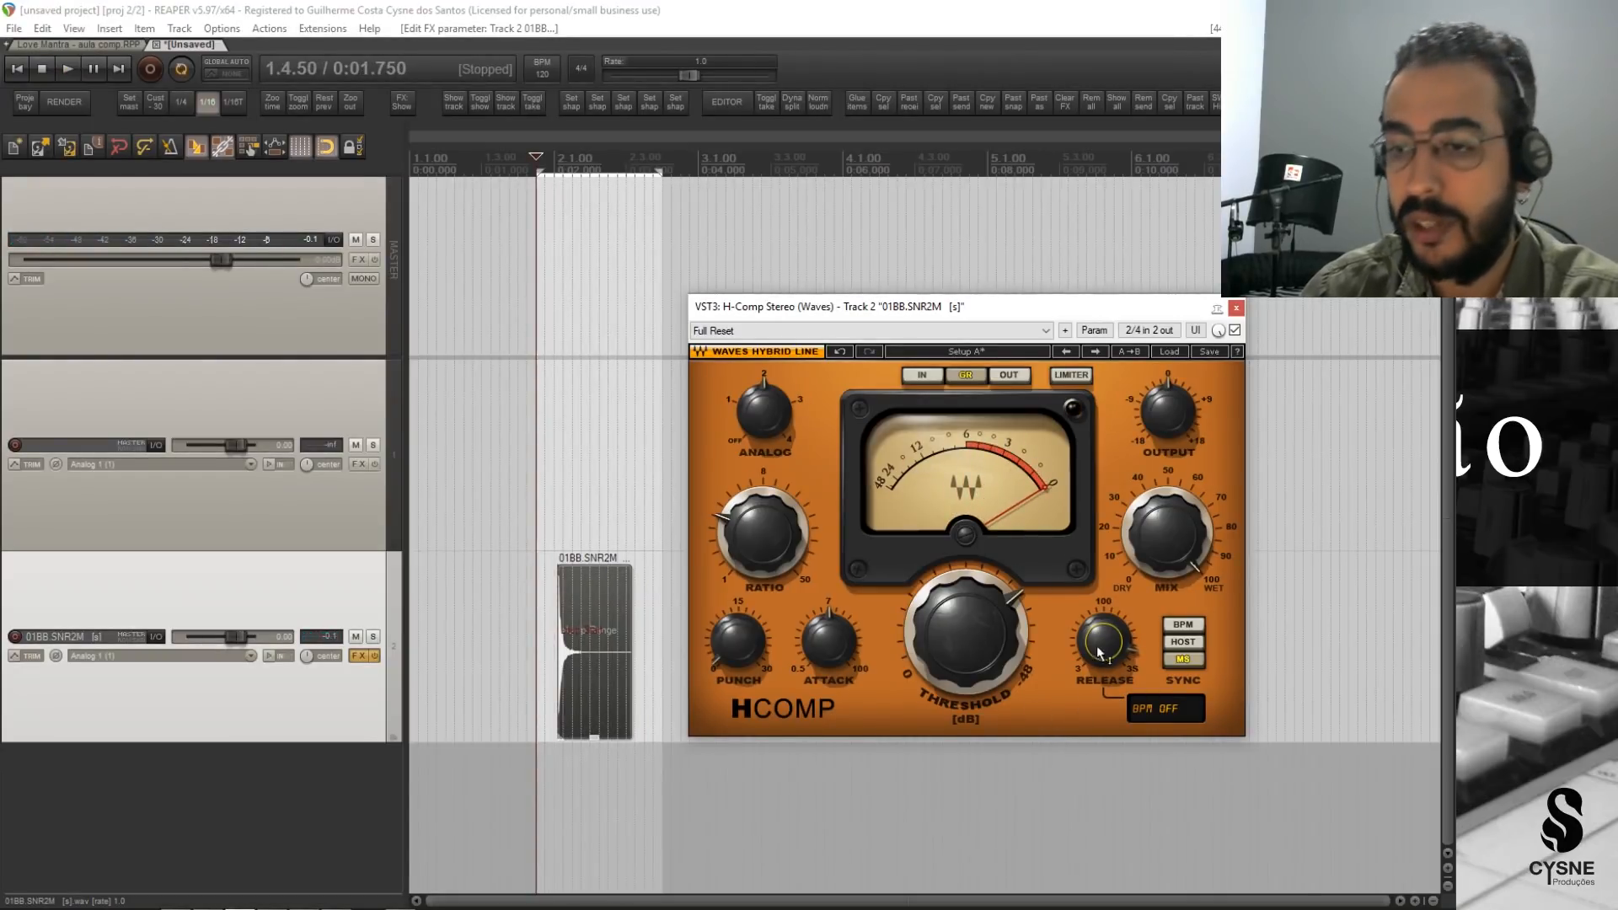
# Close the H-Comp window on the snare track and remove the loop/time selection.
pyautogui.moveTo(1100, 645)
pyautogui.mouseDown()
pyautogui.moveTo(1100, 679)
pyautogui.moveTo(1100, 644)
pyautogui.mouseUp()
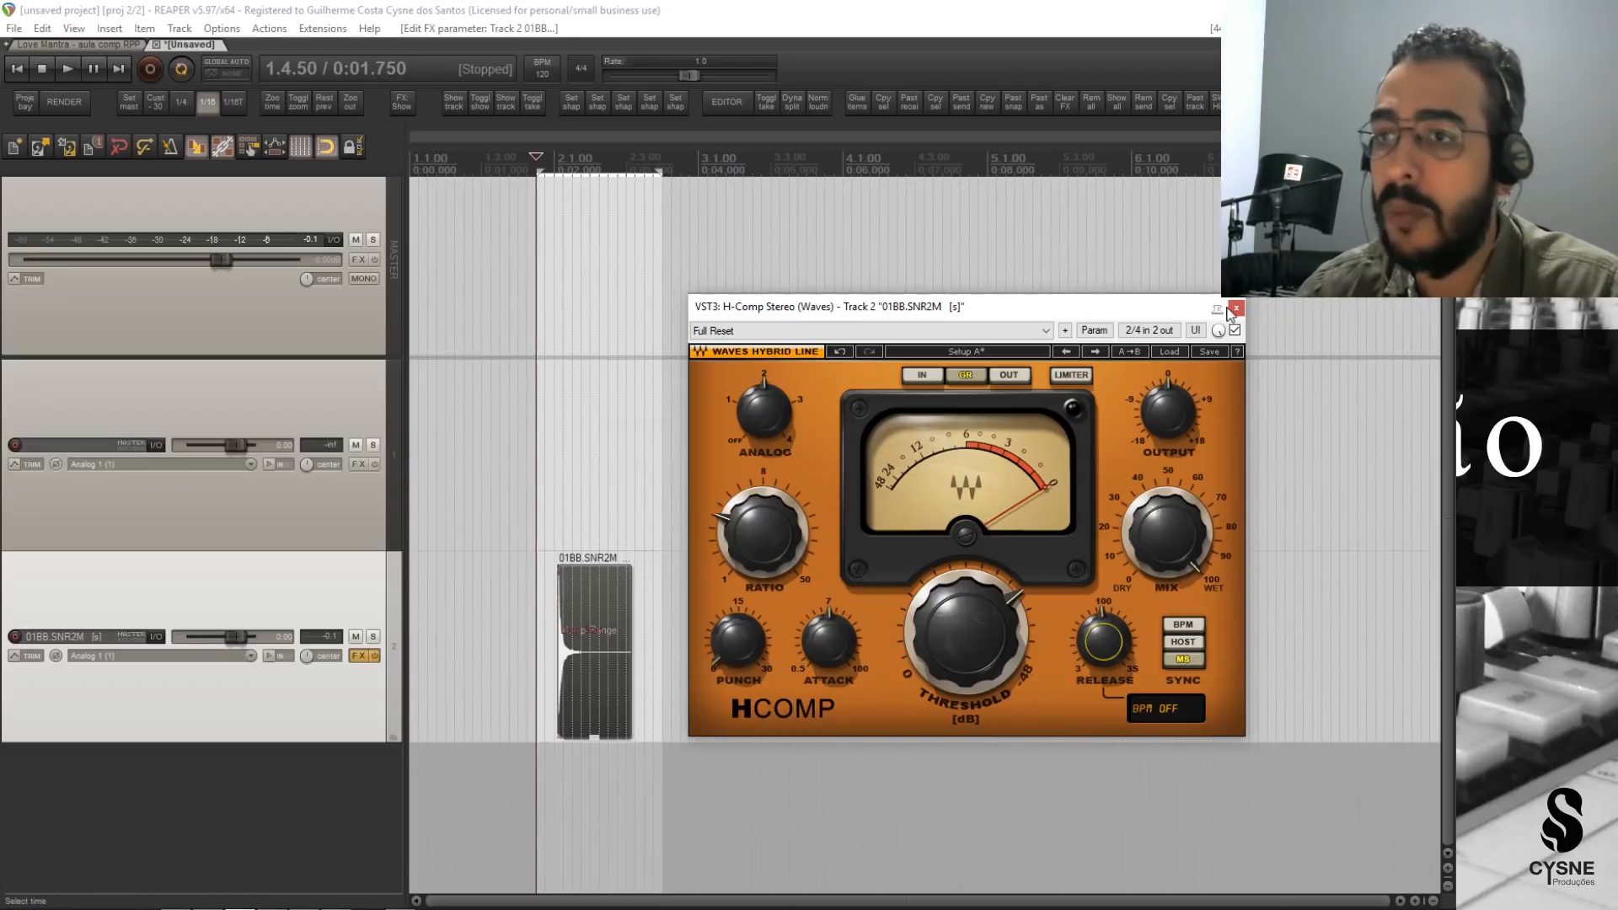
pyautogui.click(1233, 308)
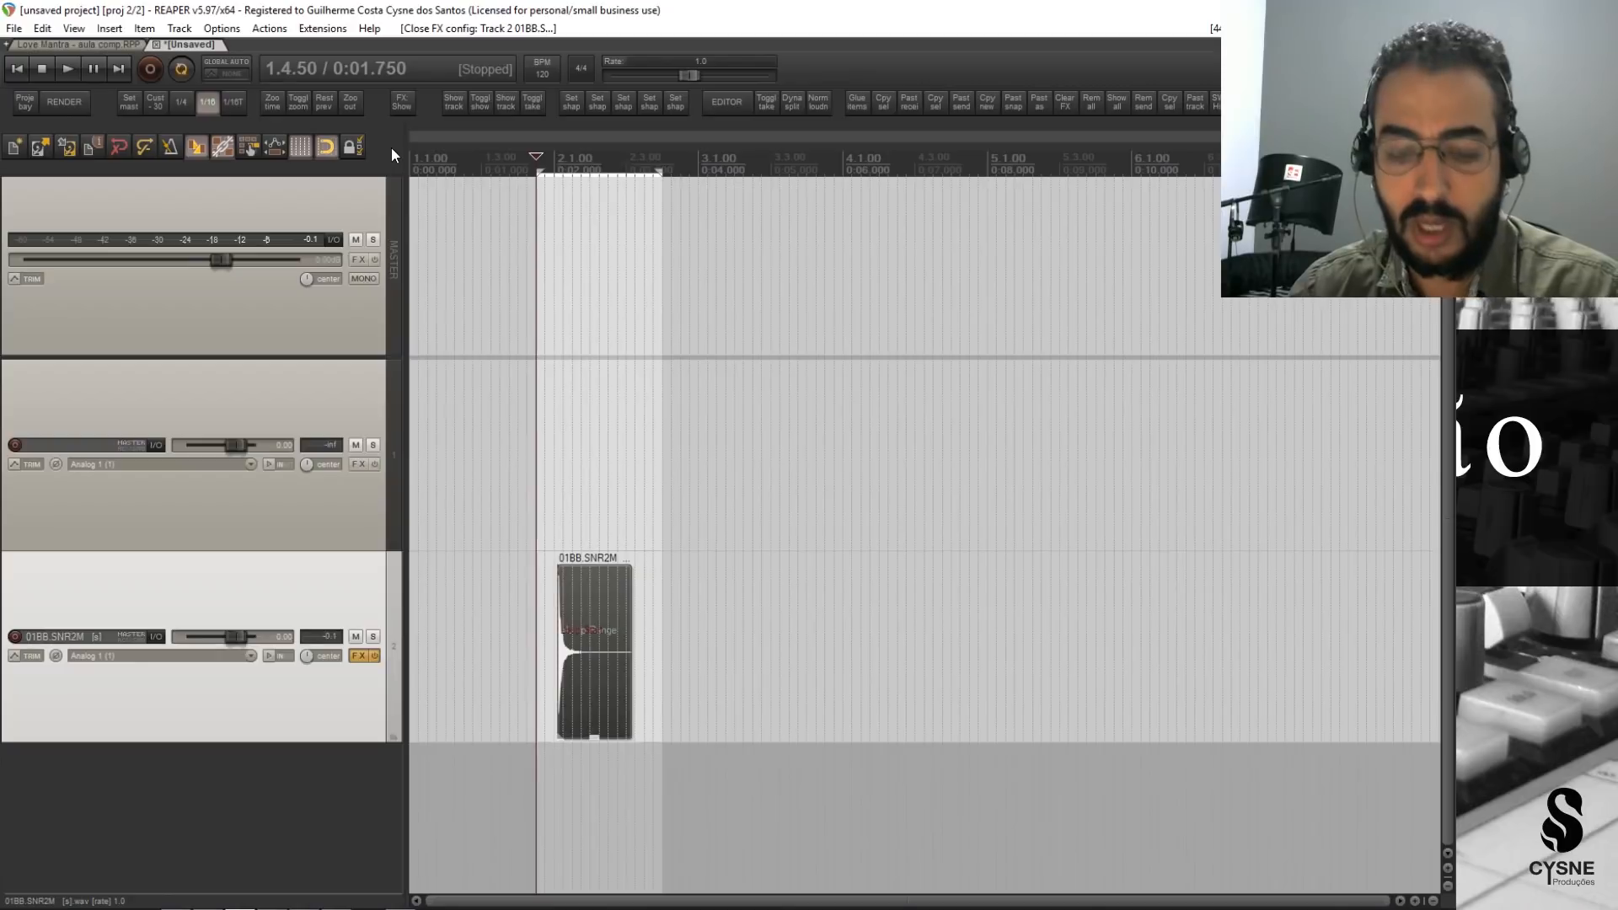
pyautogui.press('Escape')
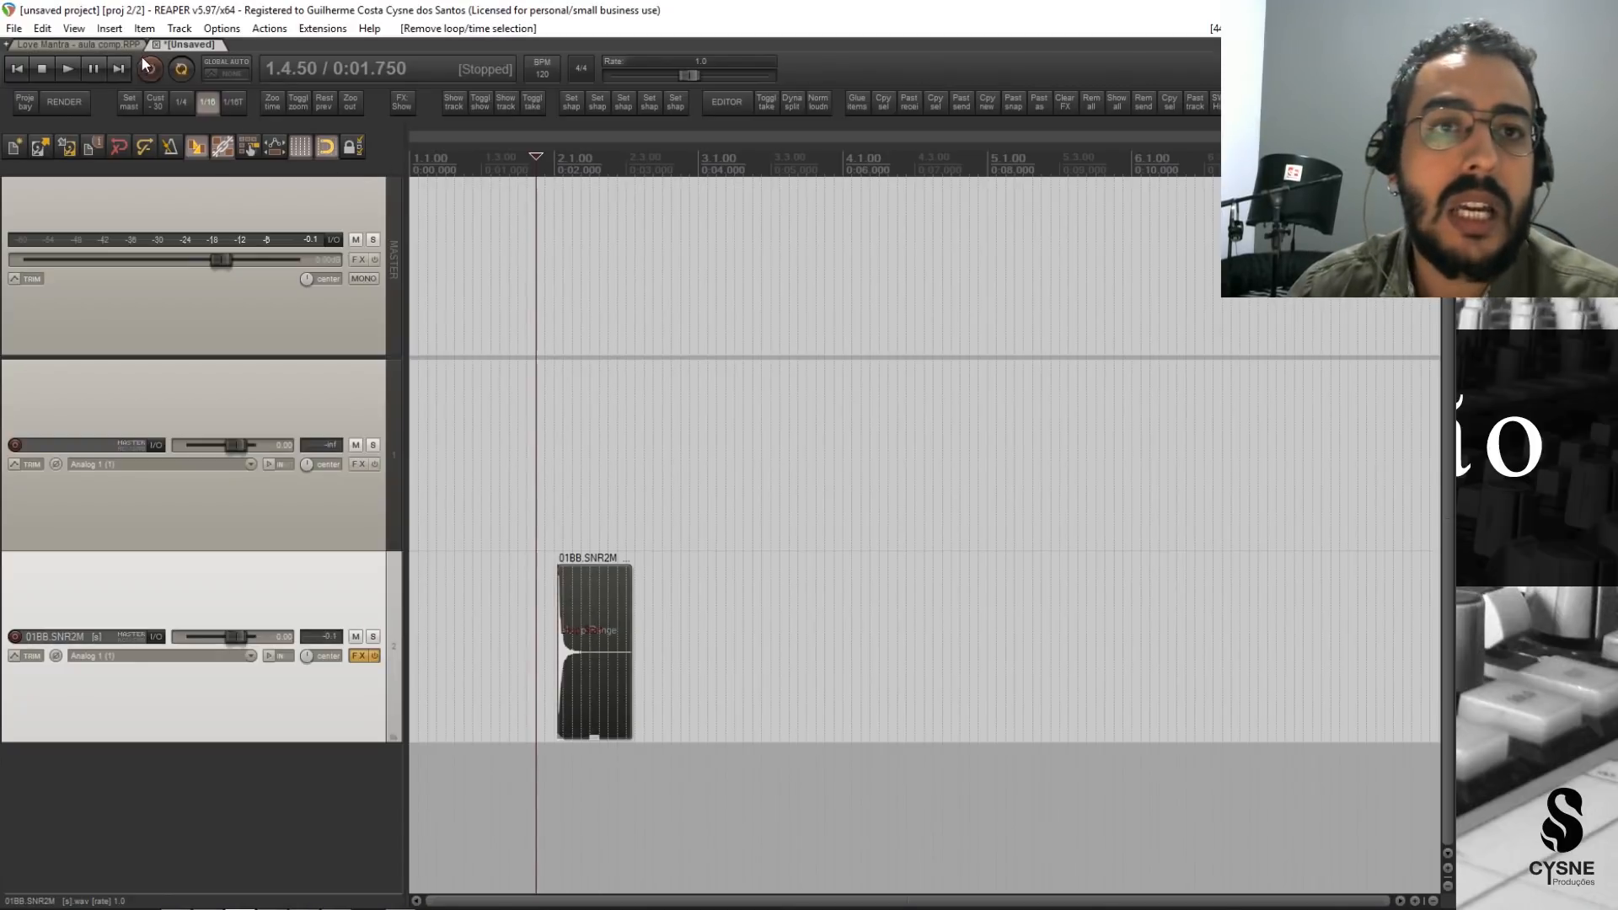
# Switch to the Love Mantra - aula comp project, select its MASTER folder track, and look through the vocal, drum, bass, guitar and keyboard tracks.
pyautogui.click(116, 42)
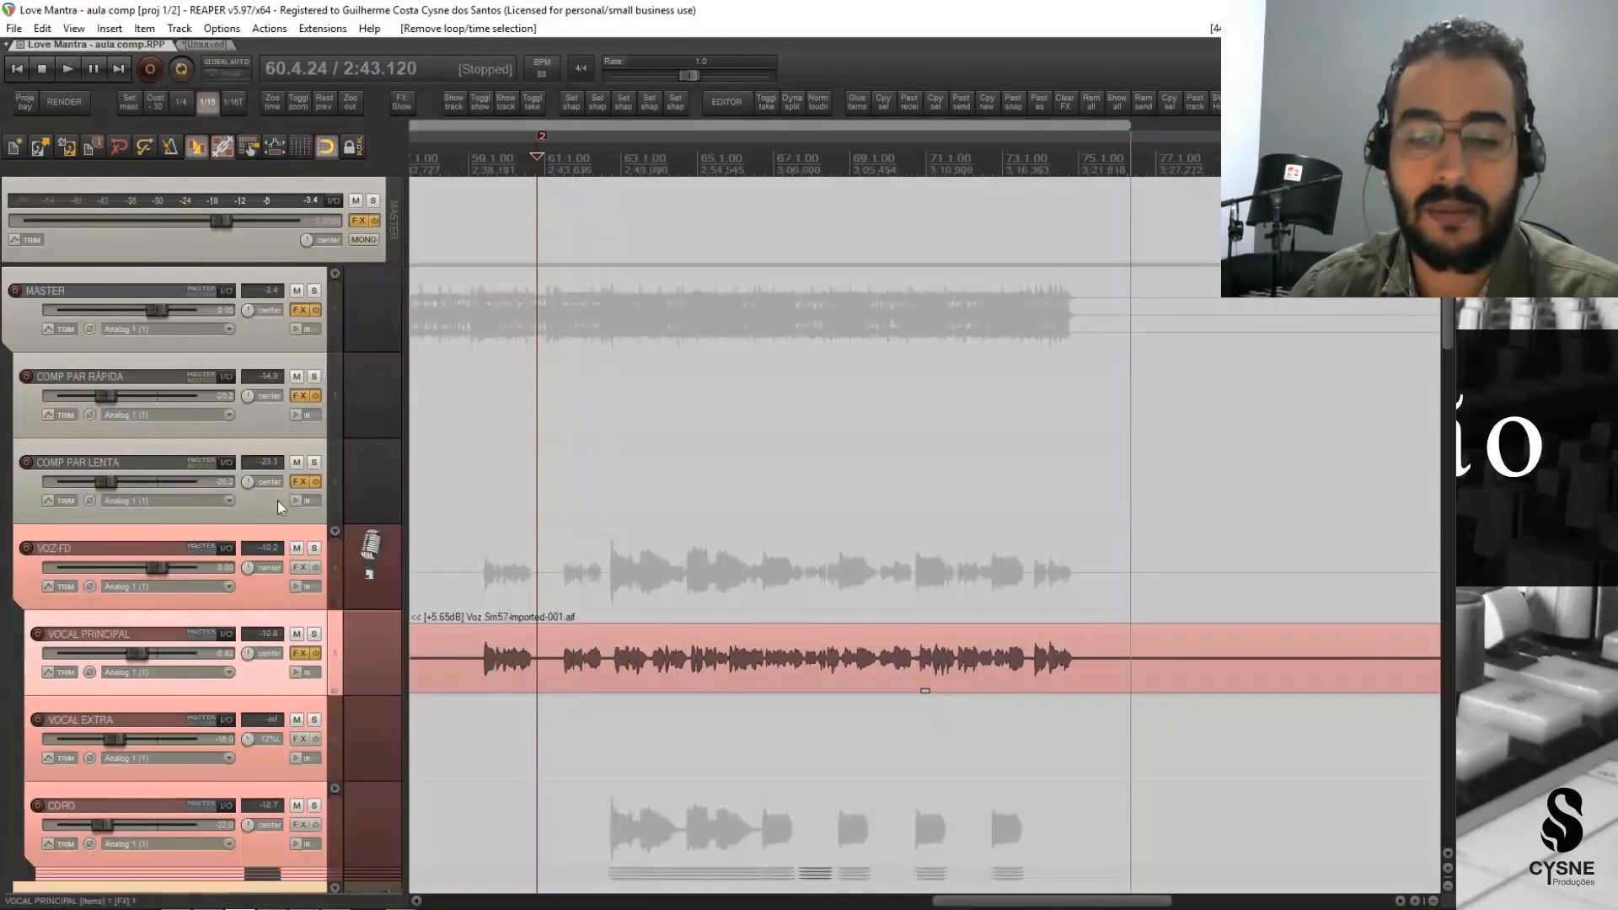
pyautogui.click(267, 589)
pyautogui.hotkey('ctrl', 'alt', 'm')
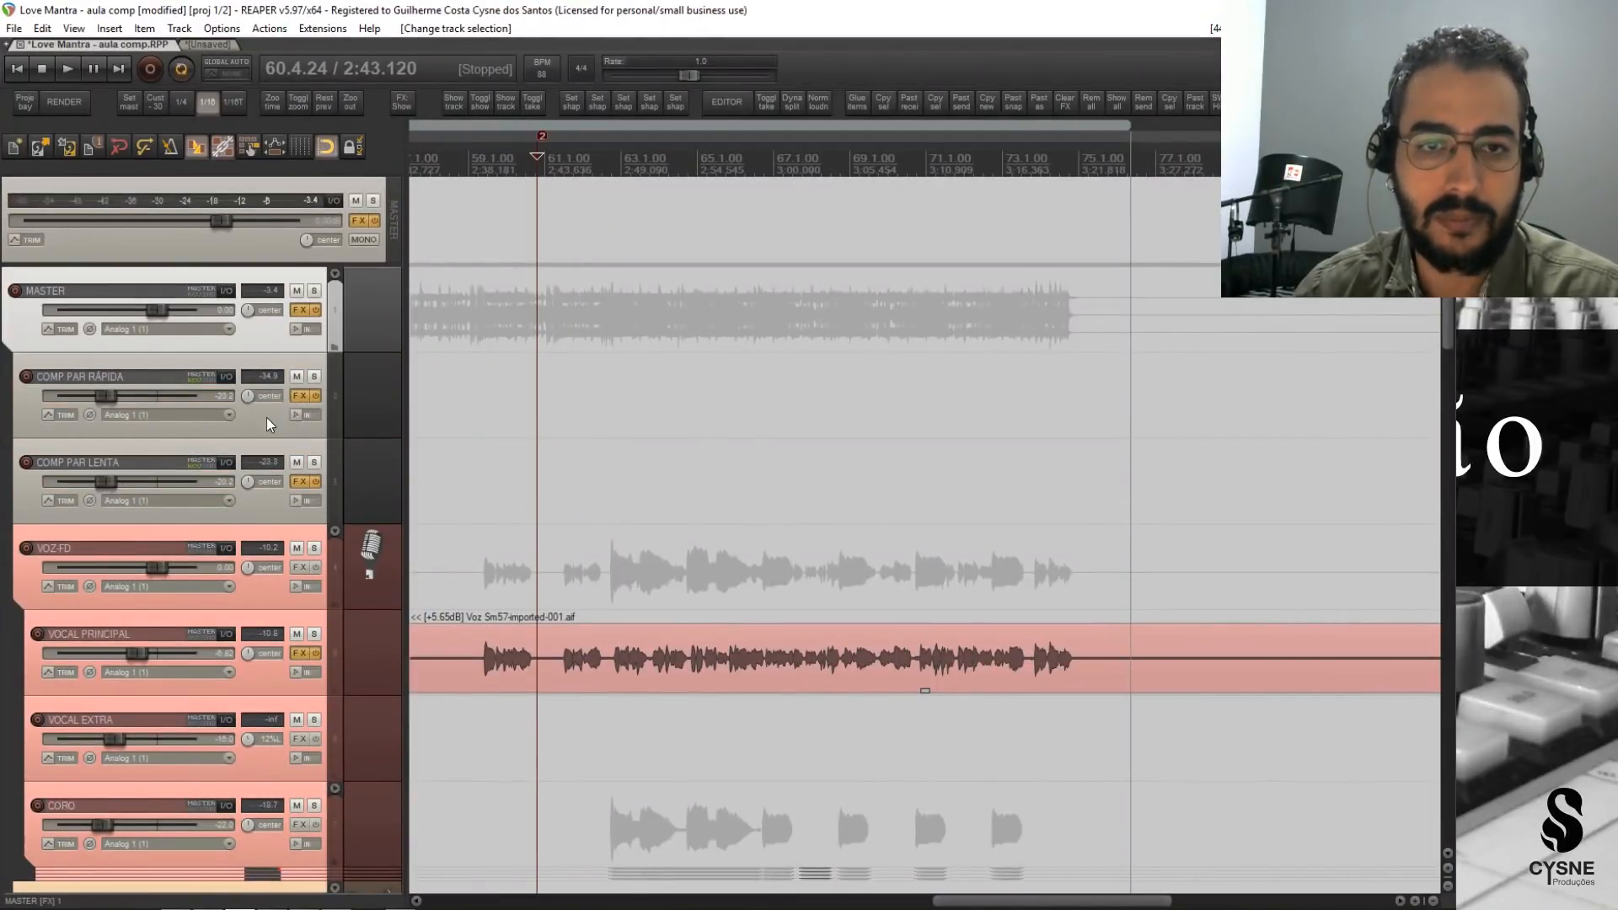
pyautogui.scroll(-7, 254, 635)
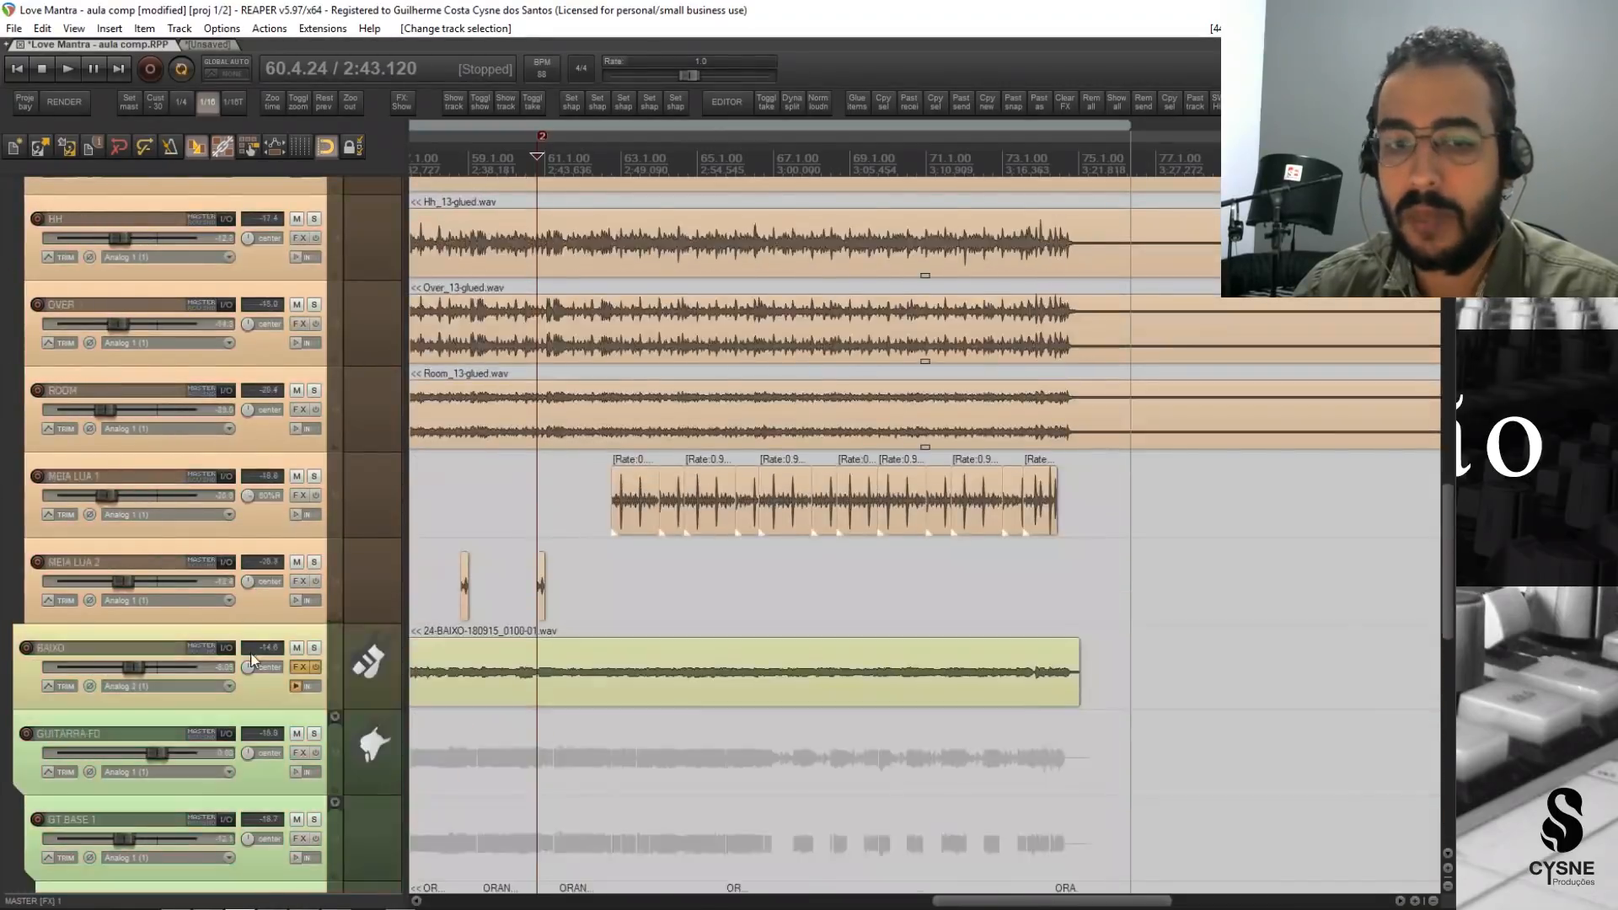
pyautogui.scroll(-8, 251, 660)
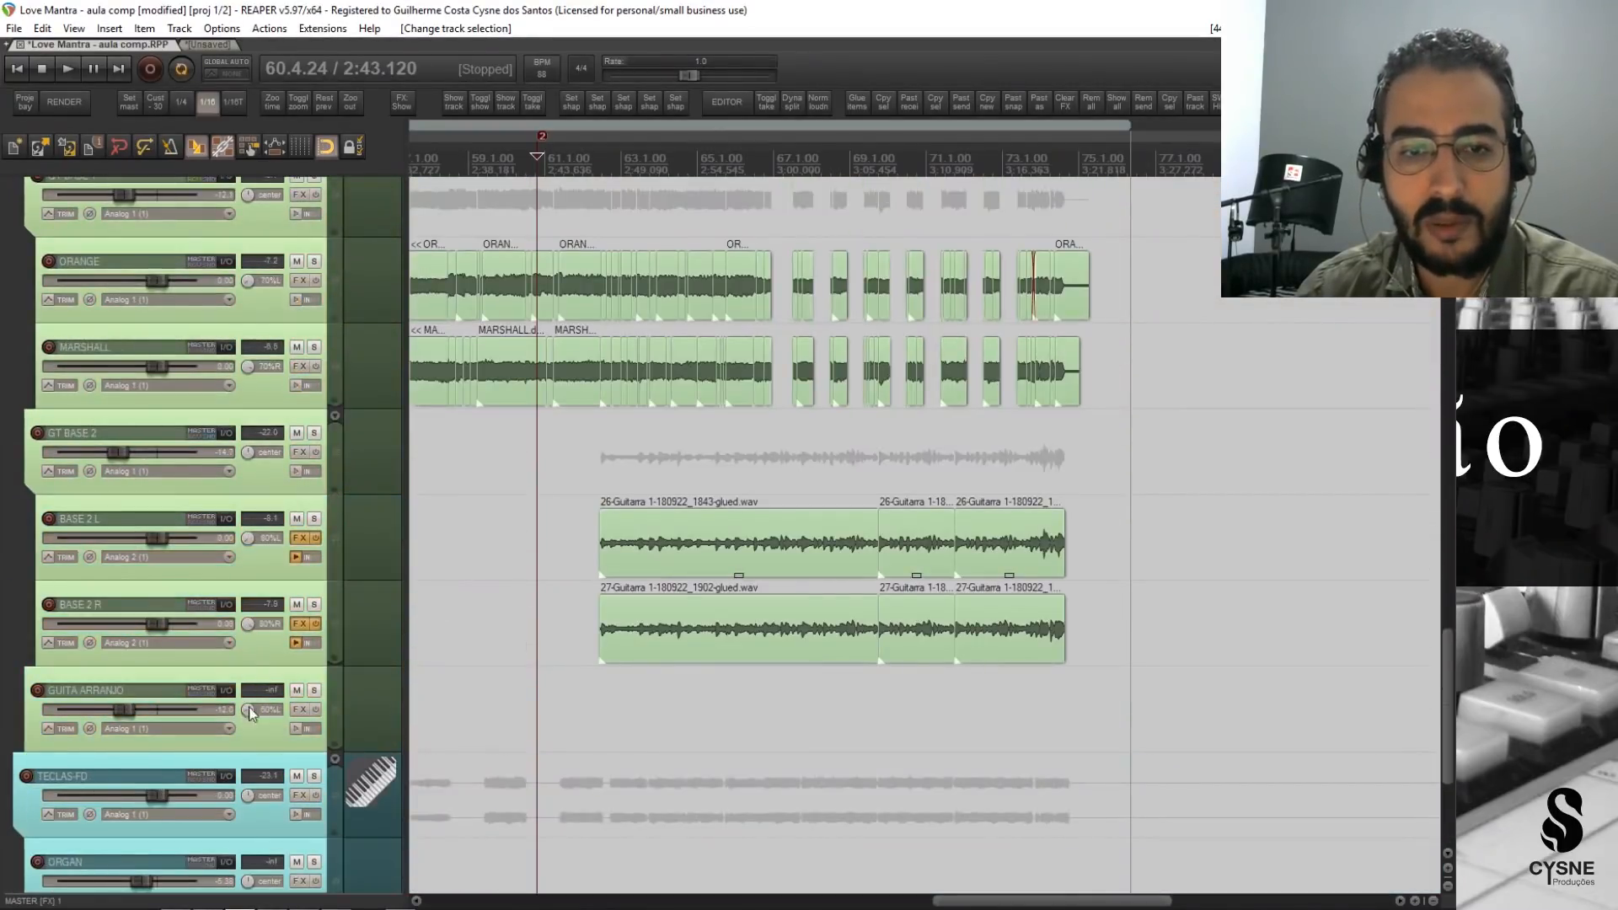
pyautogui.scroll(-3, 236, 661)
pyautogui.scroll(10, 228, 716)
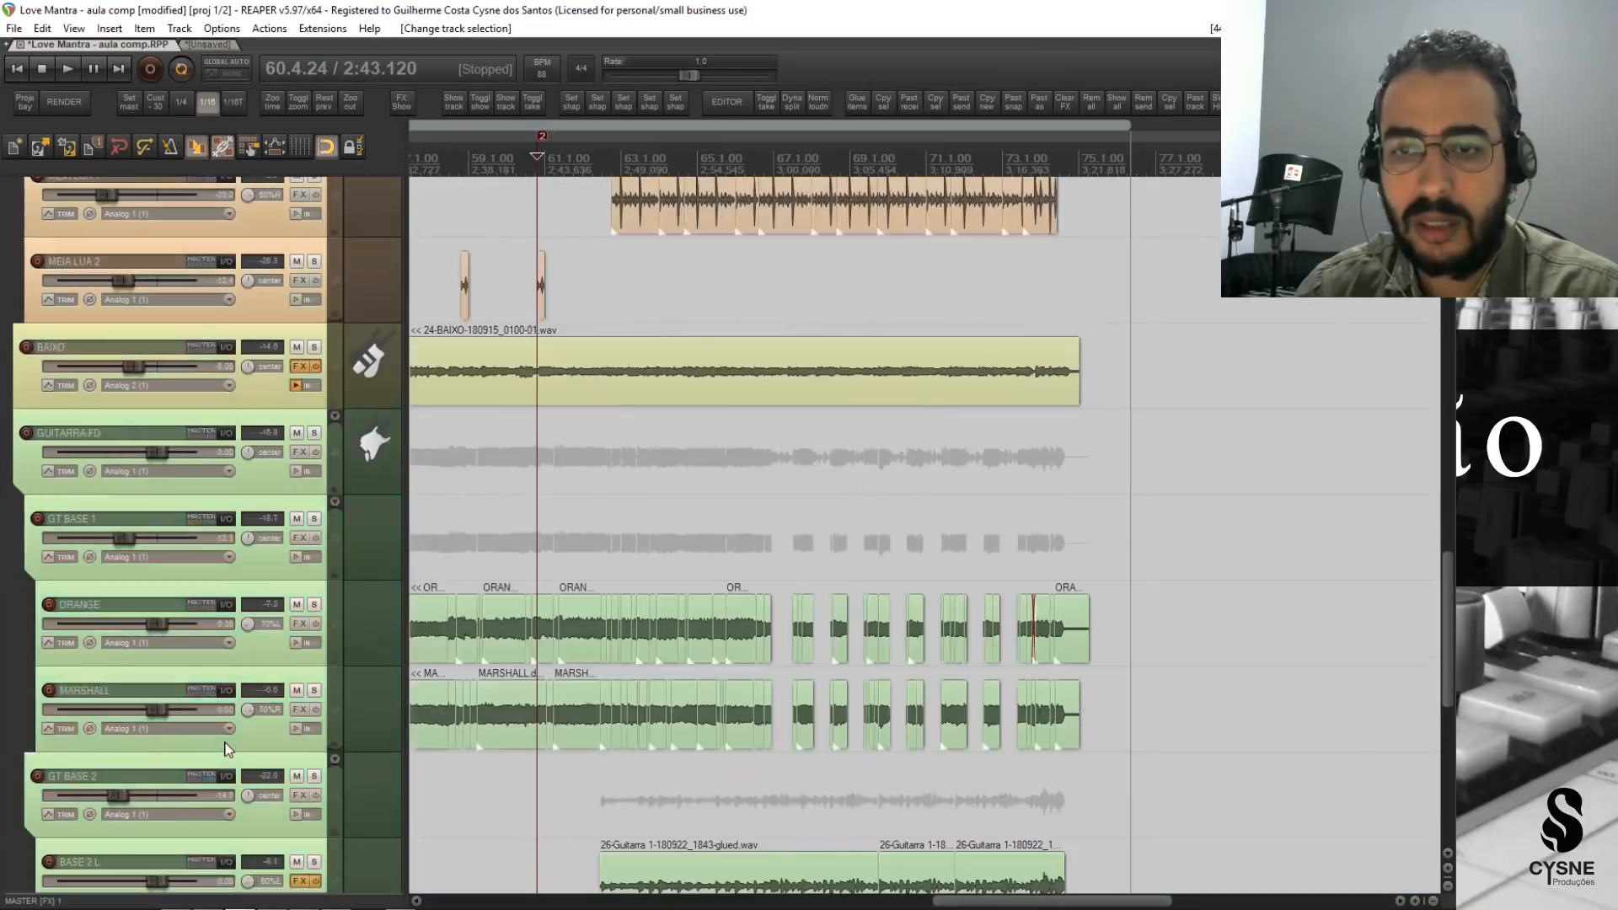
pyautogui.scroll(15, 226, 748)
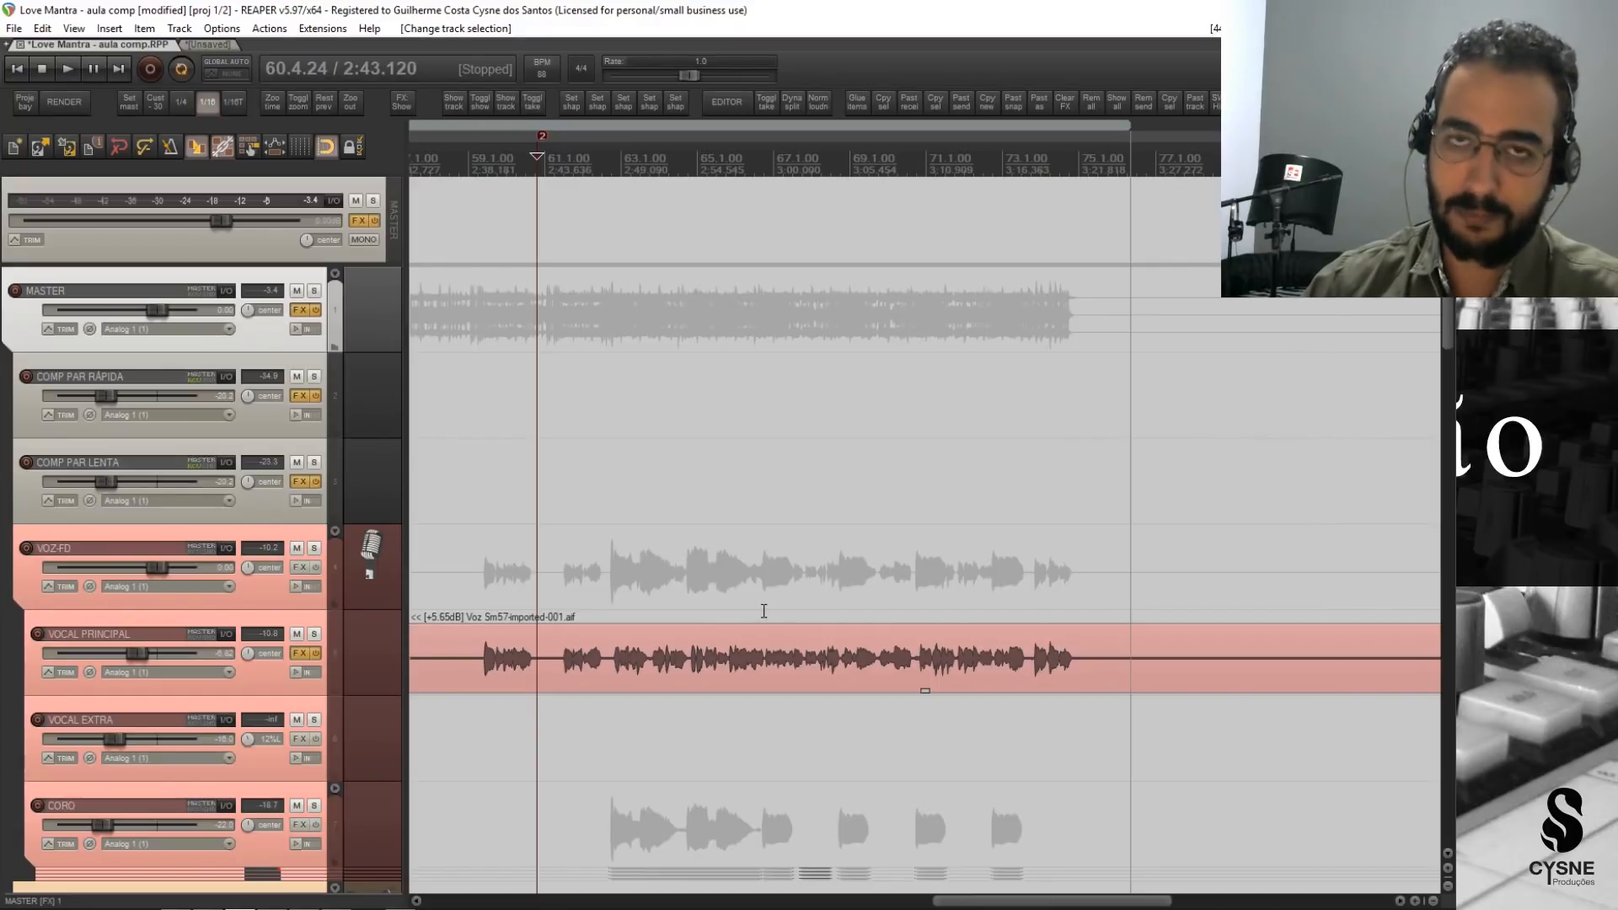
# Switch to OBS, lower the Mic/Aux level to -7.2 dB, and return to REAPER.
pyautogui.moveTo(408, 905)
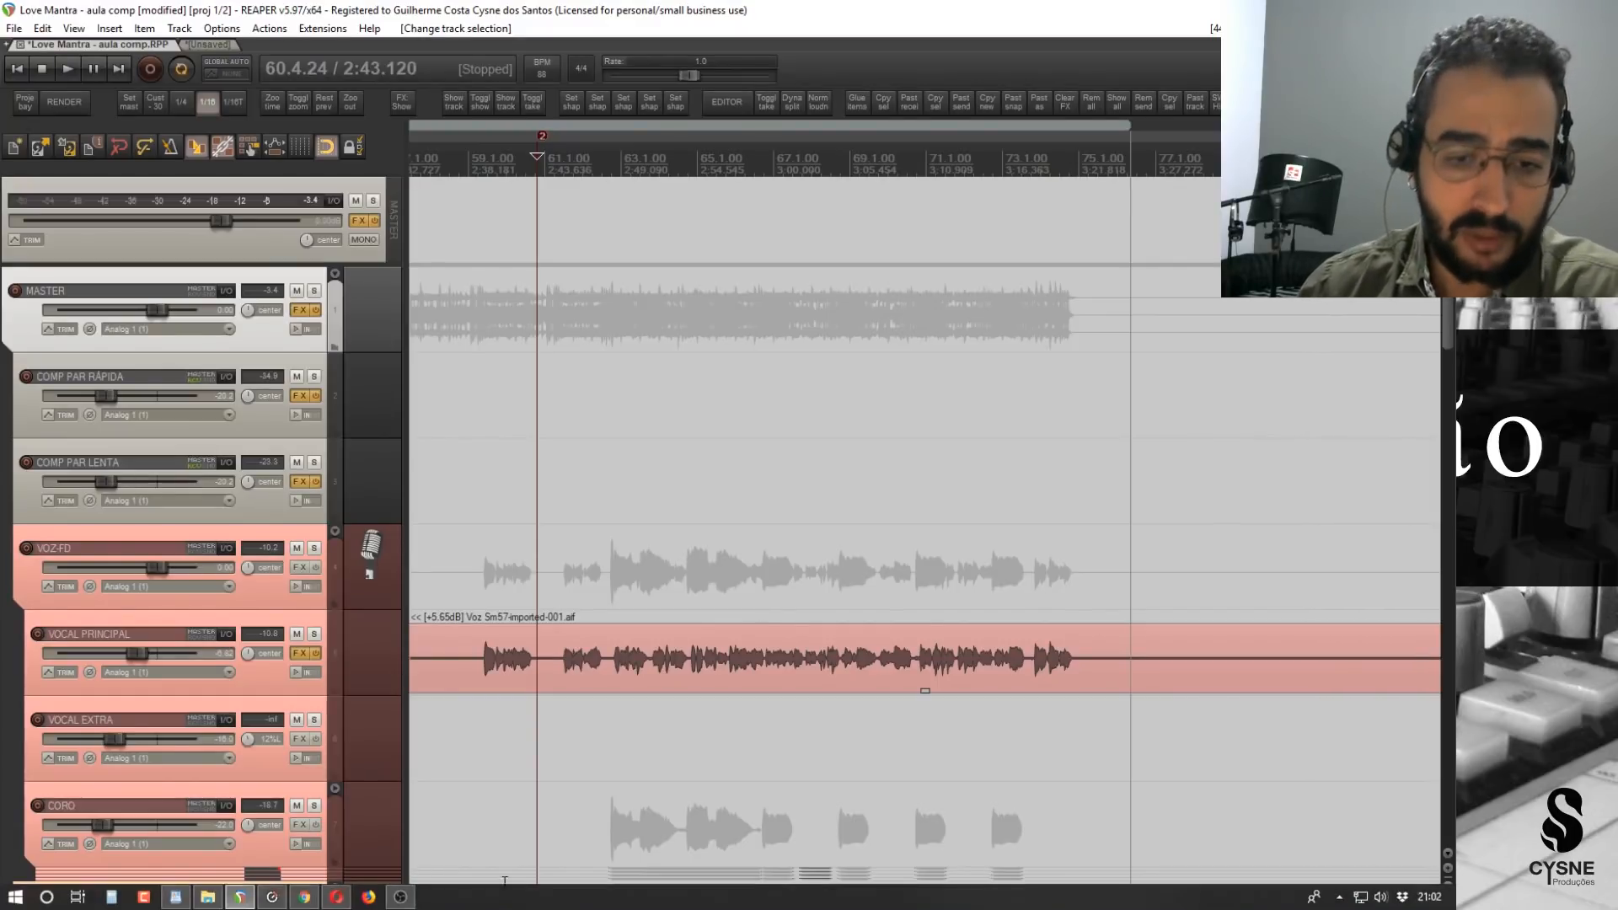
pyautogui.click(278, 898)
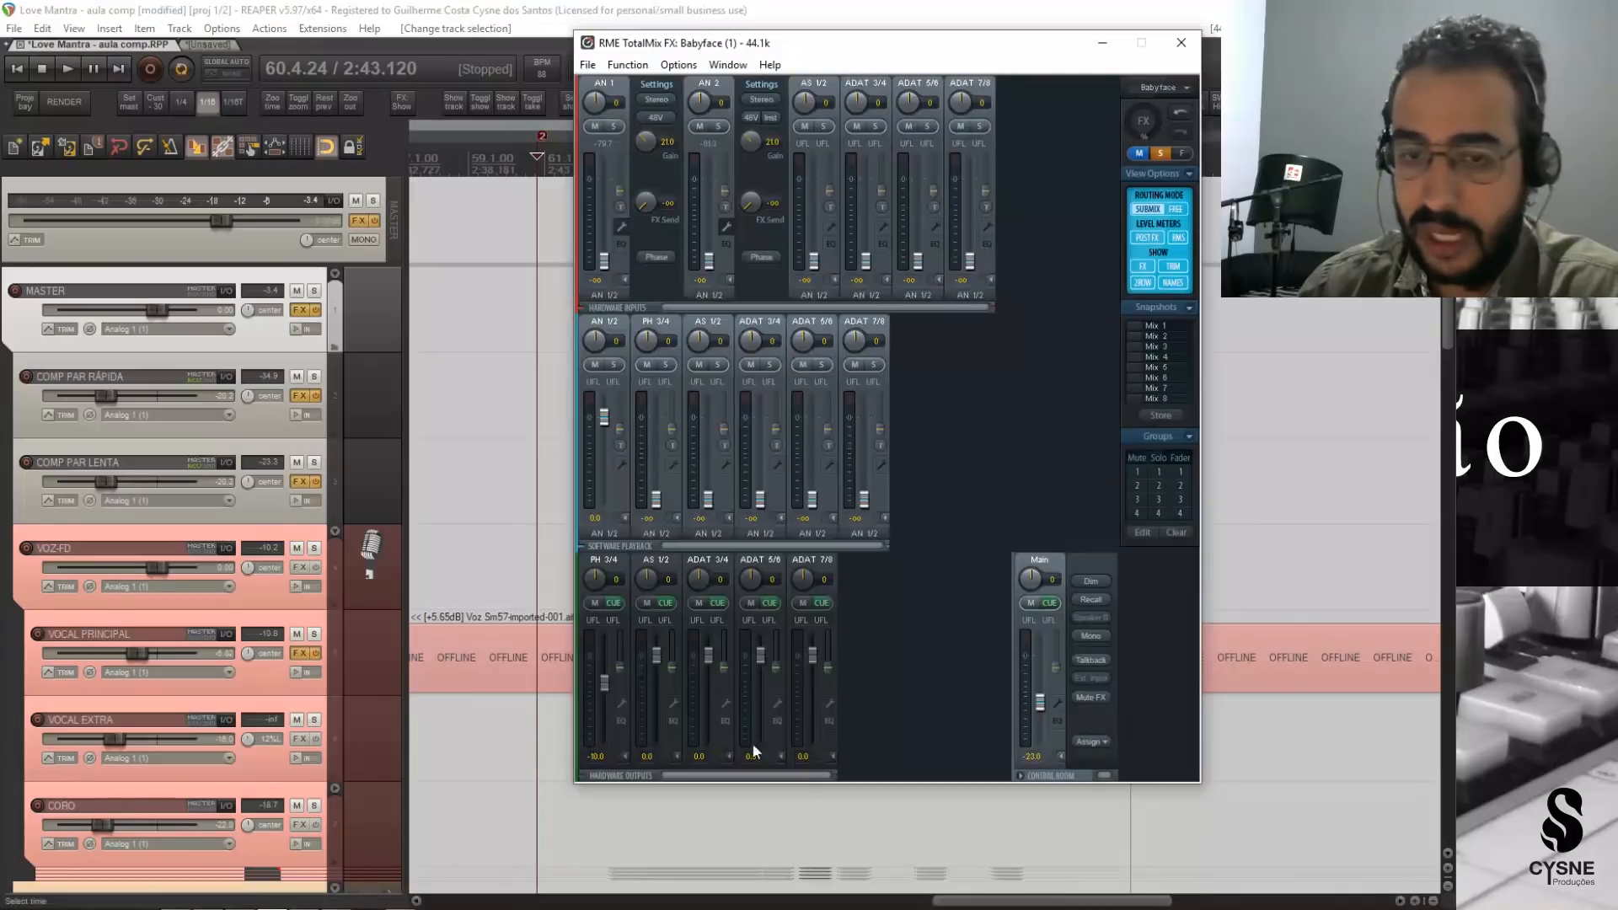
pyautogui.click(280, 898)
pyautogui.click(400, 899)
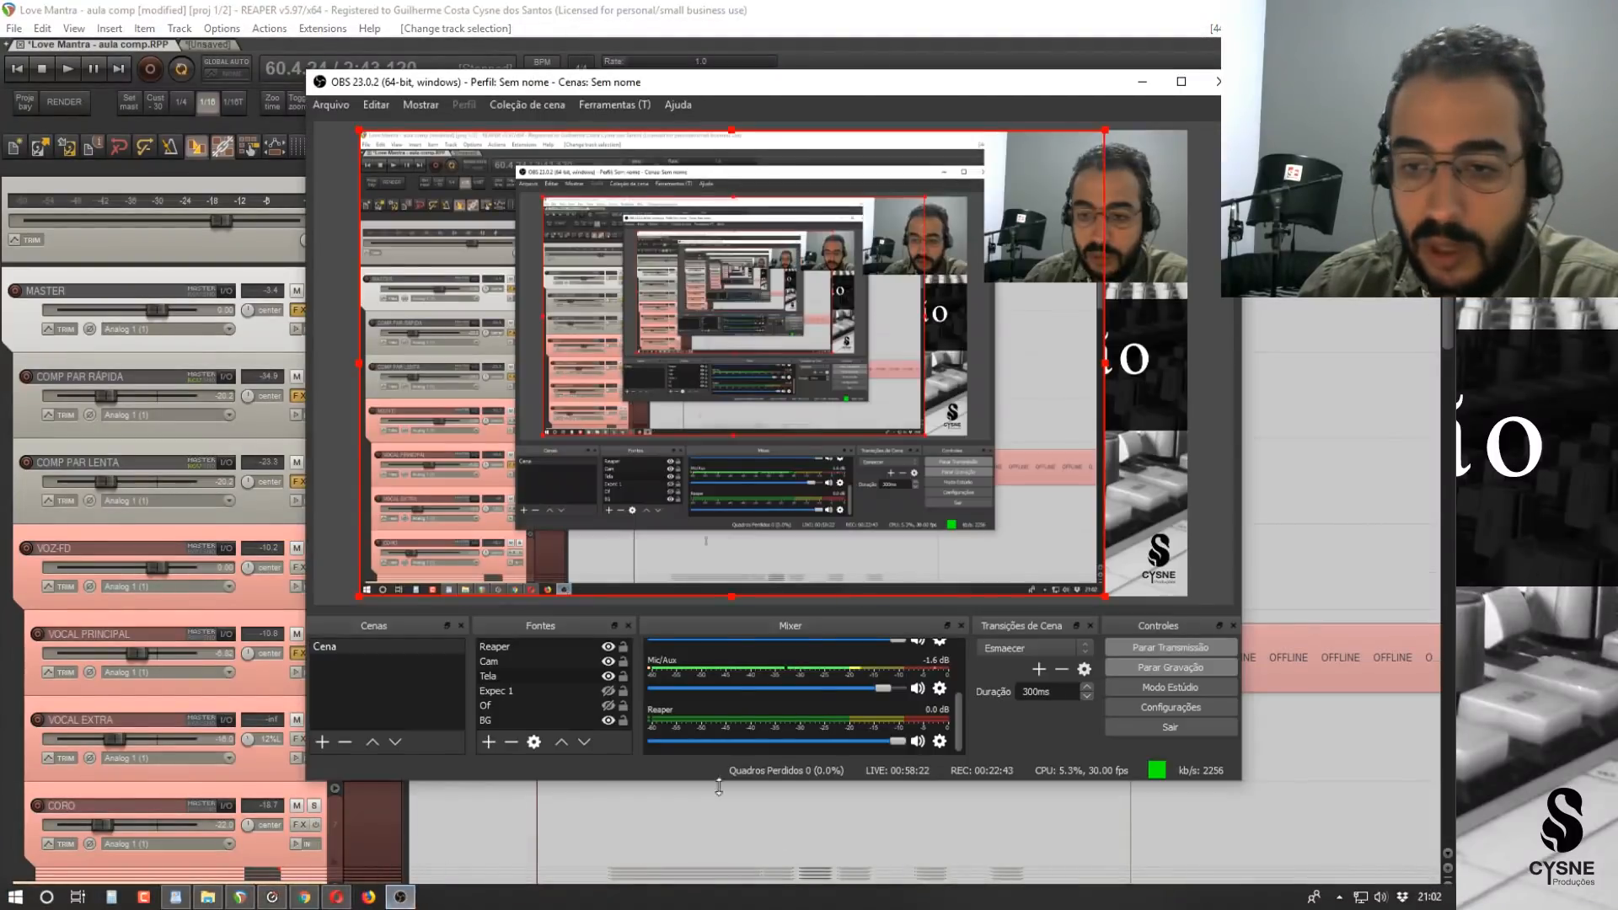
pyautogui.scroll(-5, 883, 688)
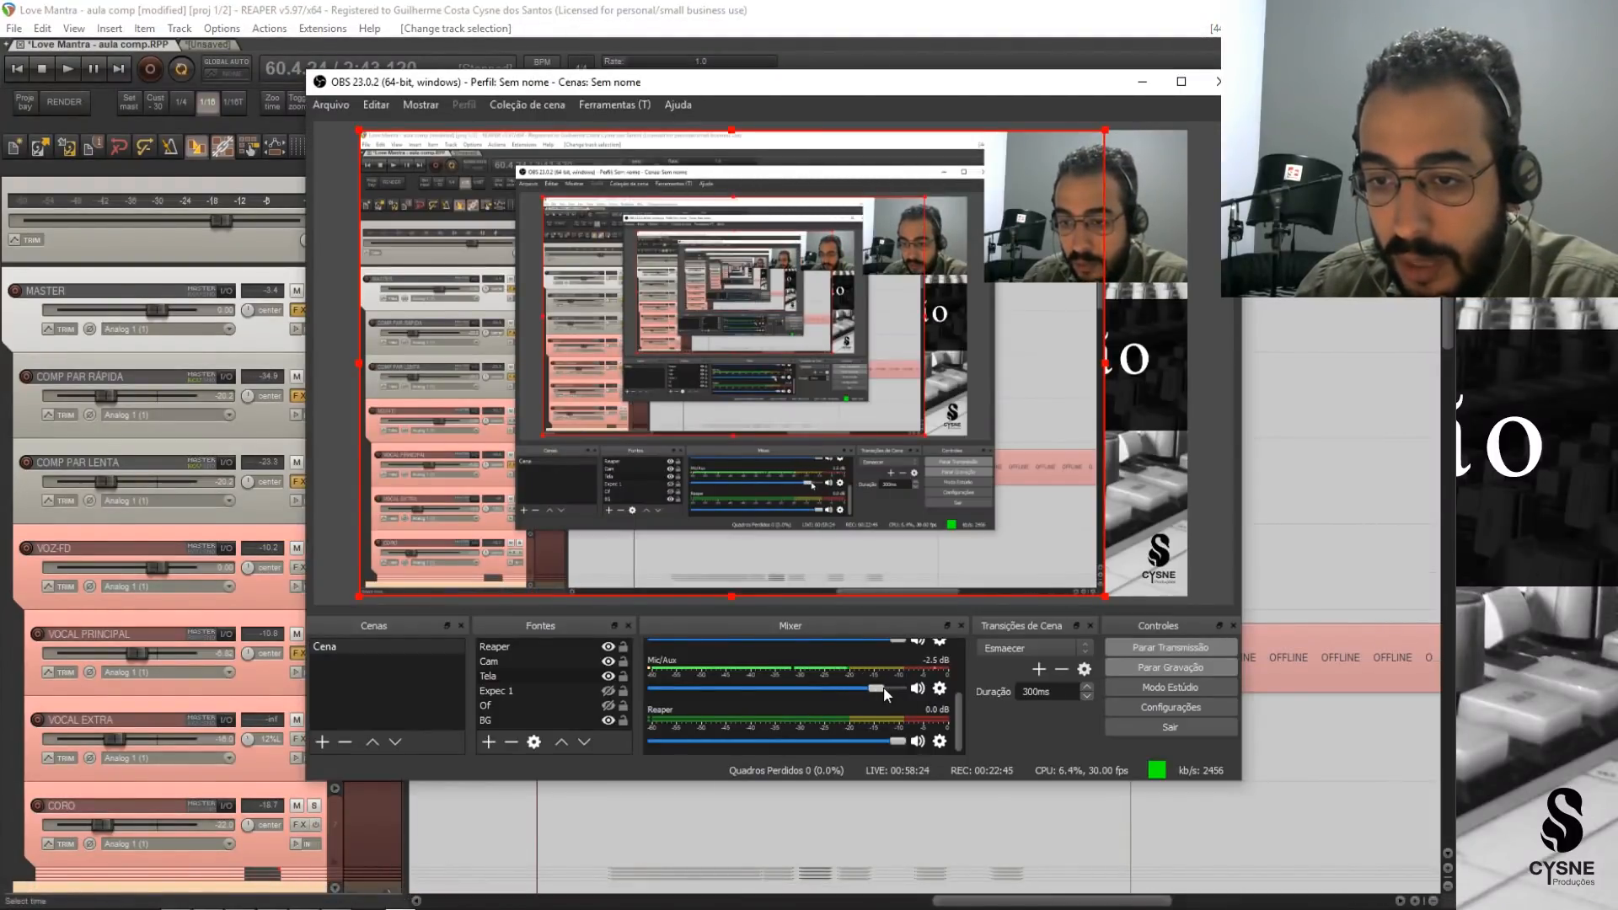
pyautogui.scroll(-1, 858, 692)
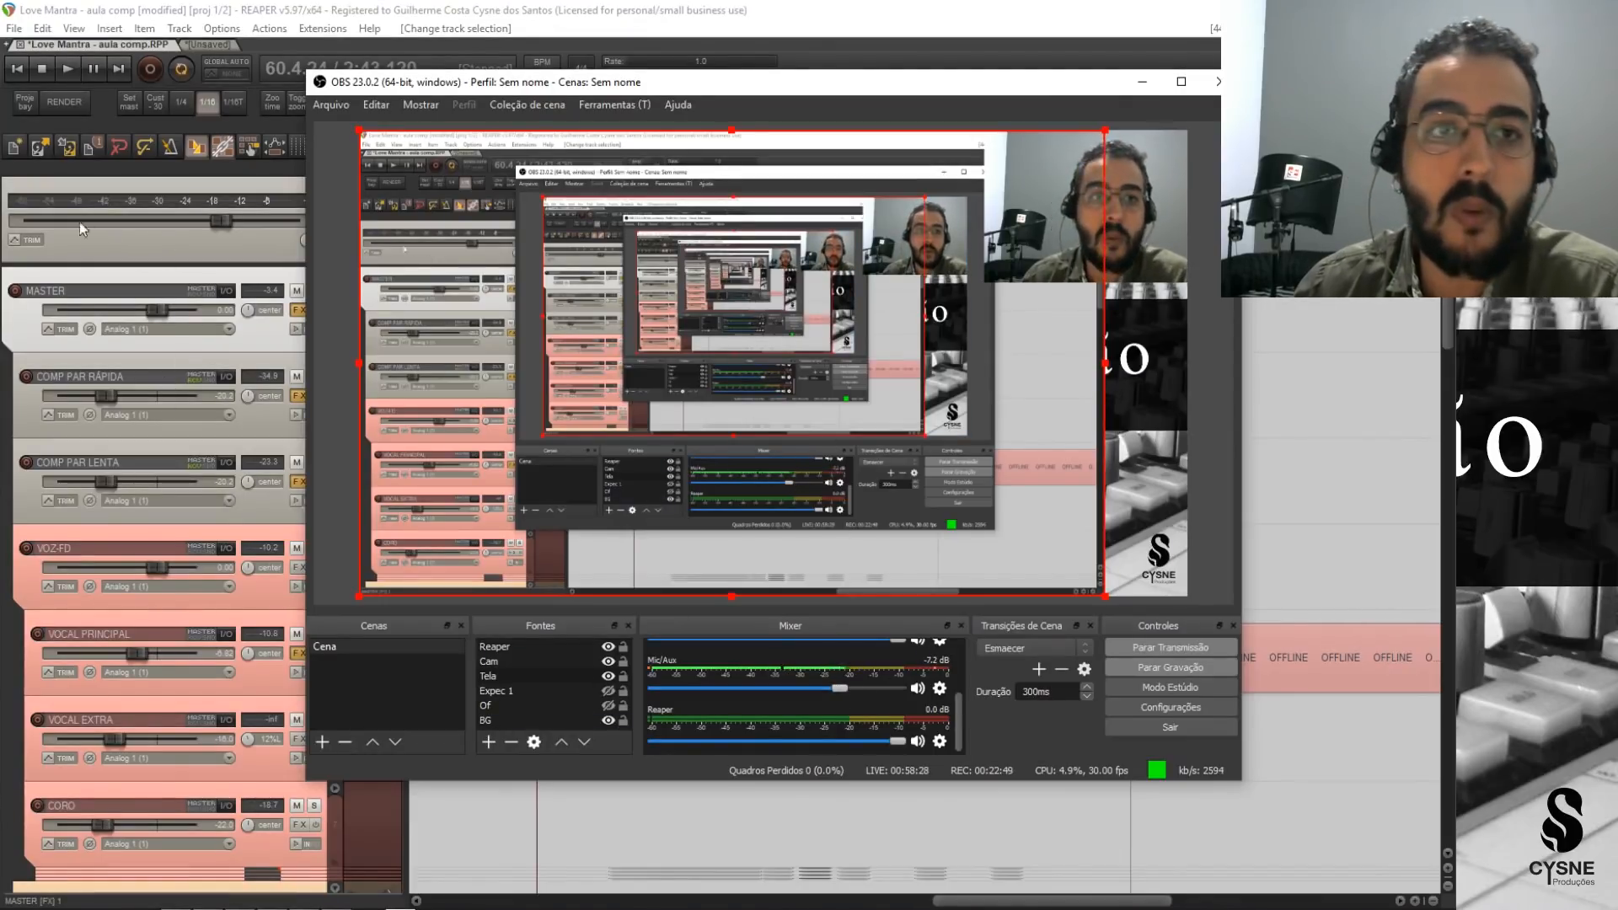
pyautogui.click(104, 109)
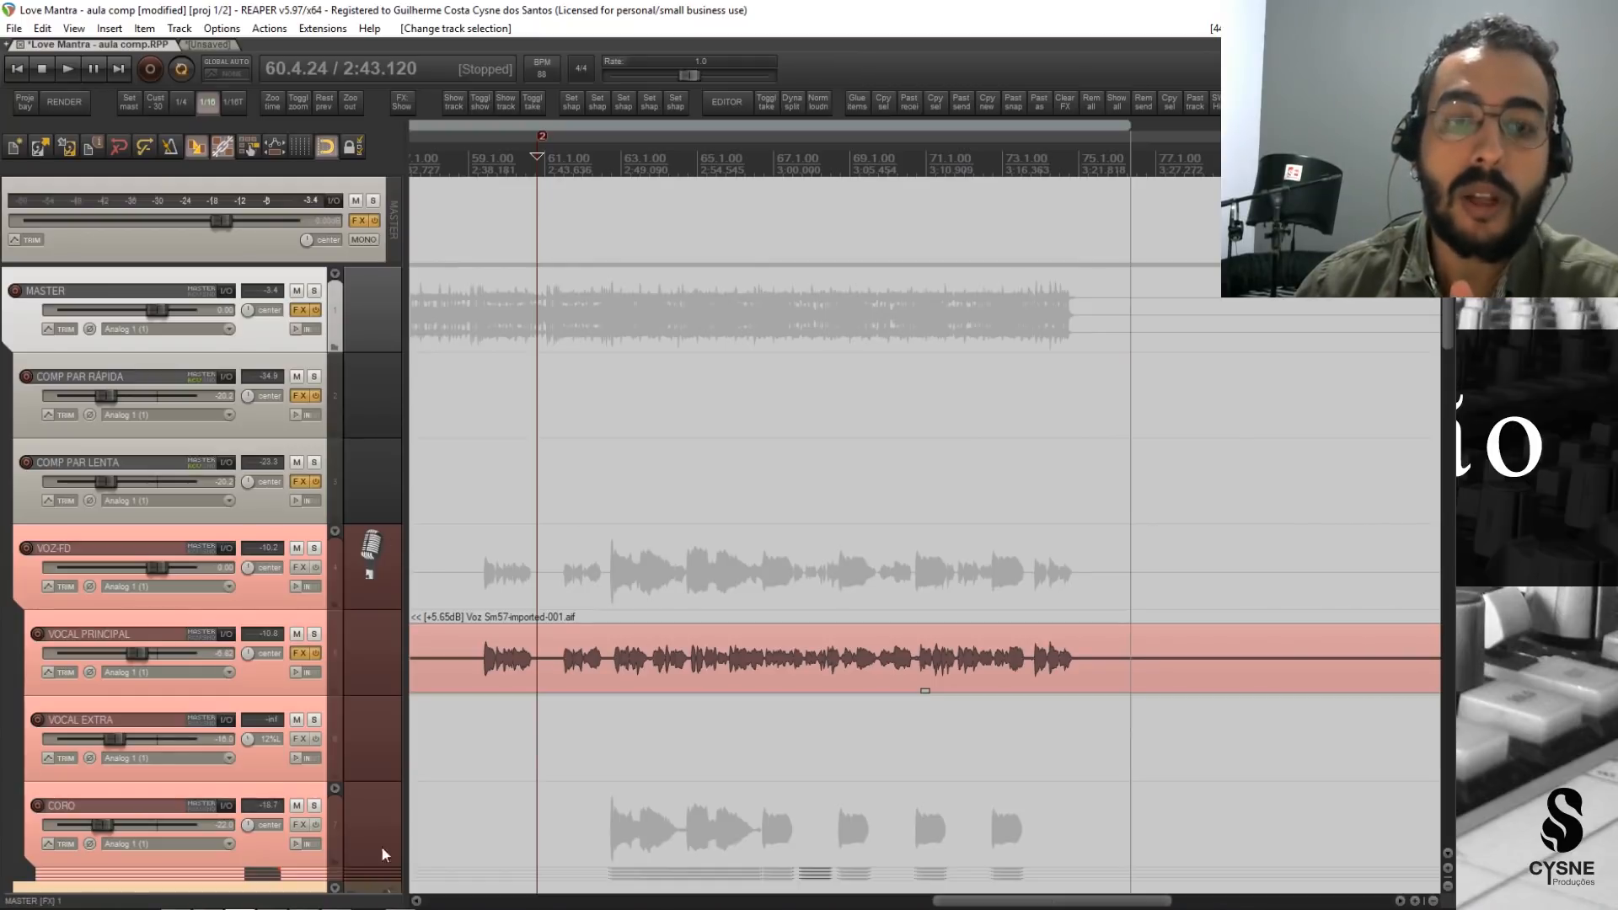
# Check the channel levels in RME TotalMix FX, and listen to the Love Mantra mix from 2:43.120 in REAPER.
pyautogui.moveTo(278, 904)
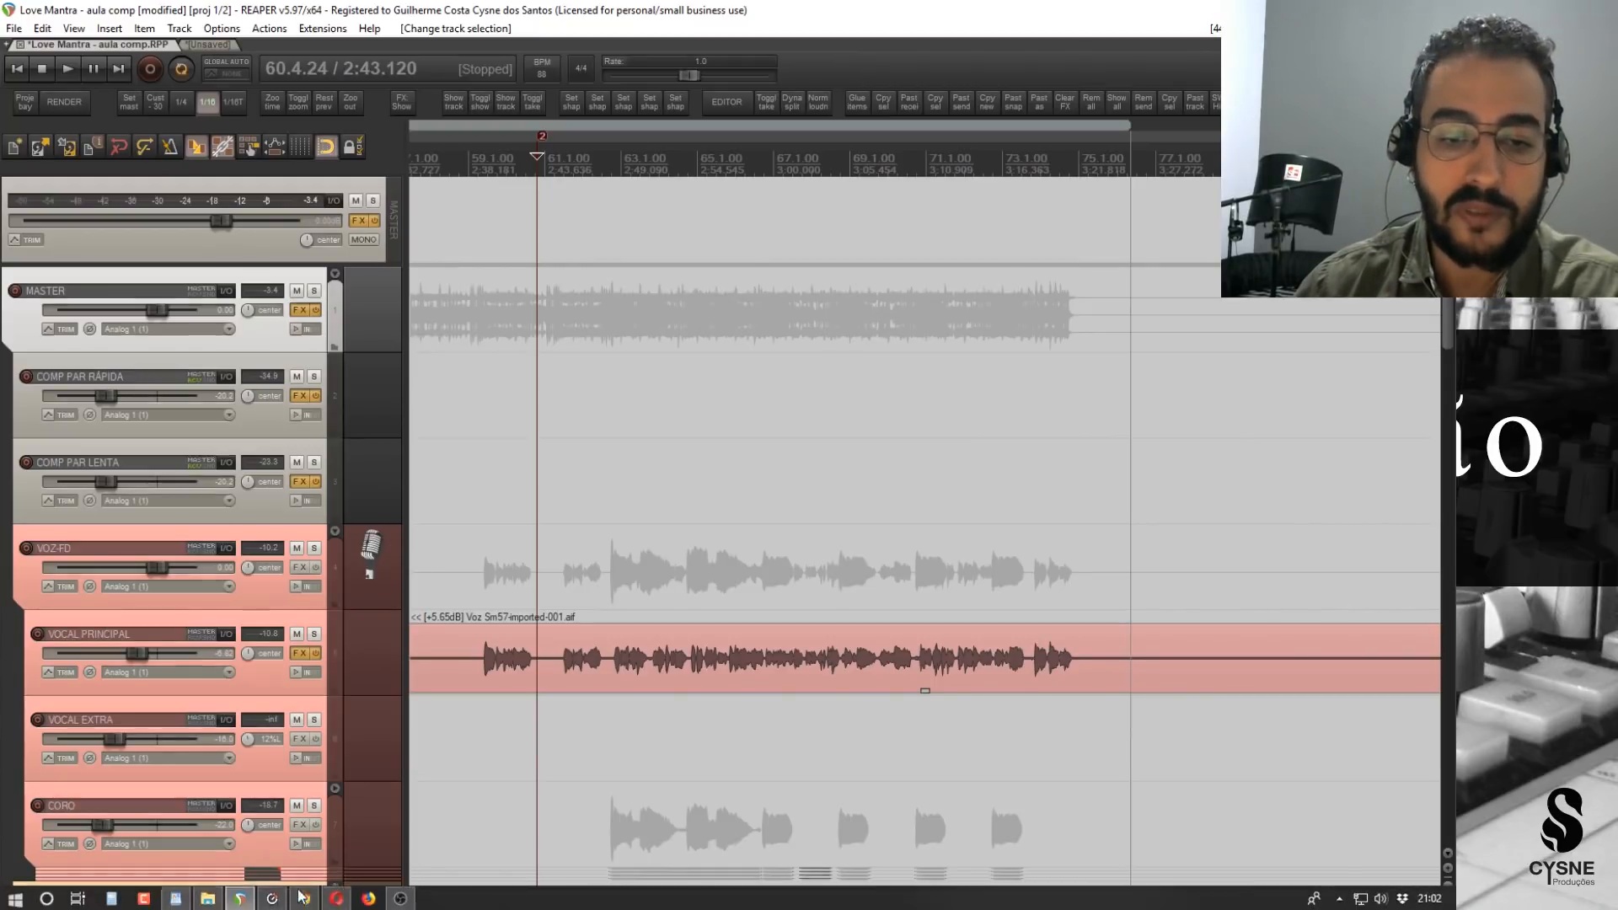
pyautogui.click(272, 897)
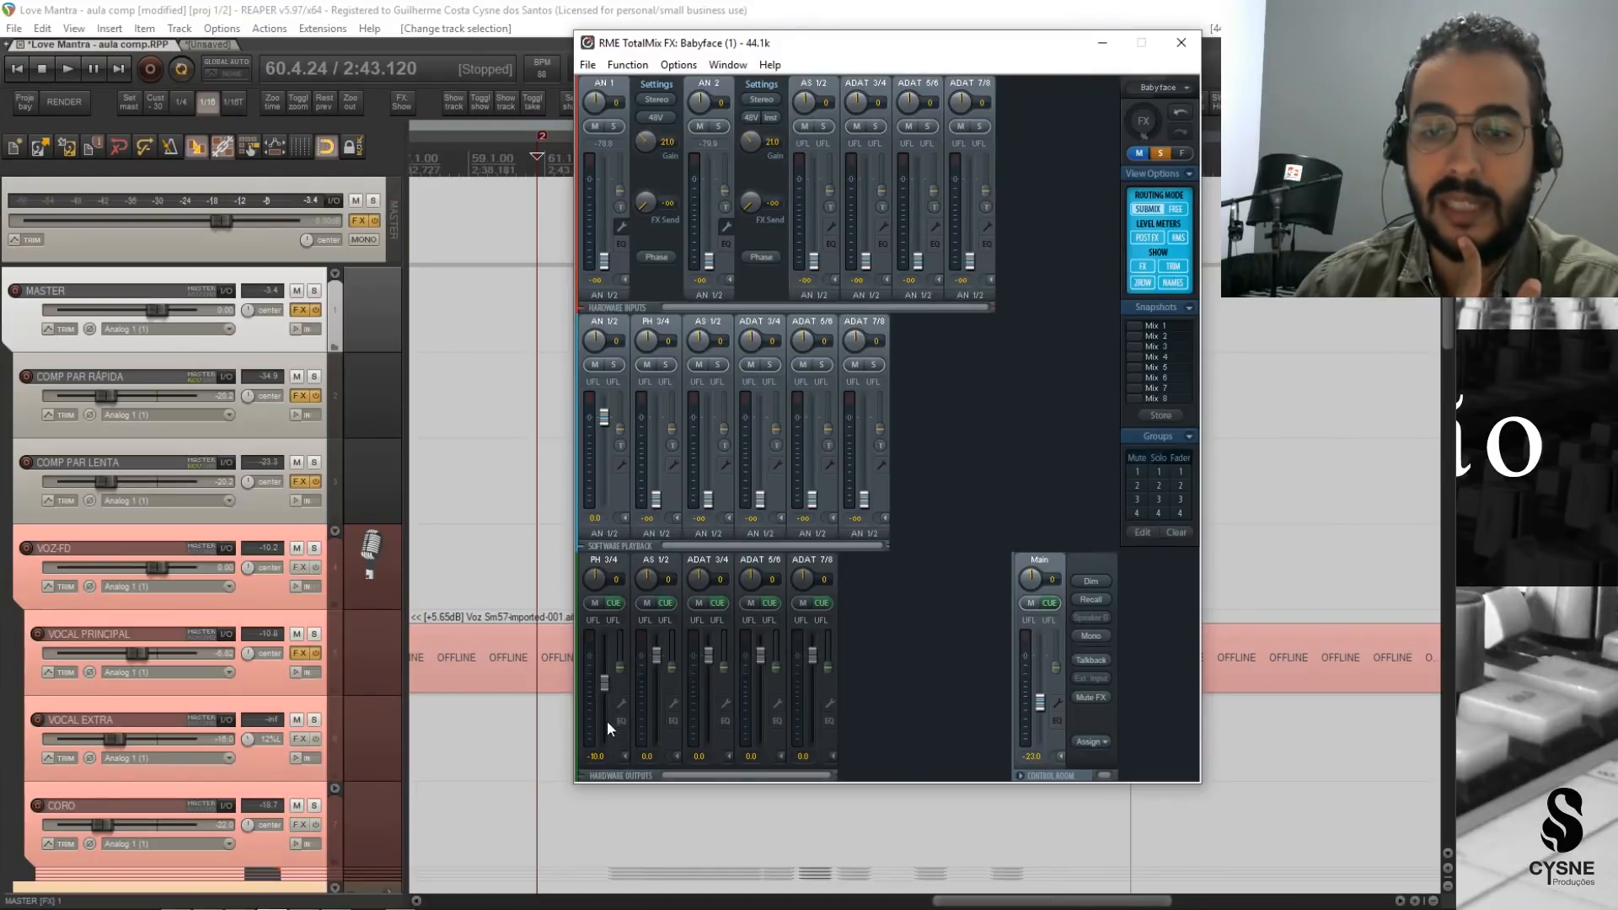
pyautogui.click(387, 139)
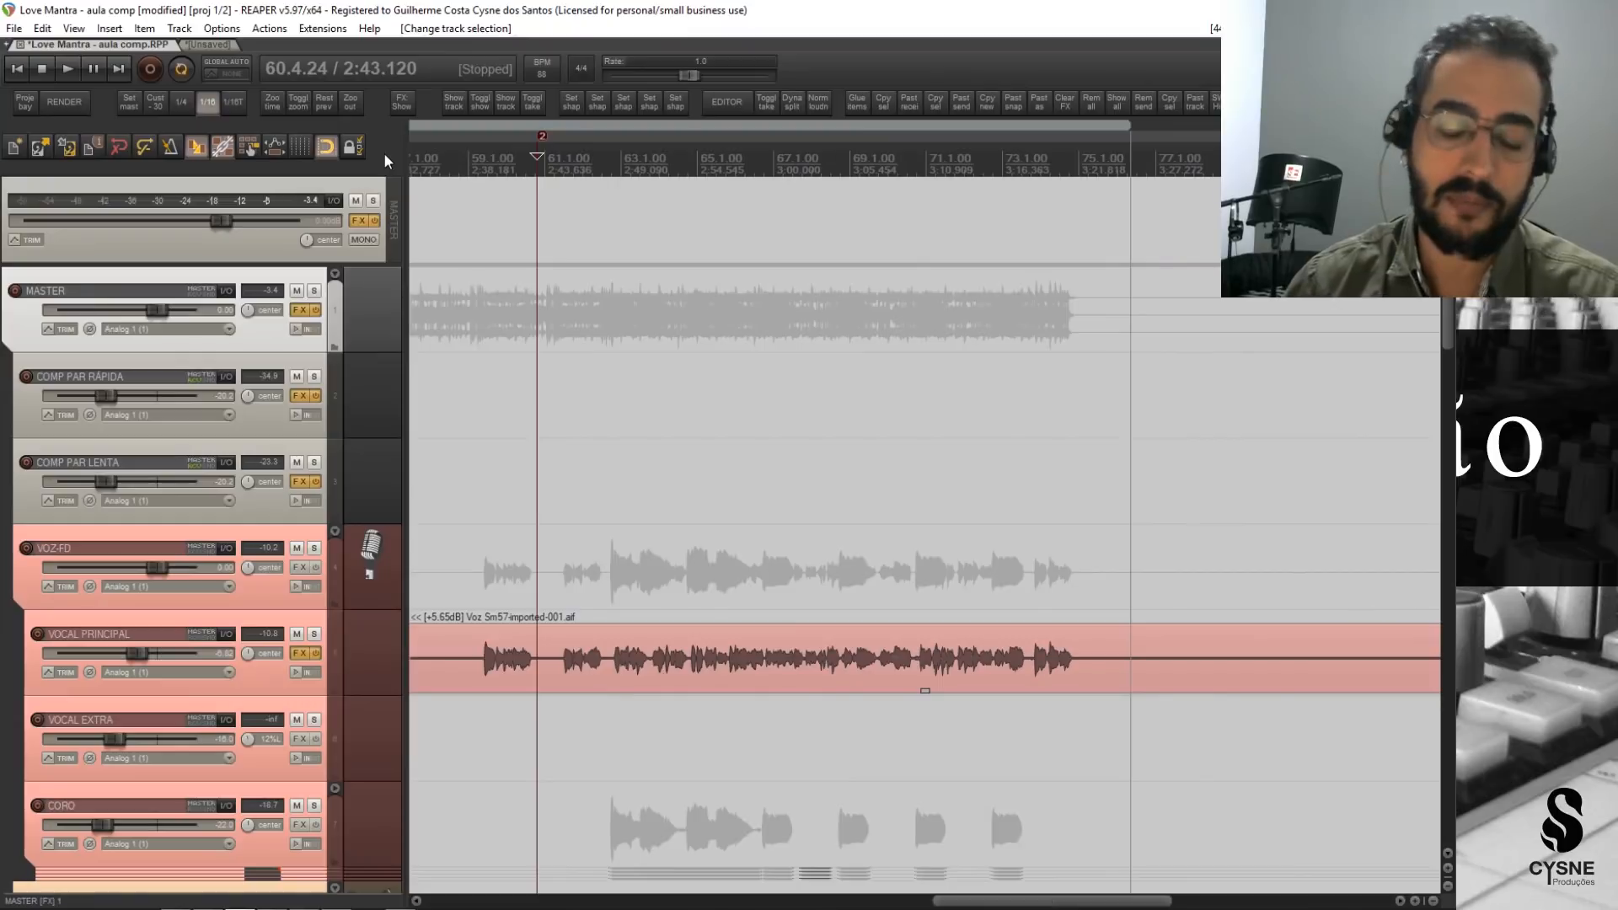
pyautogui.press('space')
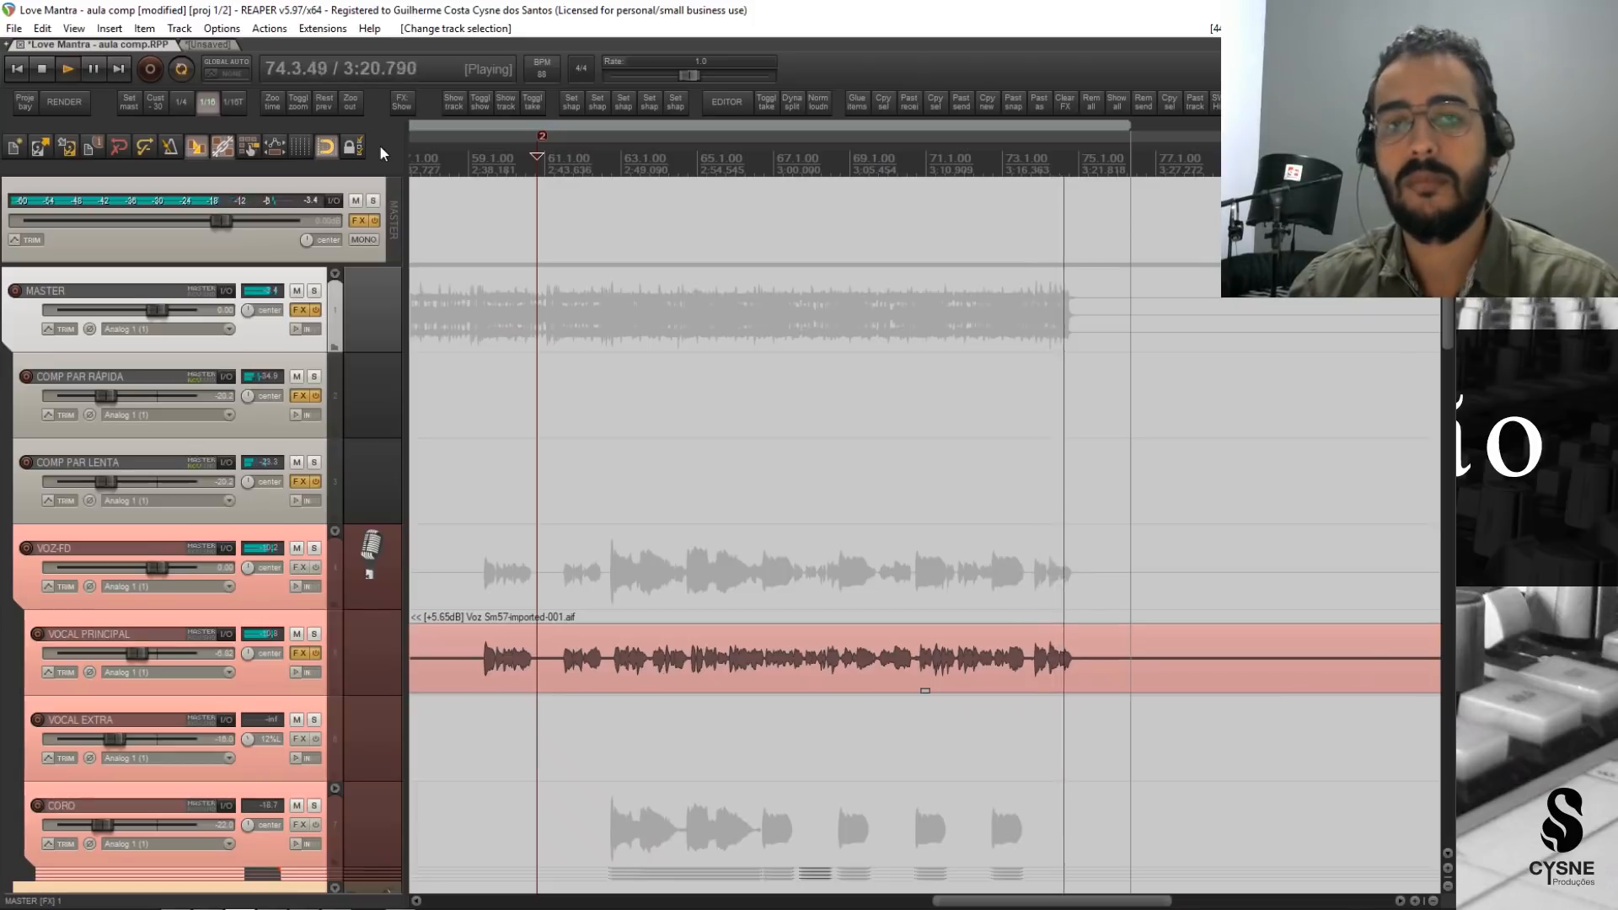
pyautogui.press('space')
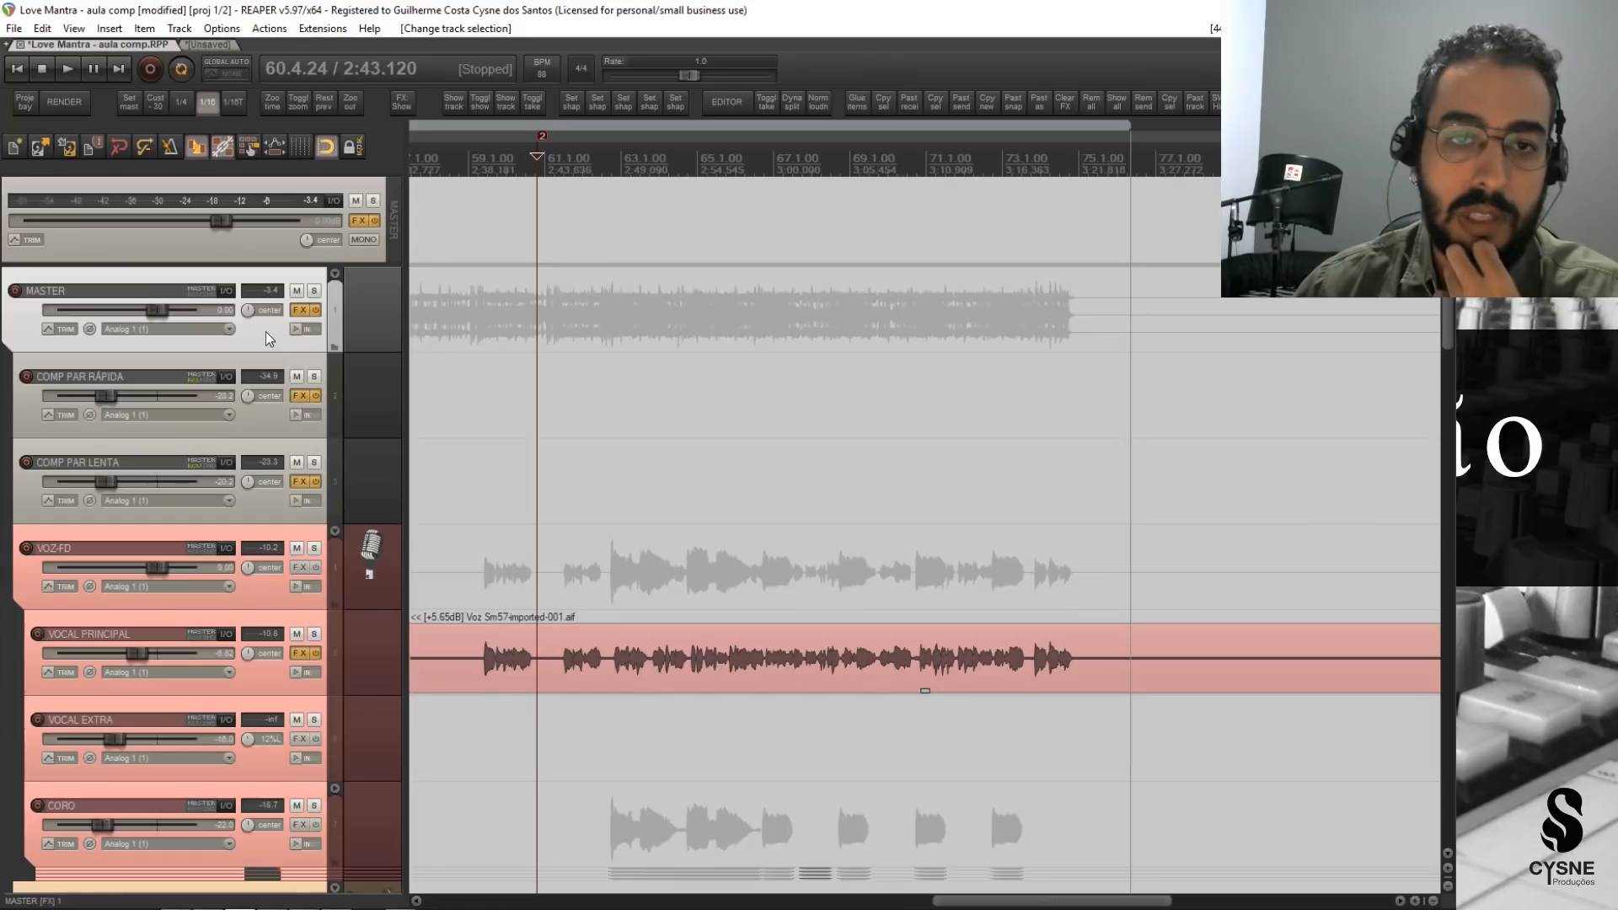
# Reset the master output's peak reading, and collapse and re-expand the MASTER folder track to show its contents.
pyautogui.click(336, 284)
pyautogui.click(337, 284)
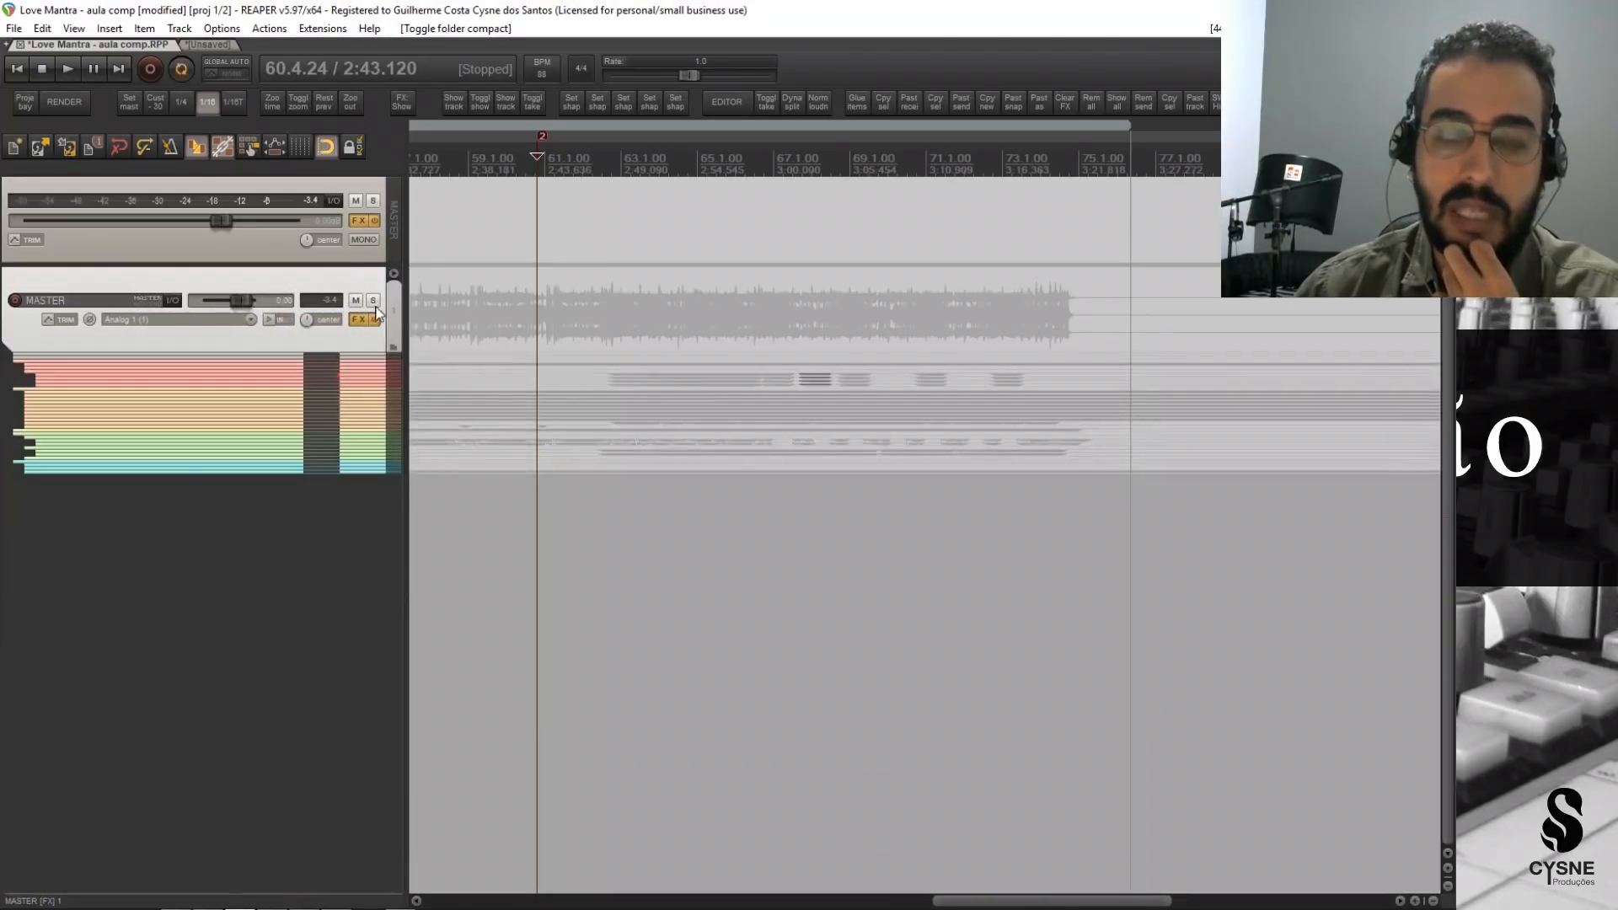
pyautogui.click(311, 203)
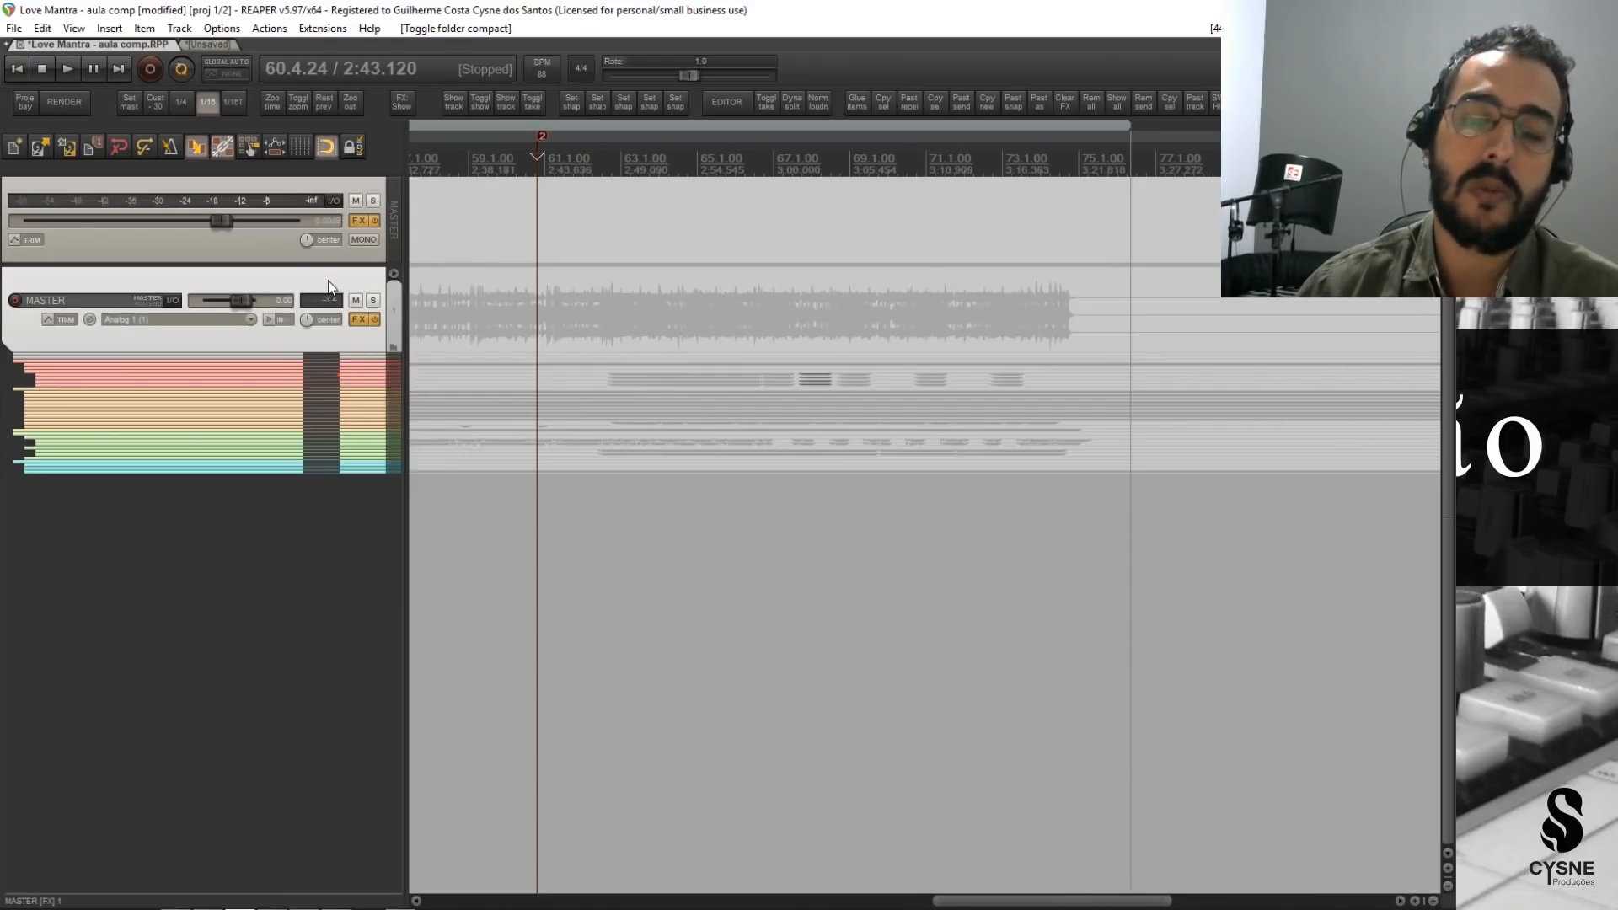
pyautogui.click(392, 274)
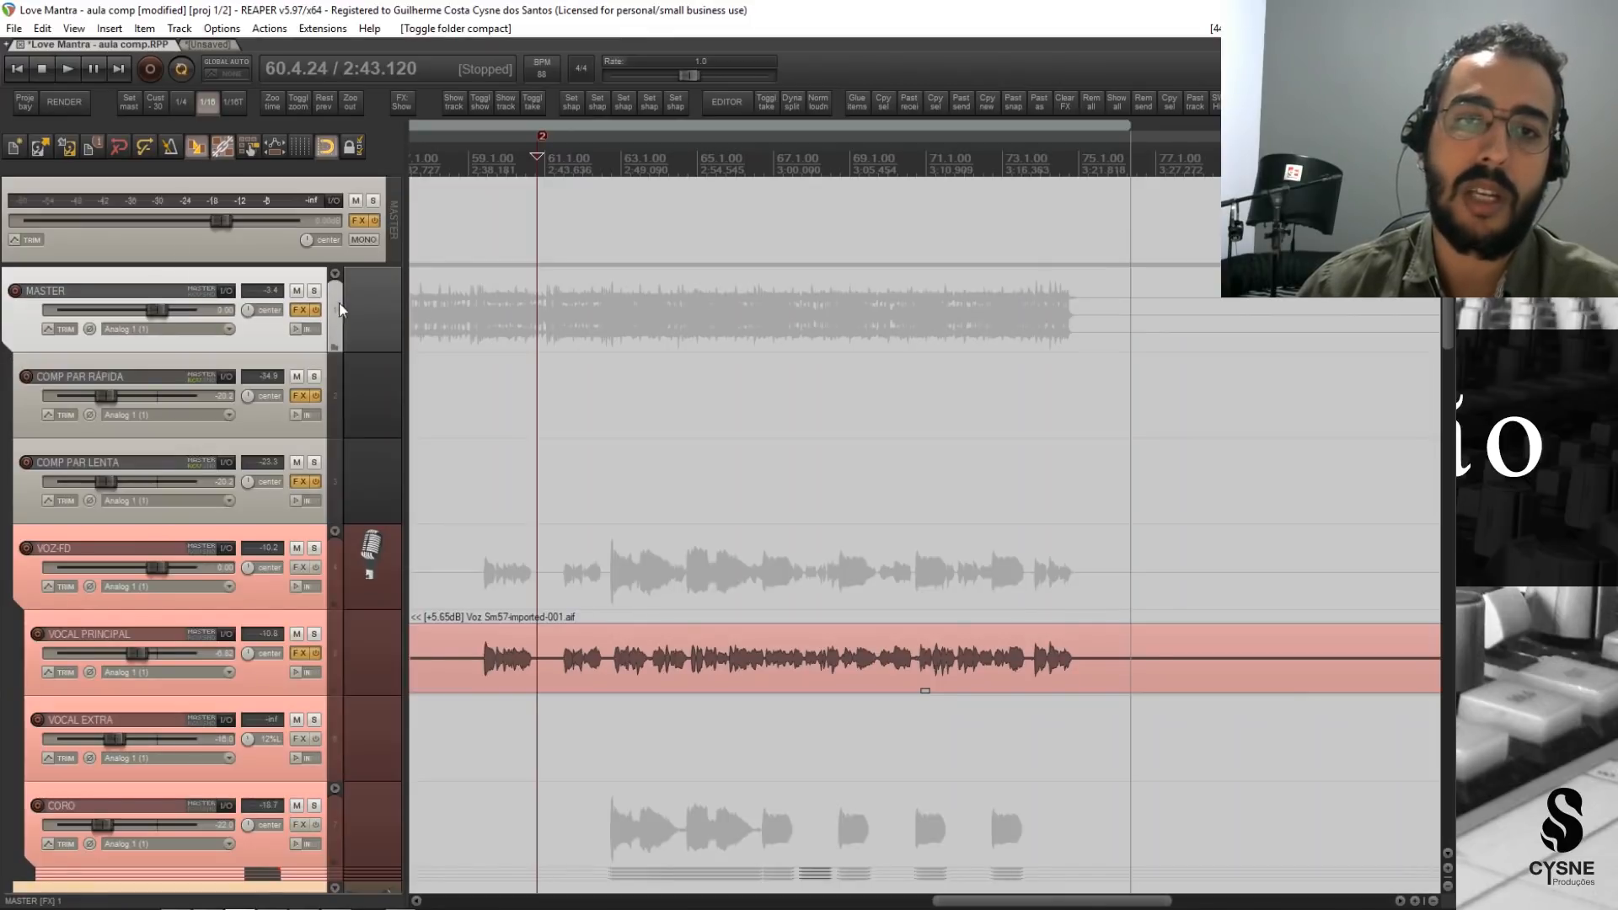
pyautogui.click(335, 273)
pyautogui.click(392, 273)
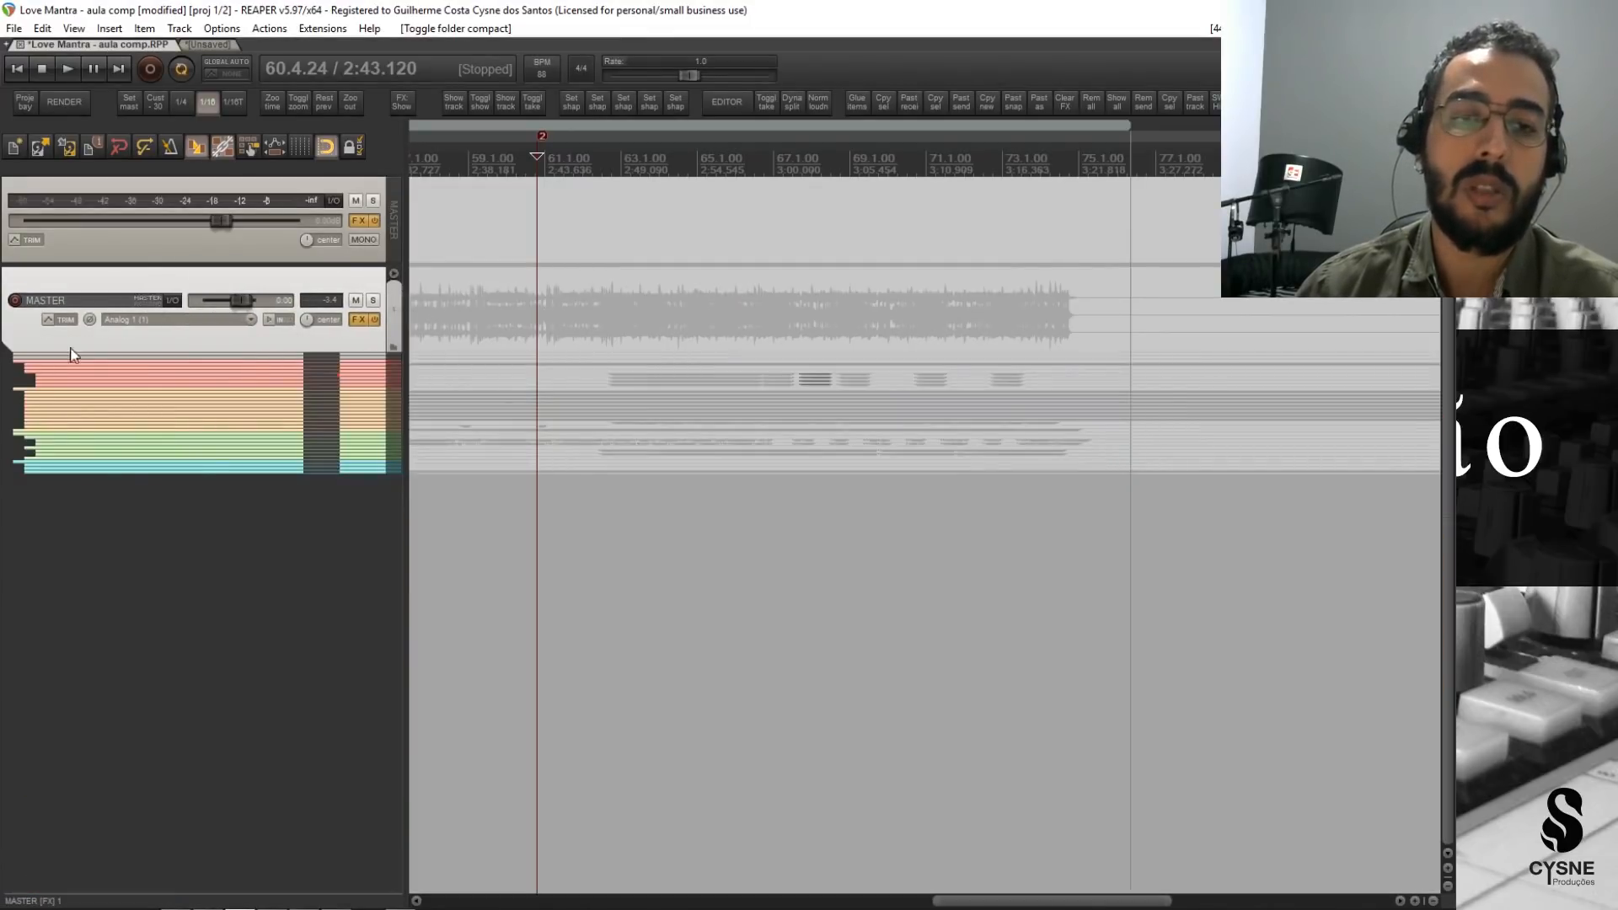
pyautogui.click(392, 273)
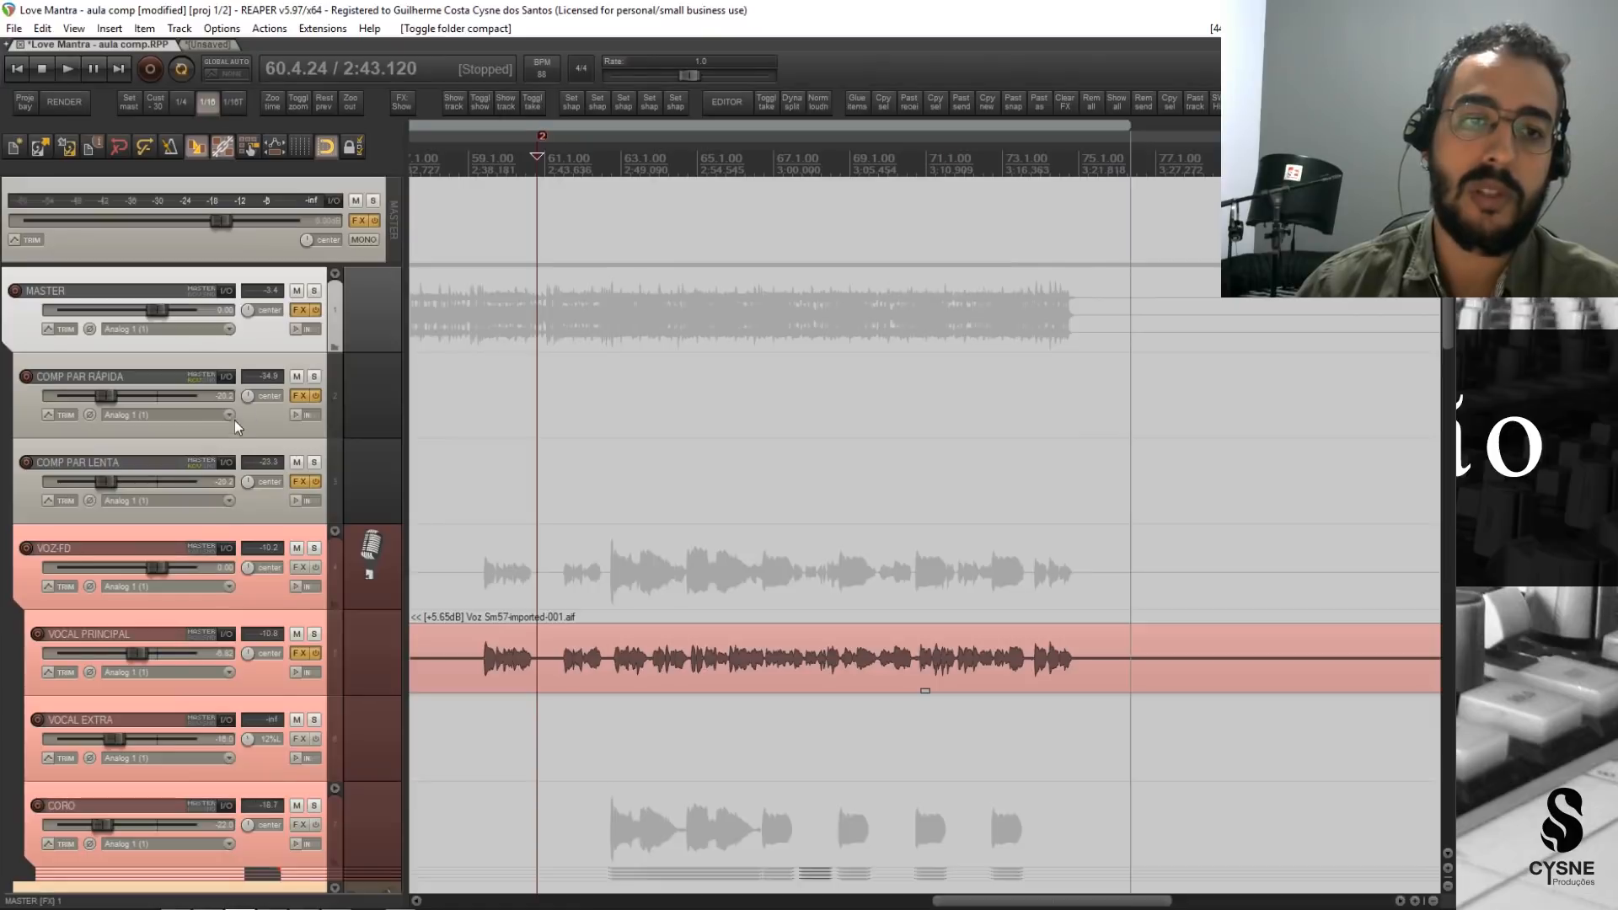
# Review the tracks routed into the MASTER folder, selecting VOZ-FD, BATERIA-FD and BAIXO along the way.
pyautogui.scroll(-2, 235, 420)
pyautogui.click(260, 339)
pyautogui.scroll(-1, 253, 475)
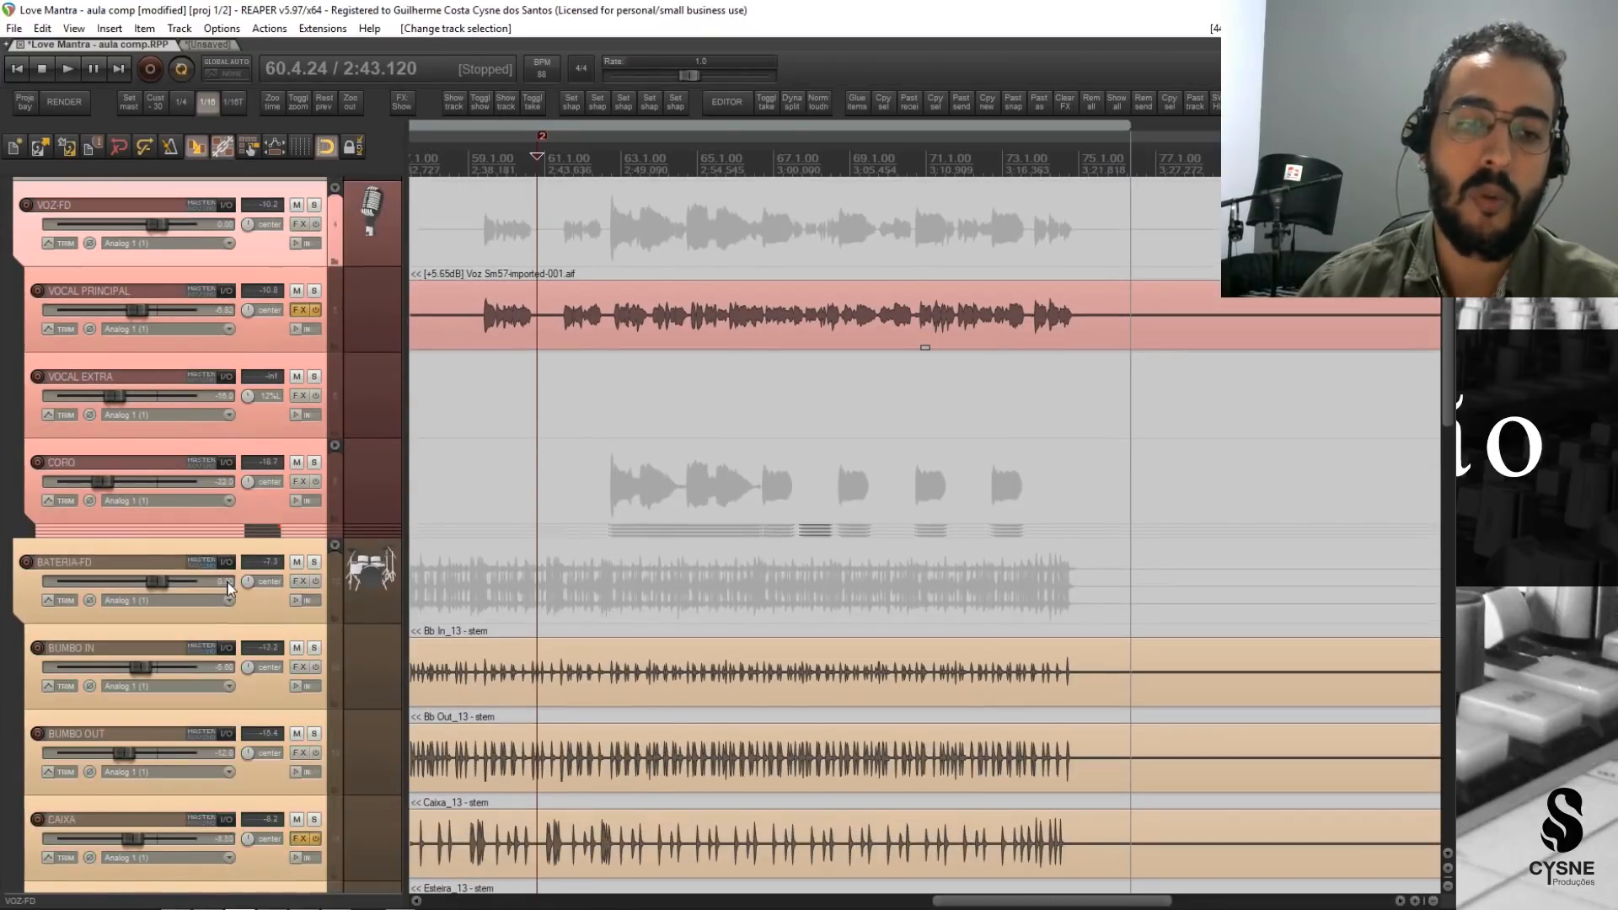
pyautogui.click(273, 595)
pyautogui.scroll(-6, 244, 653)
pyautogui.scroll(-5, 243, 653)
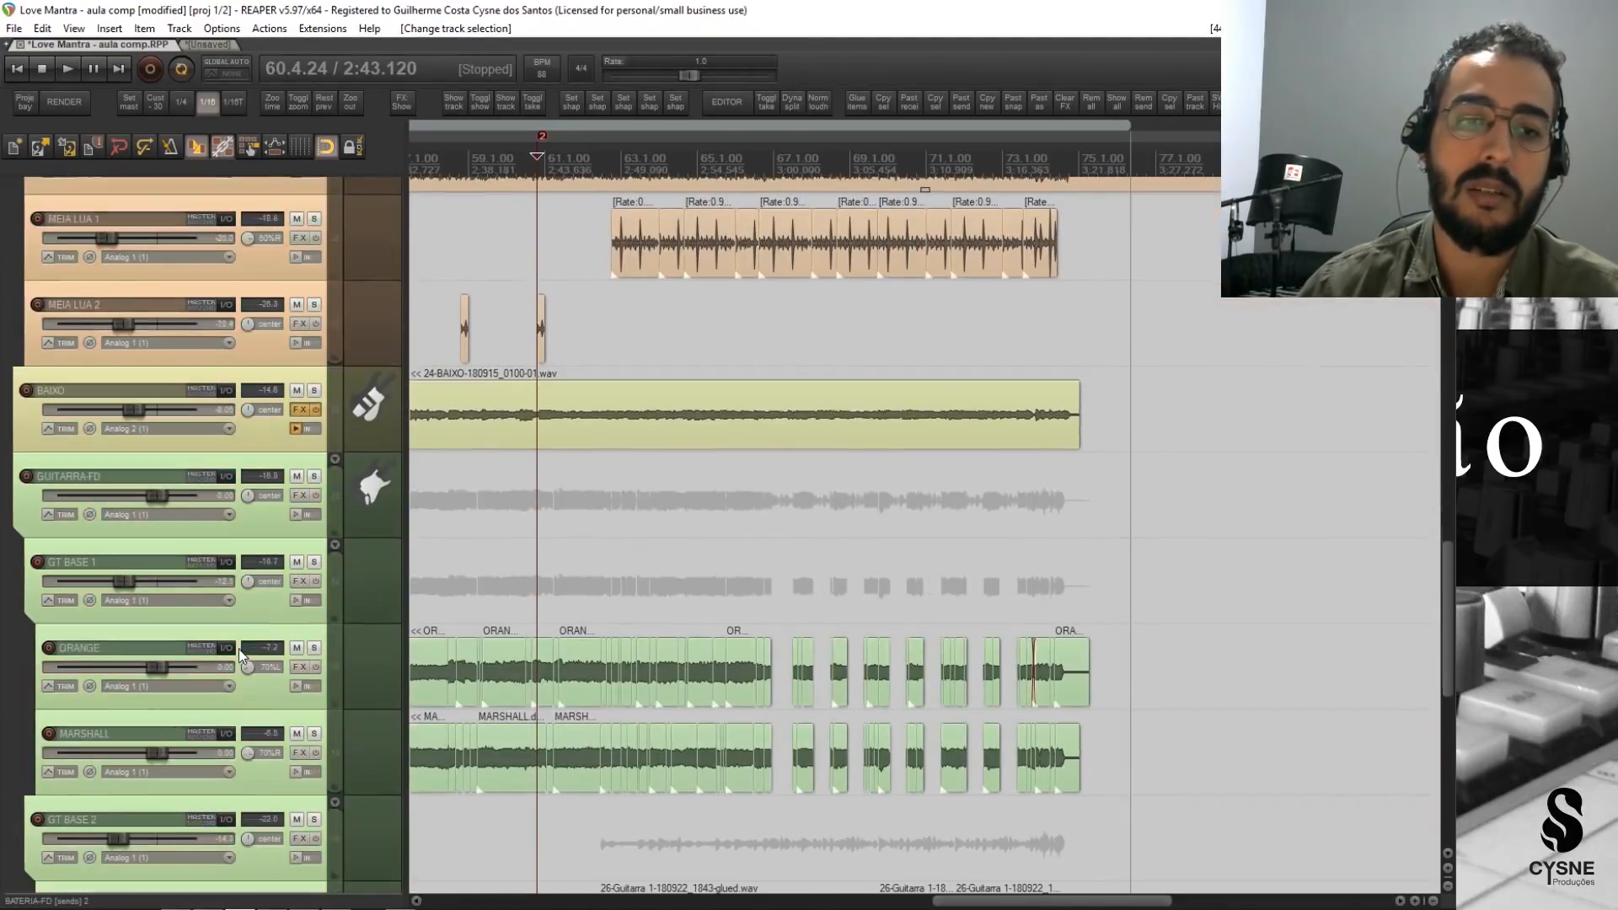
pyautogui.scroll(-3, 215, 700)
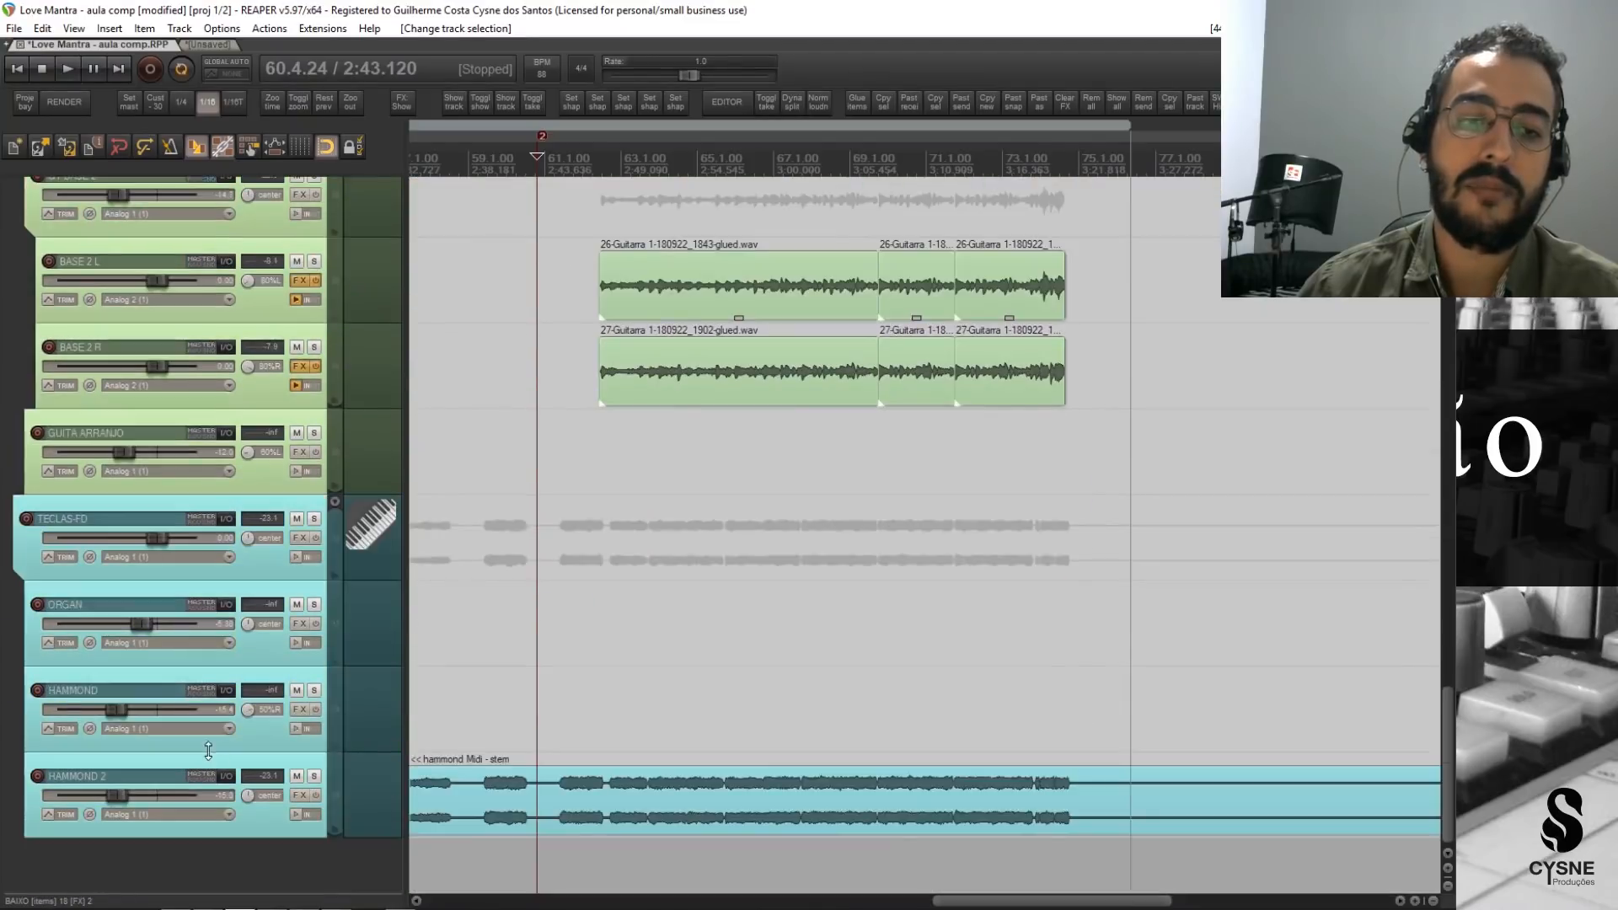
pyautogui.scroll(14, 209, 742)
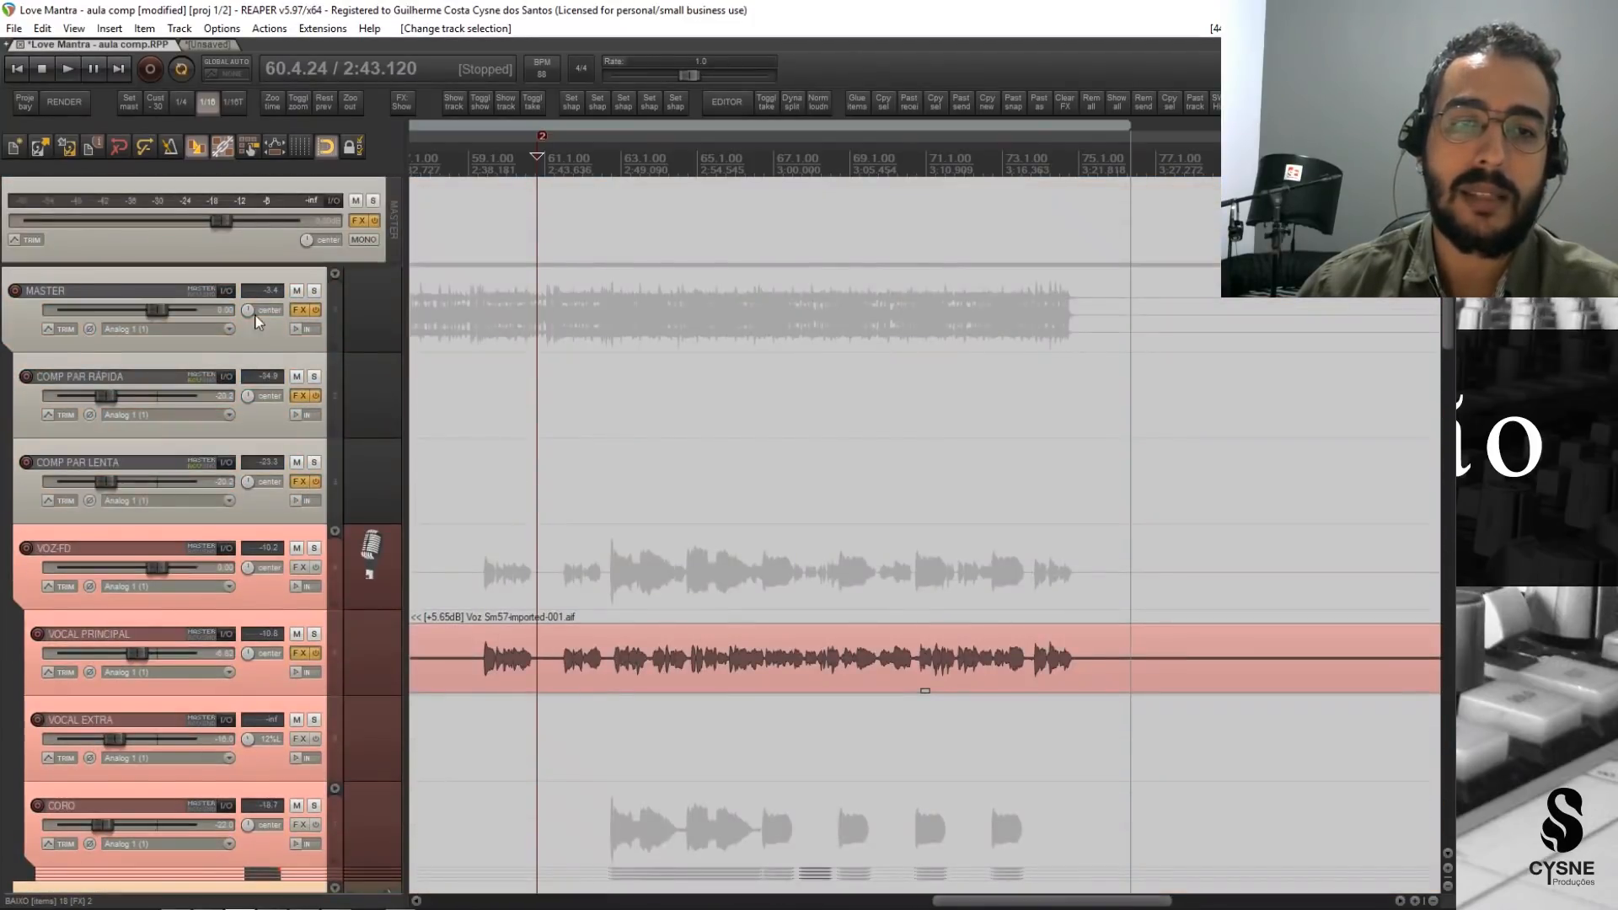
# Select the MASTER folder track and collapse its child tracks.
pyautogui.click(267, 338)
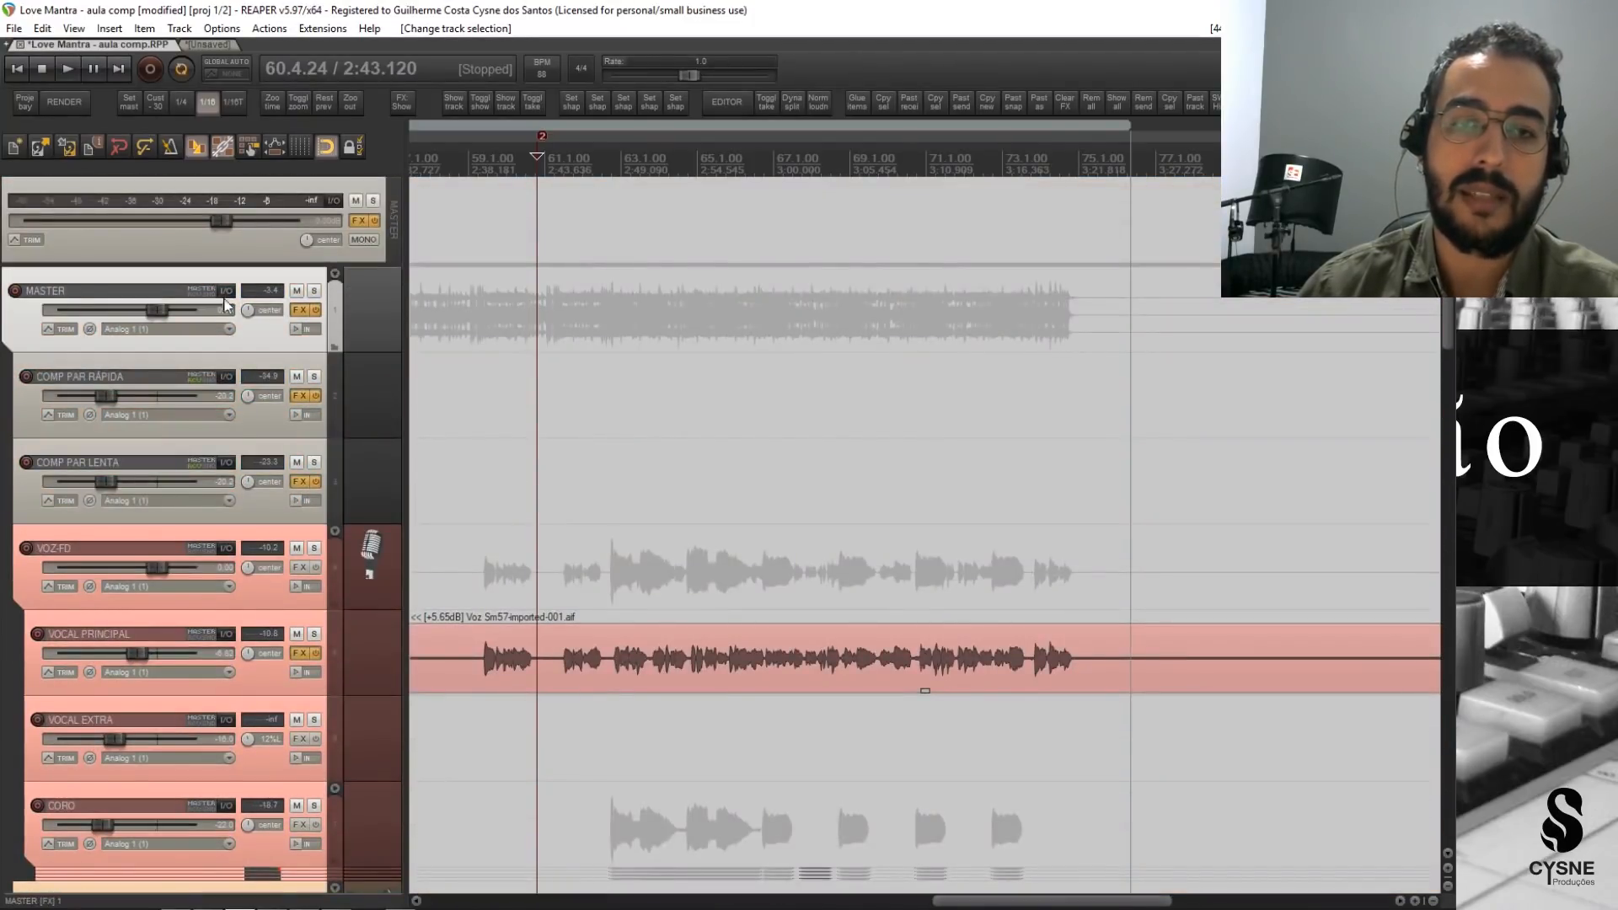
pyautogui.doubleClick(337, 273)
pyautogui.click(376, 274)
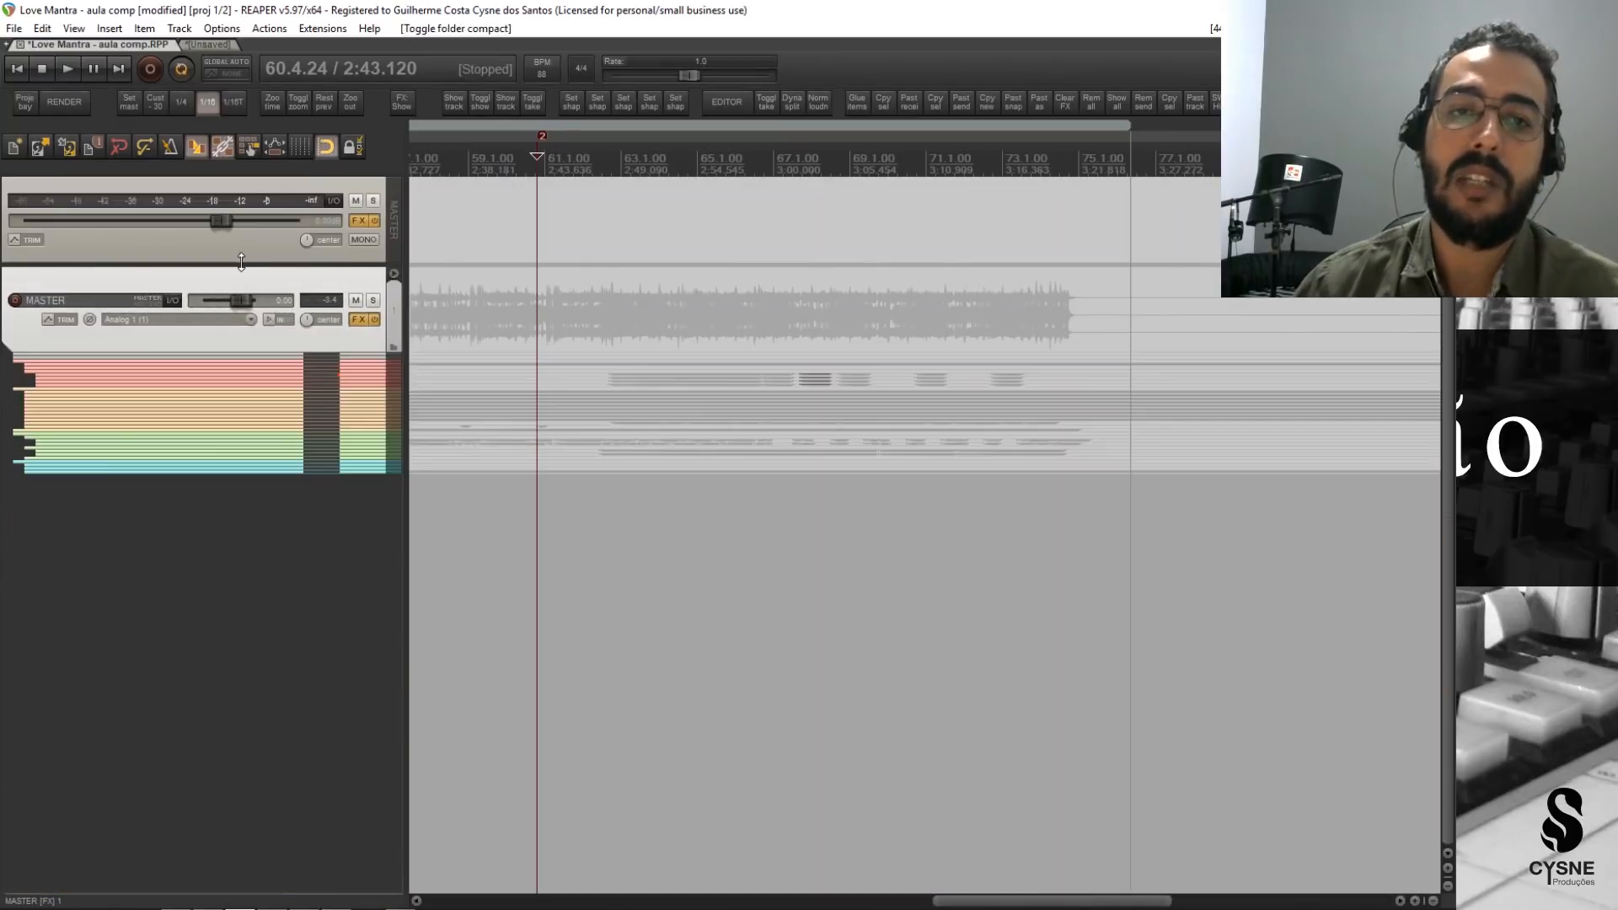
# Locate the project's master output in the arrange view and the mixer, and check the Master Track view option.
pyautogui.click(283, 255)
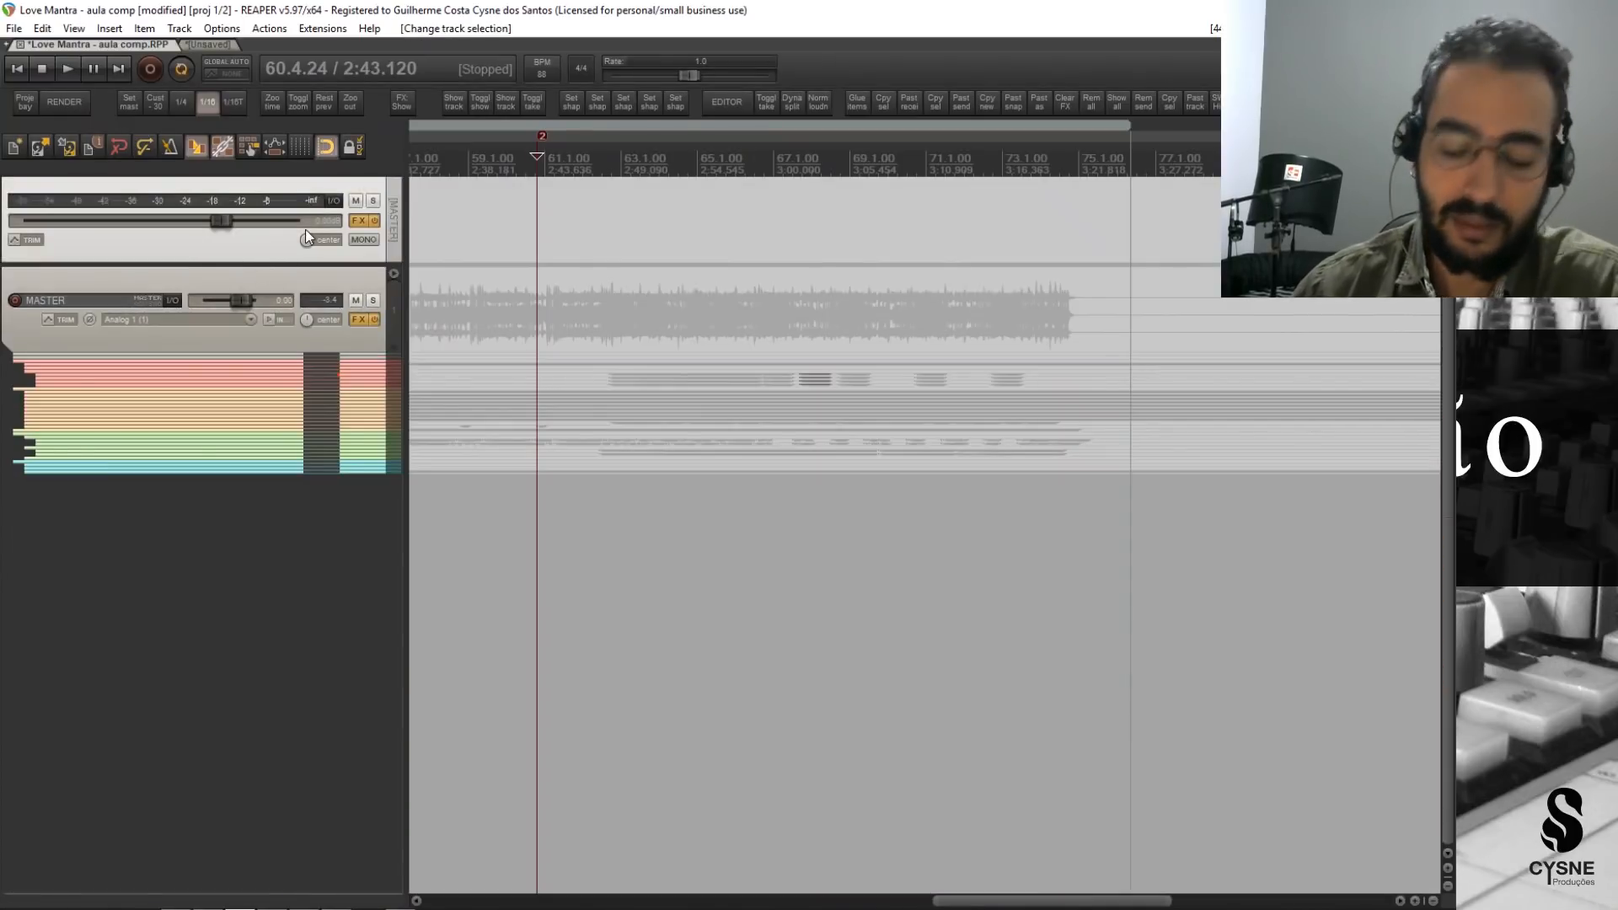
pyautogui.hotkey('ctrl', 'm')
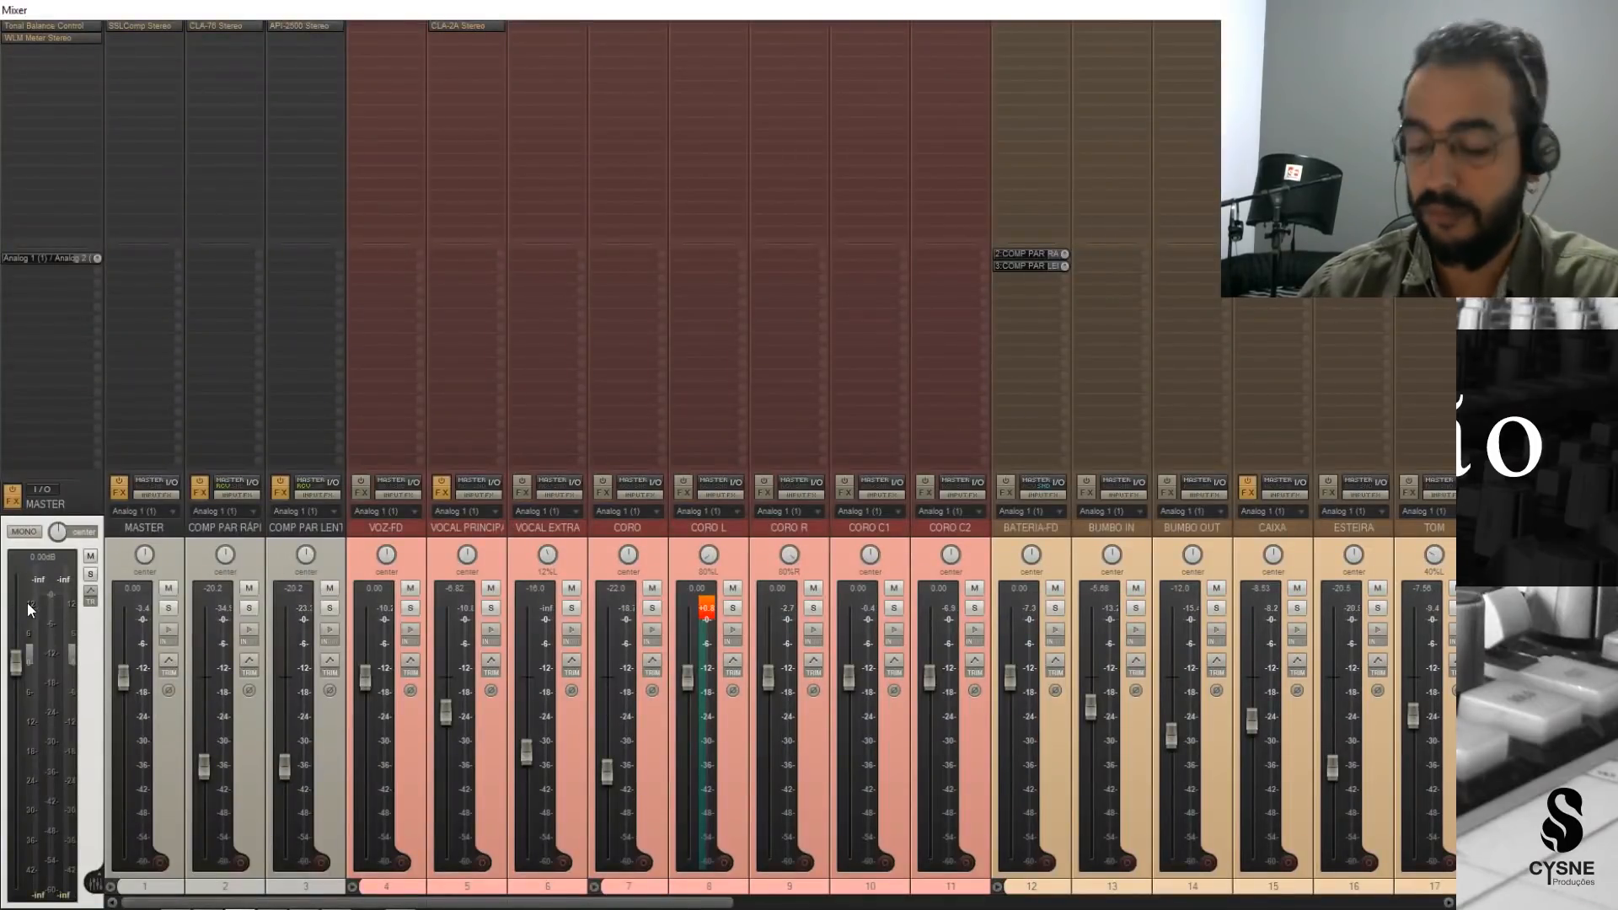
pyautogui.hotkey('ctrl', 'm')
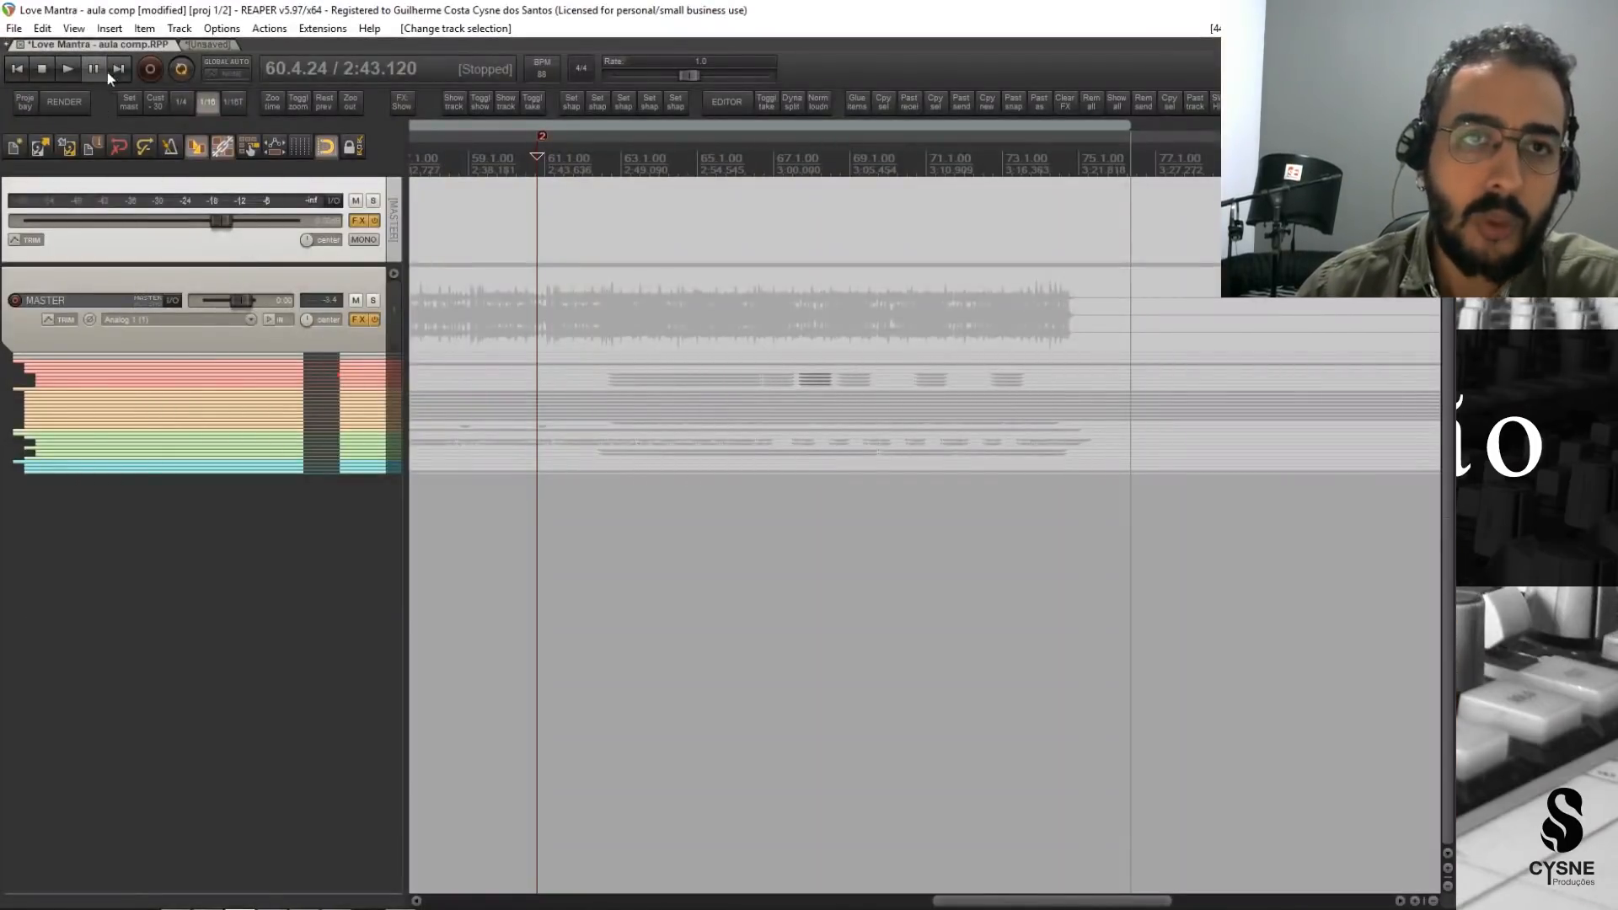
pyautogui.click(74, 28)
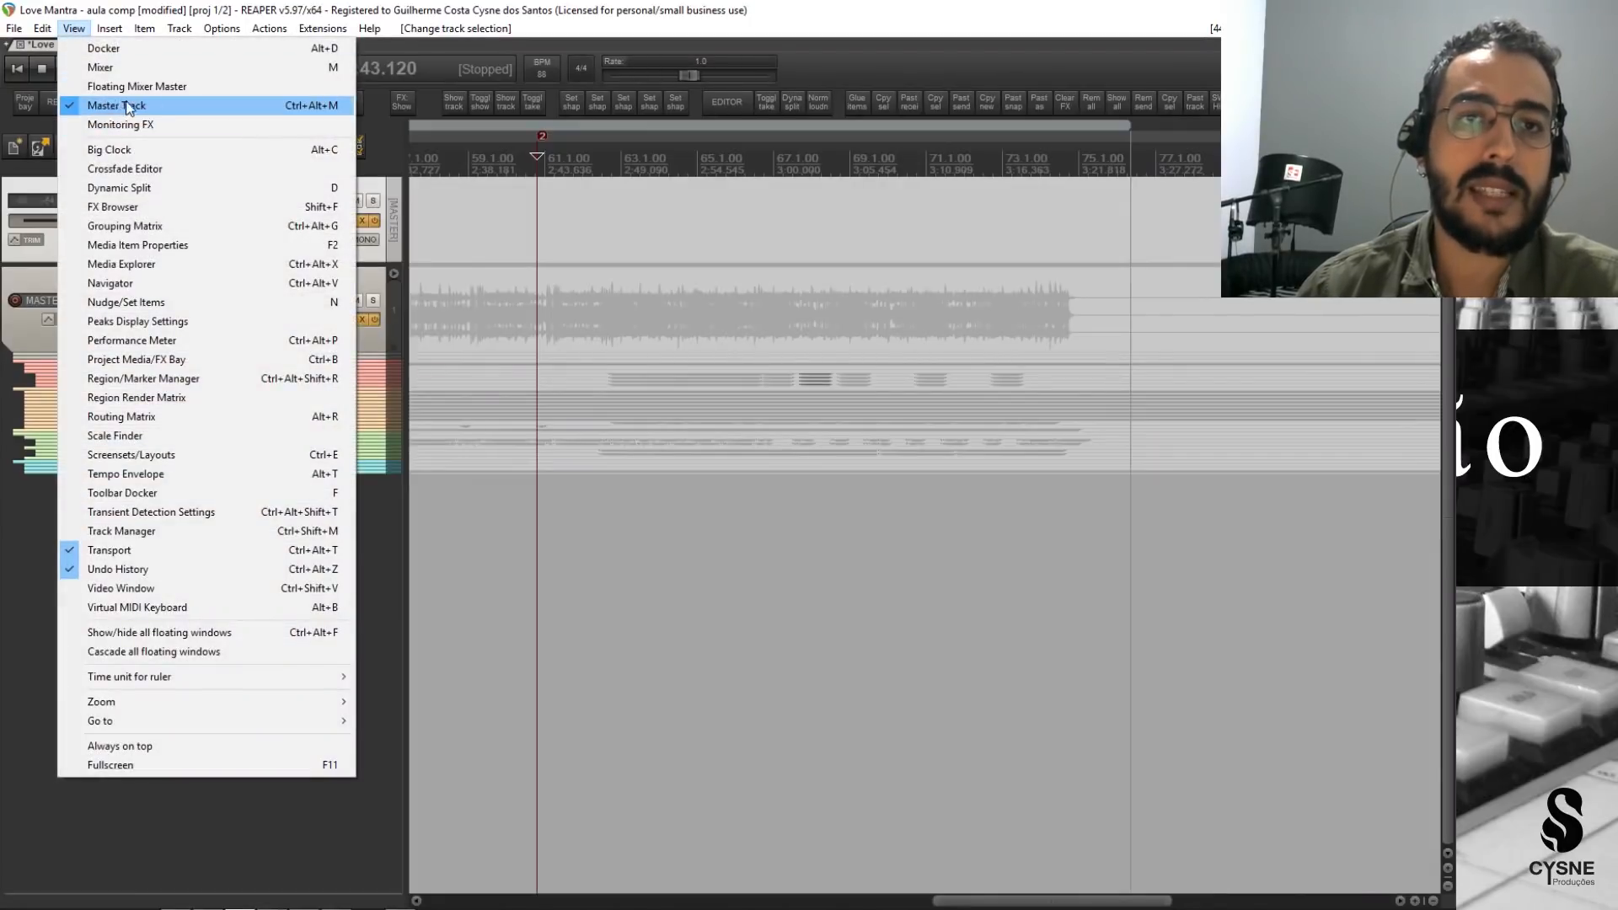
pyautogui.click(9, 556)
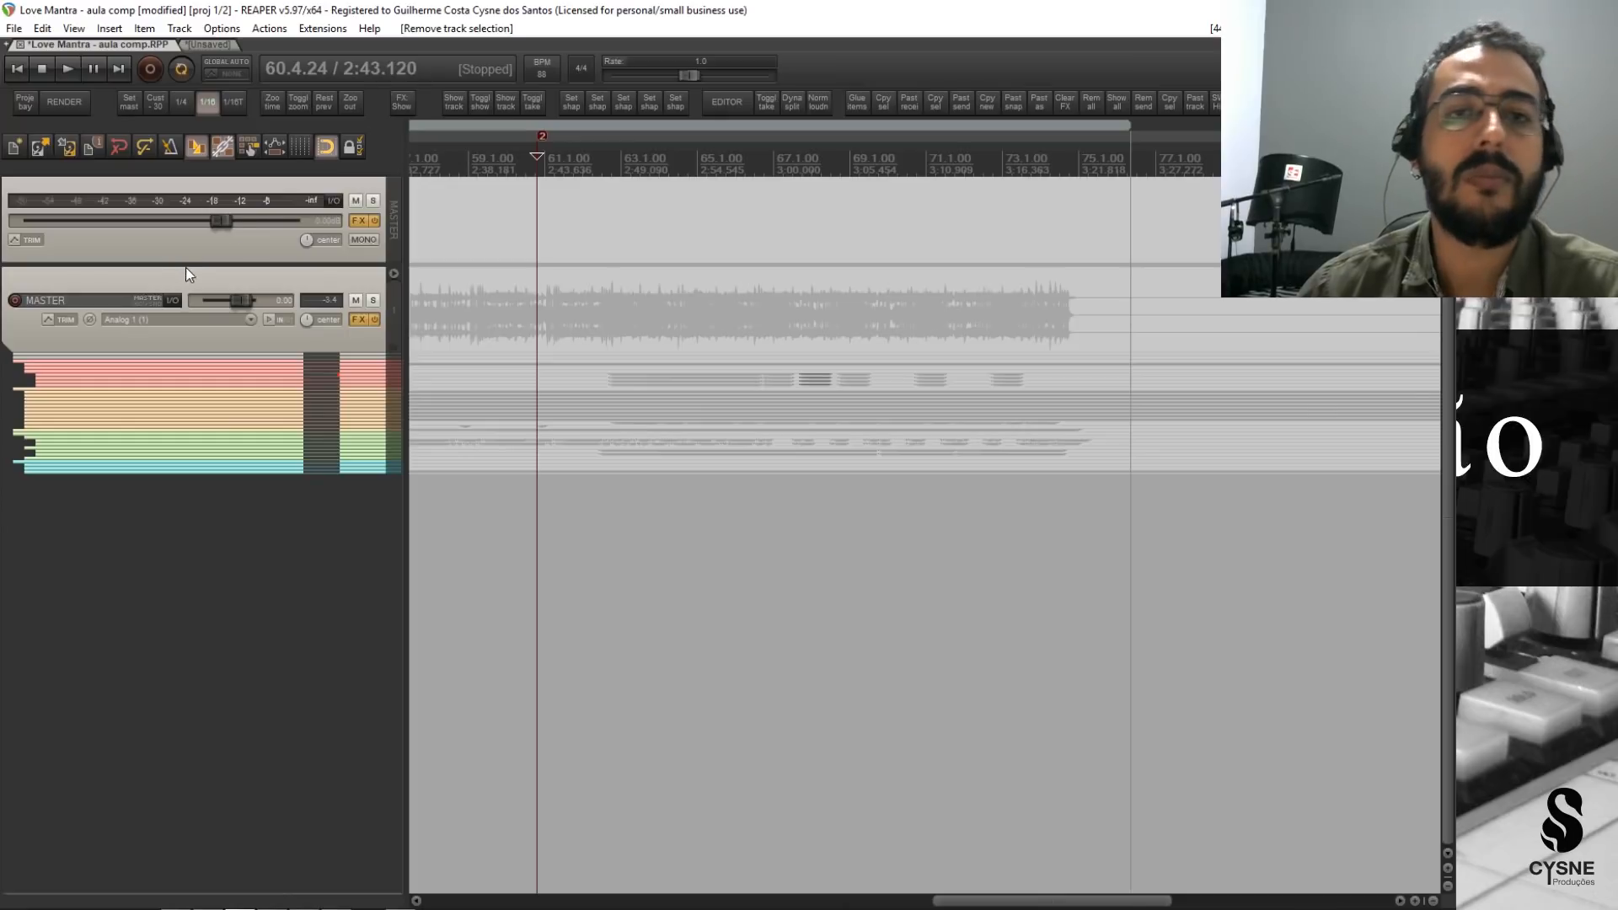
# Review the Tonal Balance Control and WLM Meter plug-ins on the master output's FX chain, and close the chain.
pyautogui.click(261, 239)
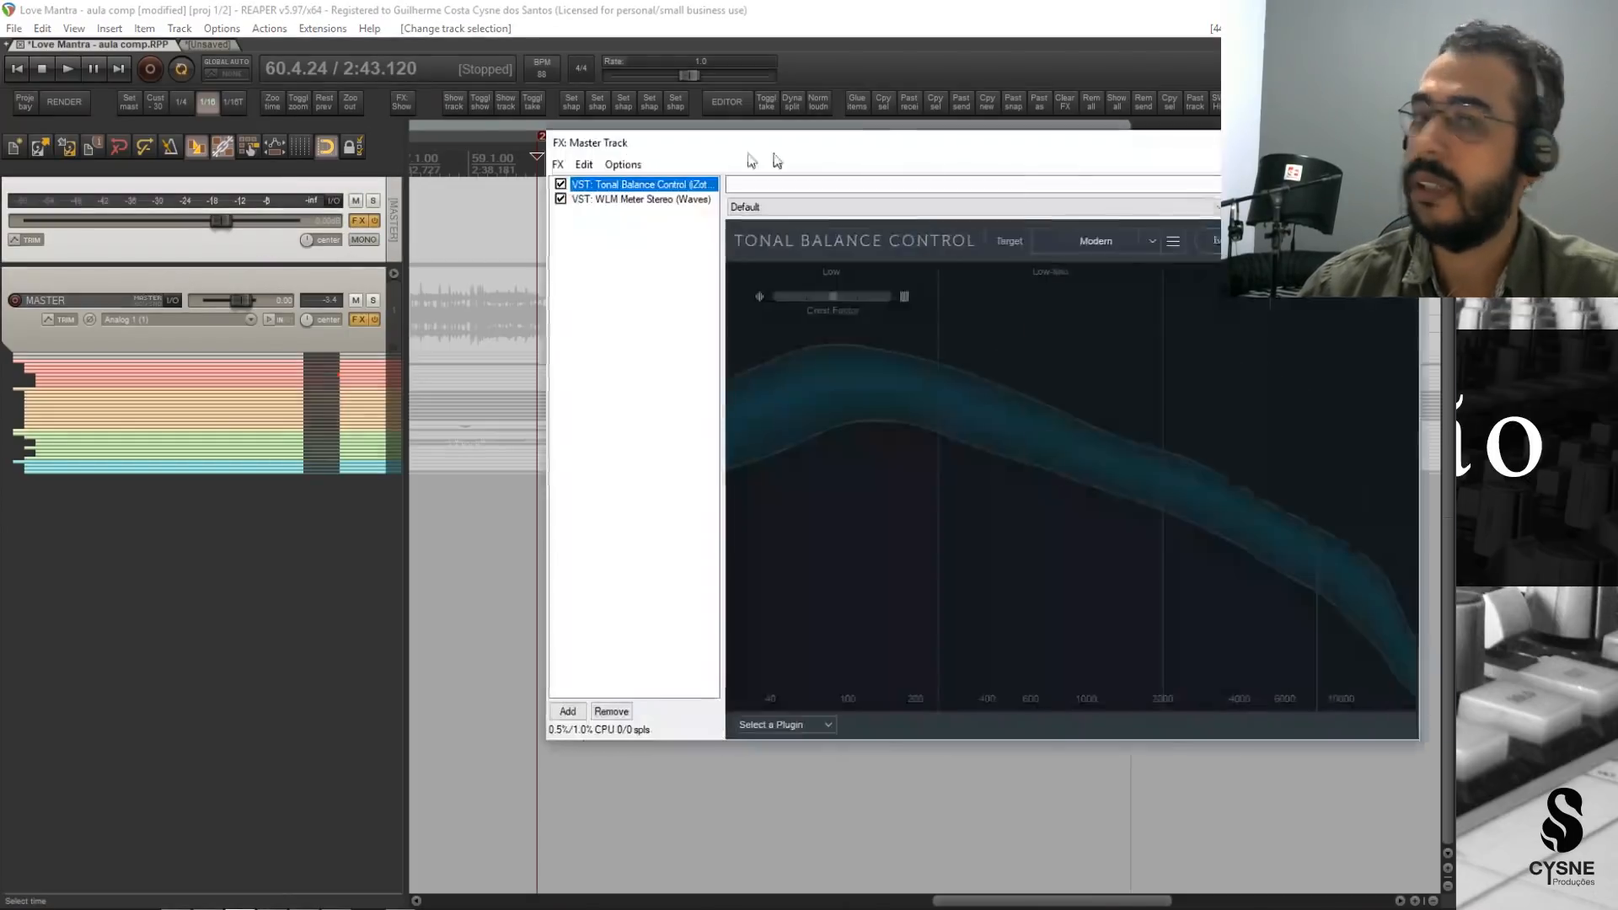
pyautogui.moveTo(764, 154); pyautogui.dragTo(743, 166)
pyautogui.click(583, 212)
pyautogui.click(600, 196)
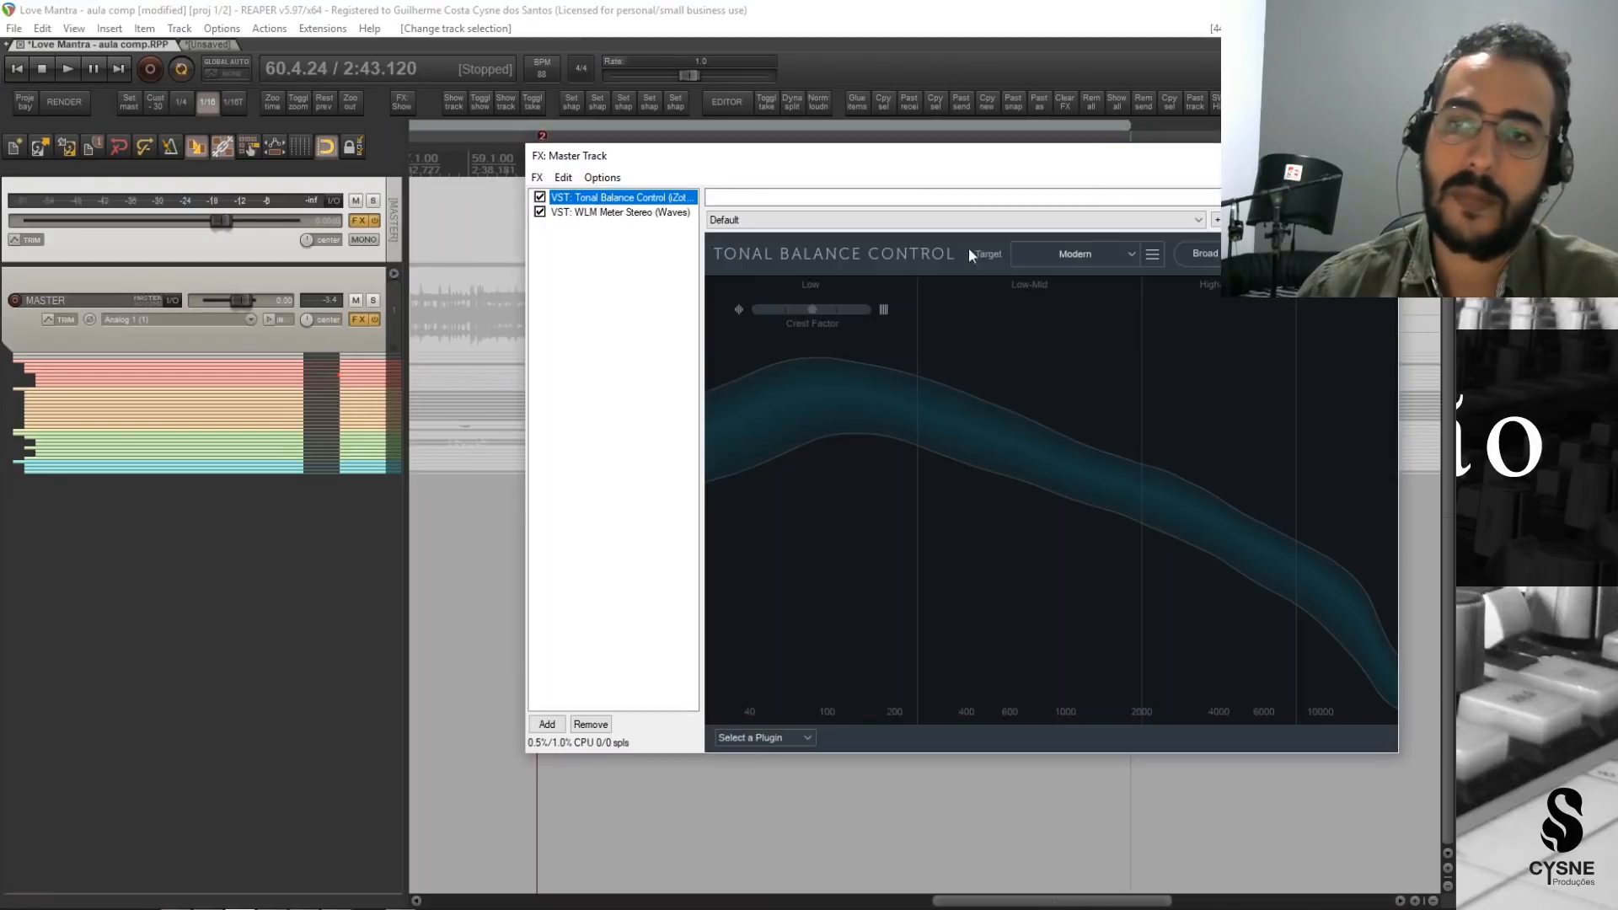
pyautogui.click(1390, 158)
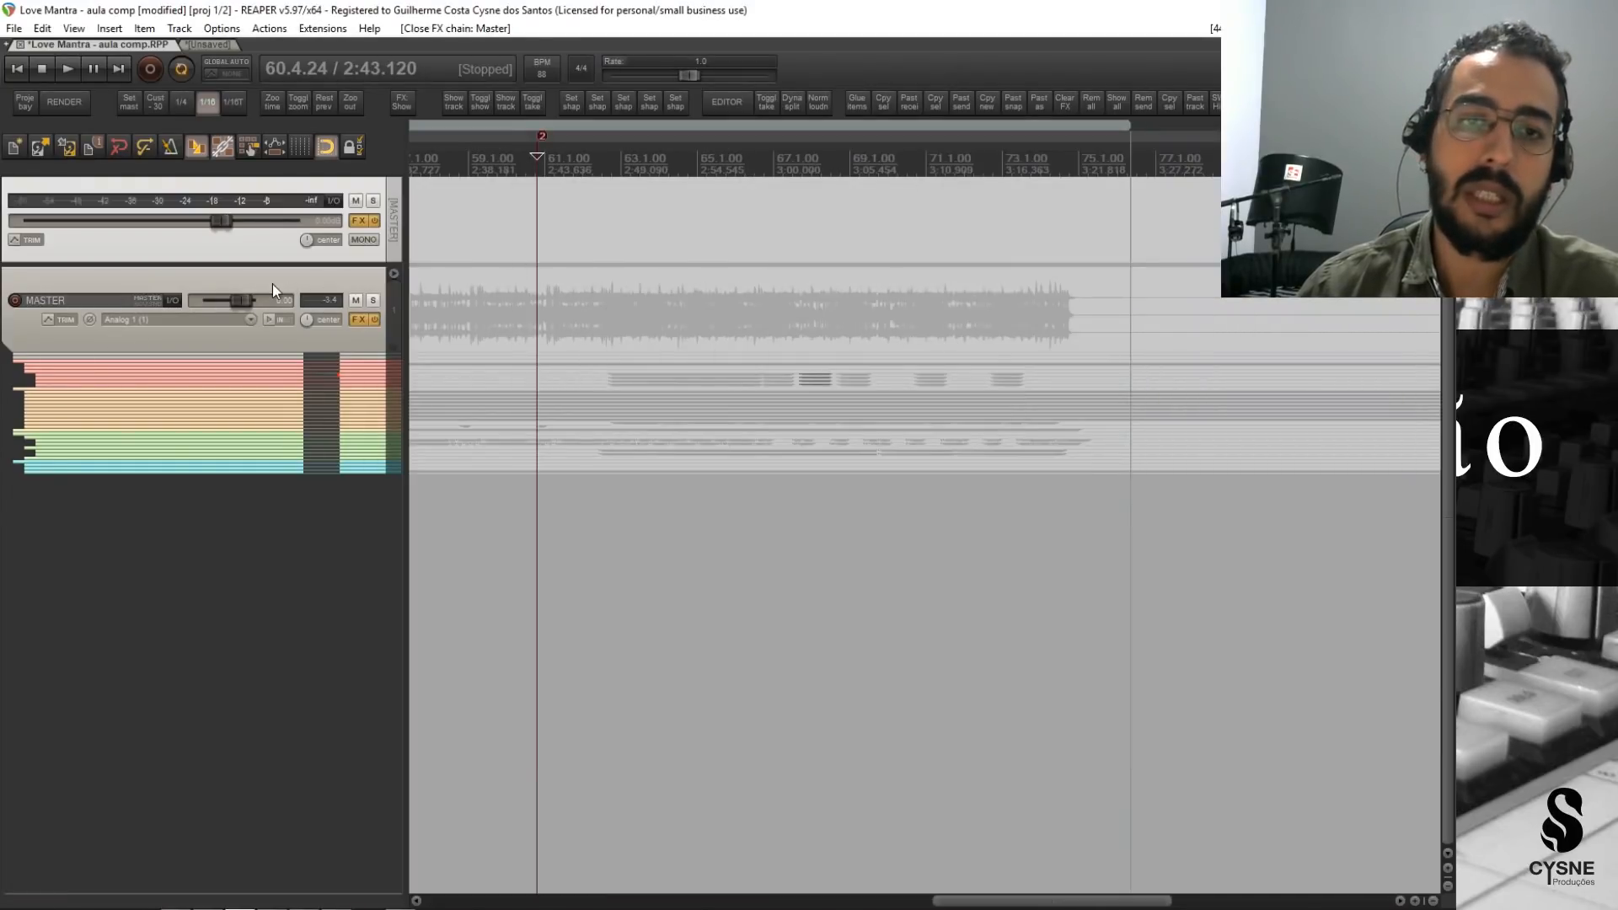
# Add a new track named REF above the MASTER folder, outside its routing.
pyautogui.click(272, 285)
pyautogui.click(268, 253)
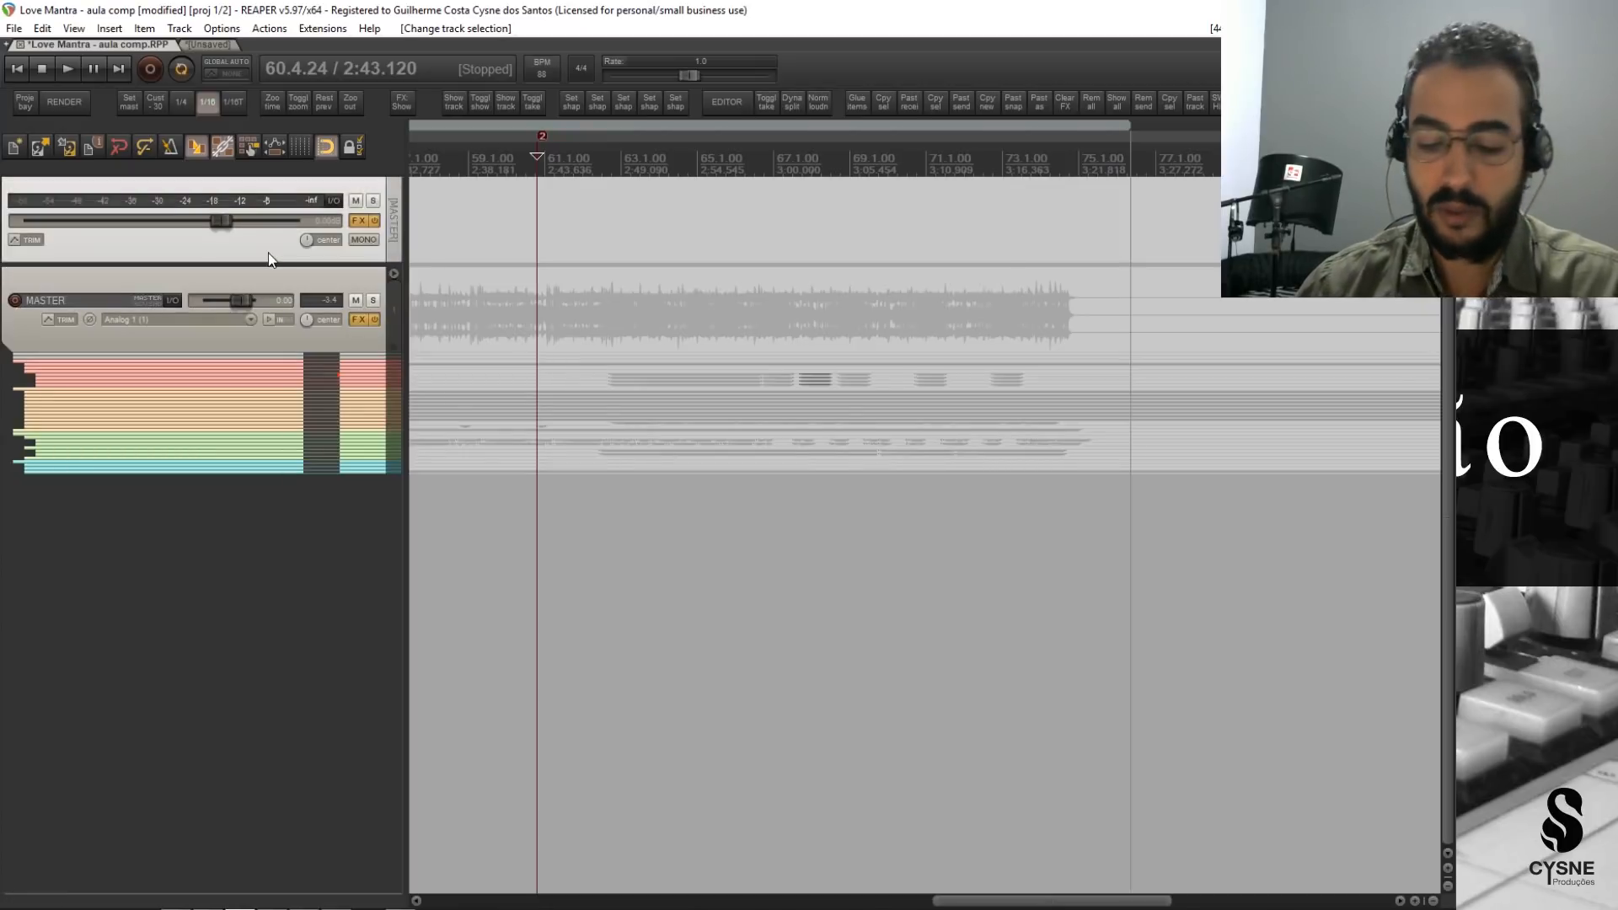
pyautogui.hotkey('ctrl', 't')
pyautogui.write('refe')
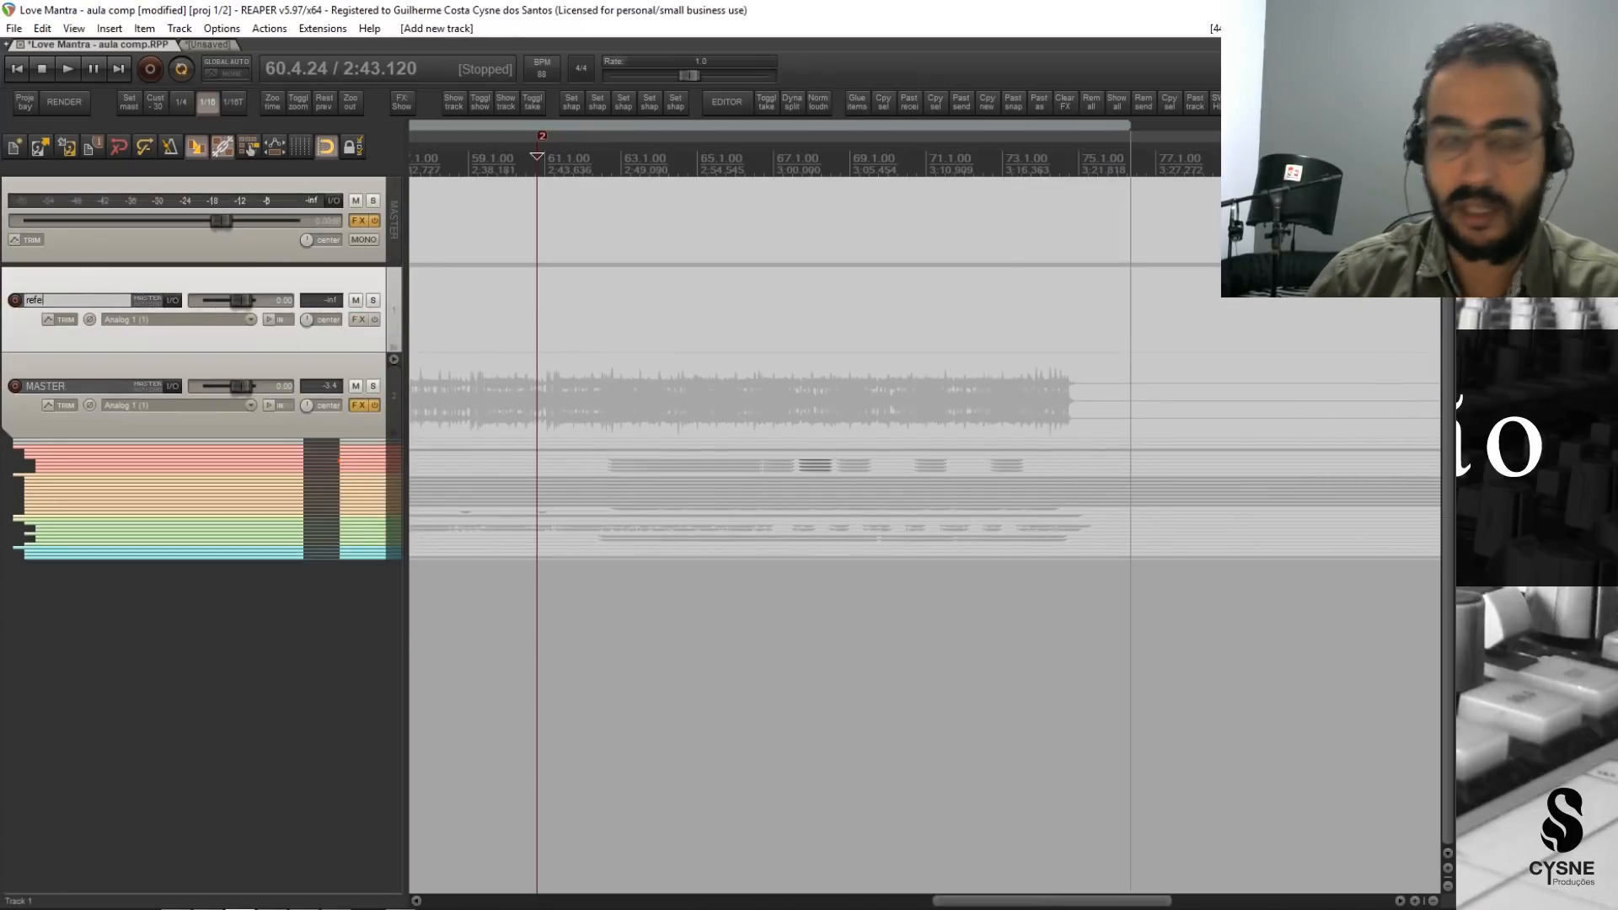
pyautogui.press('BackSpace')
pyautogui.press('BackSpace')
pyautogui.press('BackSpace')
pyautogui.press('BackSpace')
pyautogui.write('REF')
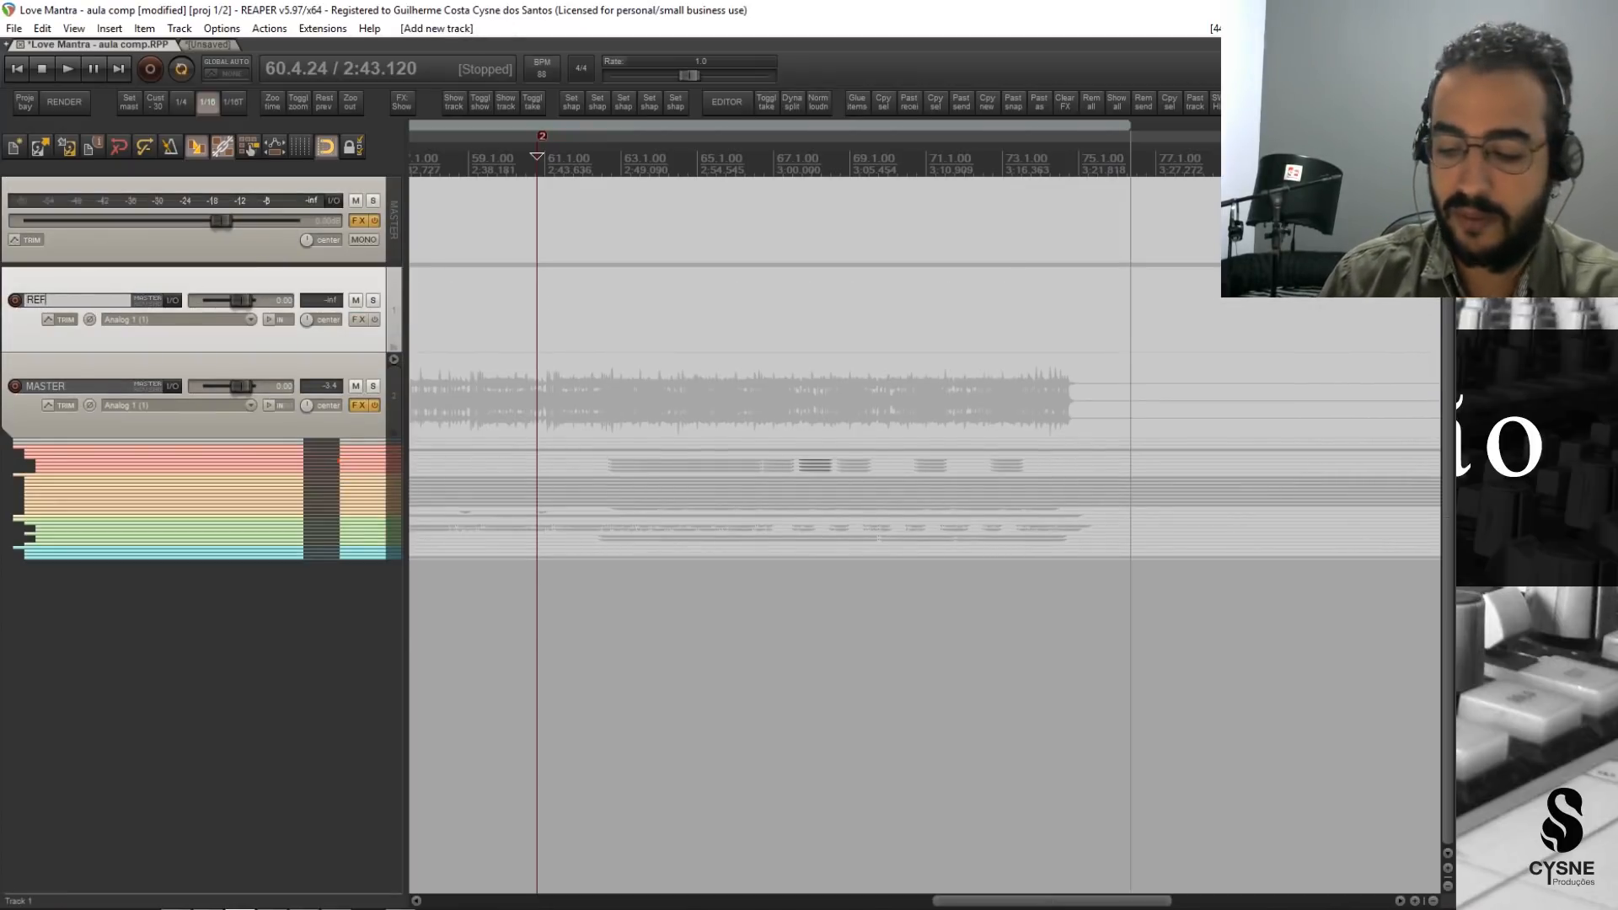
pyautogui.press('Return')
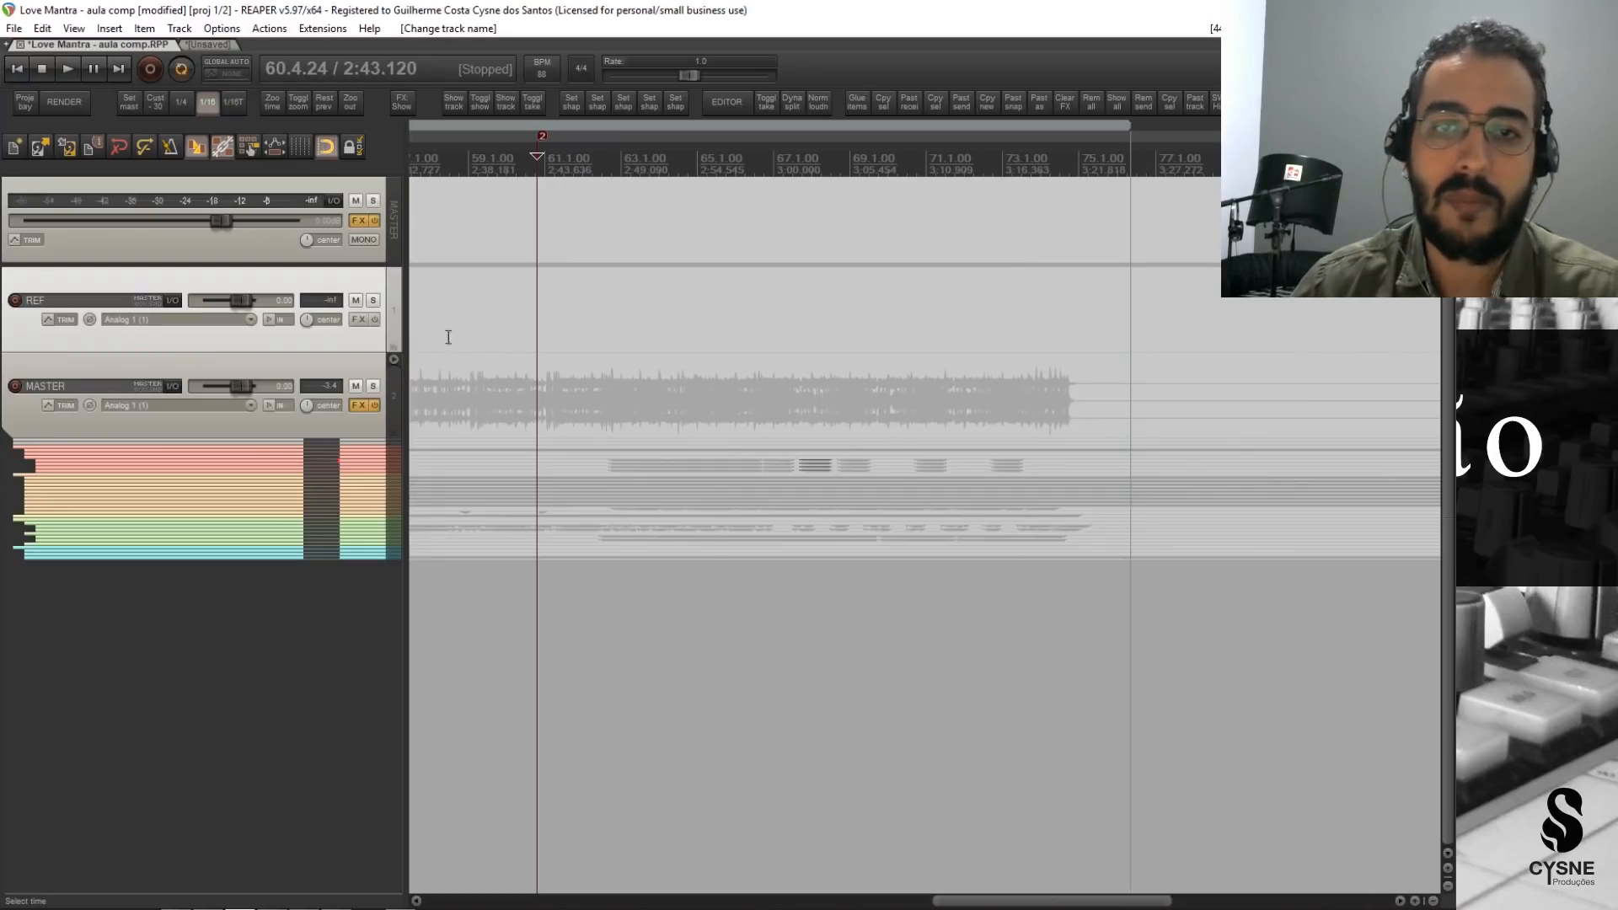
# Narrow the track control area, compare the MASTER folder with the REF track, and remove the REF track.
pyautogui.moveTo(411, 335); pyautogui.dragTo(337, 339)
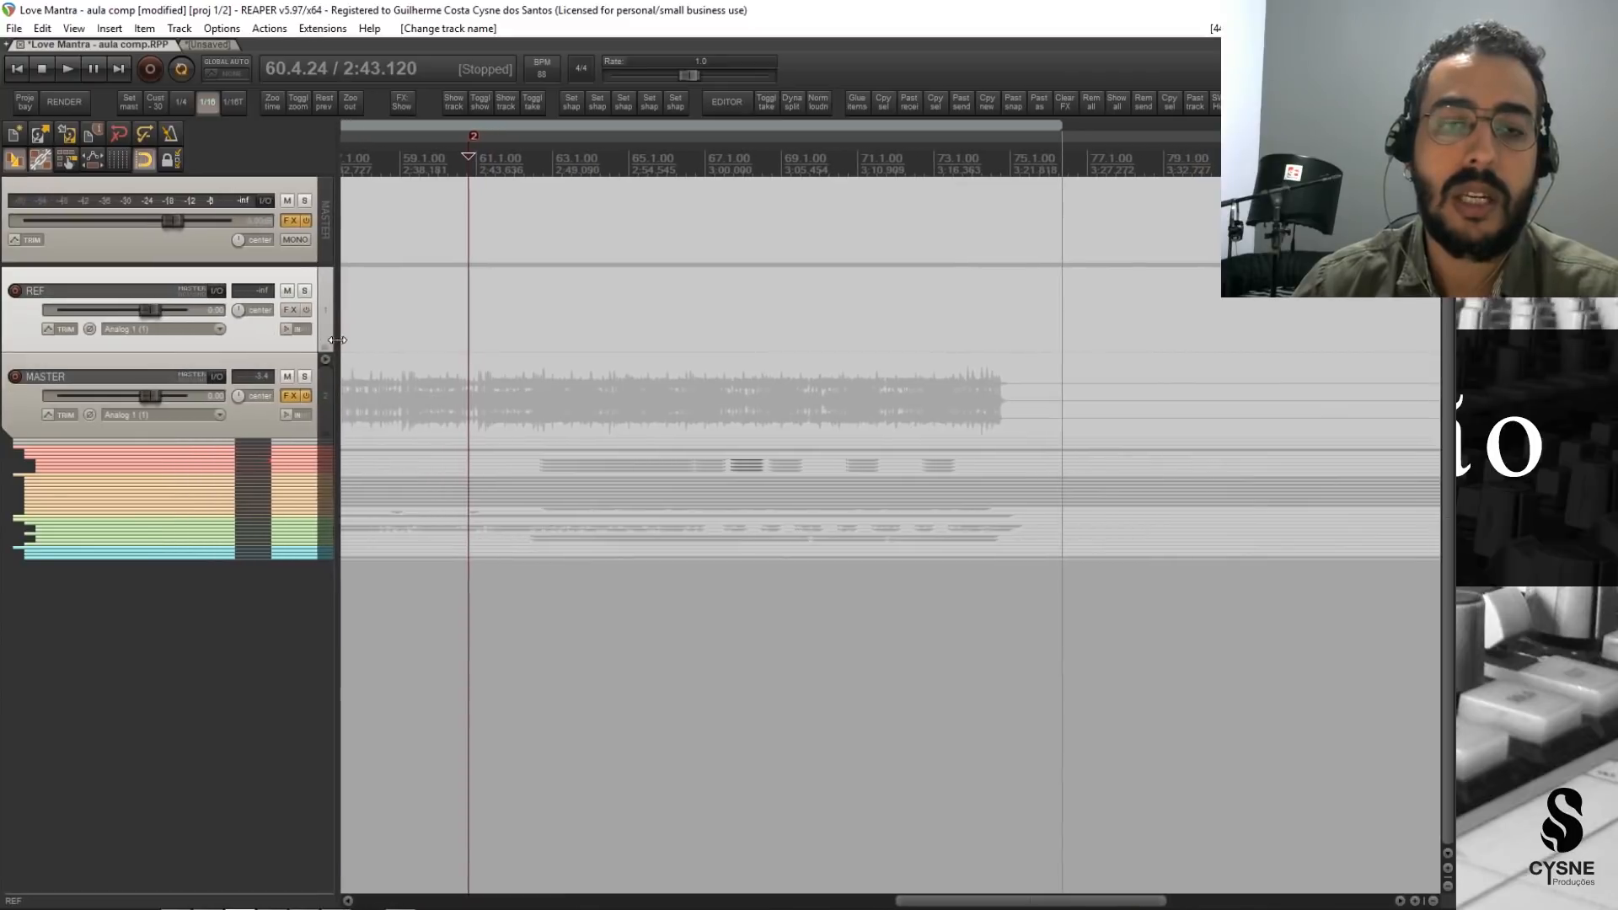
pyautogui.click(256, 424)
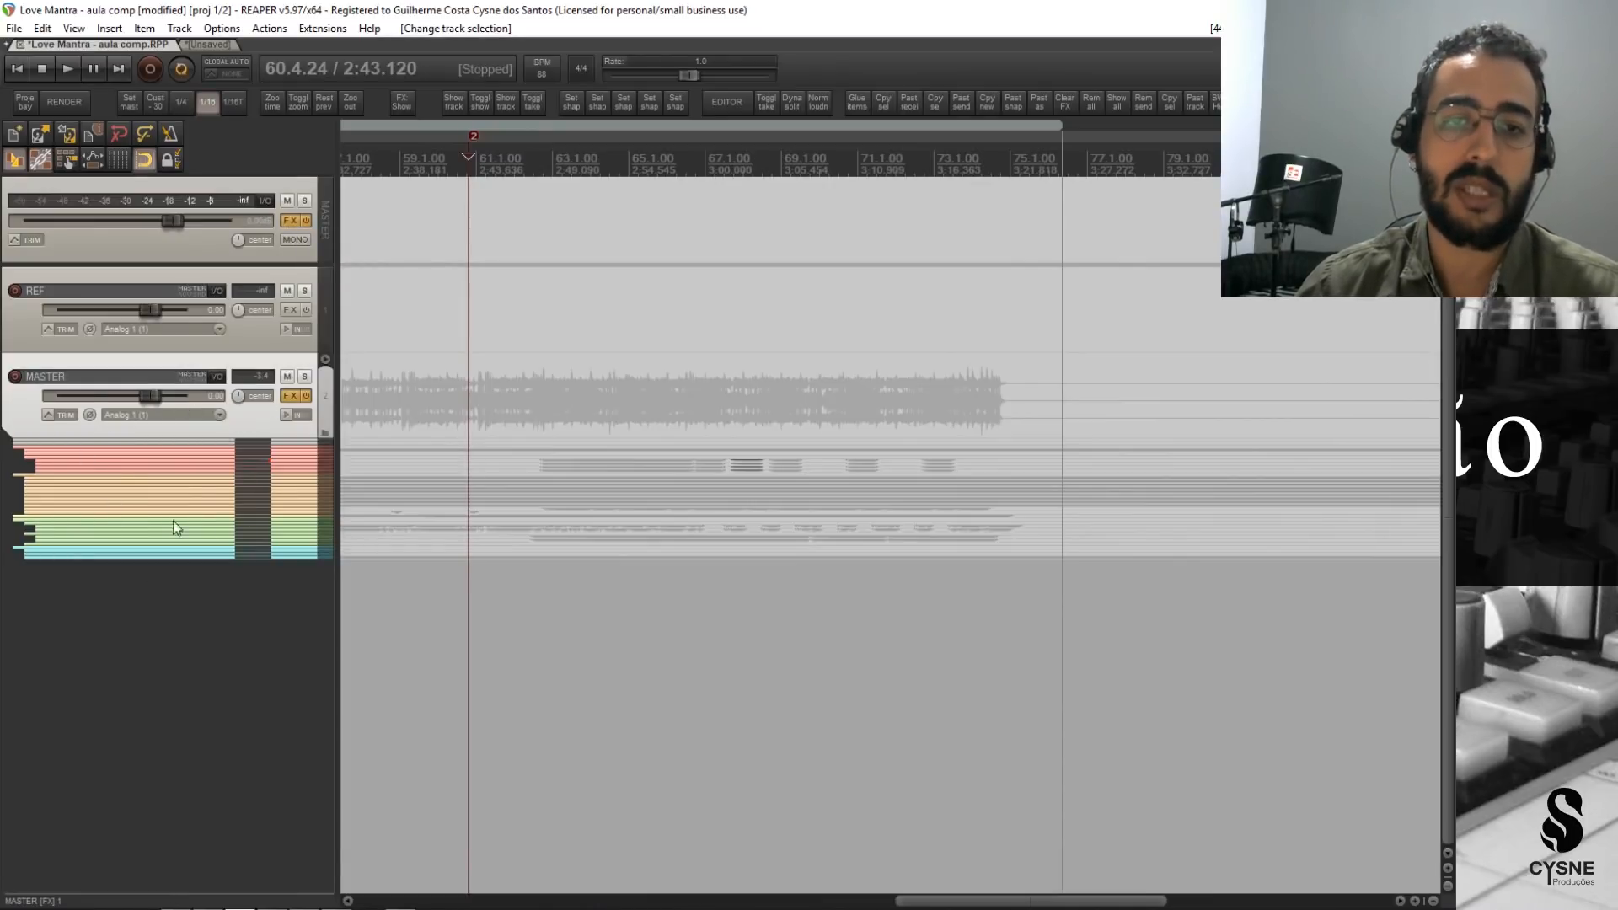
pyautogui.click(251, 350)
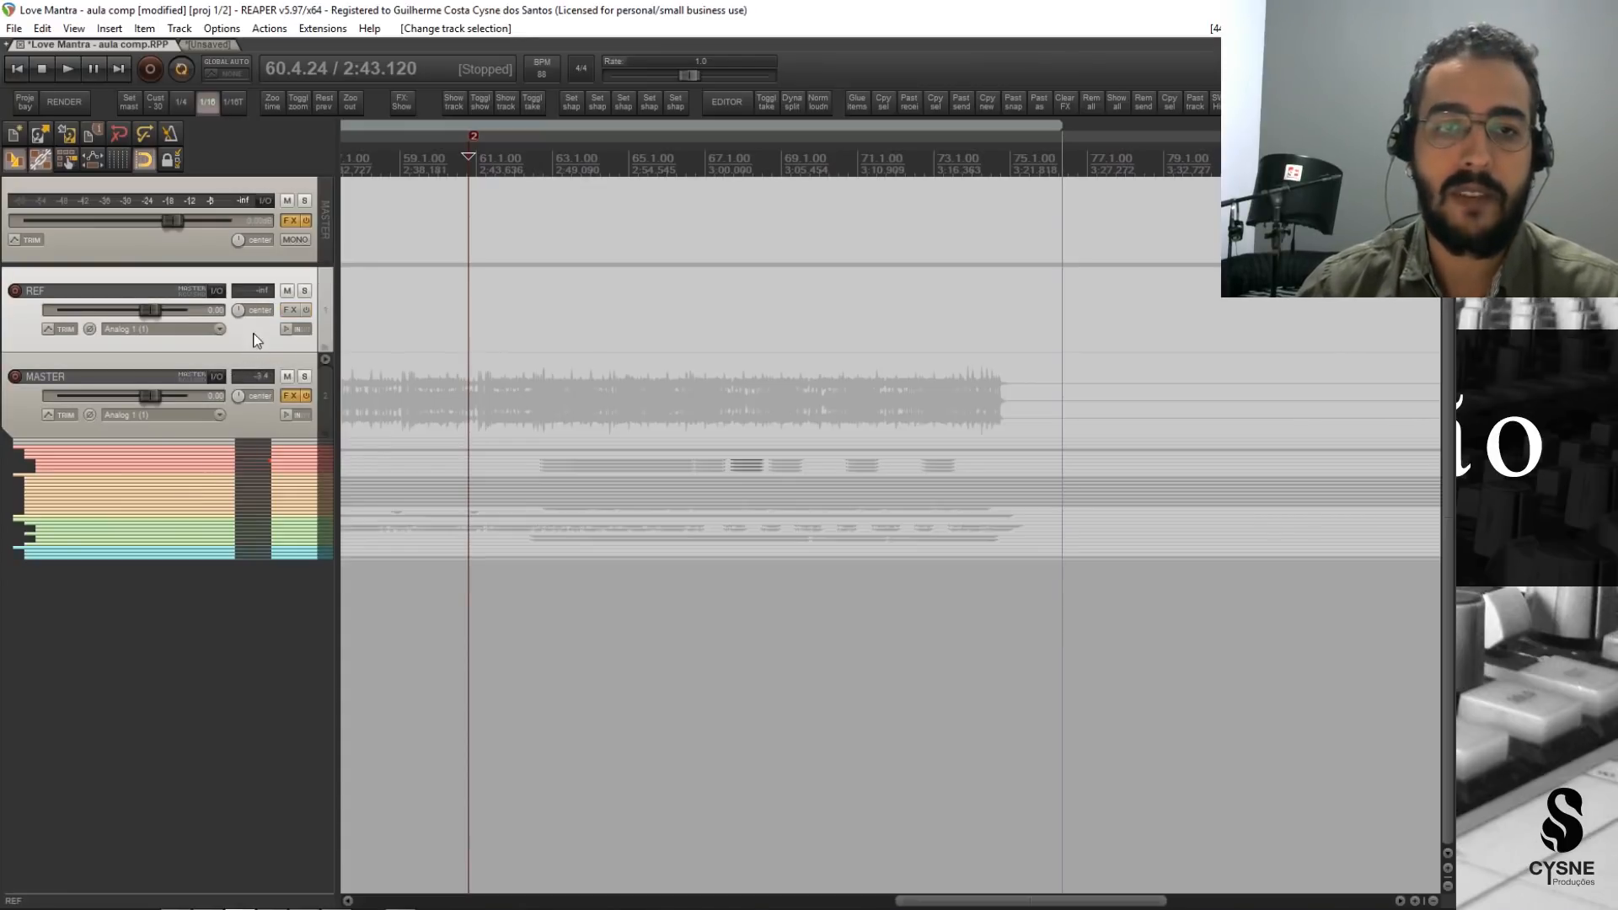
pyautogui.rightClick(257, 341)
pyautogui.click(327, 437)
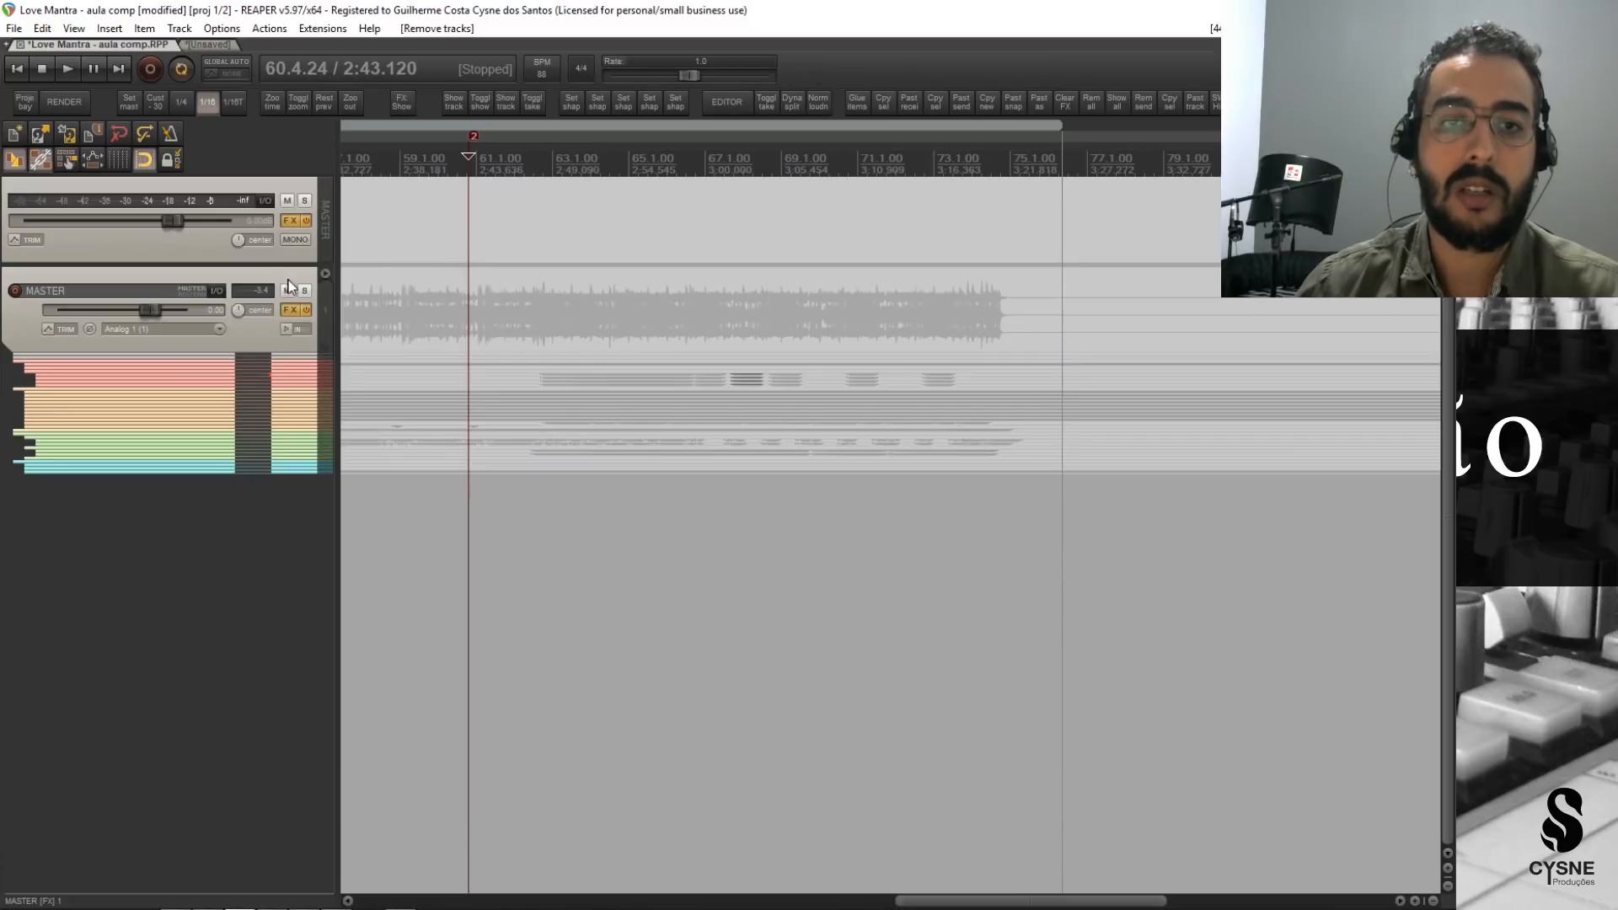
# Expand the MASTER folder to show its child tracks, and widen the track control area.
pyautogui.click(327, 273)
pyautogui.click(329, 273)
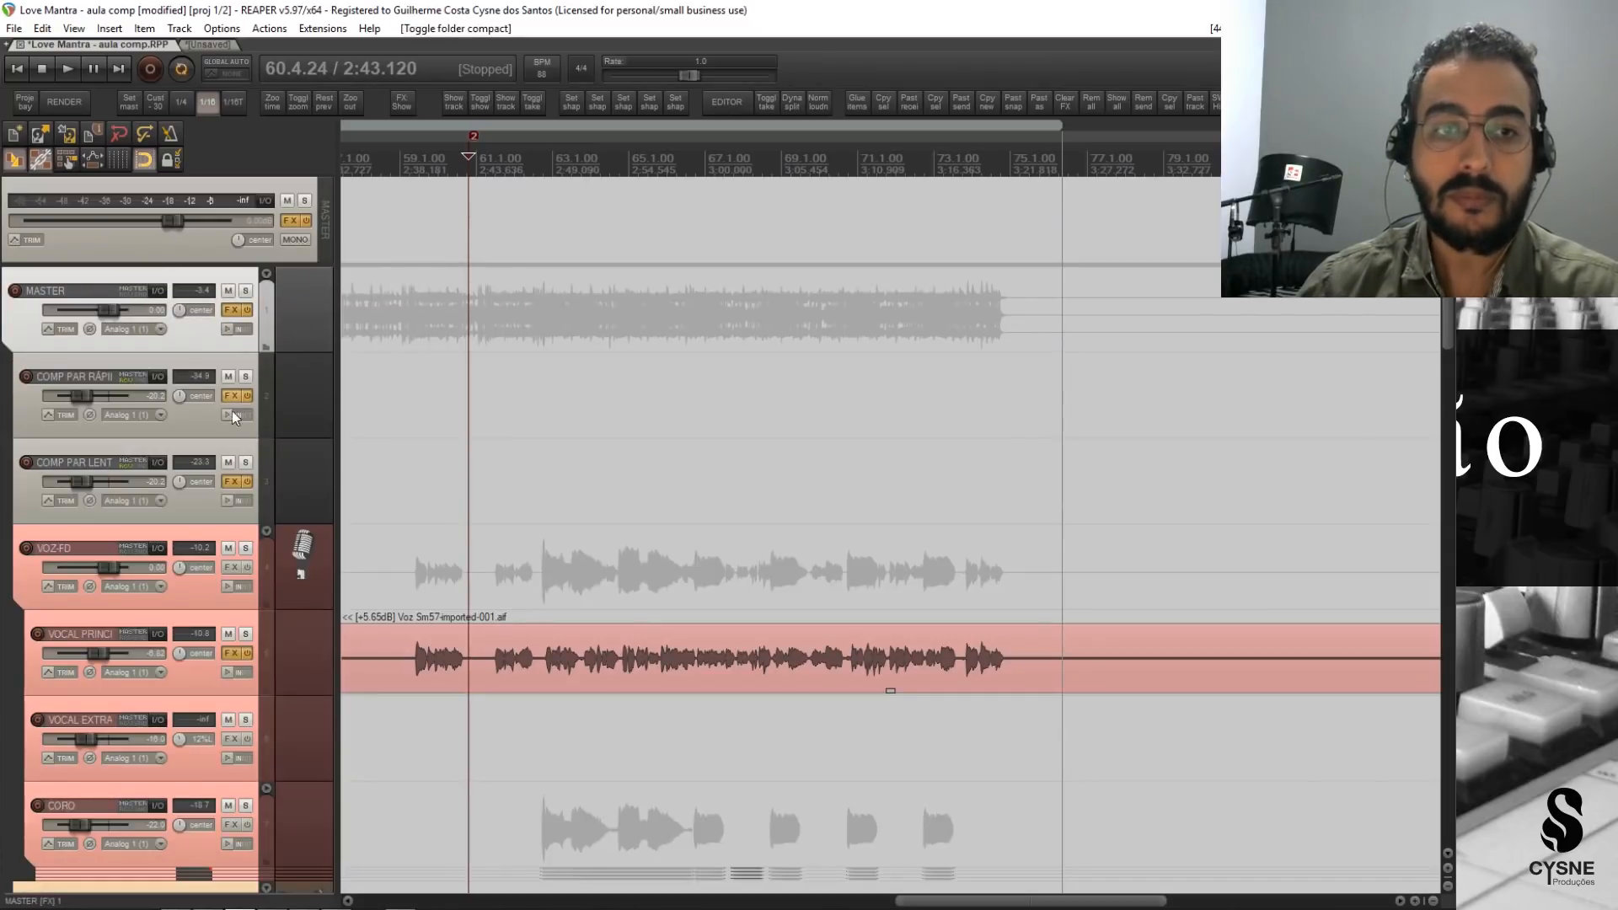
pyautogui.moveTo(343, 400); pyautogui.dragTo(403, 406)
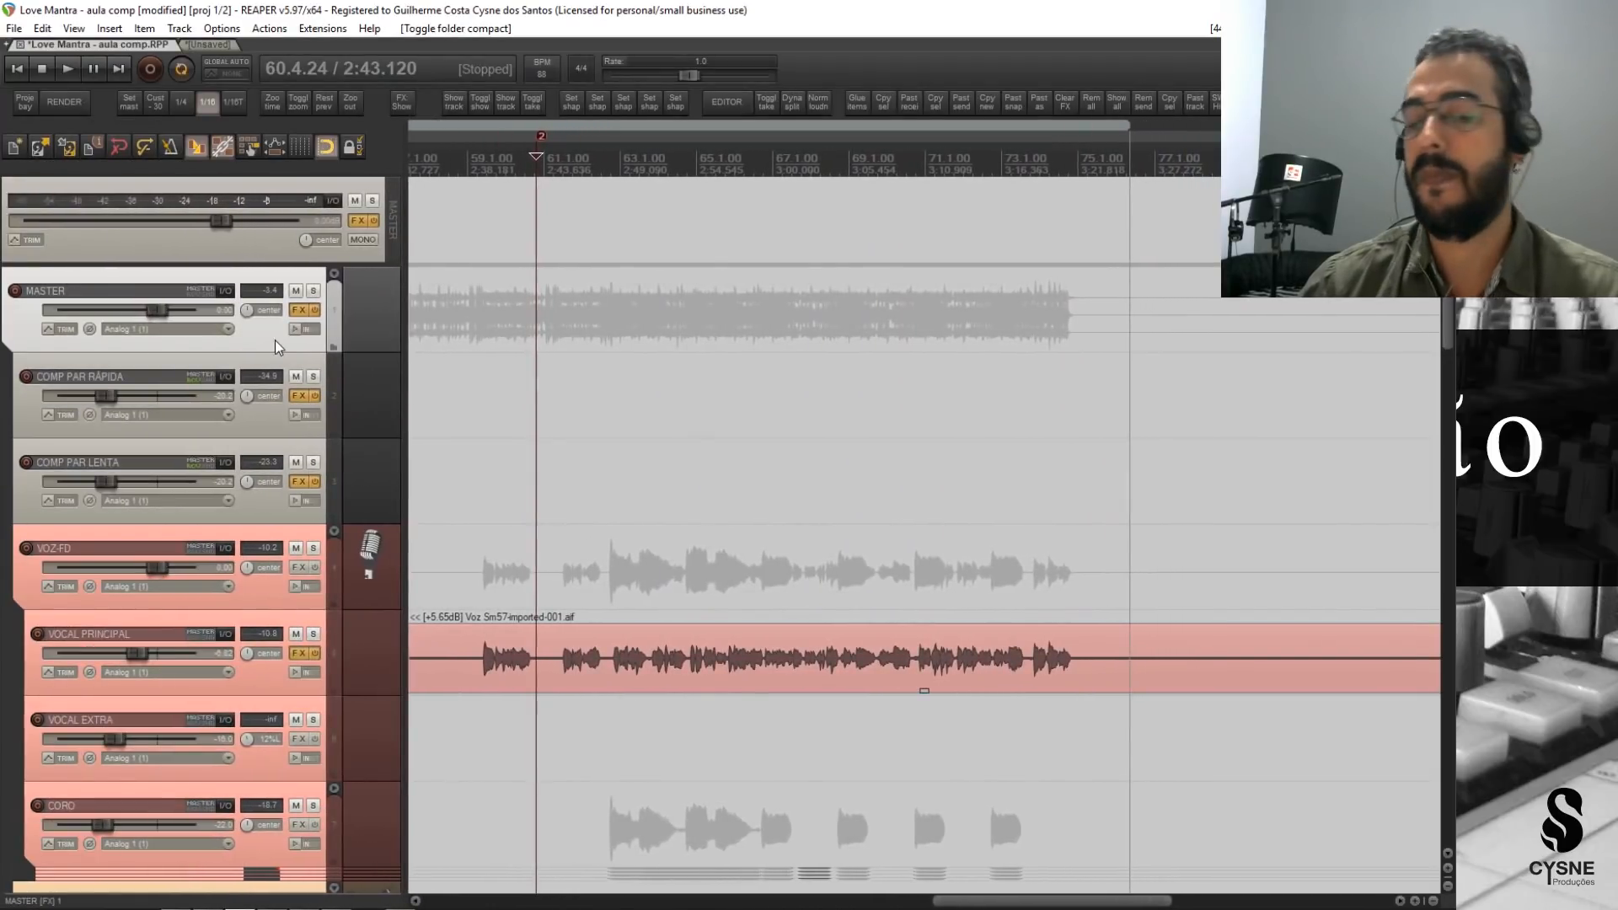
pyautogui.scroll(-2, 270, 590)
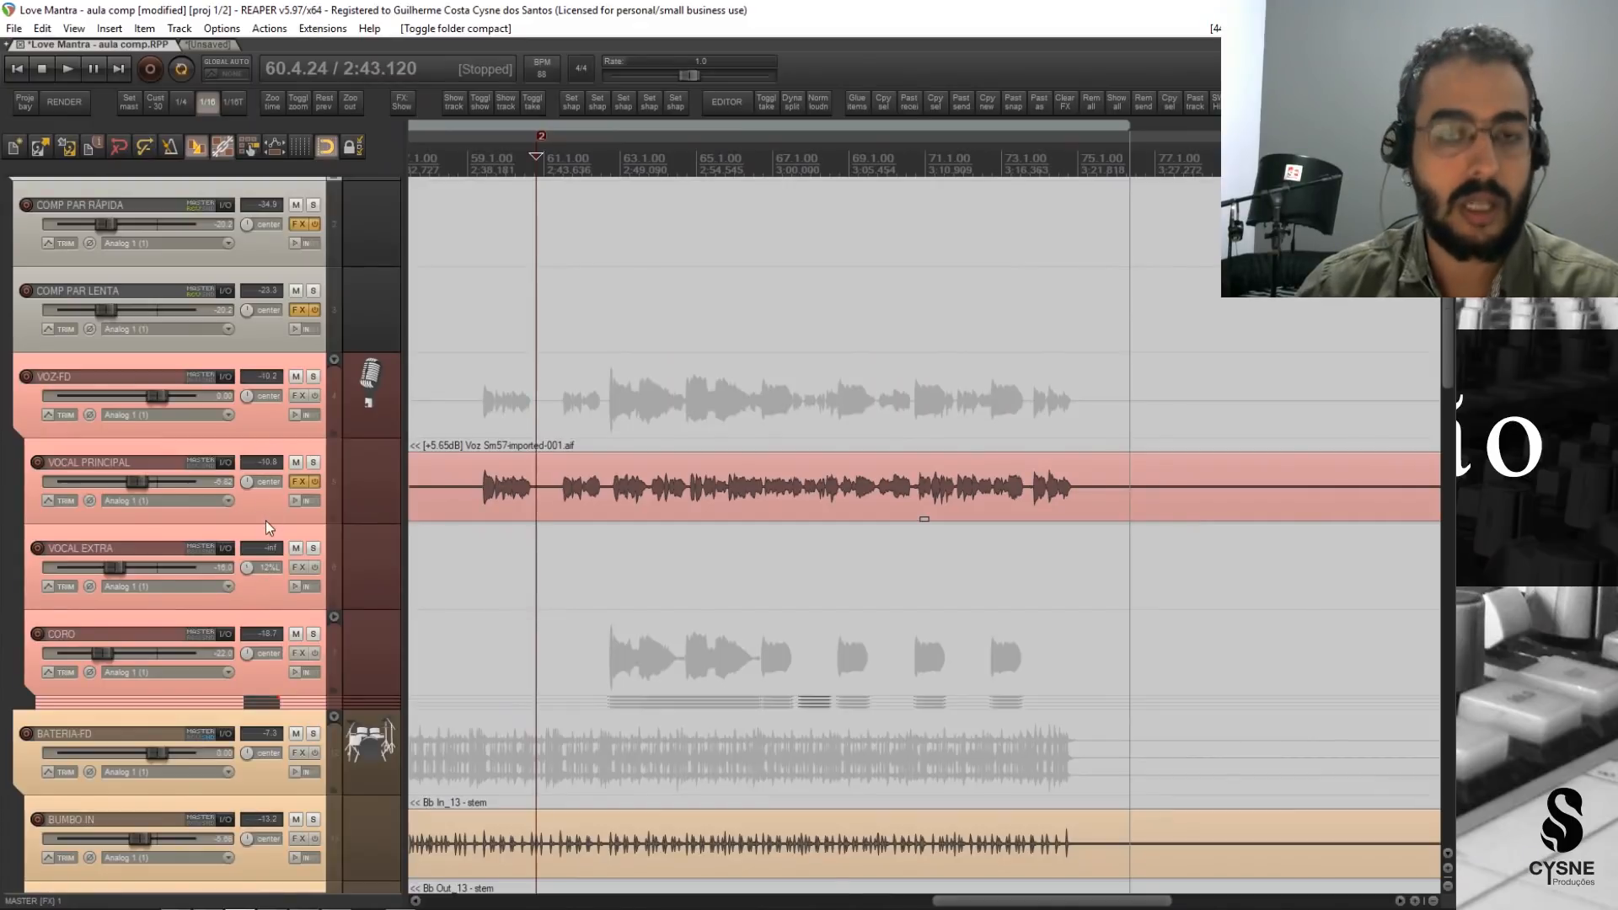
pyautogui.scroll(2, 268, 527)
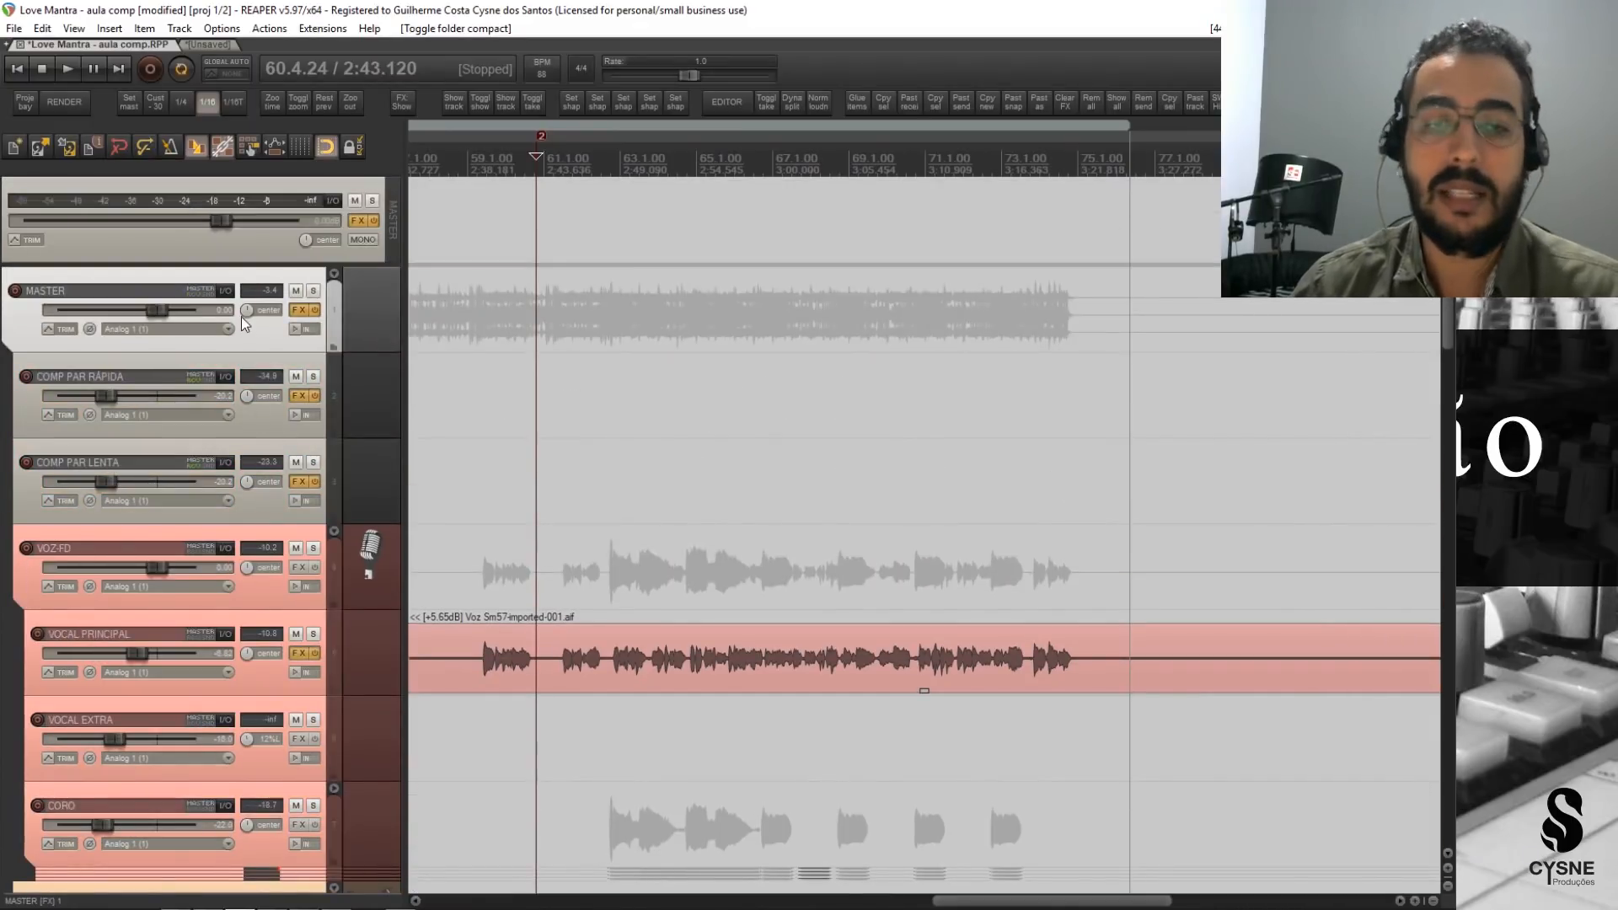
# Select the project's master output, and review all the tracks inside the MASTER folder down to HAMMOND 2.
pyautogui.click(332, 246)
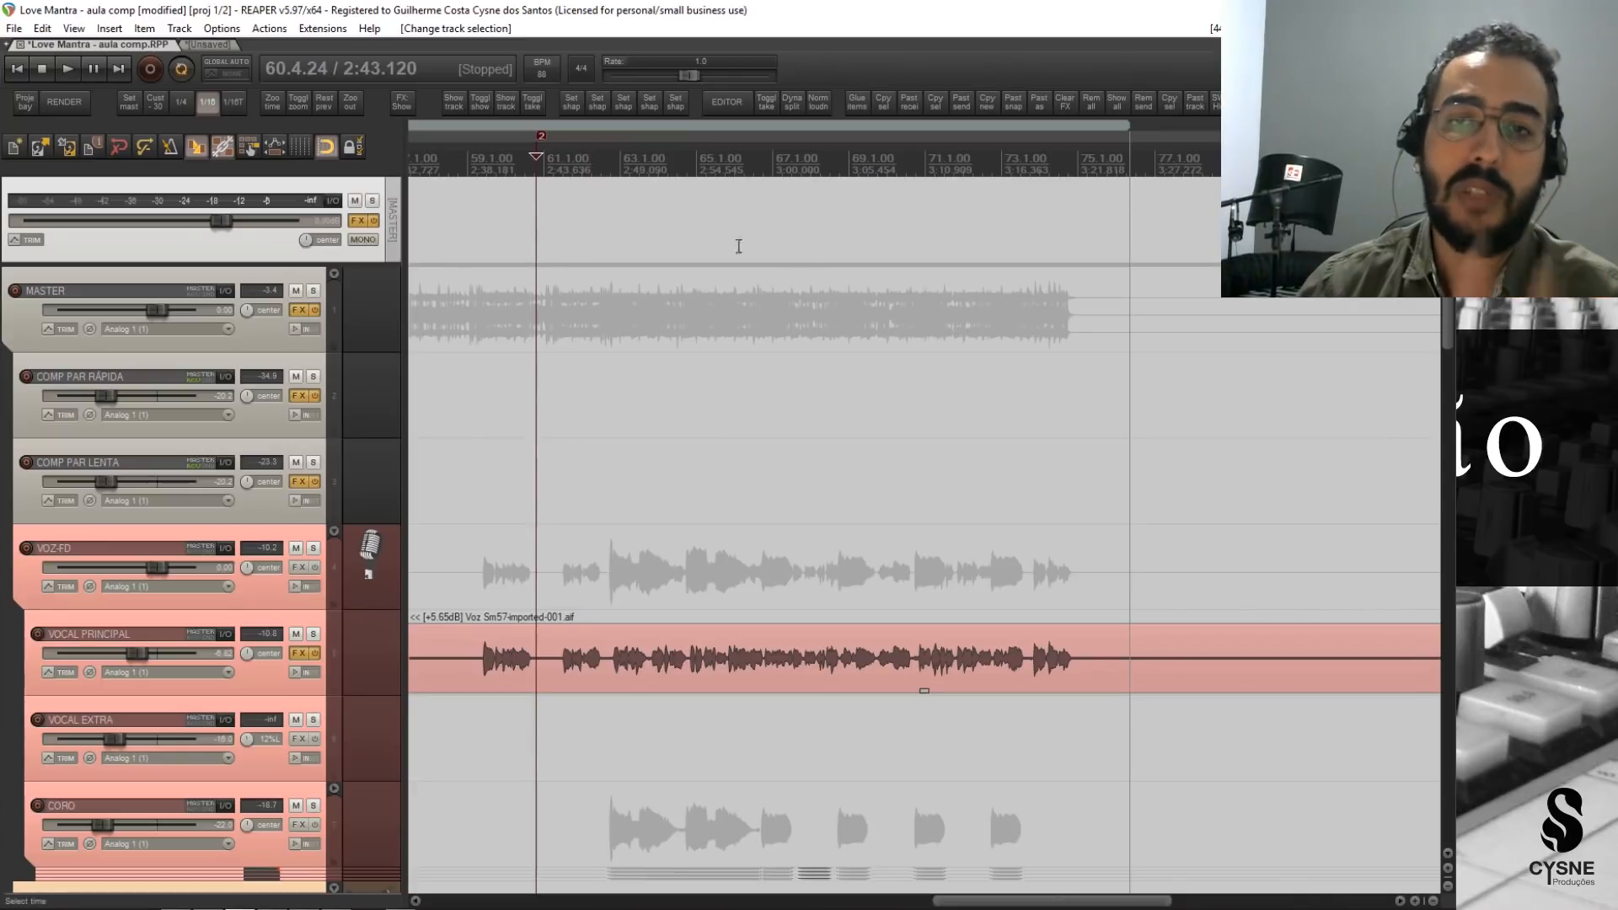
pyautogui.scroll(-15, 210, 585)
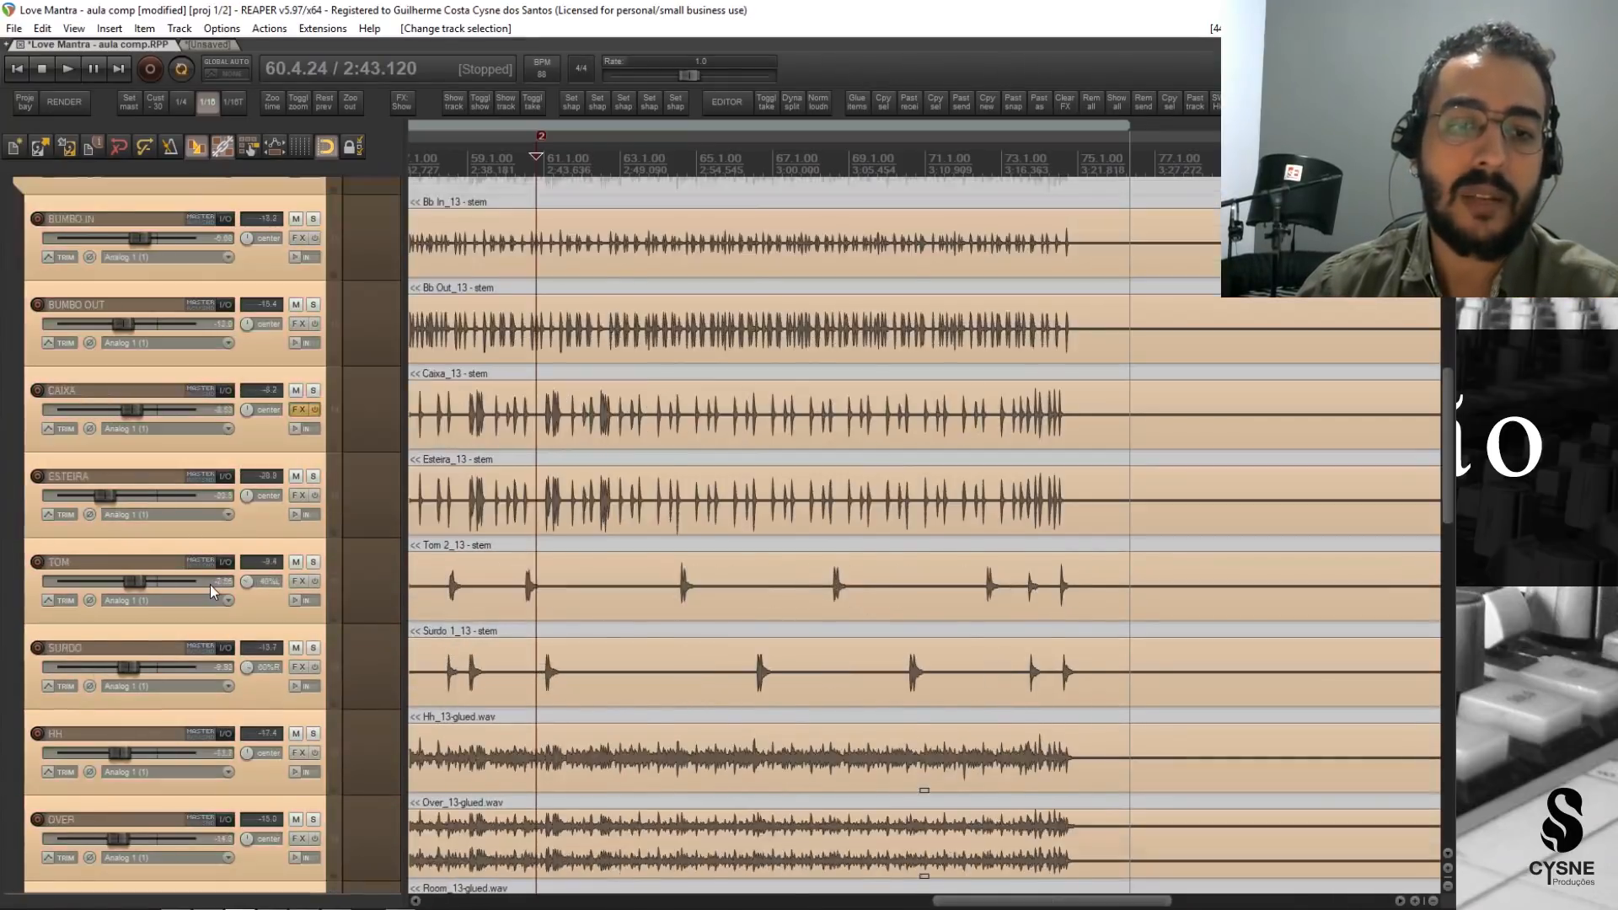
pyautogui.scroll(-12, 209, 599)
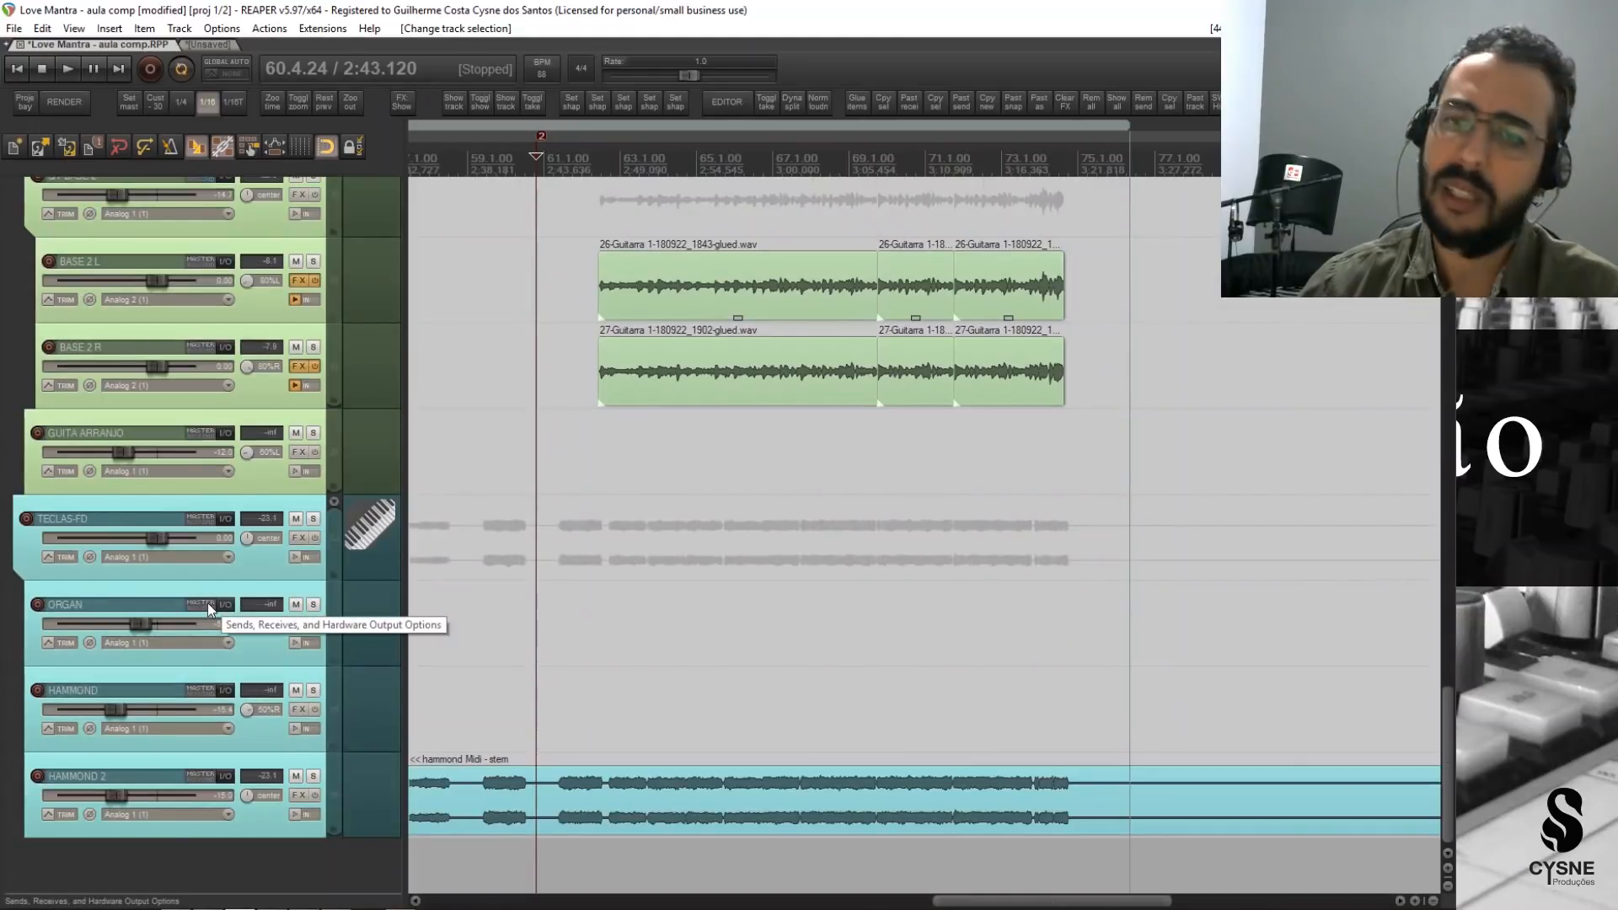
pyautogui.scroll(10, 200, 670)
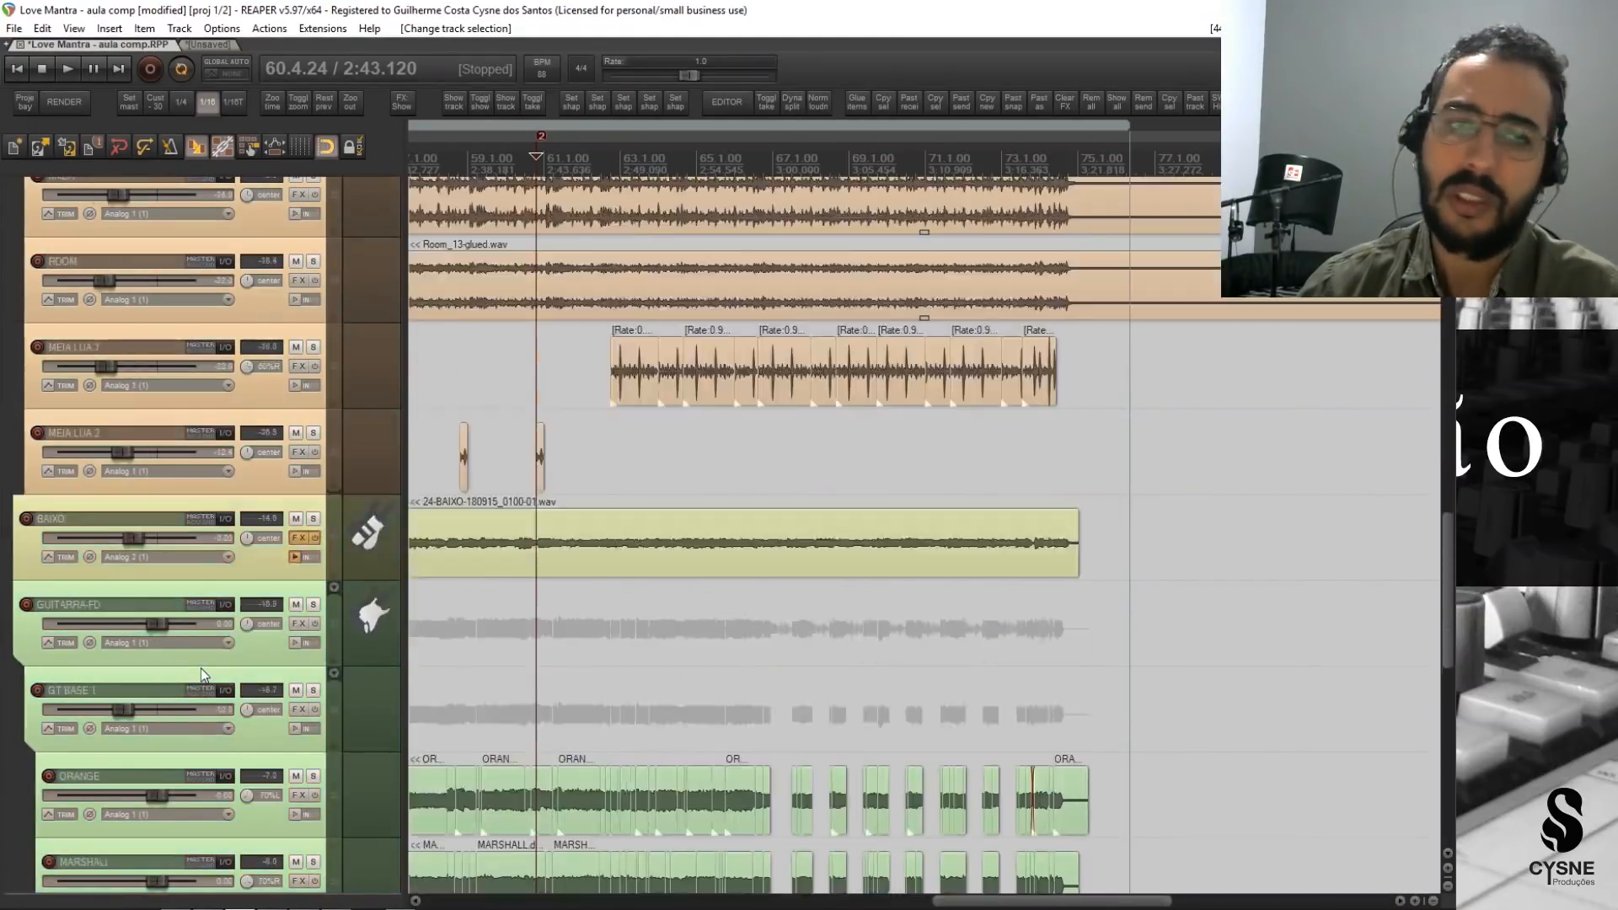
pyautogui.scroll(12, 201, 669)
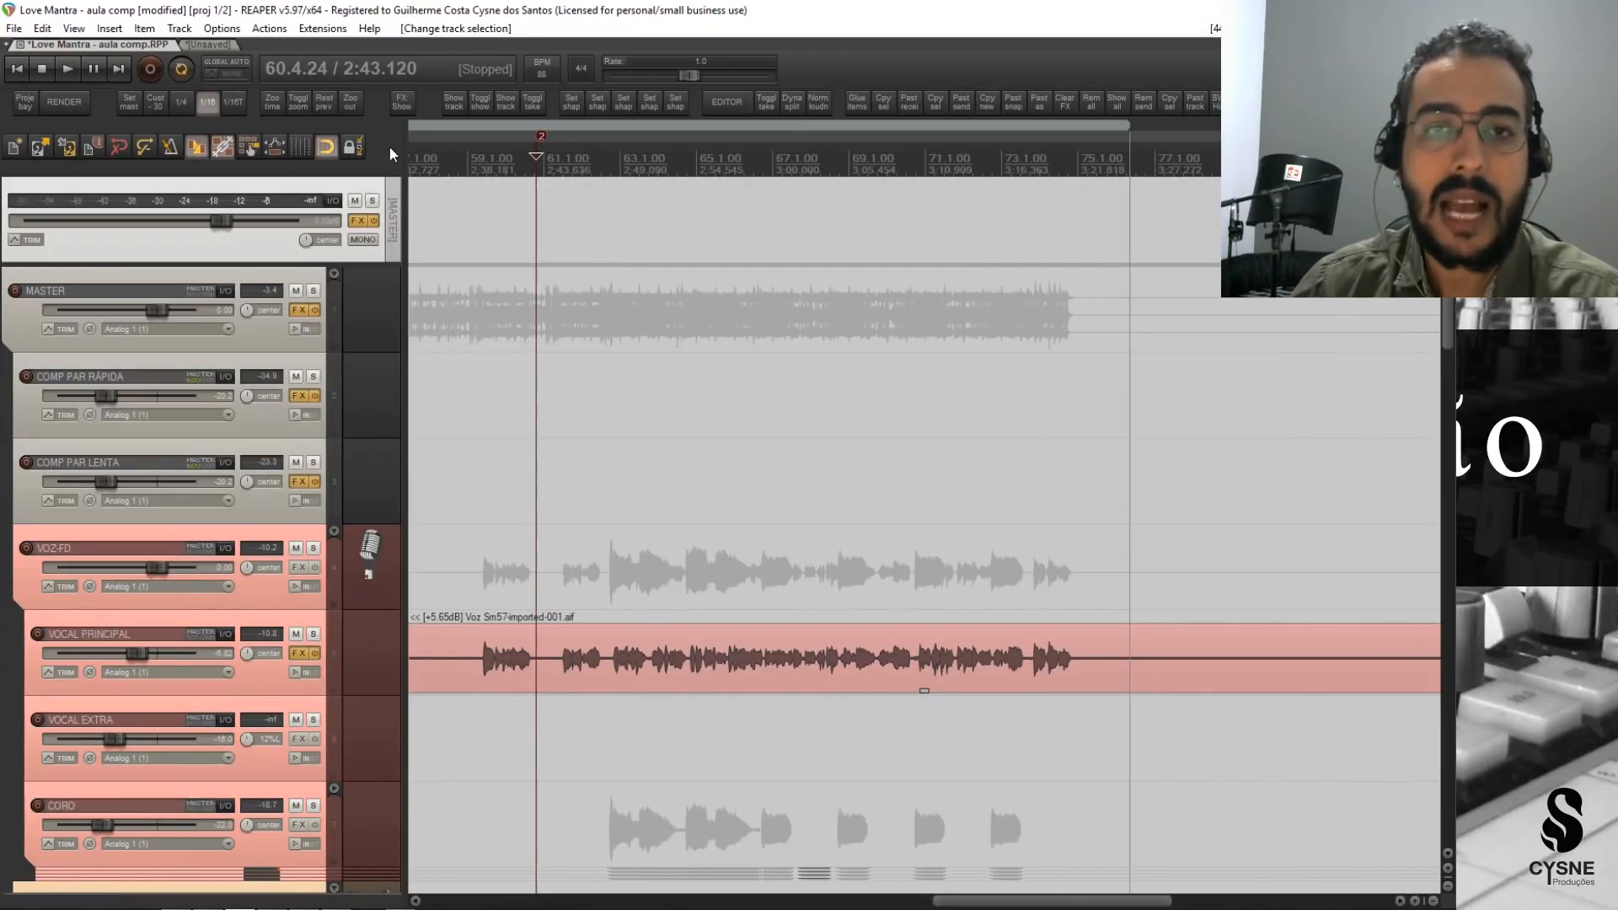
# Inspect the CLA-2A compressor on VOCAL PRINCIPAL, close its FX chain, and look over the drum and bass tracks.
pyautogui.scroll(-2, 185, 553)
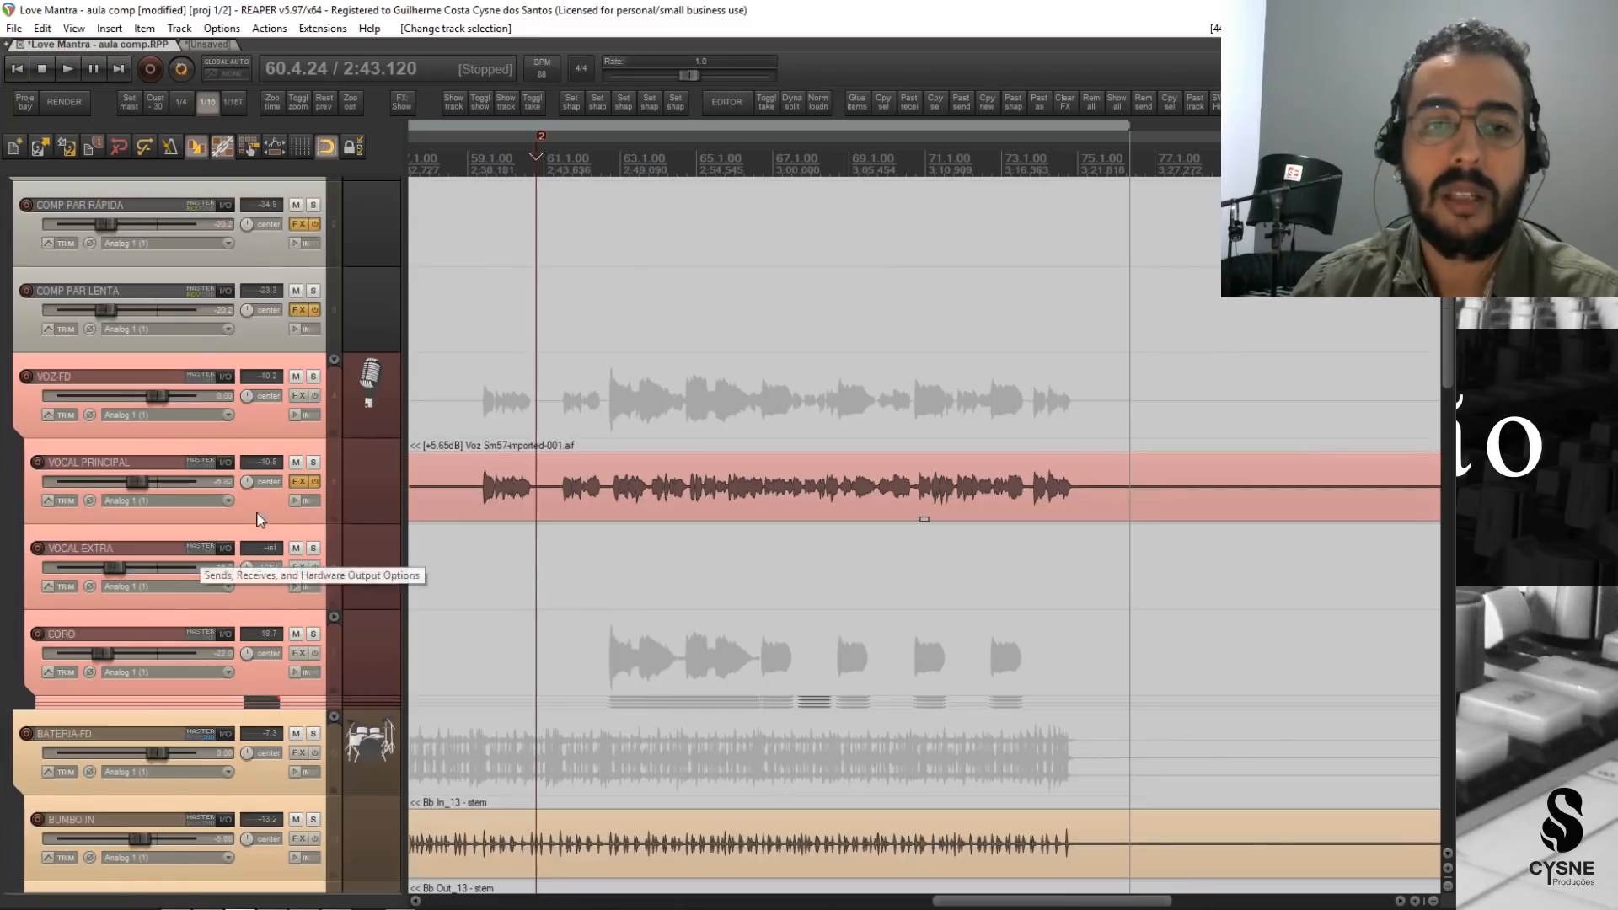
pyautogui.click(295, 482)
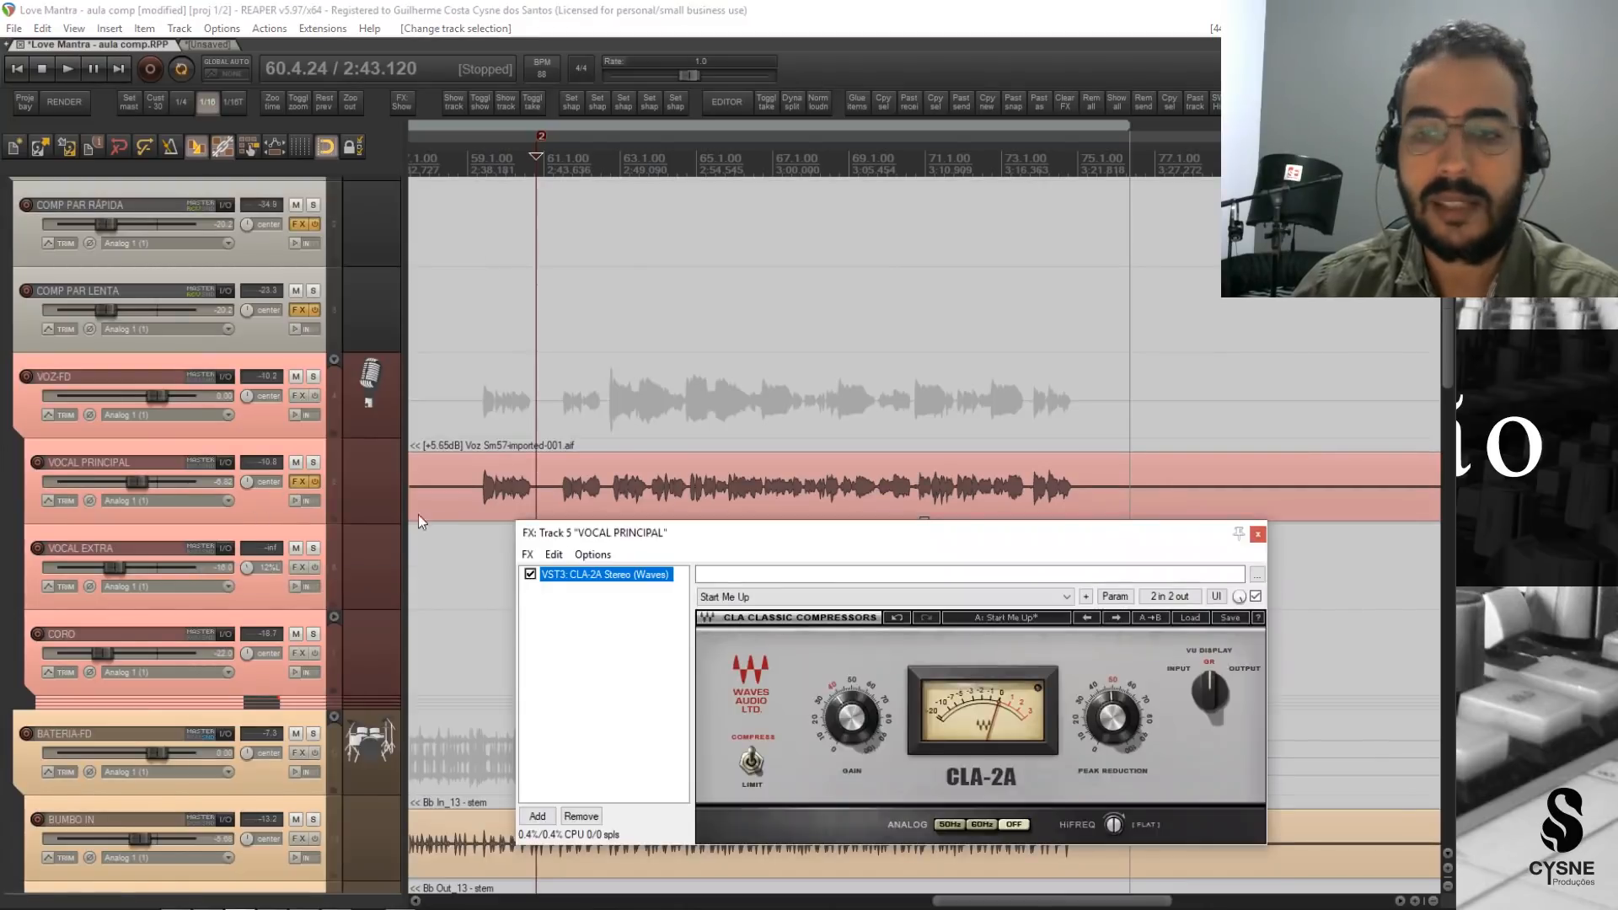
pyautogui.click(1257, 533)
pyautogui.scroll(-7, 184, 609)
pyautogui.scroll(-20, 184, 609)
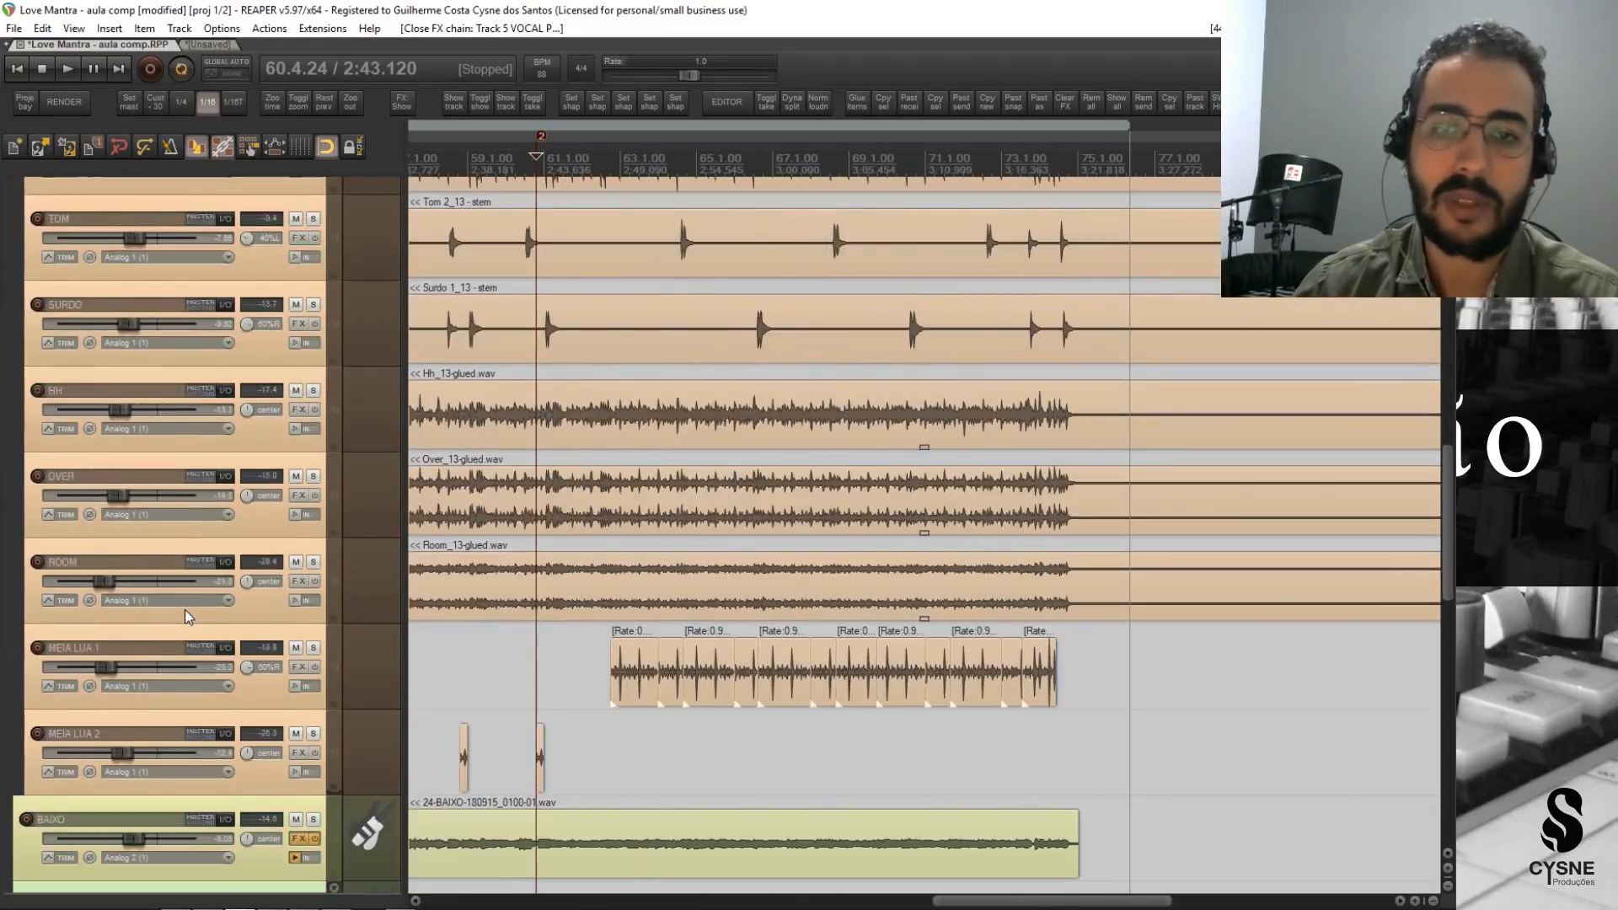
pyautogui.scroll(20, 183, 610)
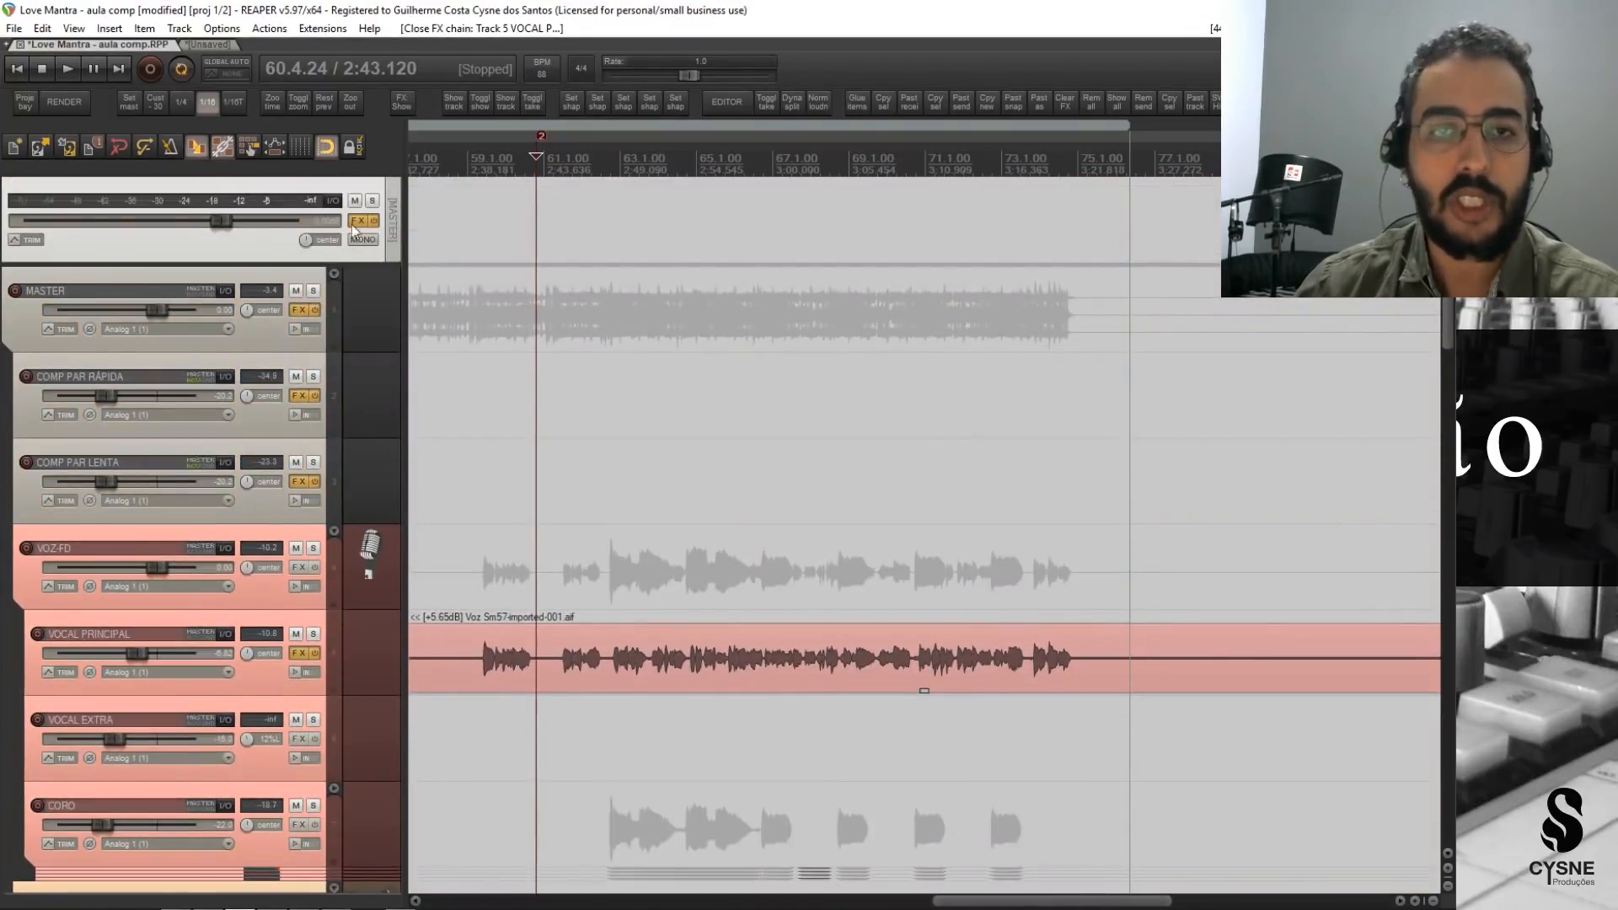
# Listen briefly from 2:43.120, and show the WLM Meter from the master output's FX chain with its window placed clear of the camera image.
pyautogui.press('space')
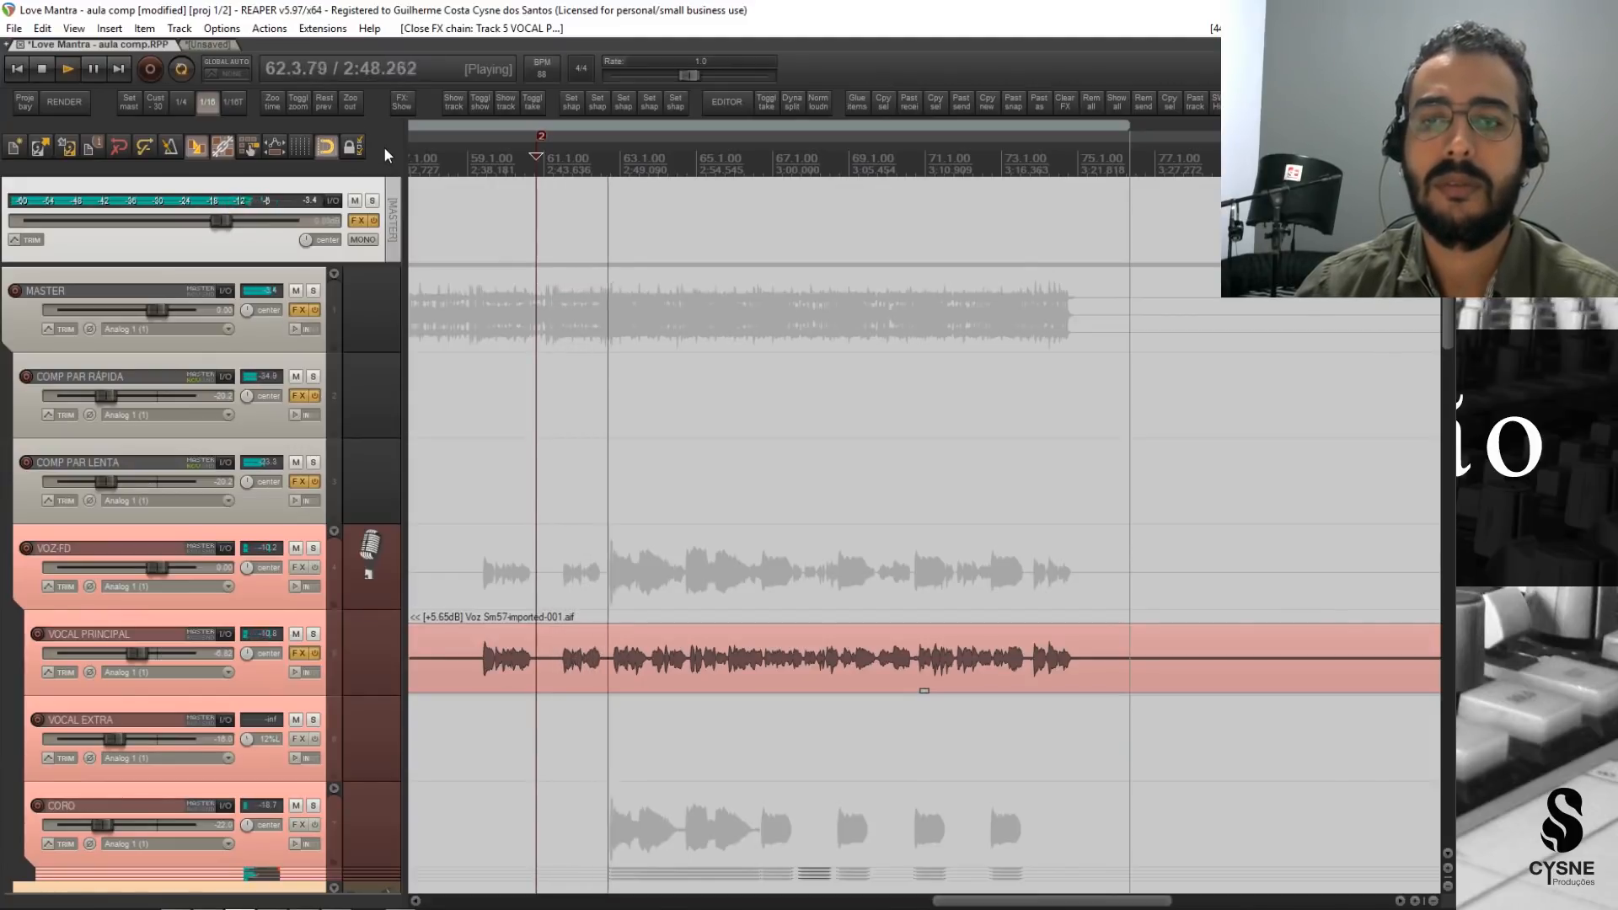
pyautogui.press('space')
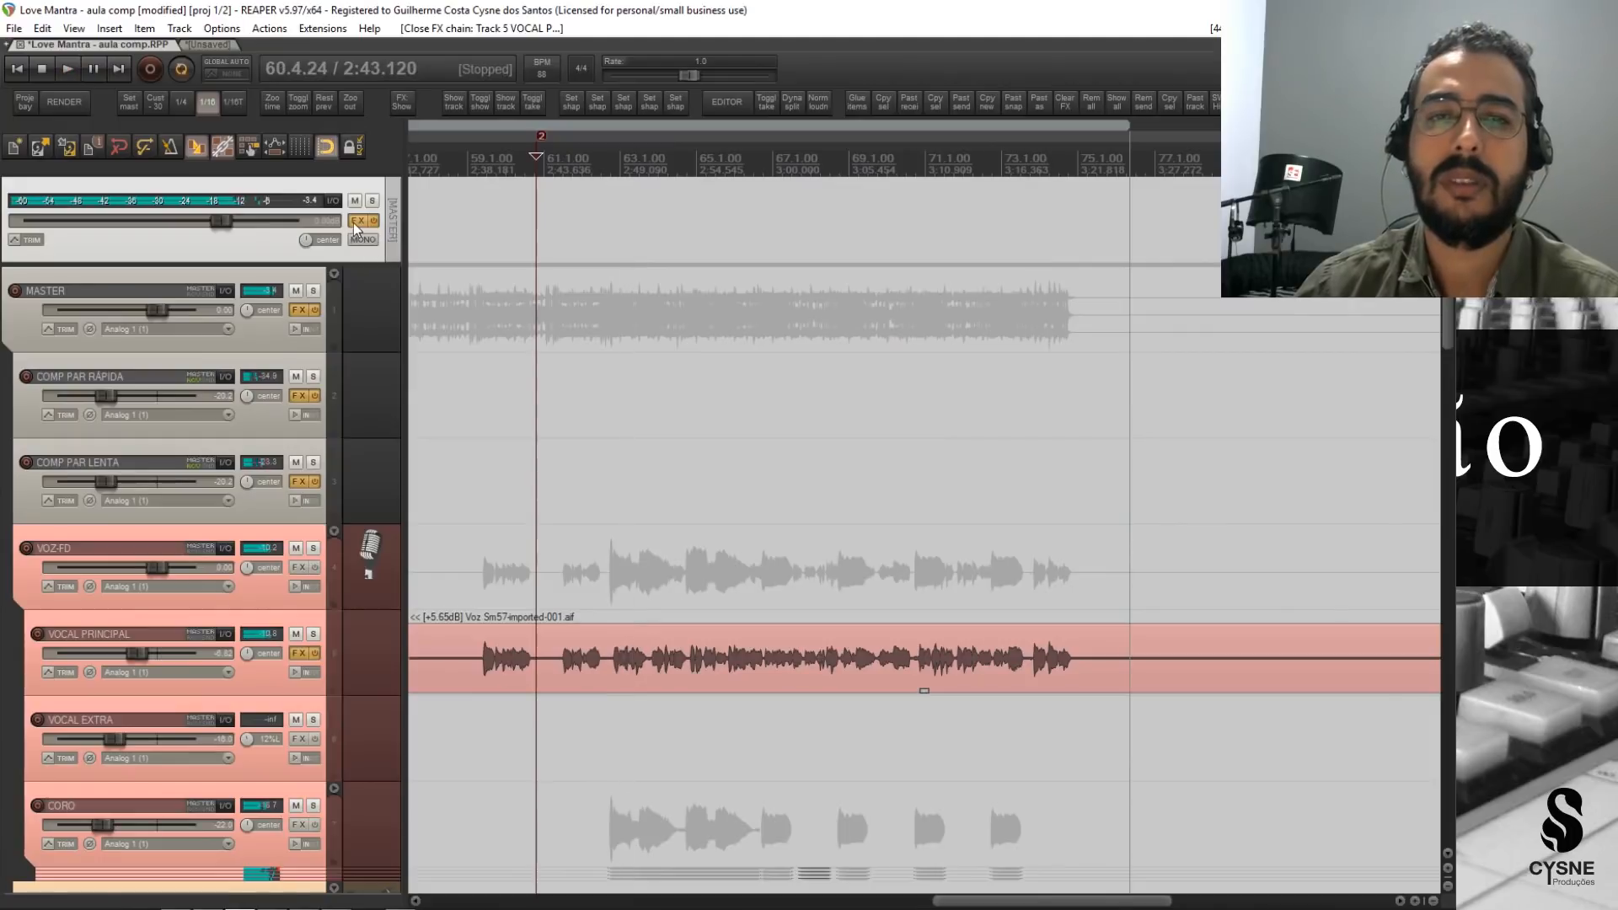
pyautogui.click(357, 220)
pyautogui.click(590, 212)
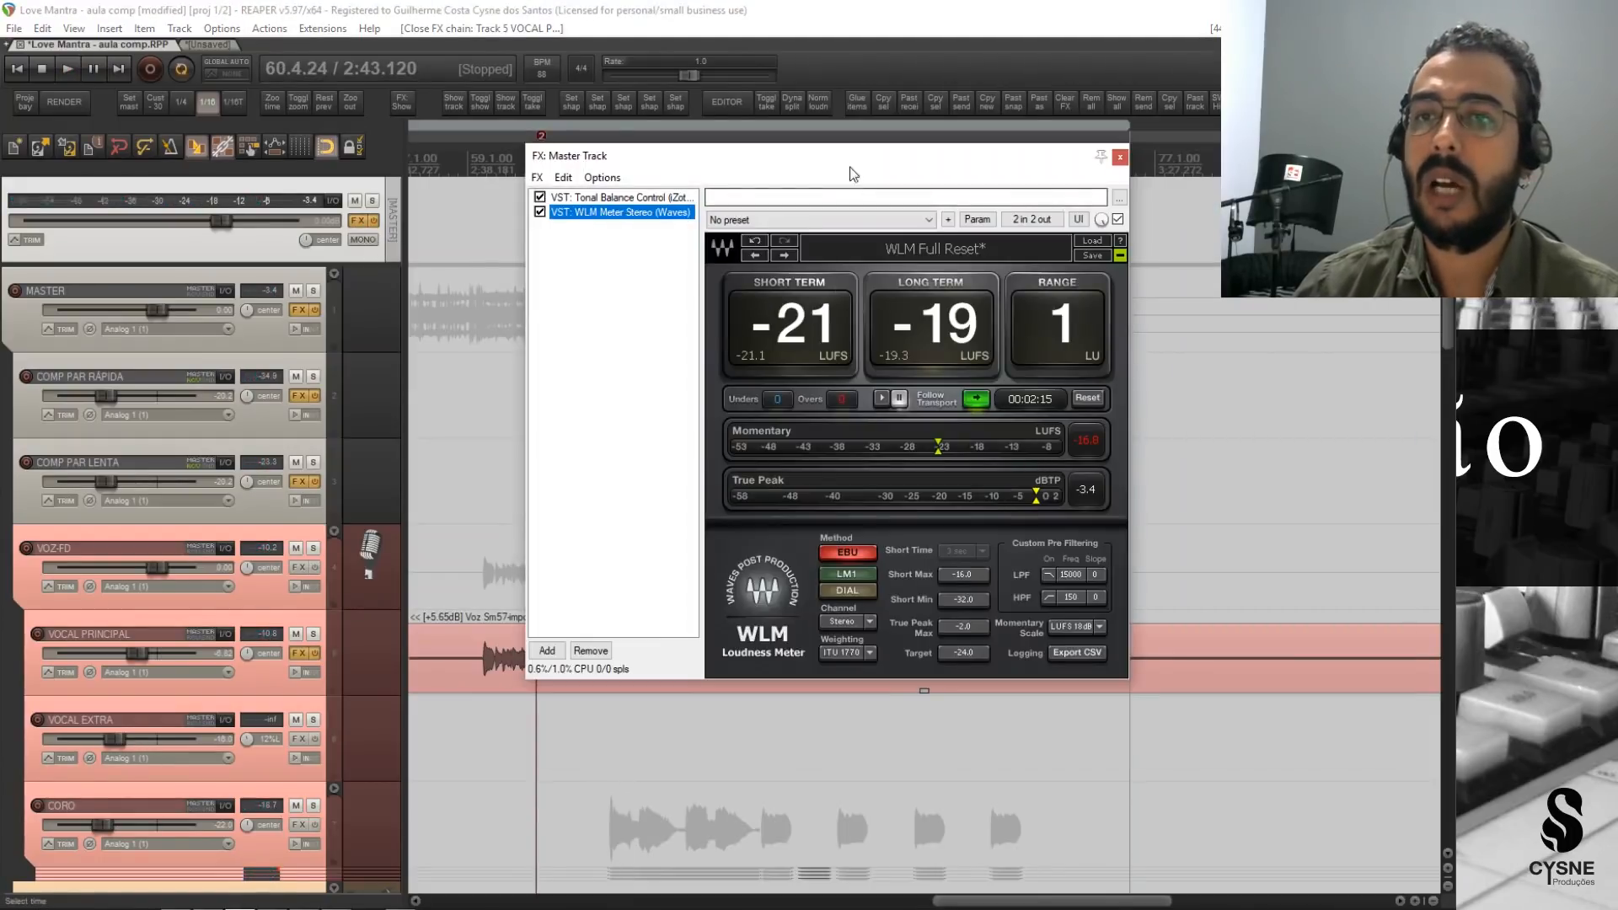
pyautogui.moveTo(863, 158); pyautogui.dragTo(847, 267)
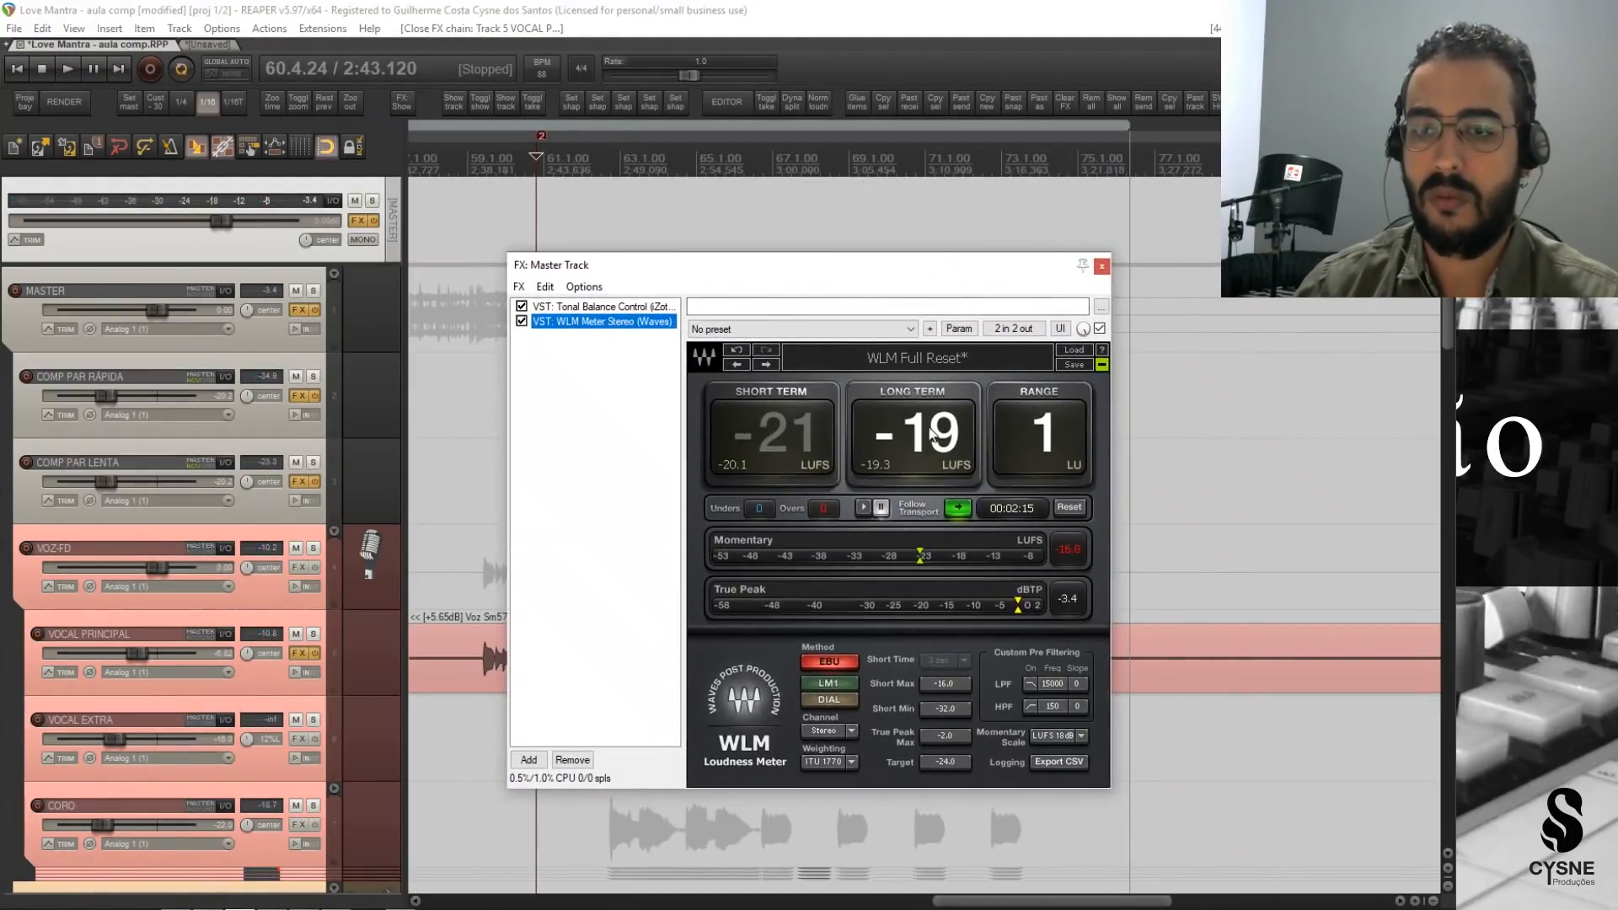
# Reset the WLM Meter, measure the mix's loudness during playback from 2:43.120, and reset the master output's peak reading.
pyautogui.click(1077, 509)
pyautogui.press('space')
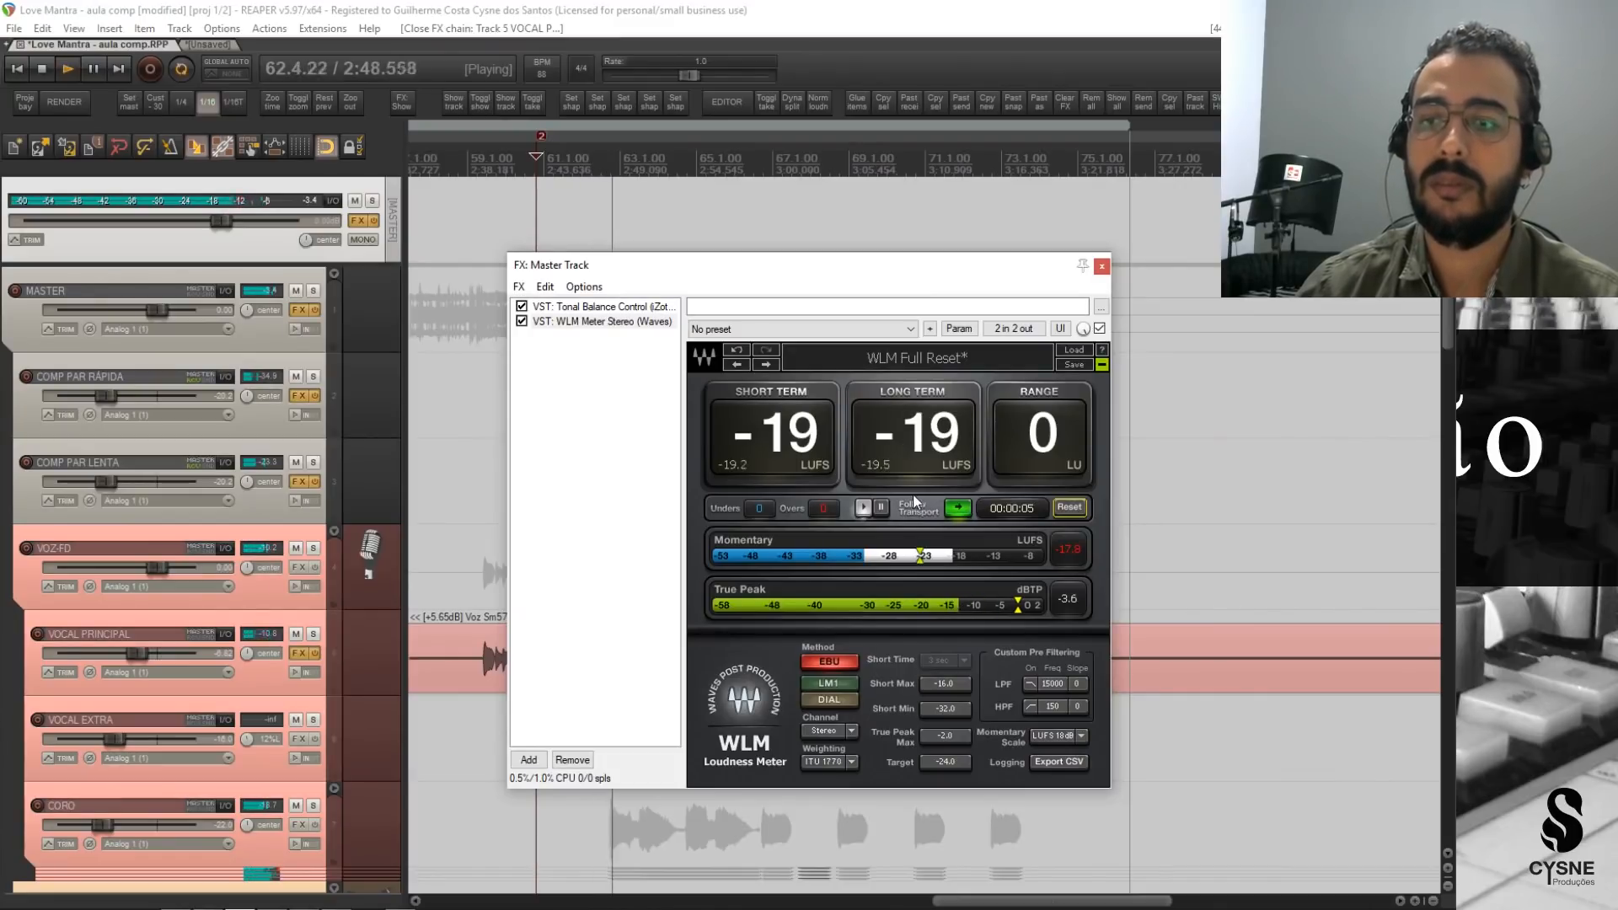
pyautogui.click(312, 202)
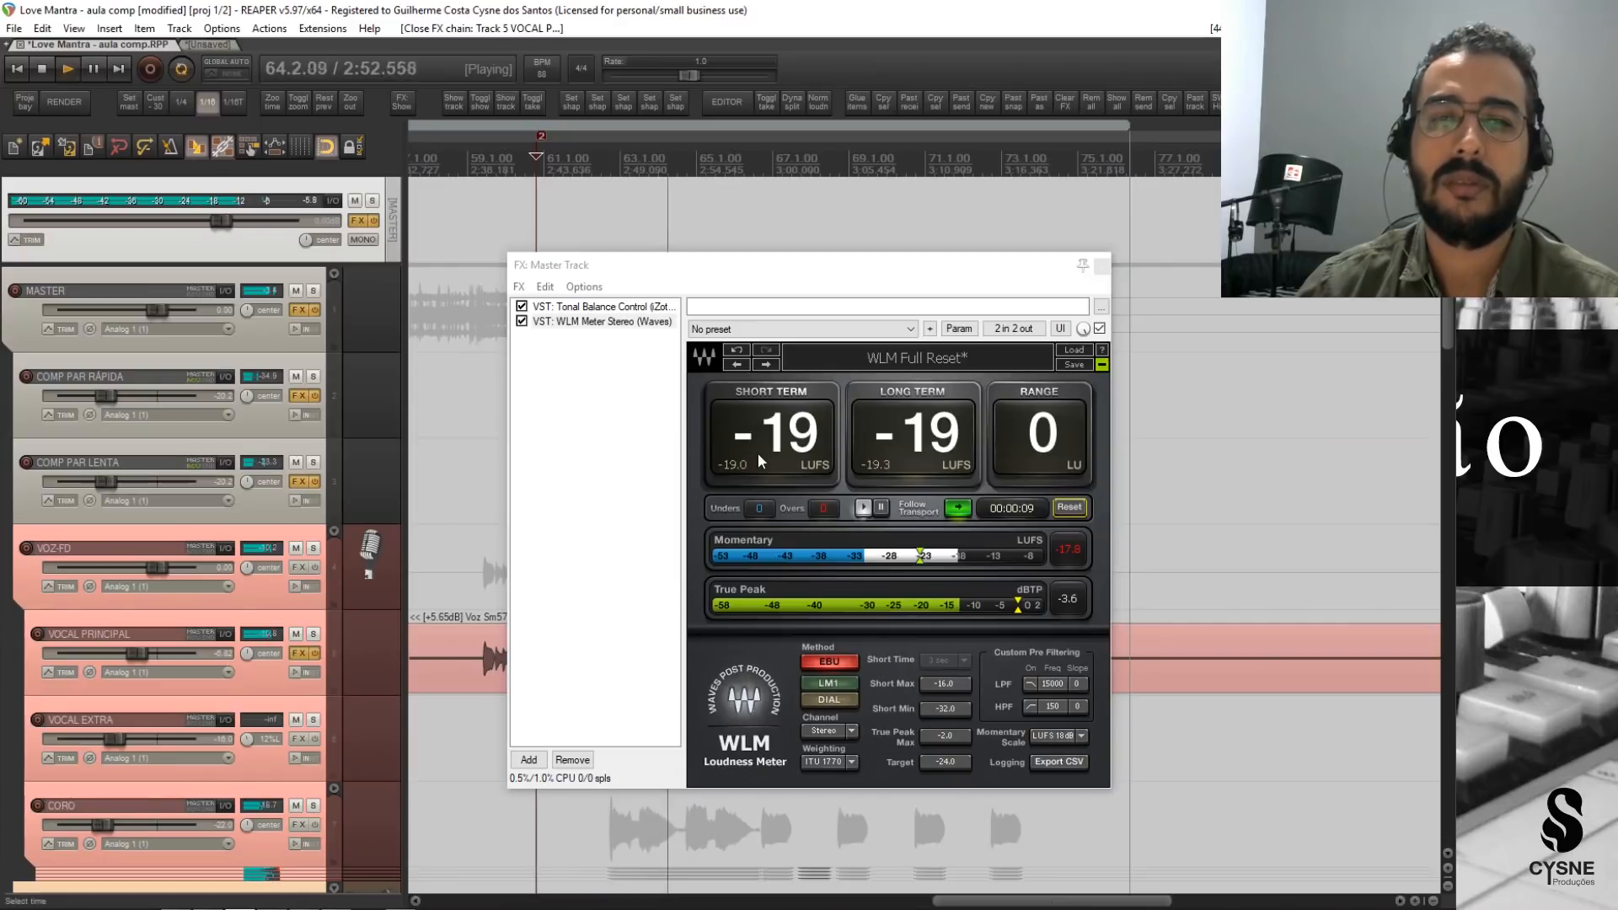
# Stop the loudness measurement, replay briefly from 2:43.120 to watch the master output's peak, and close its FX chain.
pyautogui.press('space')
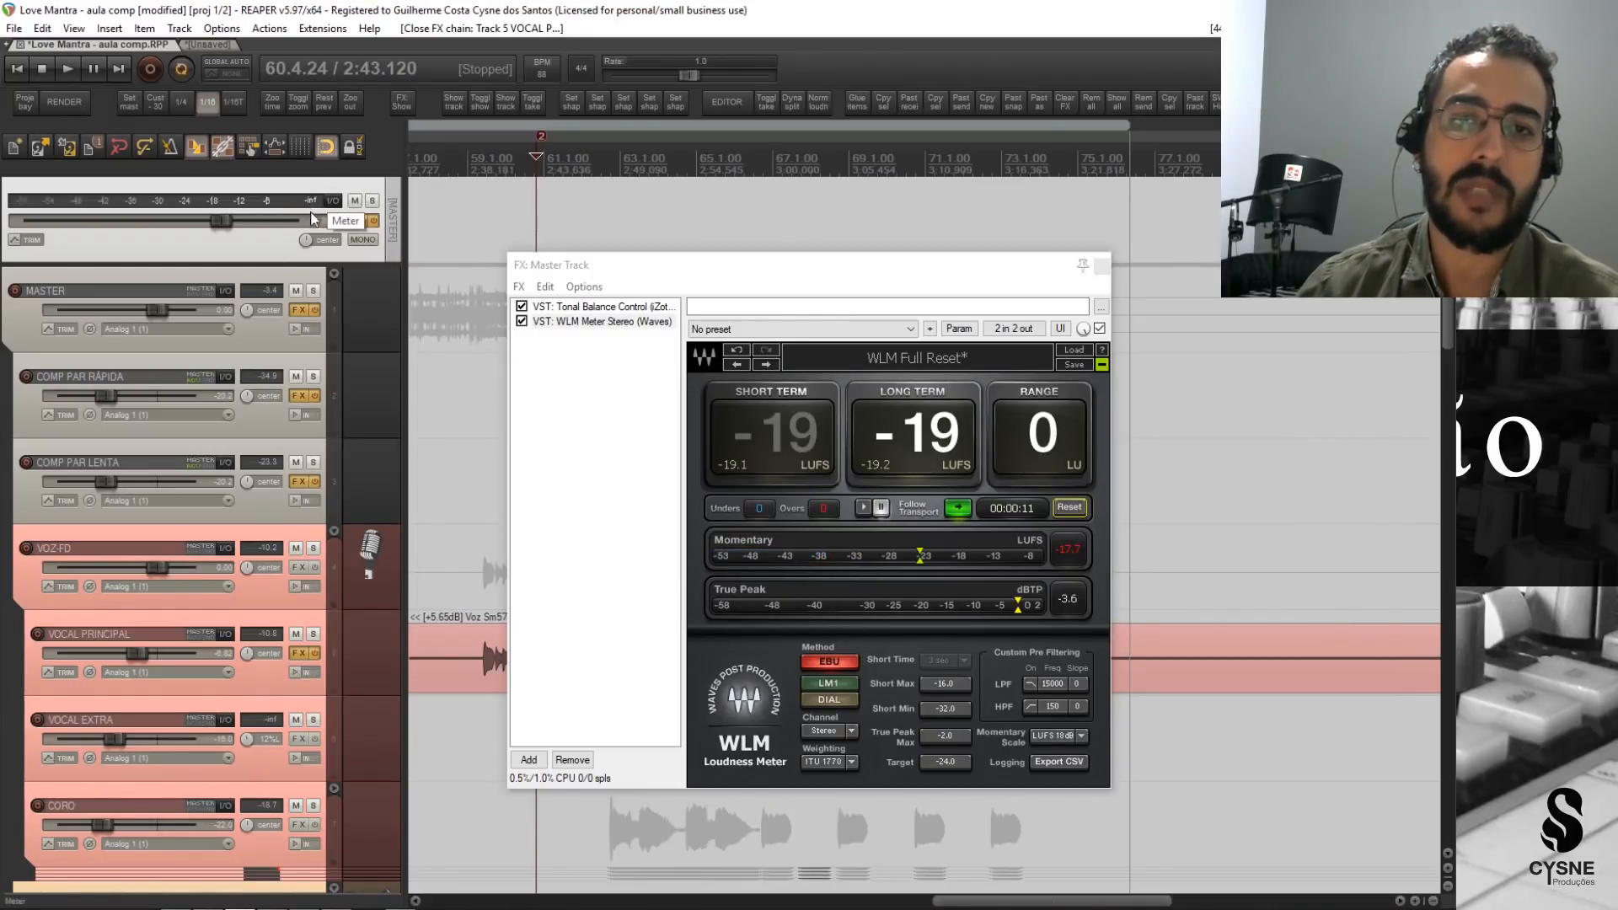
pyautogui.press('space')
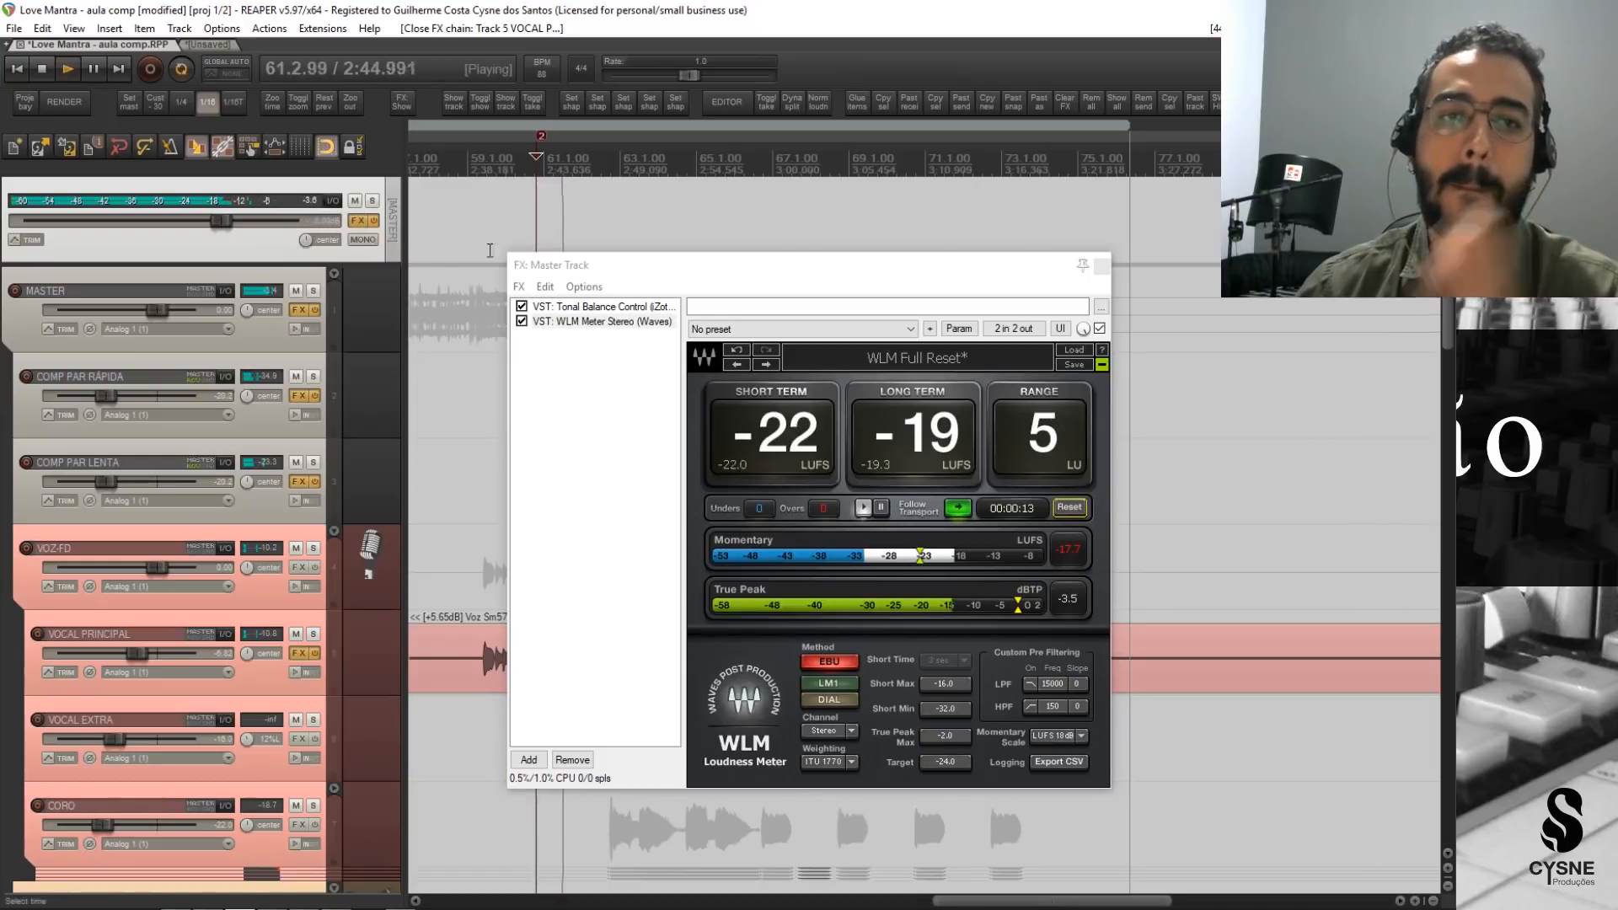
pyautogui.press('space')
pyautogui.click(1103, 265)
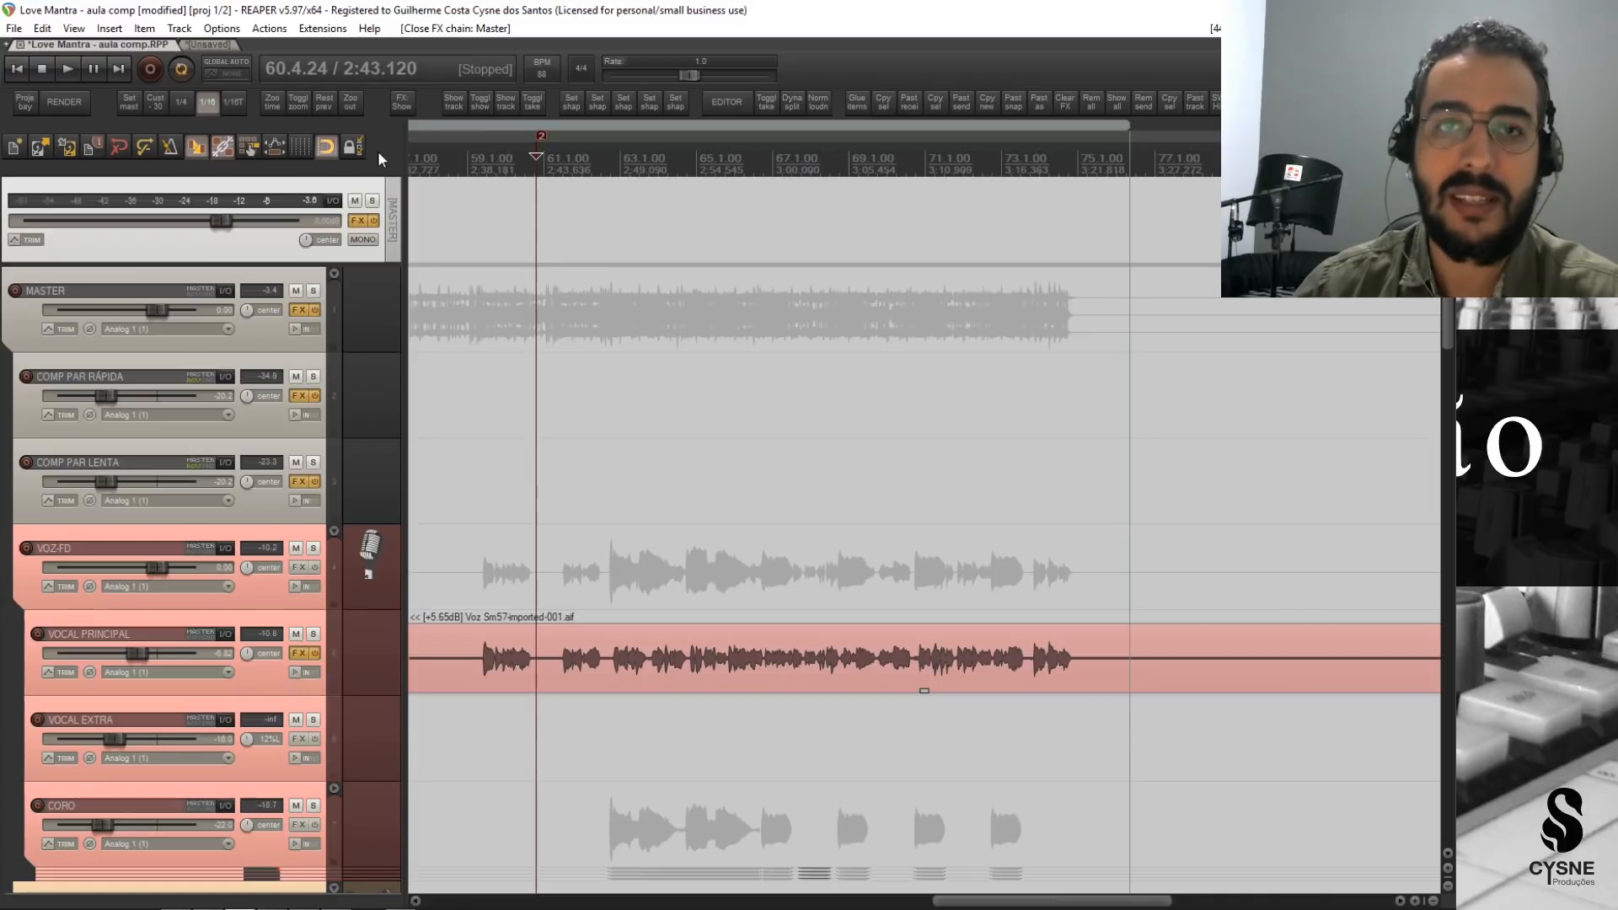
# Show the mixer, watch the master output's level meters during playback from 2:43.120, and hide the mixer.
pyautogui.hotkey('ctrl', 'm')
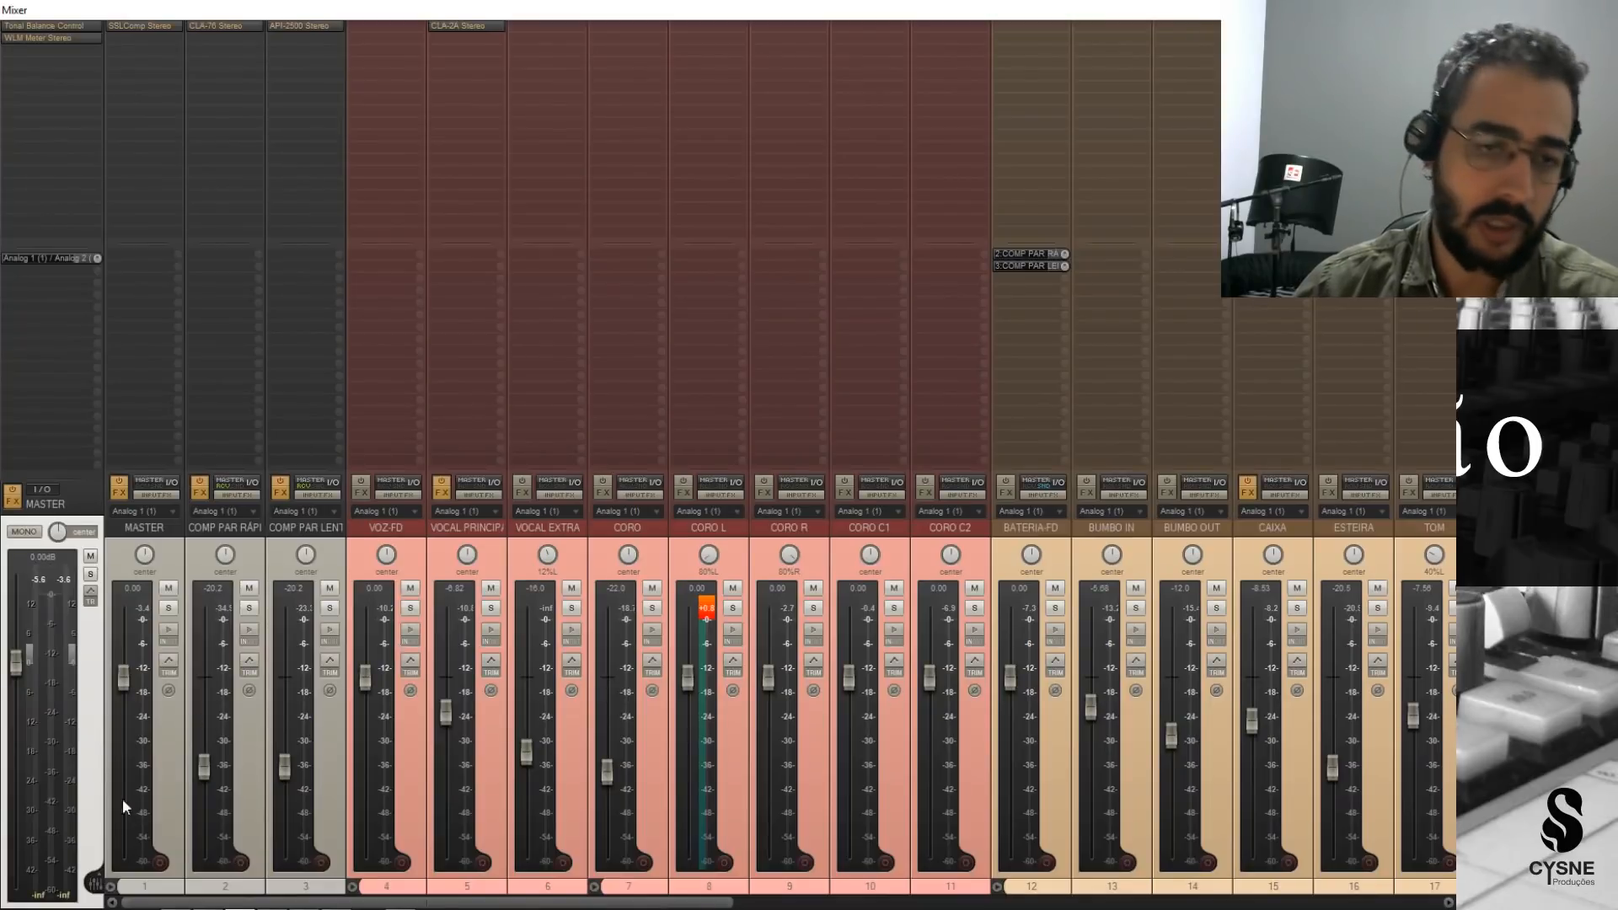
pyautogui.press('space')
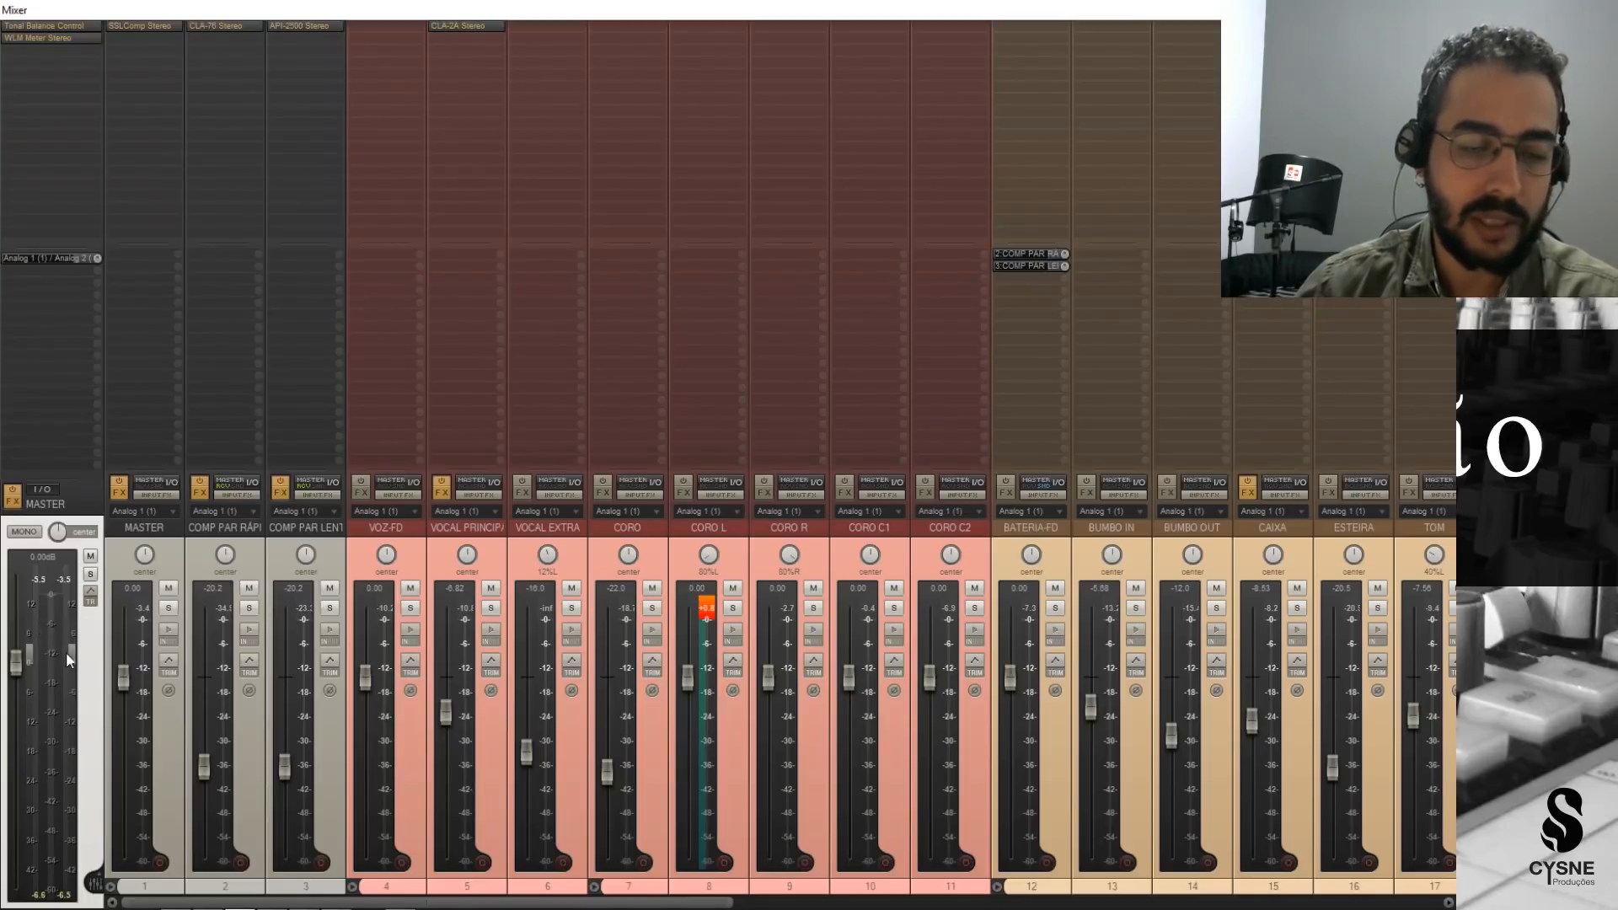
pyautogui.press('space')
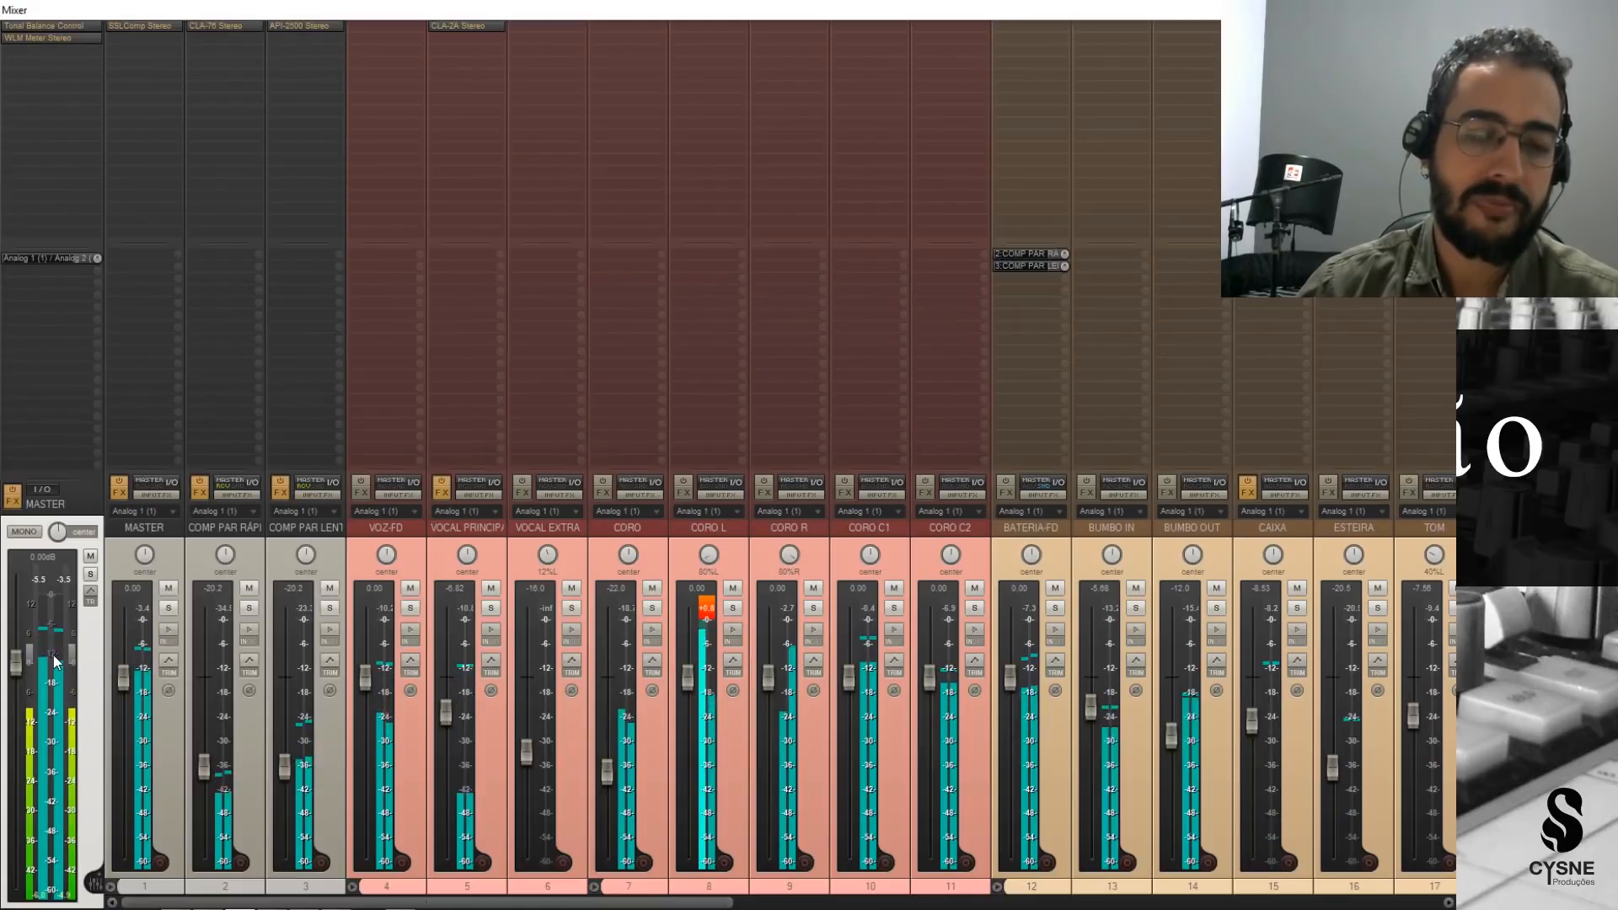
pyautogui.press('space')
pyautogui.hotkey('ctrl', 'm')
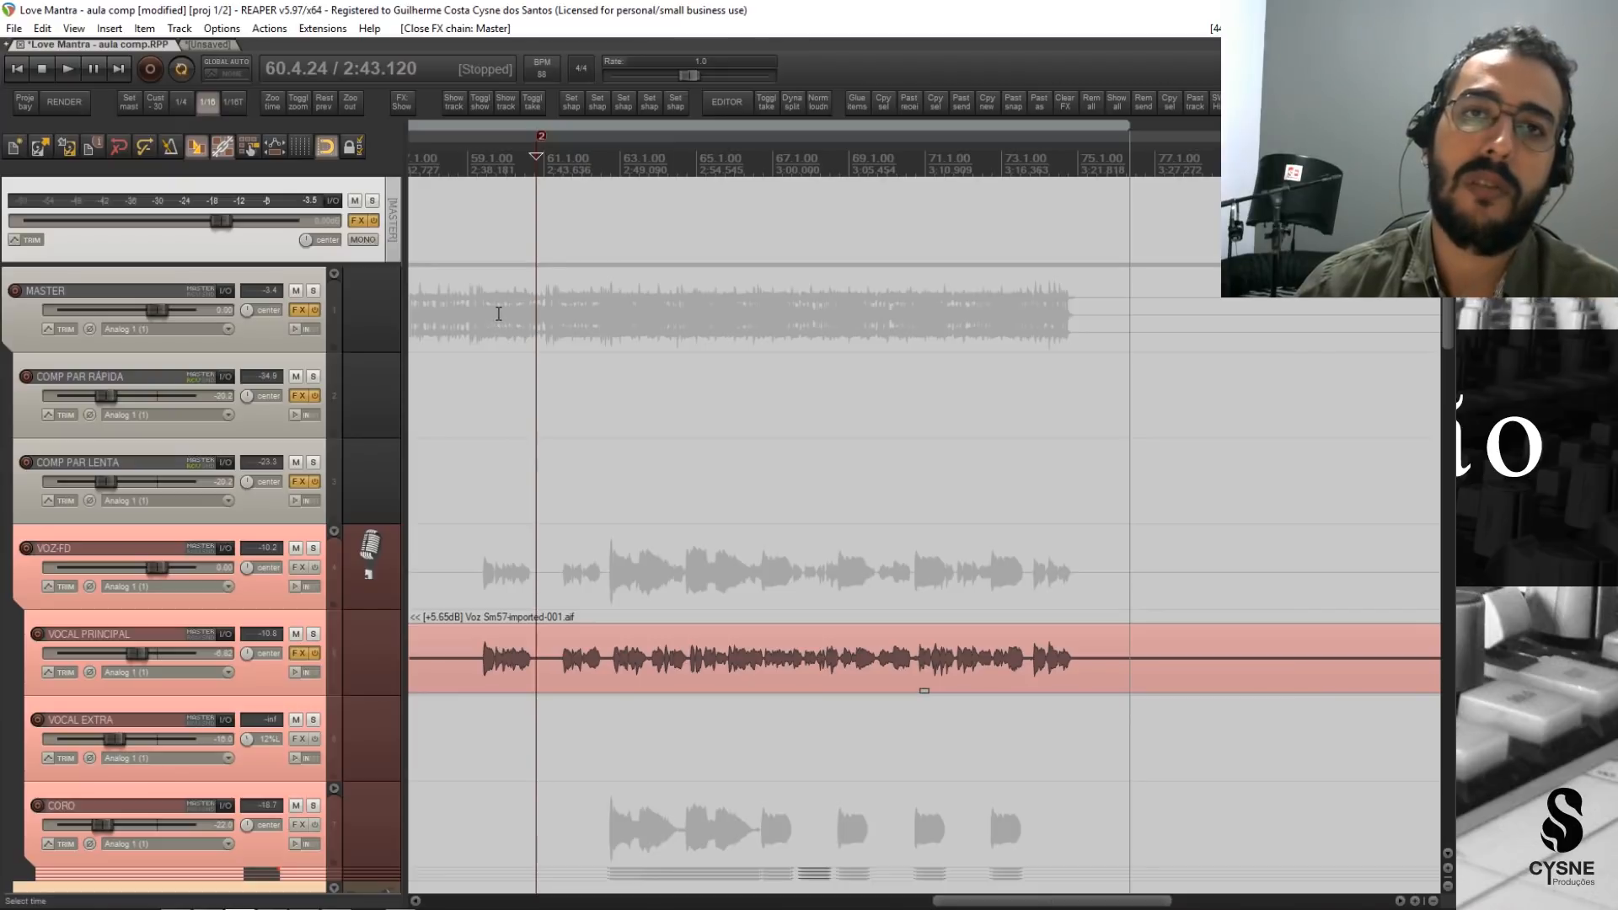
# Examine the mix's frequency curve in the master output's Tonal Balance Control during playback, and close the FX chain.
pyautogui.click(357, 220)
pyautogui.click(620, 307)
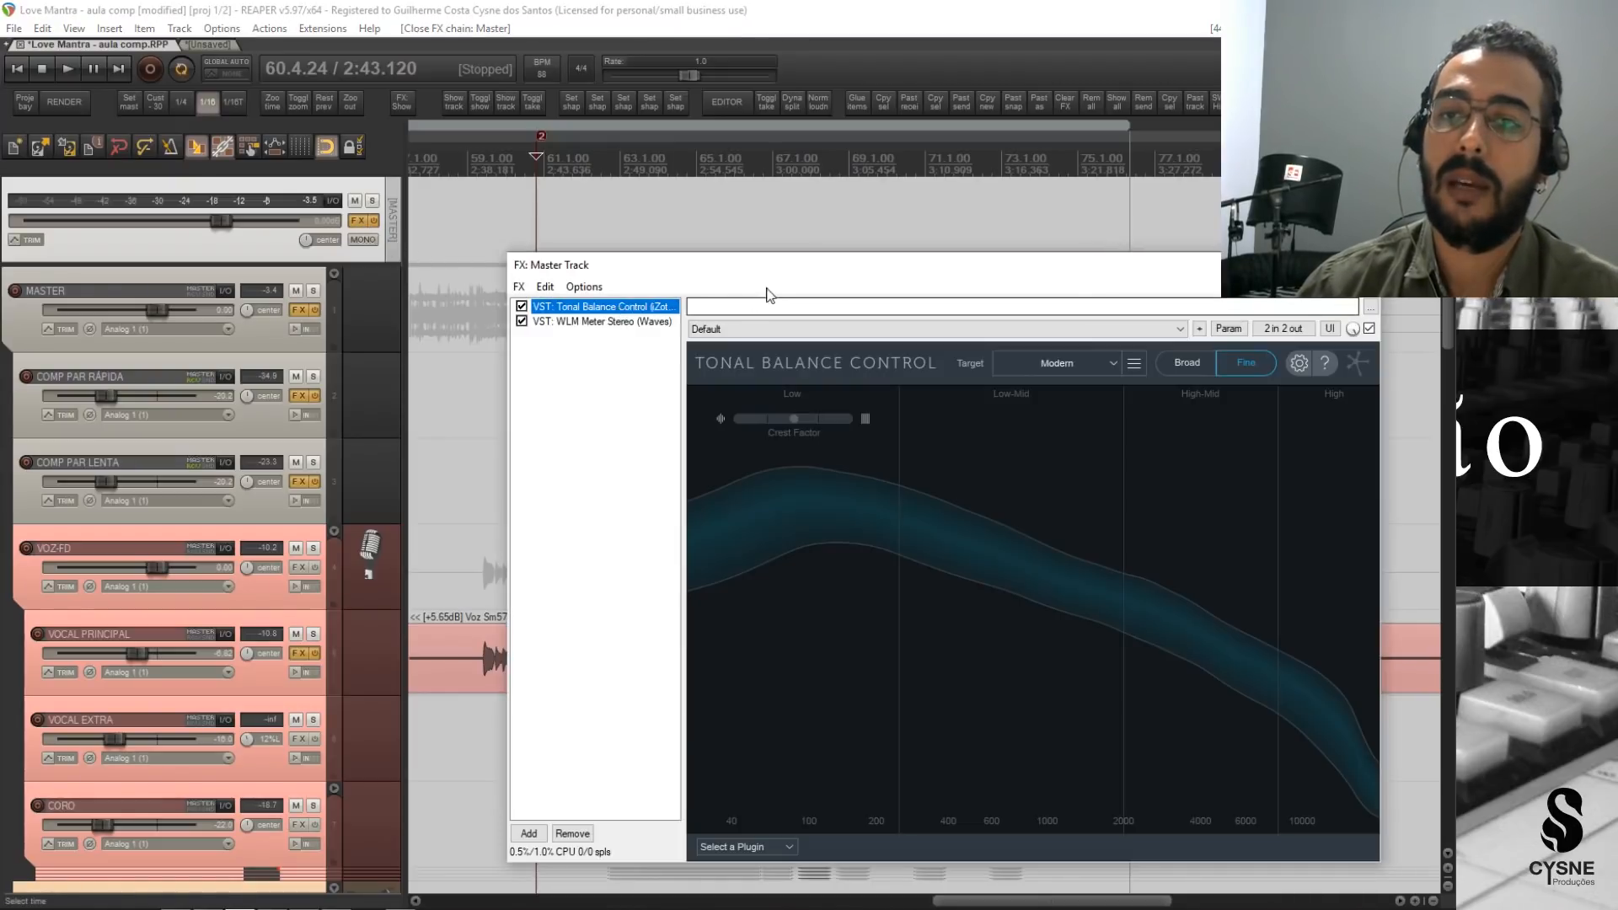
pyautogui.moveTo(856, 272); pyautogui.dragTo(796, 237)
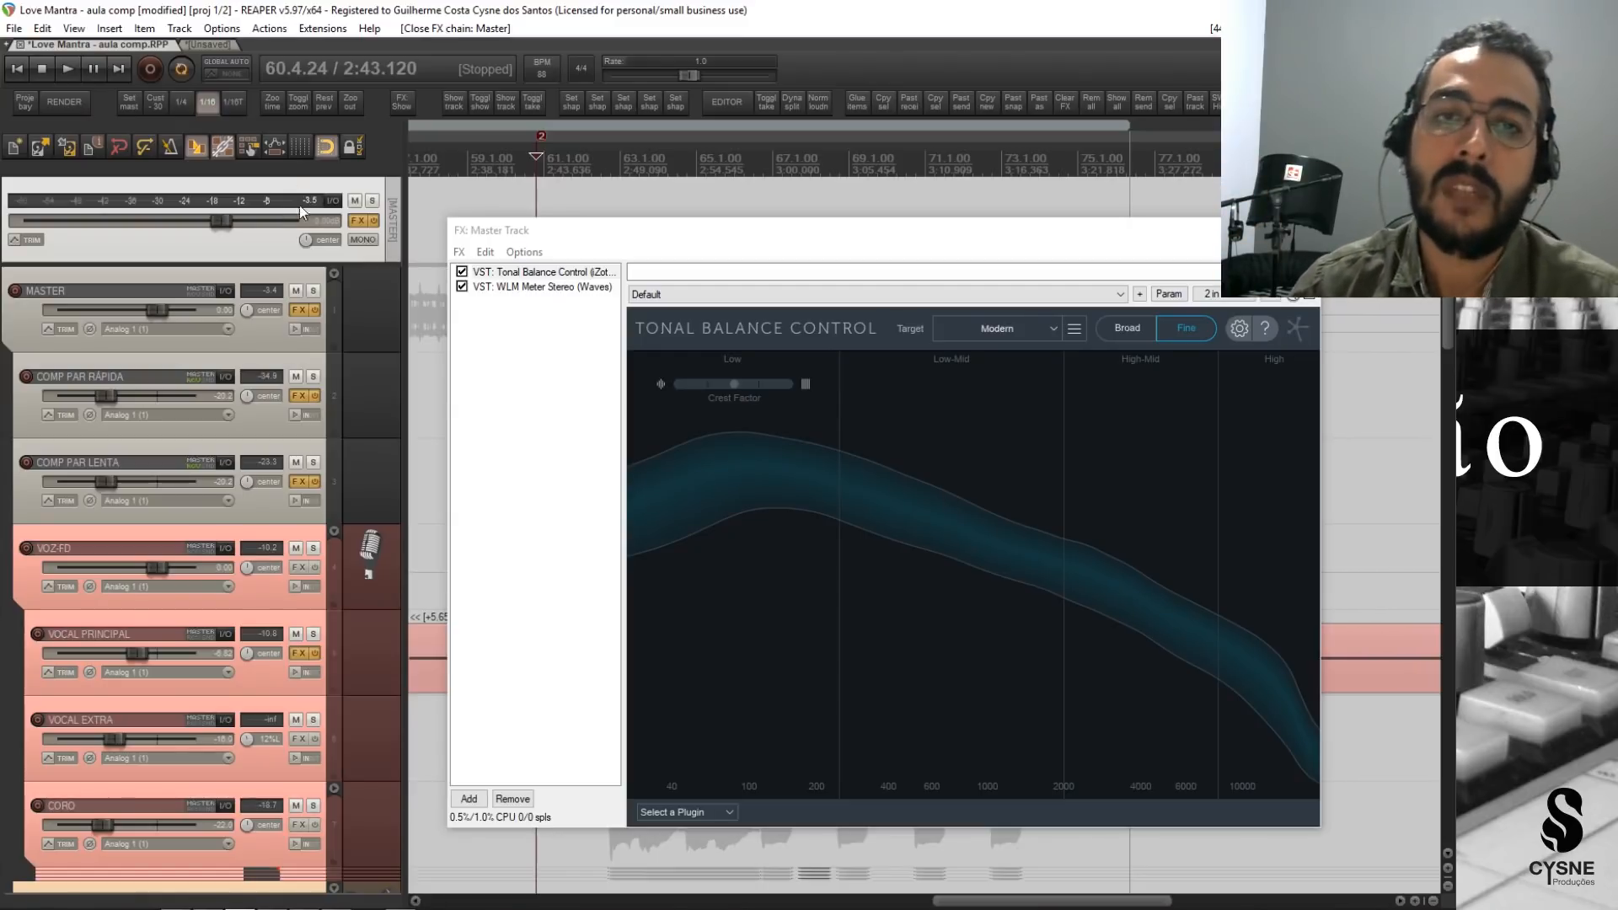
pyautogui.press('space')
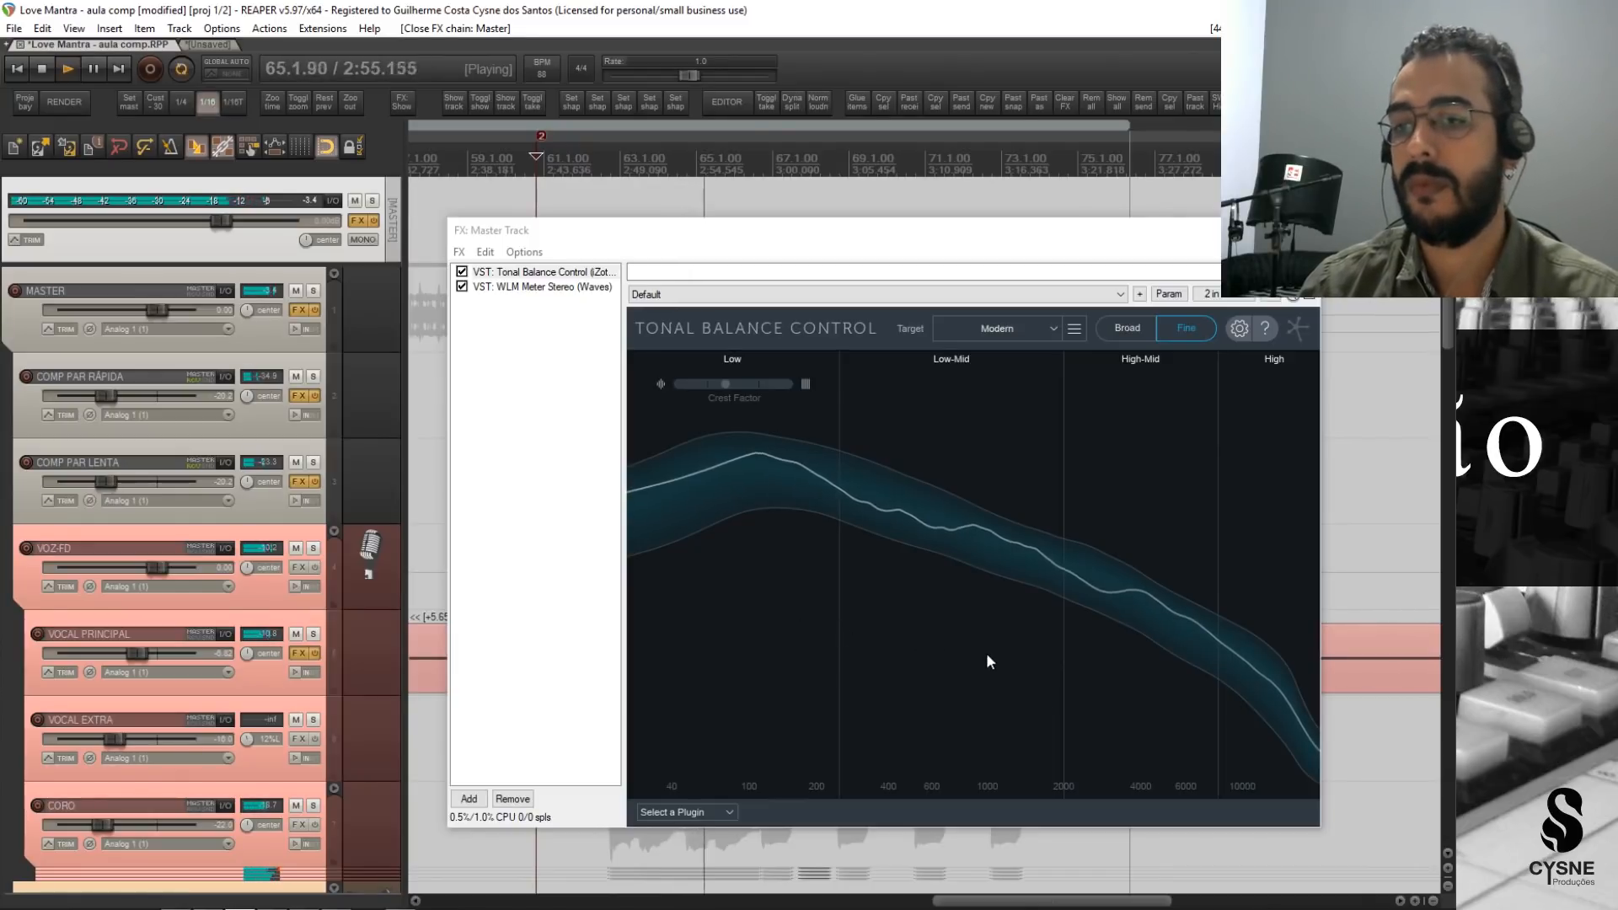
pyautogui.press('space')
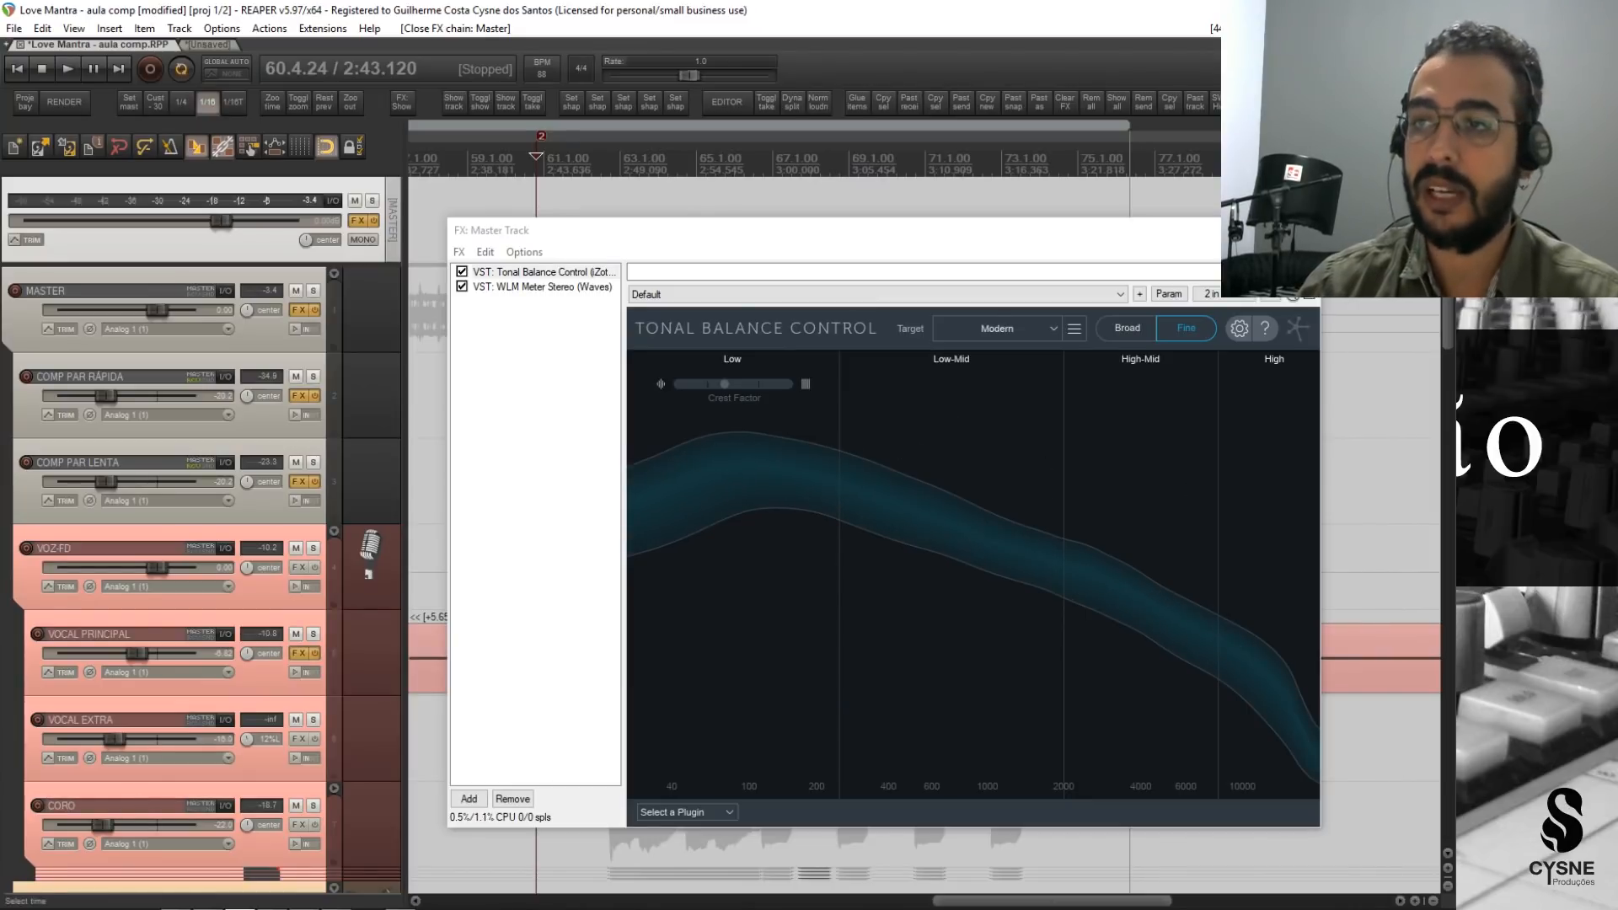
pyautogui.click(1303, 230)
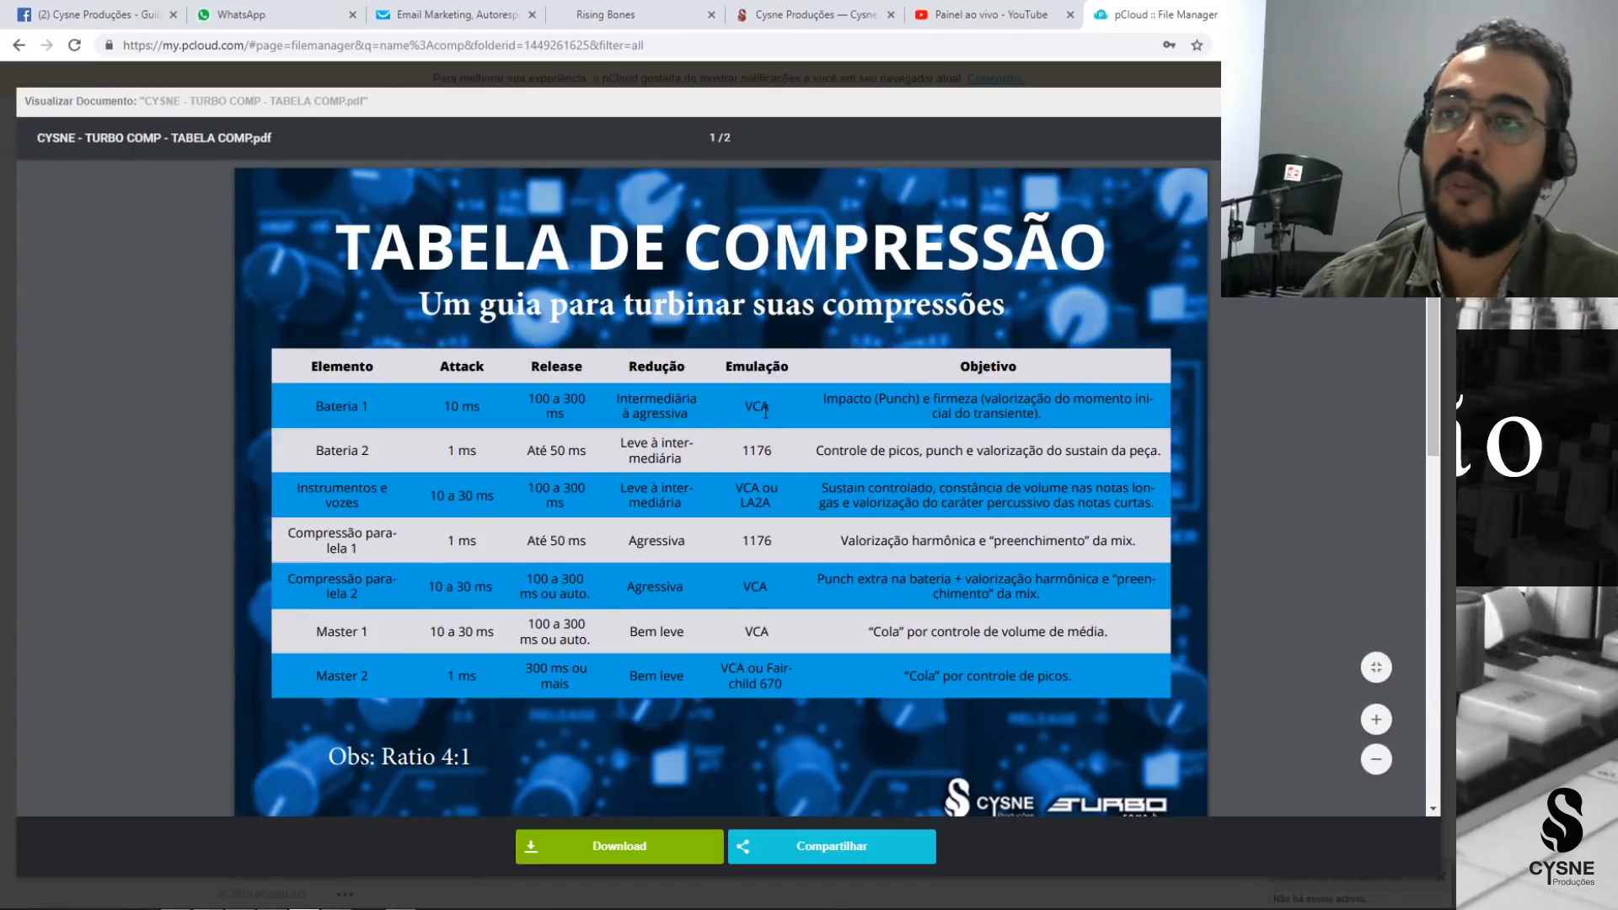
# Switch from the compression table in the browser to REAPER, and show the CAIXA track's FX chain fully on screen.
pyautogui.moveTo(406, 909)
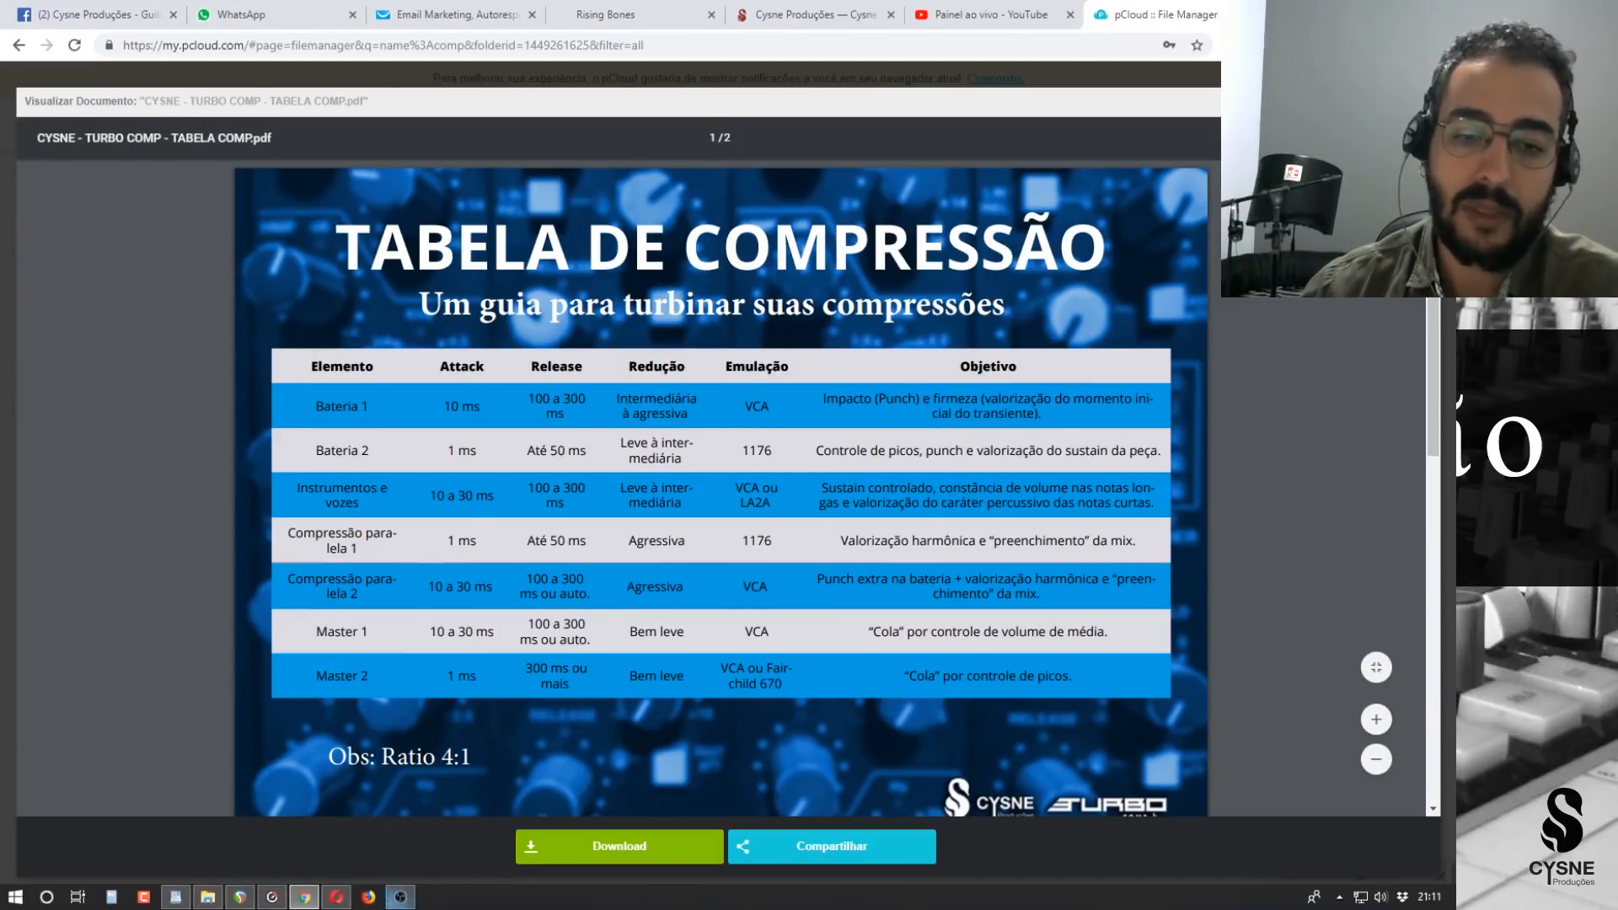
pyautogui.moveTo(333, 903)
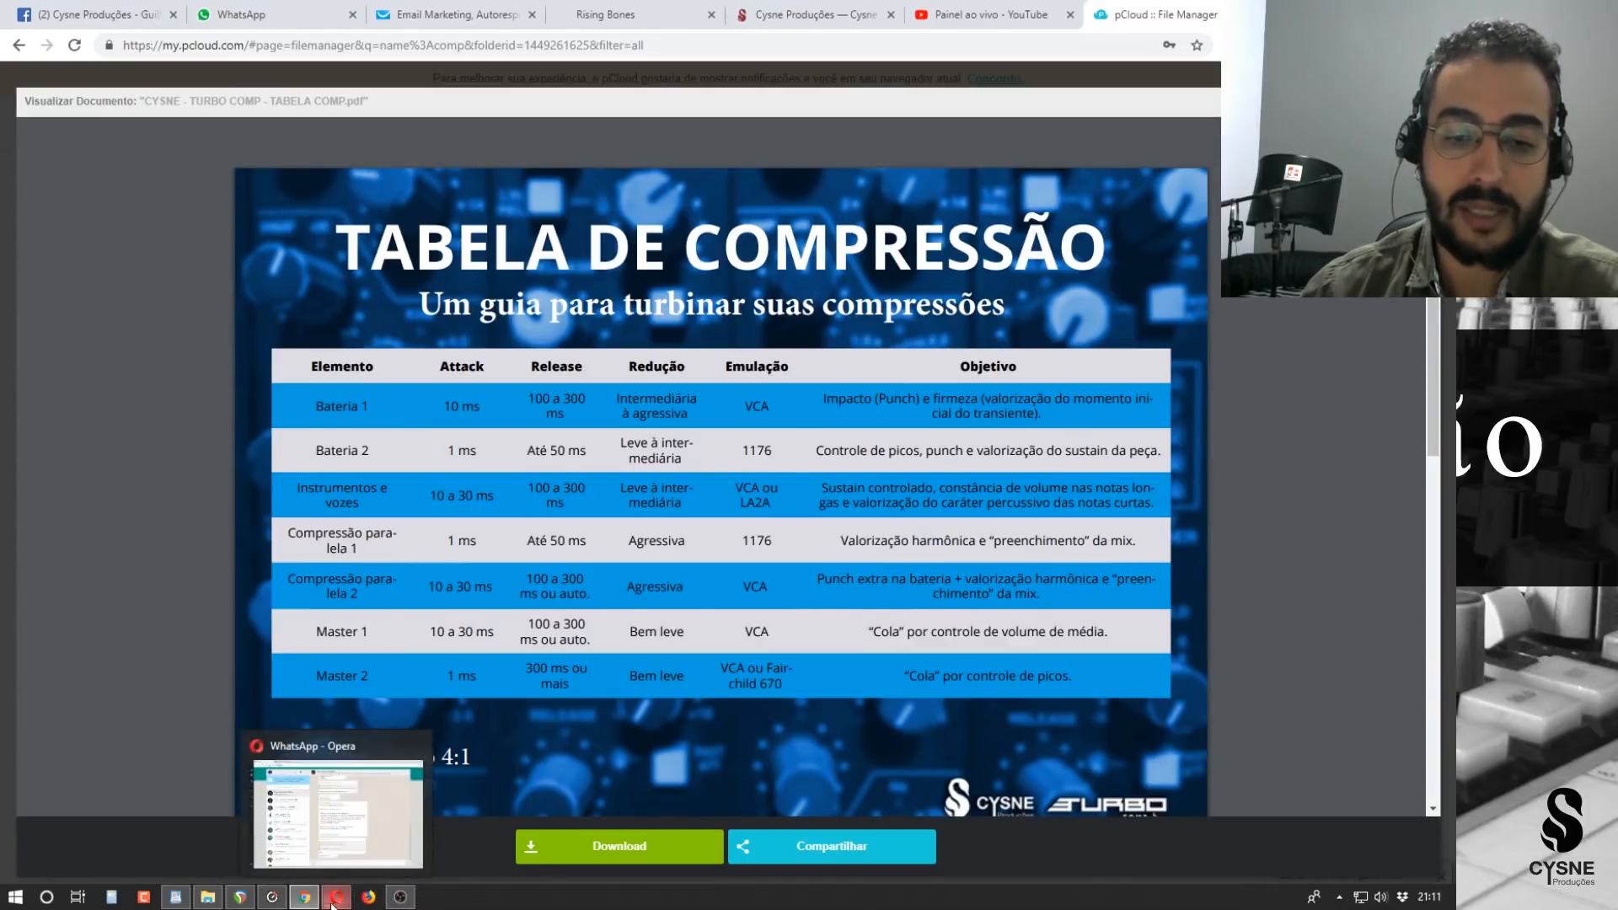
pyautogui.moveTo(272, 906)
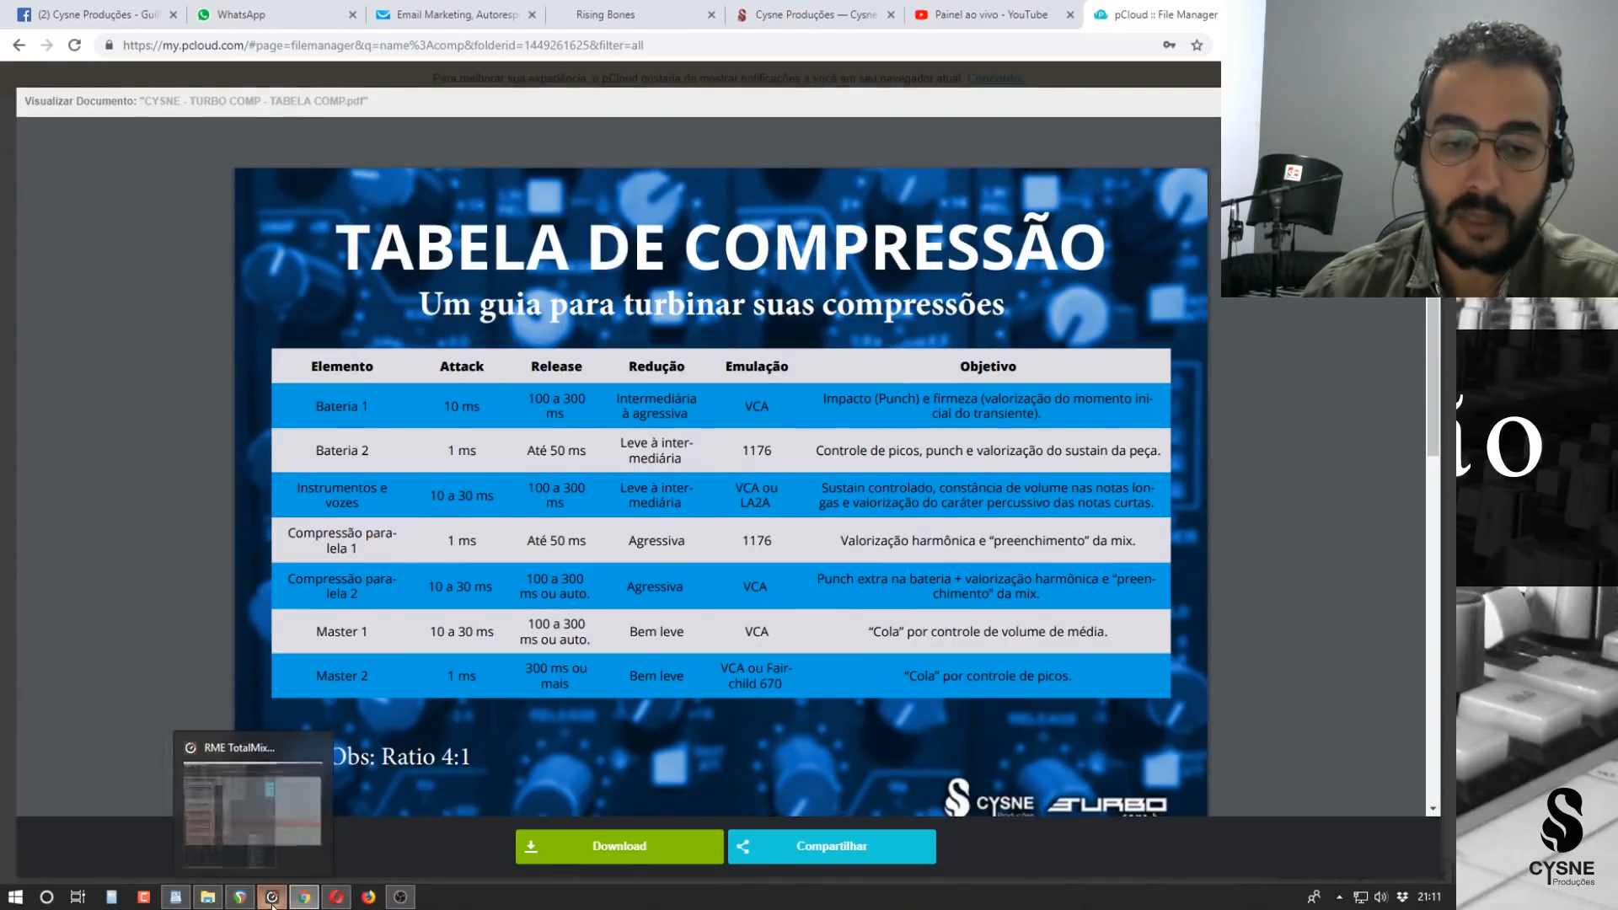
pyautogui.click(245, 899)
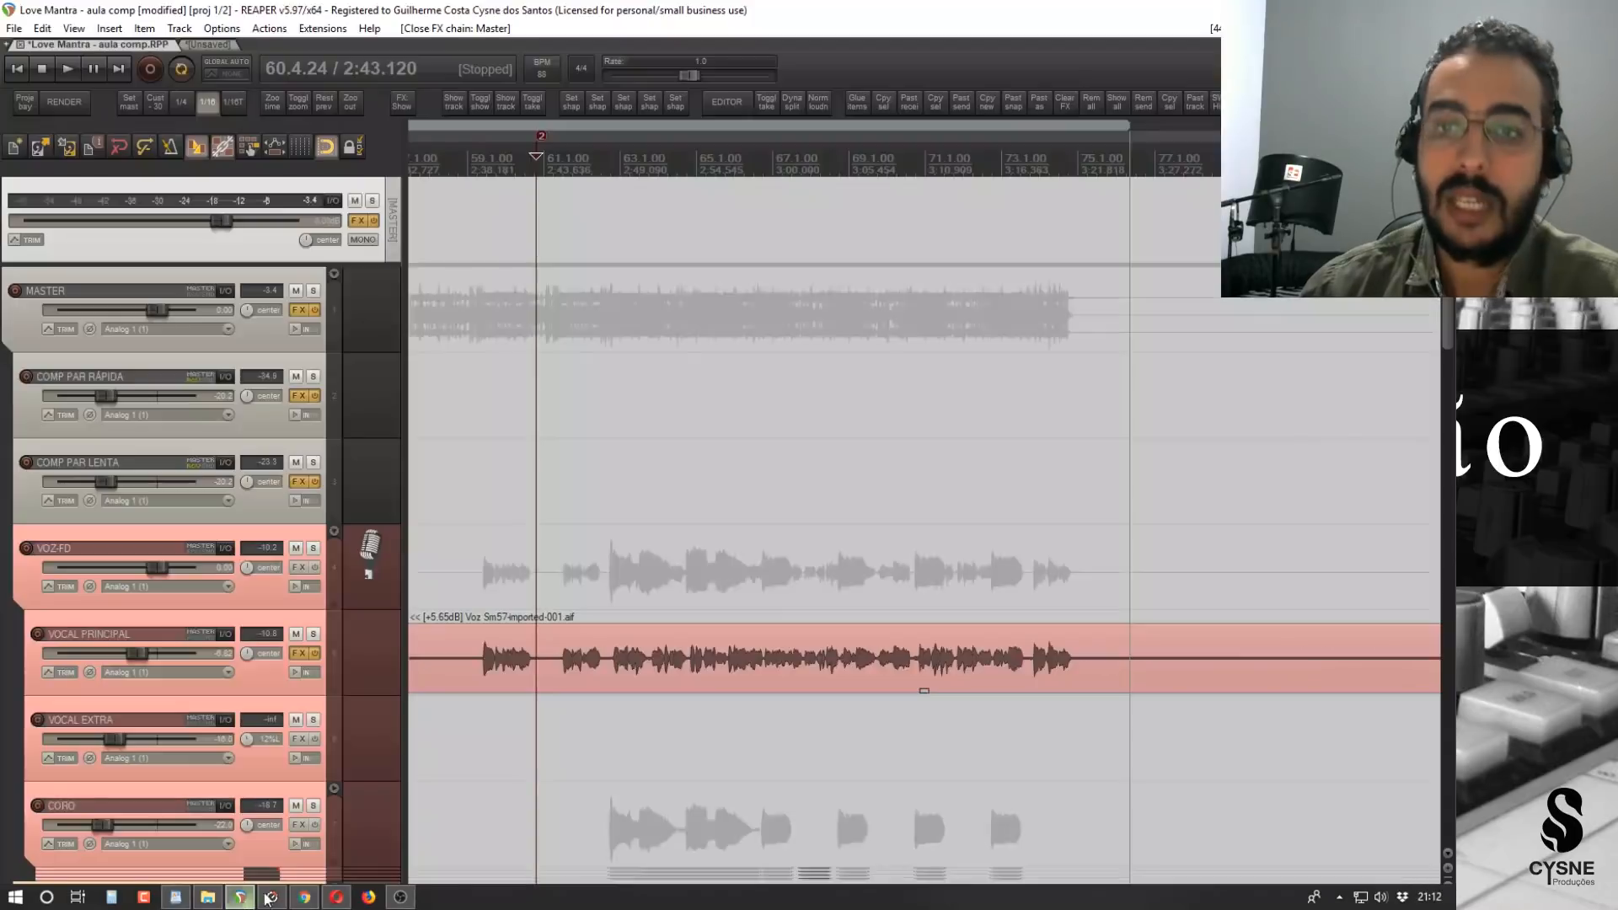
pyautogui.scroll(-5, 226, 614)
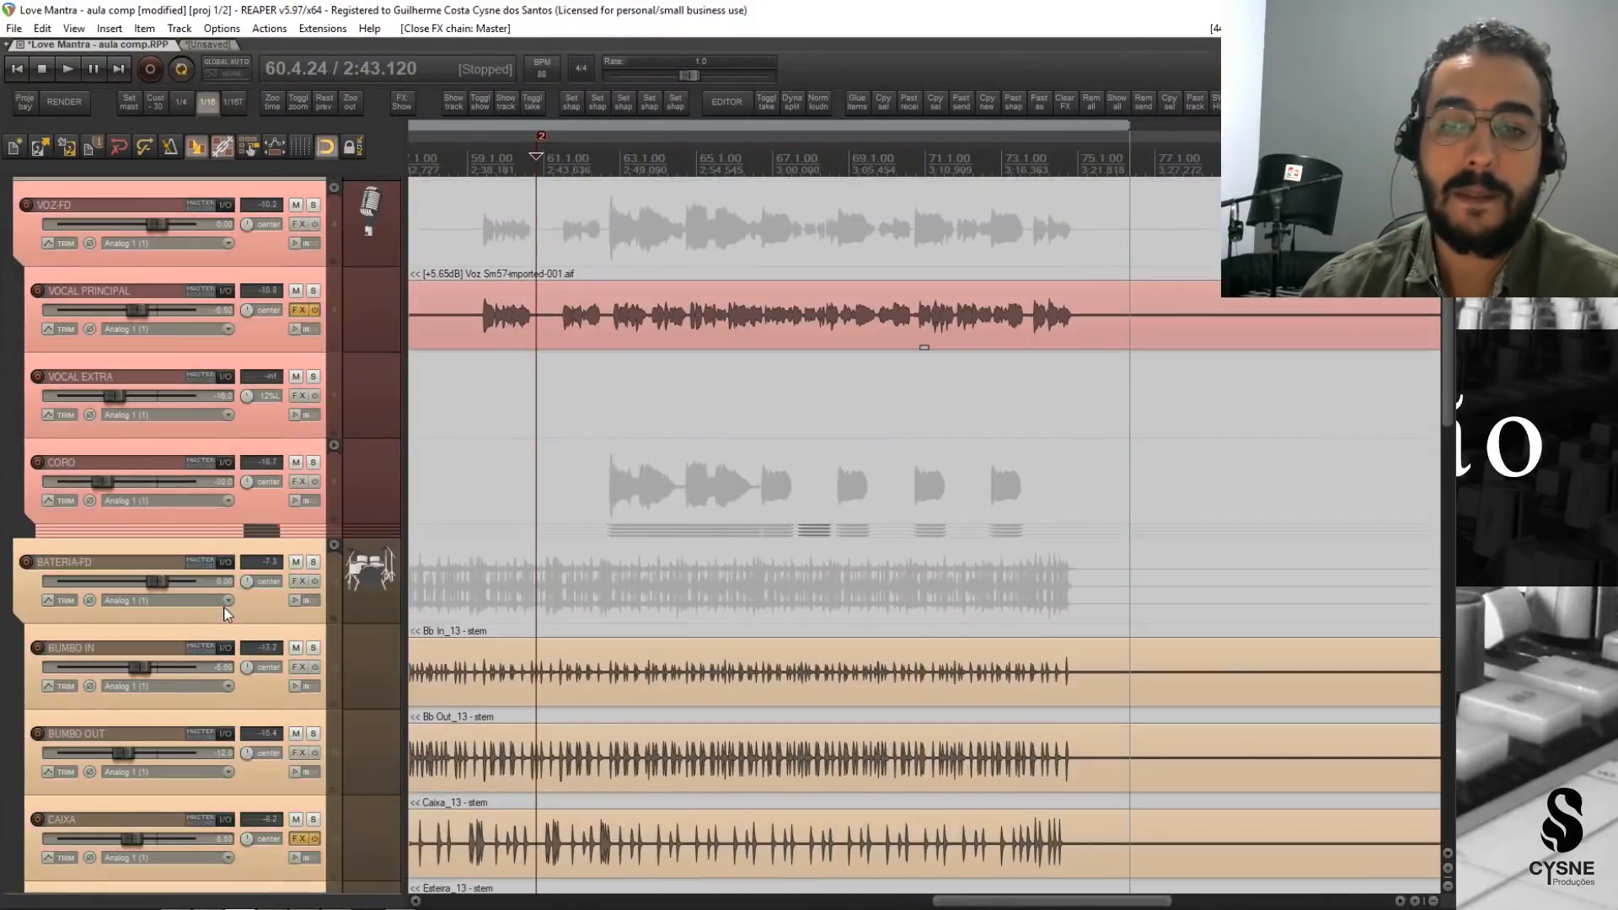
pyautogui.scroll(-5, 226, 613)
pyautogui.click(289, 505)
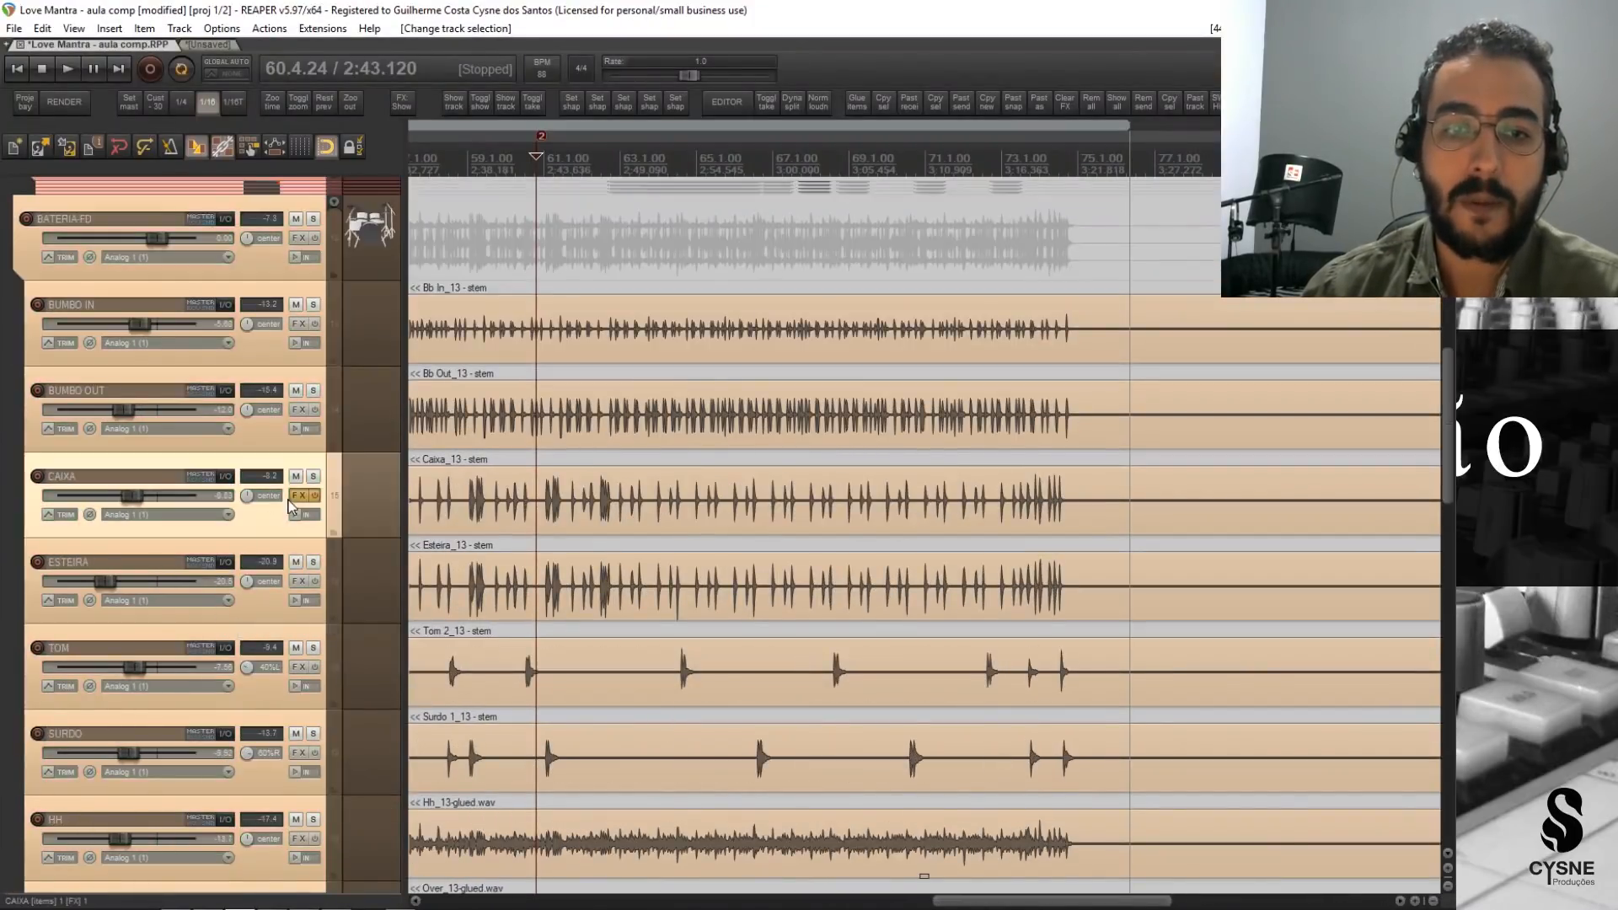
pyautogui.click(291, 498)
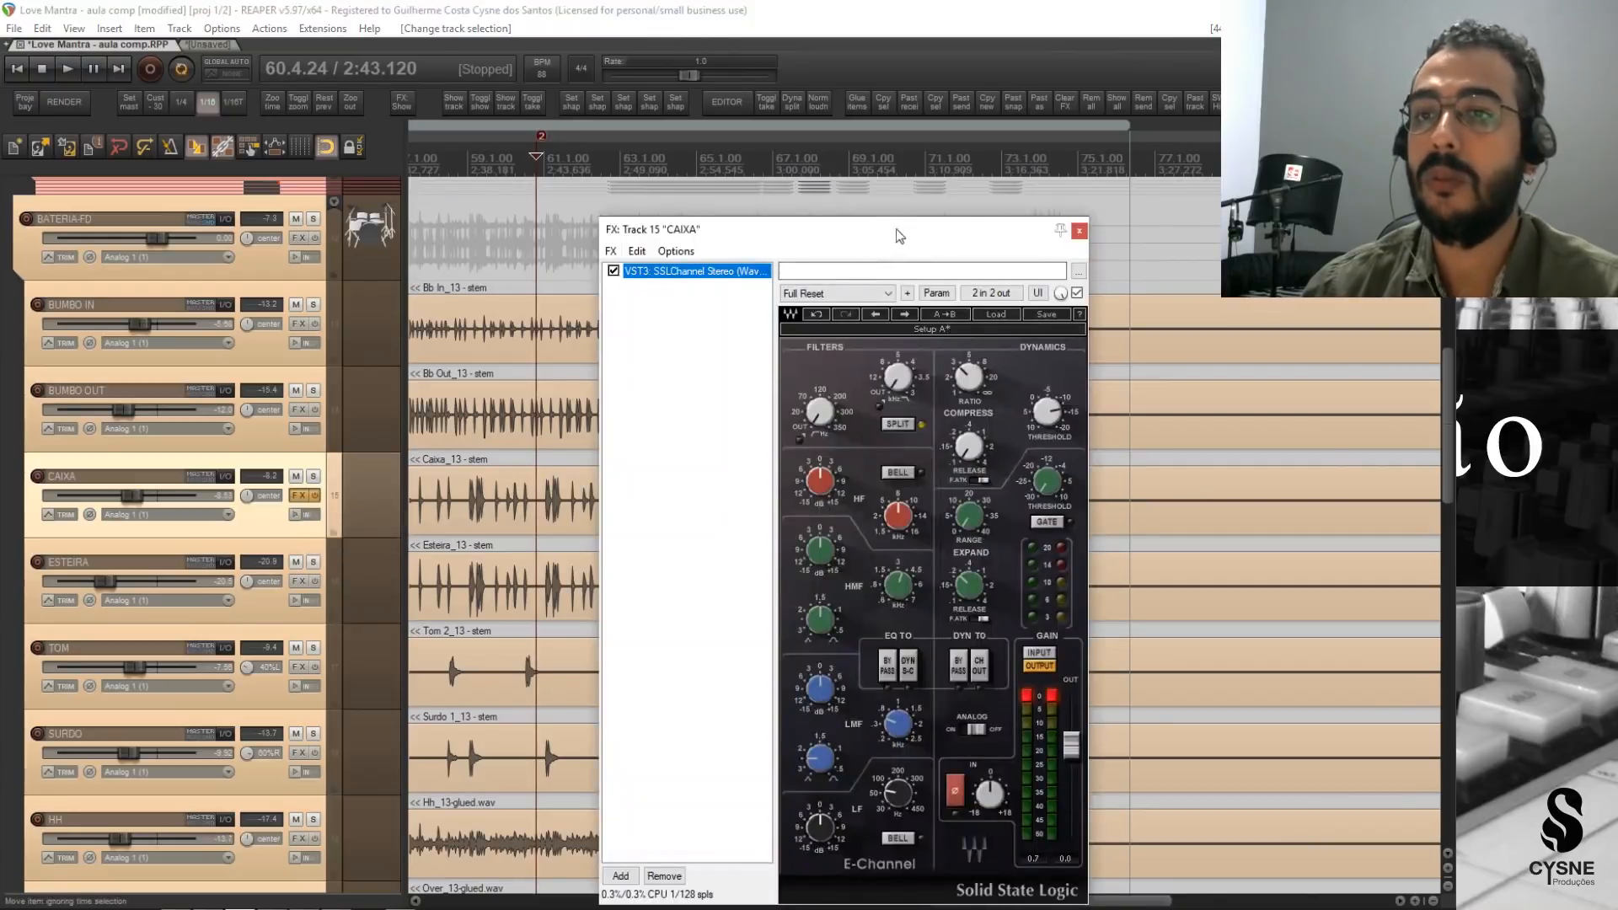
pyautogui.moveTo(897, 229); pyautogui.dragTo(919, 160)
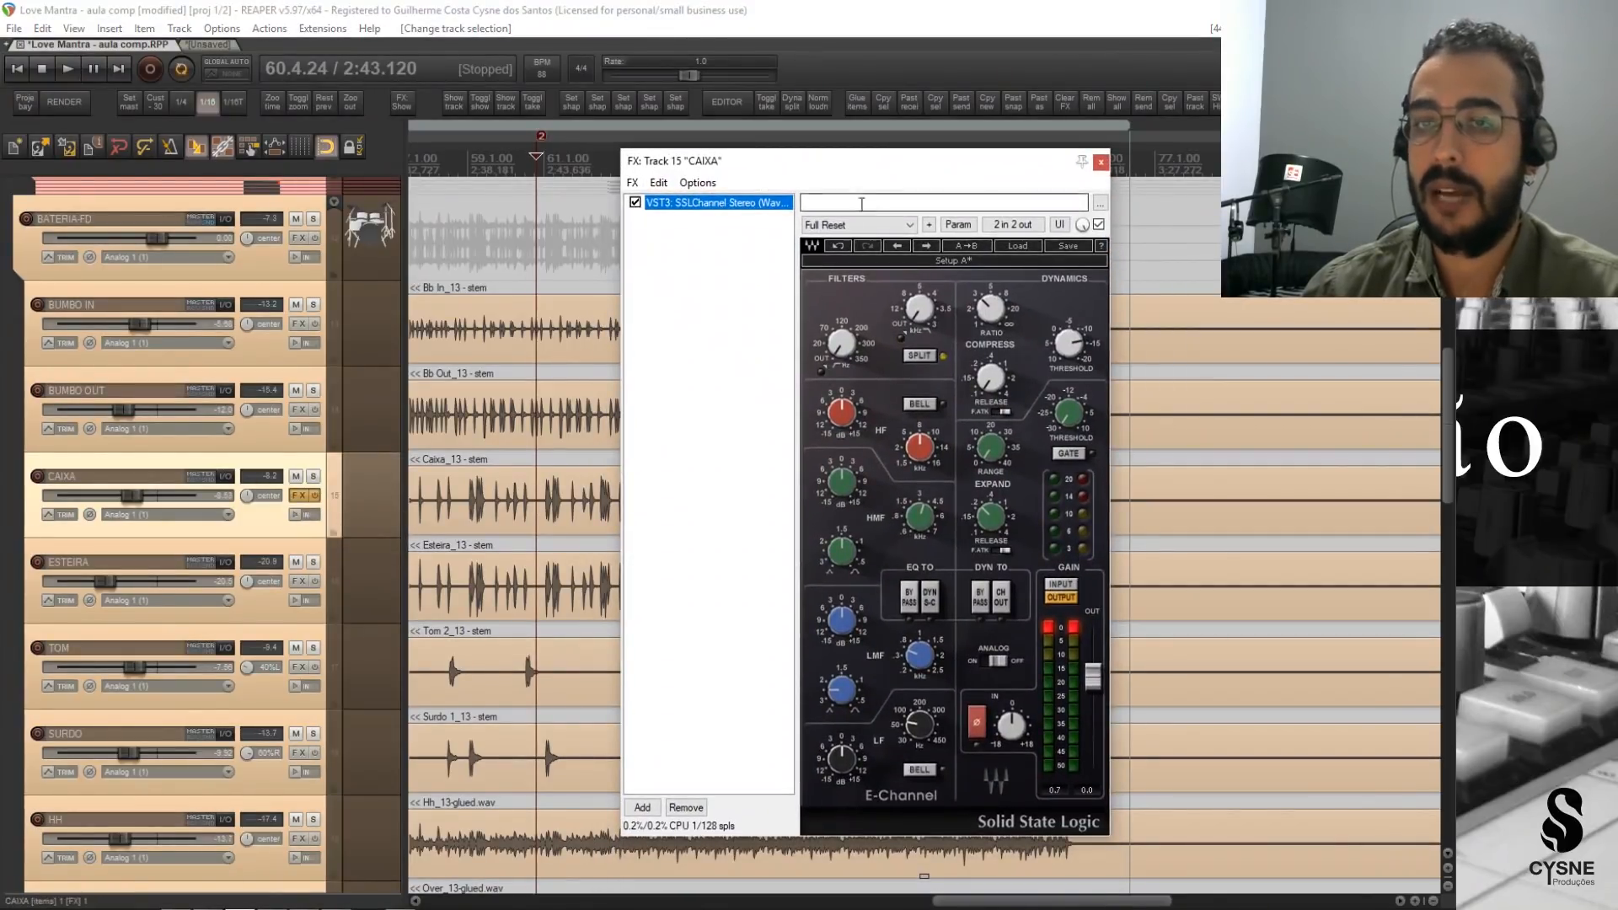
# Bypass the existing SSLChannel on CAIXA and add a second VST3 SSLChannel Stereo (Waves) to its FX chain.
pyautogui.click(634, 202)
pyautogui.click(642, 807)
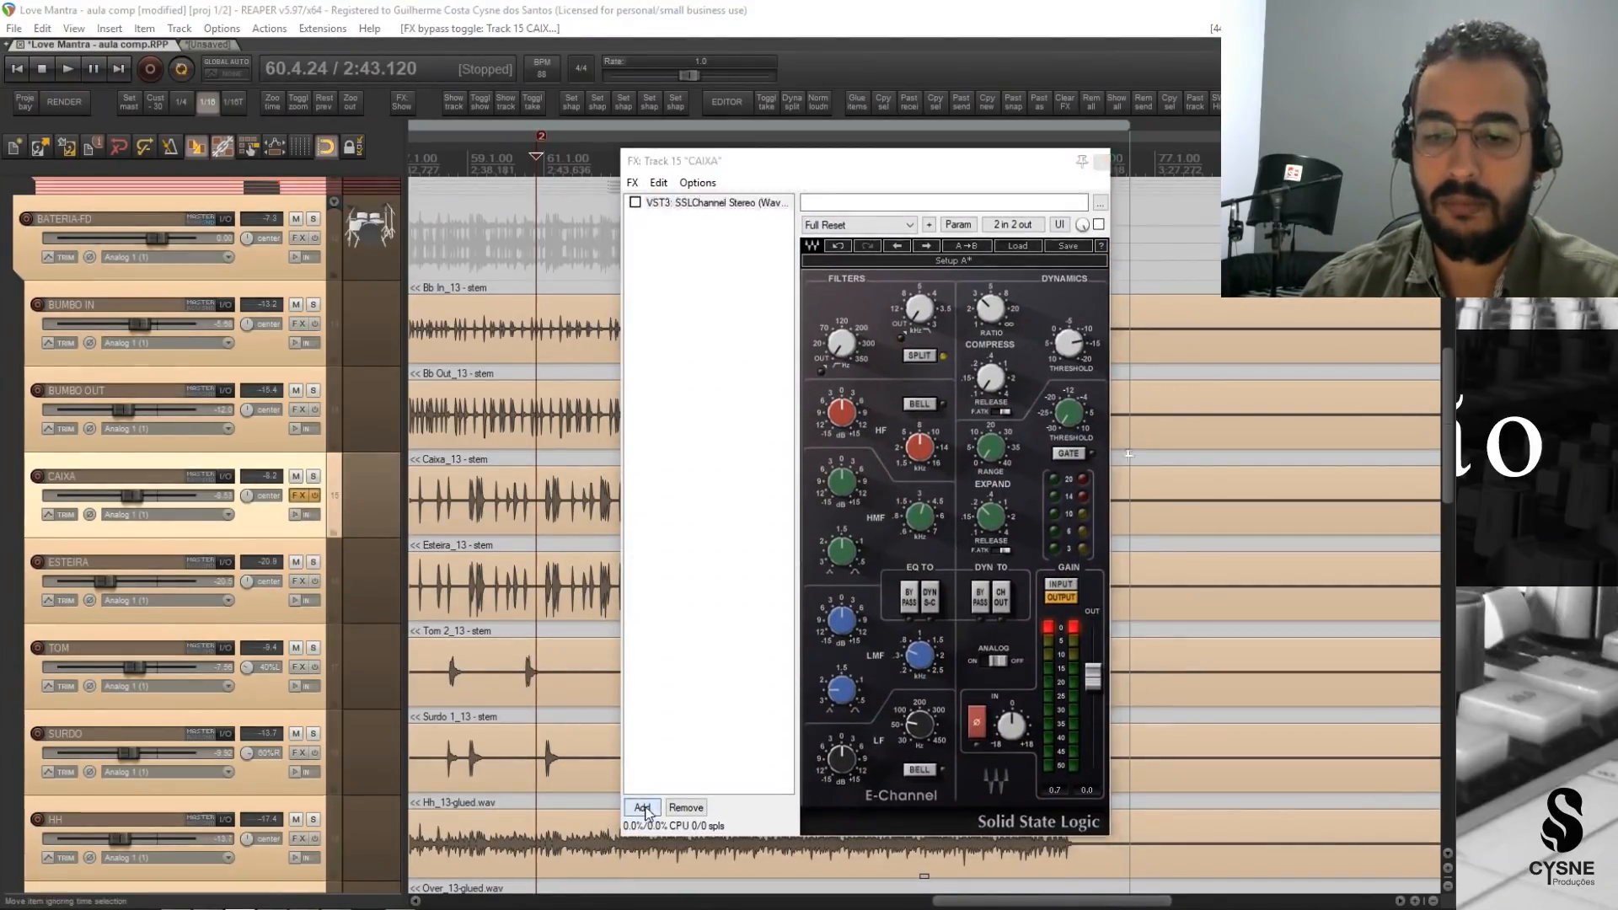
pyautogui.click(1148, 456)
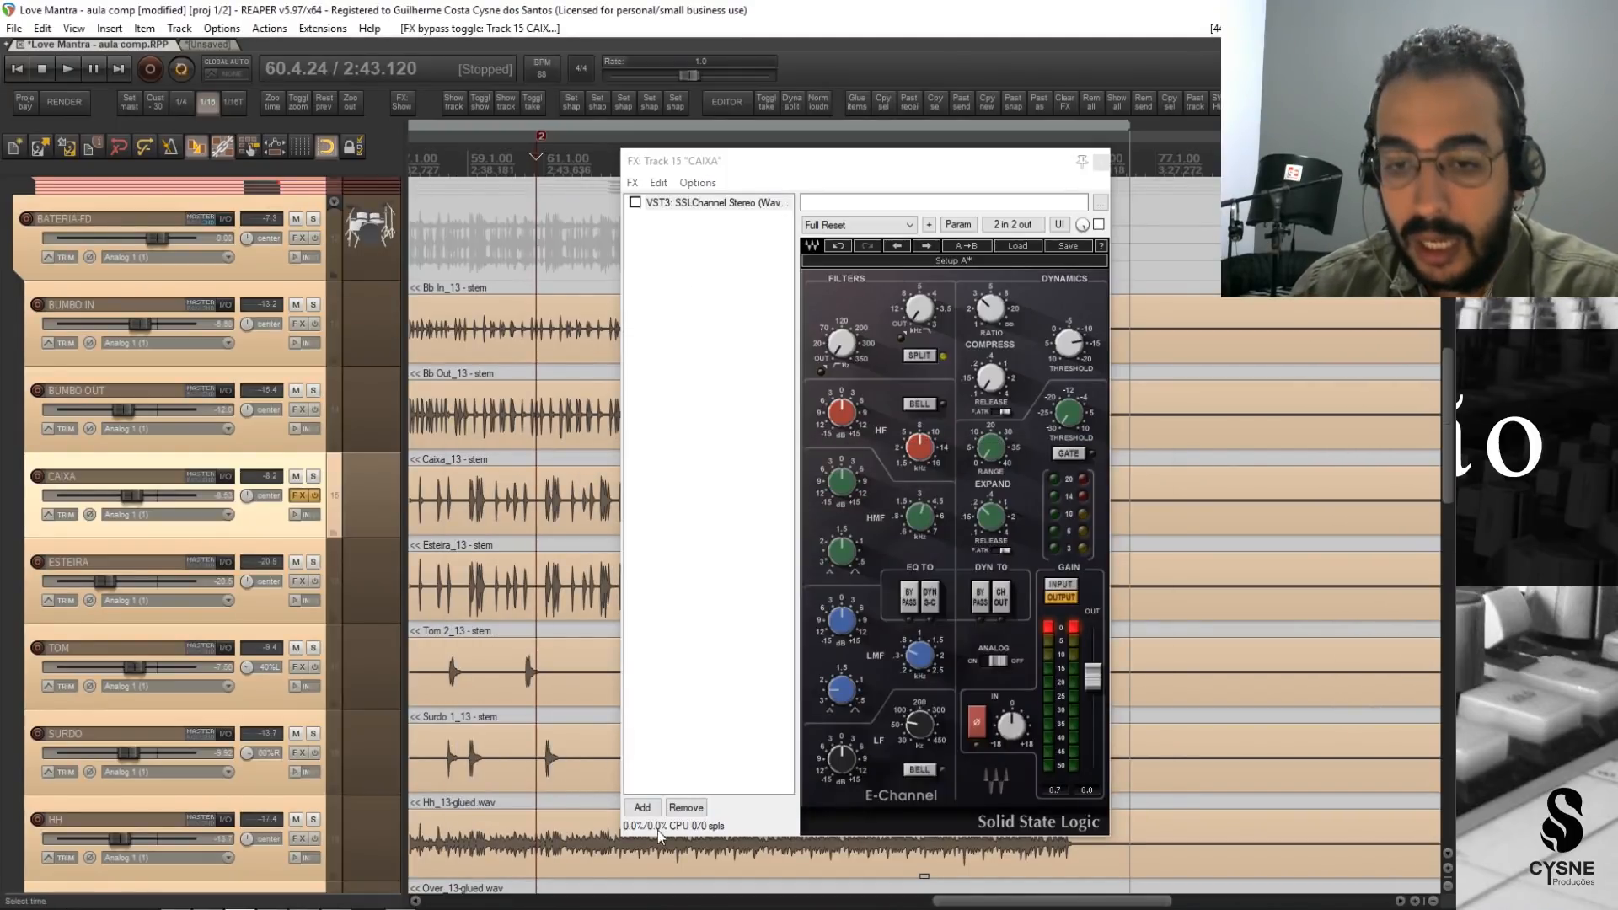
pyautogui.click(647, 807)
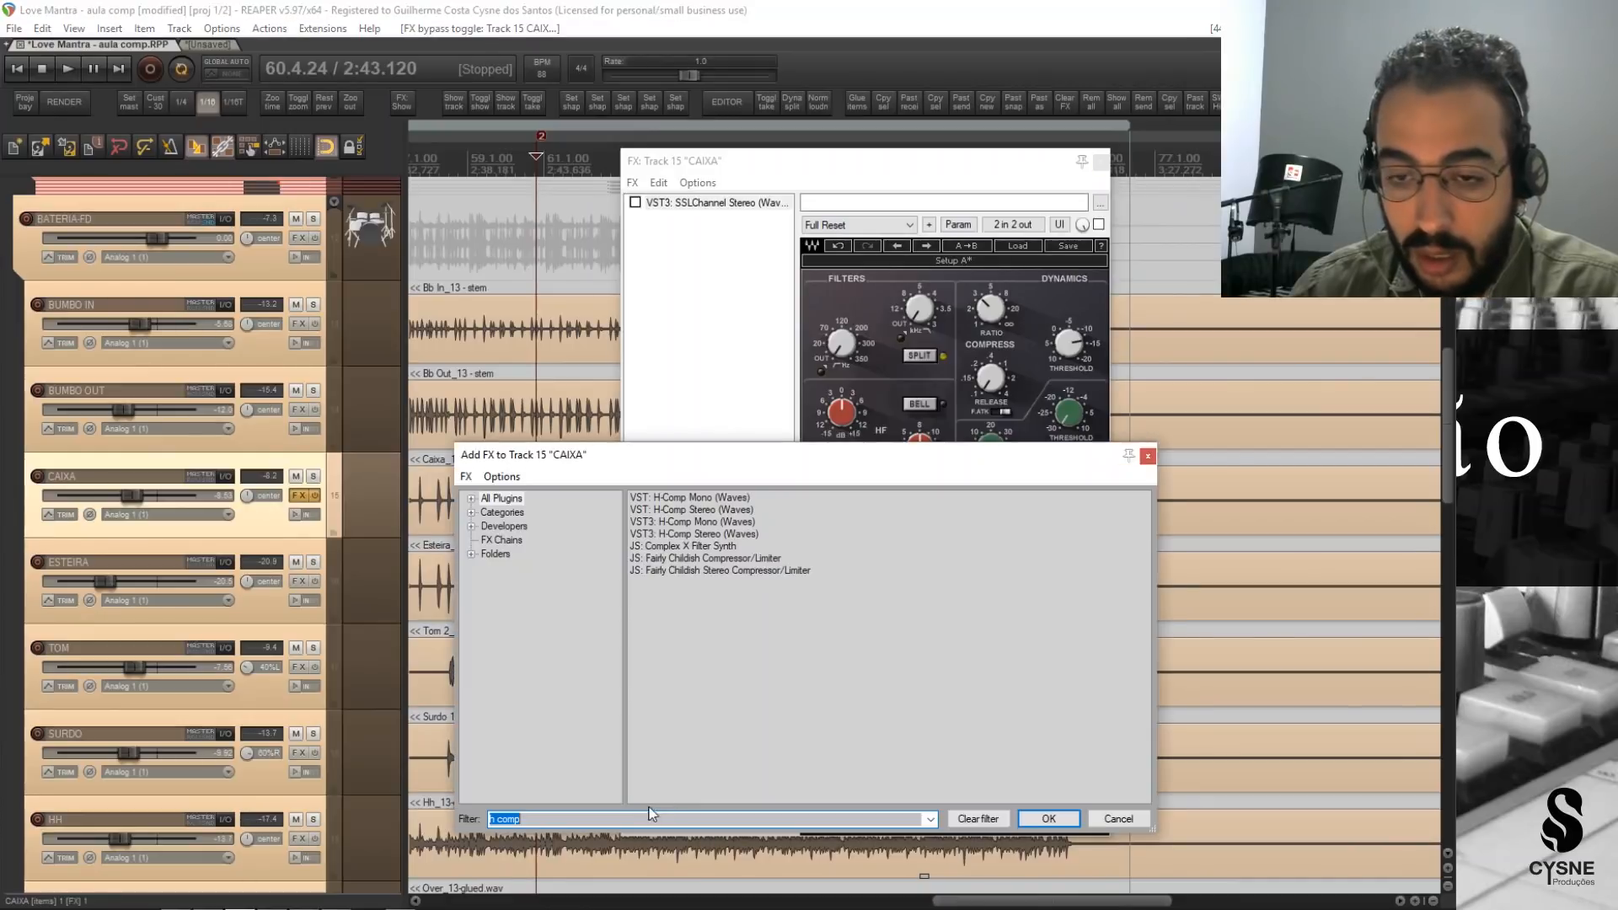
pyautogui.write('SSL CH')
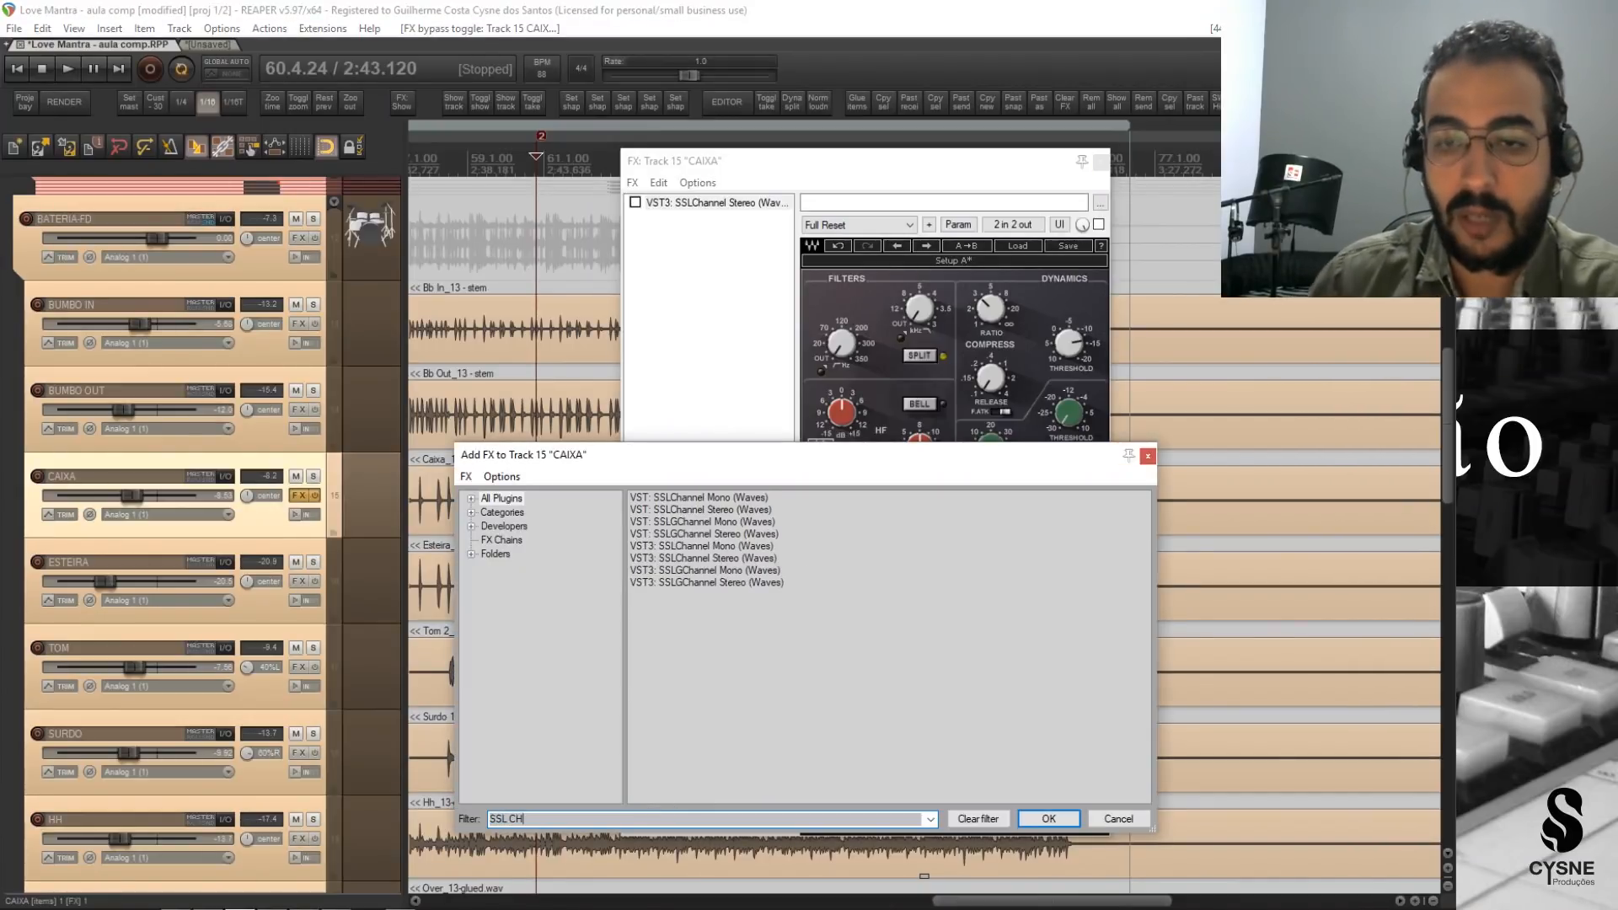
pyautogui.click(689, 559)
pyautogui.doubleClick(690, 559)
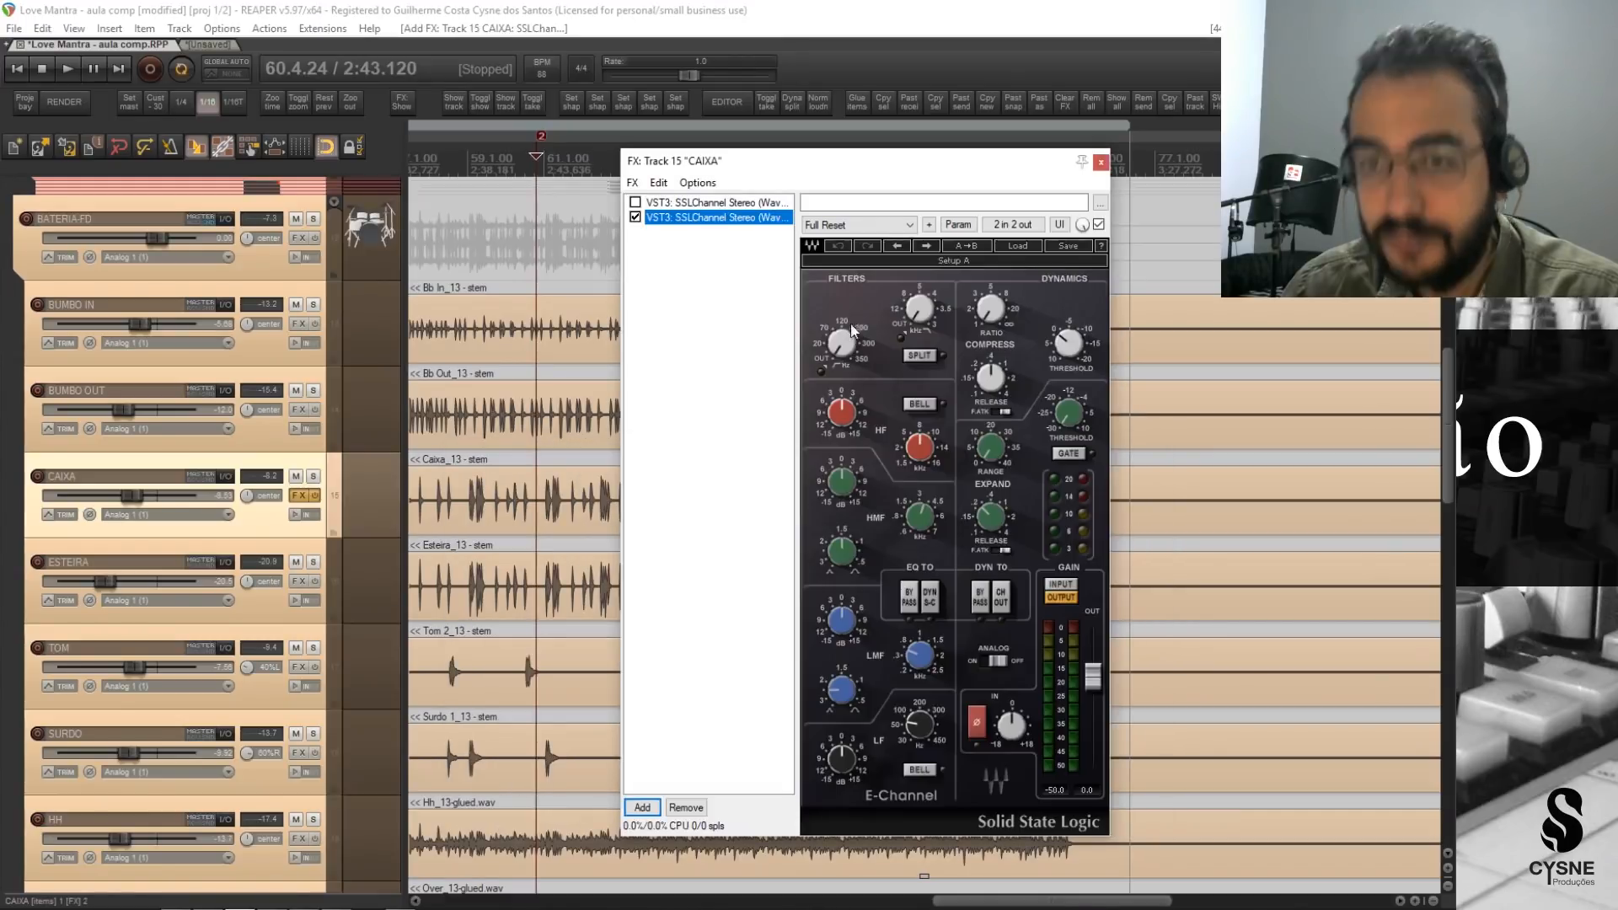
# Enable SPLIT in the new SSLChannel's filter section, and reposition its FX window for a clear view of the controls.
pyautogui.moveTo(849, 163); pyautogui.dragTo(924, 163)
pyautogui.click(257, 520)
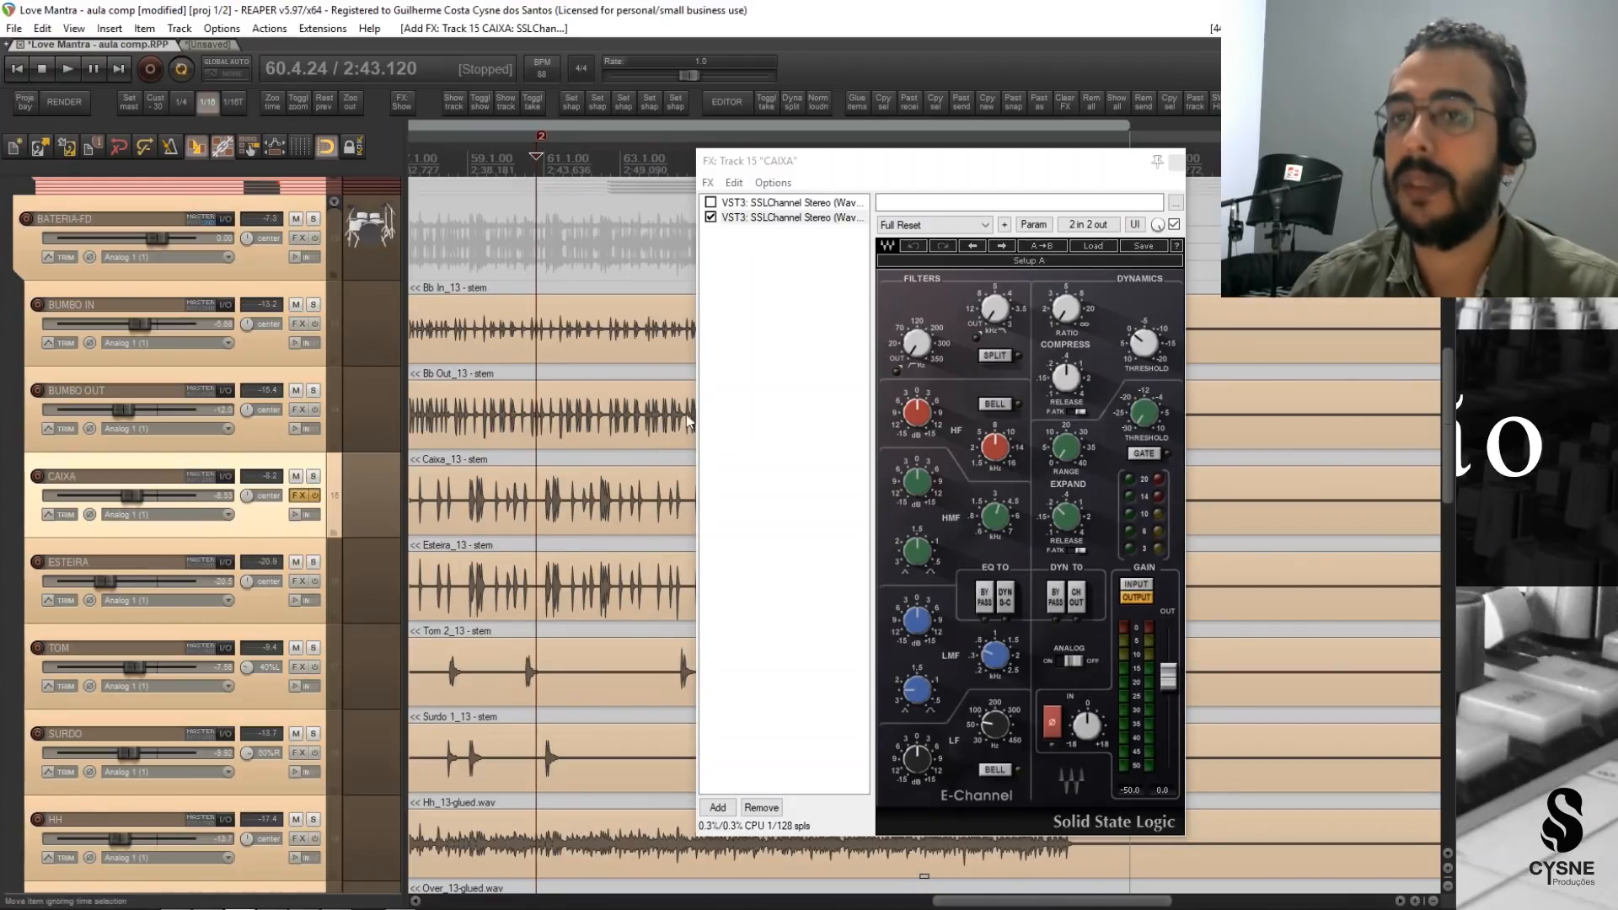
pyautogui.moveTo(958, 161); pyautogui.dragTo(836, 177)
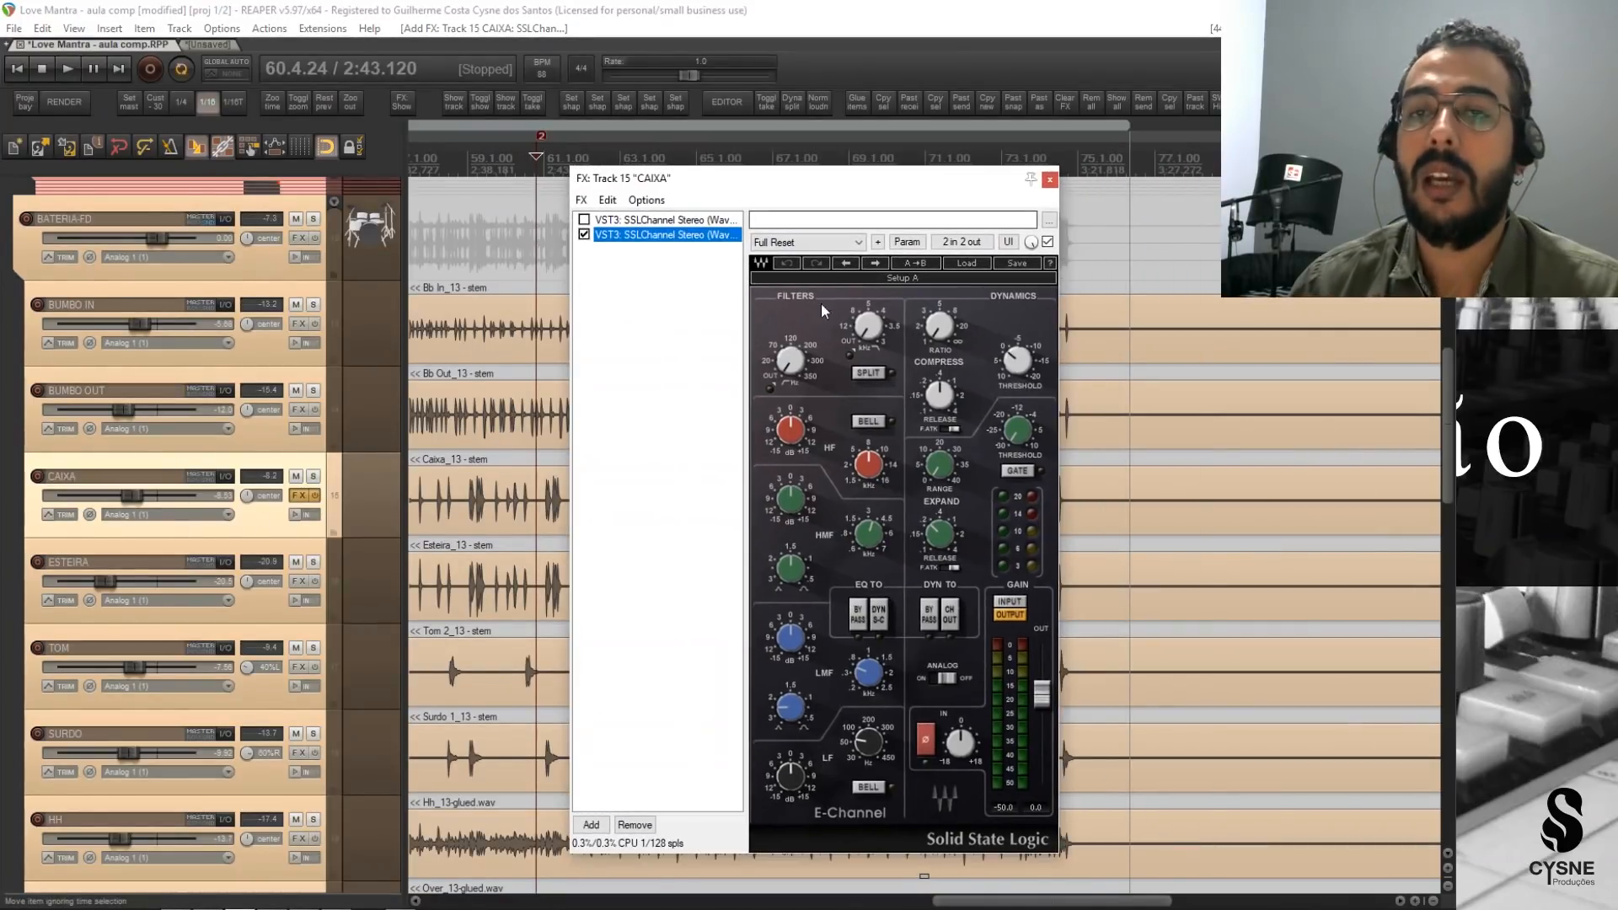
pyautogui.click(868, 376)
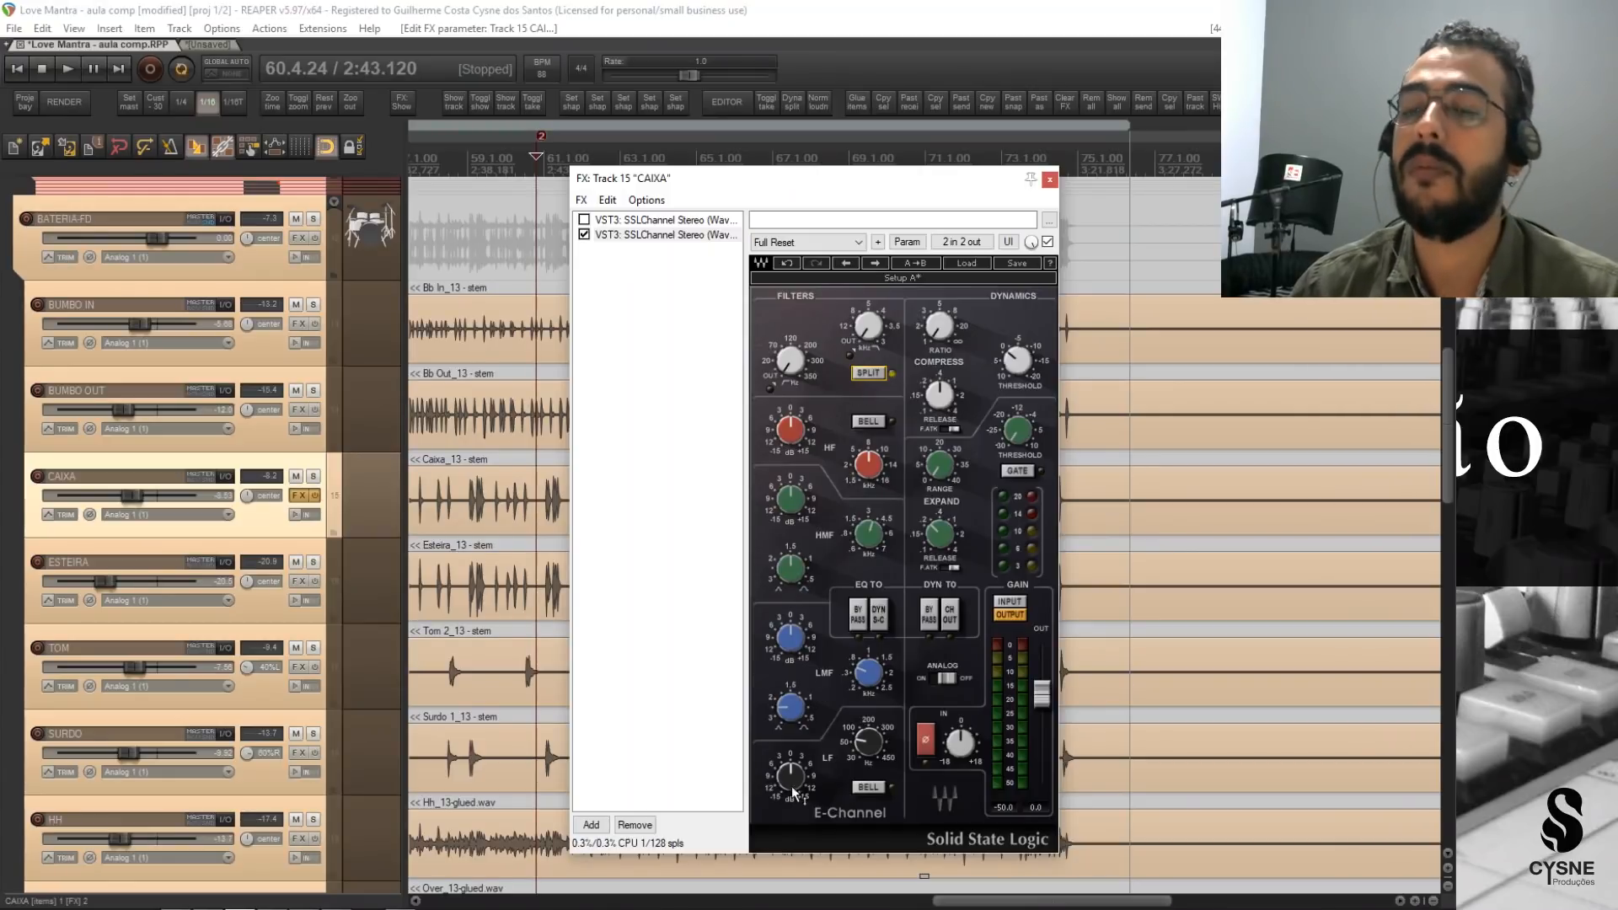
pyautogui.moveTo(863, 183); pyautogui.dragTo(899, 158)
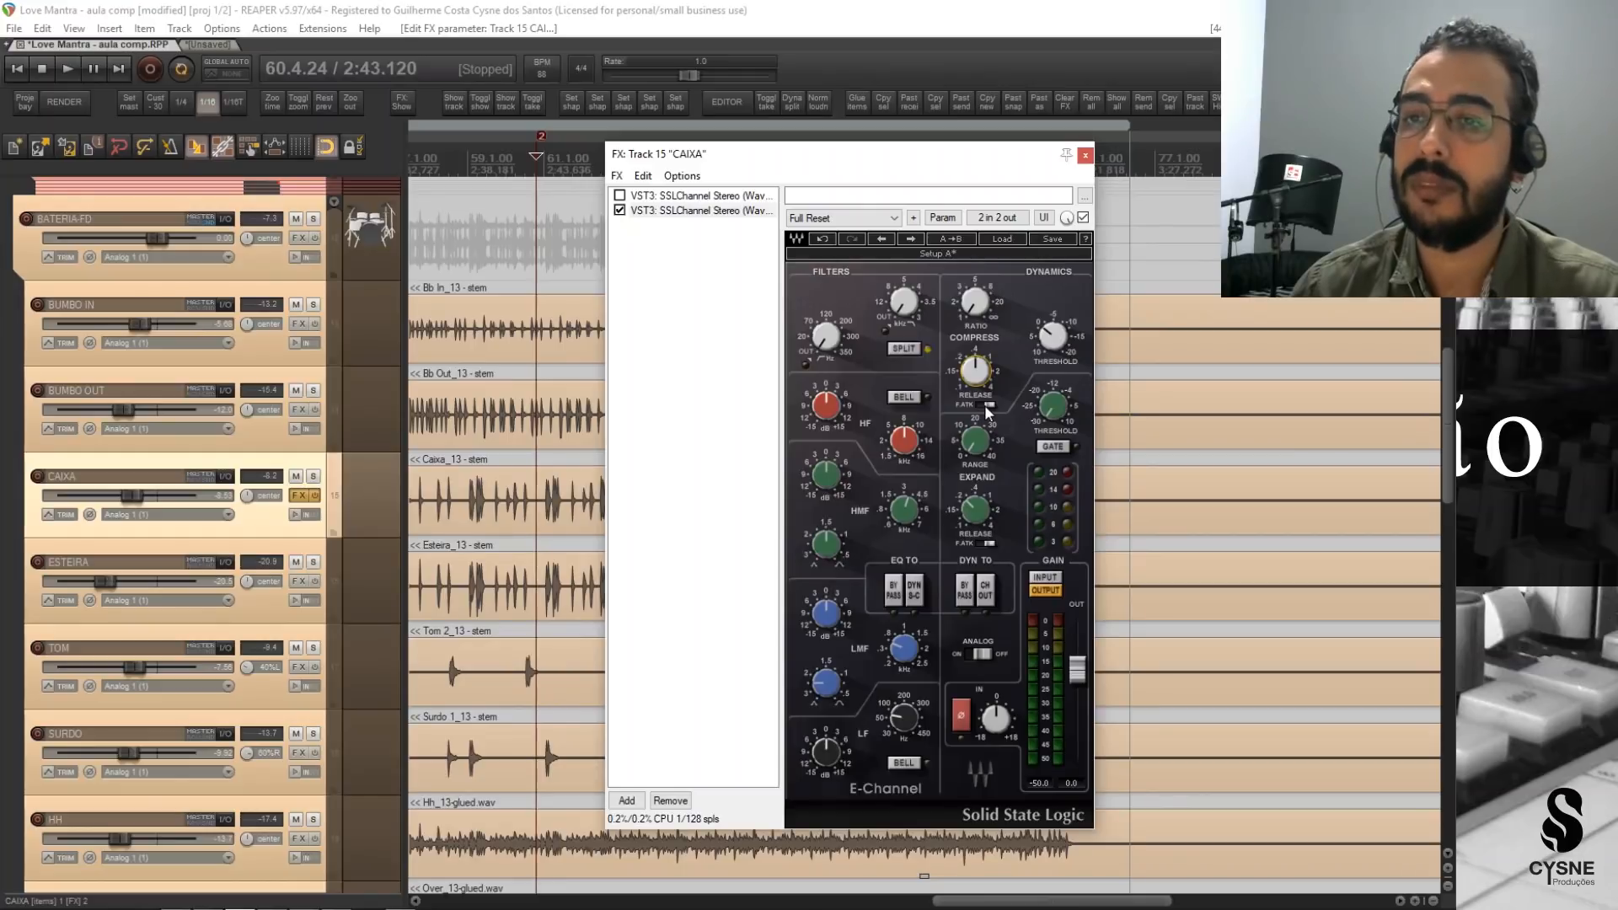
# Shorten the compressor release and adjust the ratio and threshold on CAIXA's new SSLChannel, placing its window clear of the track waveforms.
pyautogui.moveTo(977, 374); pyautogui.dragTo(977, 430)
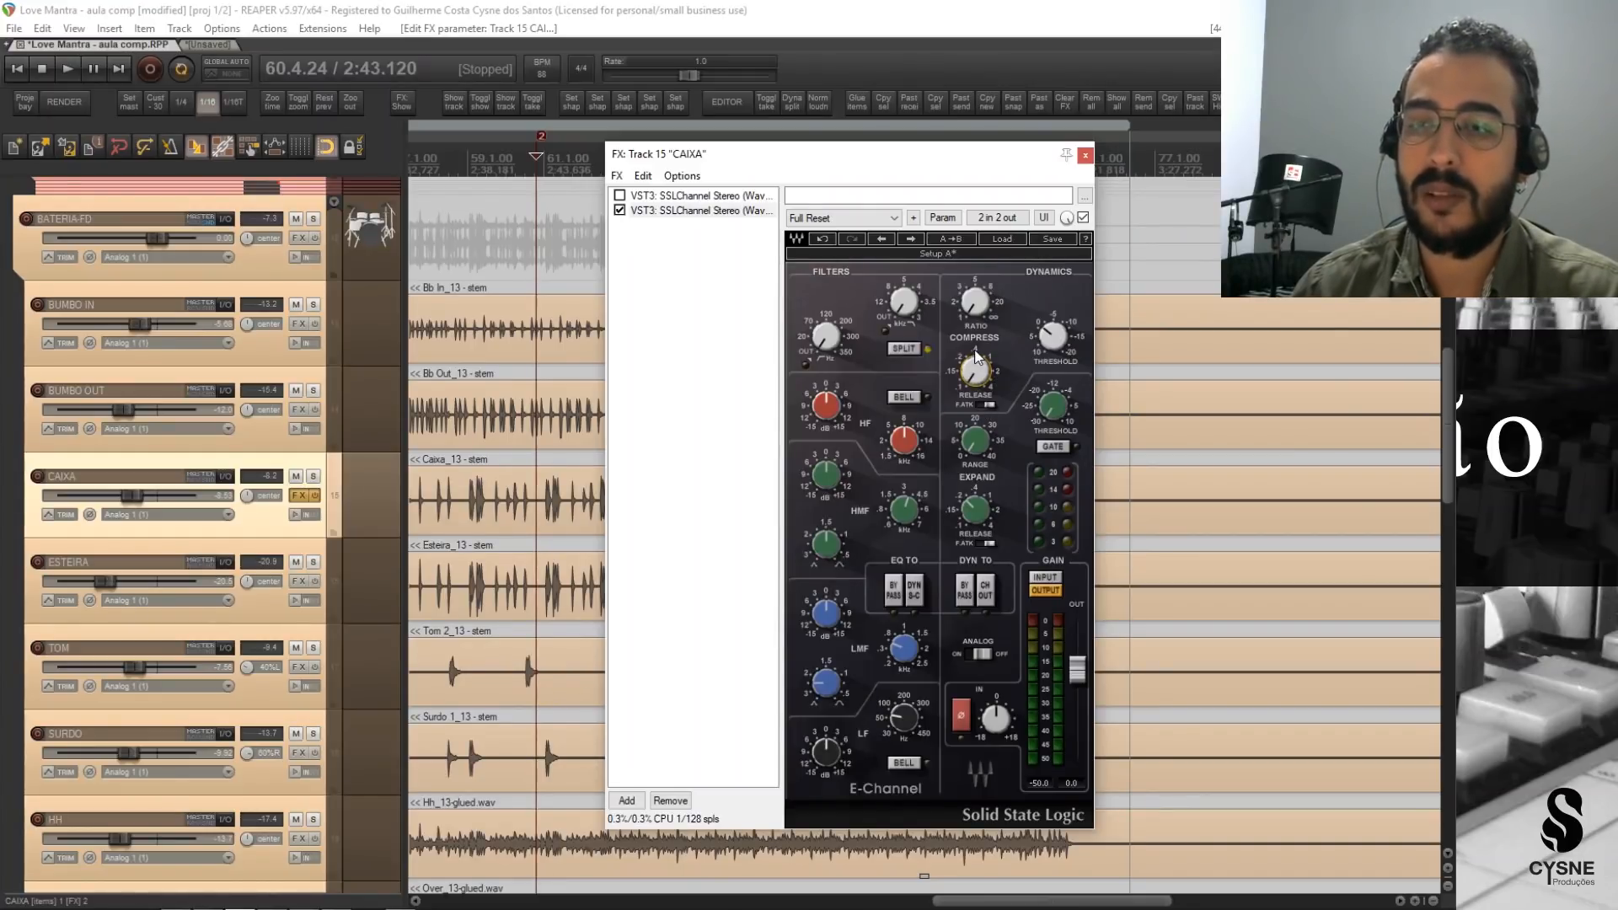
pyautogui.moveTo(975, 387)
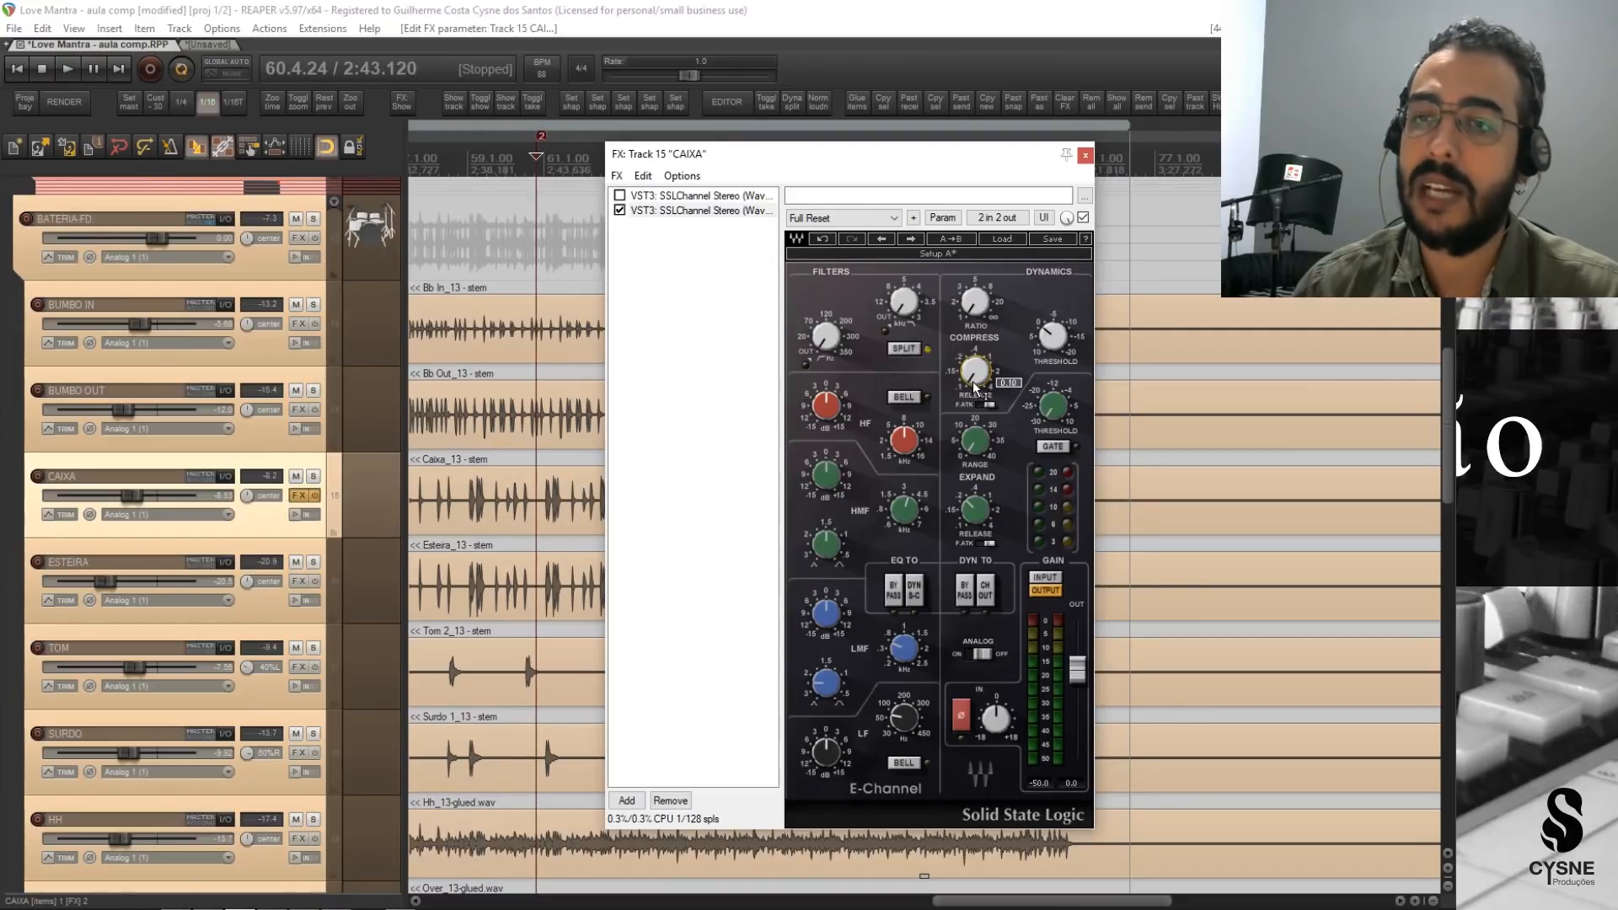
pyautogui.moveTo(975, 384); pyautogui.dragTo(971, 391)
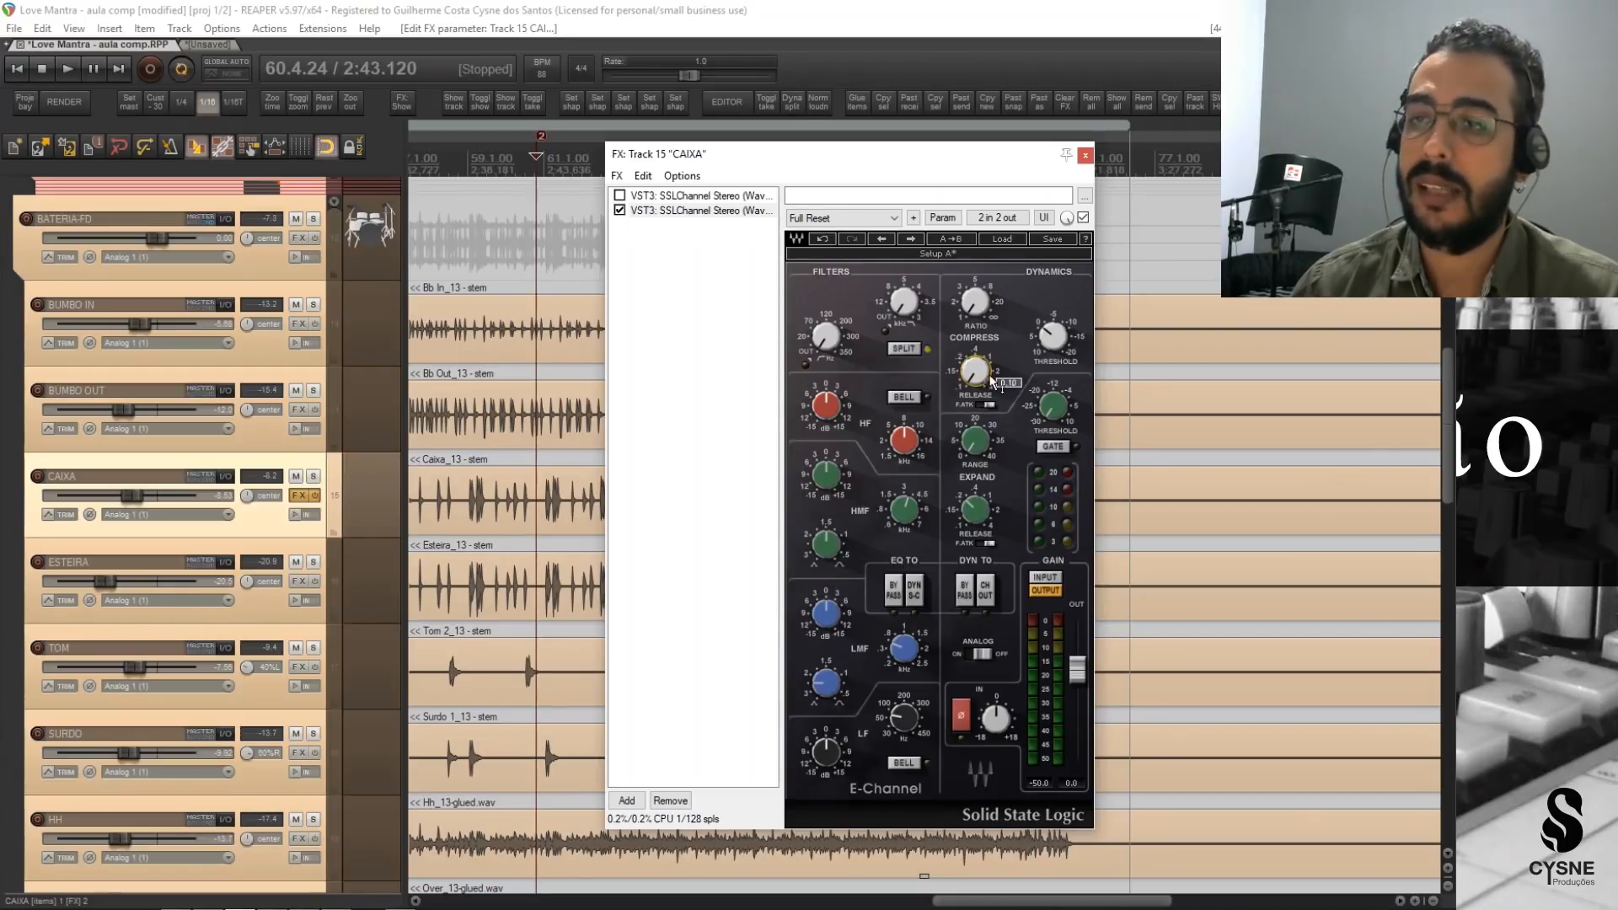
pyautogui.moveTo(980, 314); pyautogui.dragTo(980, 305)
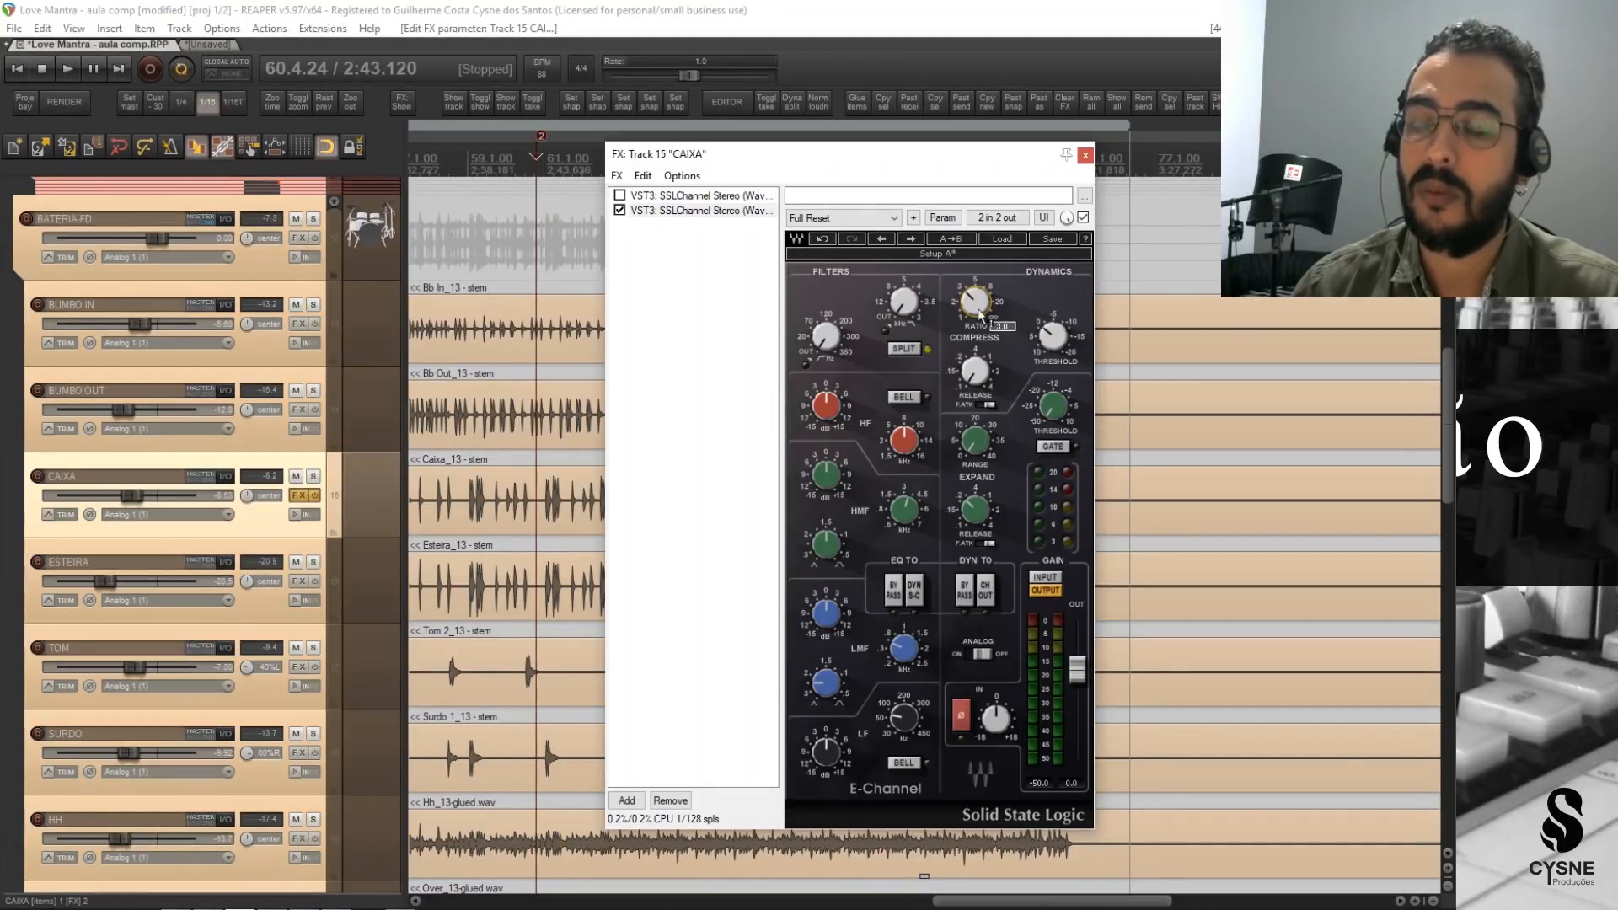
pyautogui.moveTo(1052, 336); pyautogui.dragTo(1052, 337)
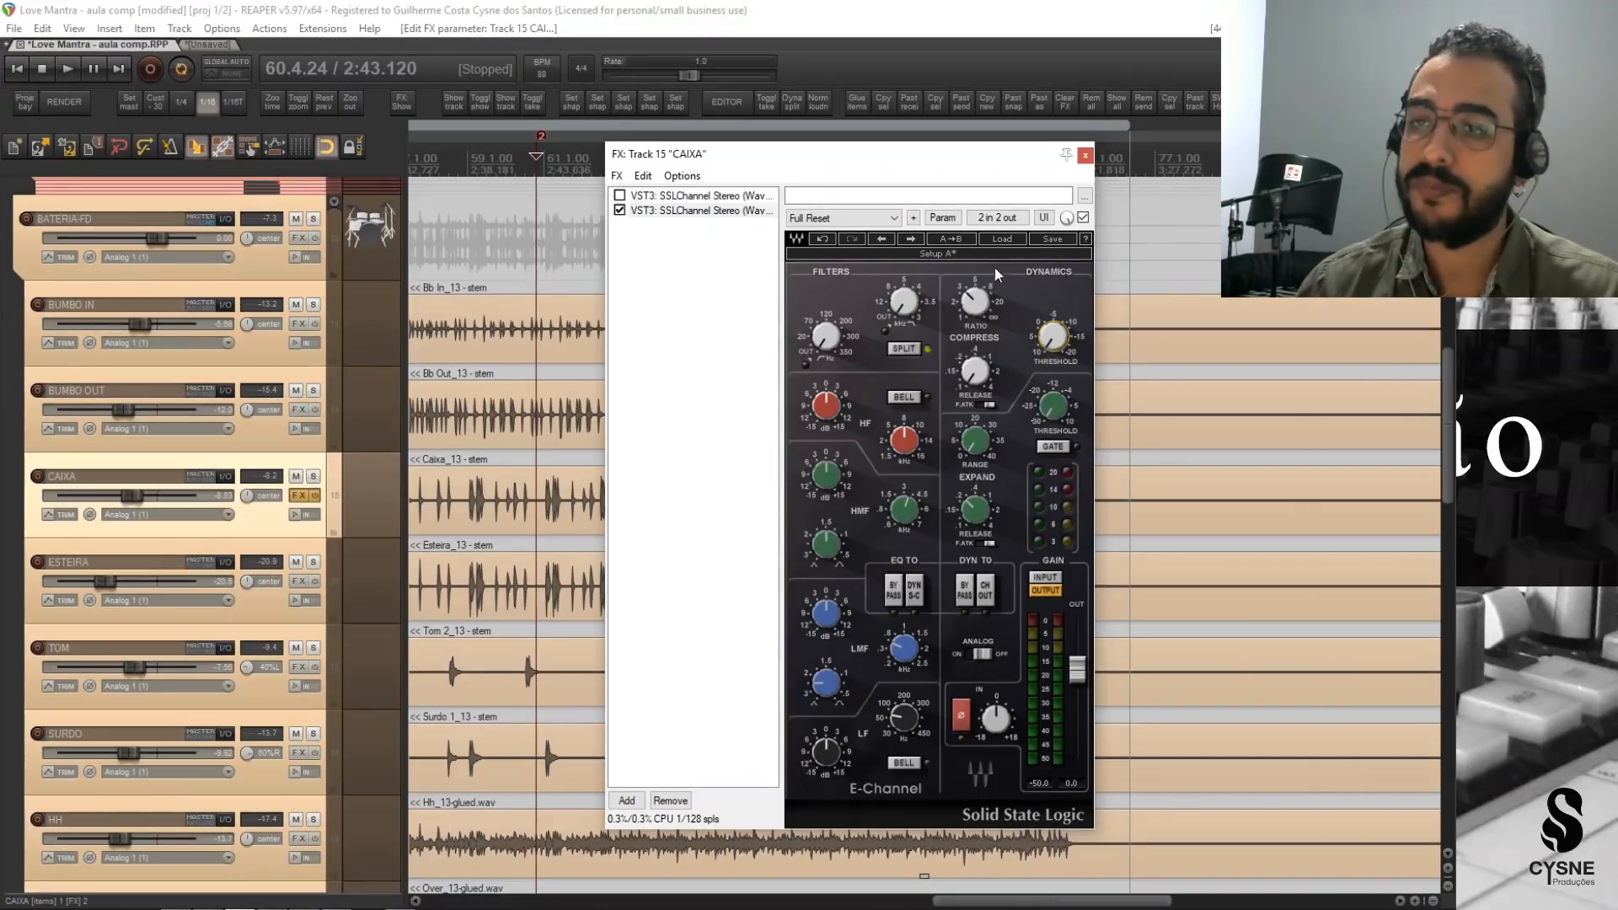
pyautogui.moveTo(925, 155); pyautogui.dragTo(1014, 156)
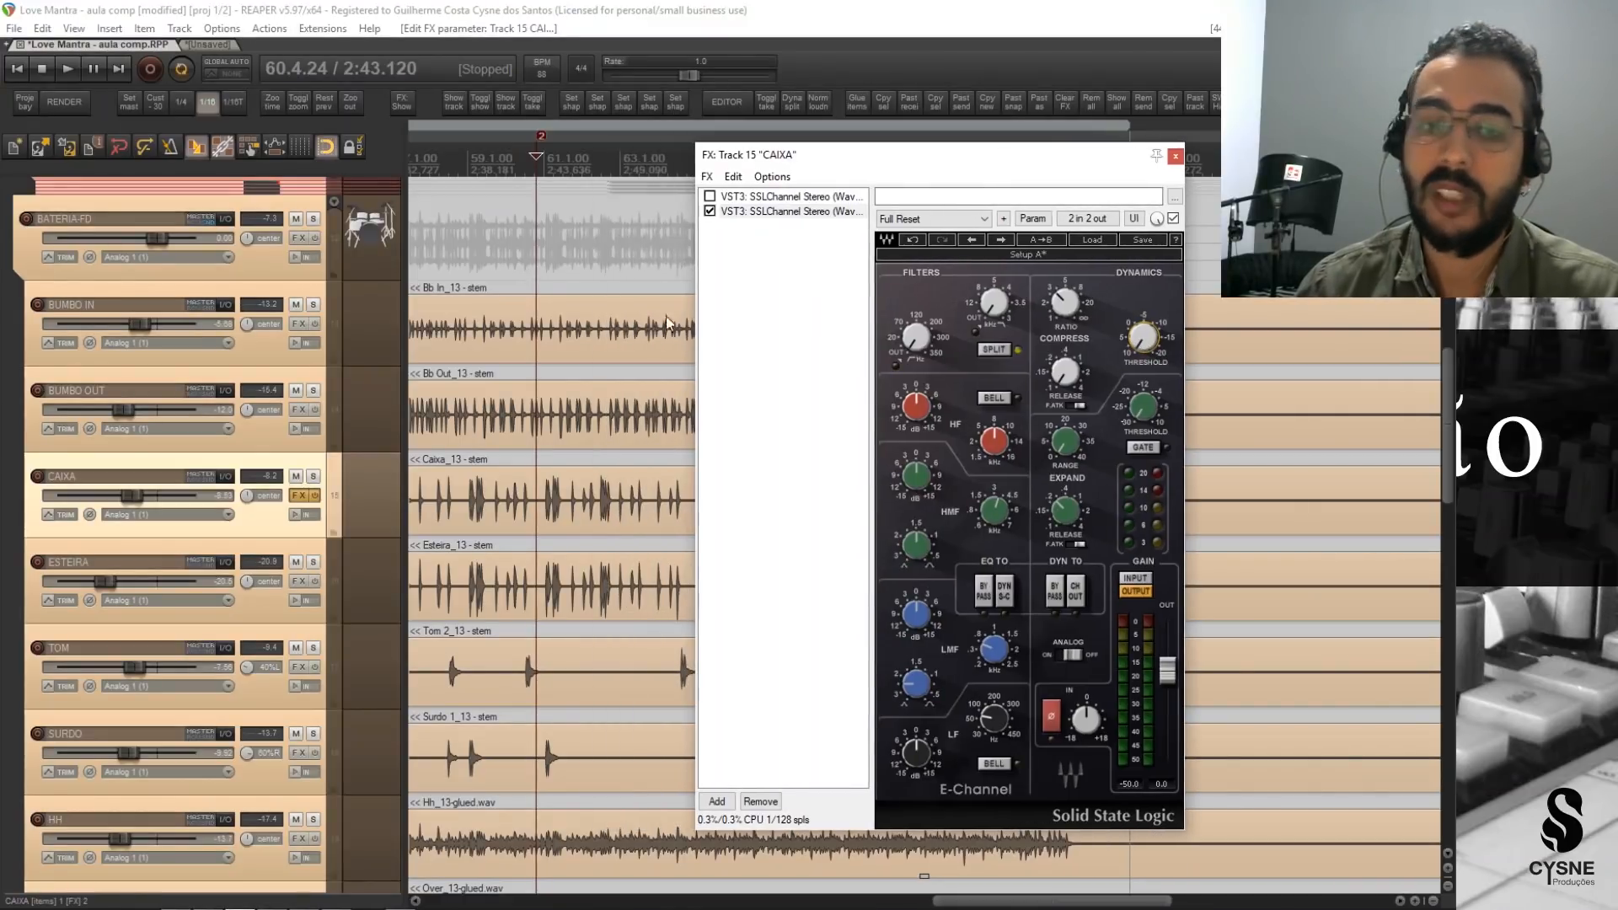
# Audition the CAIXA snare in the full mix and soloed, keeping its FX window in view, and finish with solo off.
pyautogui.click(302, 458)
pyautogui.press('space')
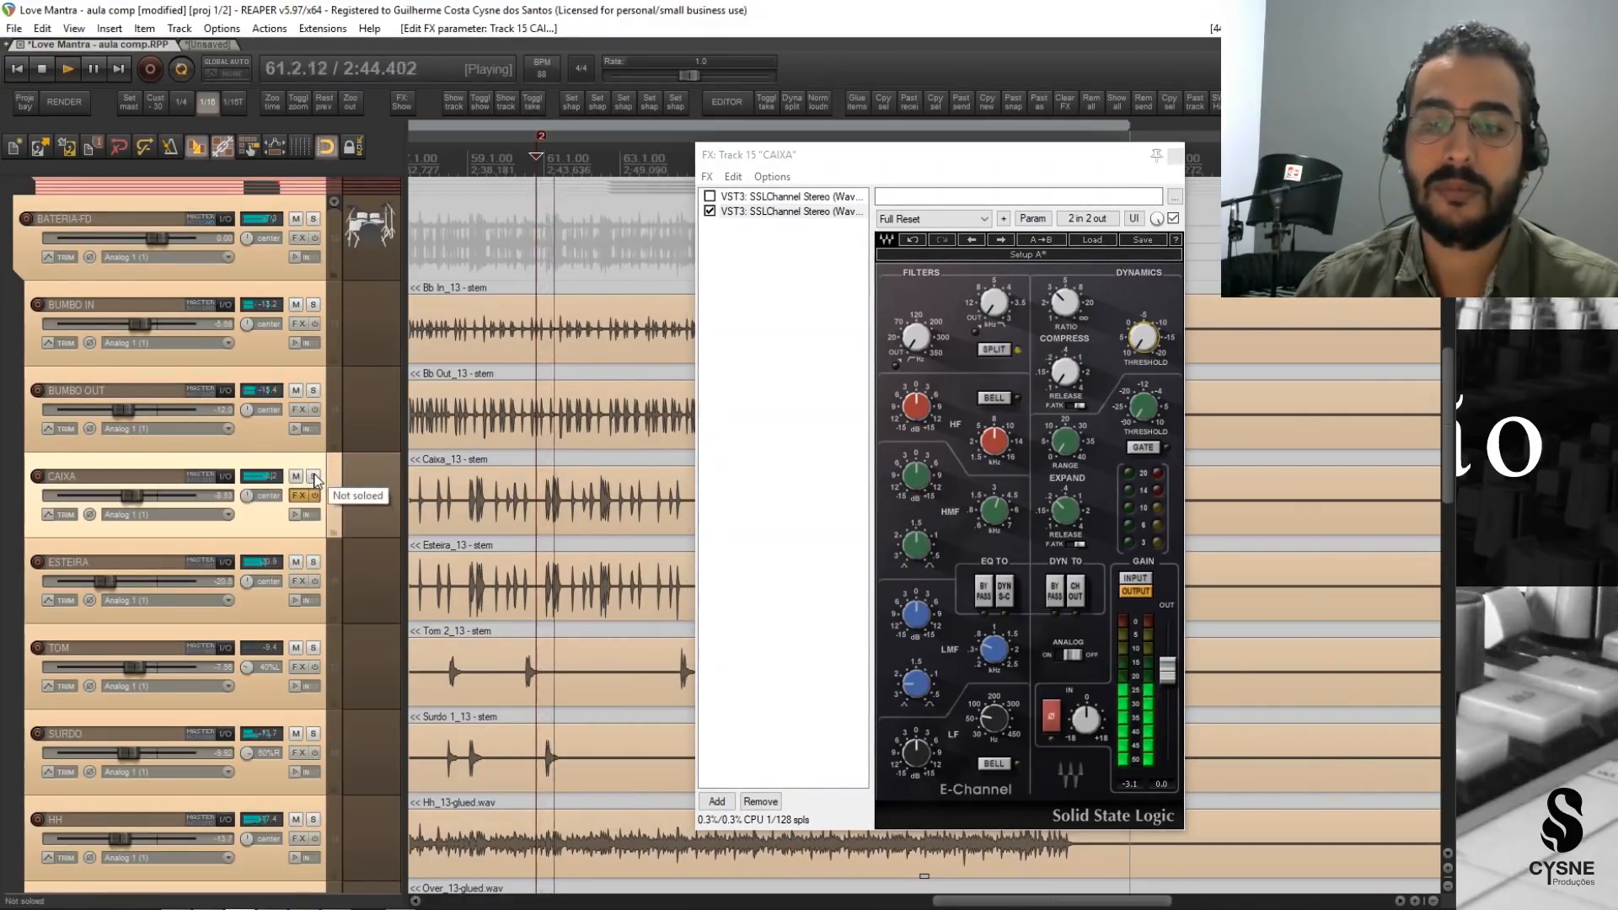
pyautogui.click(314, 477)
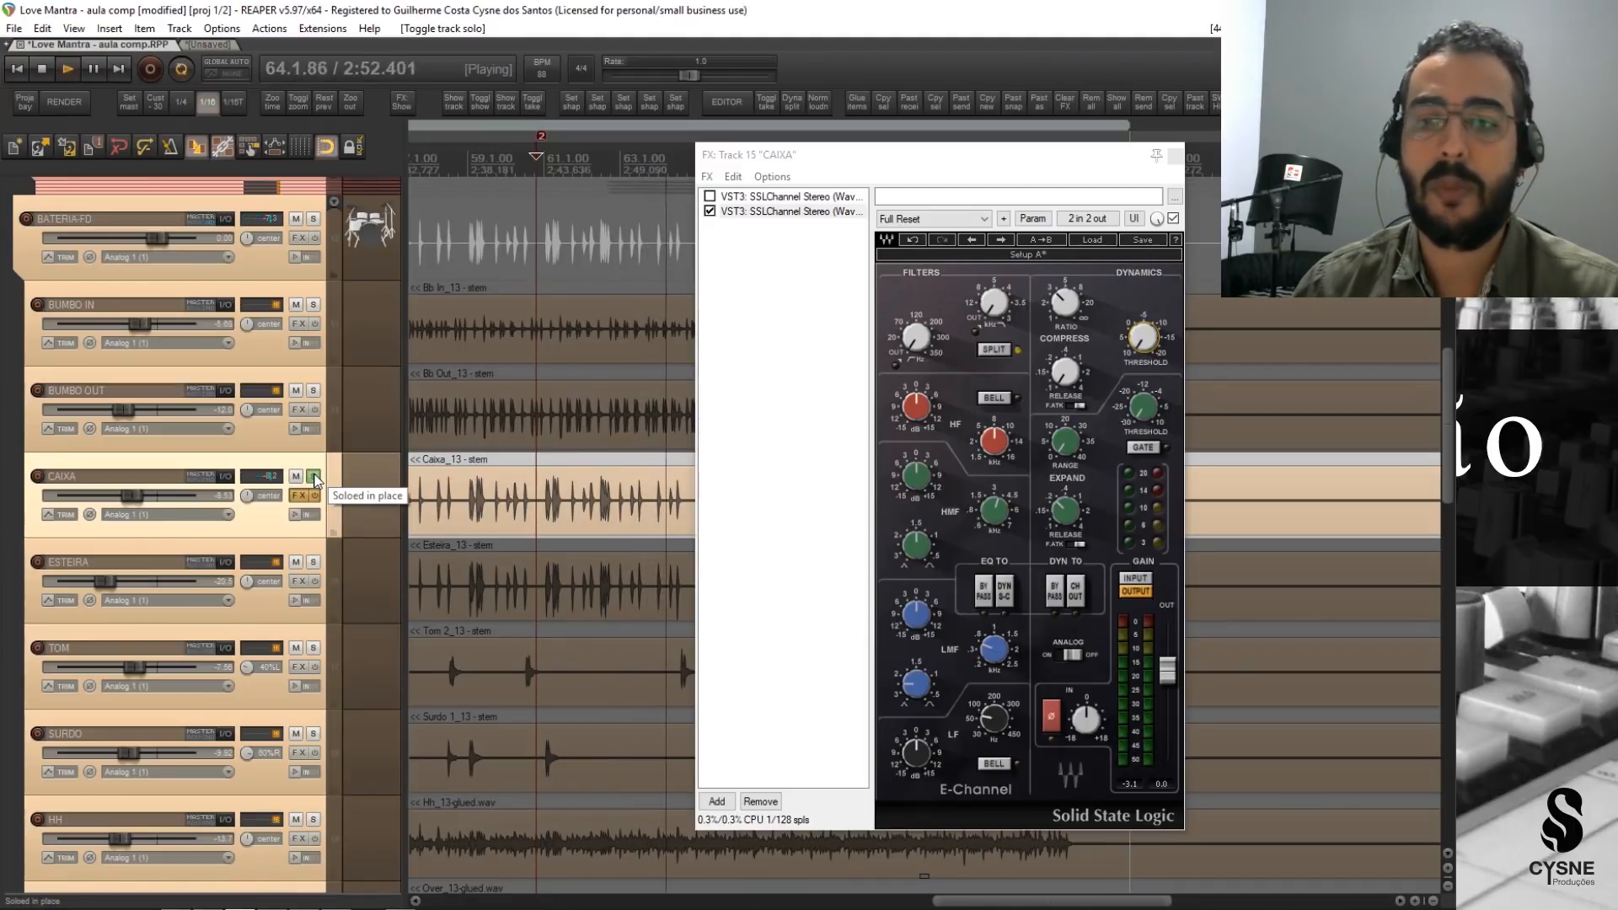
pyautogui.moveTo(931, 170)
pyautogui.mouseDown()
pyautogui.moveTo(976, 172)
pyautogui.moveTo(947, 174)
pyautogui.mouseUp()
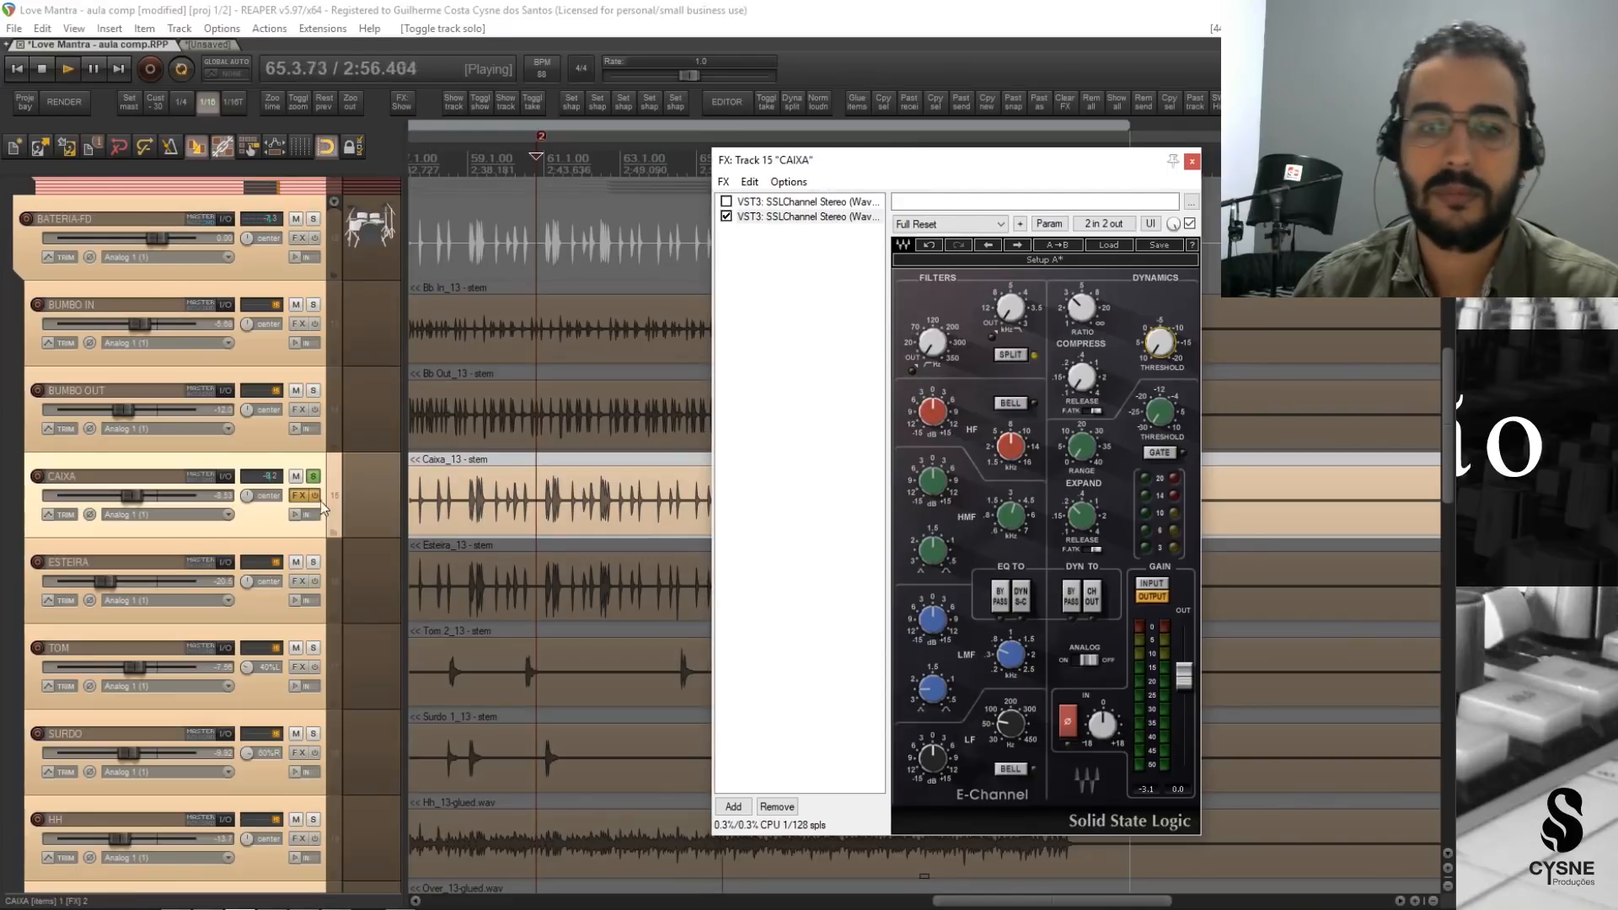
pyautogui.press('space')
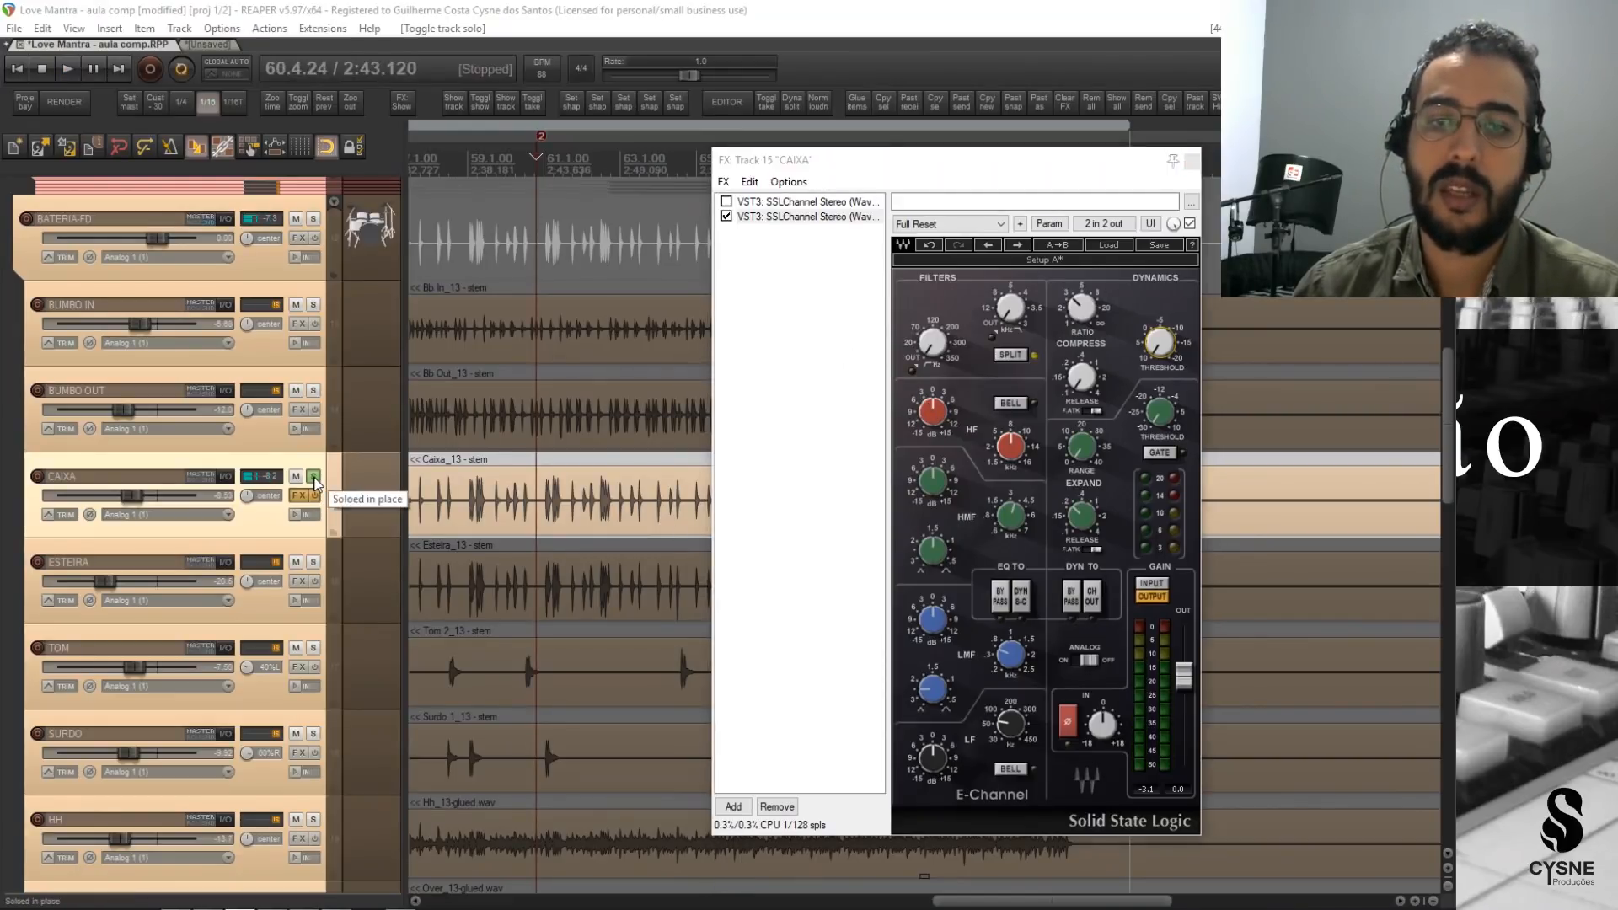
pyautogui.click(314, 478)
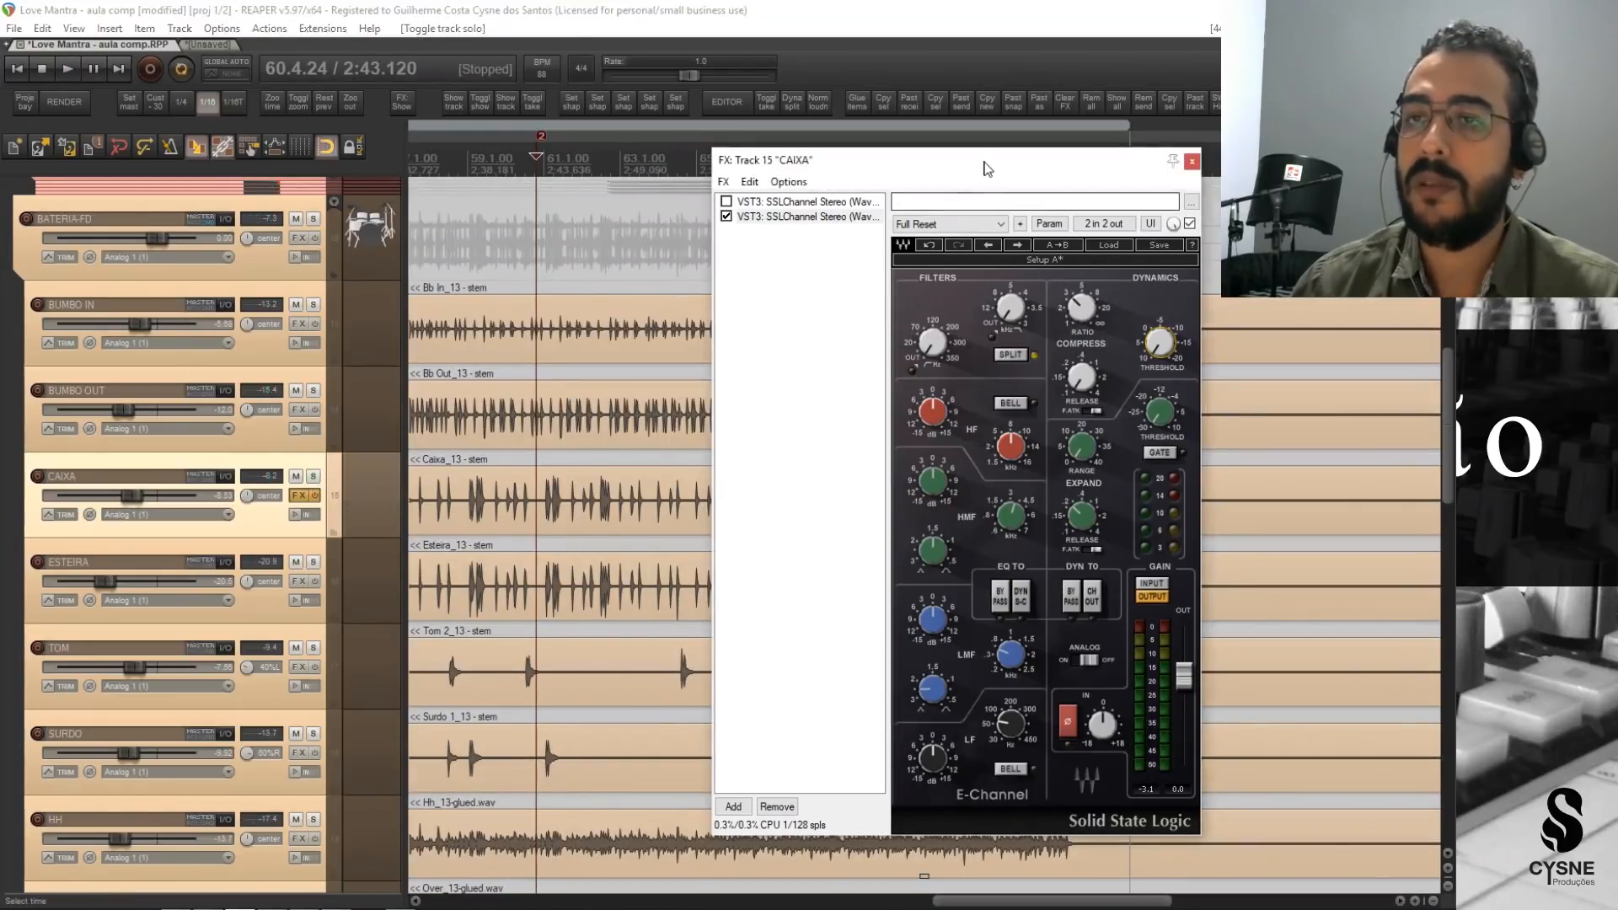
# Reposition CAIXA's FX window and sweep the second SSLChannel's compressor threshold to demonstrate its range.
pyautogui.moveTo(986, 166); pyautogui.dragTo(911, 188)
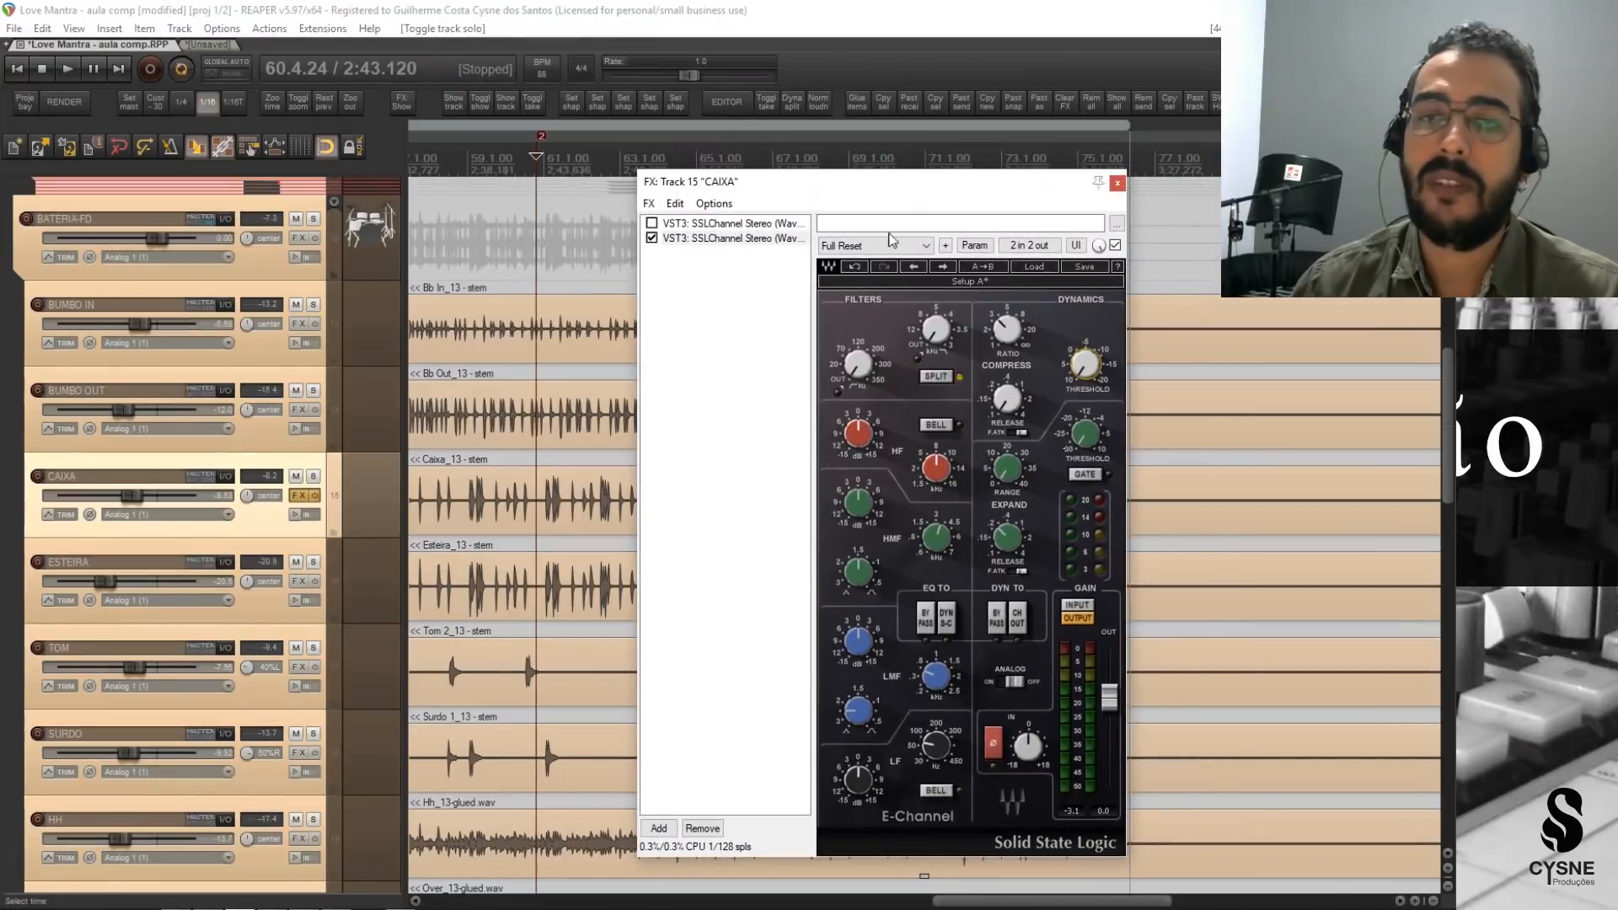
pyautogui.click(1084, 369)
pyautogui.moveTo(1084, 369); pyautogui.dragTo(1080, 461)
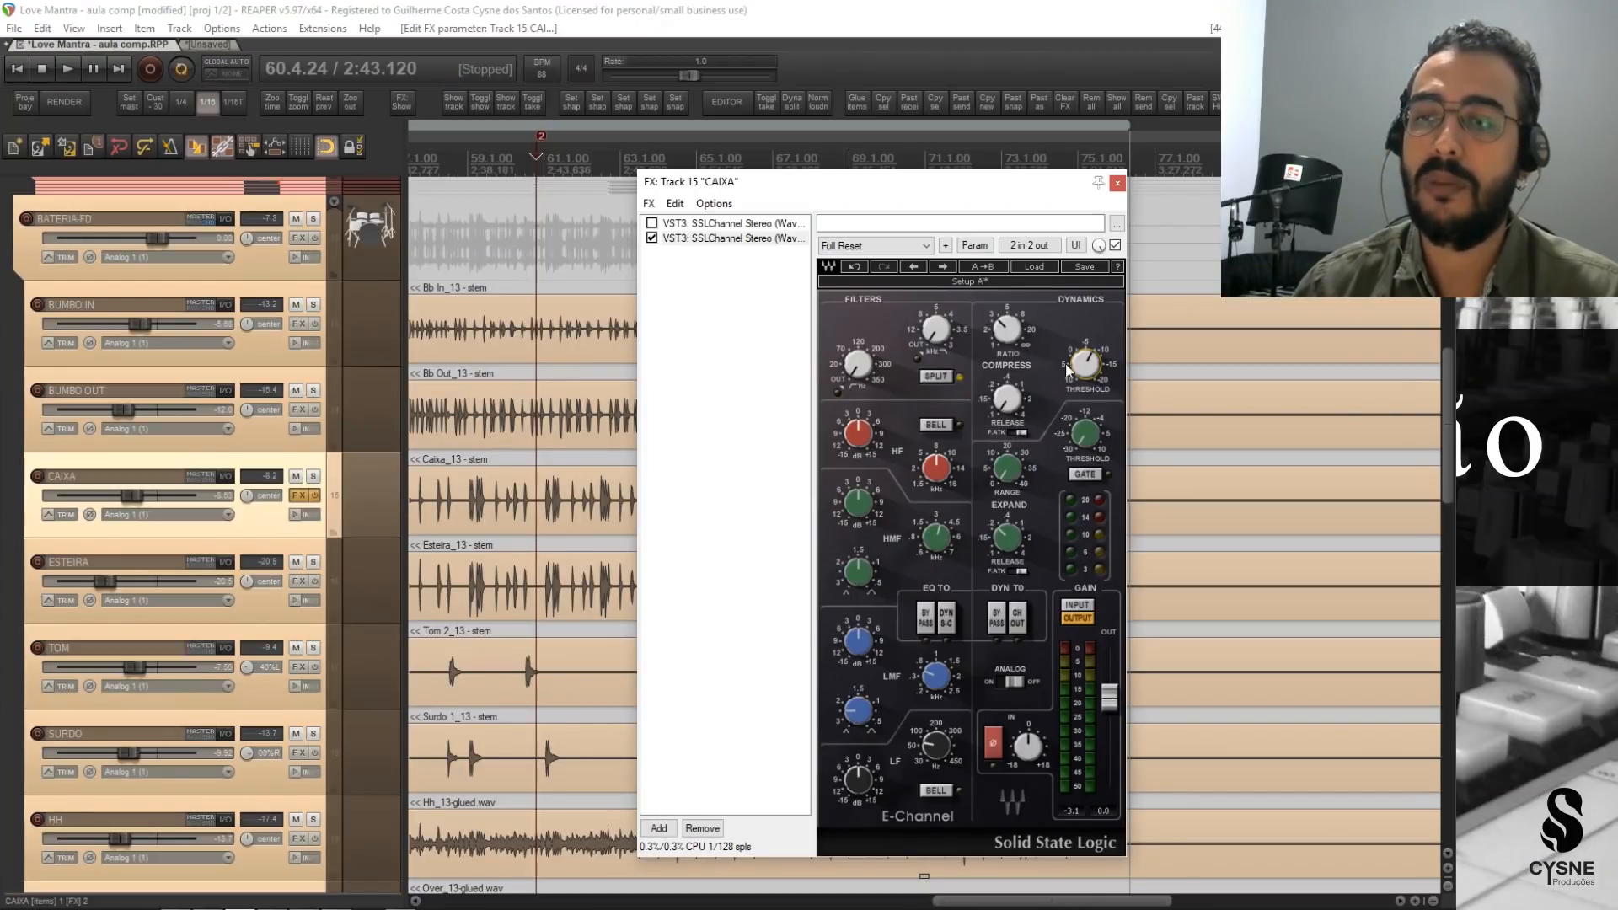
pyautogui.moveTo(1086, 364); pyautogui.dragTo(1085, 417)
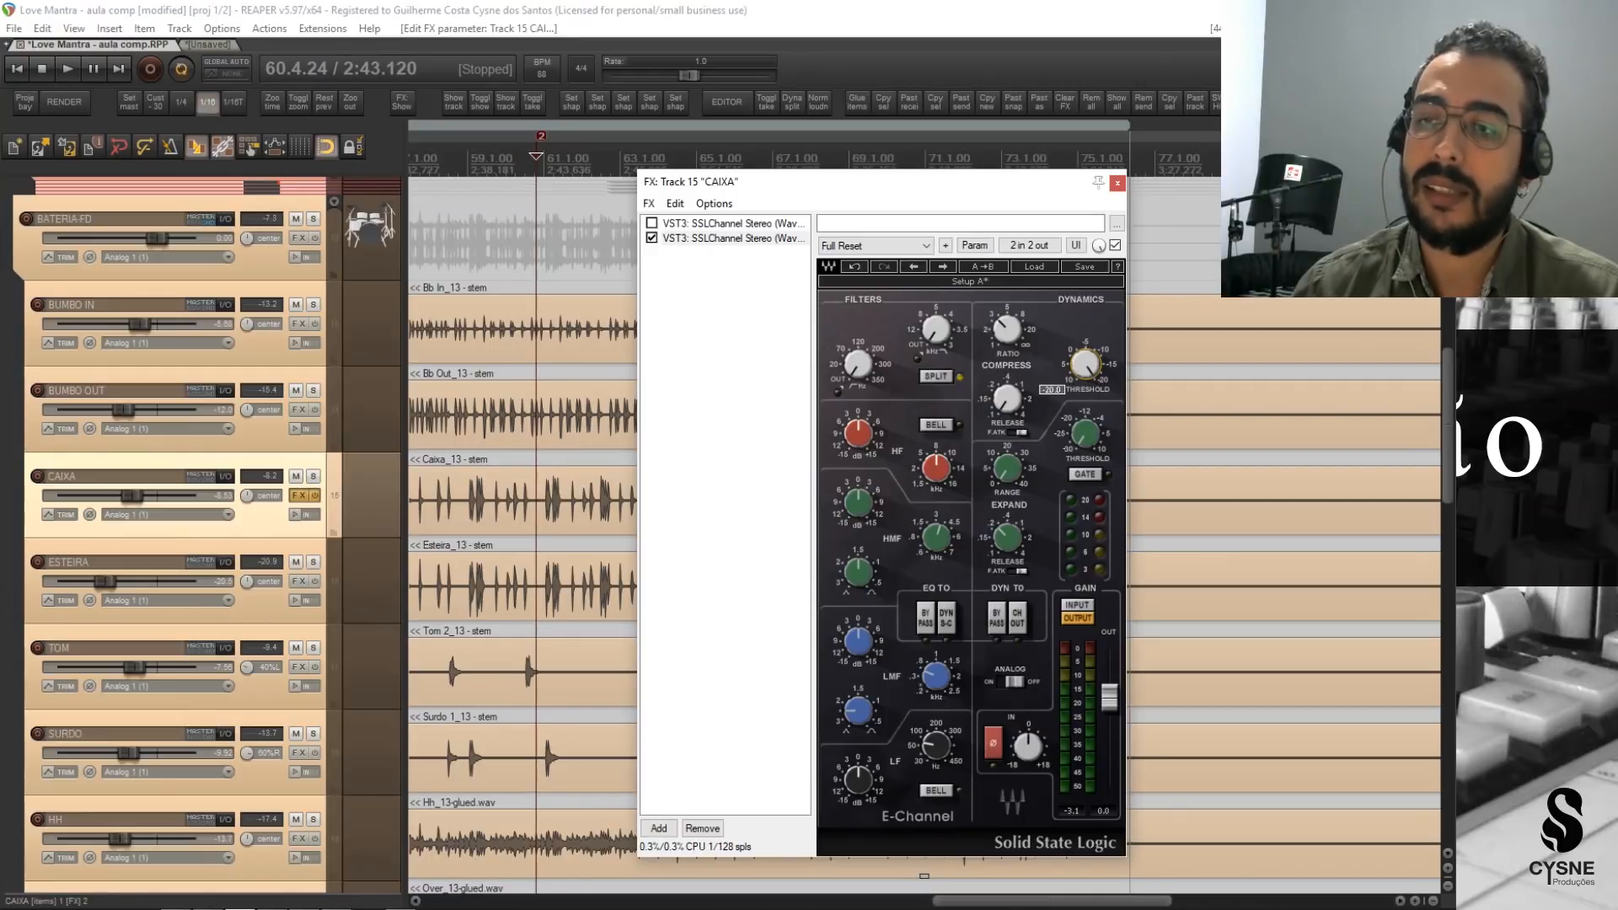
pyautogui.moveTo(1085, 417); pyautogui.dragTo(1085, 426)
# Solo CAIXA and readjust the compressor threshold on its second SSLChannel while the snare plays.
pyautogui.click(314, 478)
pyautogui.press('space')
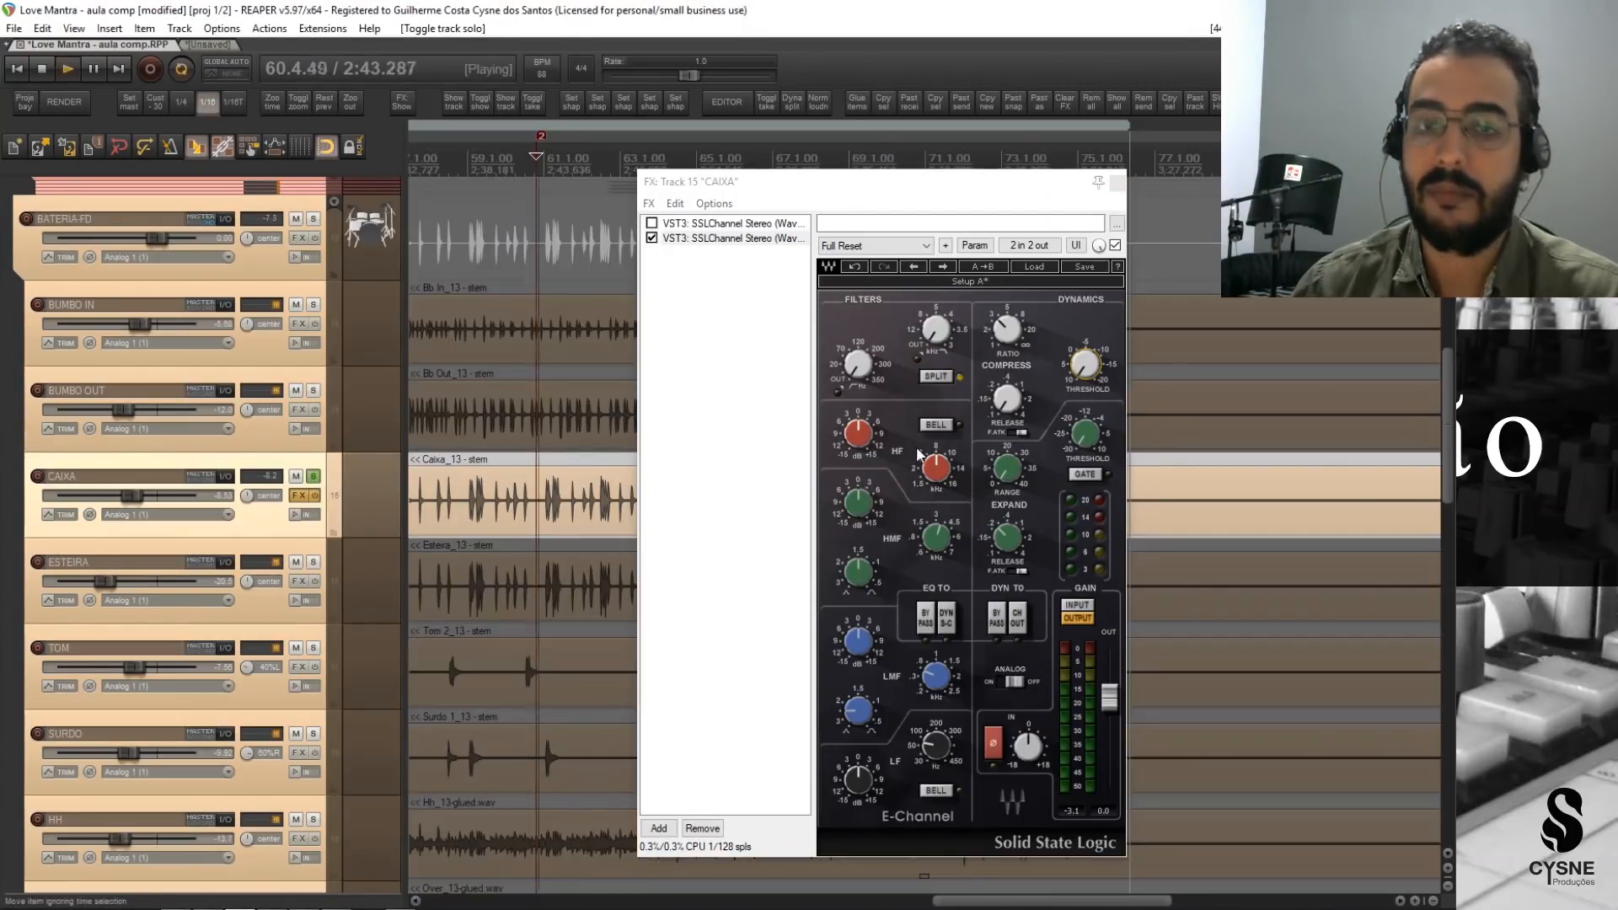
pyautogui.moveTo(1085, 371); pyautogui.dragTo(1085, 352)
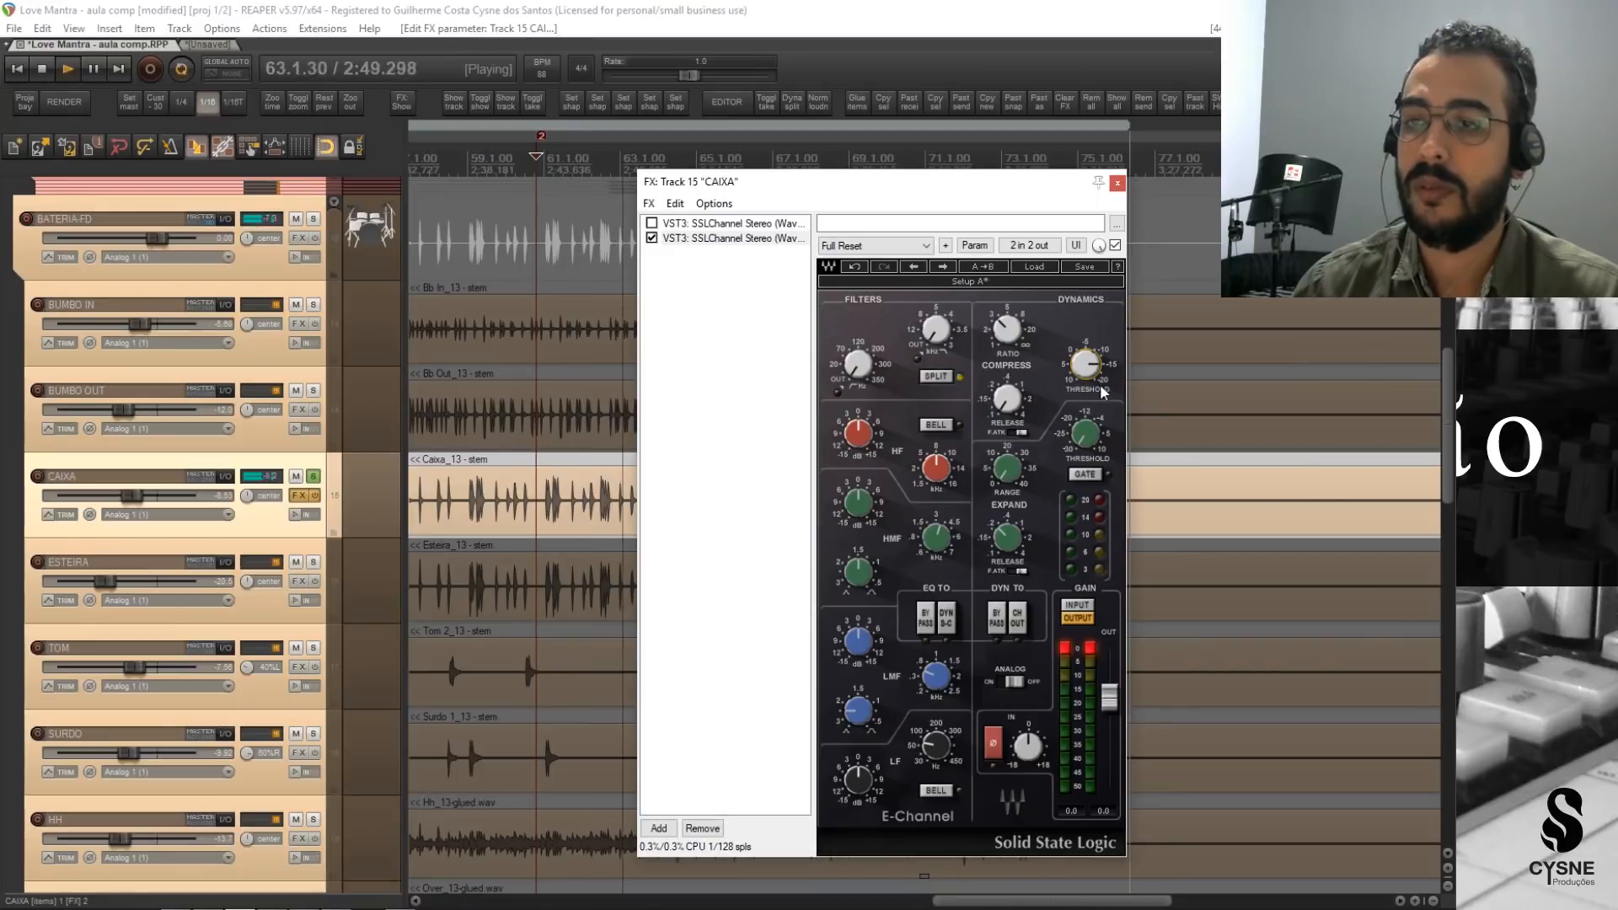
pyautogui.press('space')
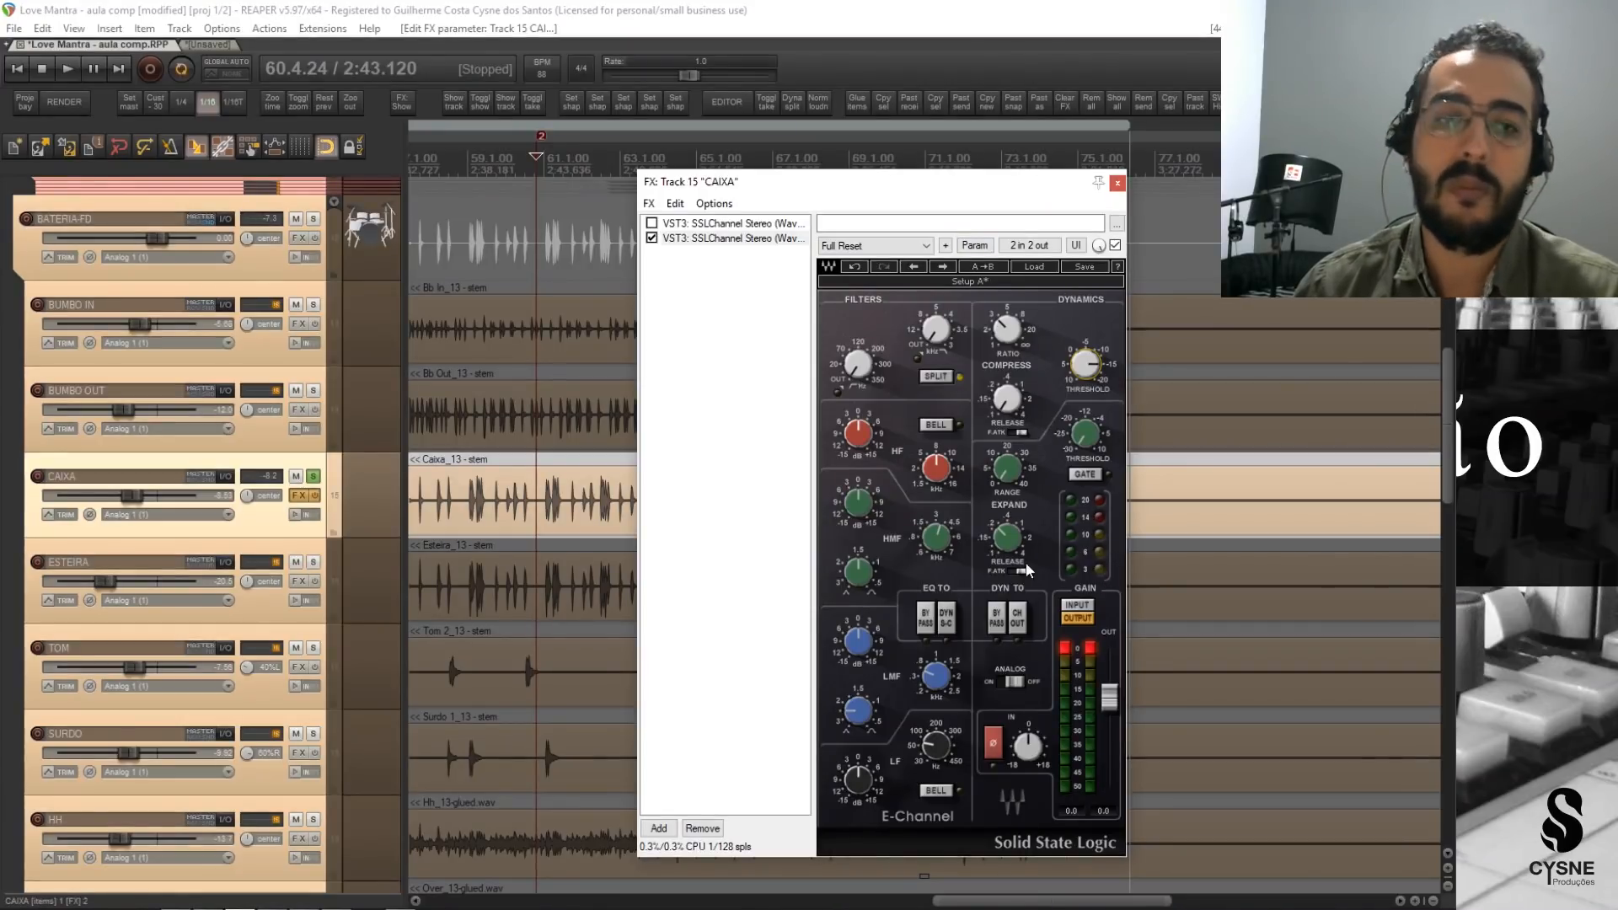
# Play the soloed snare from bar 62, comparing it with the active SSLChannel bypassed and re-enabled.
pyautogui.moveTo(839, 183); pyautogui.dragTo(962, 219)
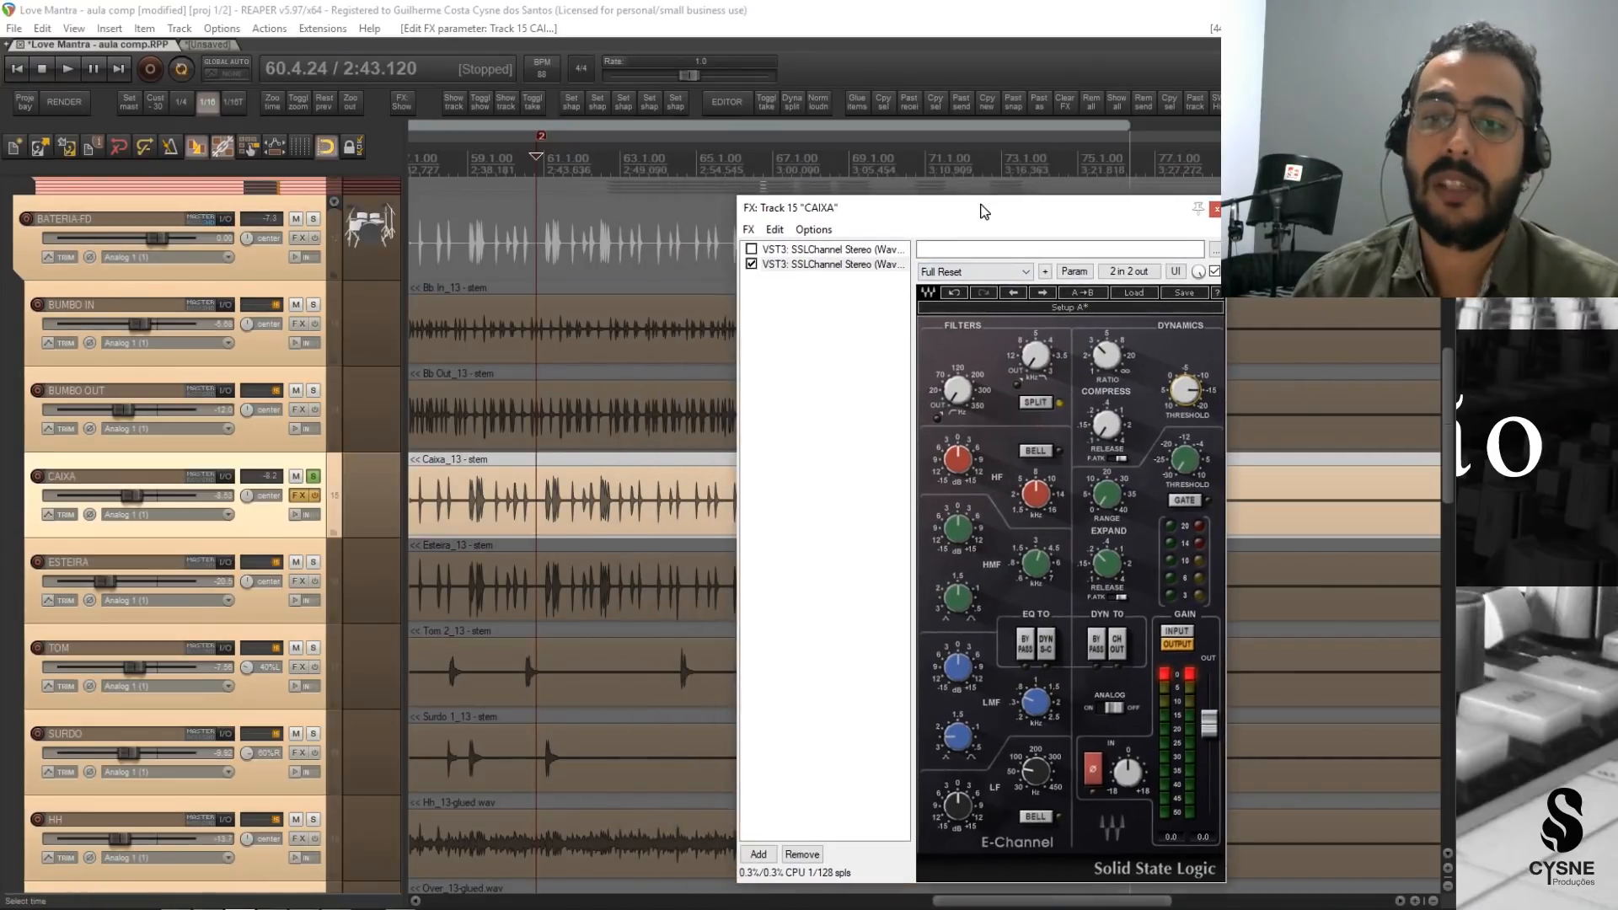
pyautogui.click(613, 160)
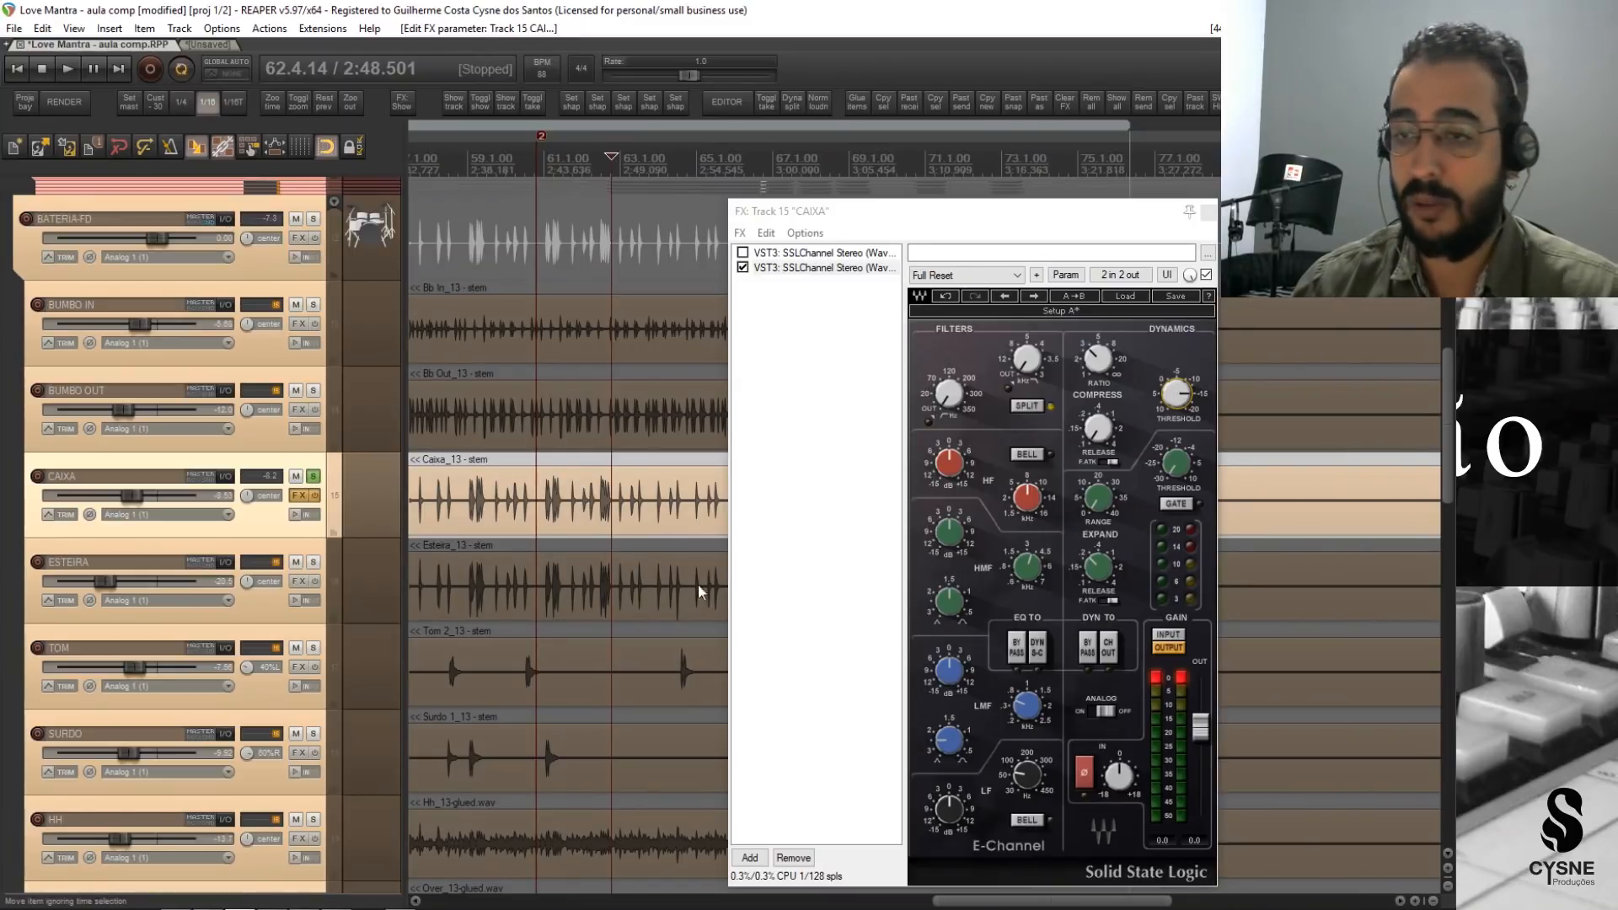
pyautogui.press('space')
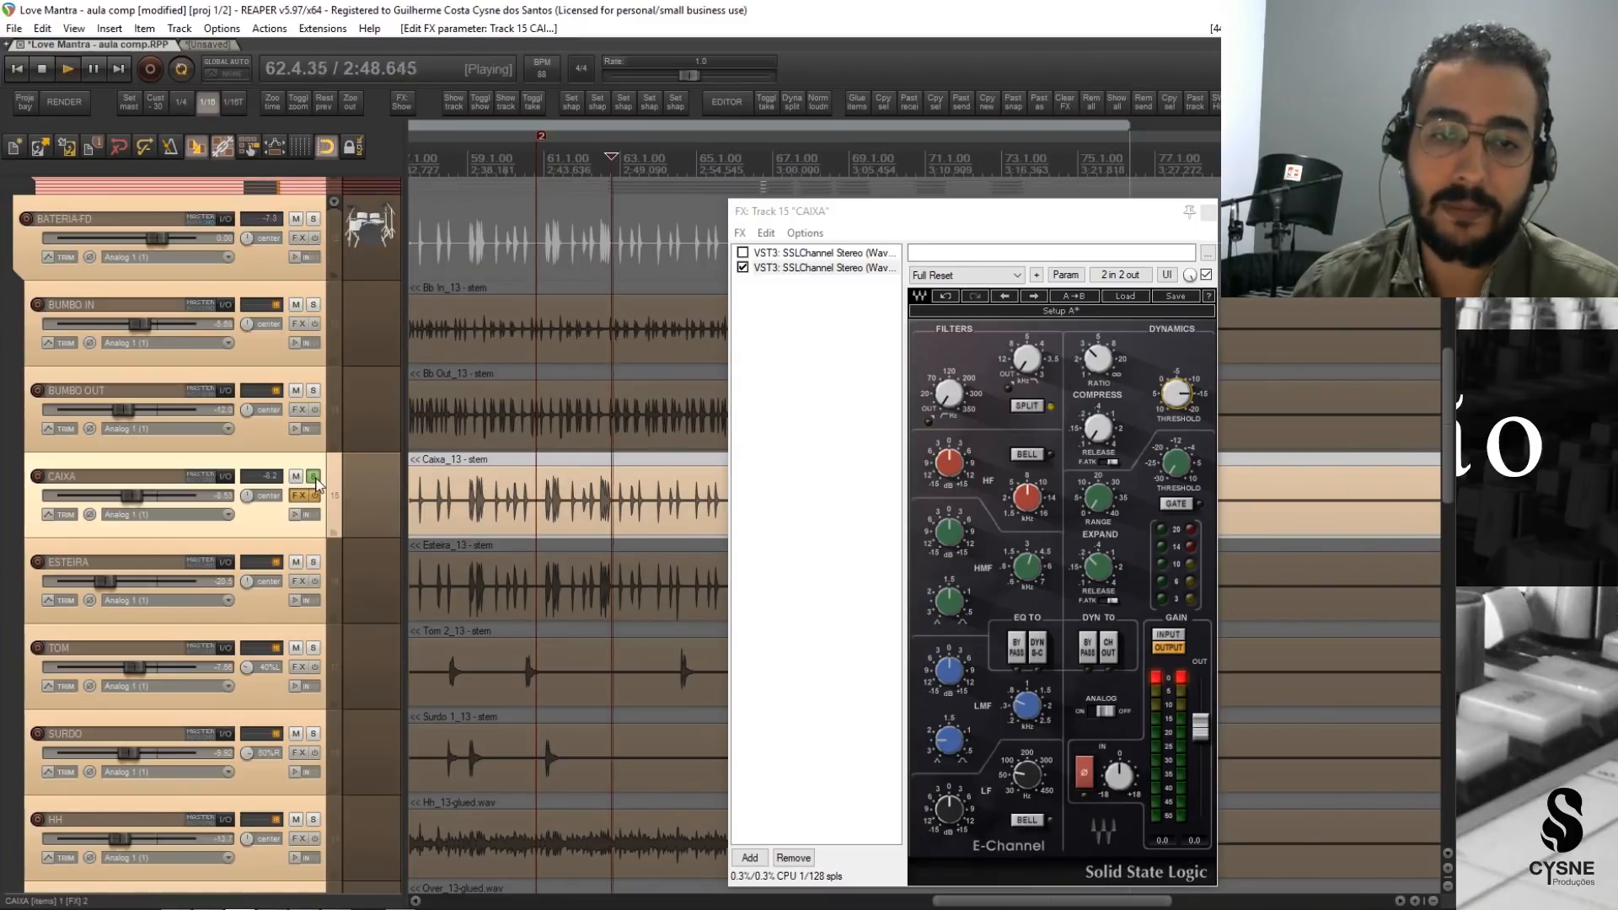
pyautogui.click(1207, 275)
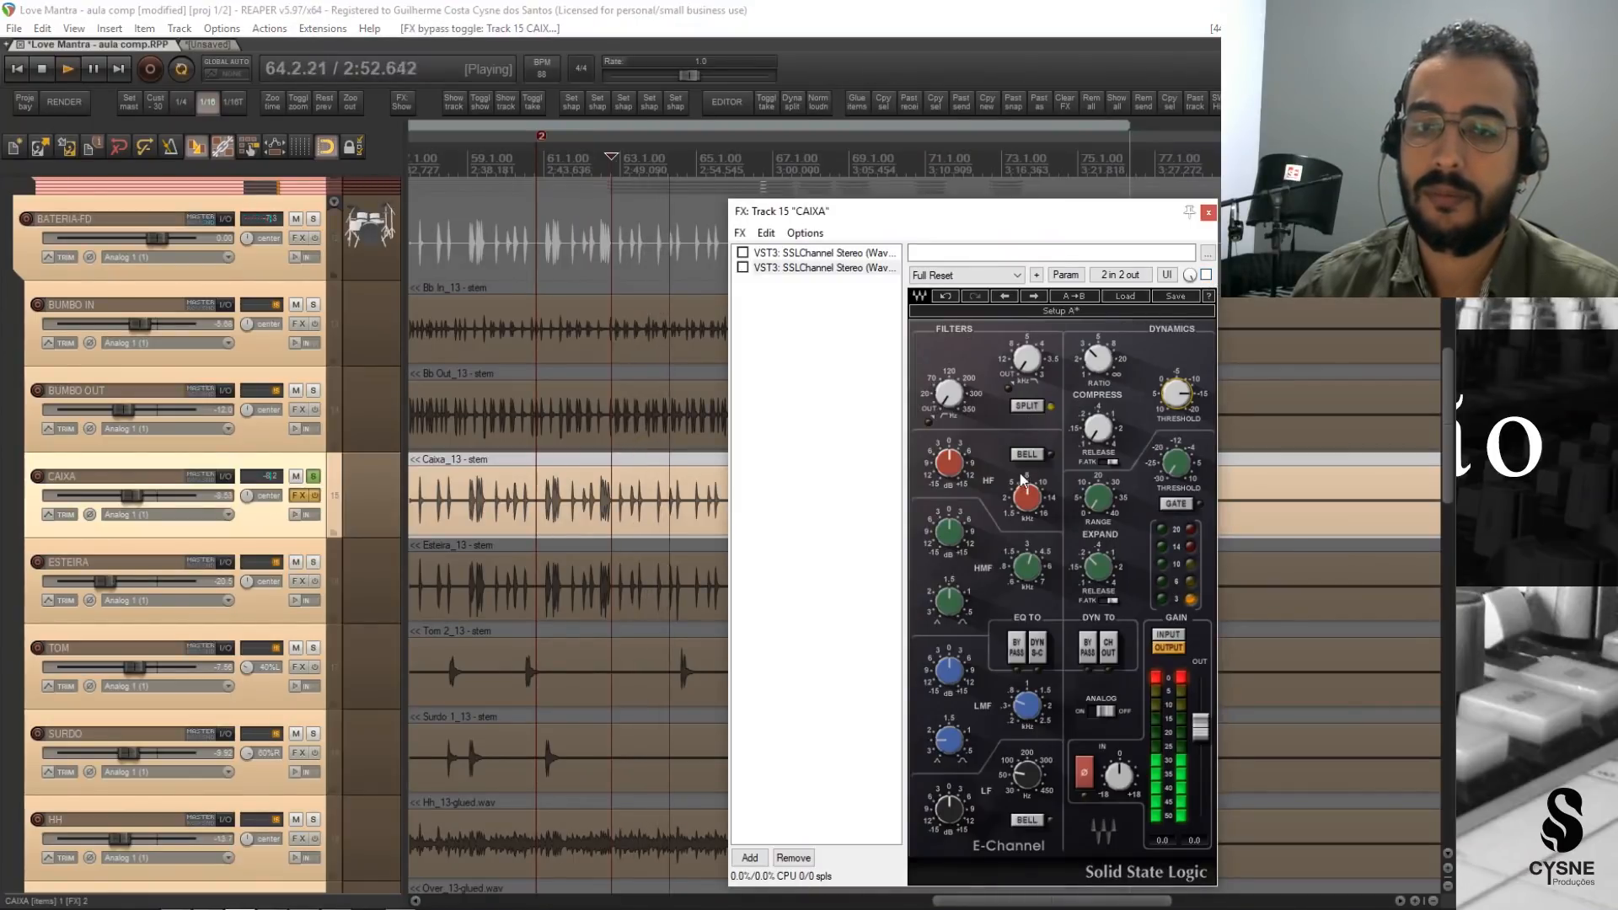
pyautogui.click(1206, 275)
pyautogui.press('space')
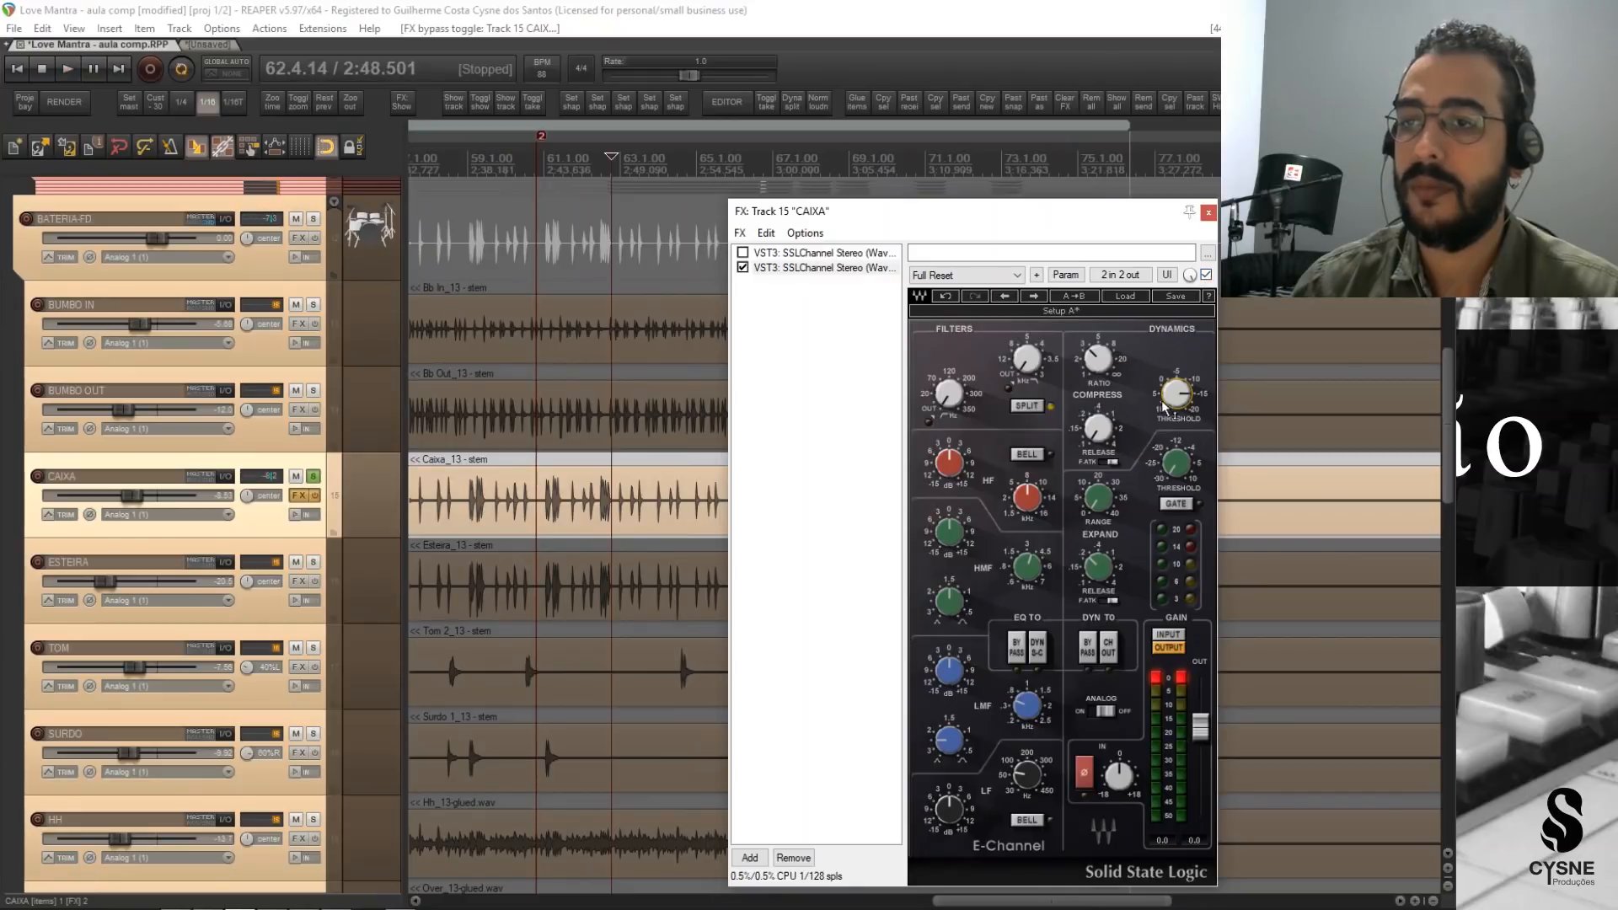
# Change CAIXA's compressor threshold and loop a short time selection around a snare hit late in bar 63 to hear it.
pyautogui.moveTo(1177, 405)
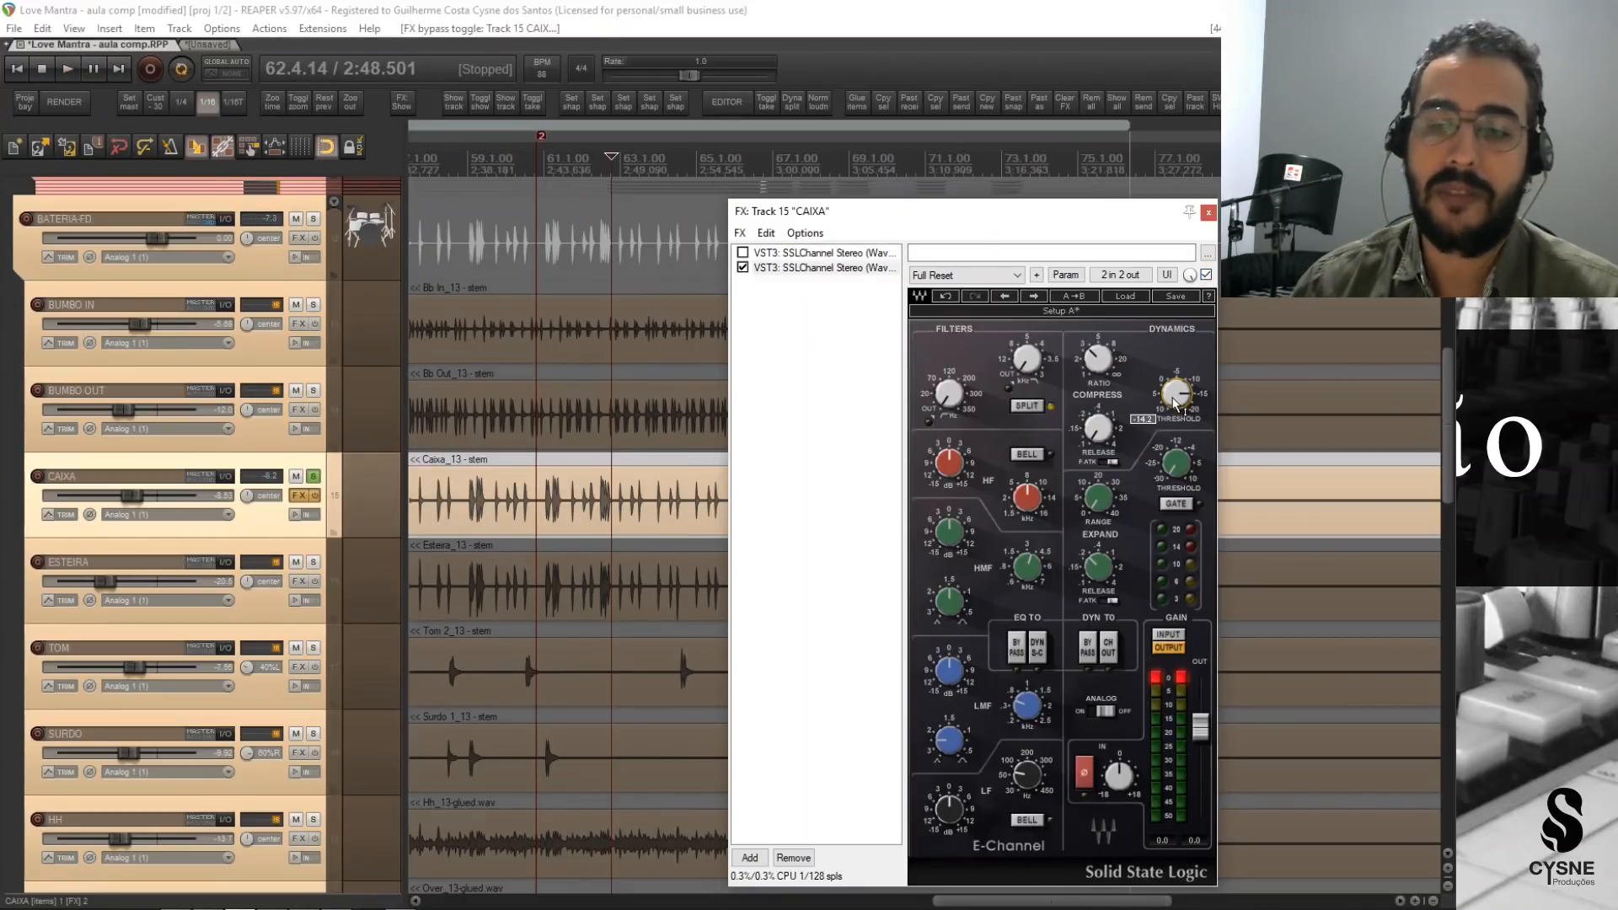
pyautogui.moveTo(1175, 402); pyautogui.dragTo(1175, 421)
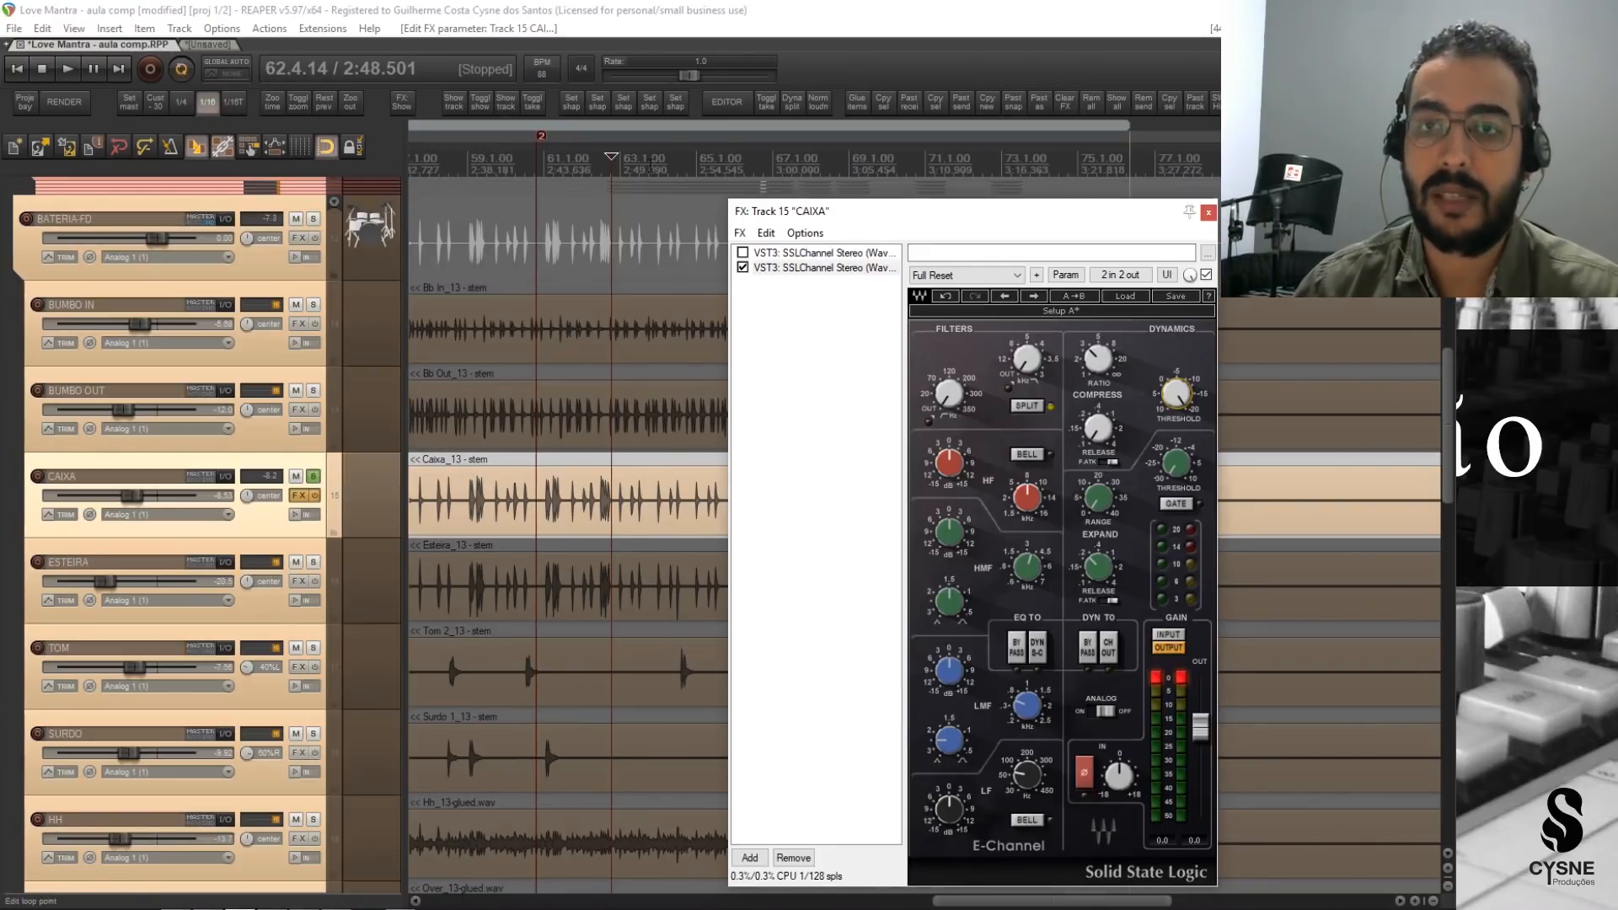
pyautogui.moveTo(650, 177); pyautogui.dragTo(665, 177)
pyautogui.press('space')
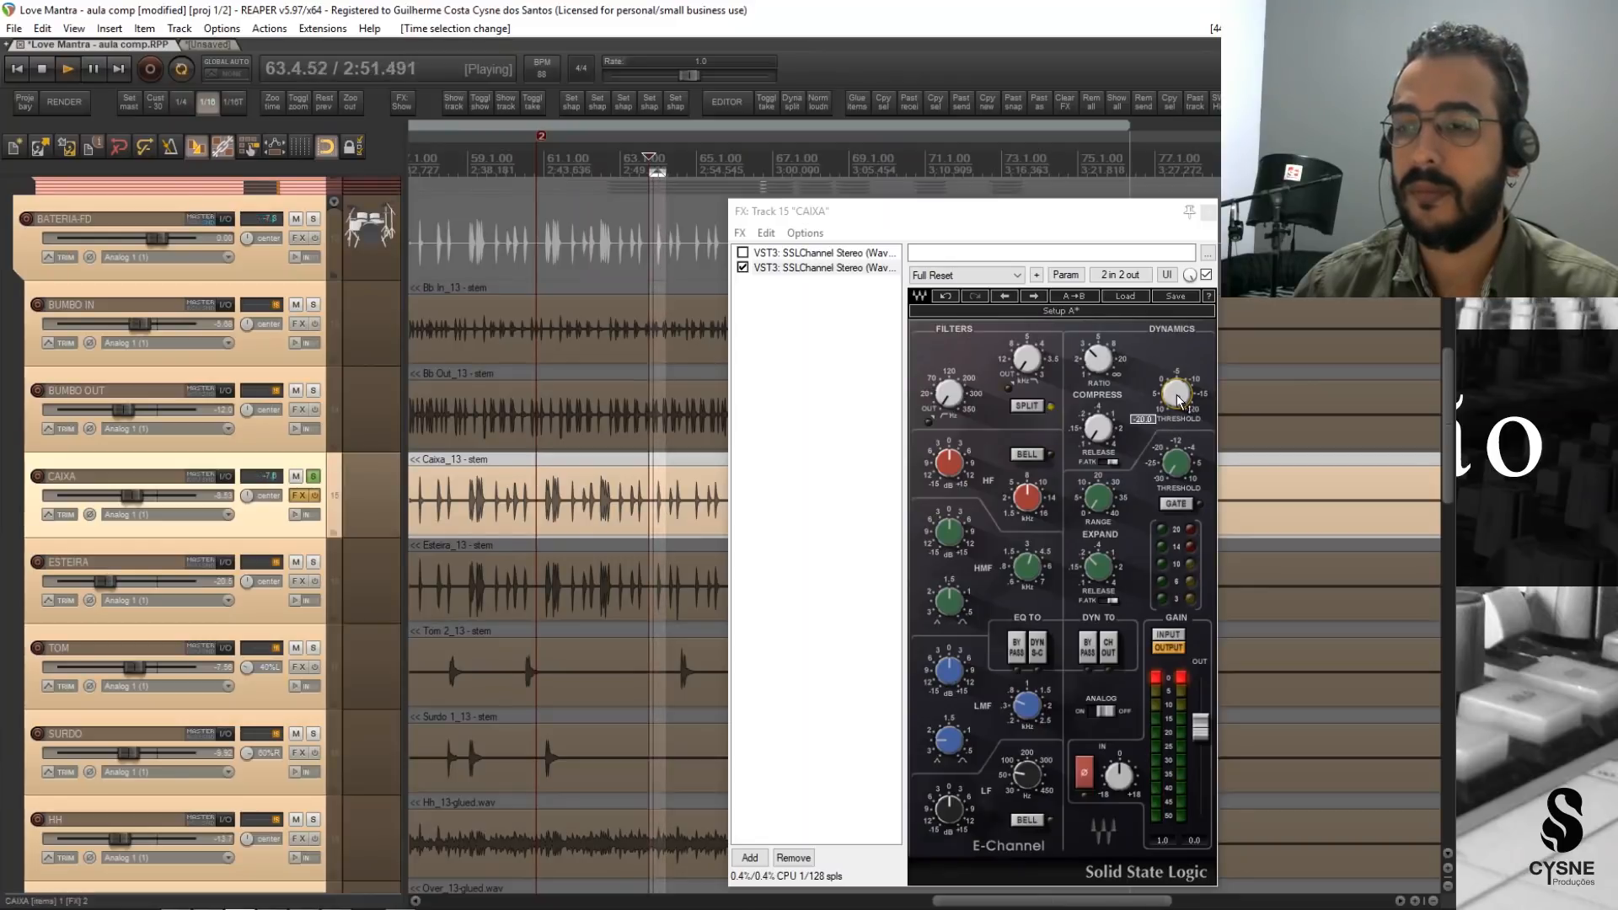
pyautogui.moveTo(1176, 394)
pyautogui.mouseDown()
pyautogui.moveTo(1176, 417)
pyautogui.moveTo(1177, 397)
pyautogui.mouseUp()
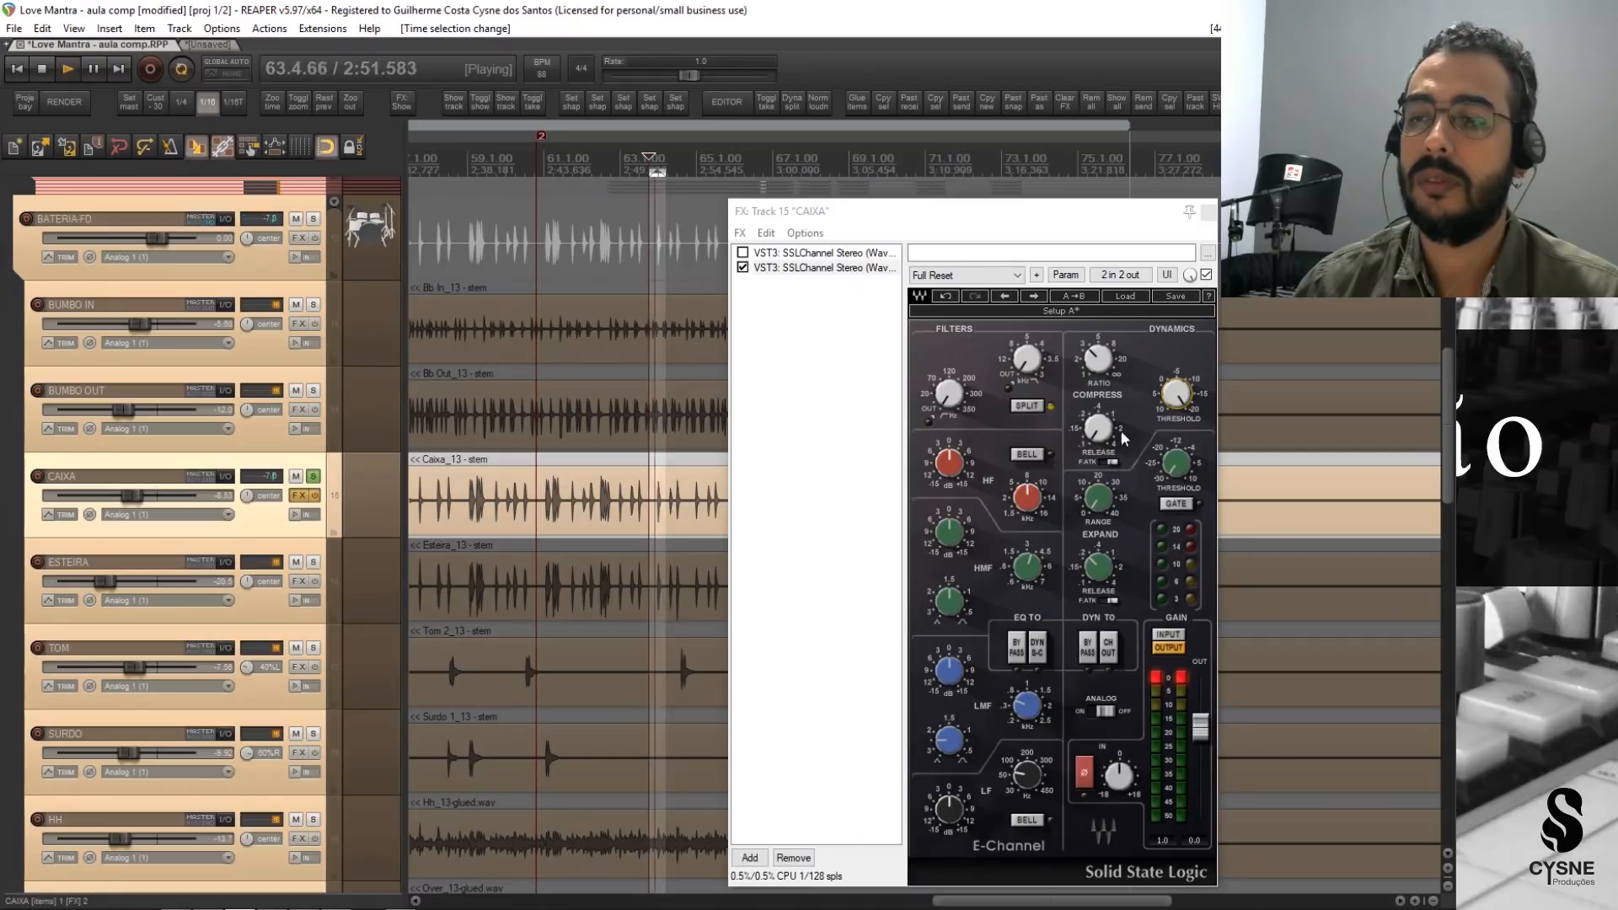
# Compare the looped snare hit with the SSLChannel bypassed and active, and close CAIXA's FX window.
pyautogui.click(1206, 277)
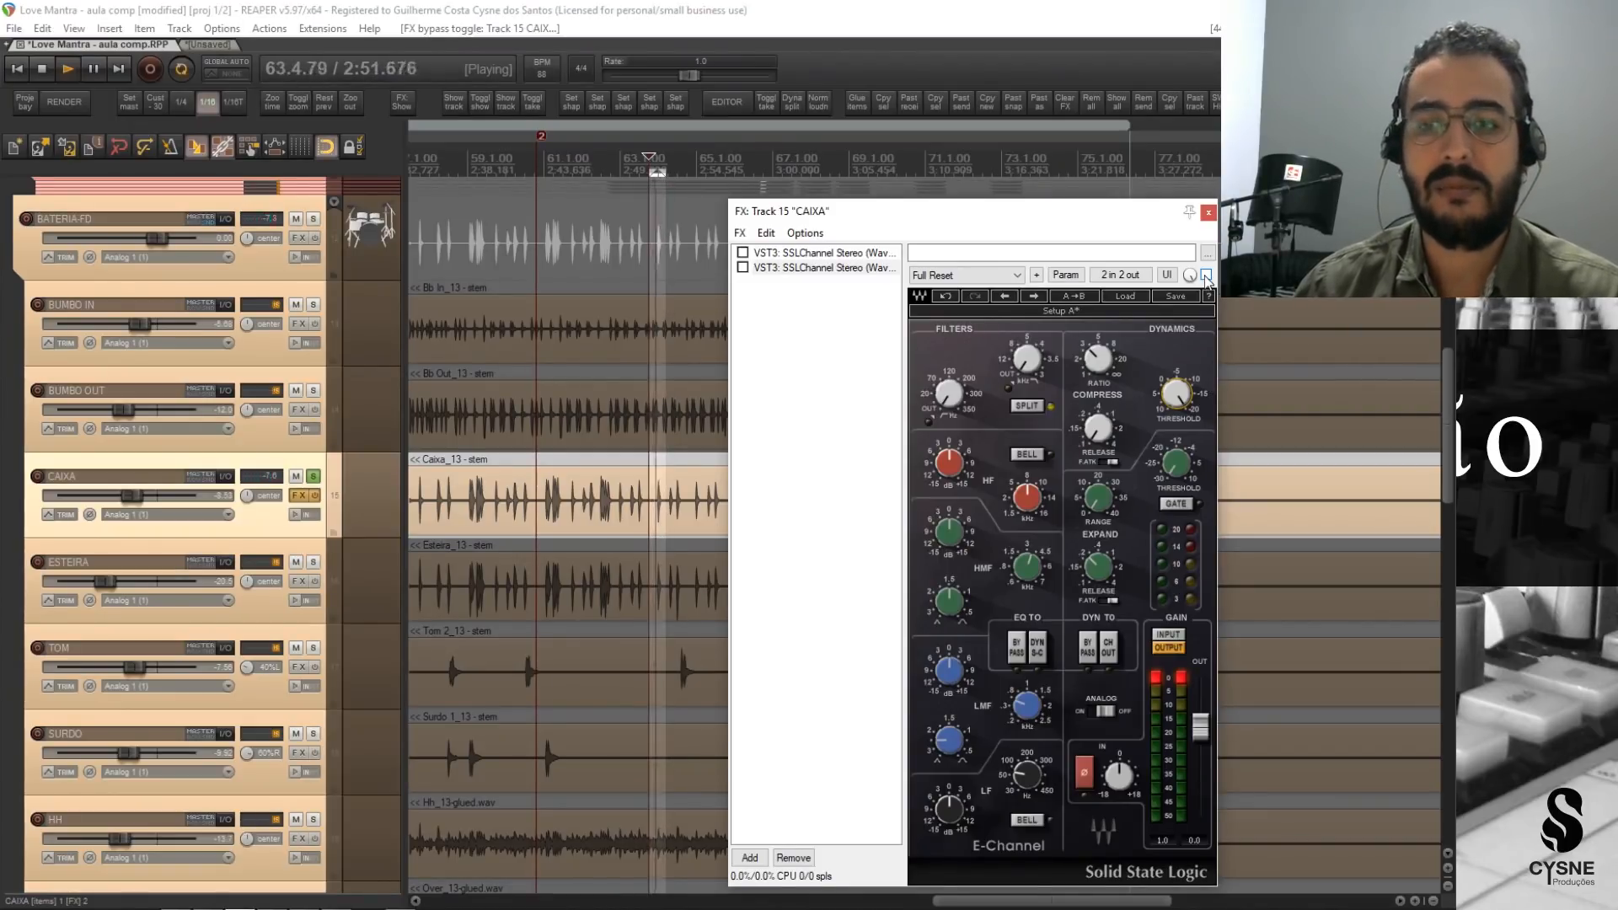
pyautogui.click(1206, 275)
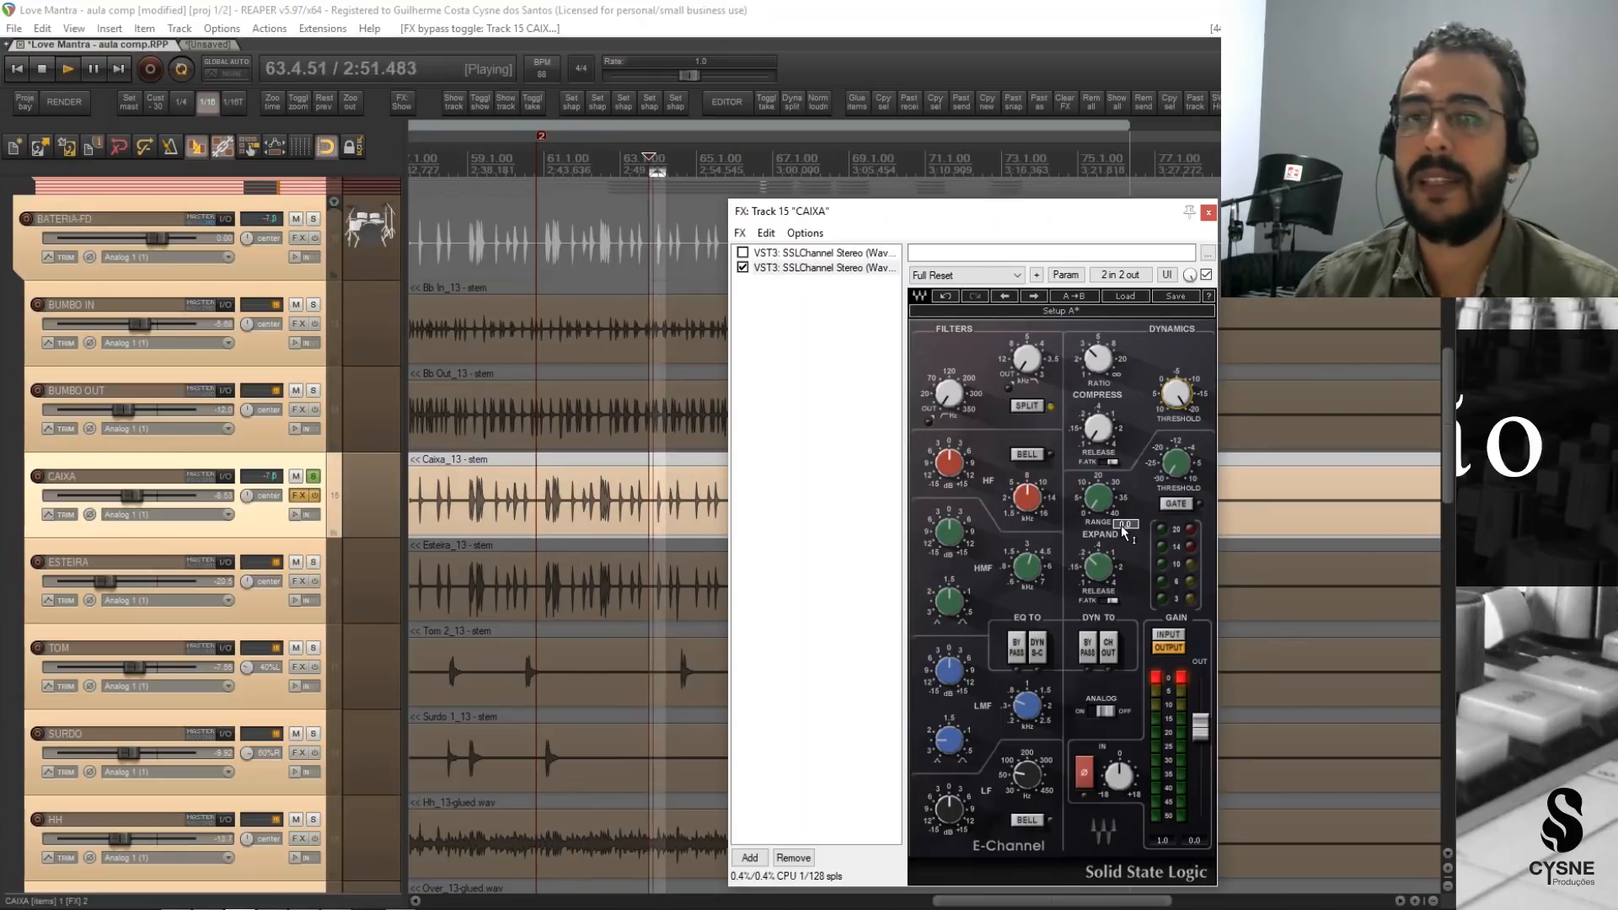
pyautogui.click(1209, 211)
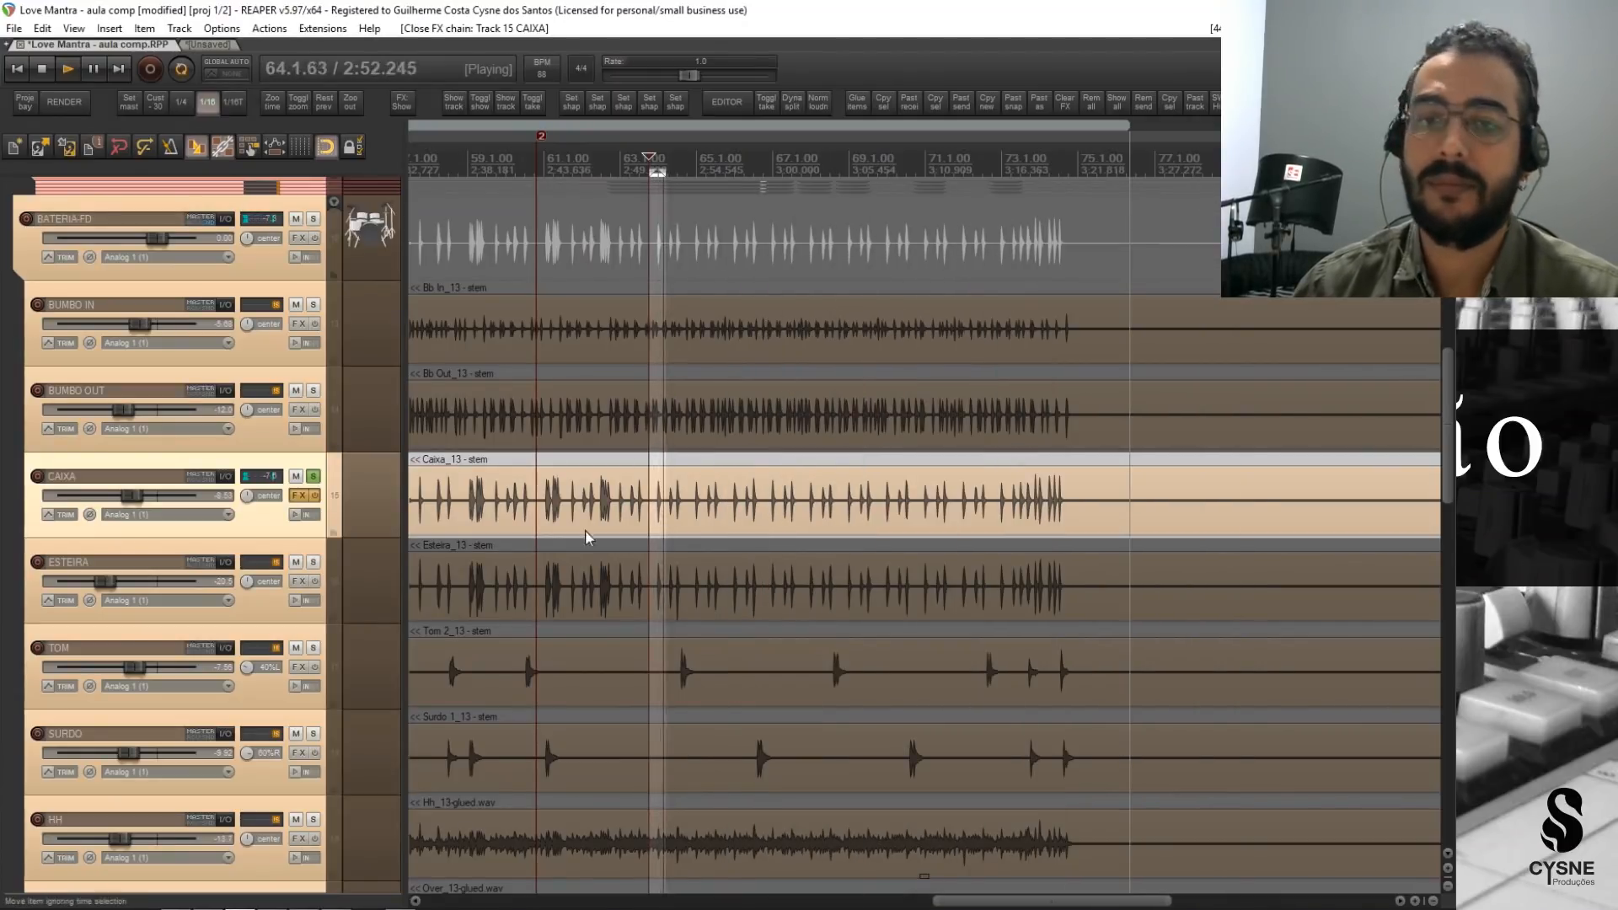
# Keep a single SSLChannel enabled in CAIXA's FX chain and adjust its compressor threshold while the loop plays.
pyautogui.click(759, 214)
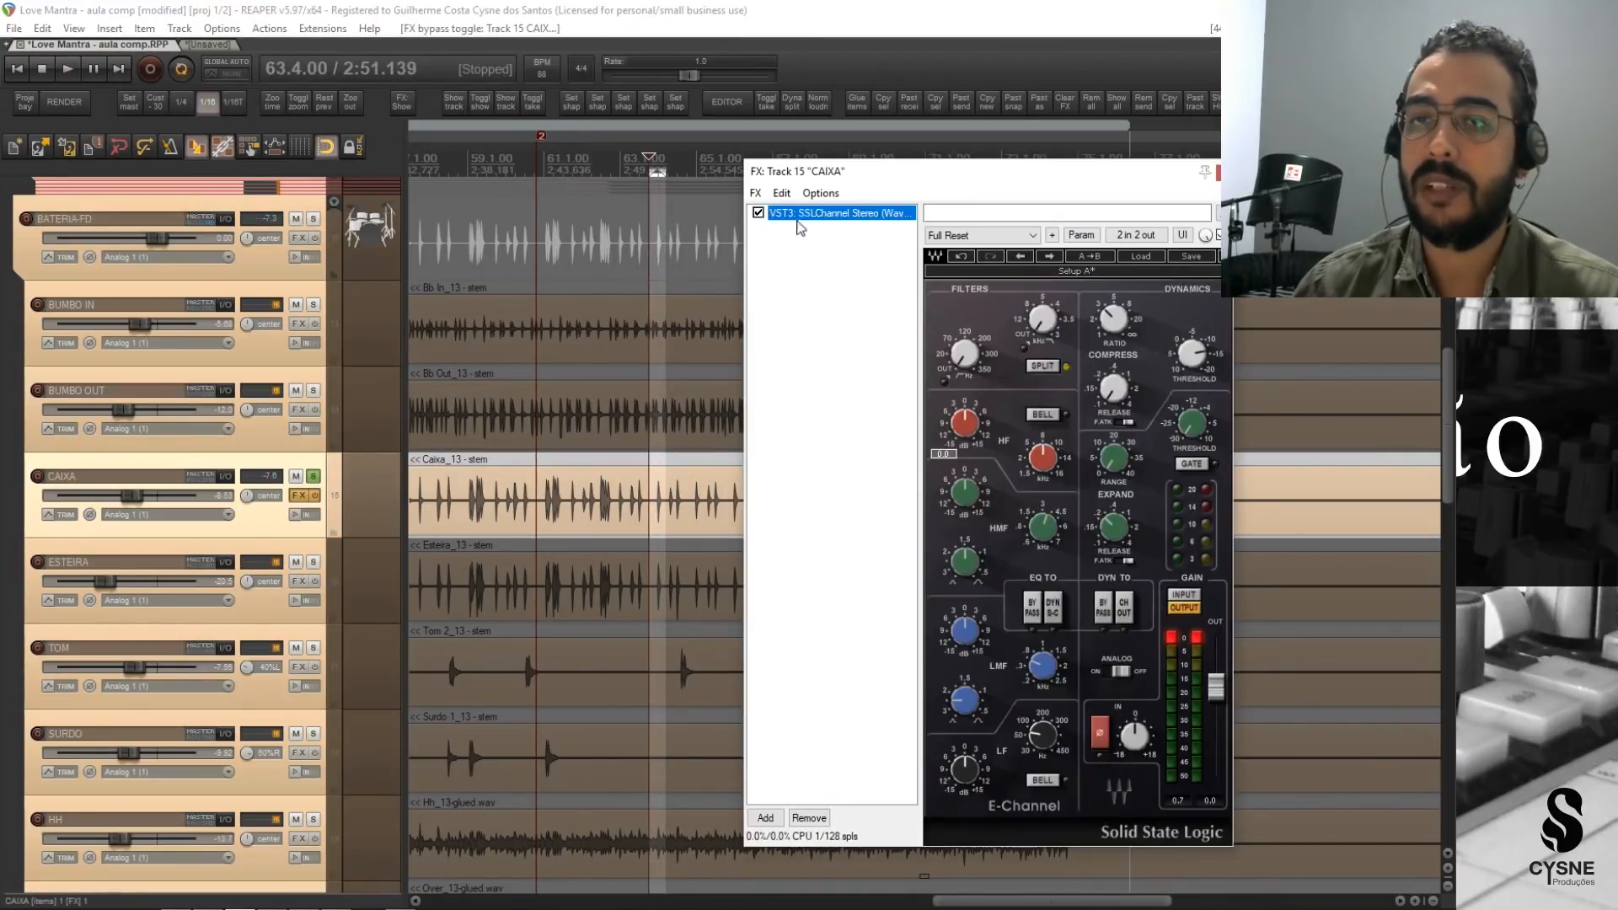
pyautogui.press('space')
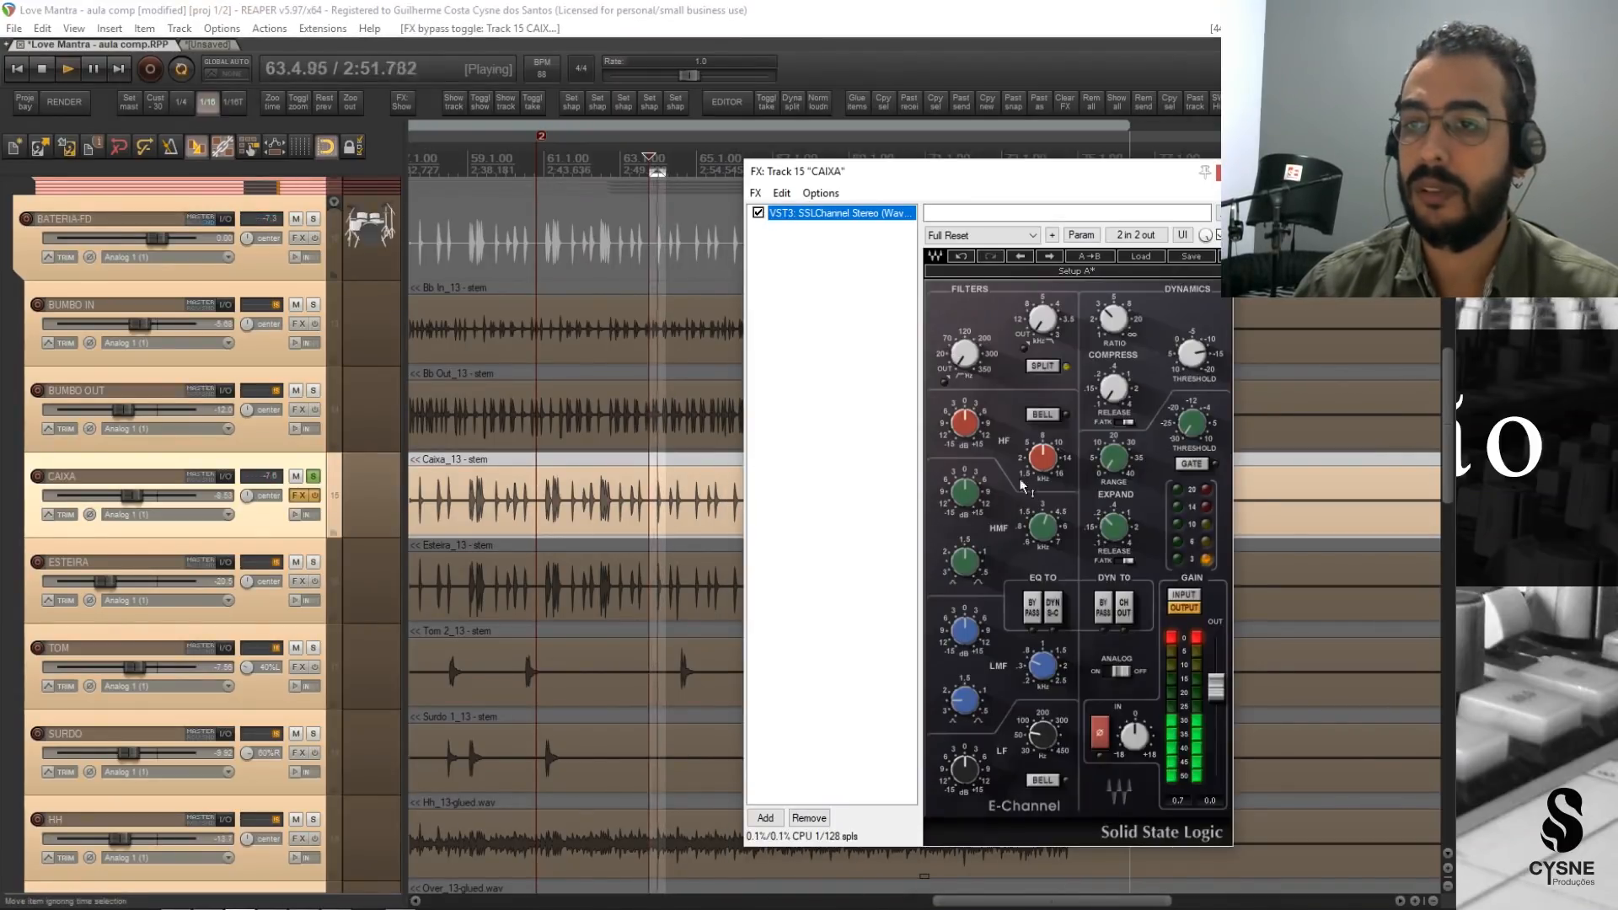
pyautogui.click(1192, 353)
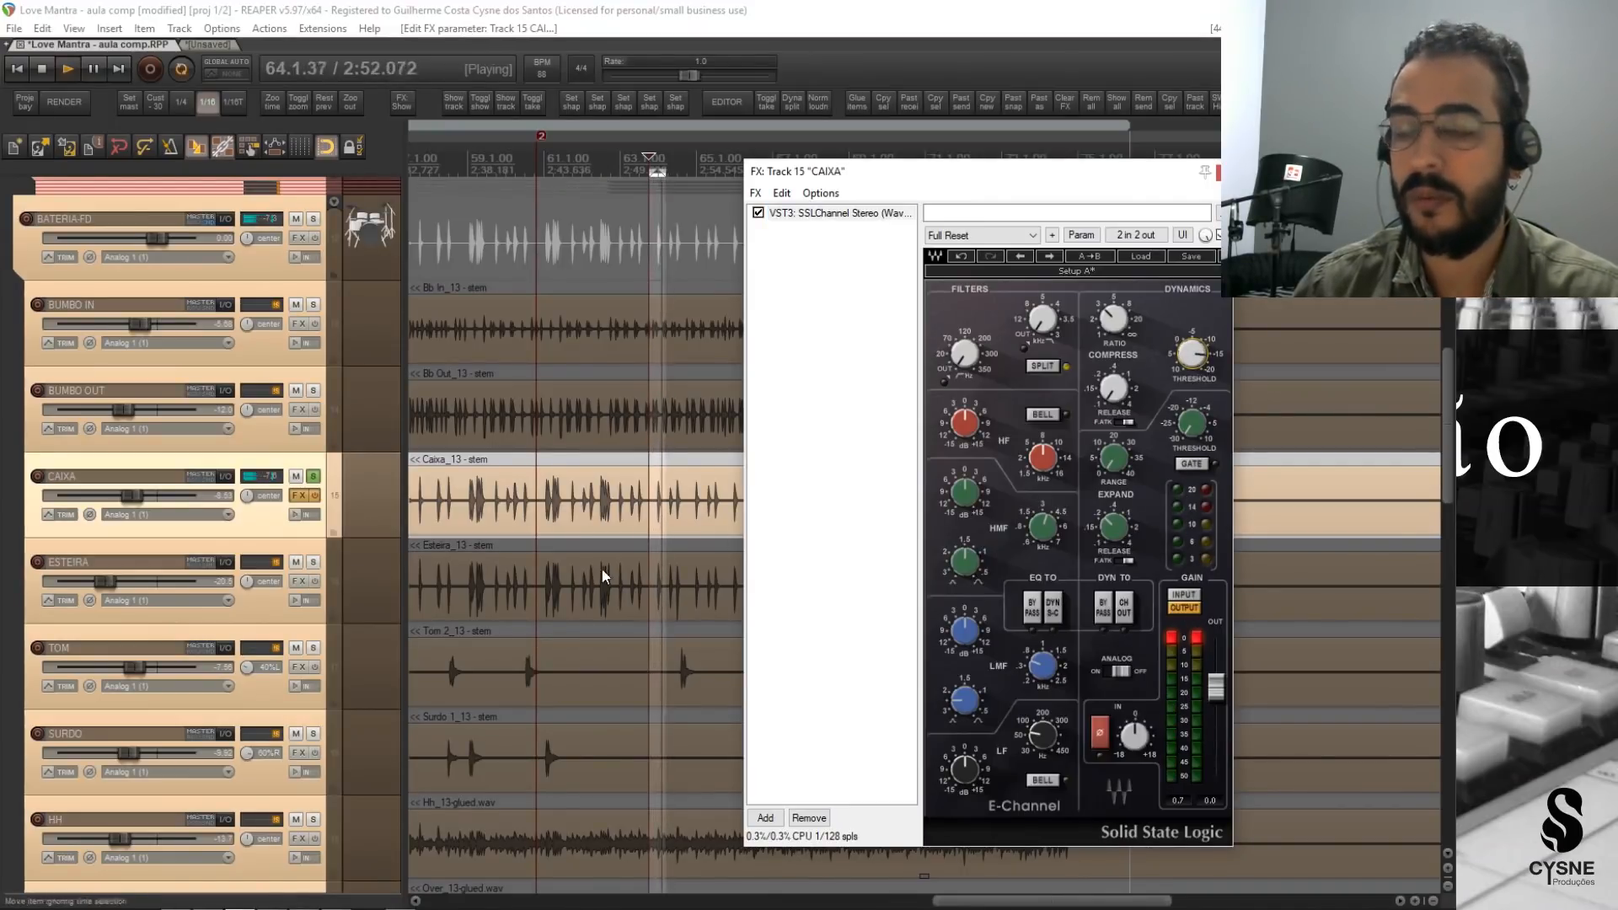
# Stop playback, unsolo CAIXA, close its FX window, and remove the time selection.
pyautogui.press('space')
pyautogui.click(313, 477)
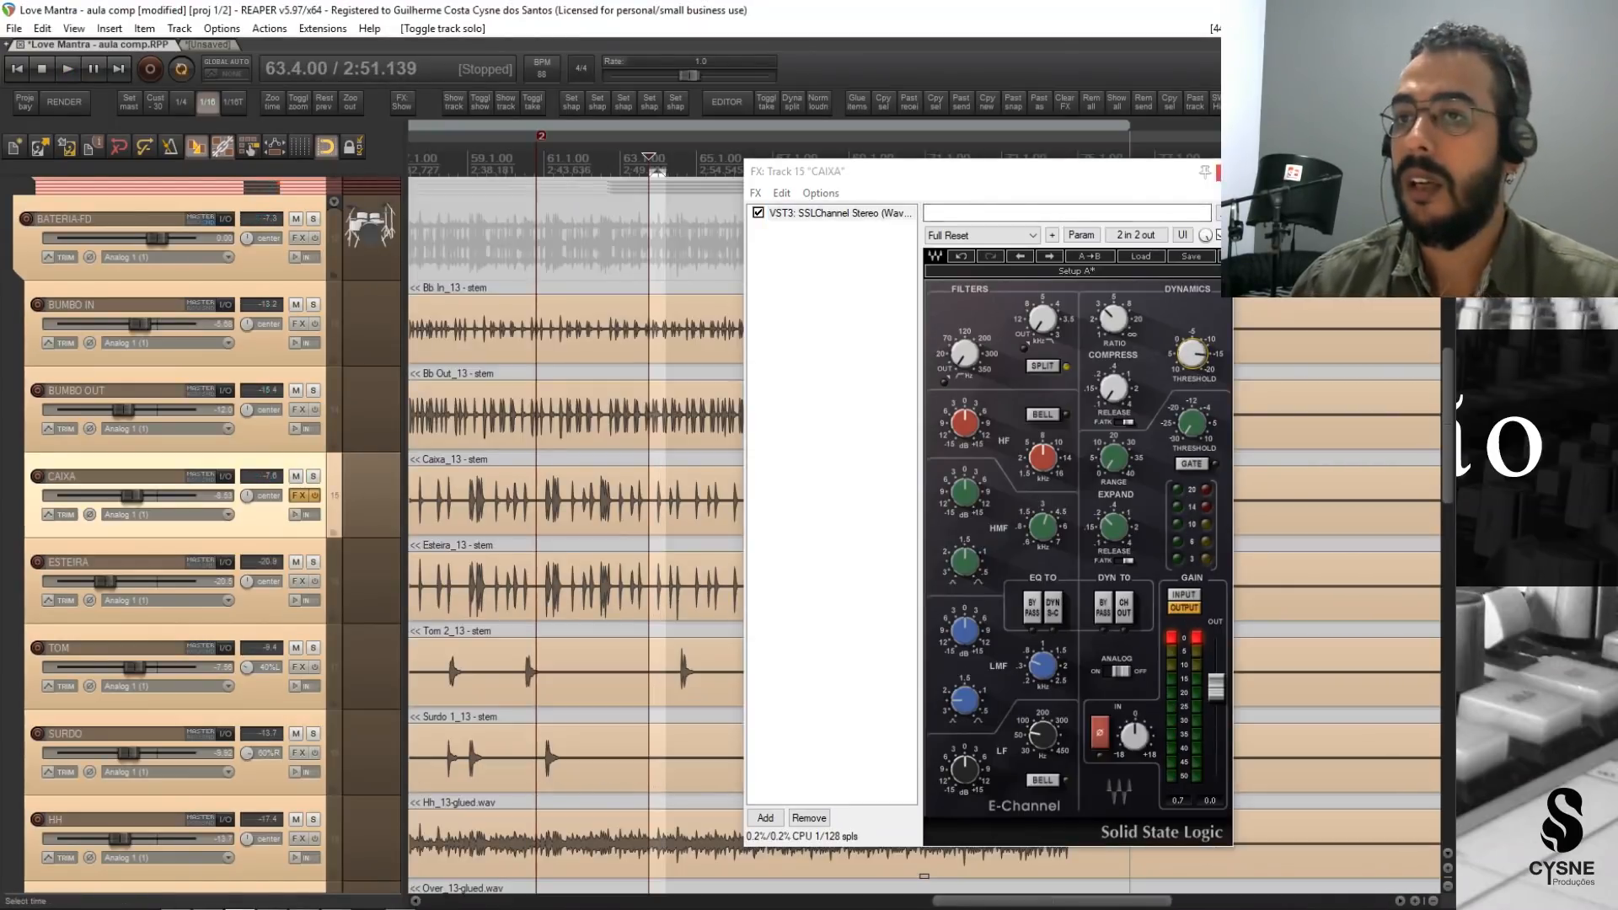
pyautogui.click(1226, 172)
pyautogui.press('Escape')
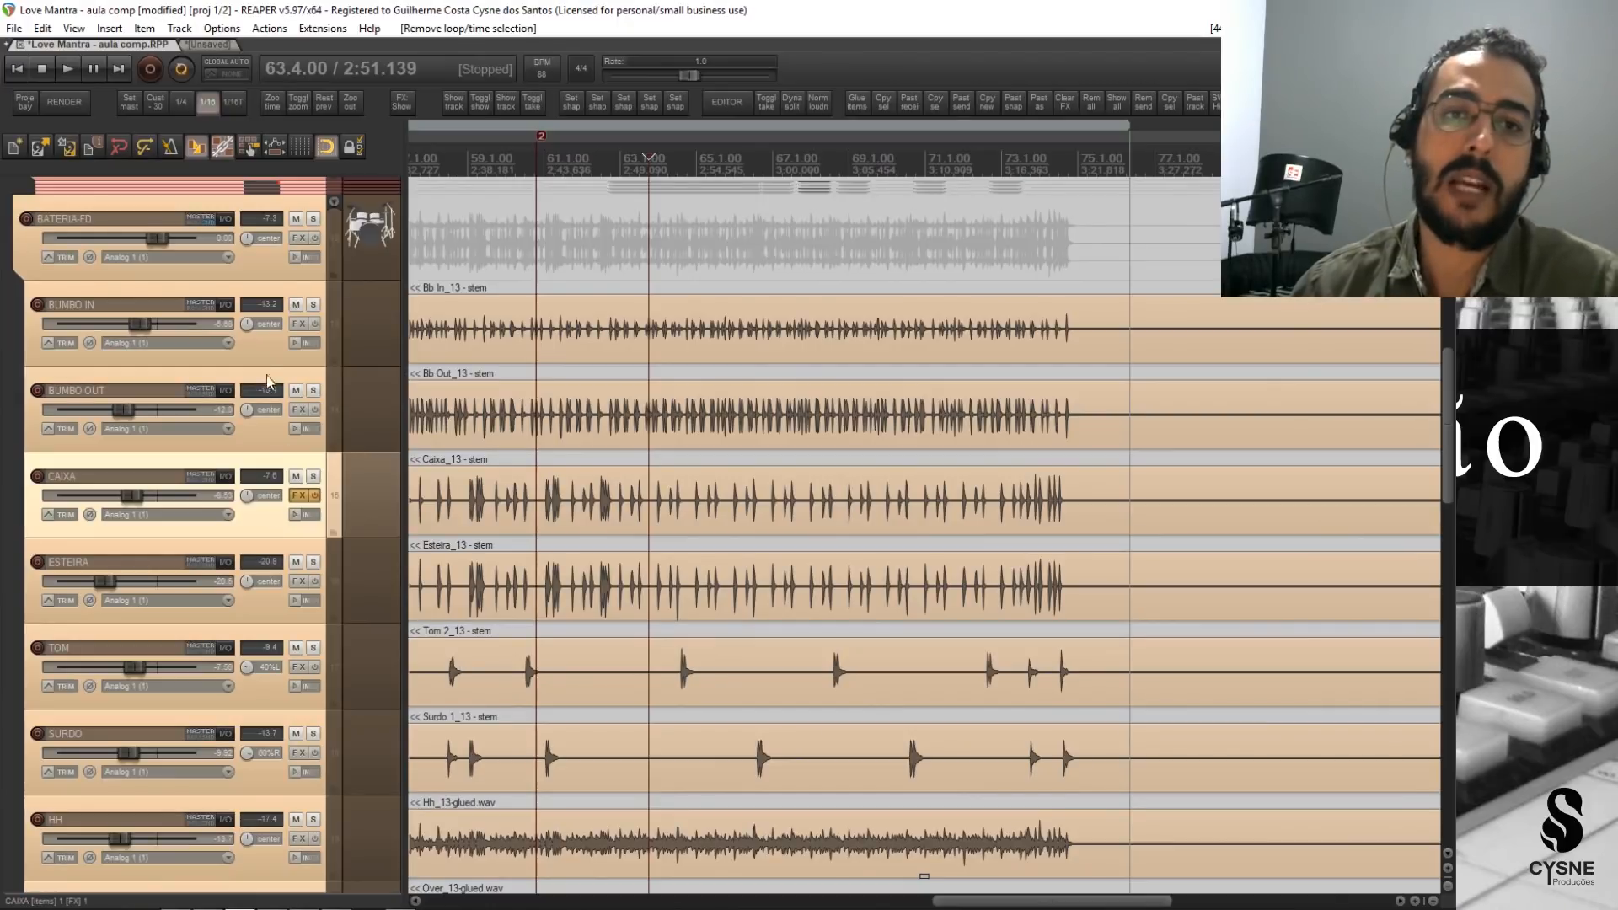
# Review the drum tracks one by one from BUMBO IN to OVER, along with the vocal and parallel compression tracks above them.
pyautogui.click(265, 352)
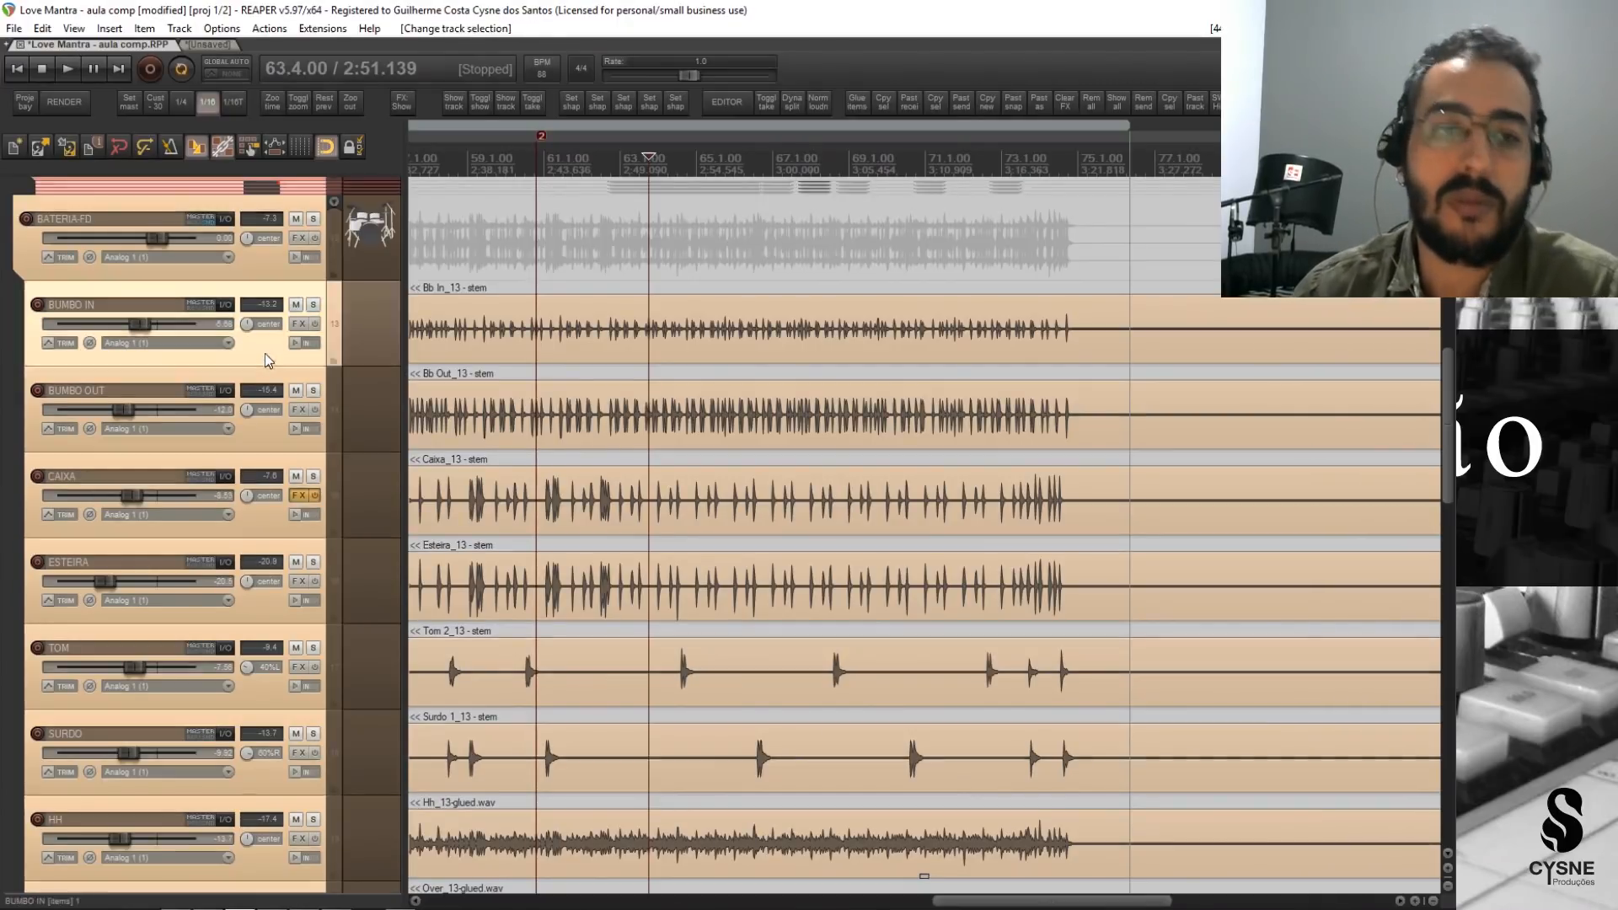
pyautogui.click(252, 442)
pyautogui.click(241, 347)
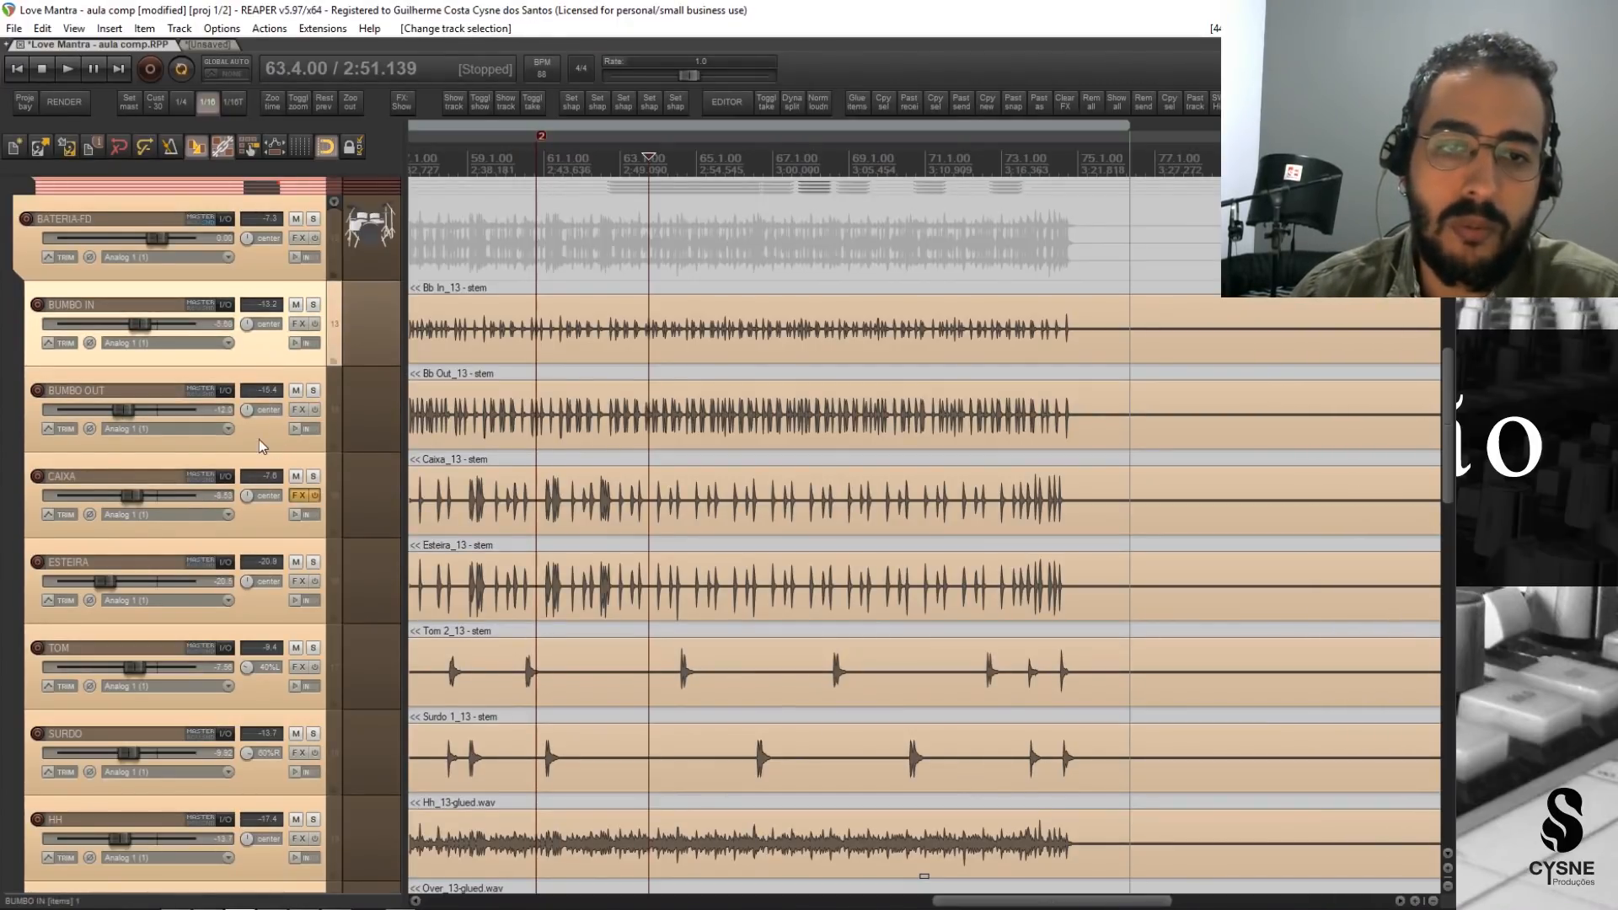
pyautogui.click(259, 444)
pyautogui.click(260, 358)
pyautogui.click(271, 434)
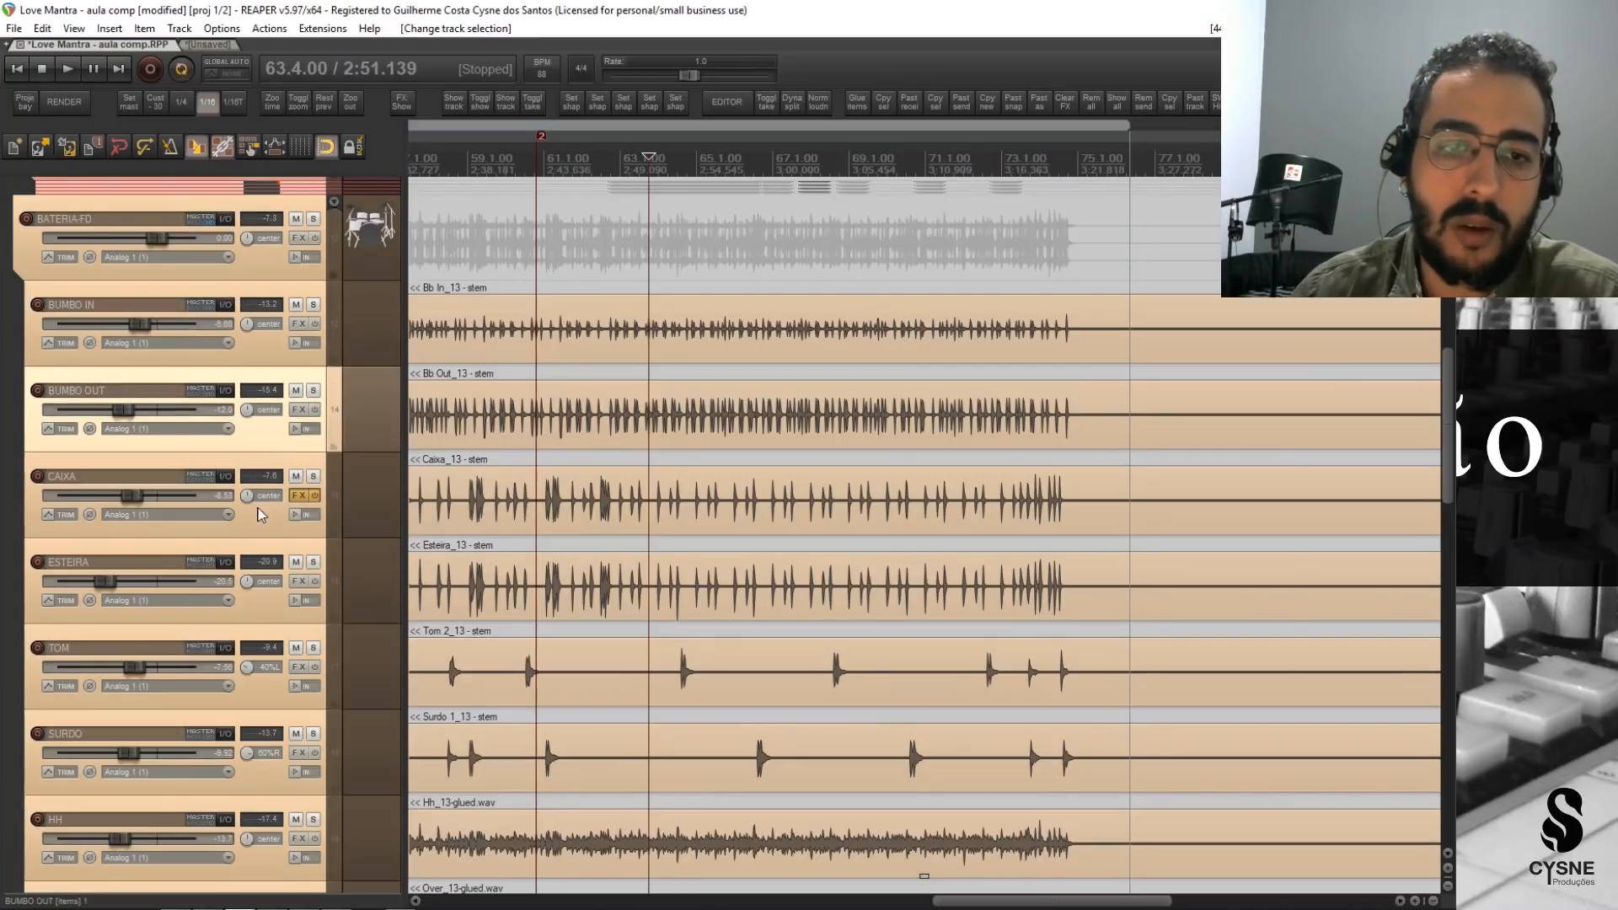
pyautogui.click(265, 527)
pyautogui.click(265, 590)
pyautogui.click(257, 699)
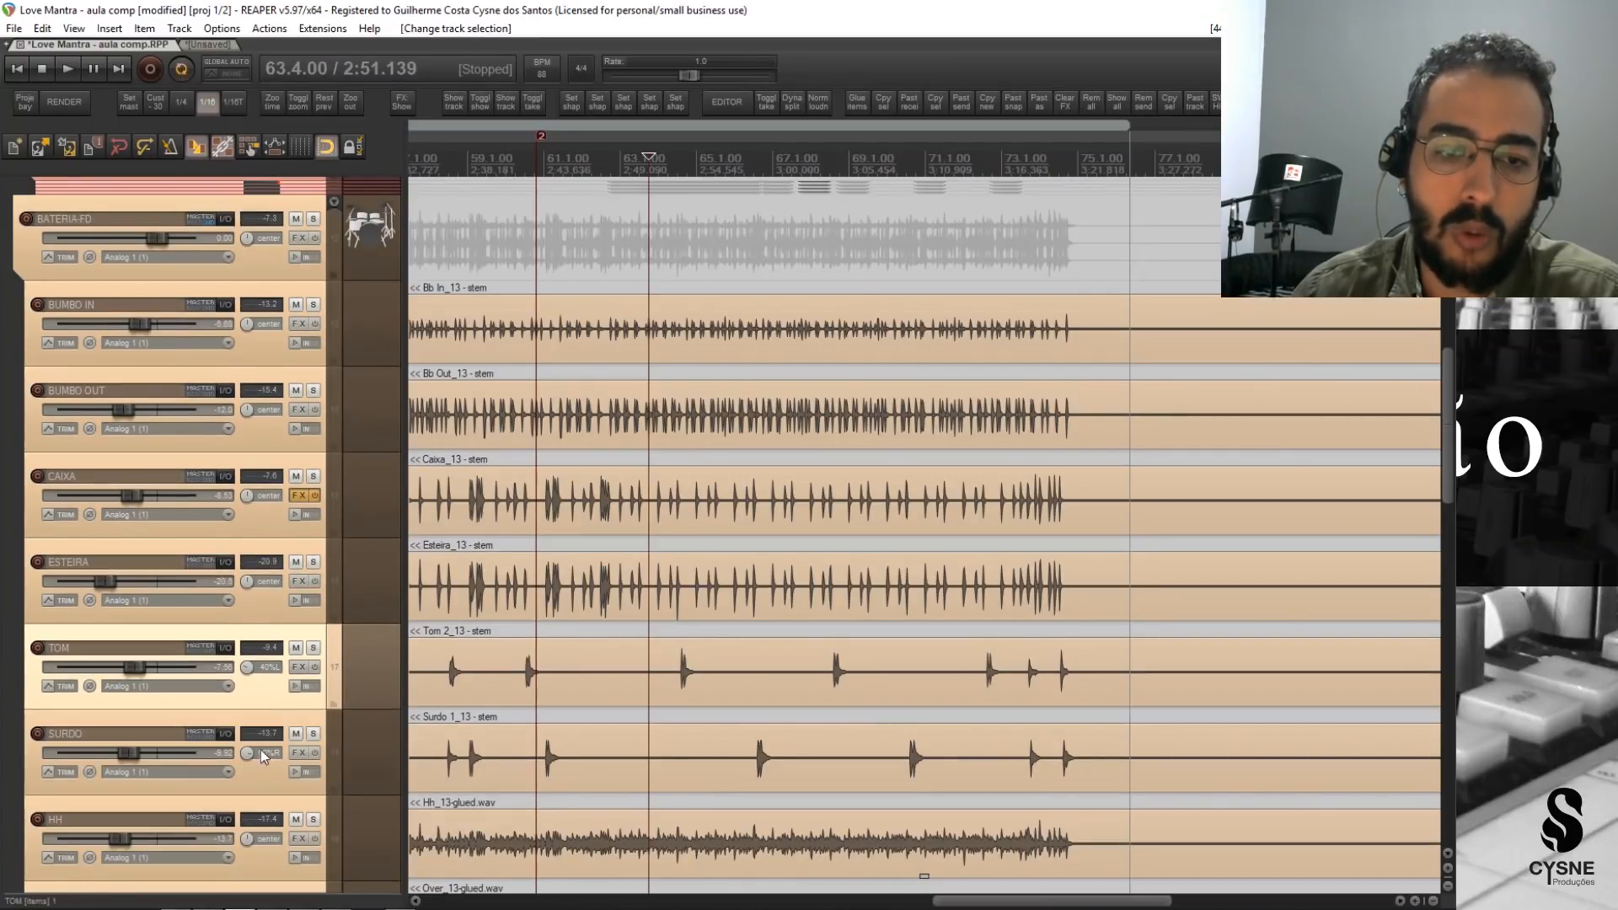
pyautogui.click(260, 750)
pyautogui.scroll(-2, 239, 711)
pyautogui.click(273, 785)
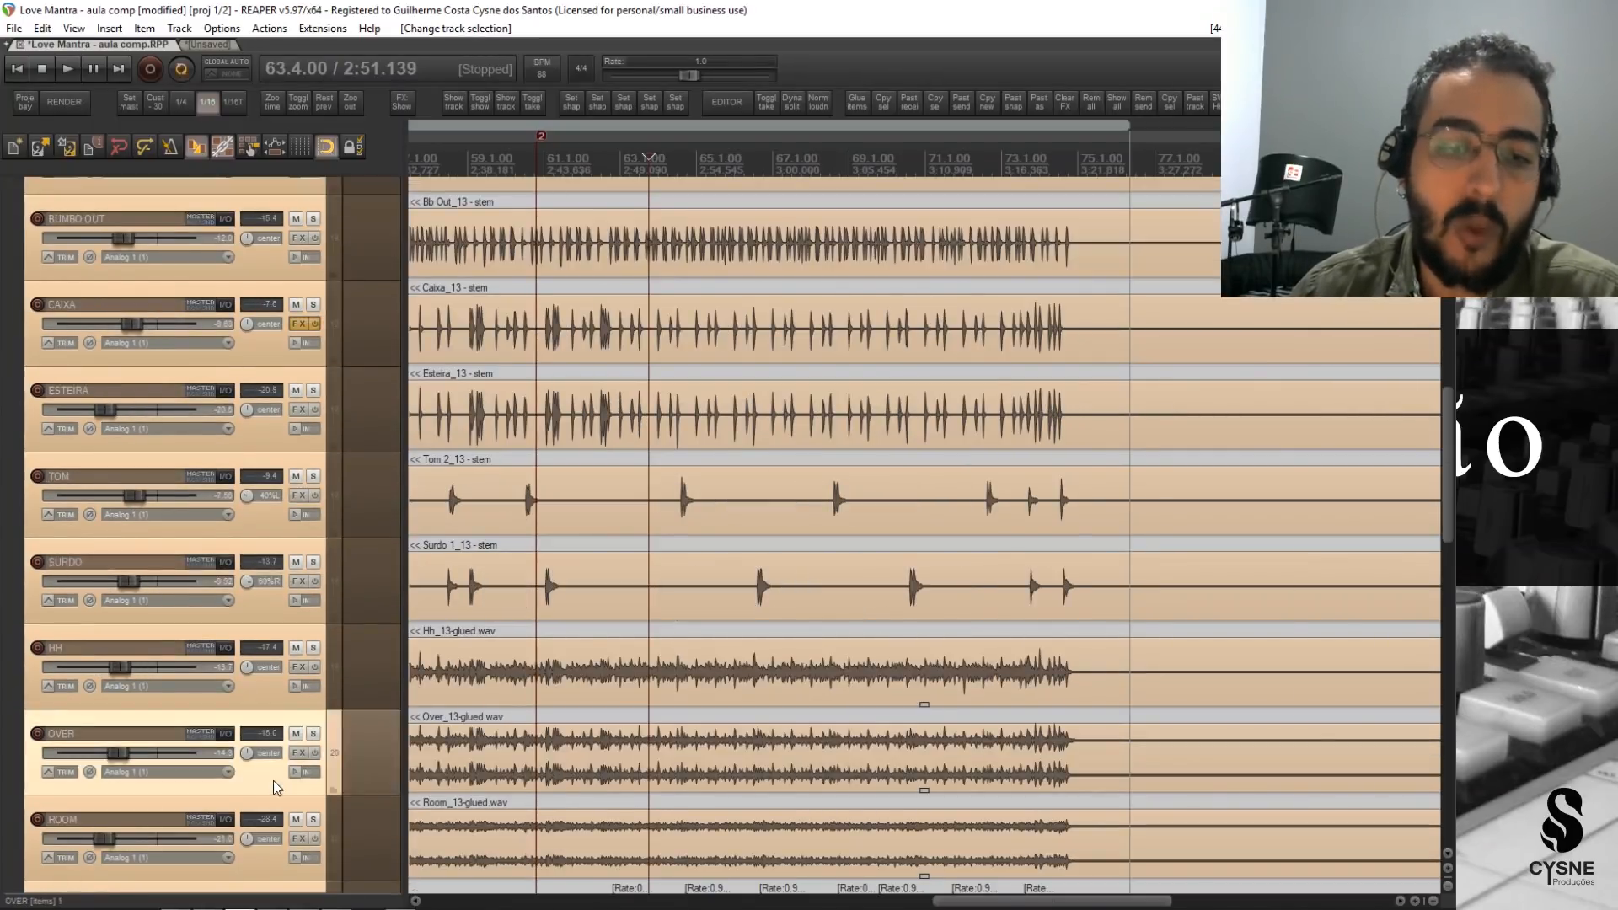
pyautogui.scroll(7, 228, 758)
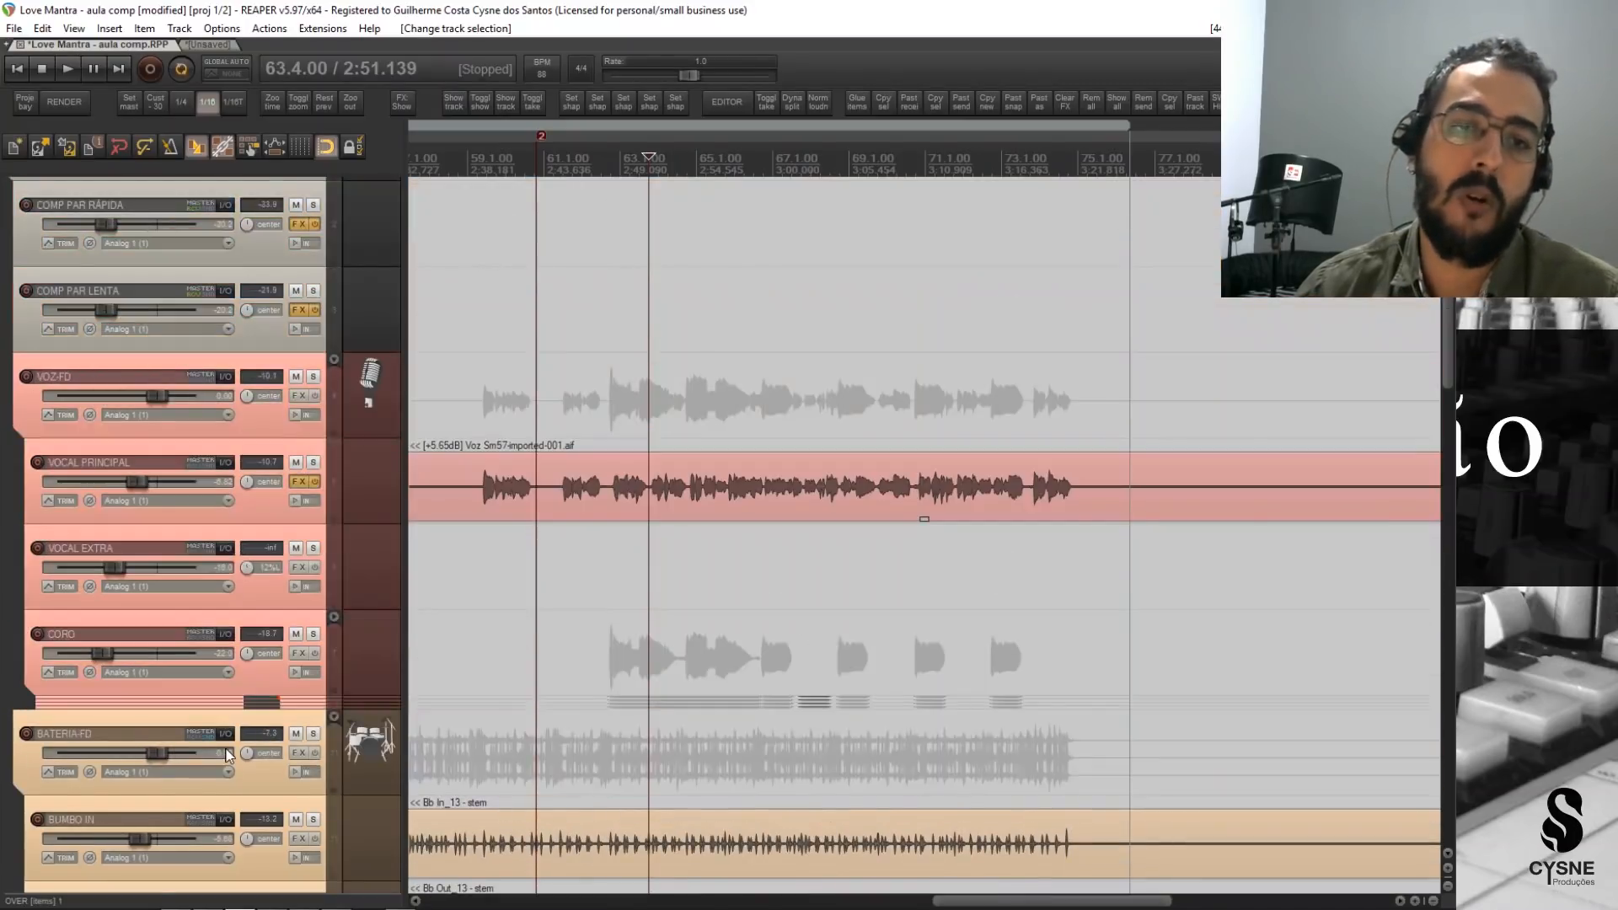
pyautogui.scroll(-2, 228, 759)
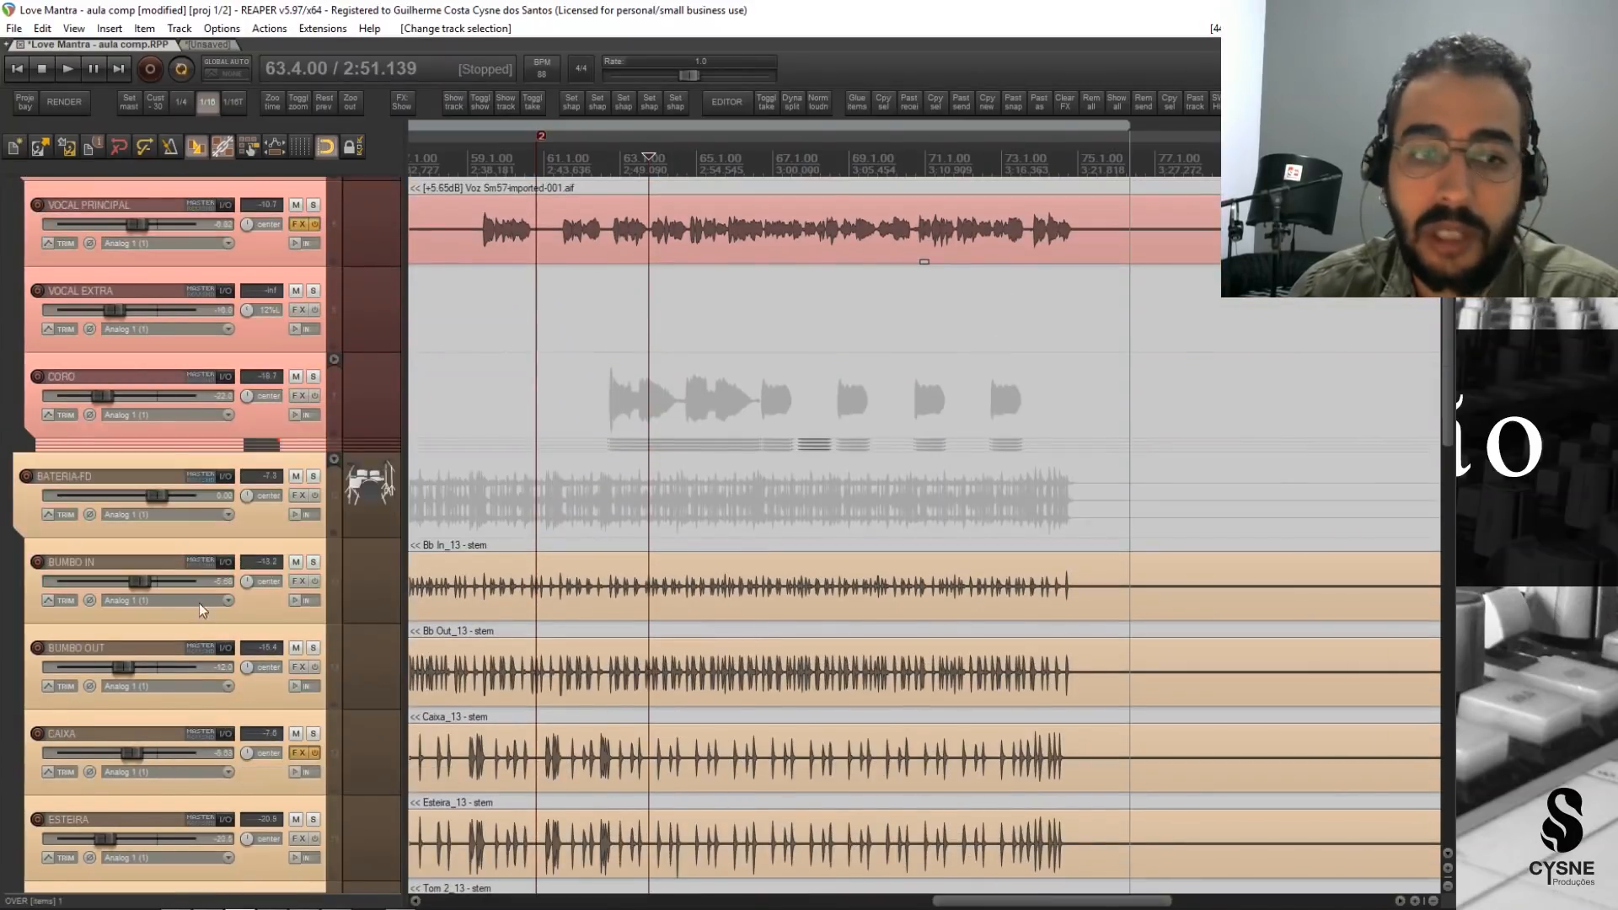
pyautogui.scroll(-2, 200, 624)
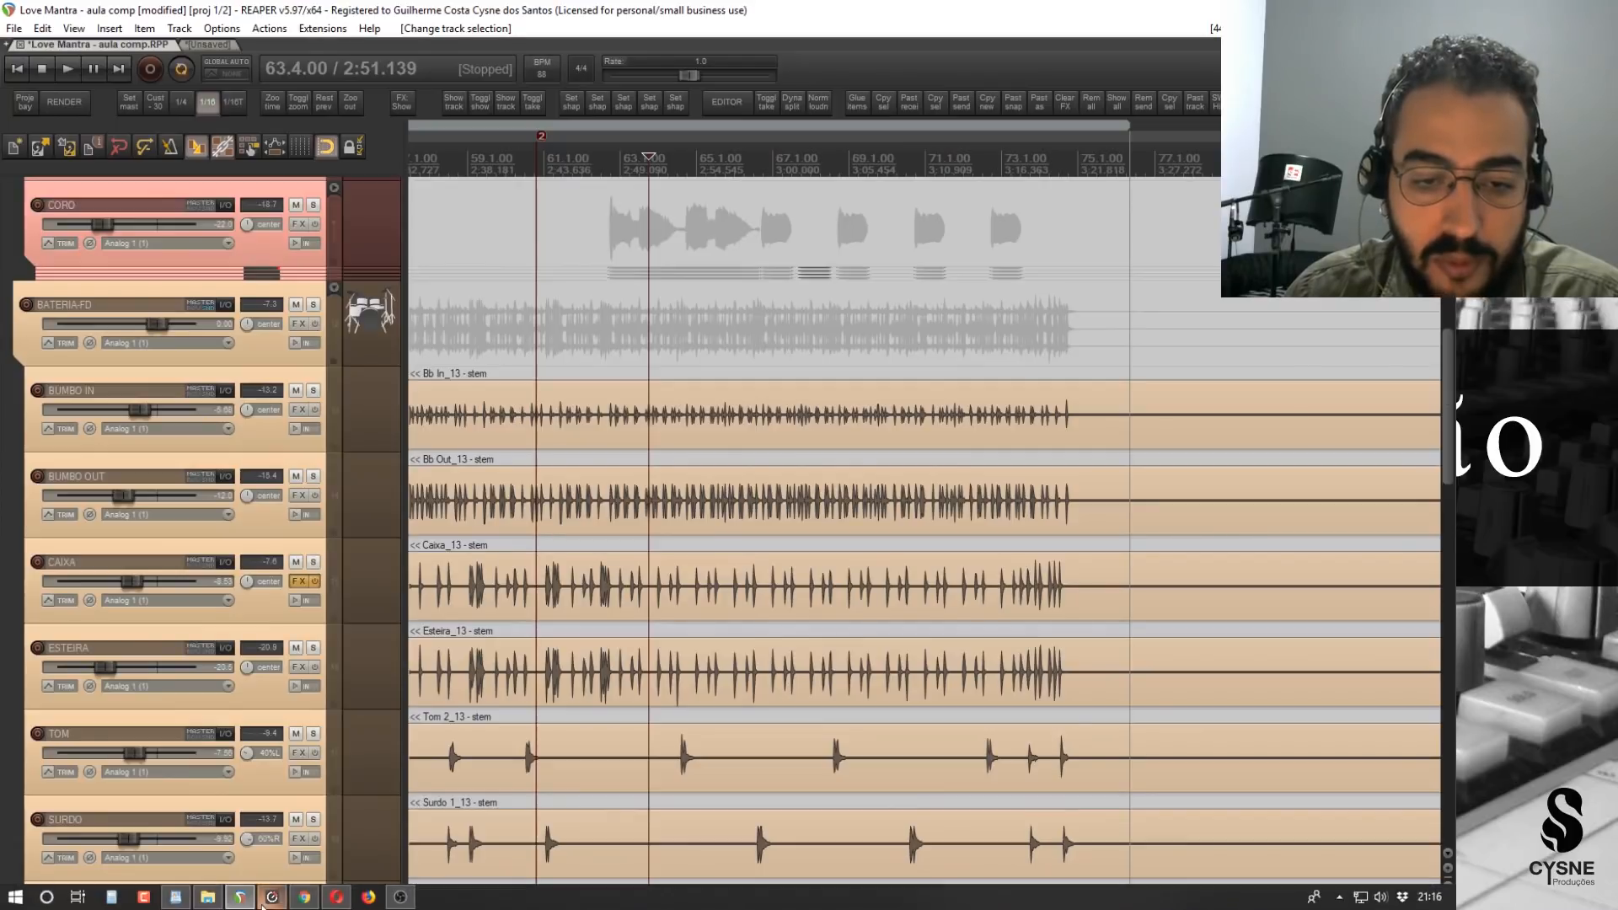
# Consult the compression table PDF in the browser, and return to the REAPER project.
pyautogui.click(305, 902)
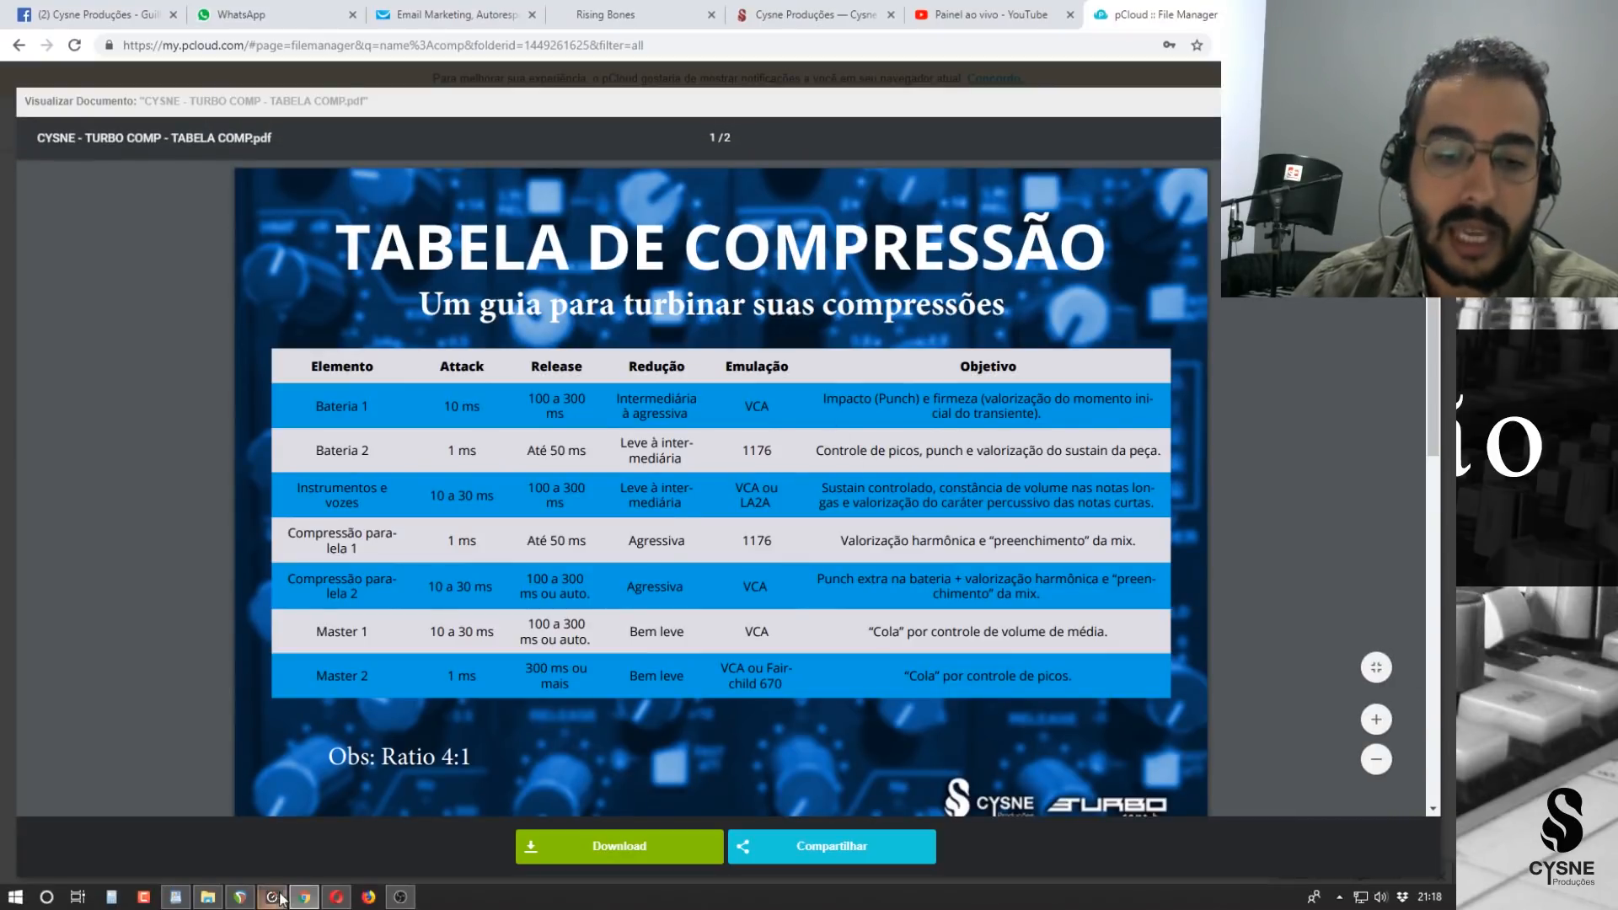
pyautogui.click(239, 897)
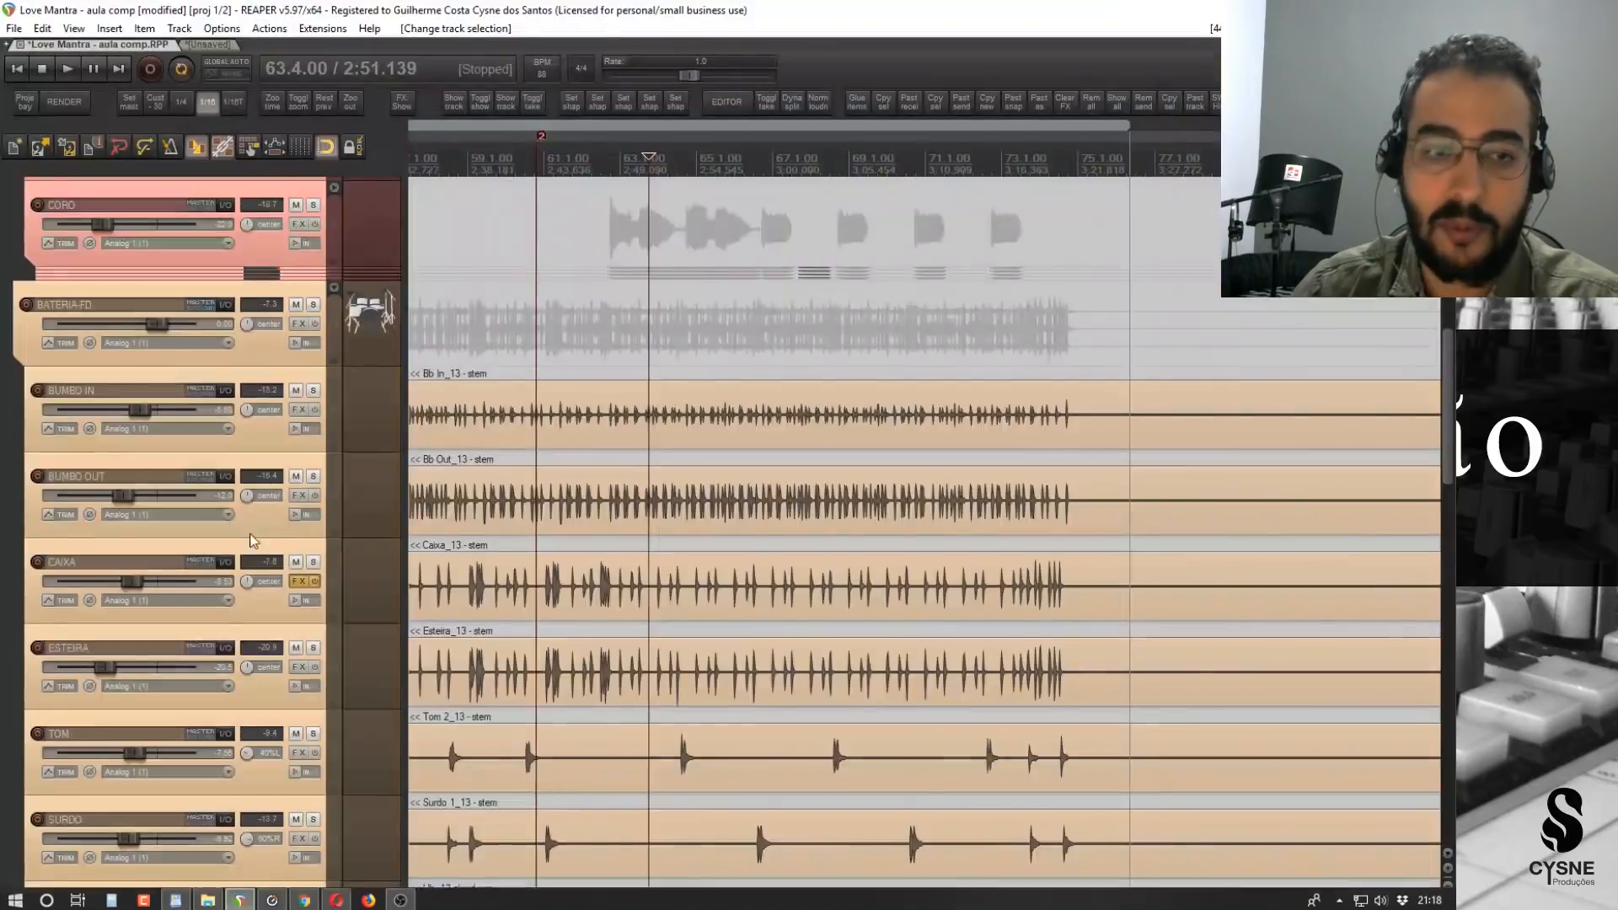
# Mute the parallel compression tracks COMP PAR RÁPIDA and COMP PAR LENTA.
pyautogui.scroll(-5, 239, 588)
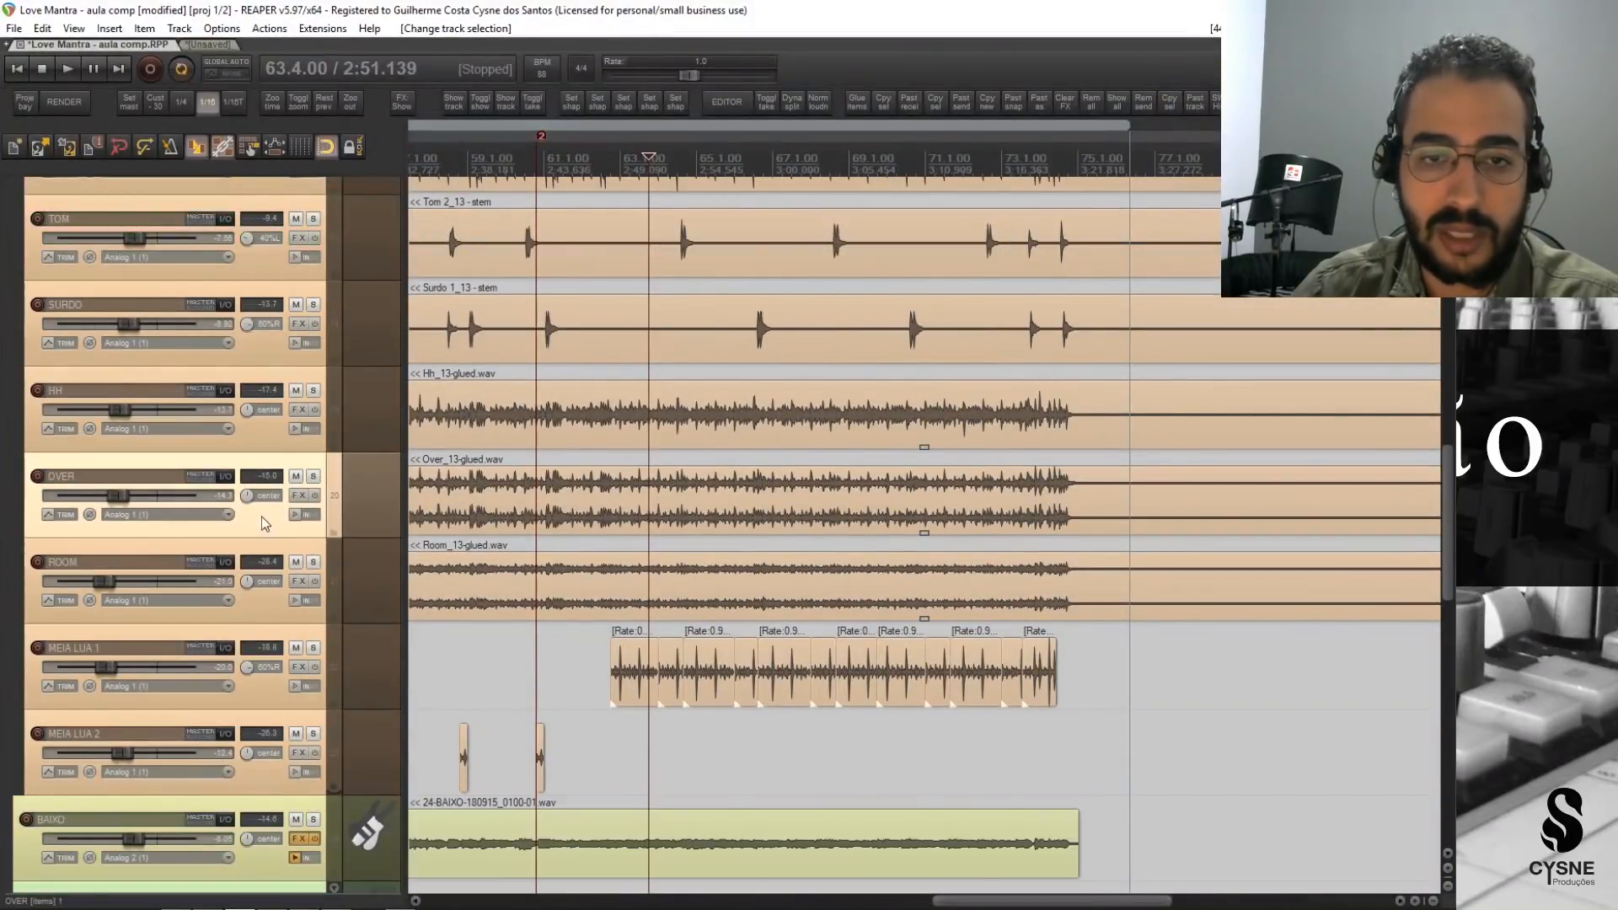
pyautogui.scroll(6, 263, 517)
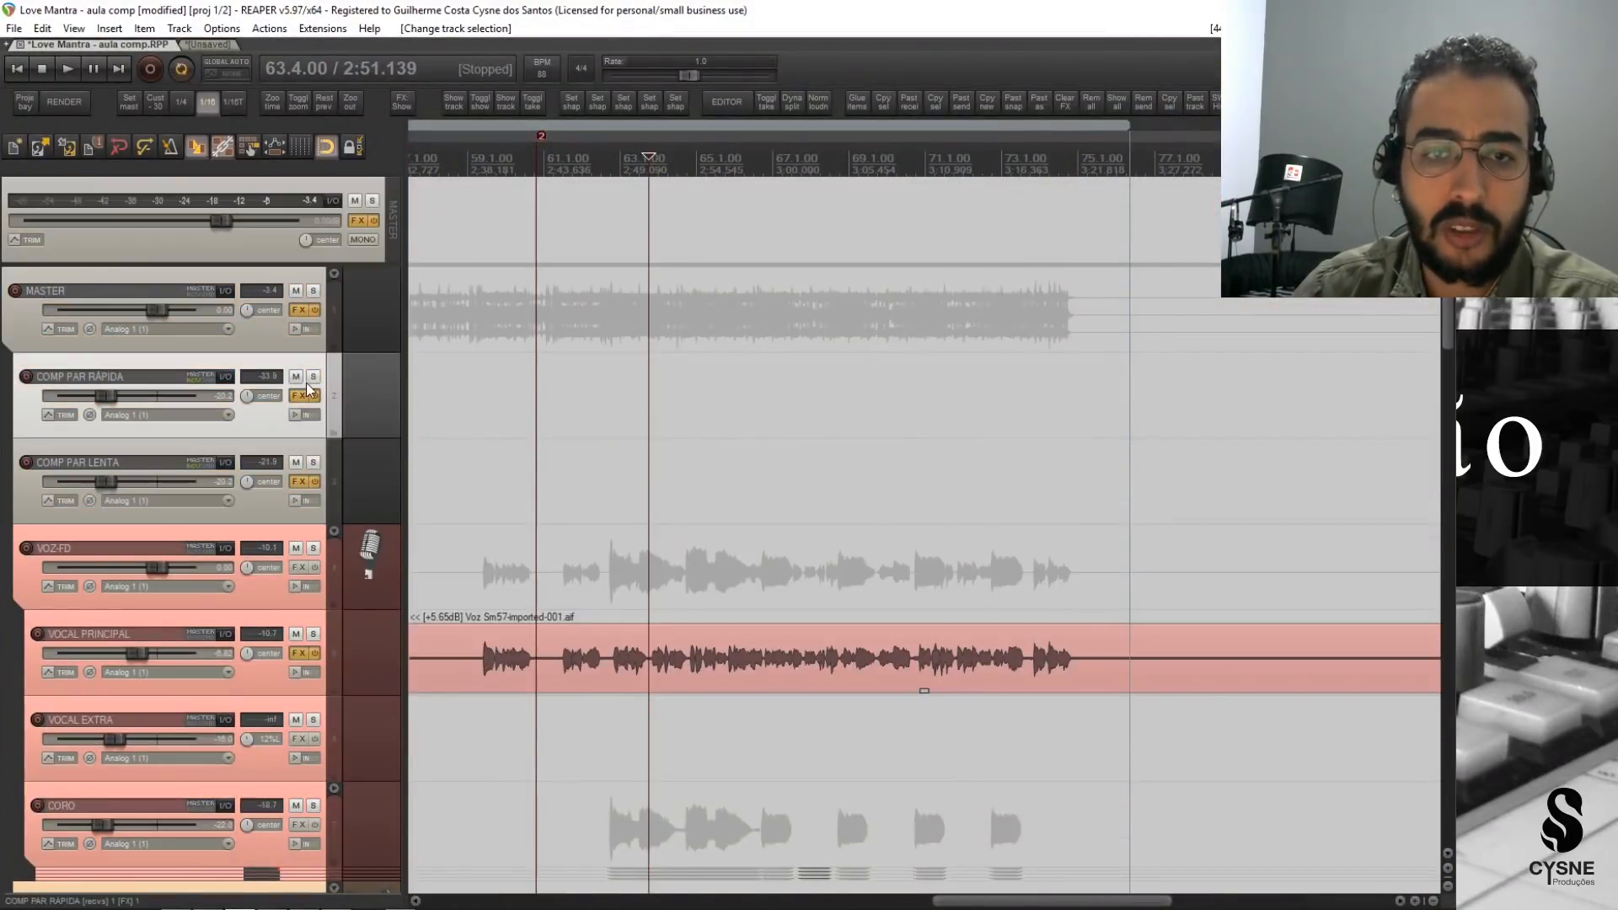
pyautogui.click(295, 376)
pyautogui.click(296, 462)
# Add the VST3 CLA-76 Stereo (Waves) compressor to the ROOM track, checking the recommended emulation in the compression table.
pyautogui.scroll(-5, 170, 578)
pyautogui.scroll(-6, 170, 578)
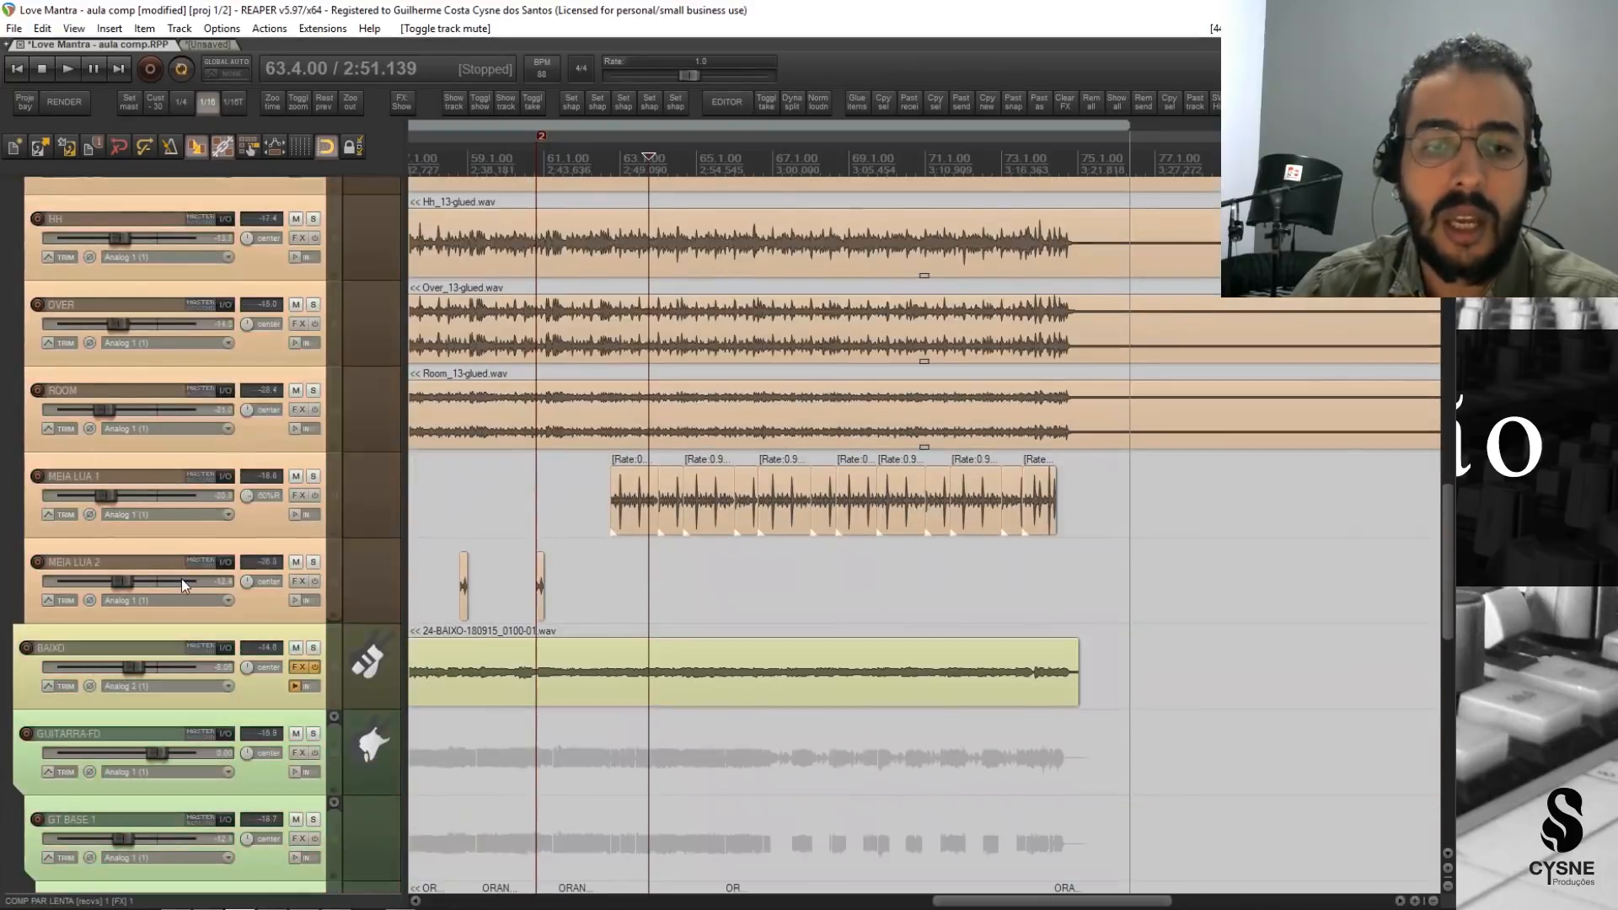
pyautogui.click(249, 620)
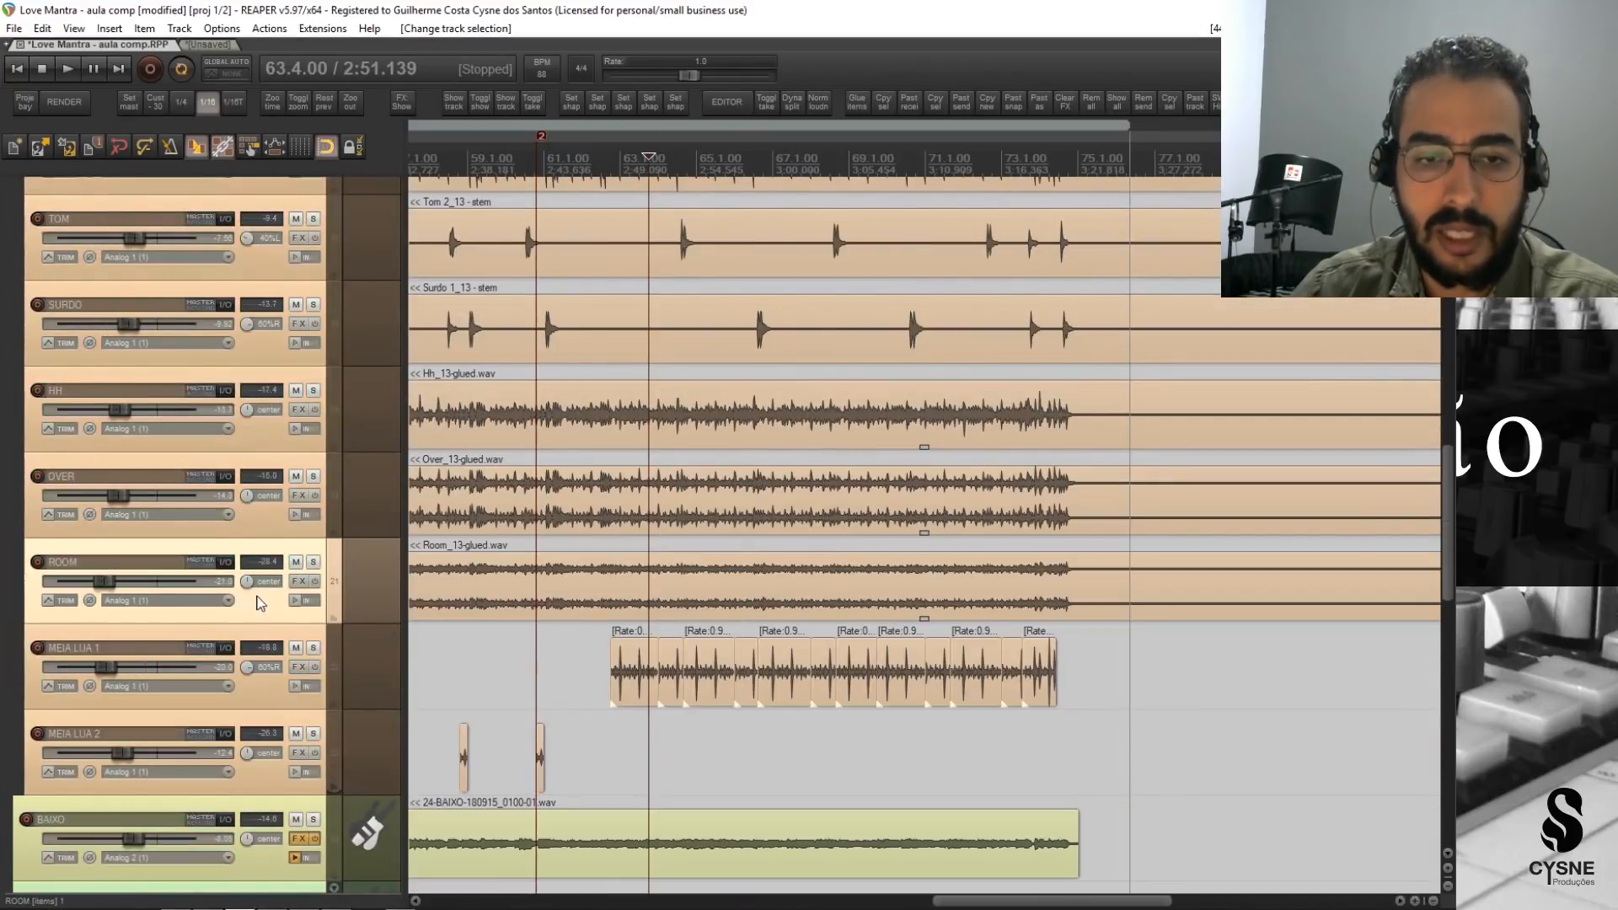
pyautogui.click(297, 582)
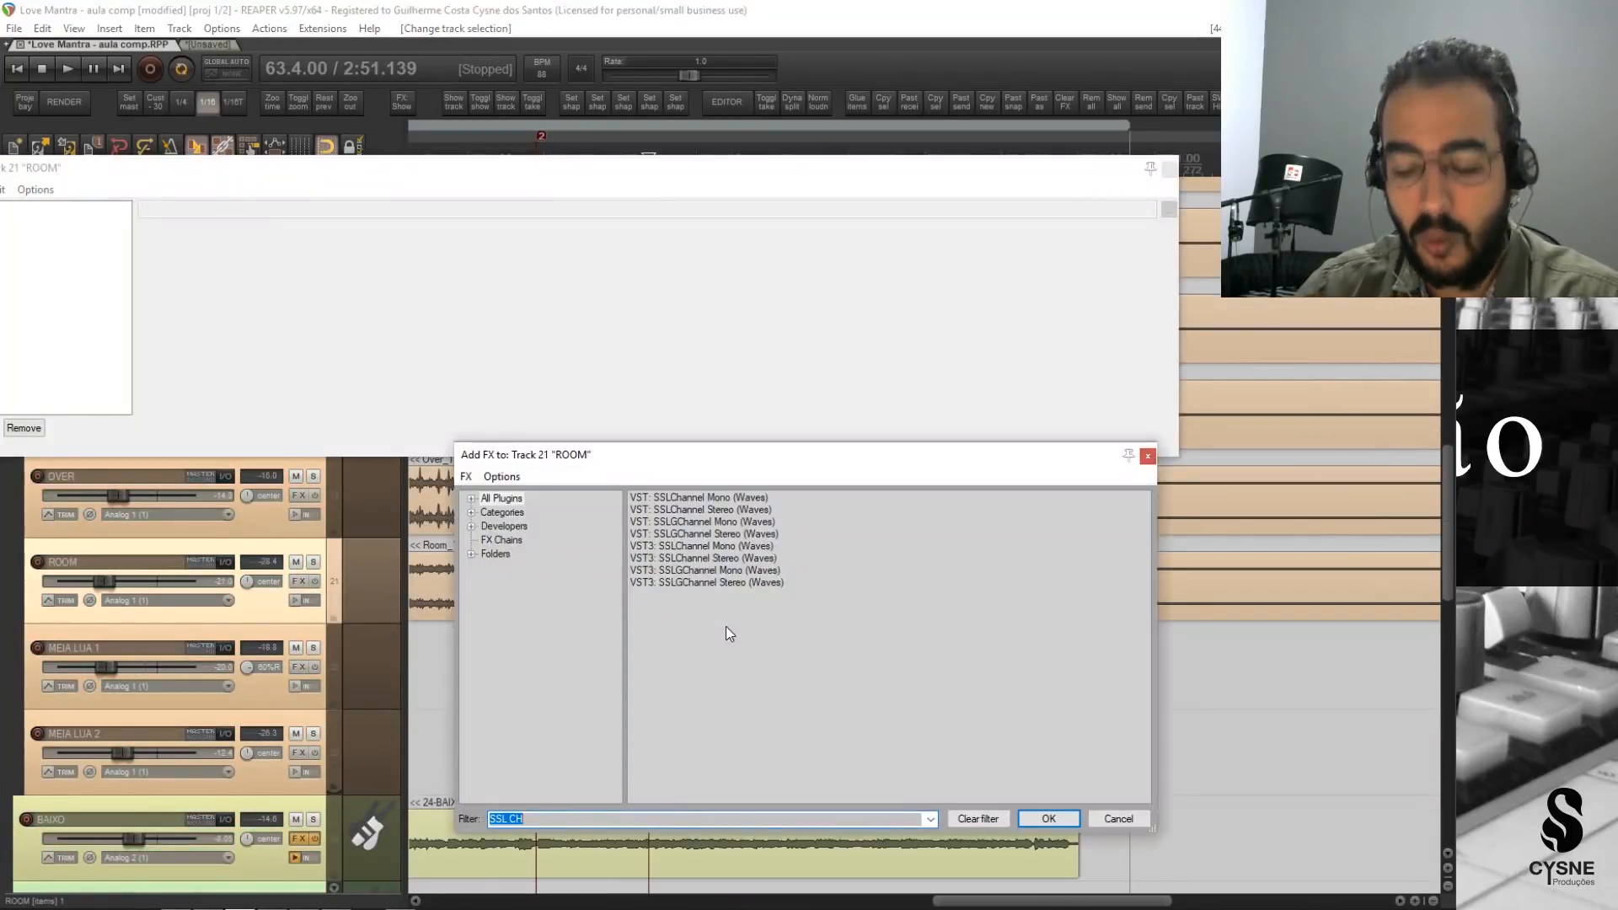
pyautogui.write('CLA-')
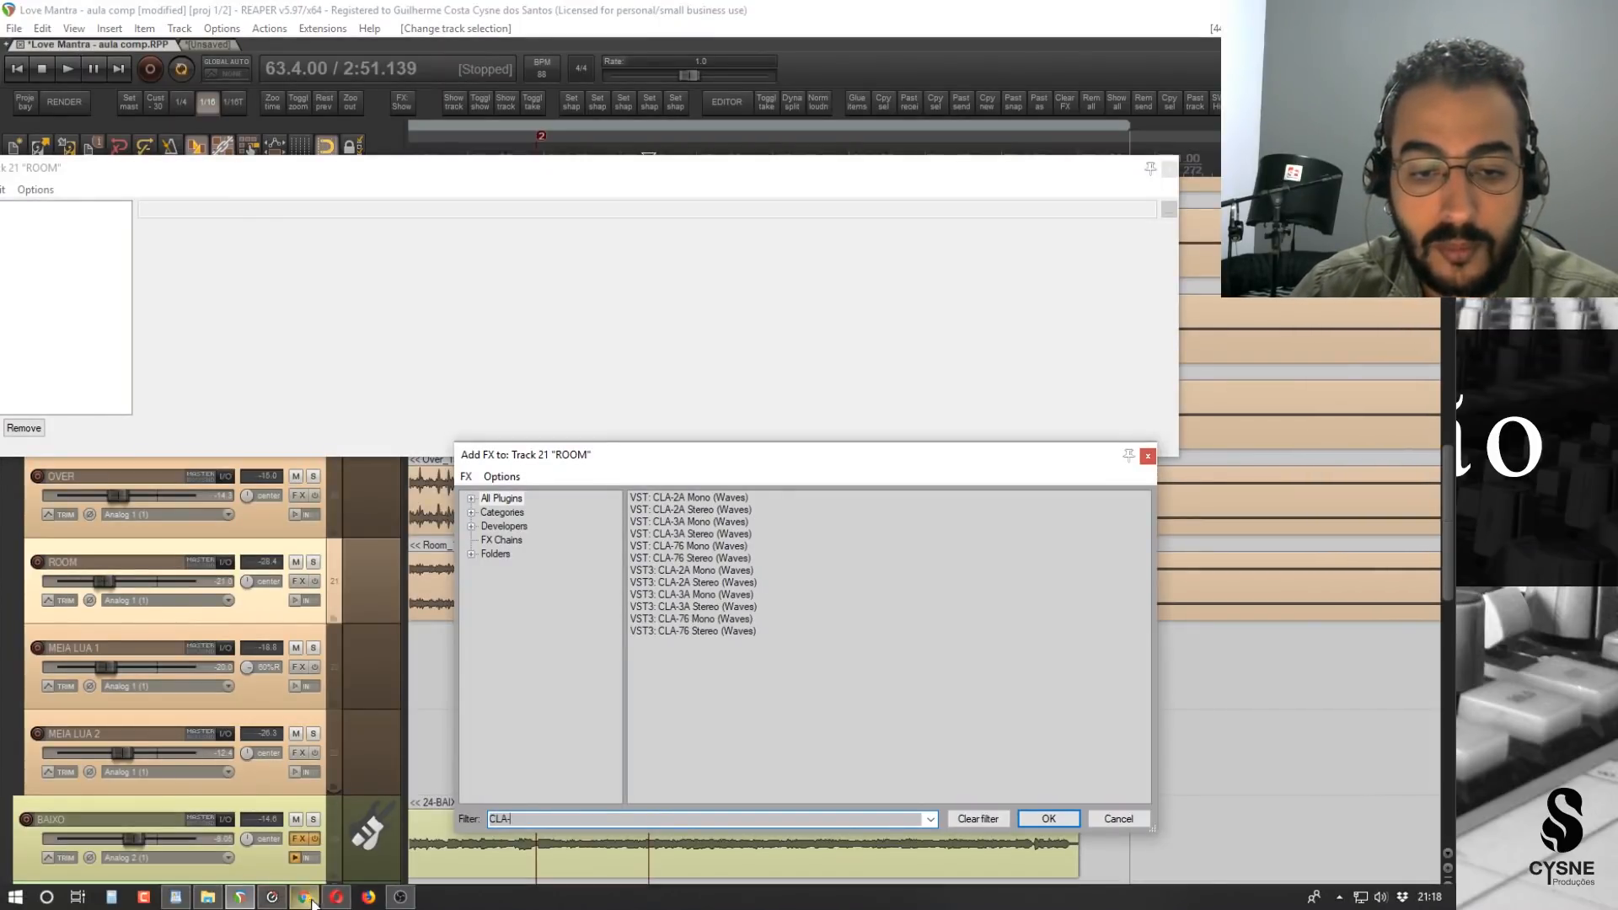
pyautogui.click(303, 903)
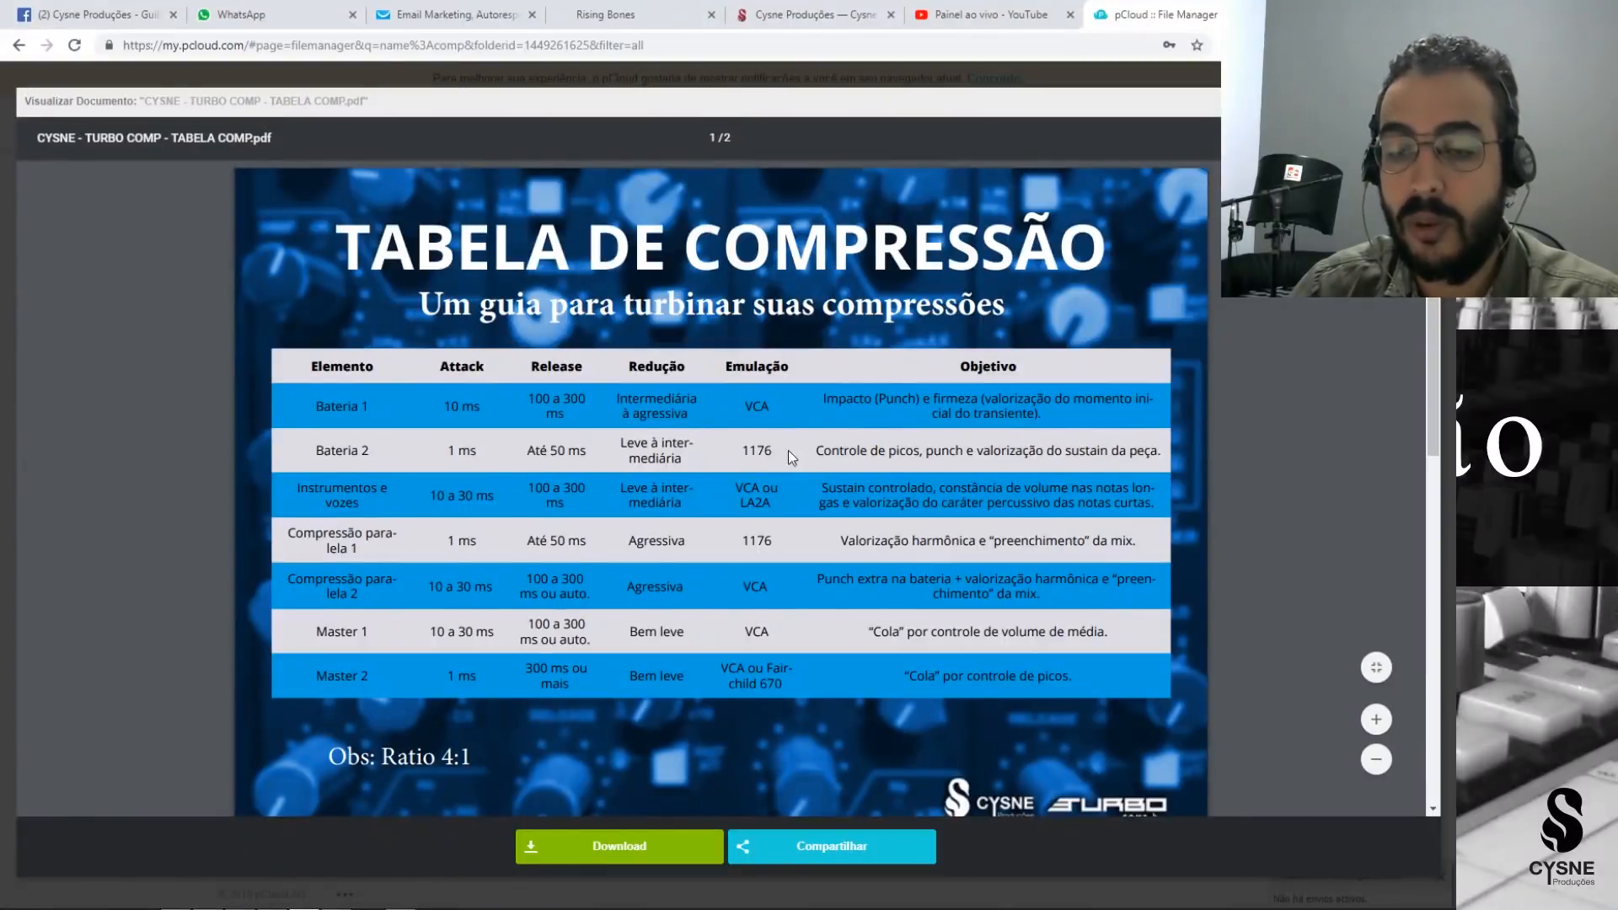
pyautogui.click(240, 896)
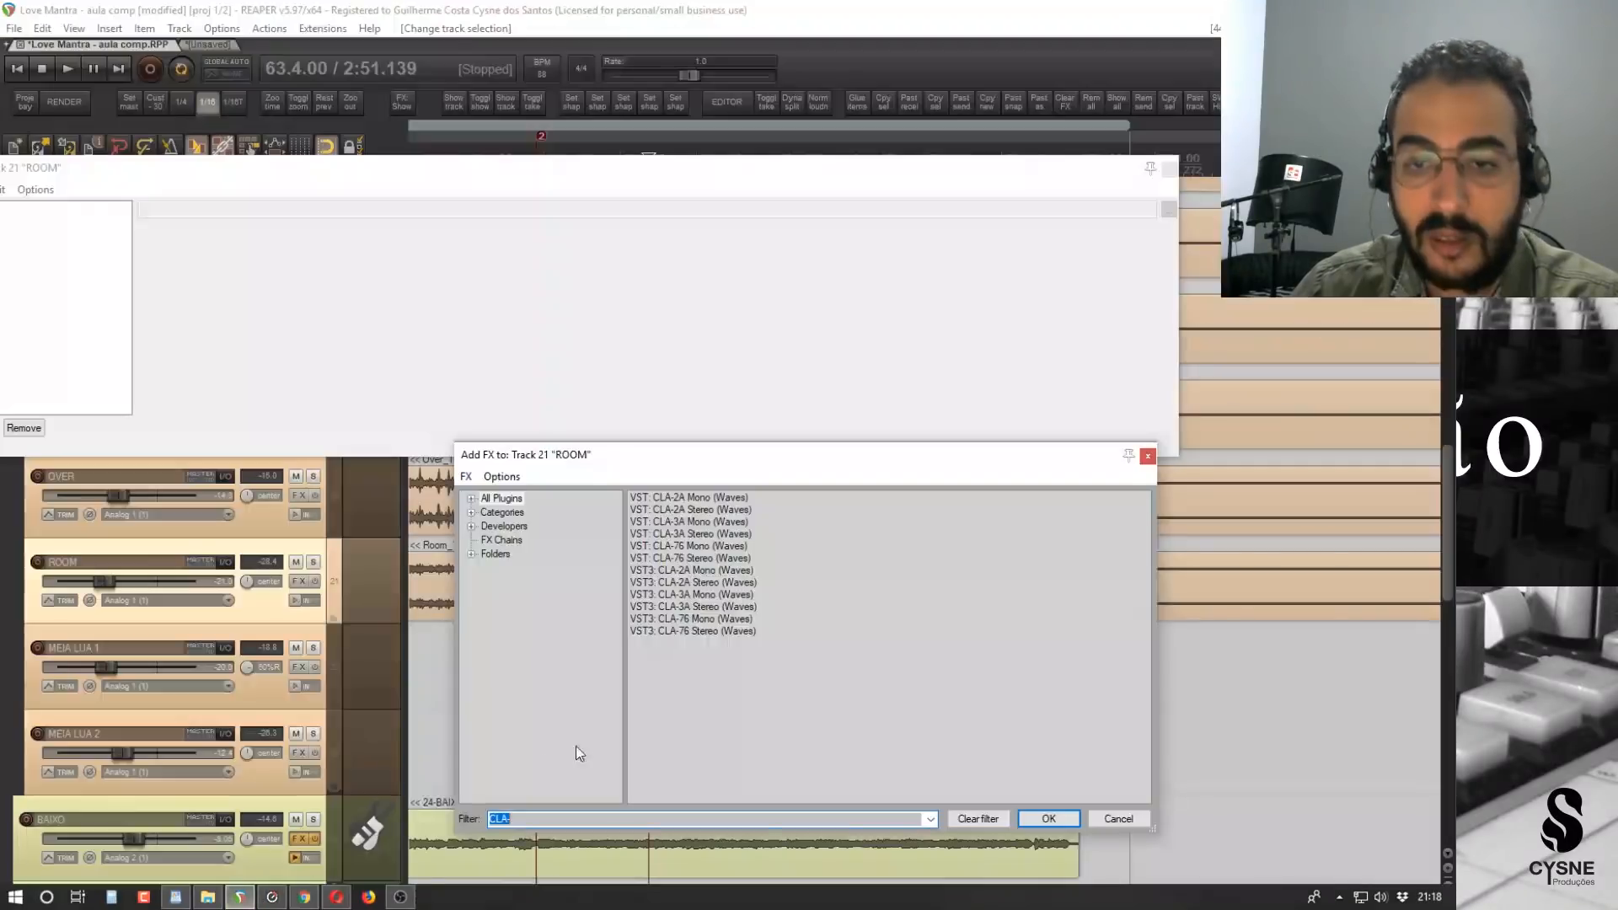
pyautogui.doubleClick(674, 631)
pyautogui.moveTo(410, 178); pyautogui.dragTo(885, 239)
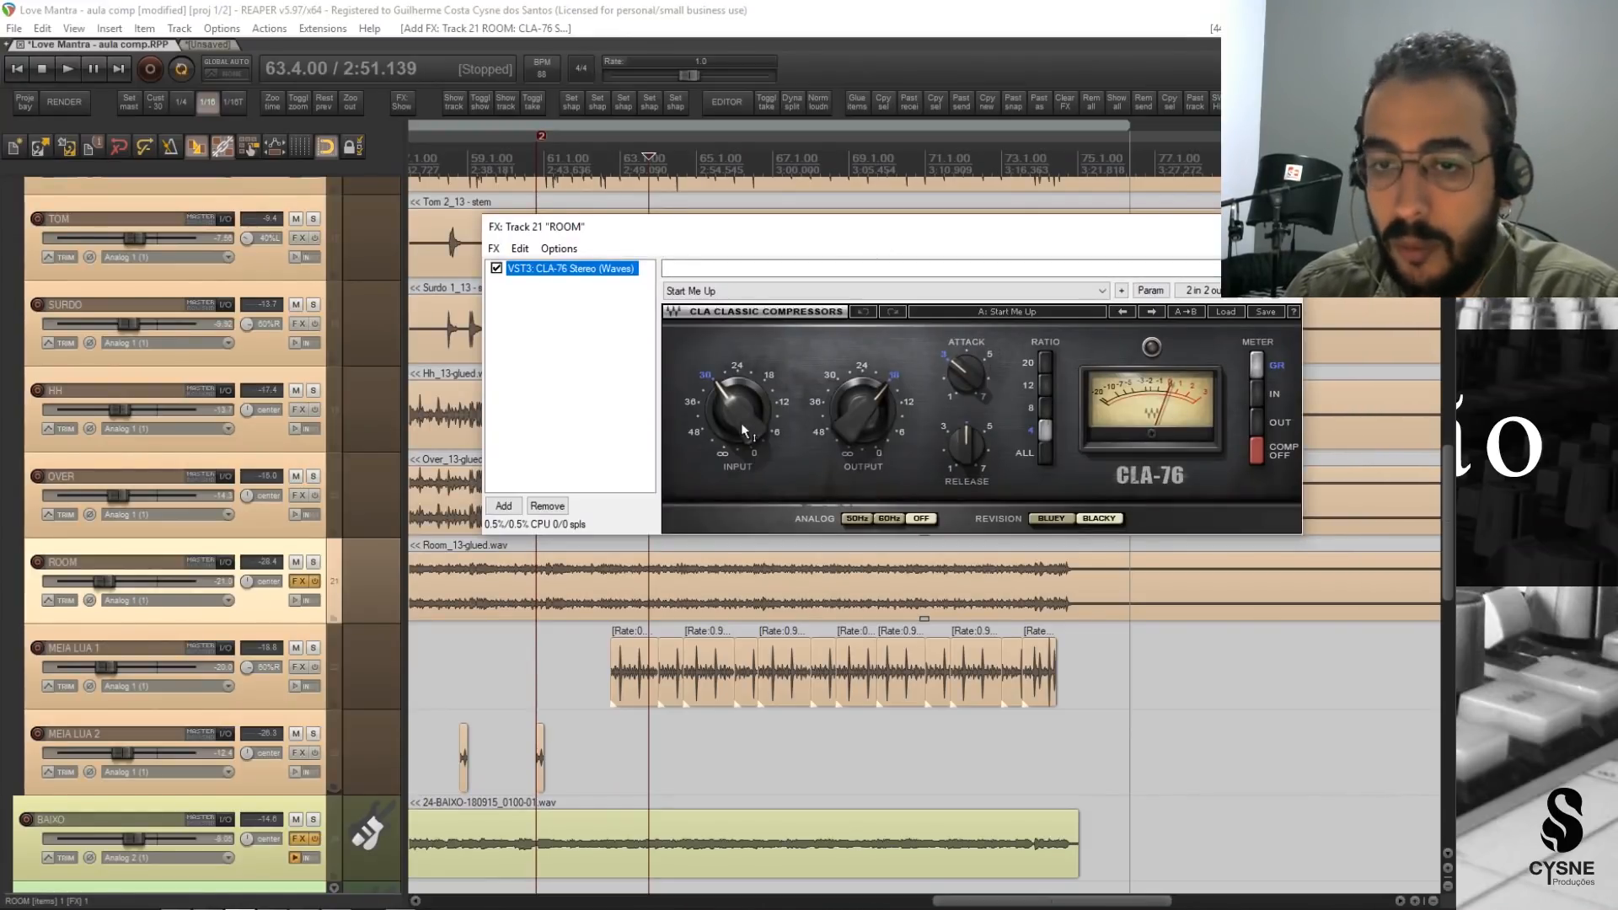
pyautogui.moveTo(891, 235); pyautogui.dragTo(849, 239)
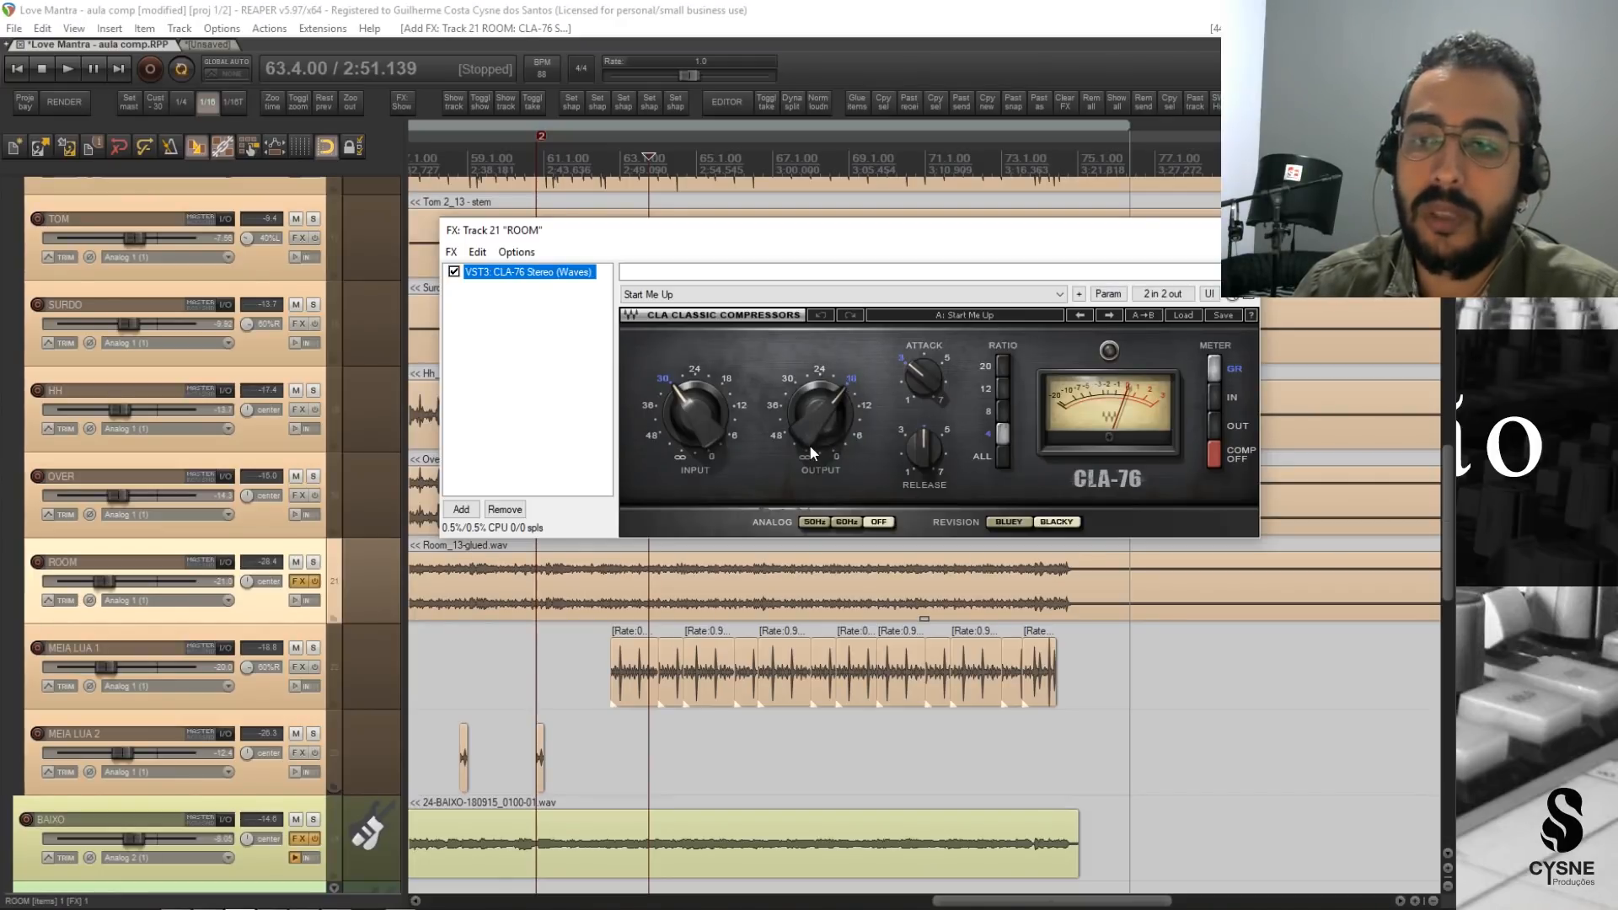
# Set the ROOM track's CLA-76 attack and release to 7, and lower its input to about -48.
pyautogui.moveTo(831, 425)
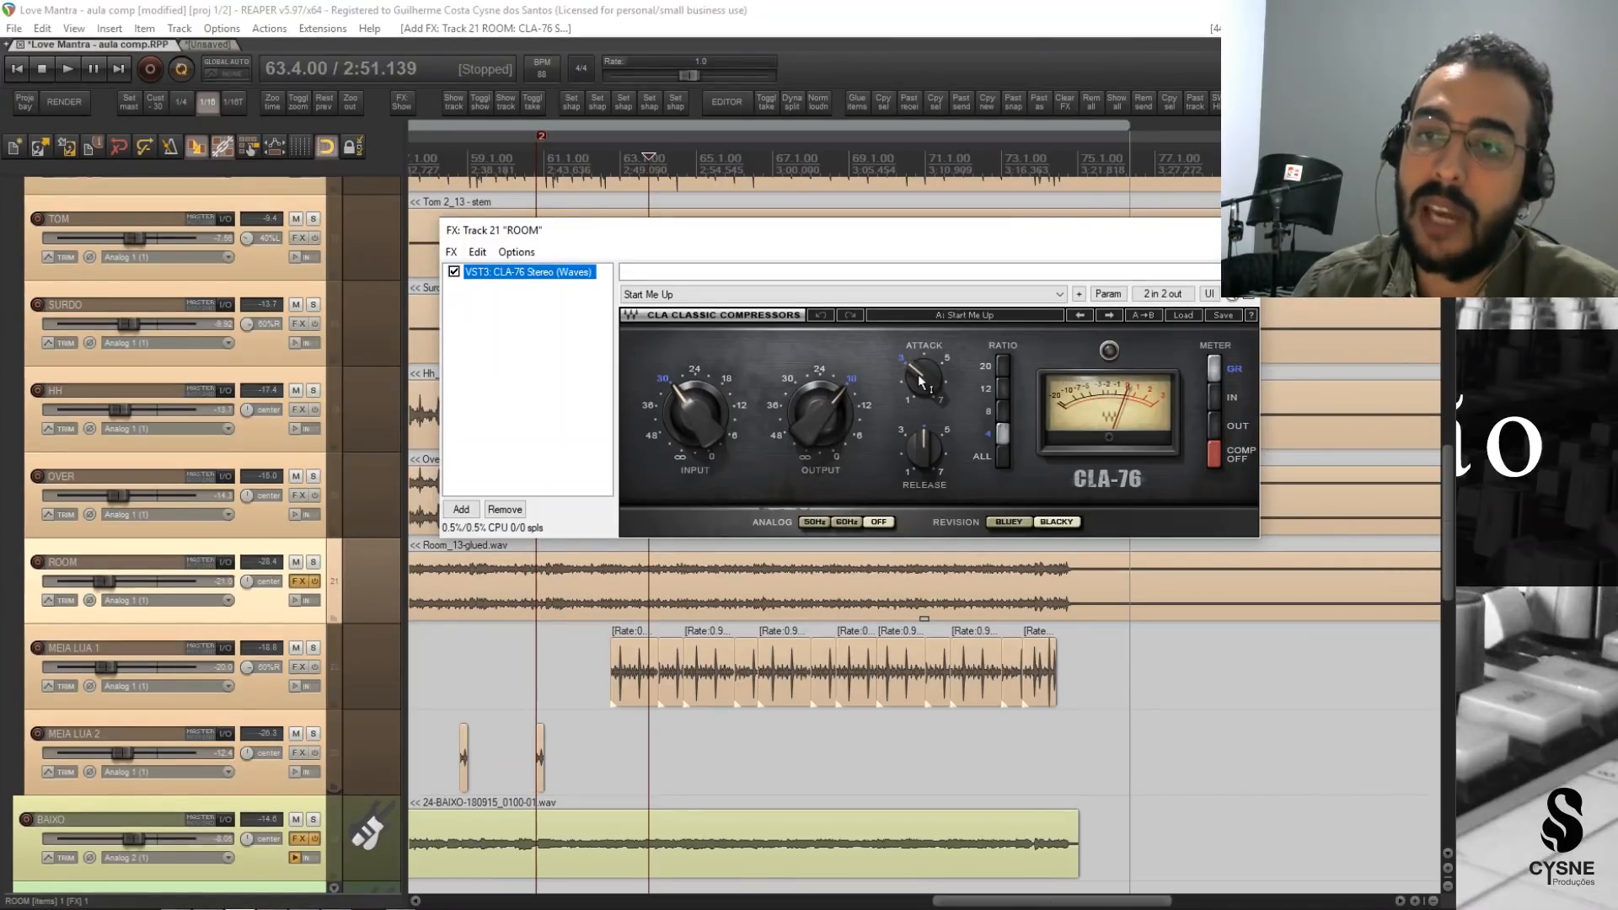
pyautogui.moveTo(916, 386); pyautogui.dragTo(946, 473)
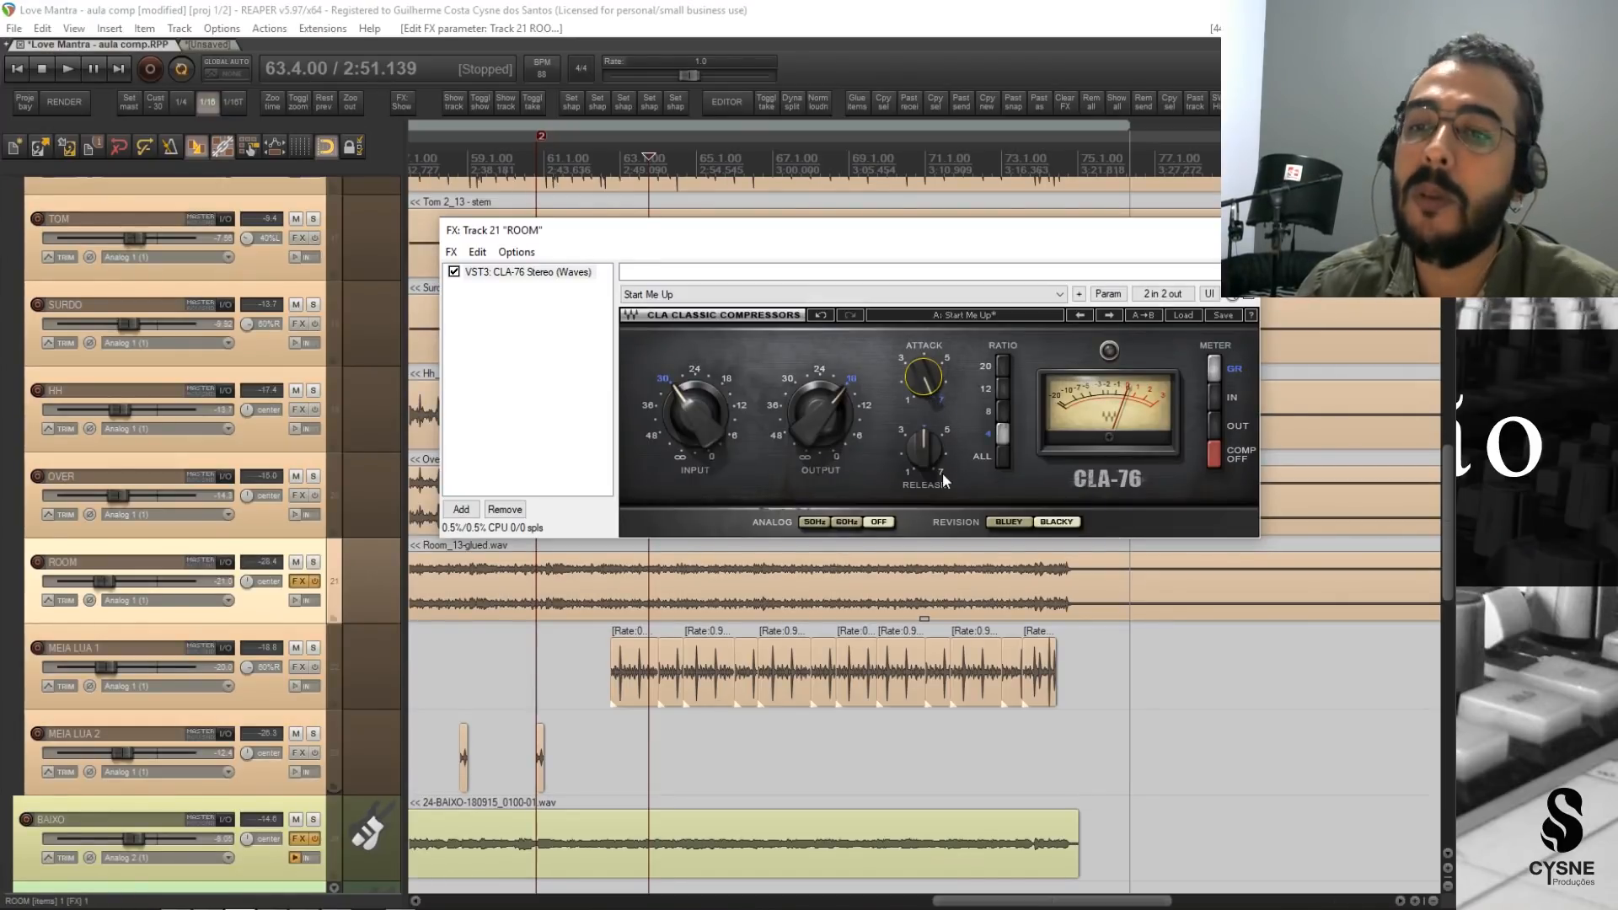
pyautogui.moveTo(924, 451); pyautogui.dragTo(927, 488)
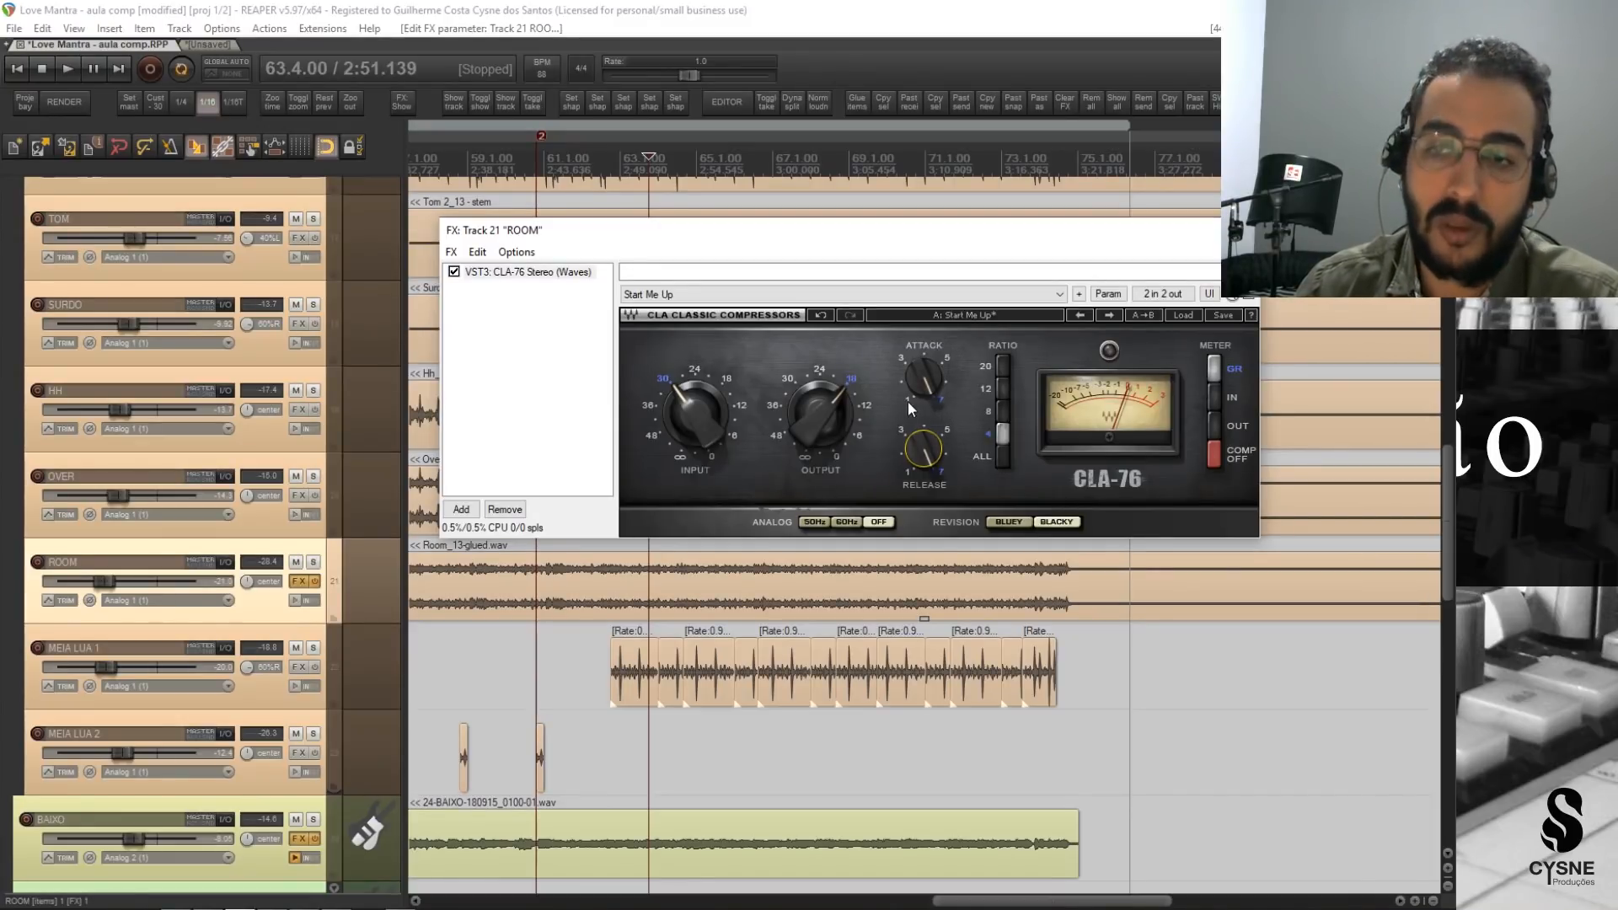
pyautogui.moveTo(715, 438); pyautogui.dragTo(715, 482)
pyautogui.moveTo(698, 425)
pyautogui.mouseDown()
pyautogui.moveTo(716, 403)
pyautogui.moveTo(693, 432)
pyautogui.mouseUp()
# Solo the ROOM track, bypass its CLA-76, and listen briefly to the uncompressed signal.
pyautogui.press('space')
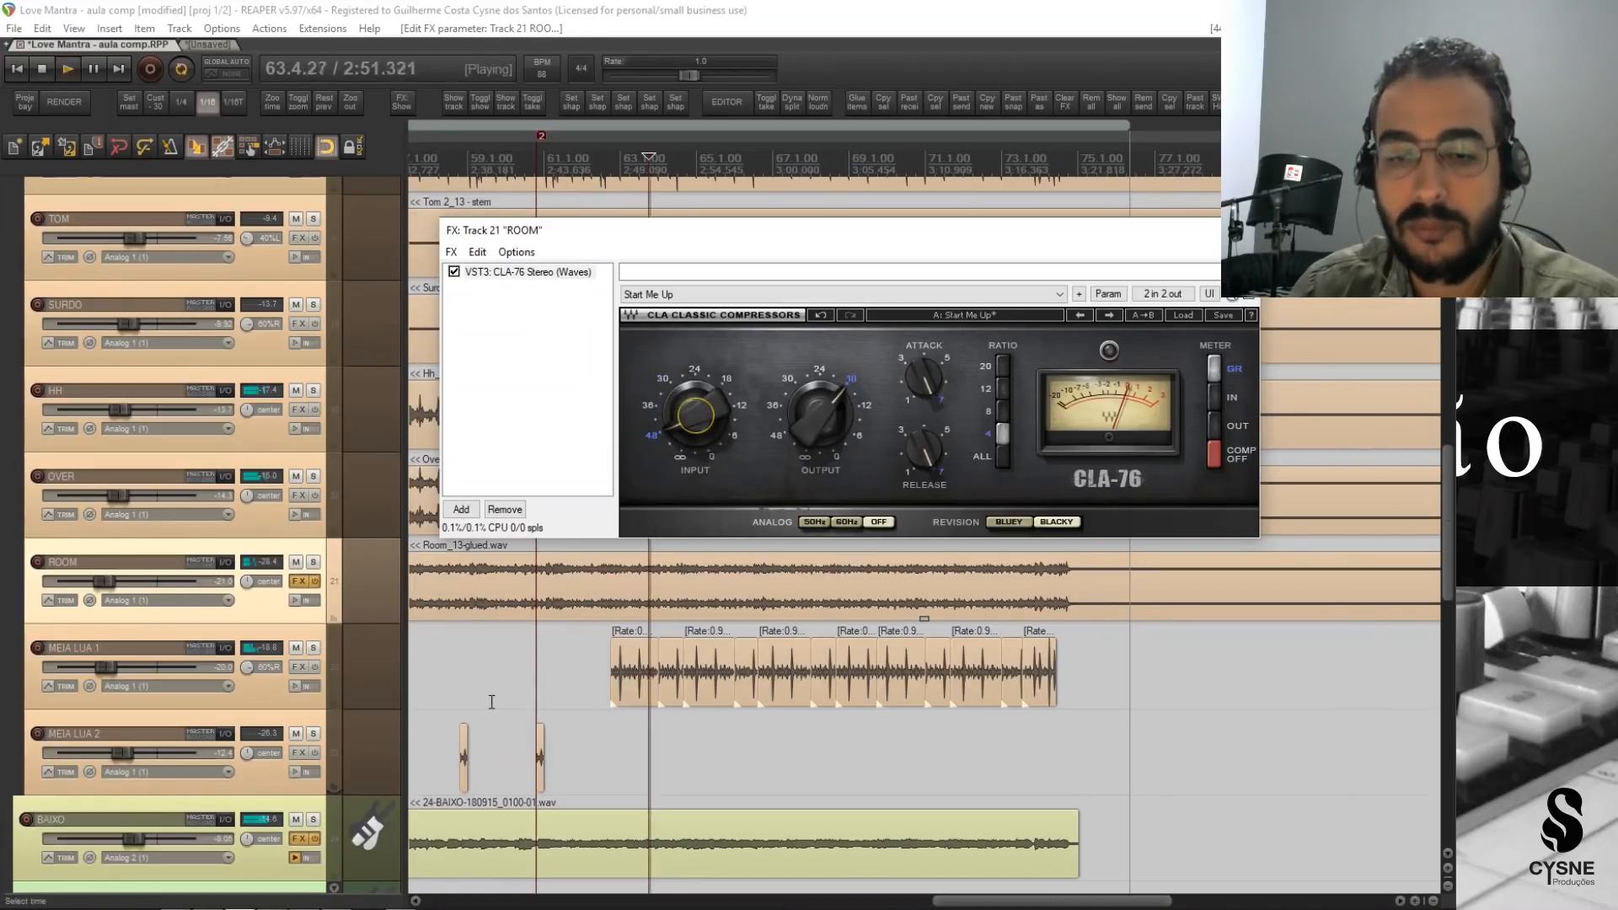
pyautogui.press('space')
pyautogui.click(312, 563)
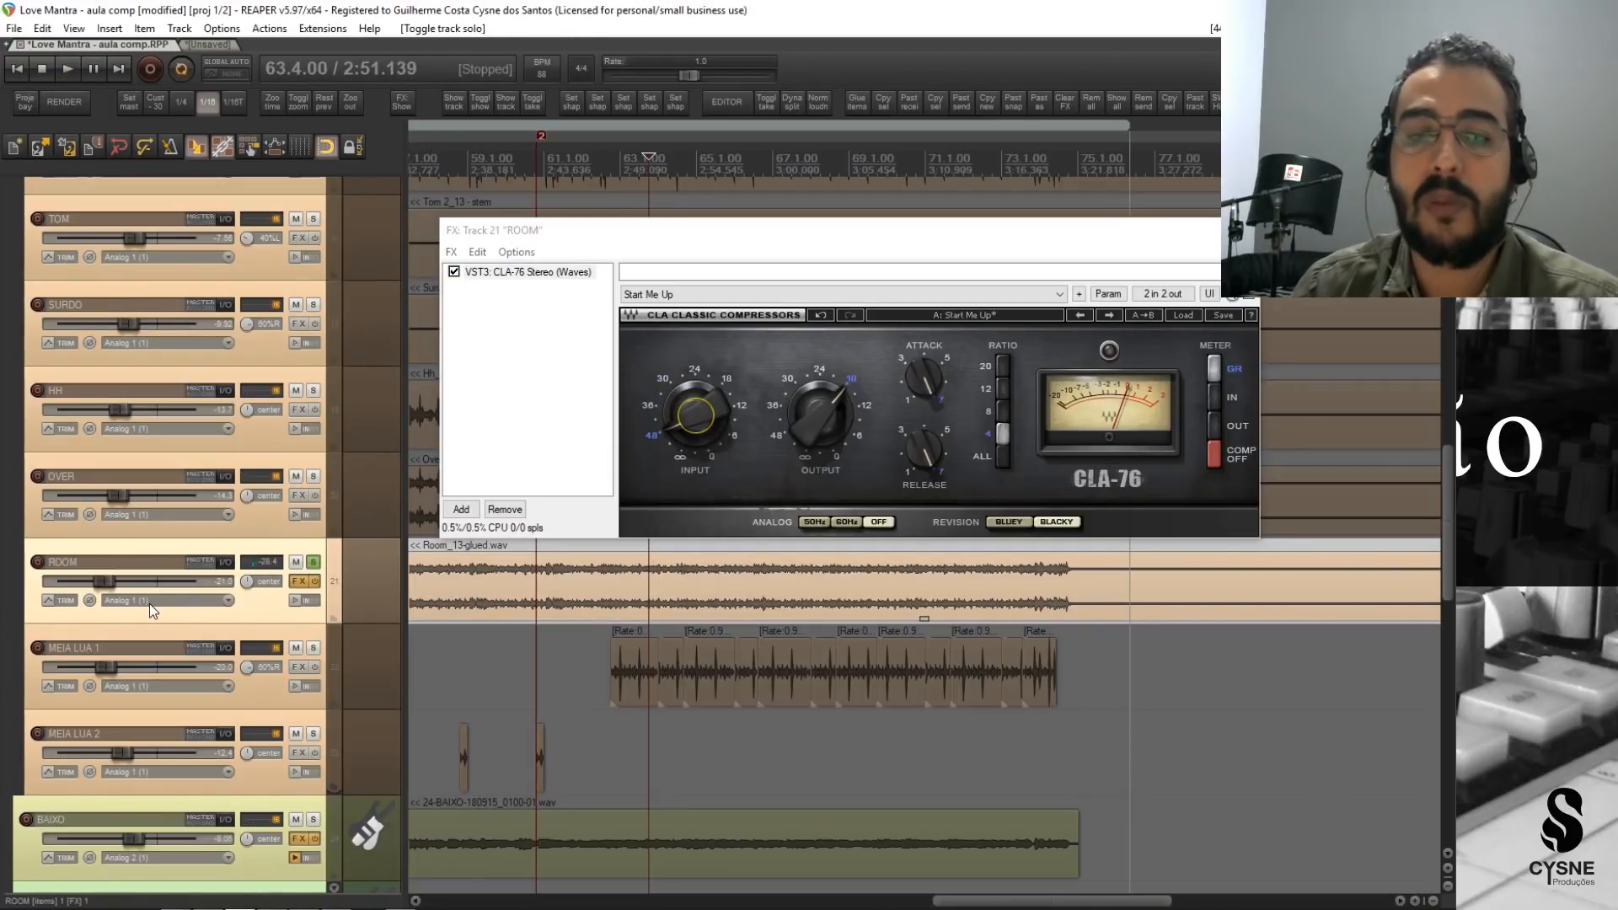
pyautogui.click(454, 272)
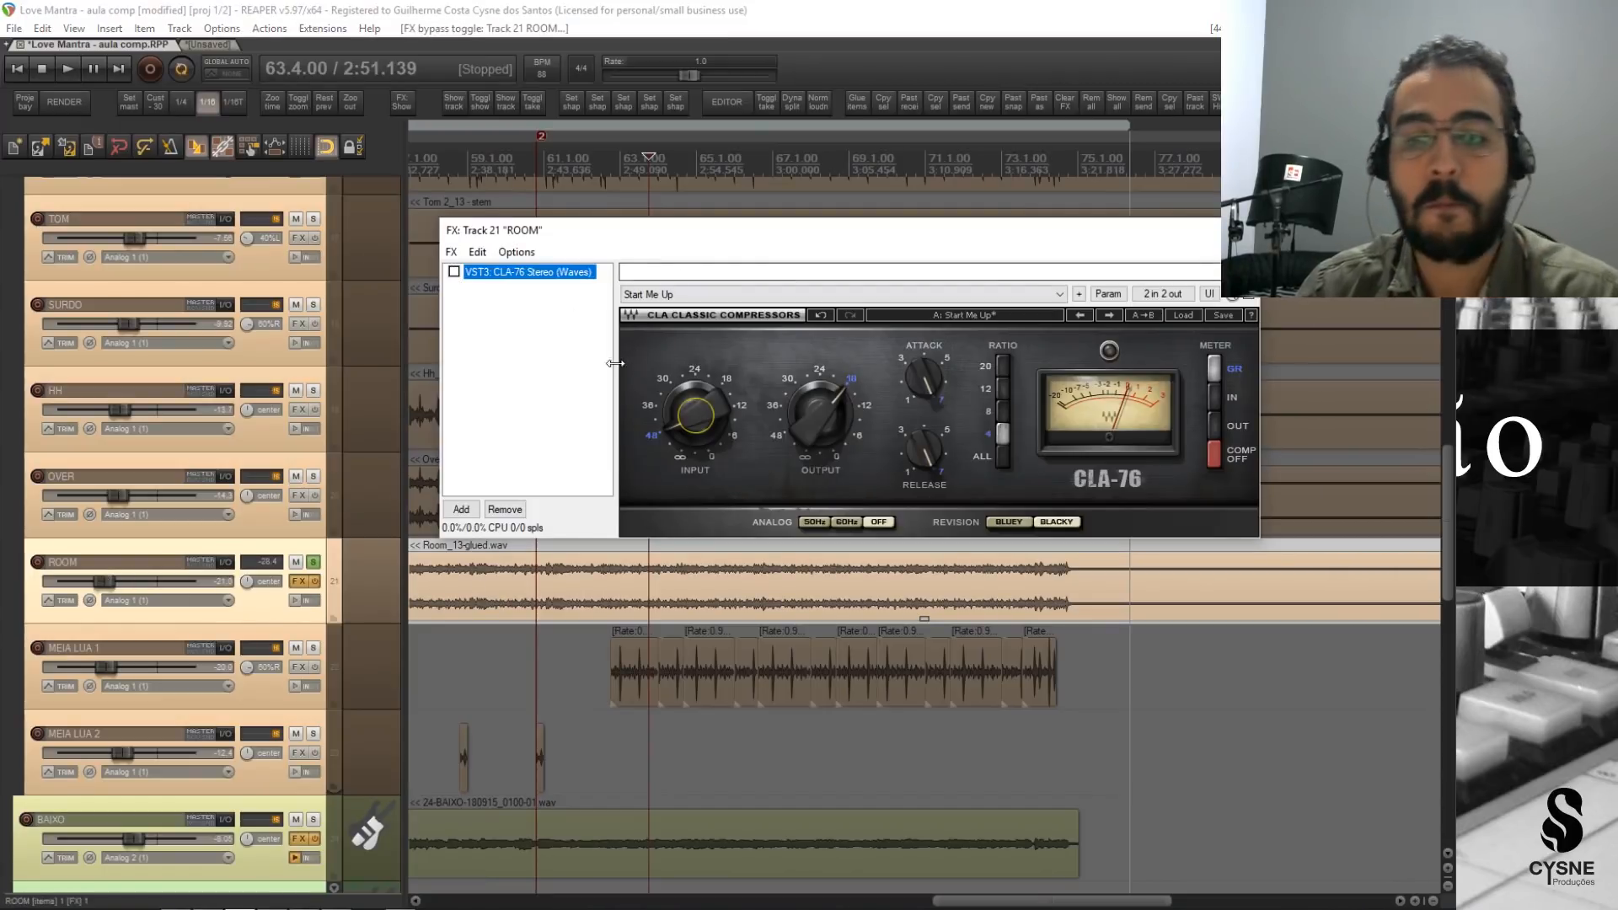
pyautogui.press('space')
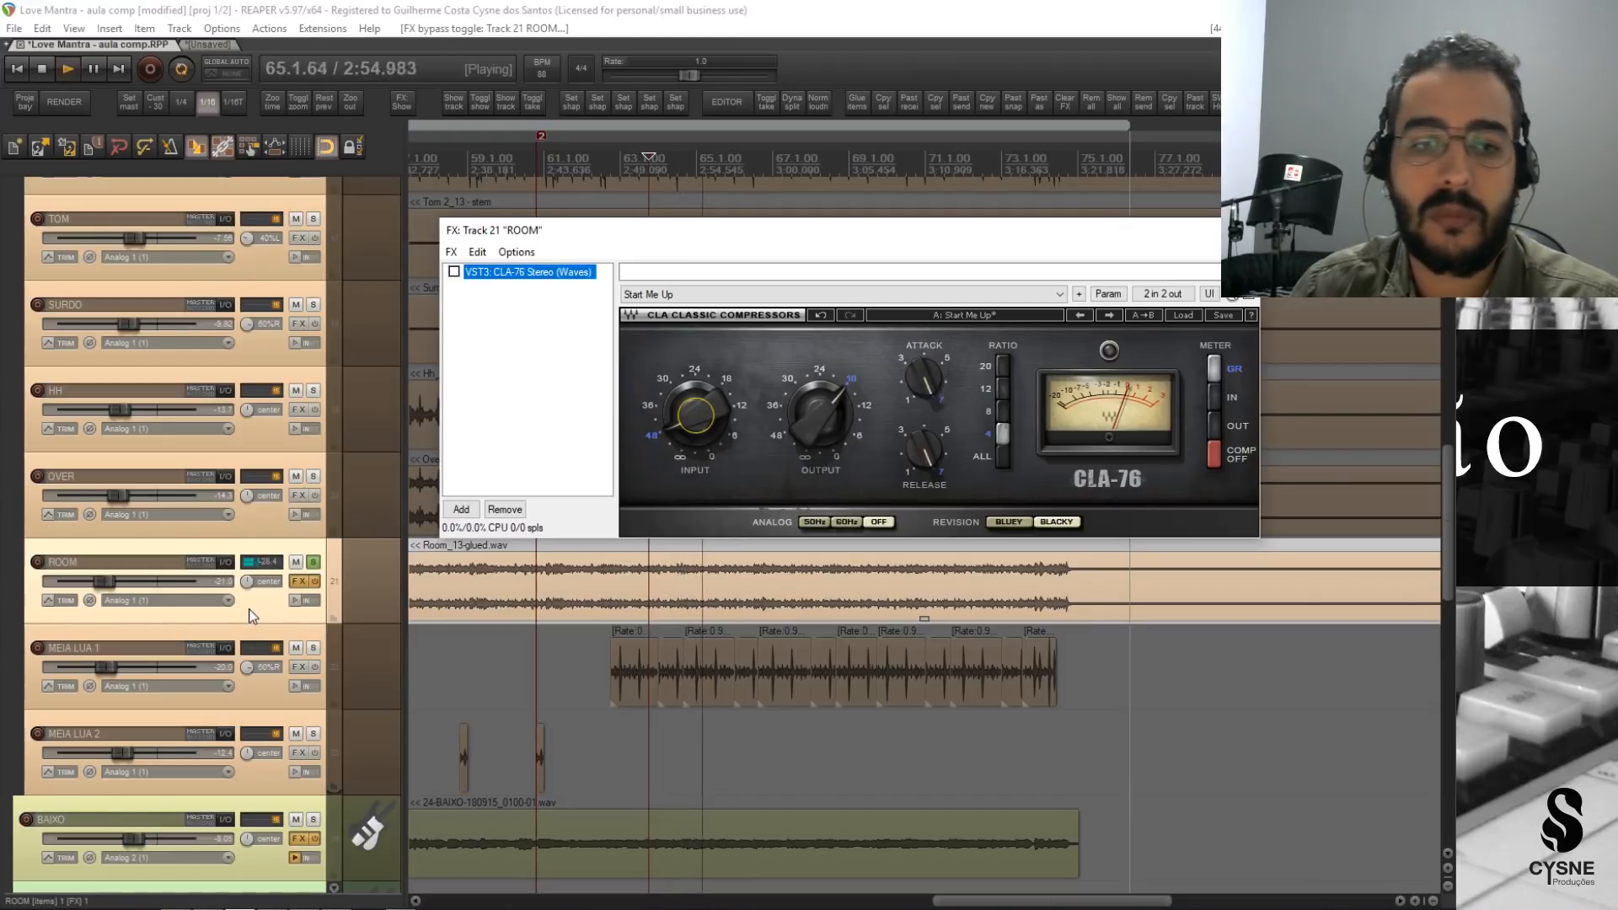
pyautogui.press('space')
# Raise the ROOM track's volume to about -9 dB and audition it without compression.
pyautogui.moveTo(104, 581); pyautogui.dragTo(138, 584)
pyautogui.press('space')
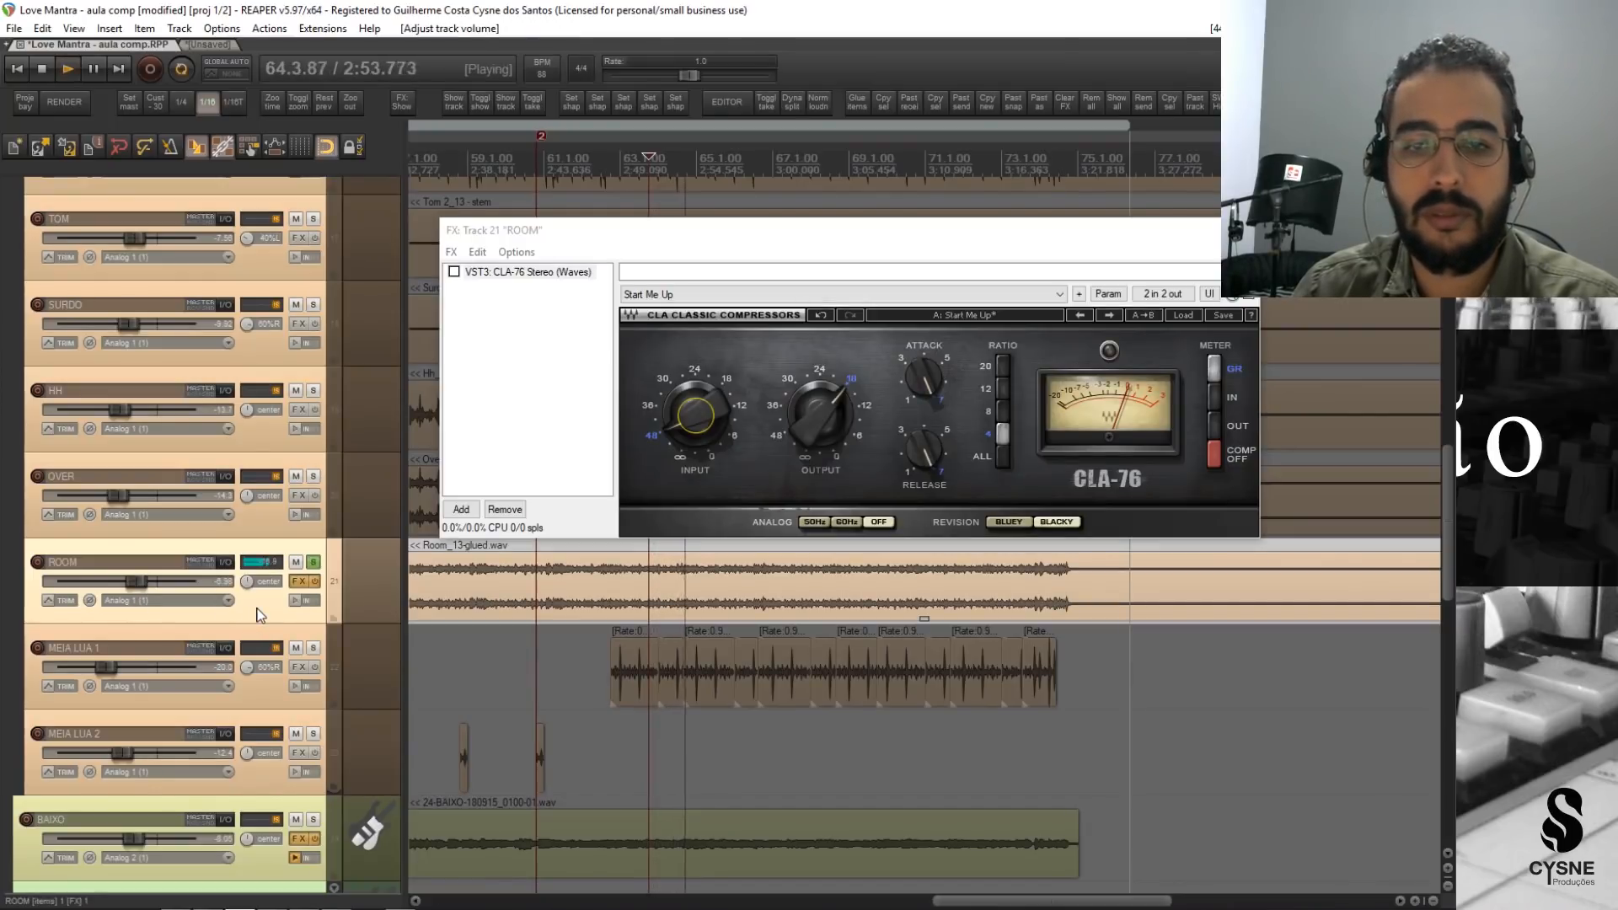
pyautogui.press('space')
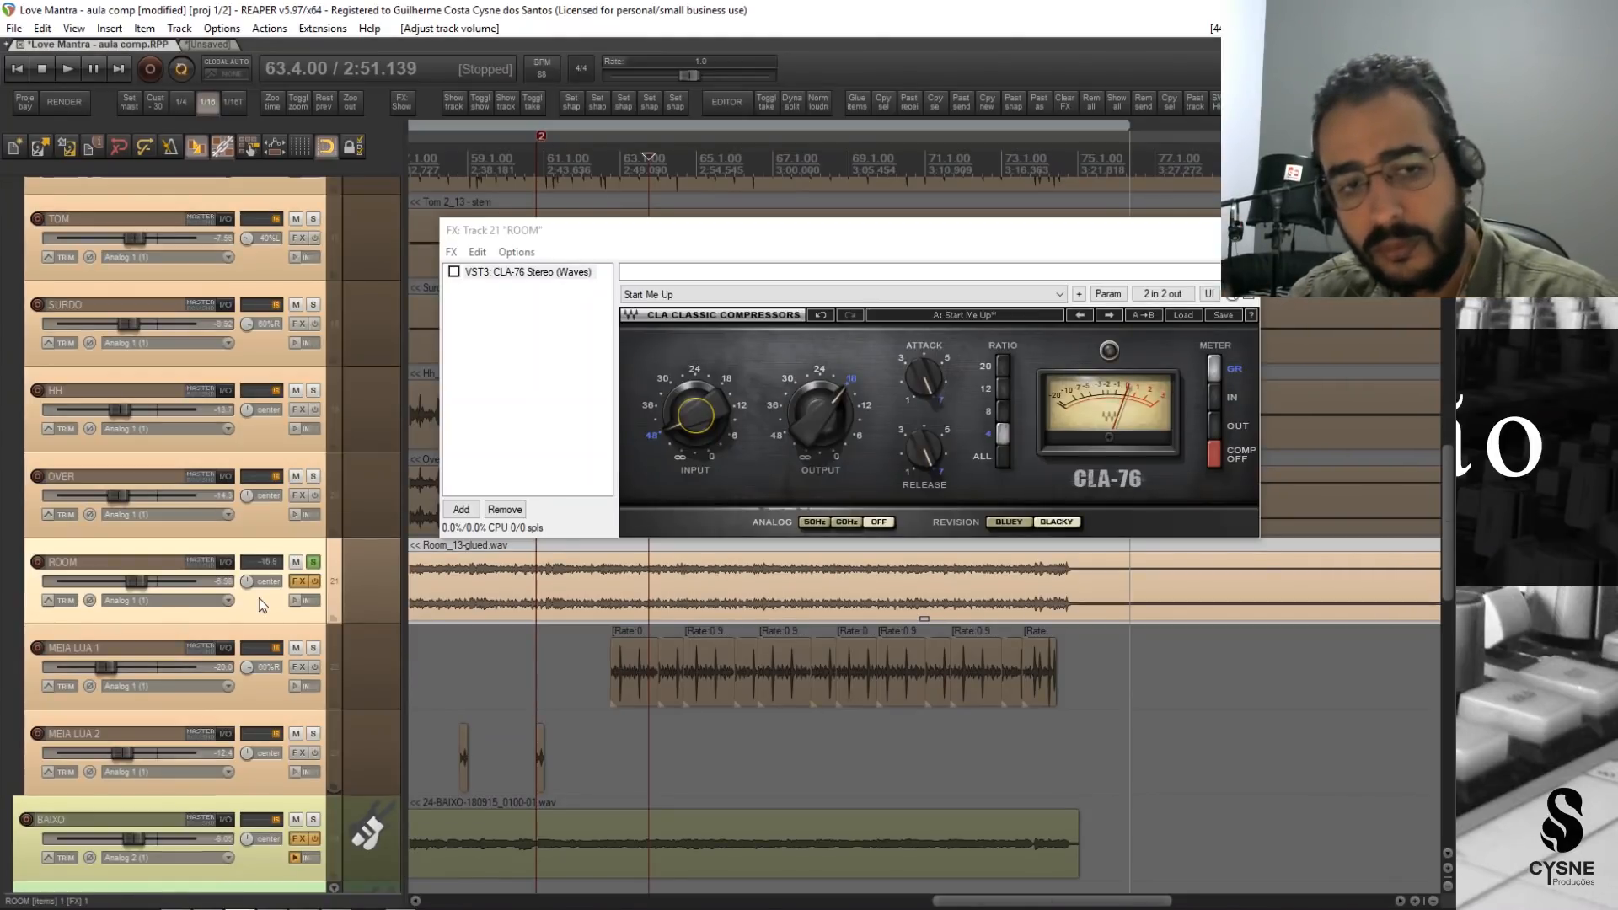
pyautogui.press('space')
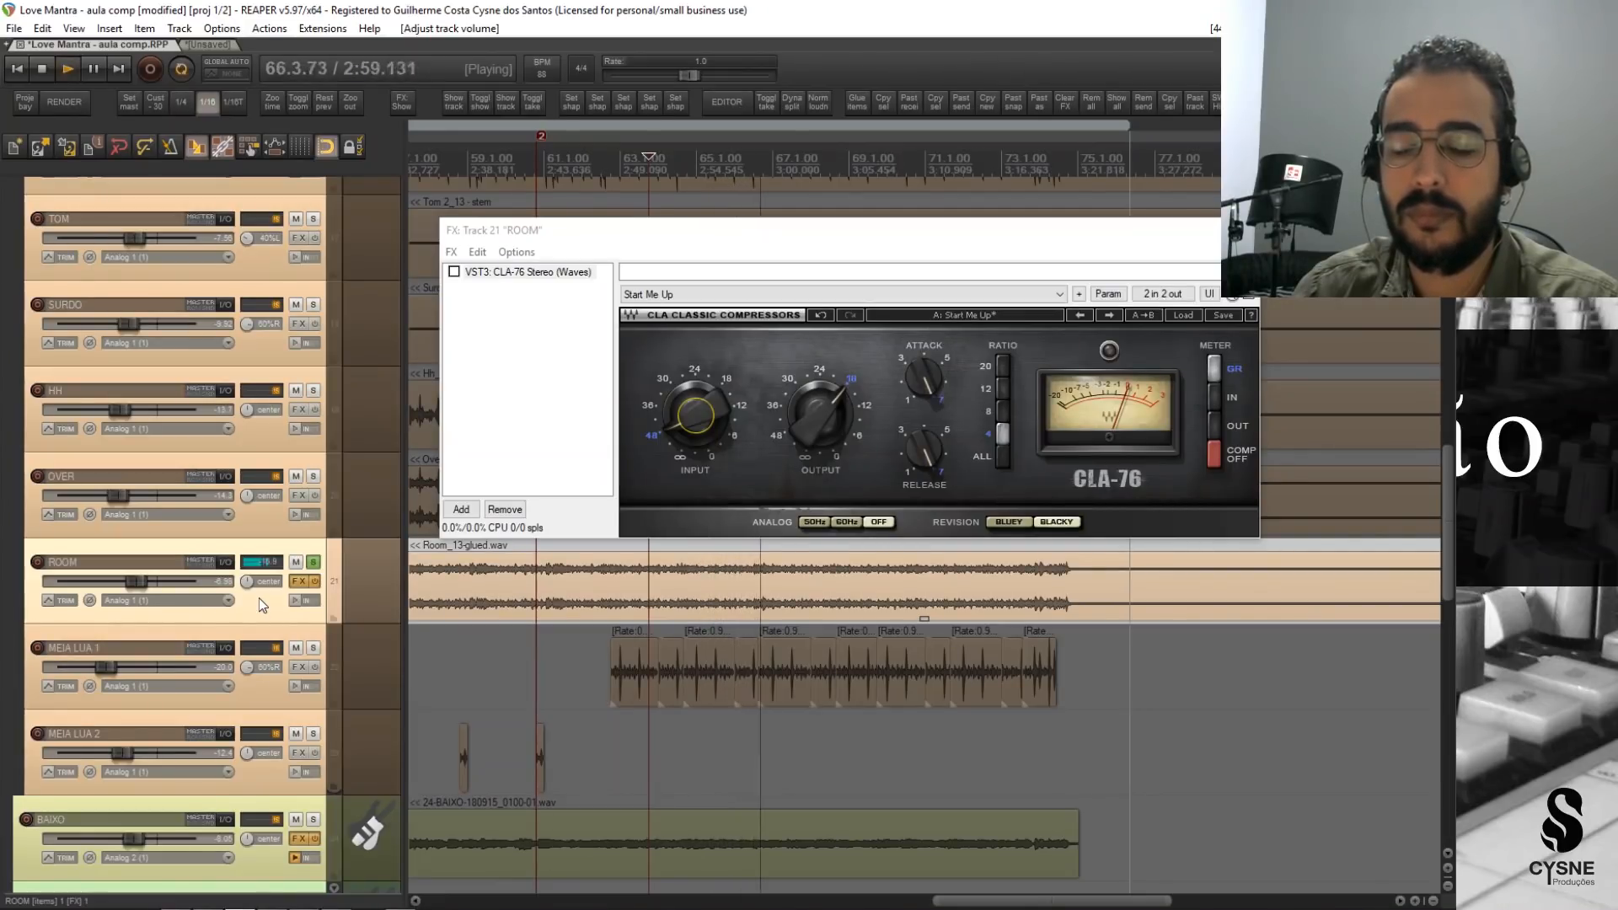
pyautogui.press('space')
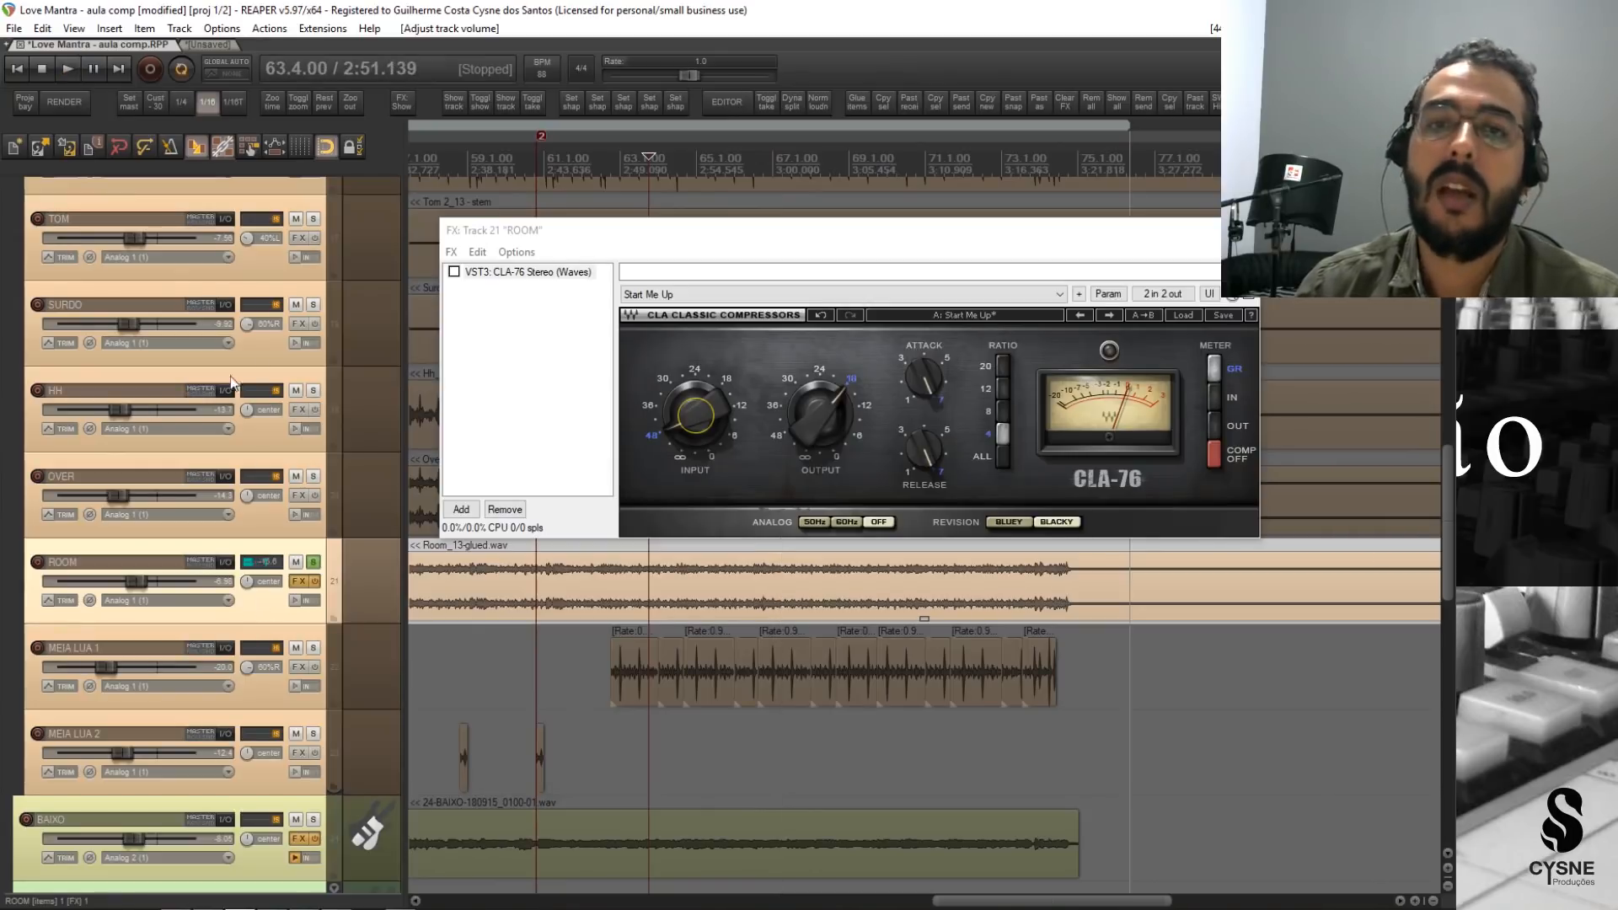
# Re-enable the CLA-76 on ROOM and raise its input to about -19.4 during playback.
pyautogui.moveTo(848, 239); pyautogui.dragTo(842, 242)
pyautogui.click(447, 276)
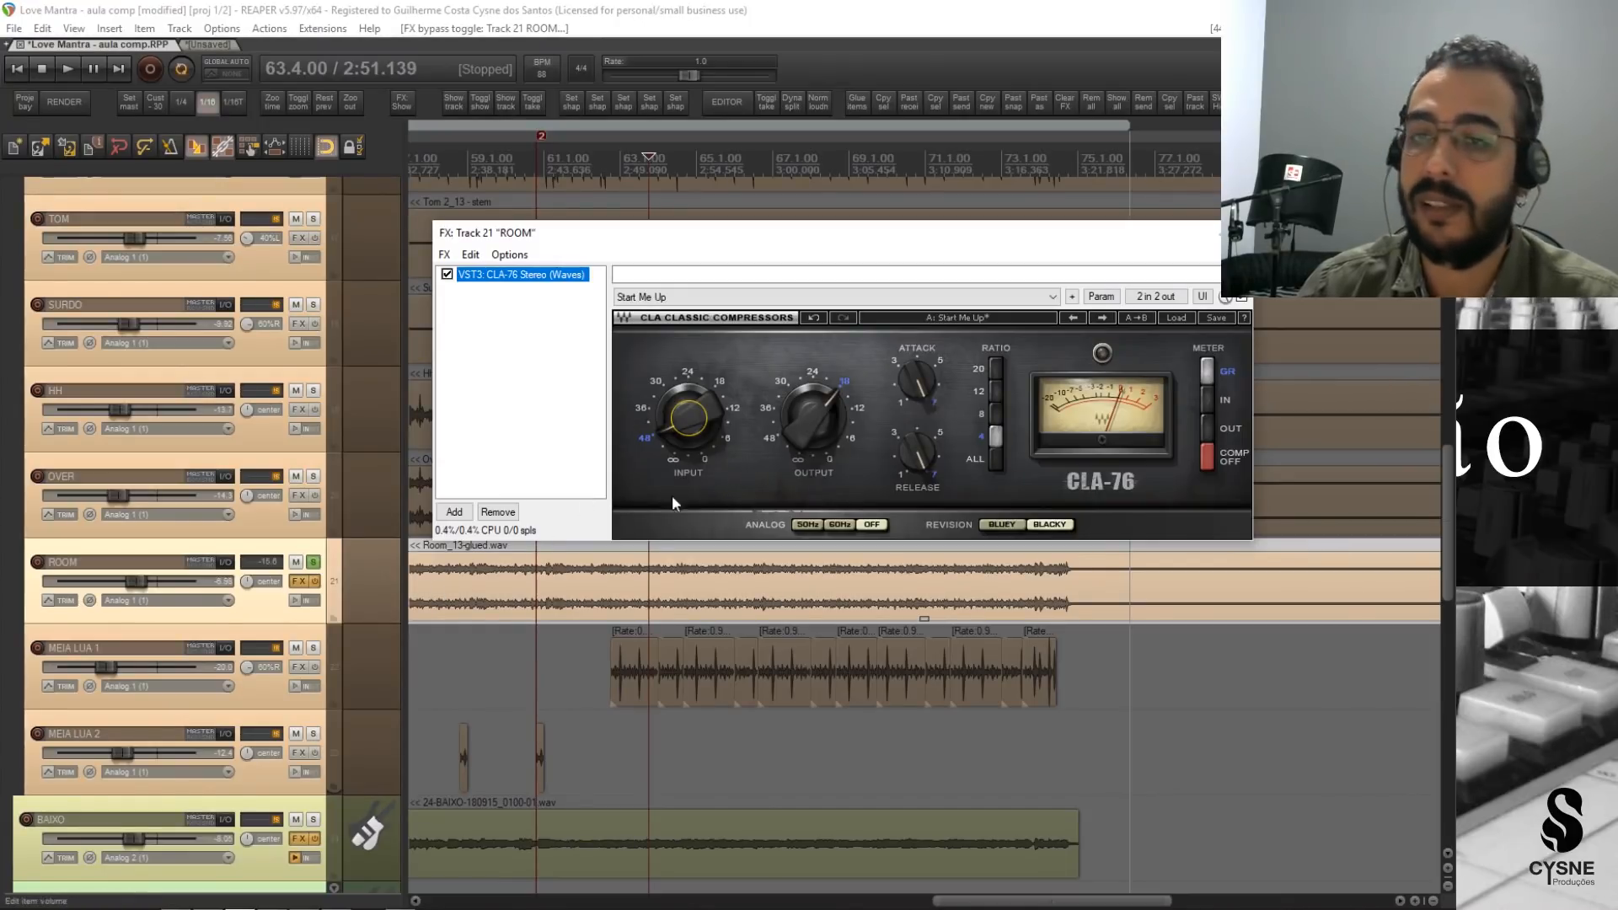
pyautogui.press('space')
pyautogui.moveTo(680, 422); pyautogui.dragTo(688, 402)
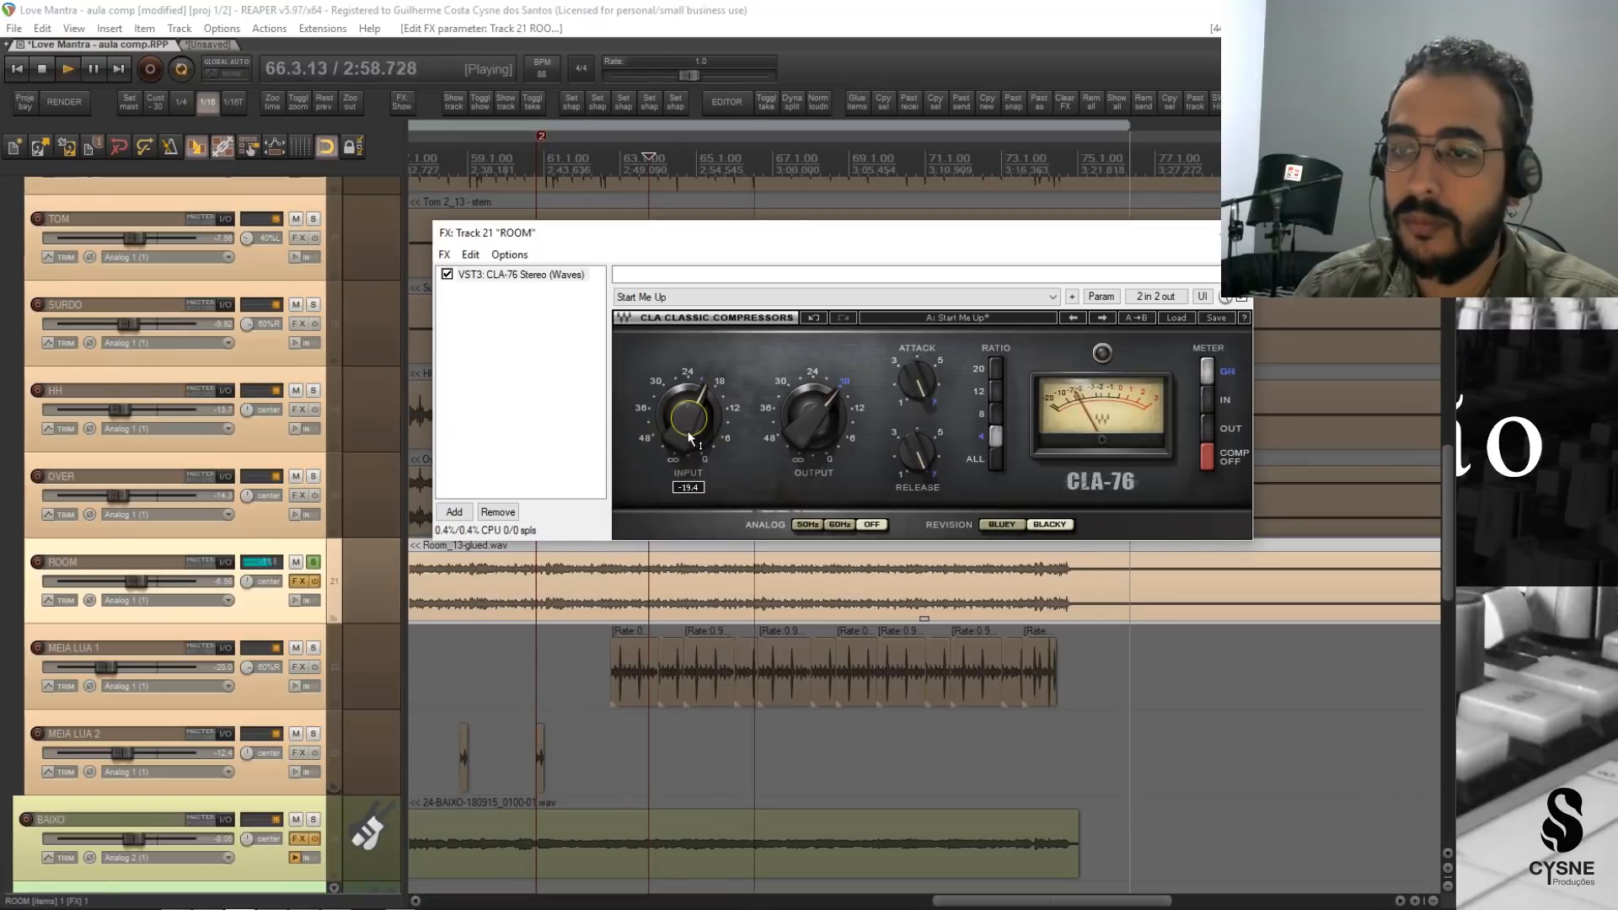
pyautogui.press('space')
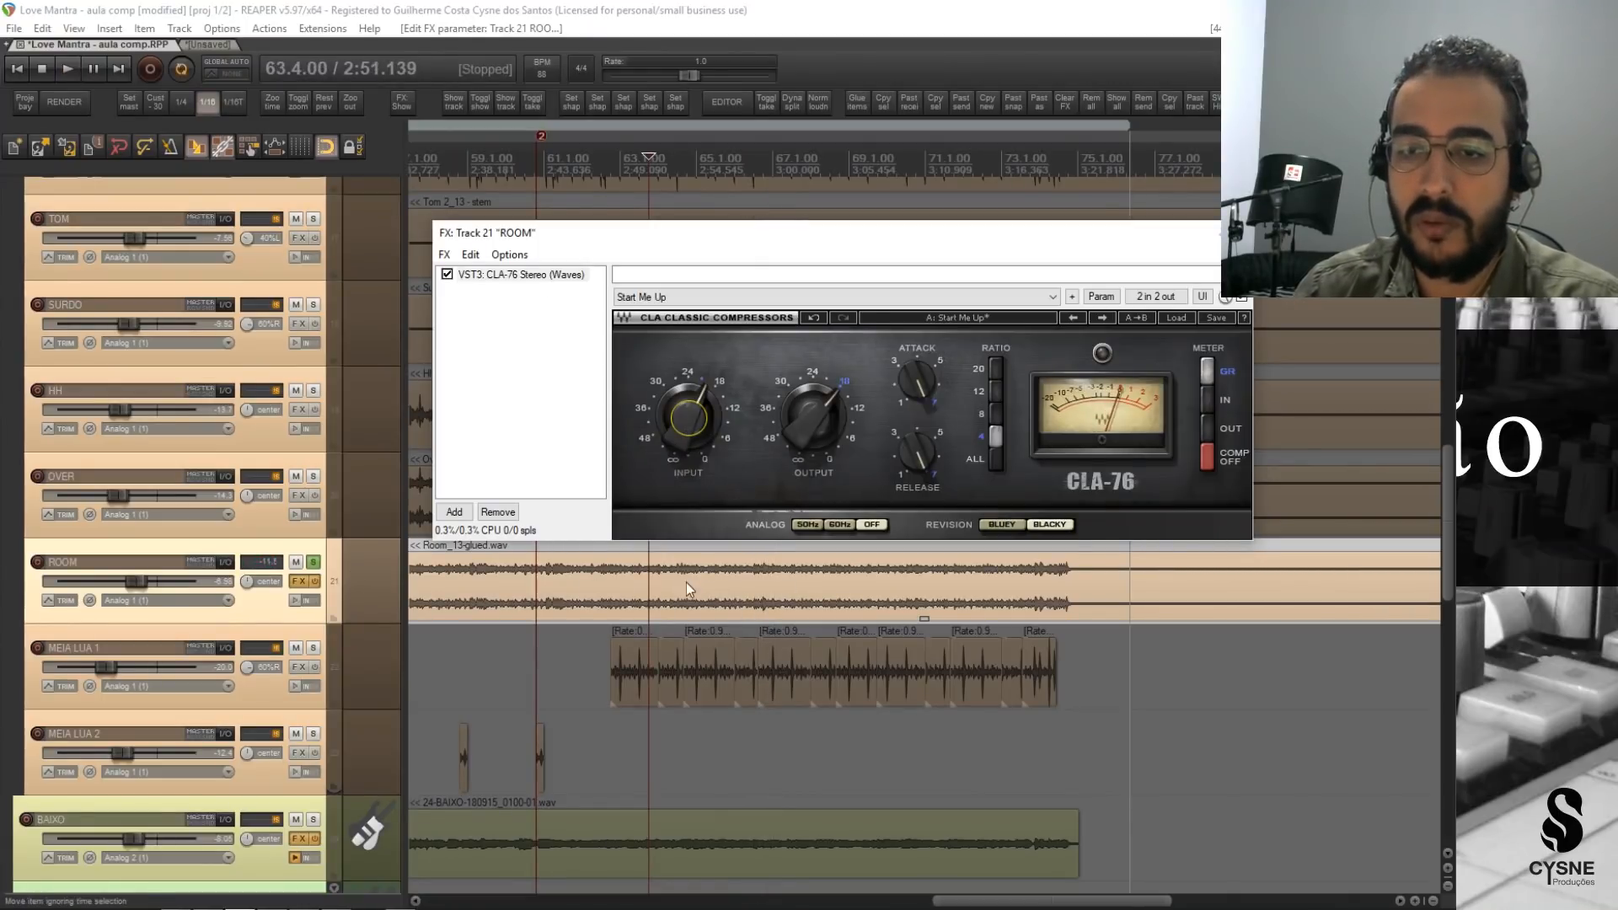
# Play ROOM with the CLA-76 bypassed, reactivate it, and lower its output to about -24.2.
pyautogui.click(447, 274)
pyautogui.press('space')
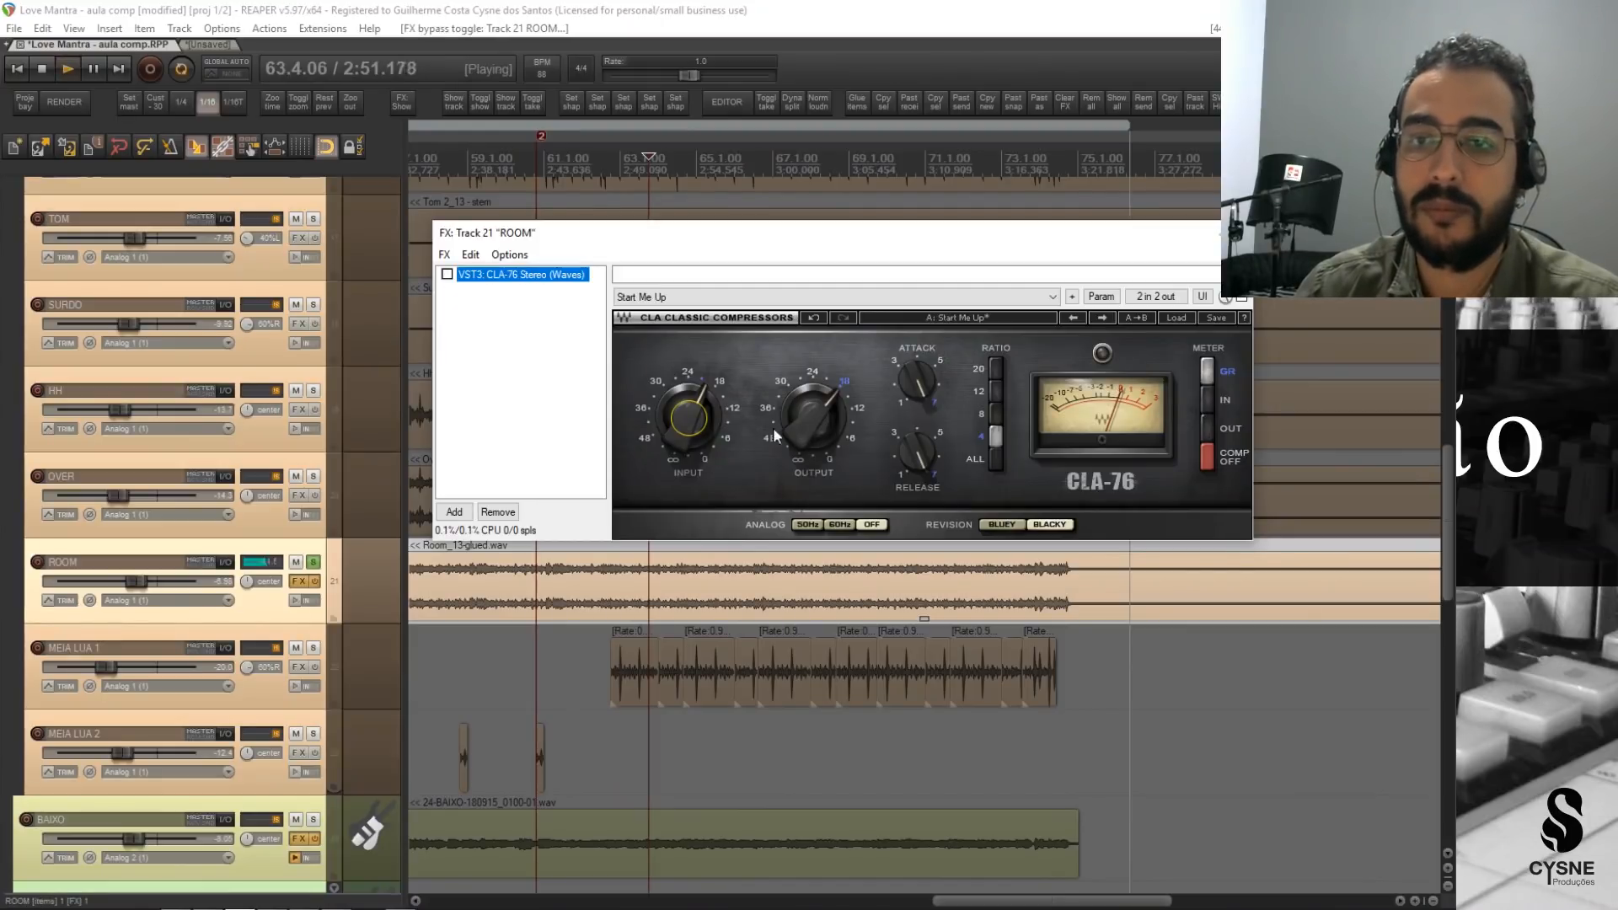
pyautogui.click(447, 274)
pyautogui.moveTo(814, 417); pyautogui.dragTo(821, 429)
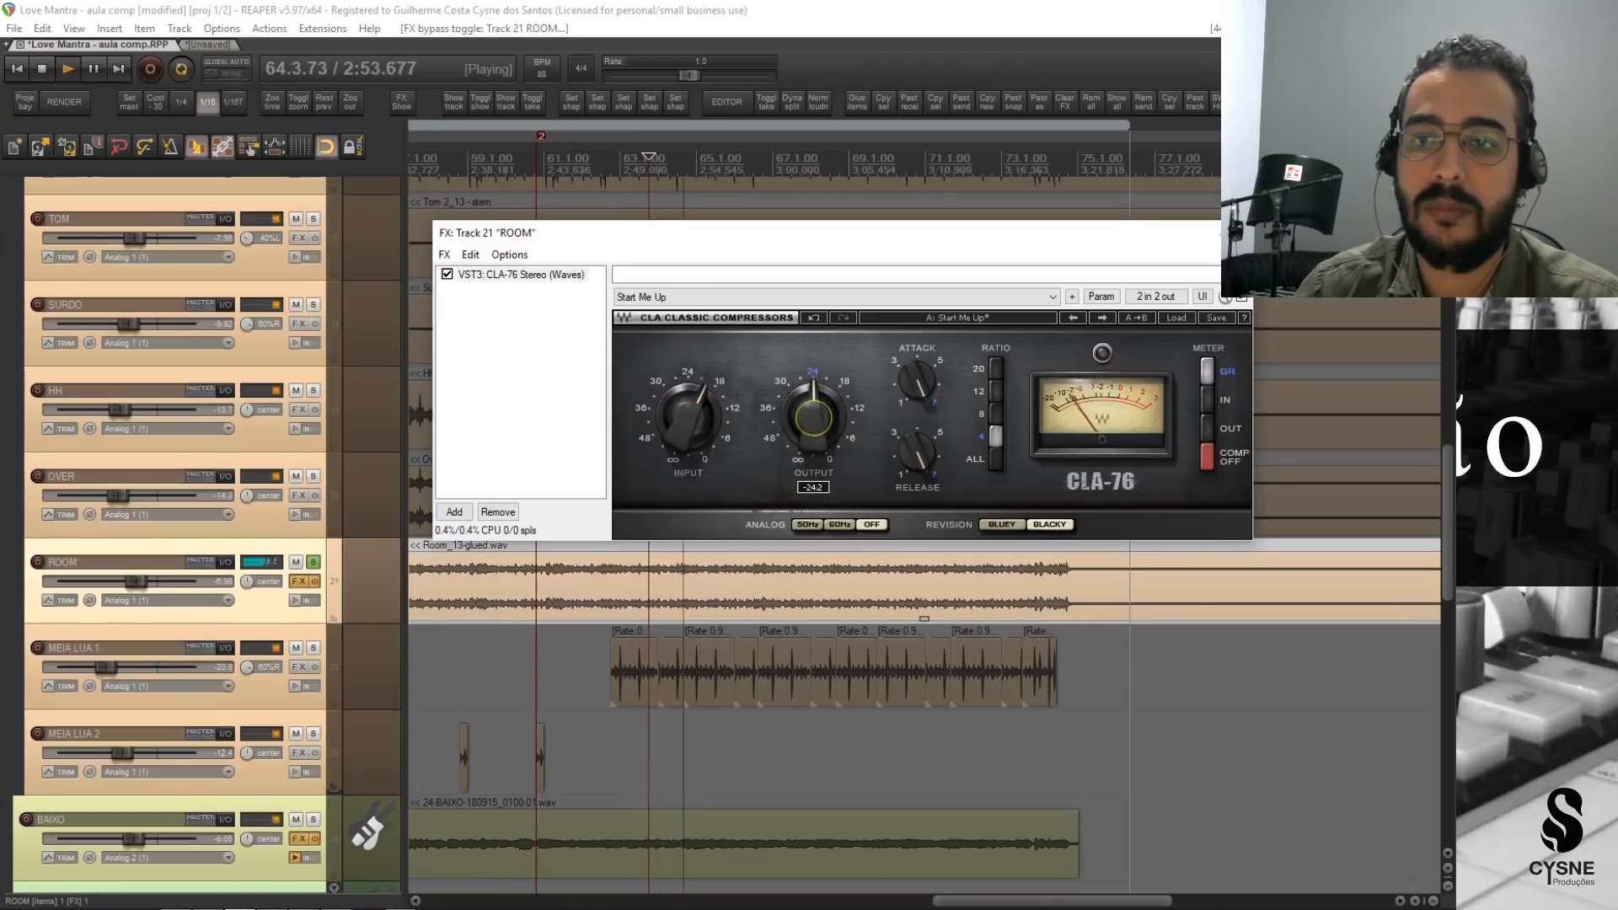
# Fine-tune the CLA-76 output while comparing ROOM with and without compression, stop playback, and leave the plugin bypassed.
pyautogui.click(447, 274)
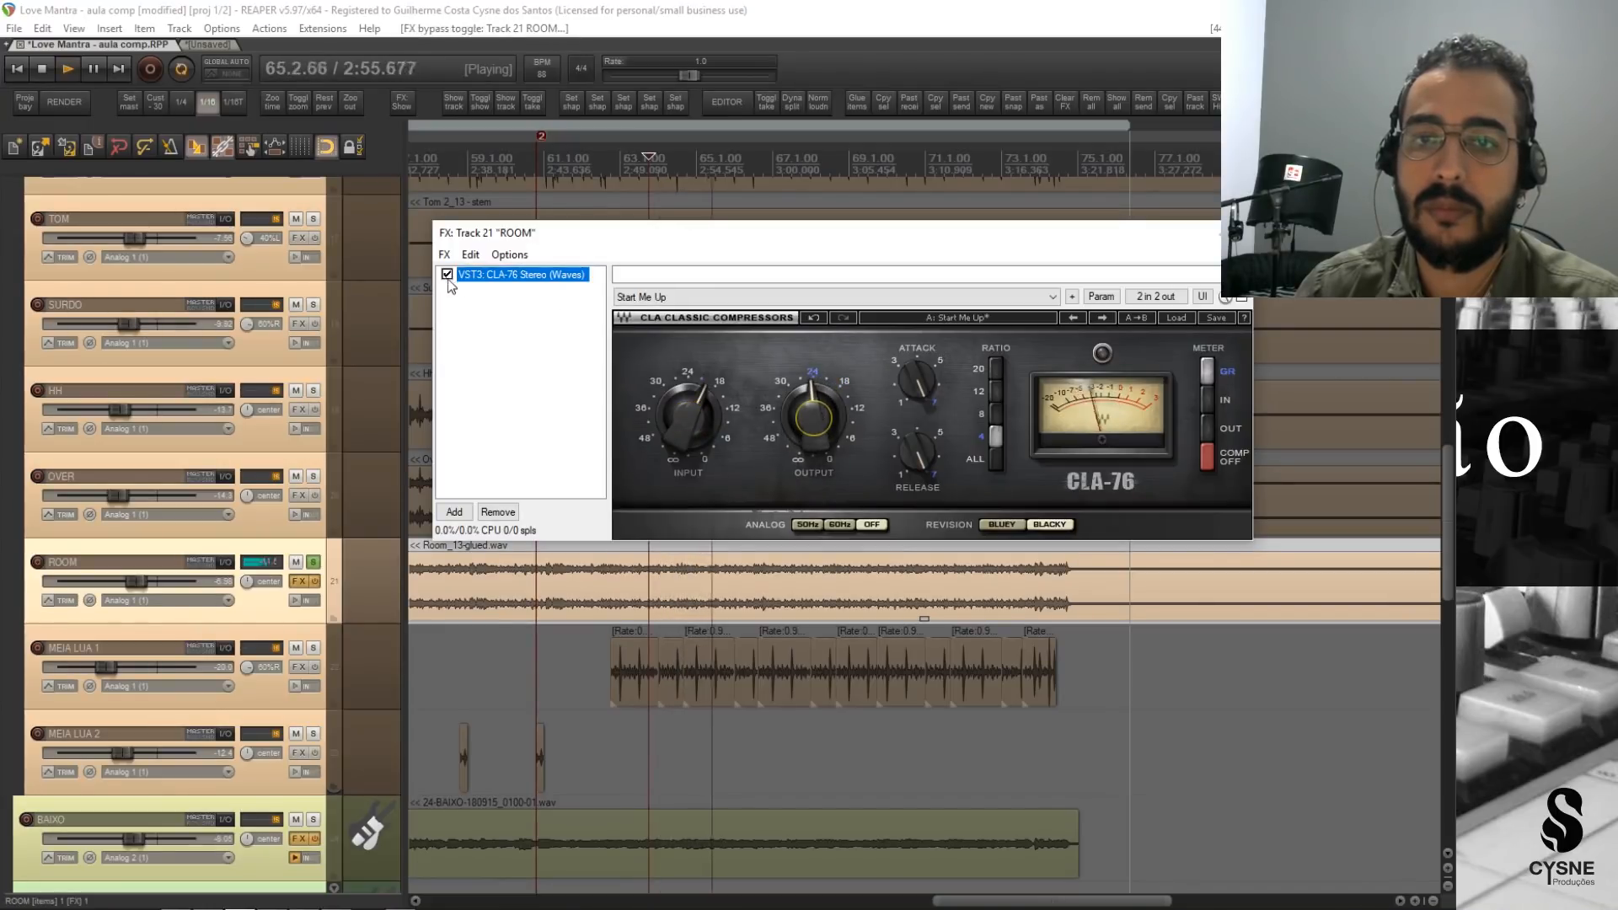
pyautogui.click(447, 275)
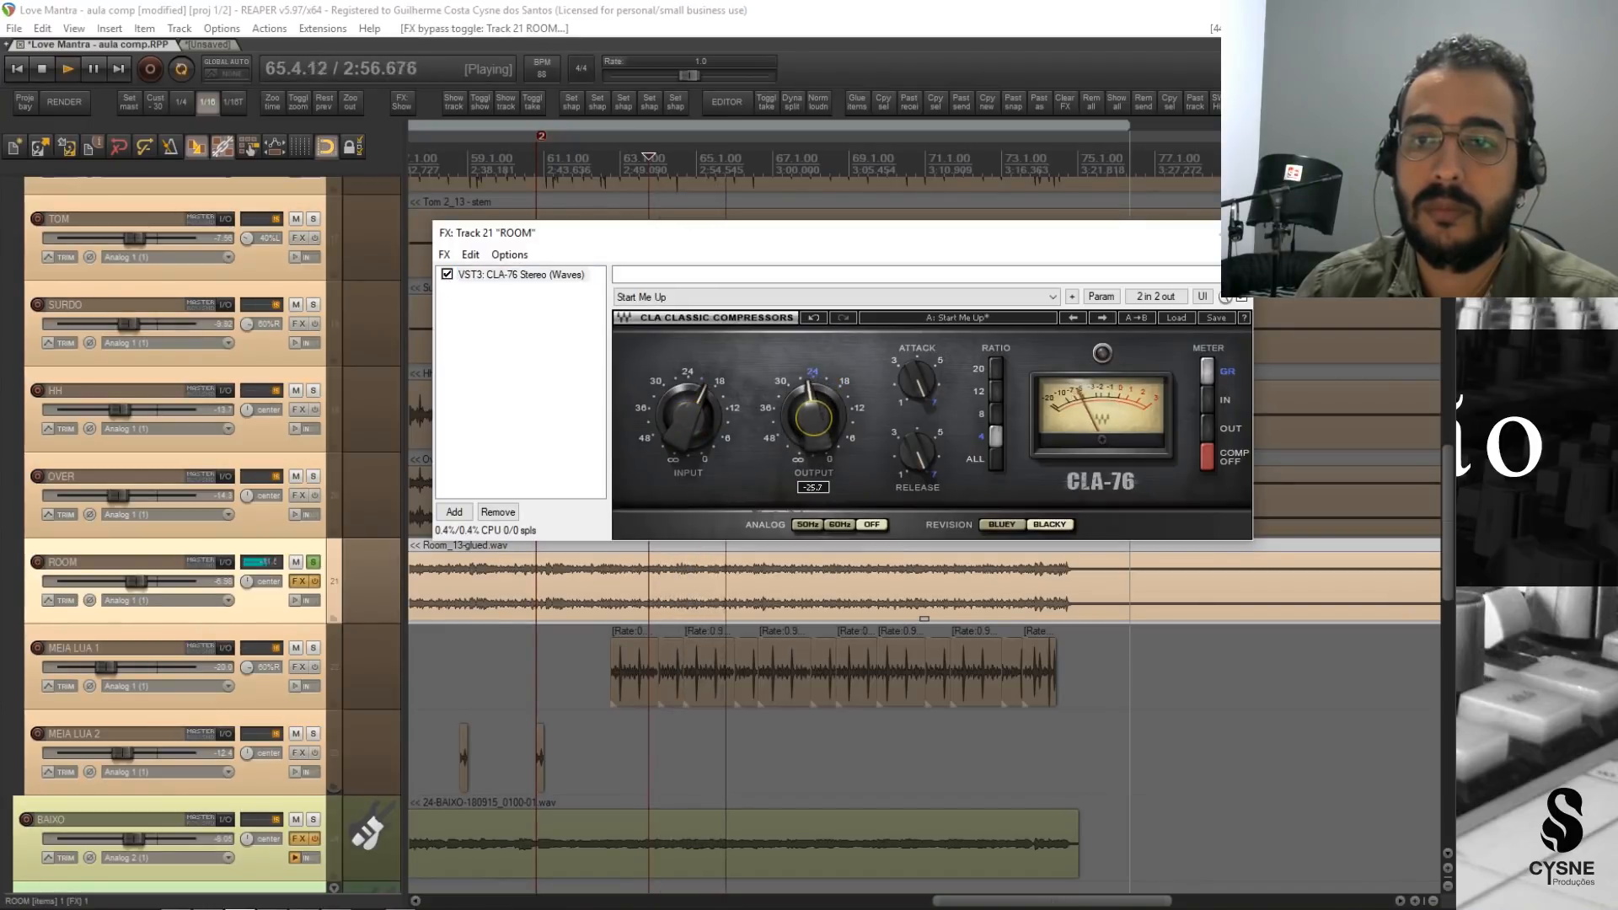
pyautogui.click(448, 274)
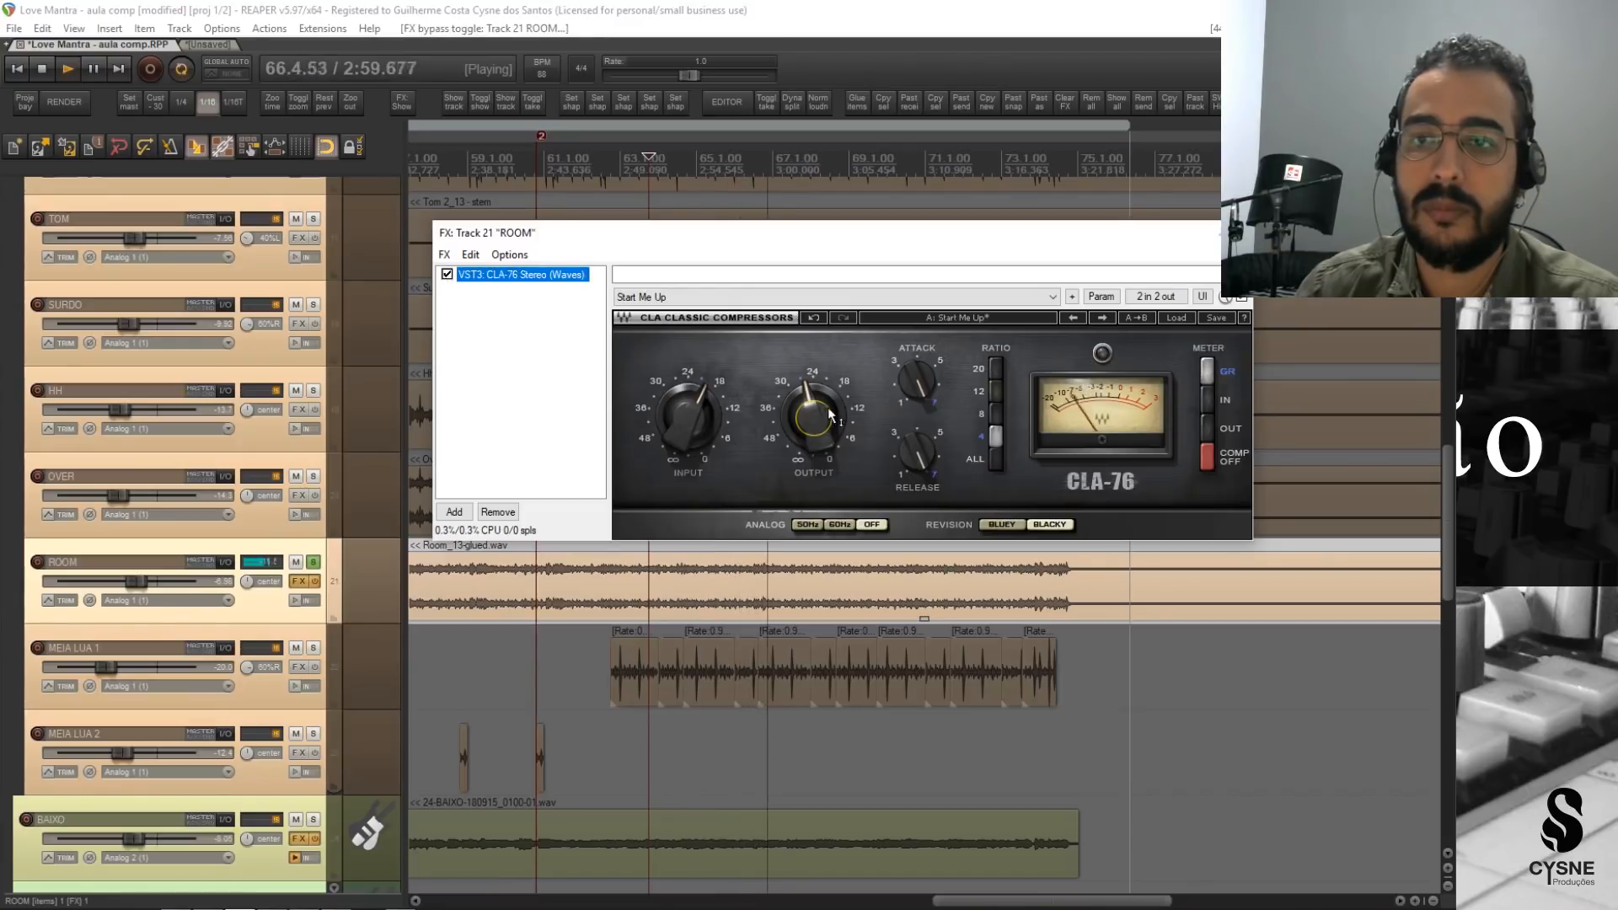
pyautogui.click(448, 274)
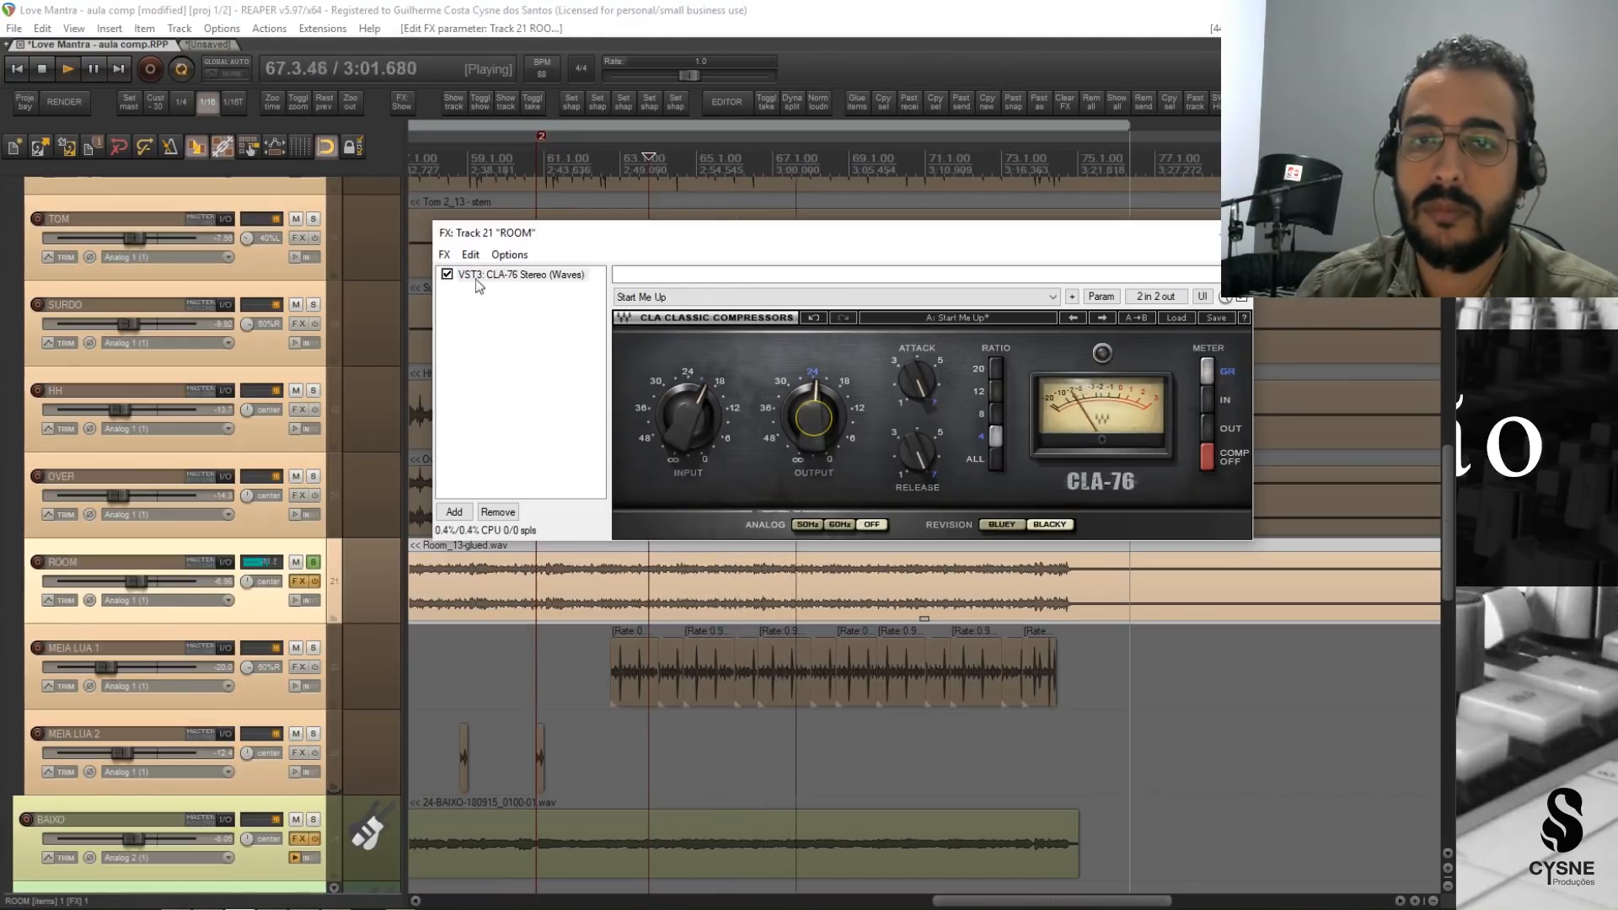
pyautogui.click(448, 275)
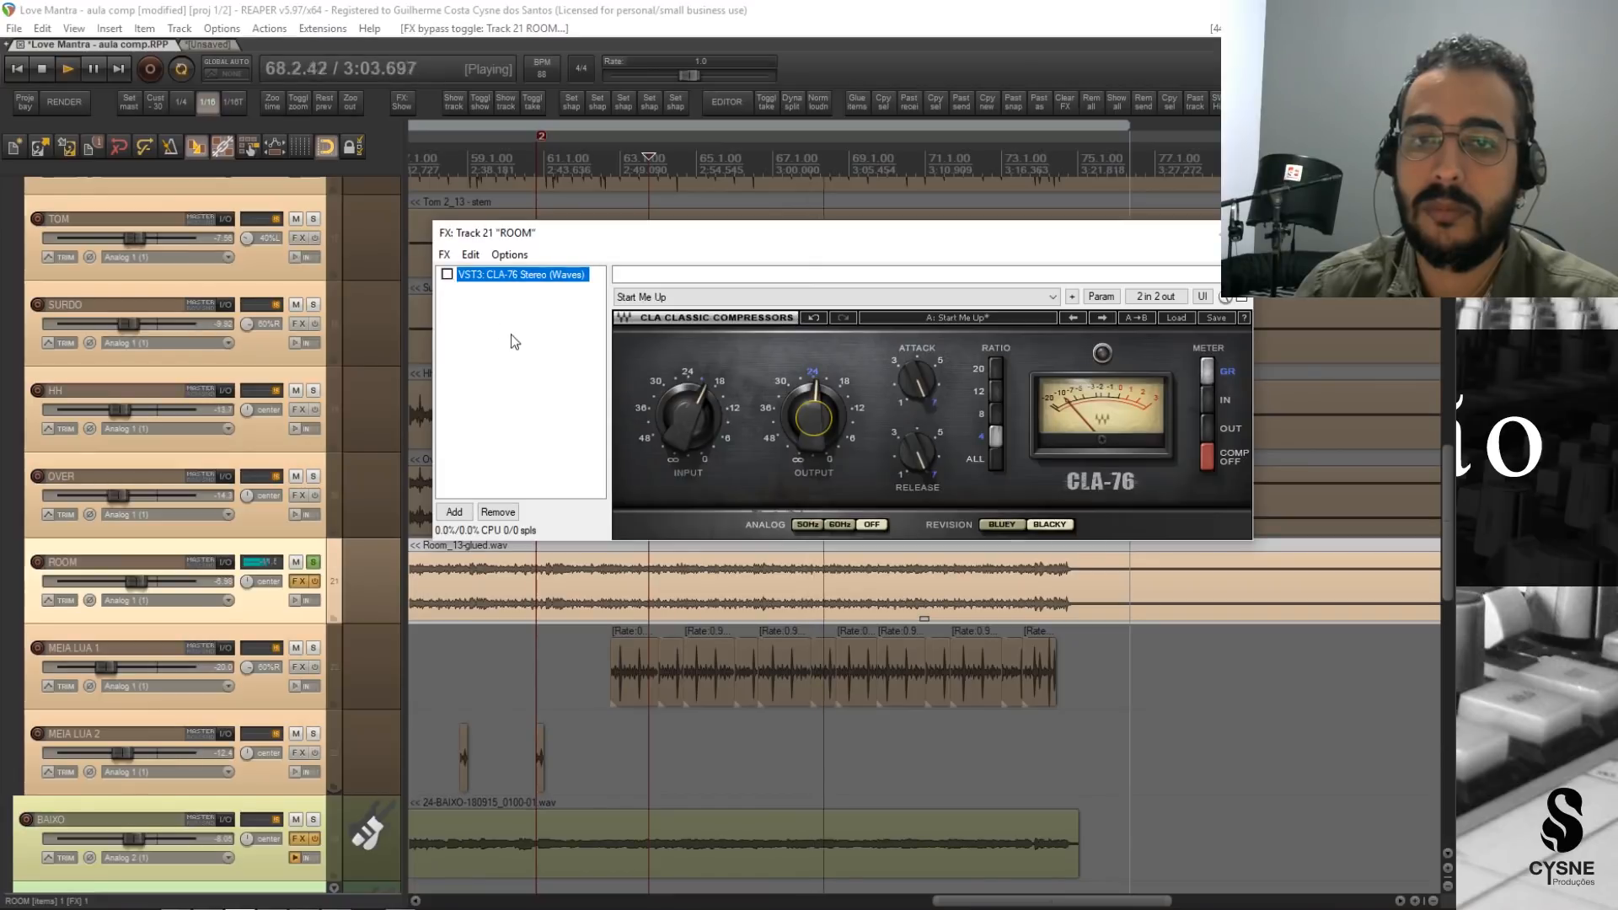
pyautogui.click(447, 274)
pyautogui.moveTo(807, 416); pyautogui.dragTo(808, 410)
pyautogui.press('space')
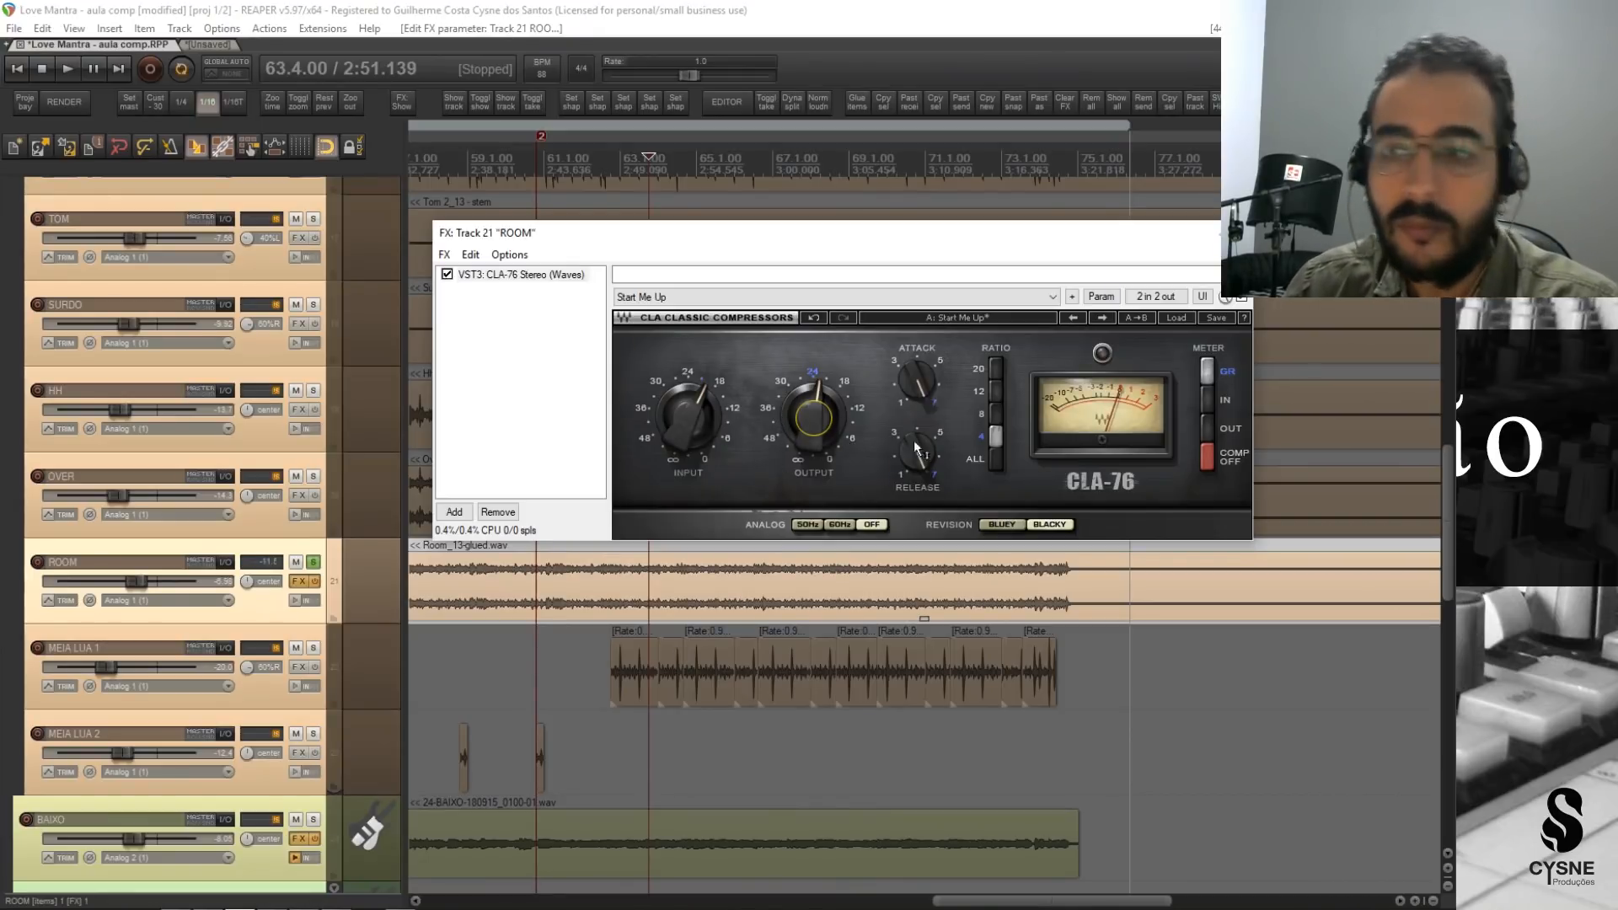
pyautogui.click(447, 275)
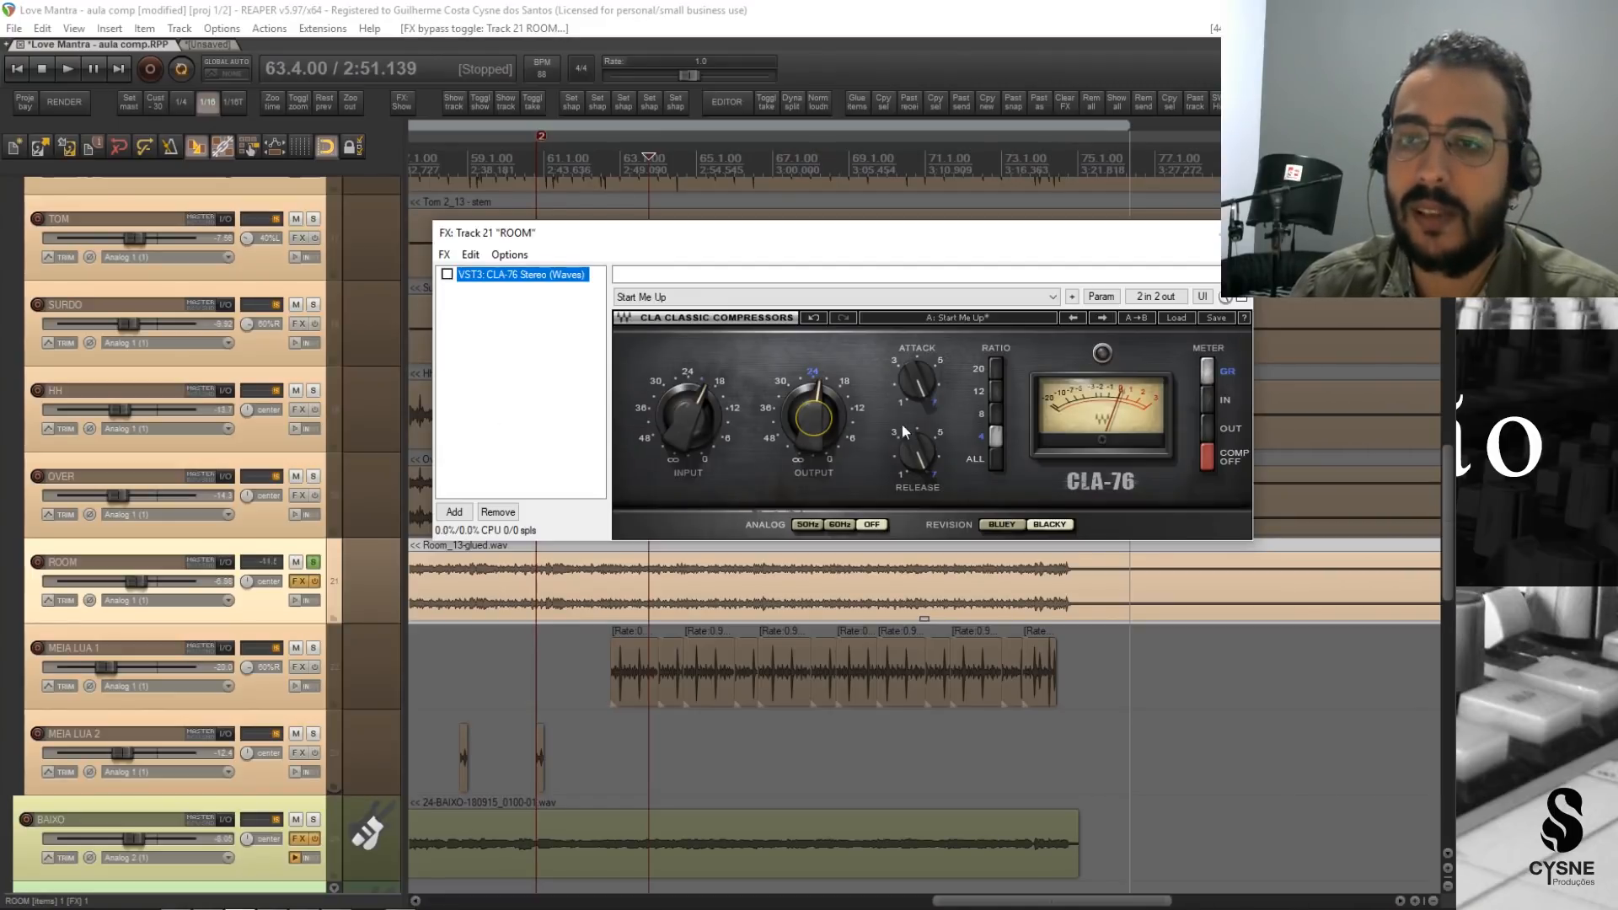
# Audition ROOM with the CLA-76 bypassed, stop playback, and re-enable the compressor to play the same passage compressed.
pyautogui.press('space')
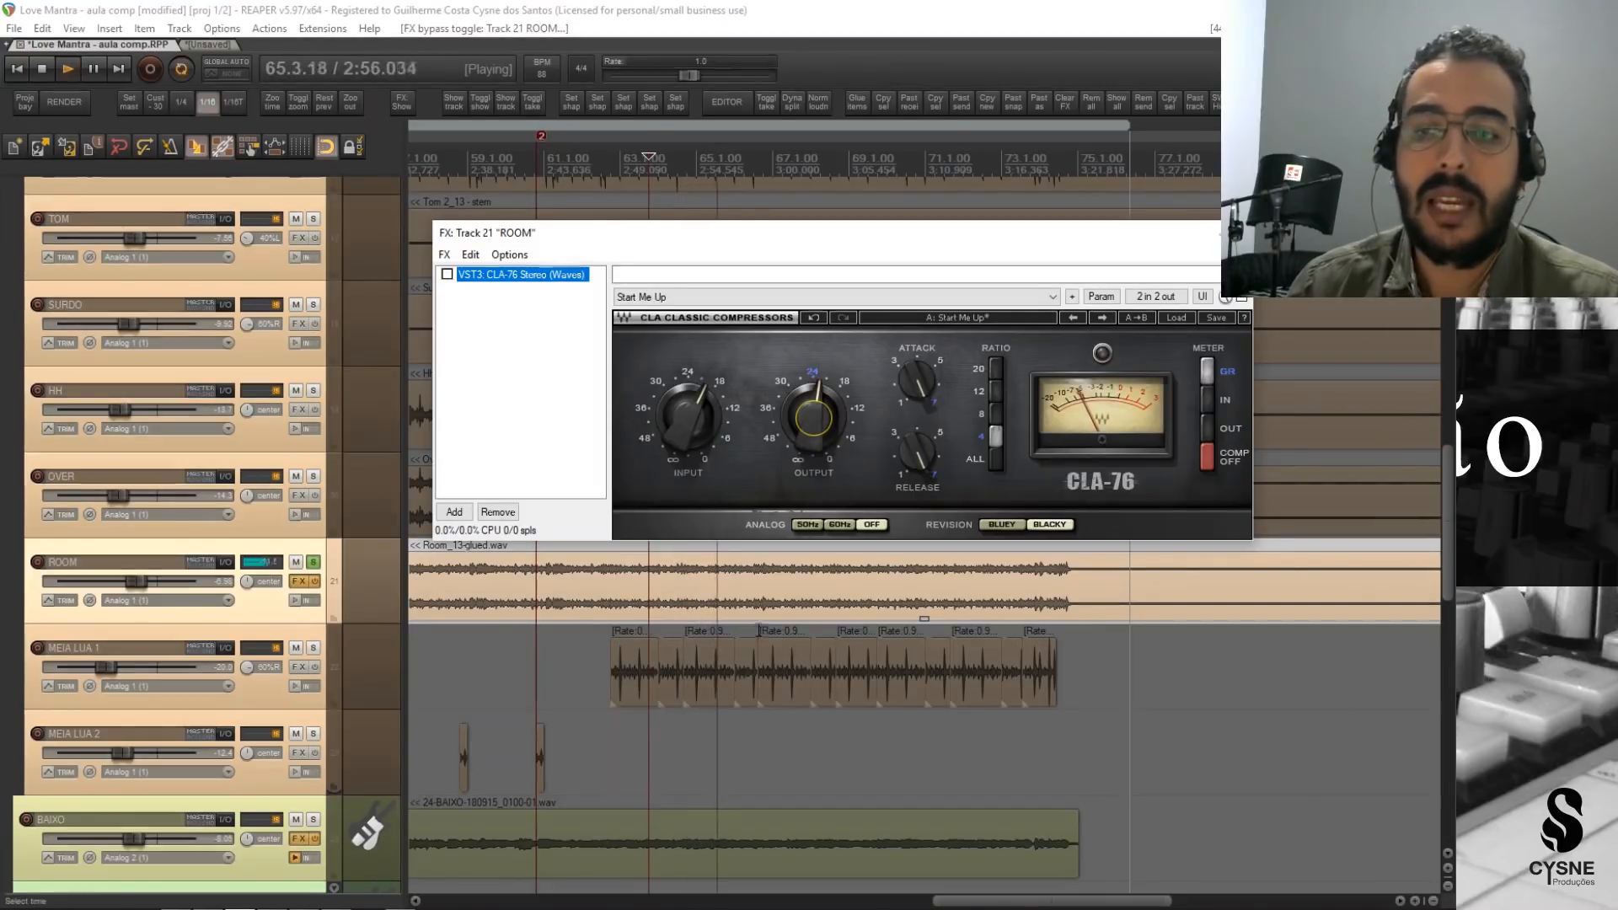
pyautogui.press('space')
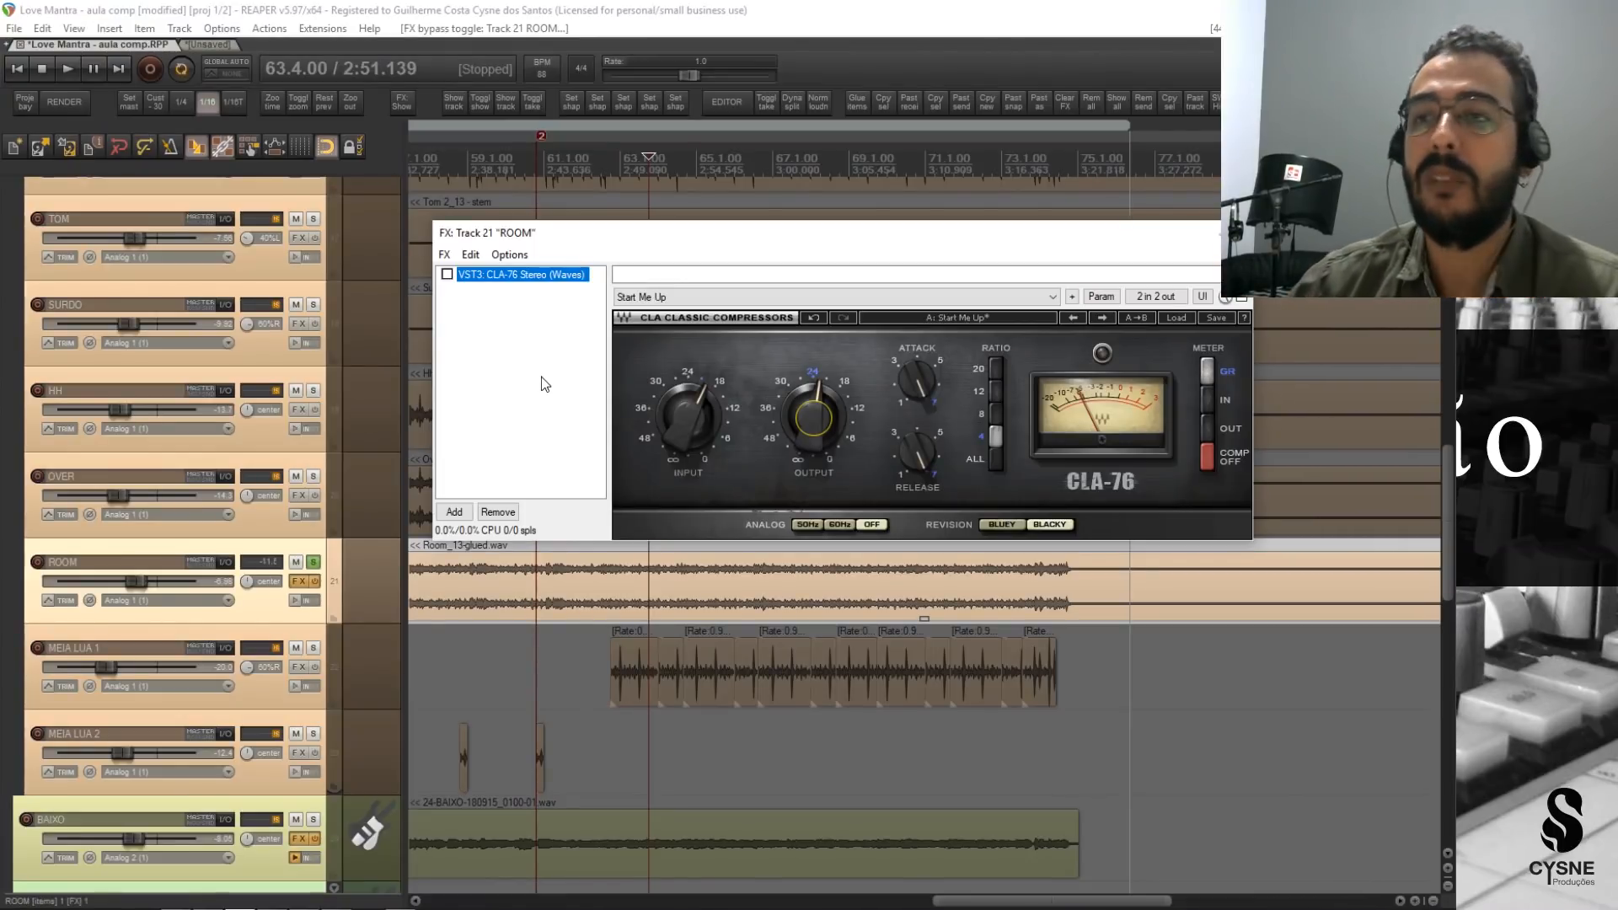
pyautogui.click(447, 275)
pyautogui.press('space')
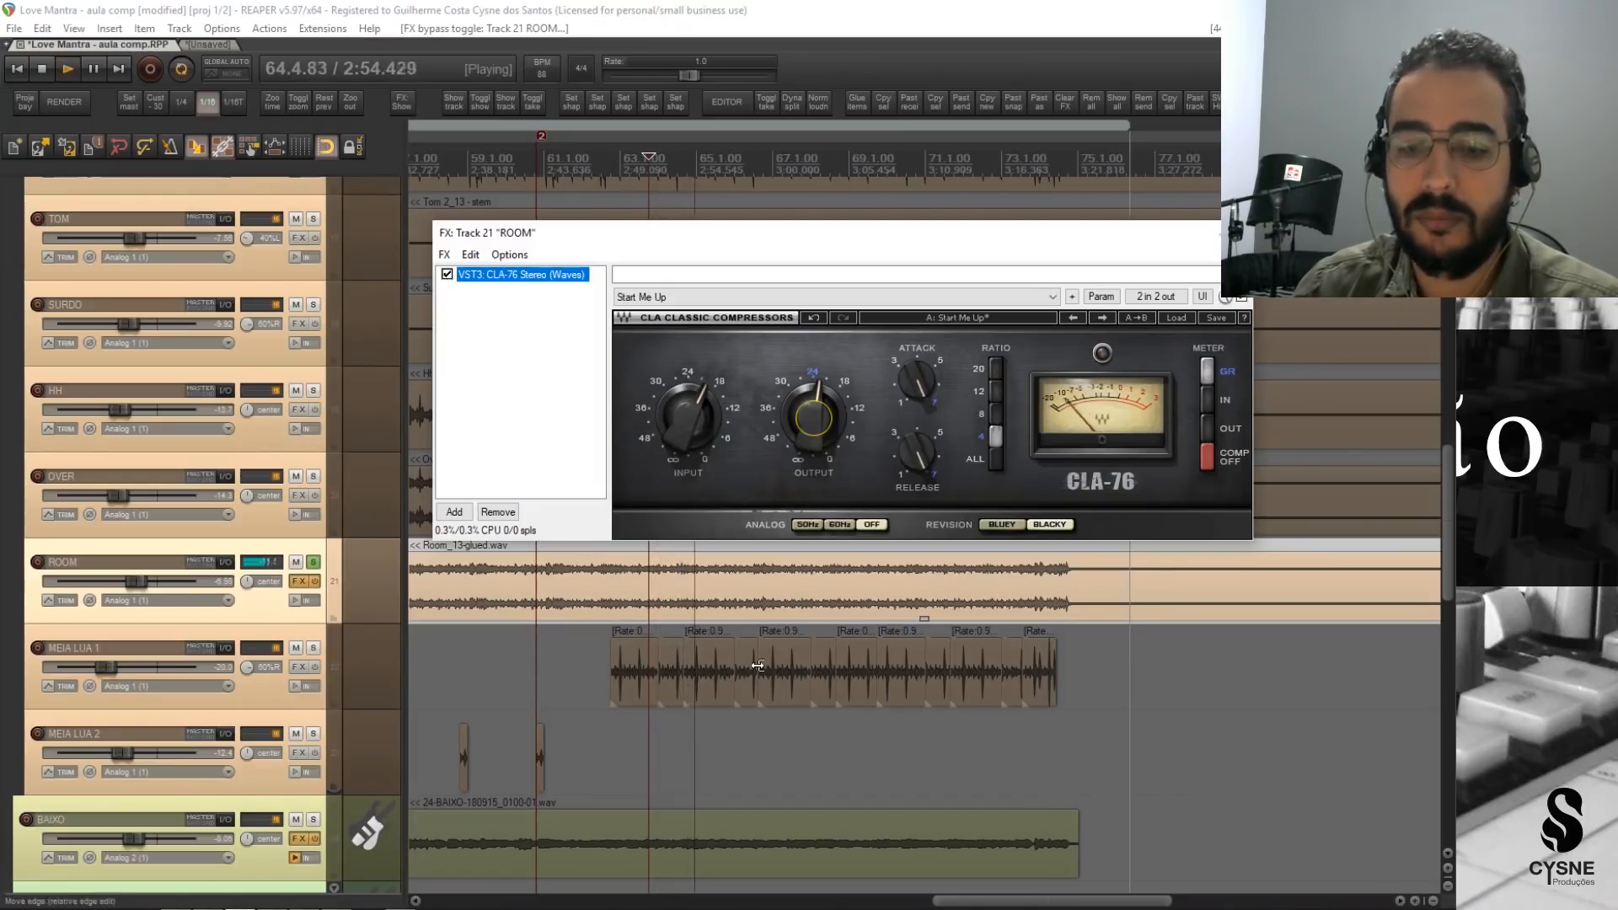
# Move playback back through earlier passages of the song to around bar 35 and stop it there.
pyautogui.hscroll(-3, 443, 150)
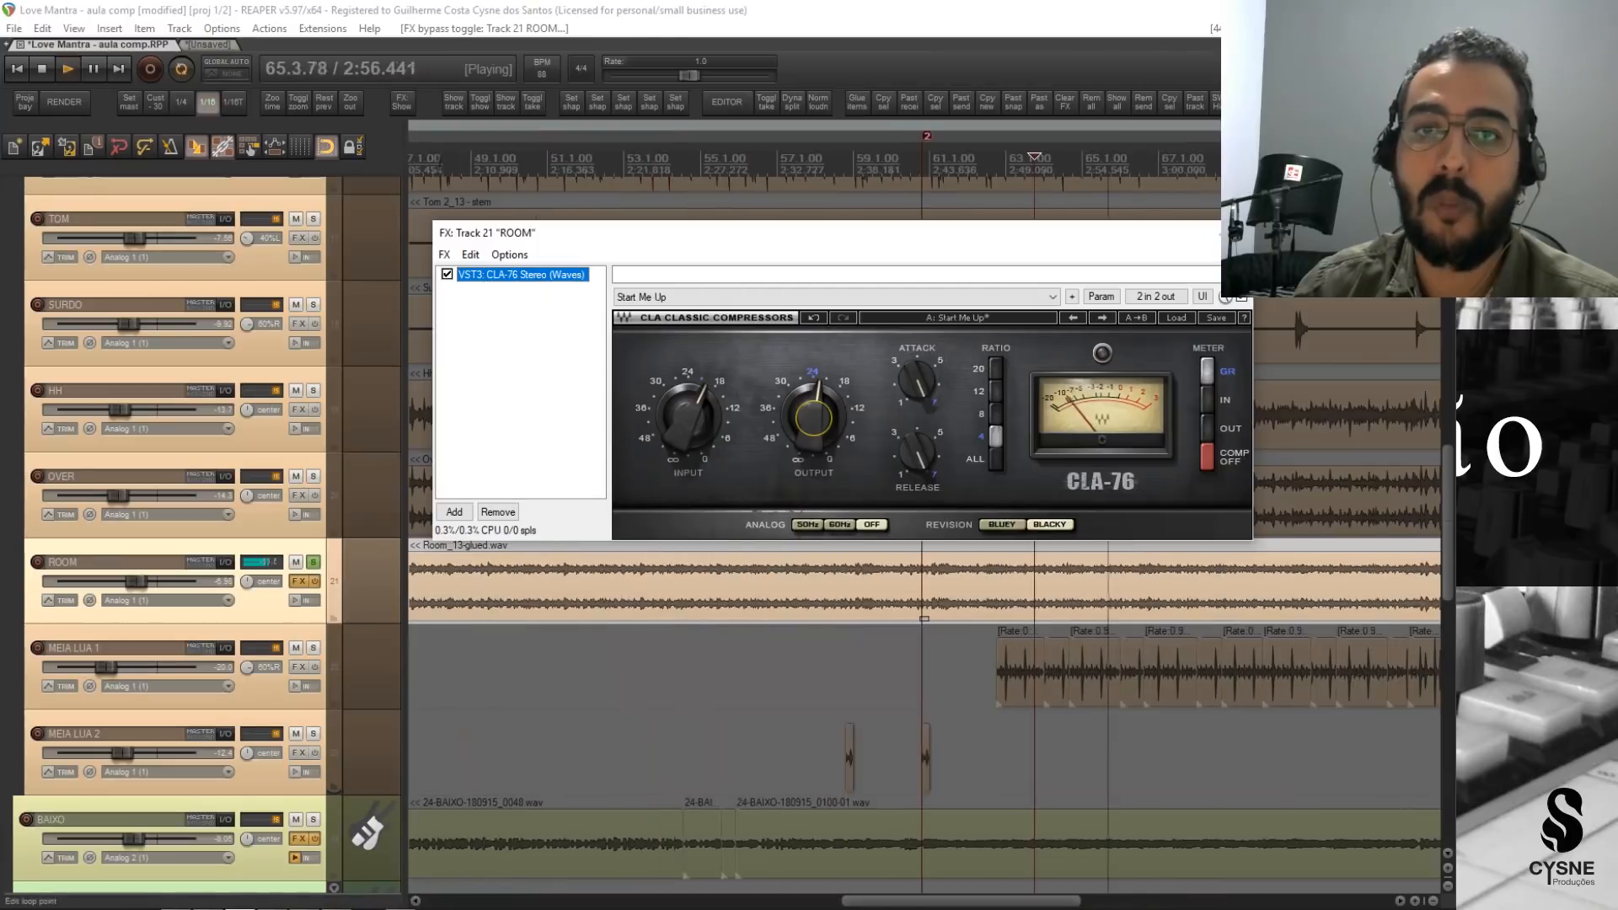
pyautogui.click(568, 162)
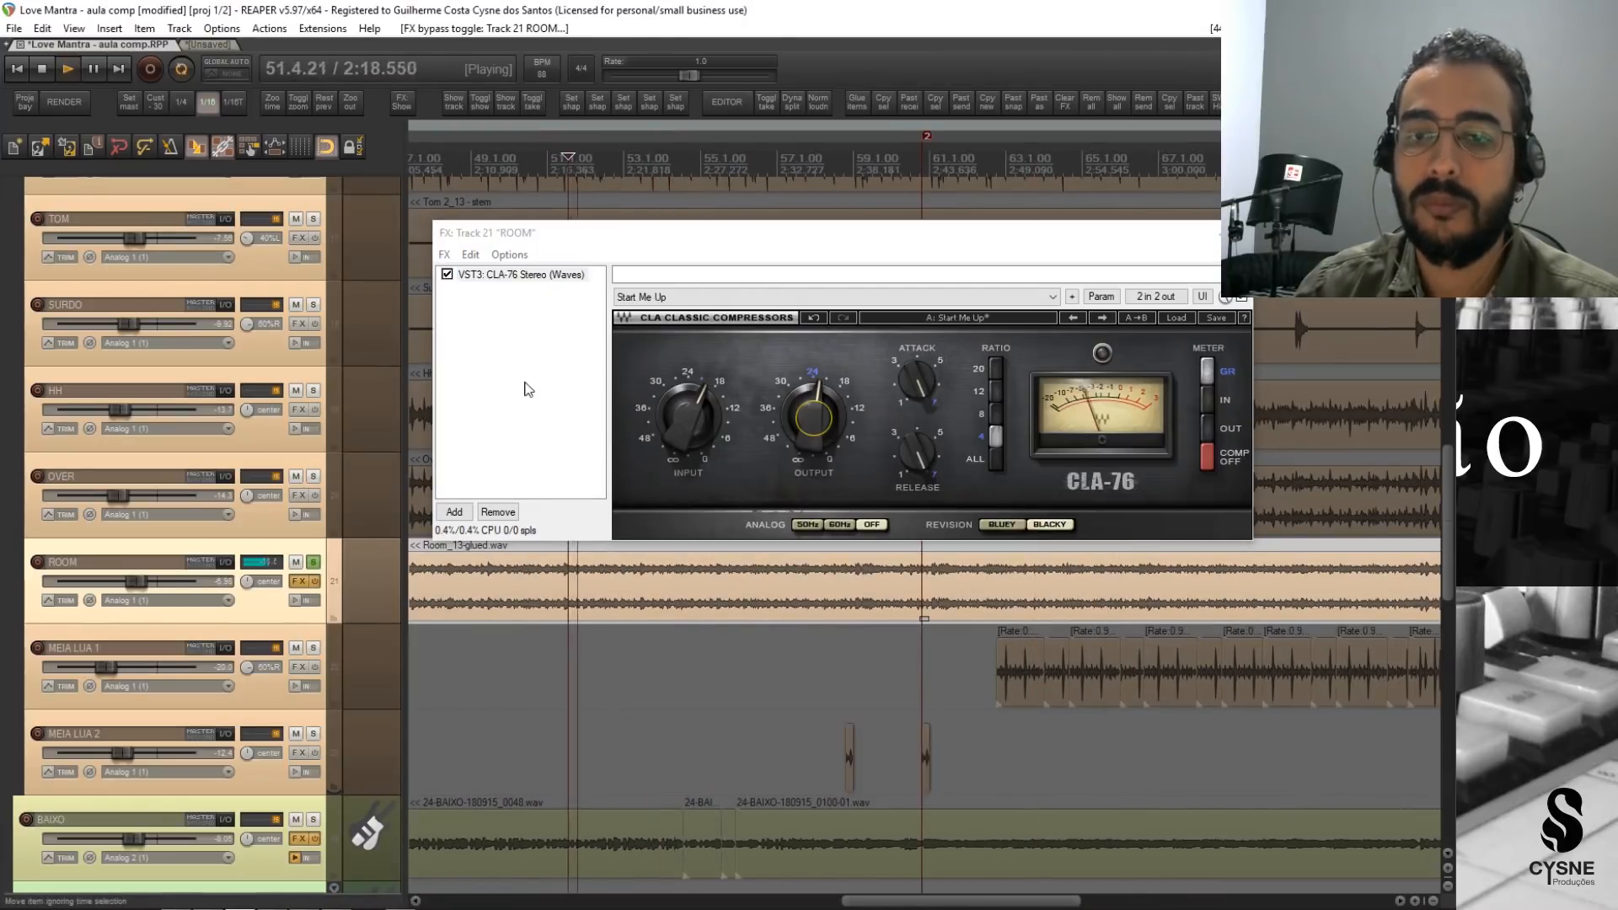
pyautogui.hscroll(-3, 466, 160)
pyautogui.click(466, 161)
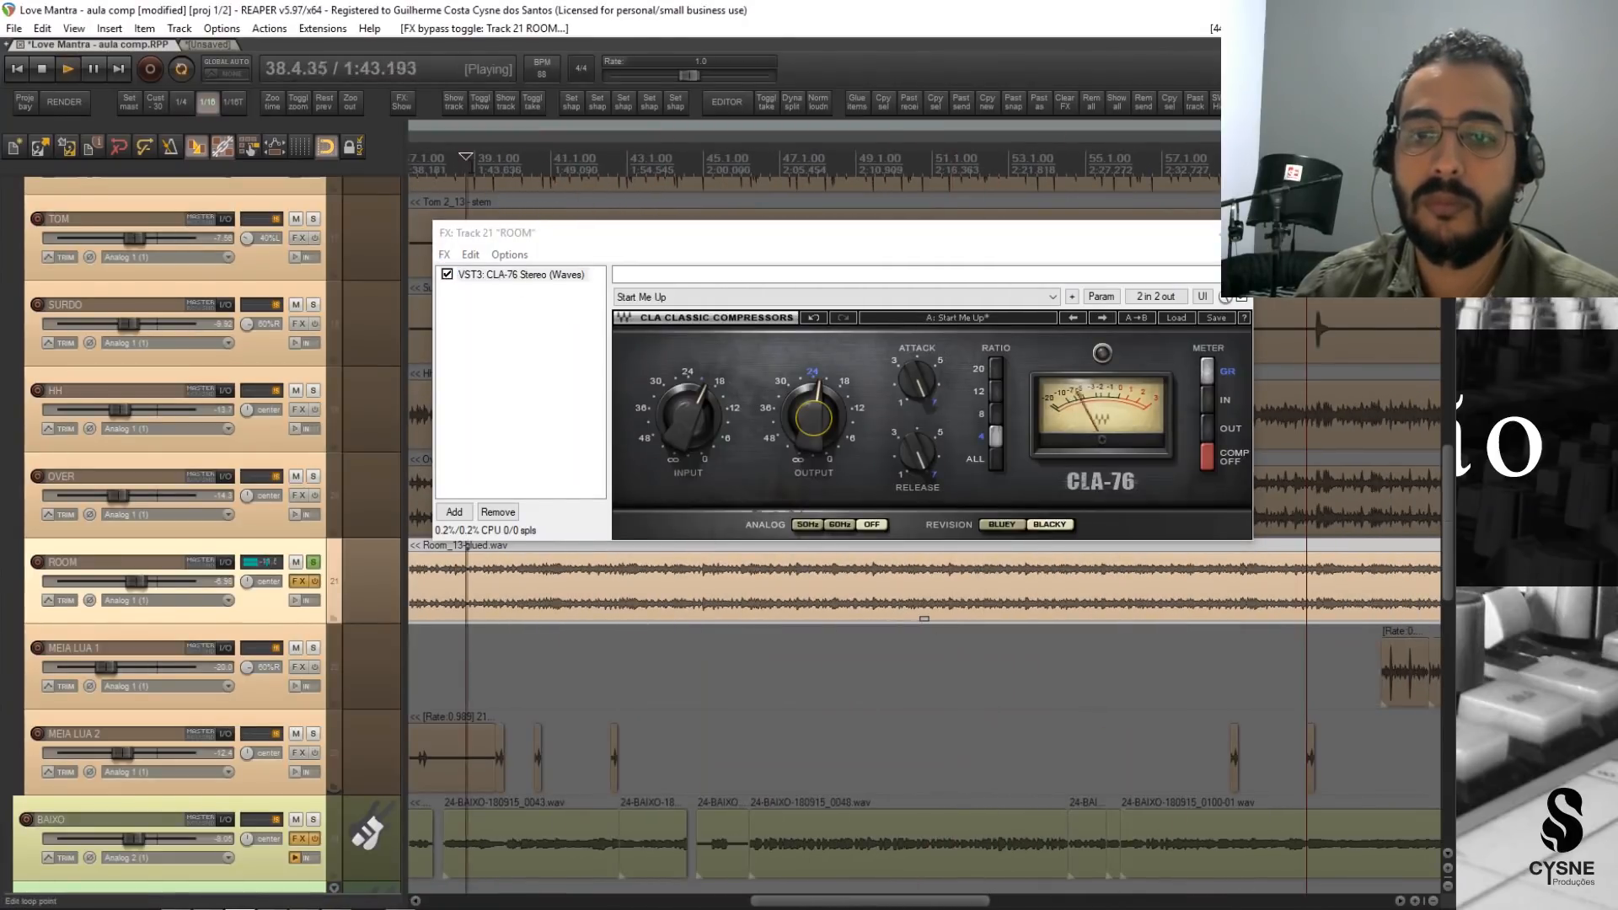
pyautogui.hscroll(-3, 506, 165)
pyautogui.click(567, 160)
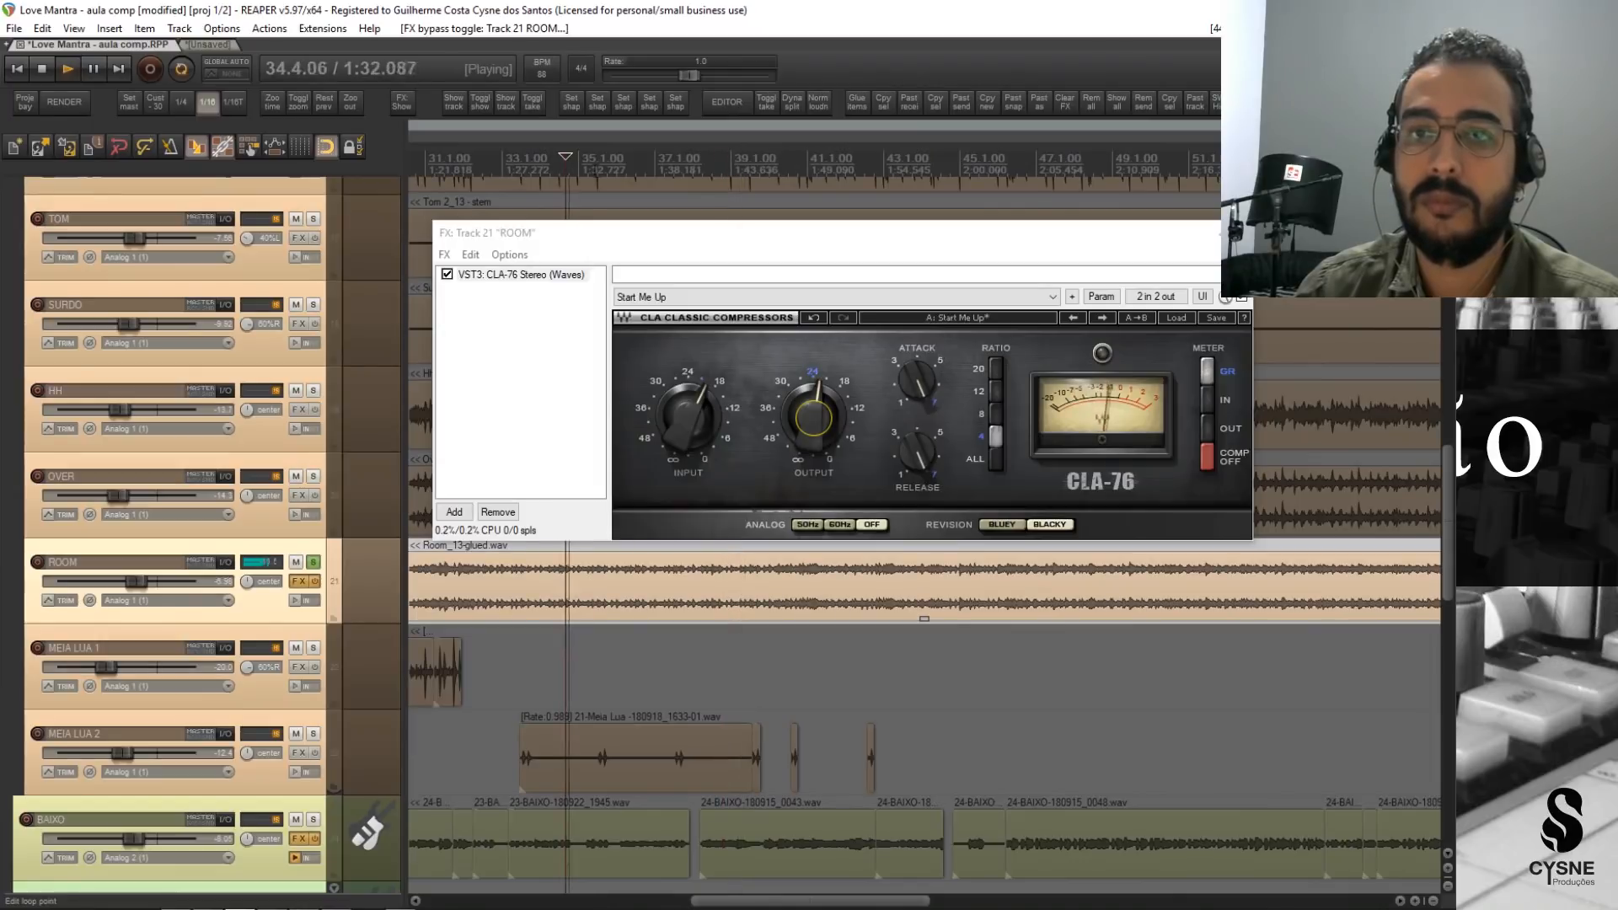
pyautogui.press('space')
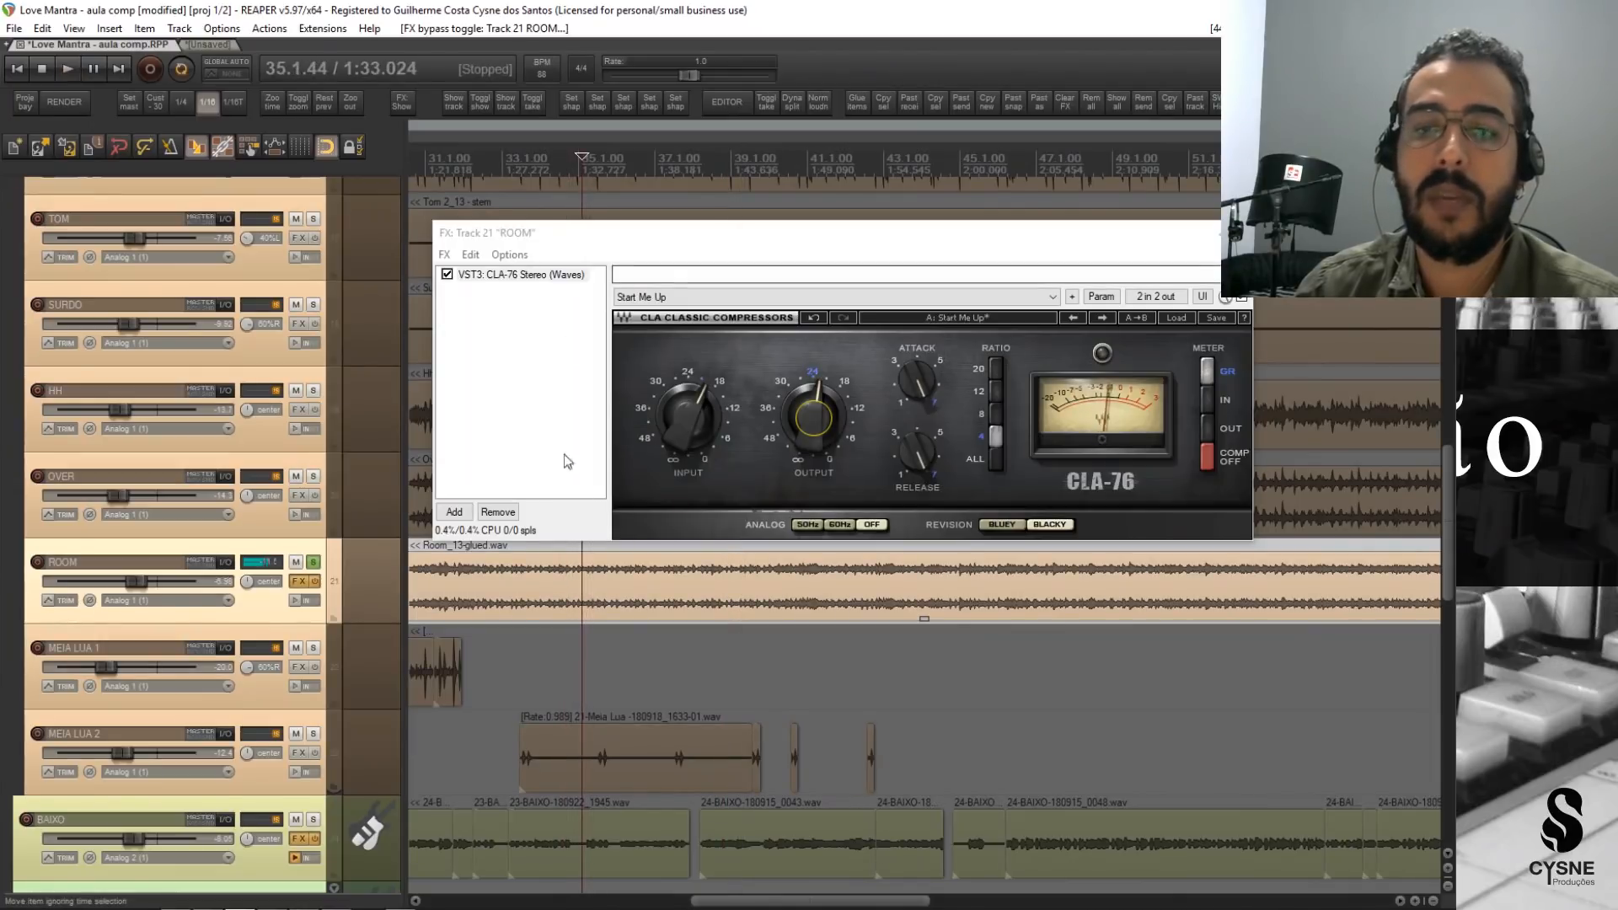
# Play ROOM from bar 35, comparing the sound with the CLA-76 on and bypassed, and stop with it active.
pyautogui.press('space')
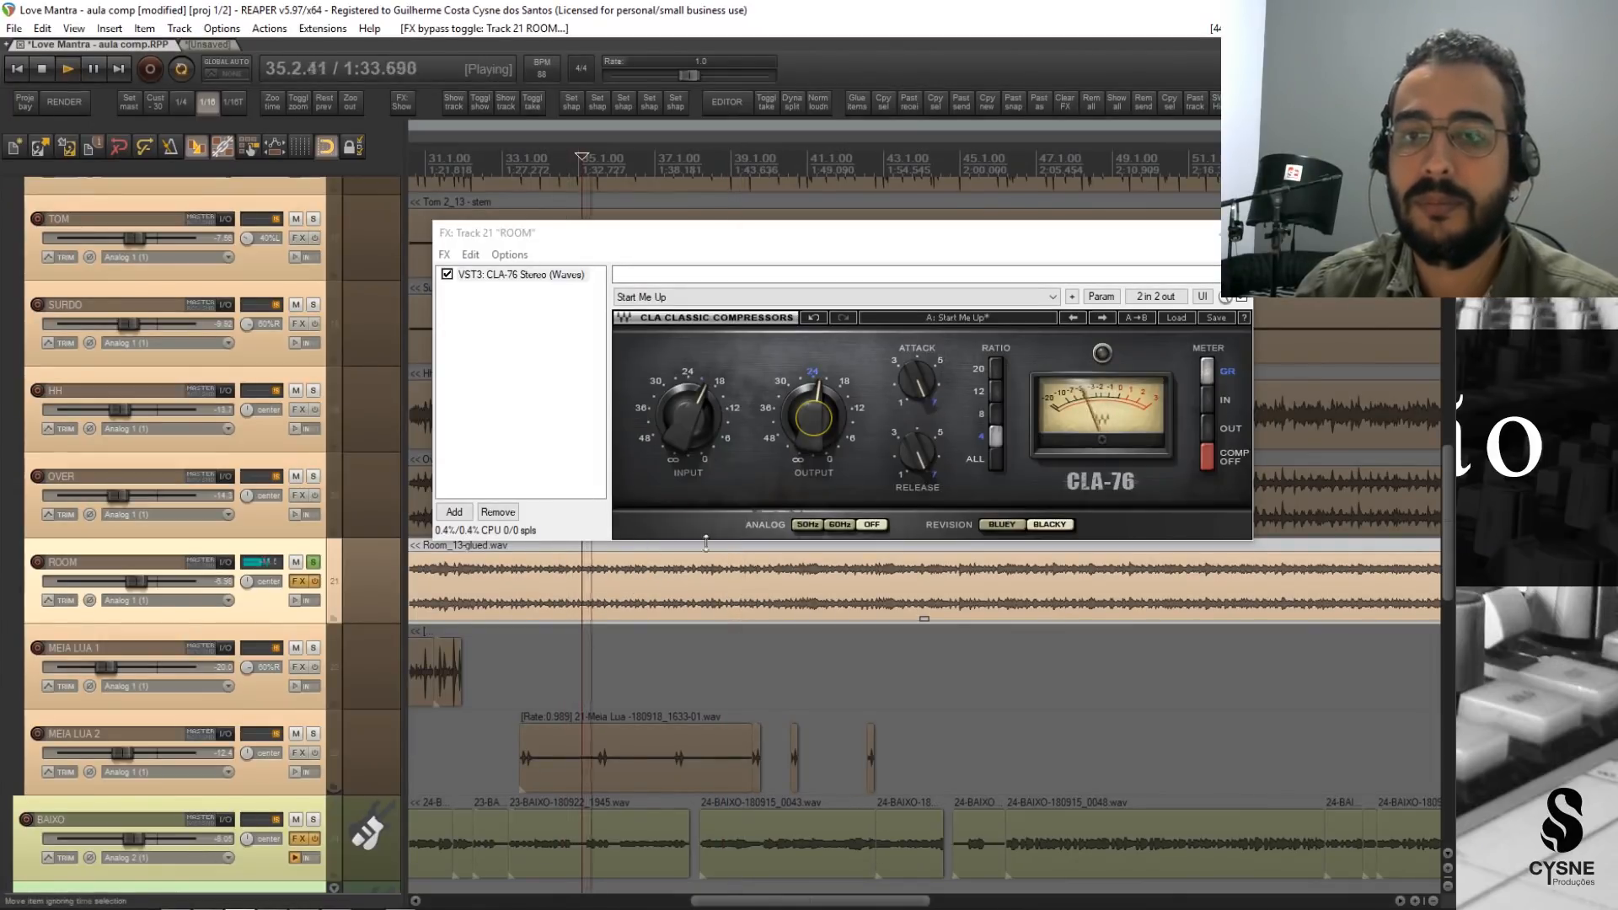
pyautogui.click(447, 275)
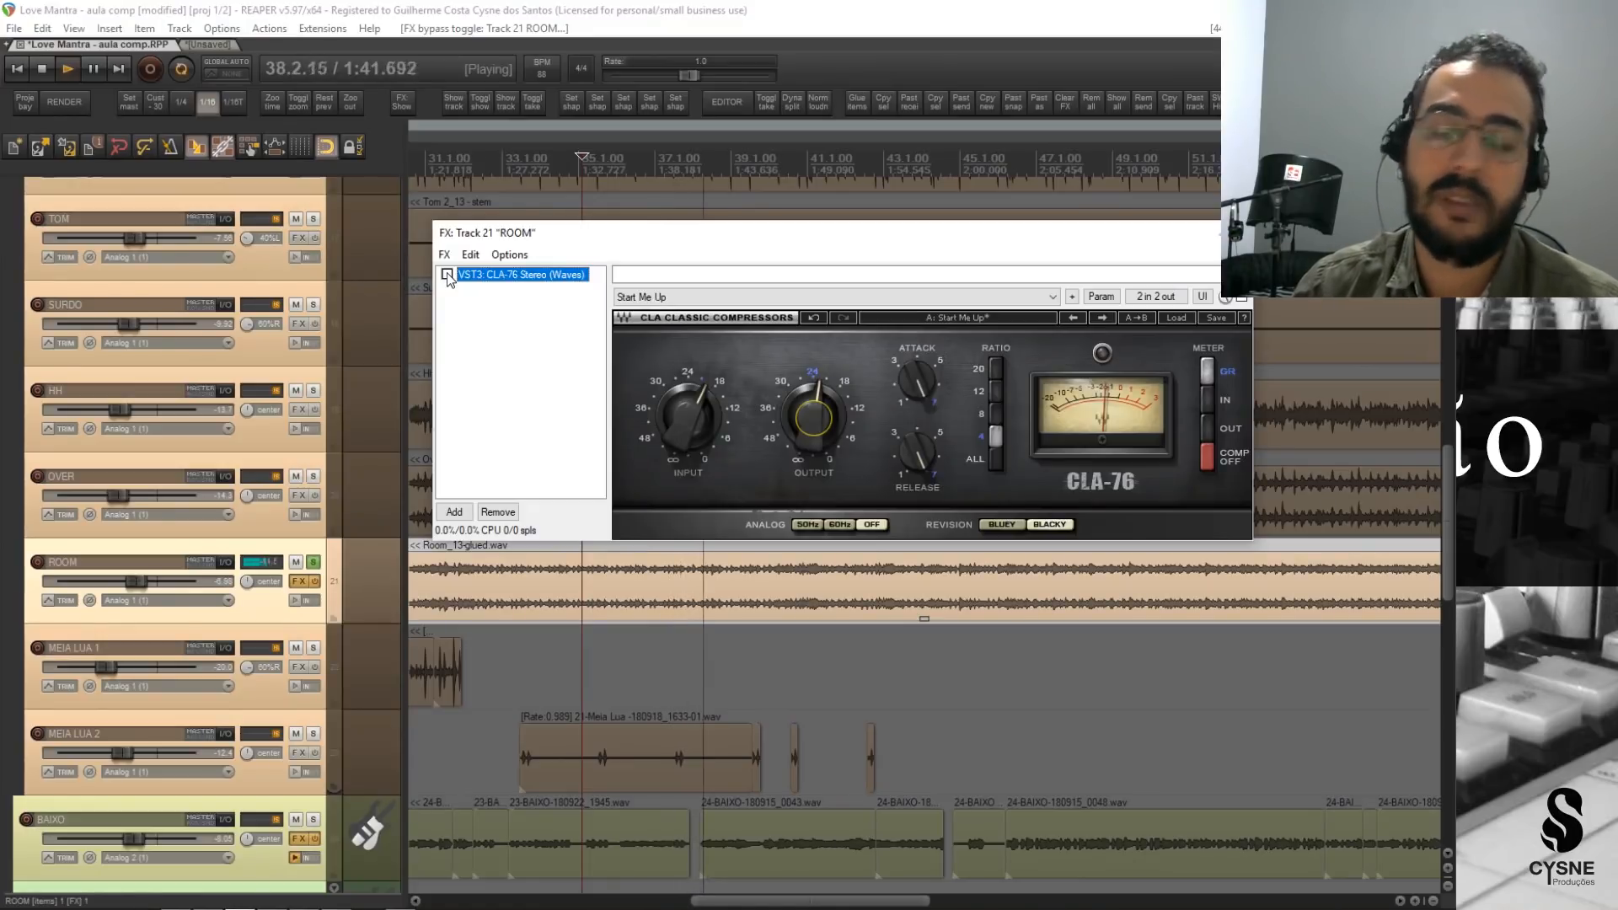
pyautogui.click(447, 275)
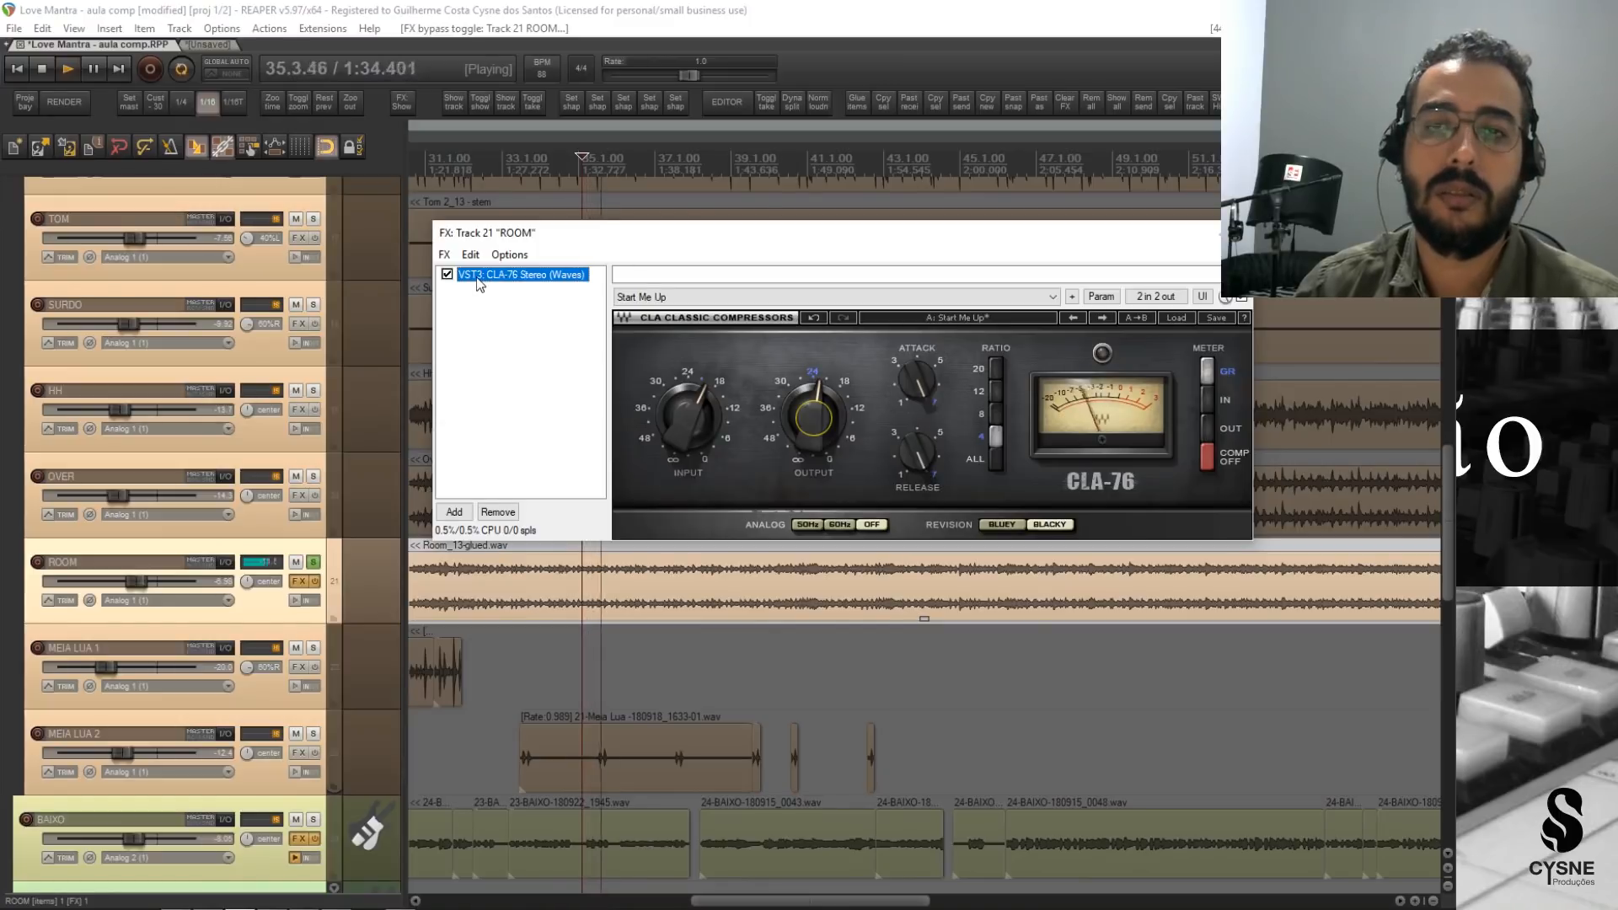
pyautogui.press('space')
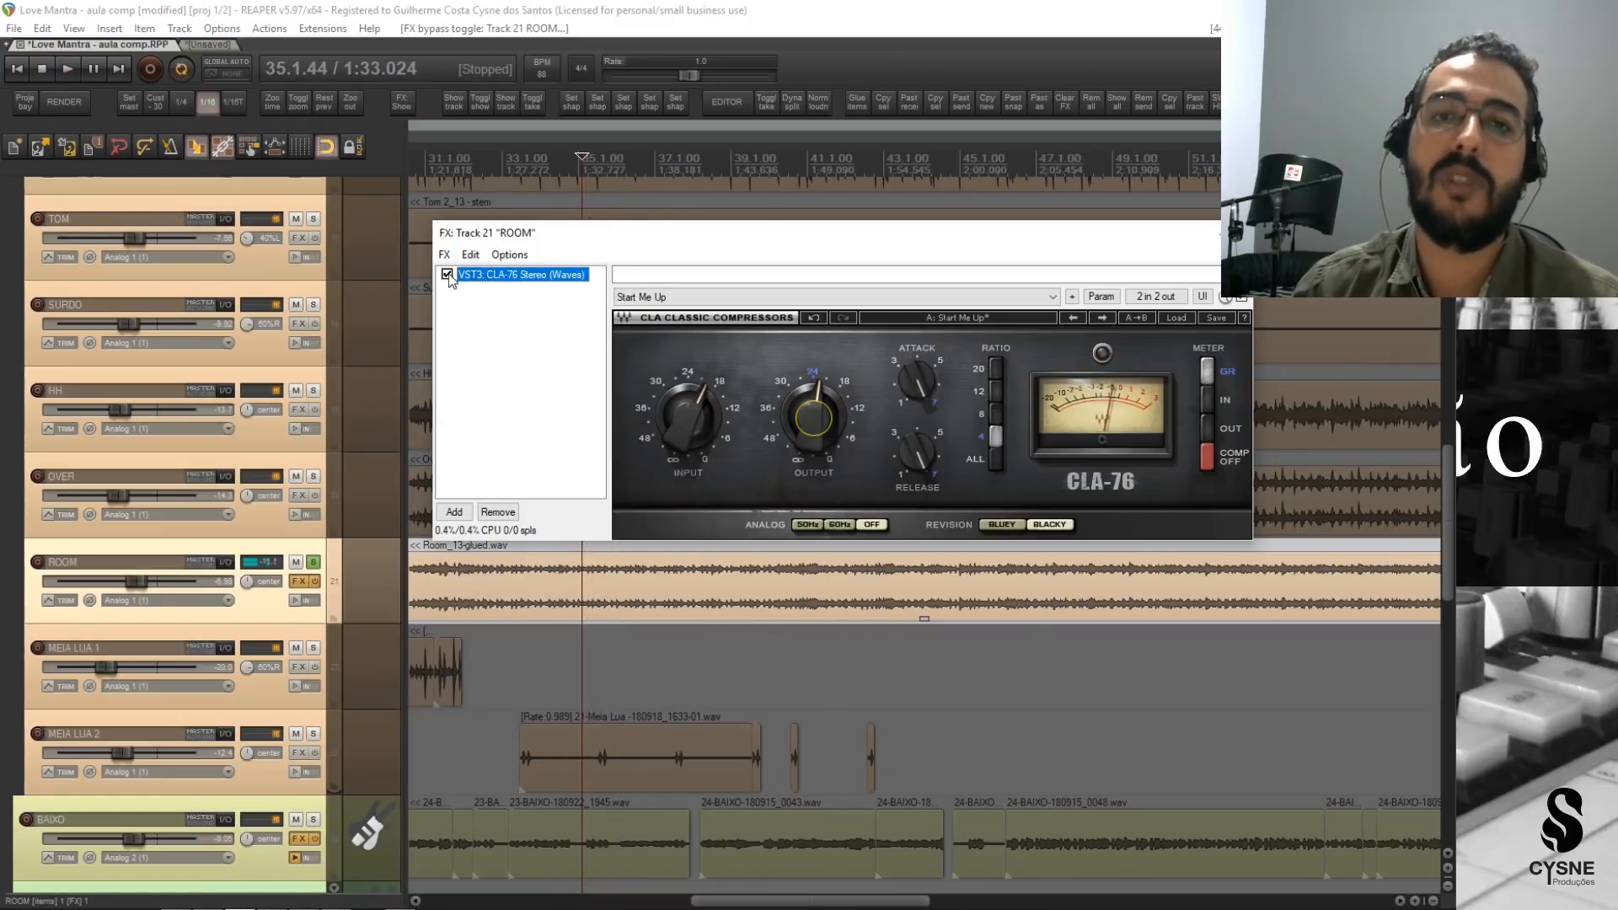
# Close the ROOM effects window, unsolo the track, lower its volume to about -21 dB, and reset the peak readings.
pyautogui.click(1237, 233)
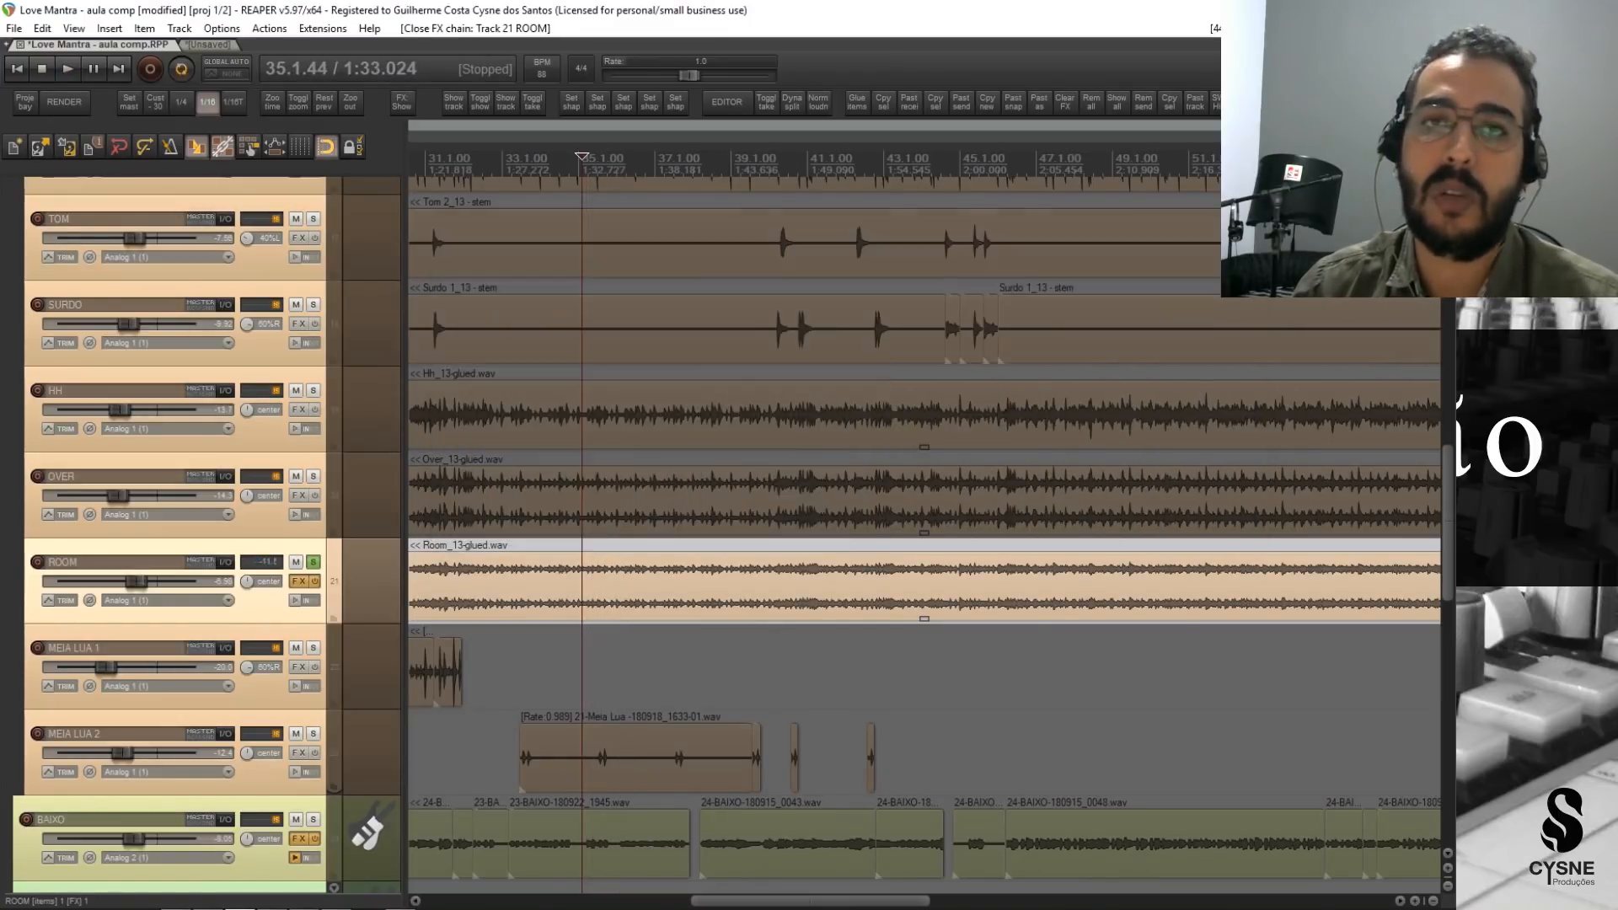
pyautogui.click(313, 562)
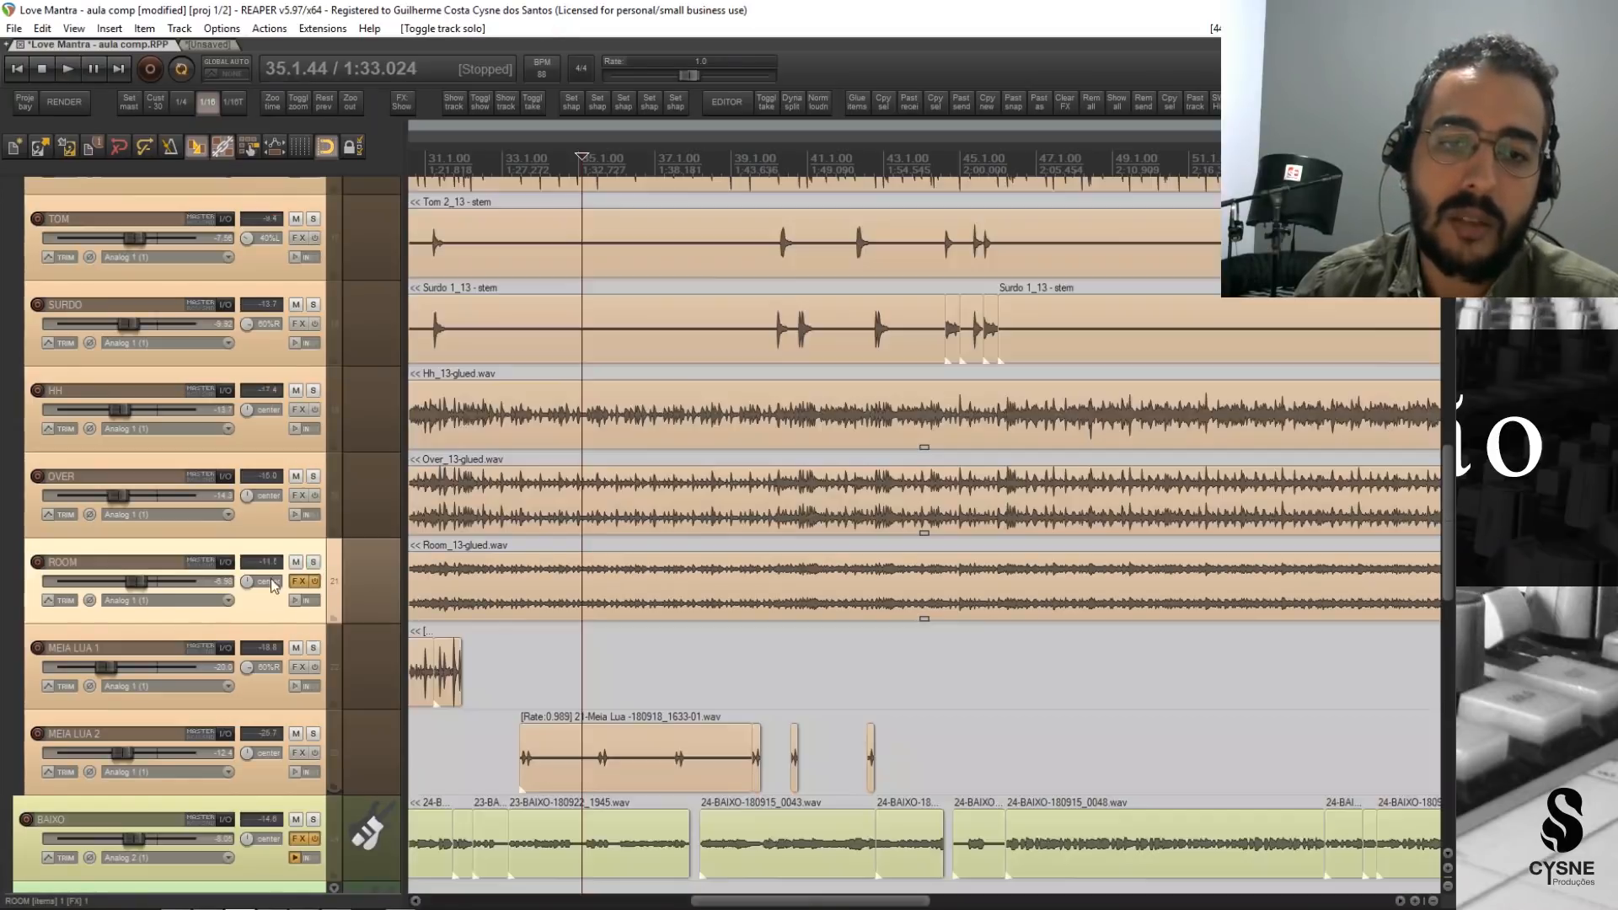
pyautogui.moveTo(139, 581); pyautogui.dragTo(108, 586)
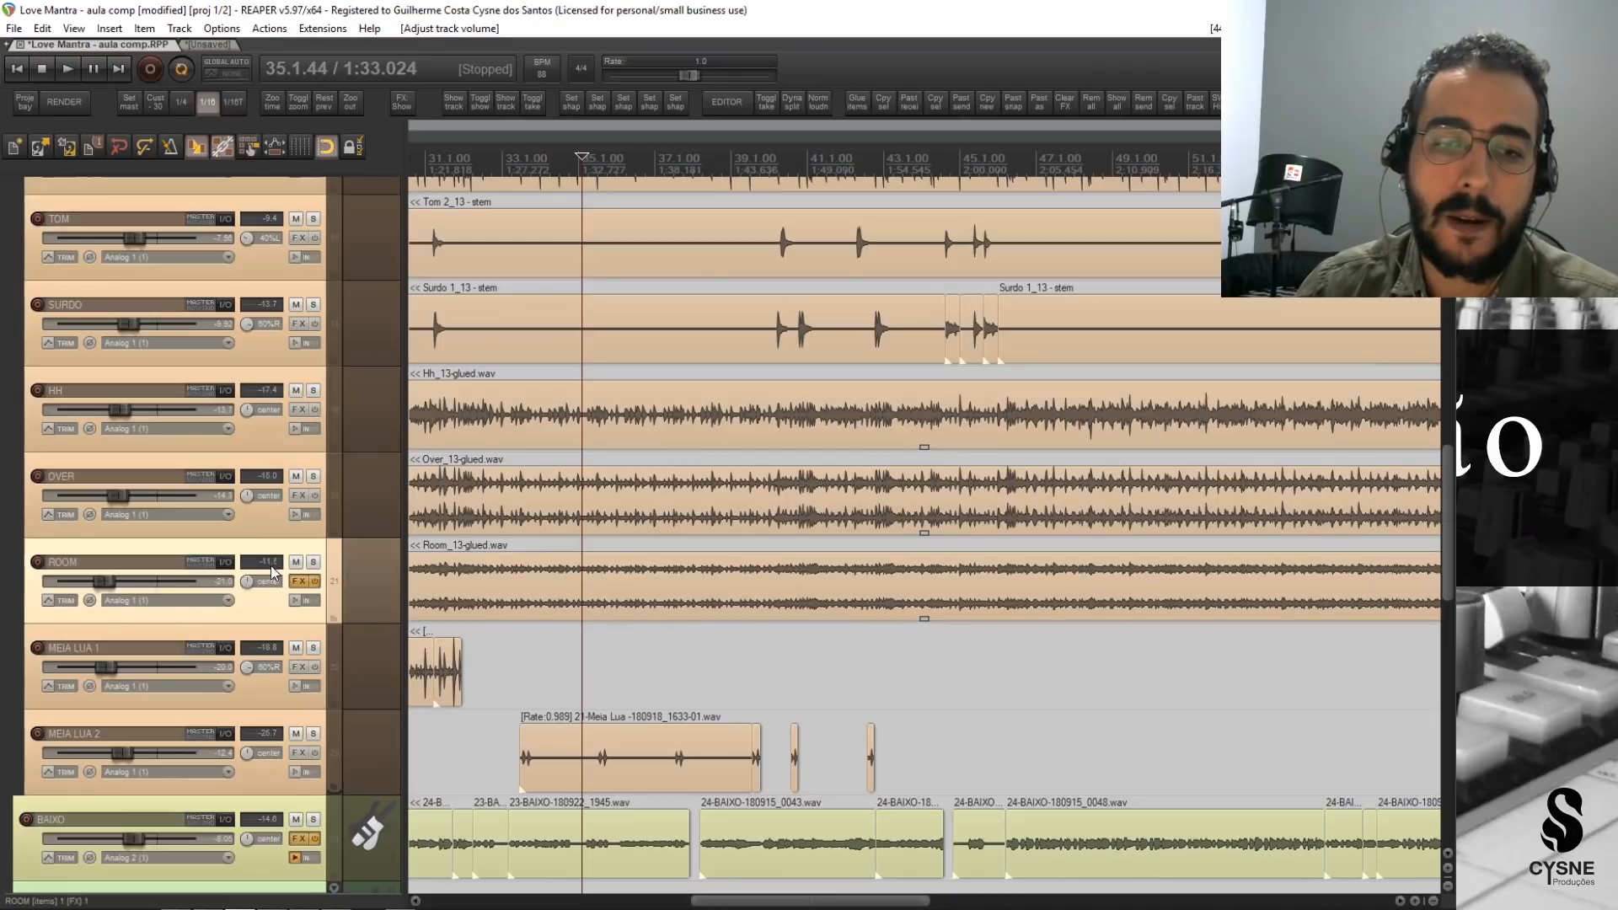
pyautogui.click(275, 567)
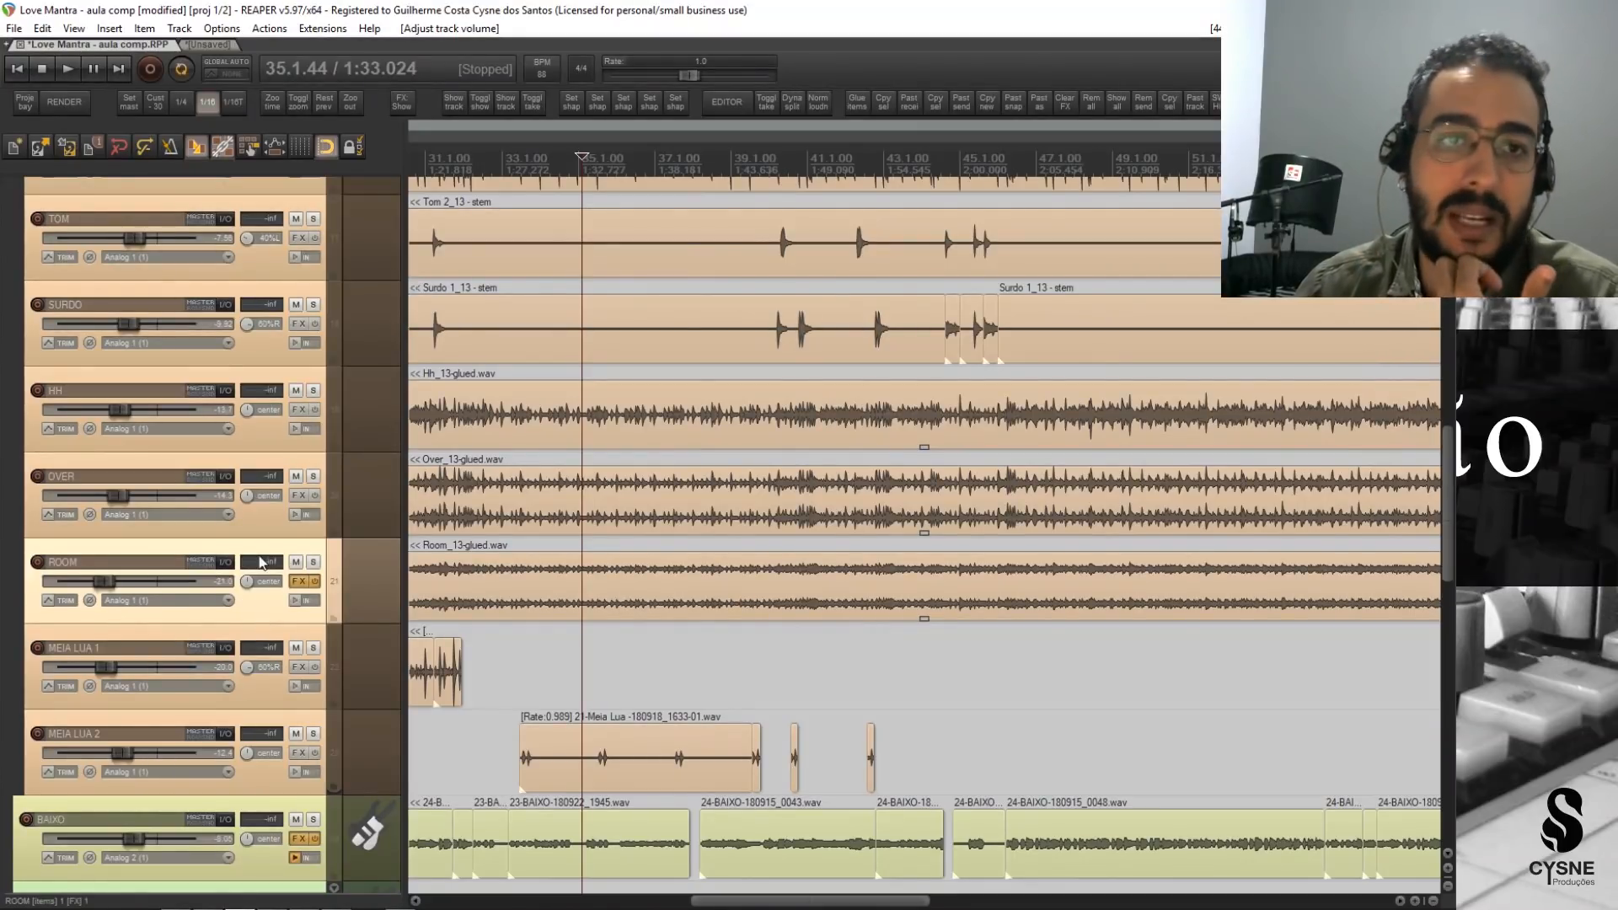
# Return to the drum tracks at BATERIA and switch to the browser to consult the compression table.
pyautogui.scroll(3, 261, 582)
pyautogui.scroll(3, 227, 659)
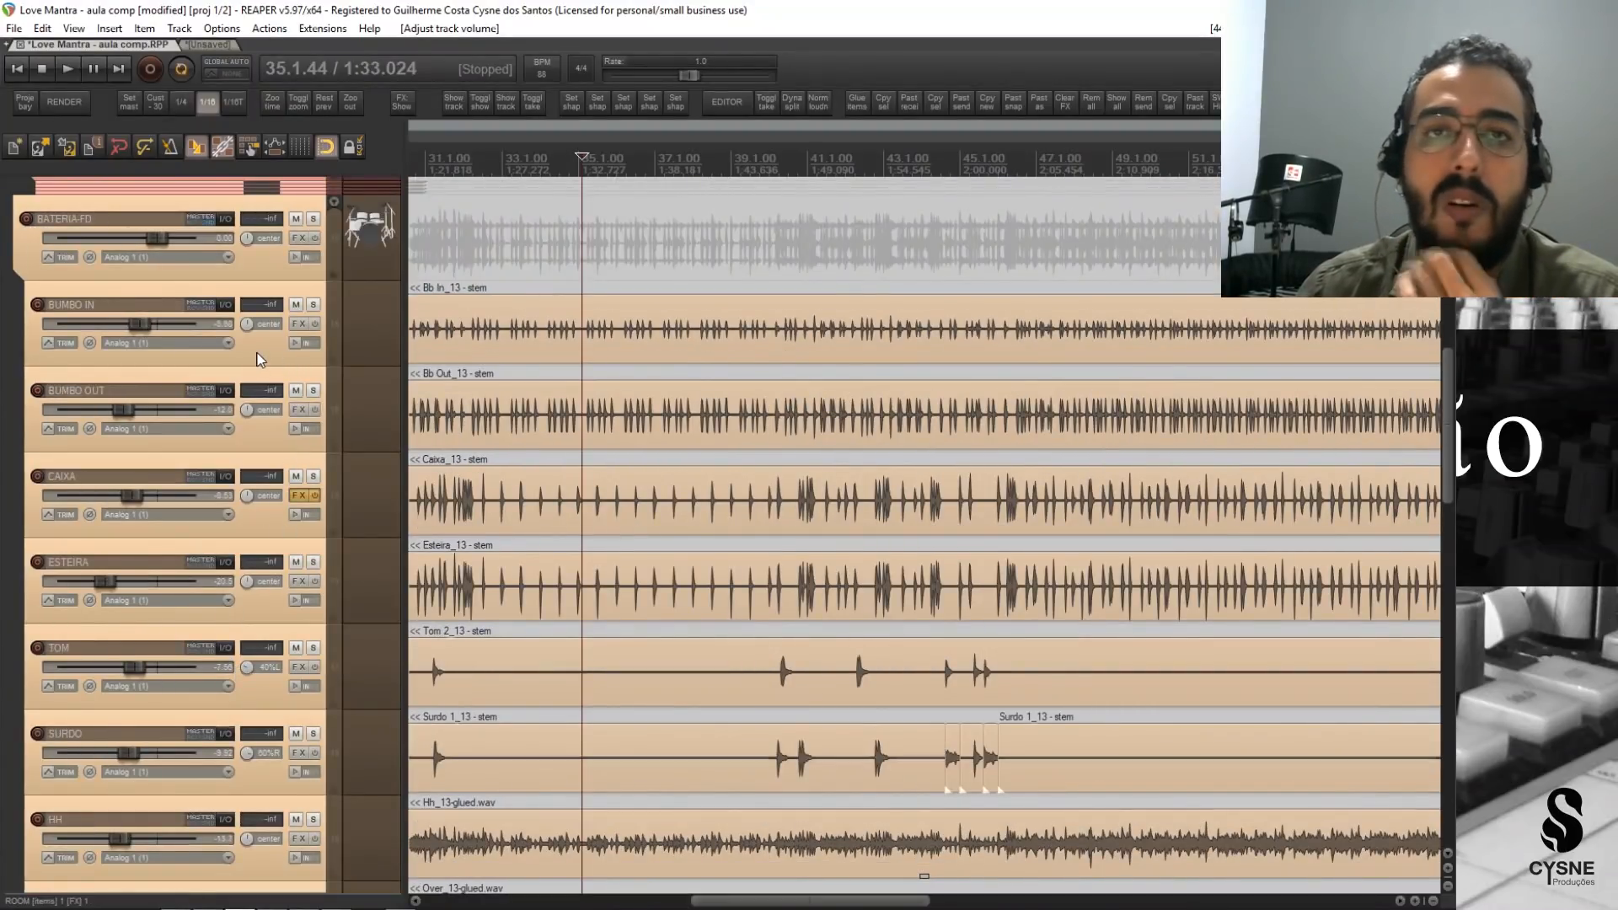
pyautogui.click(283, 908)
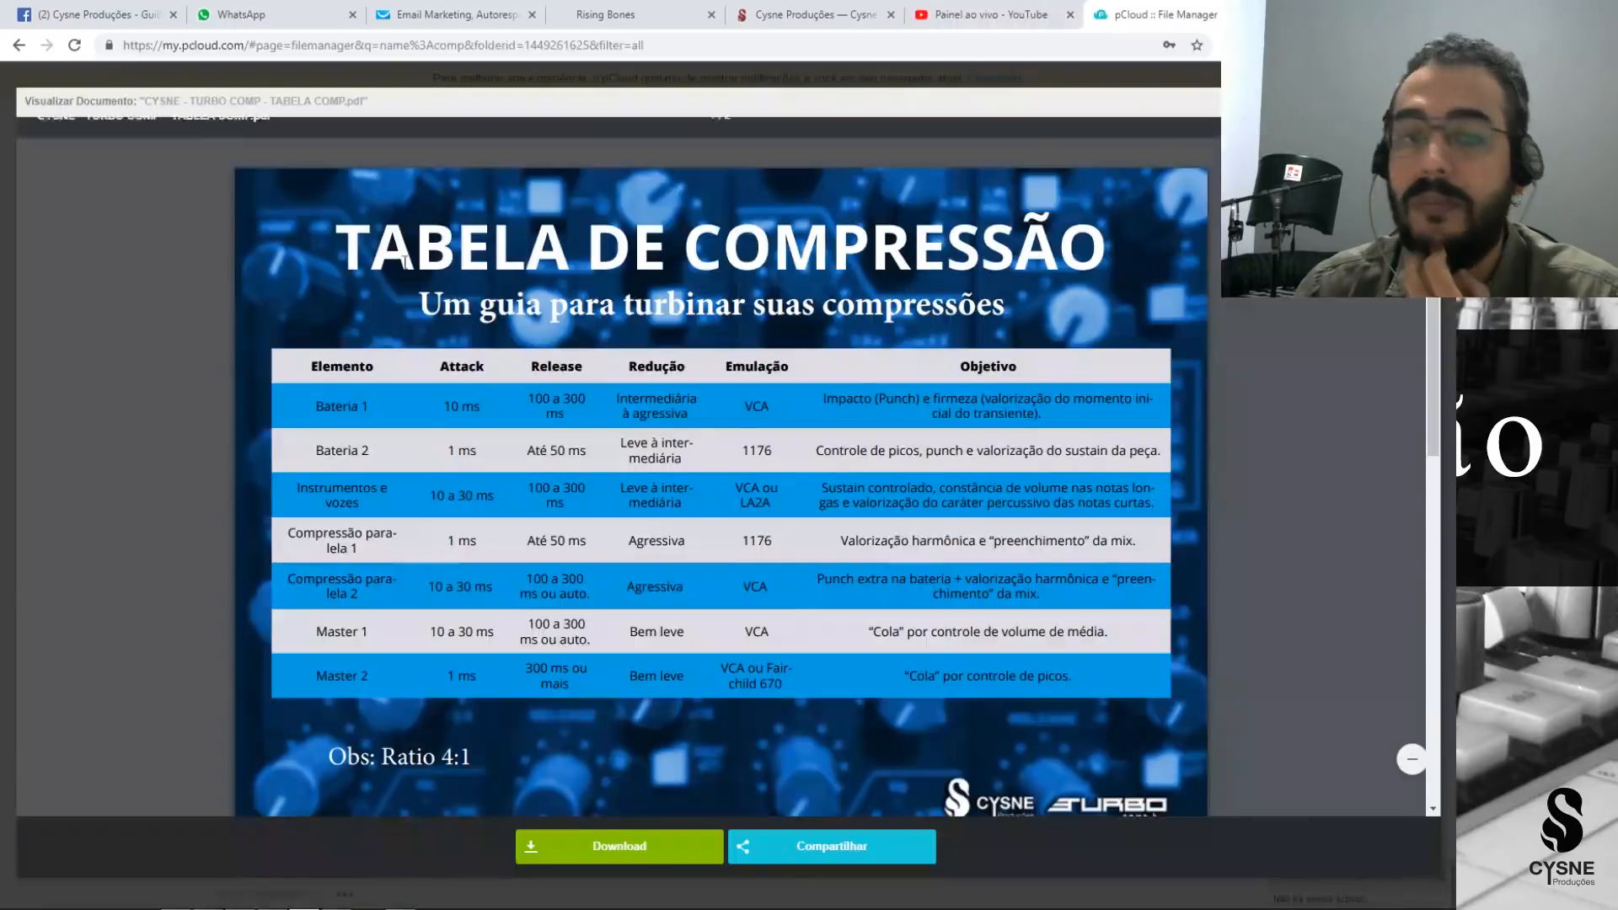
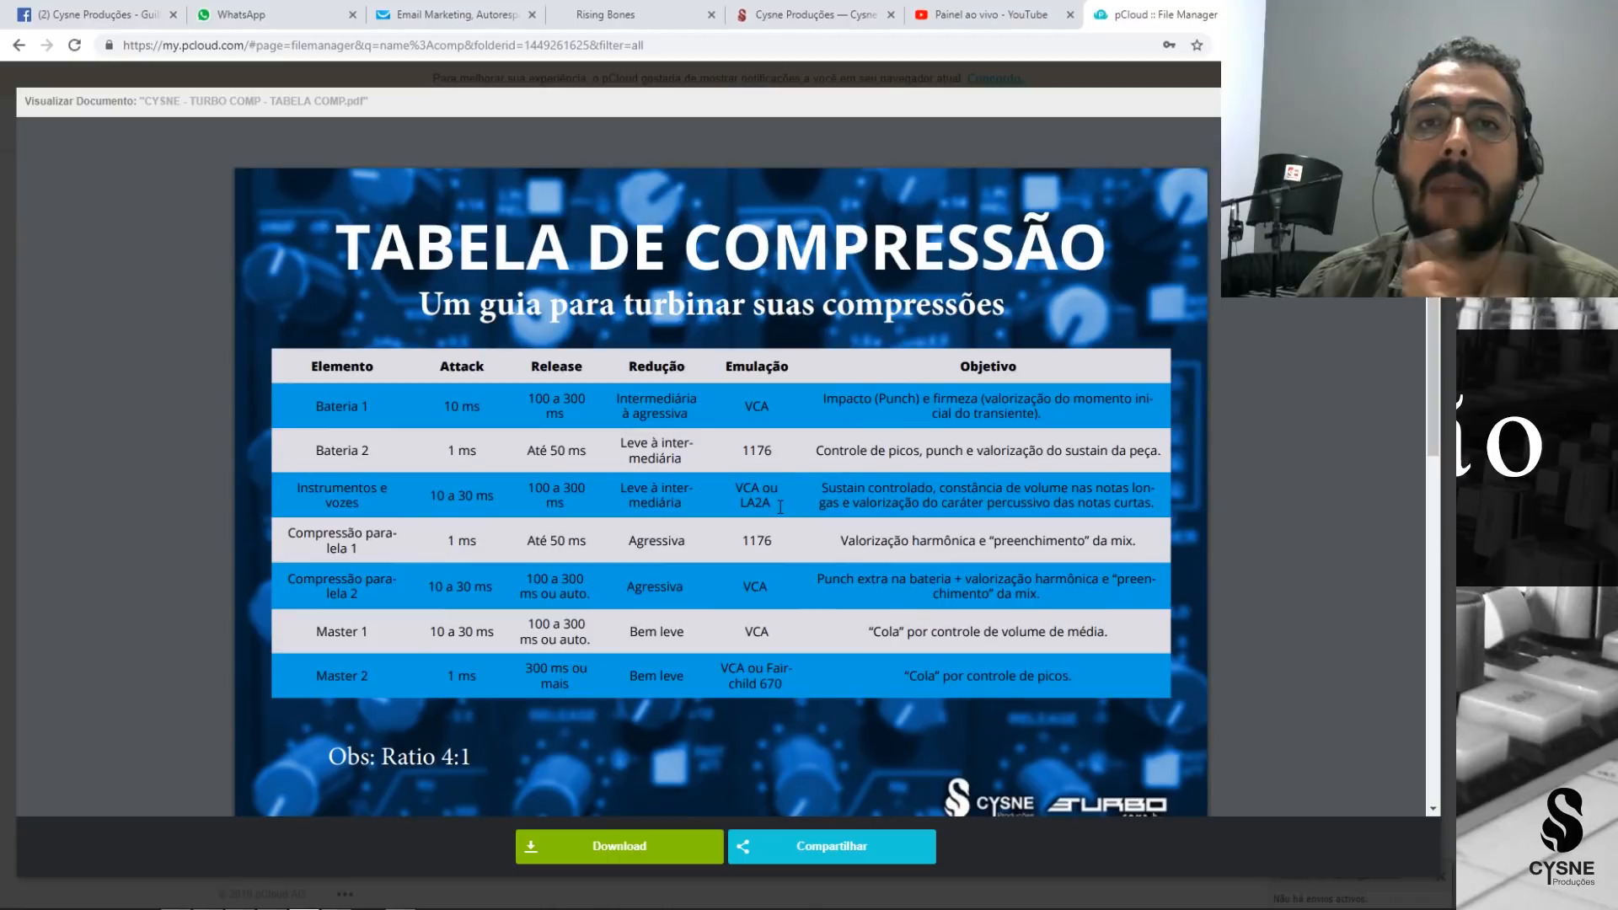
# Switch back to REAPER, select the BAIXO track, and enlarge the track heights and waveforms.
pyautogui.moveTo(401, 904)
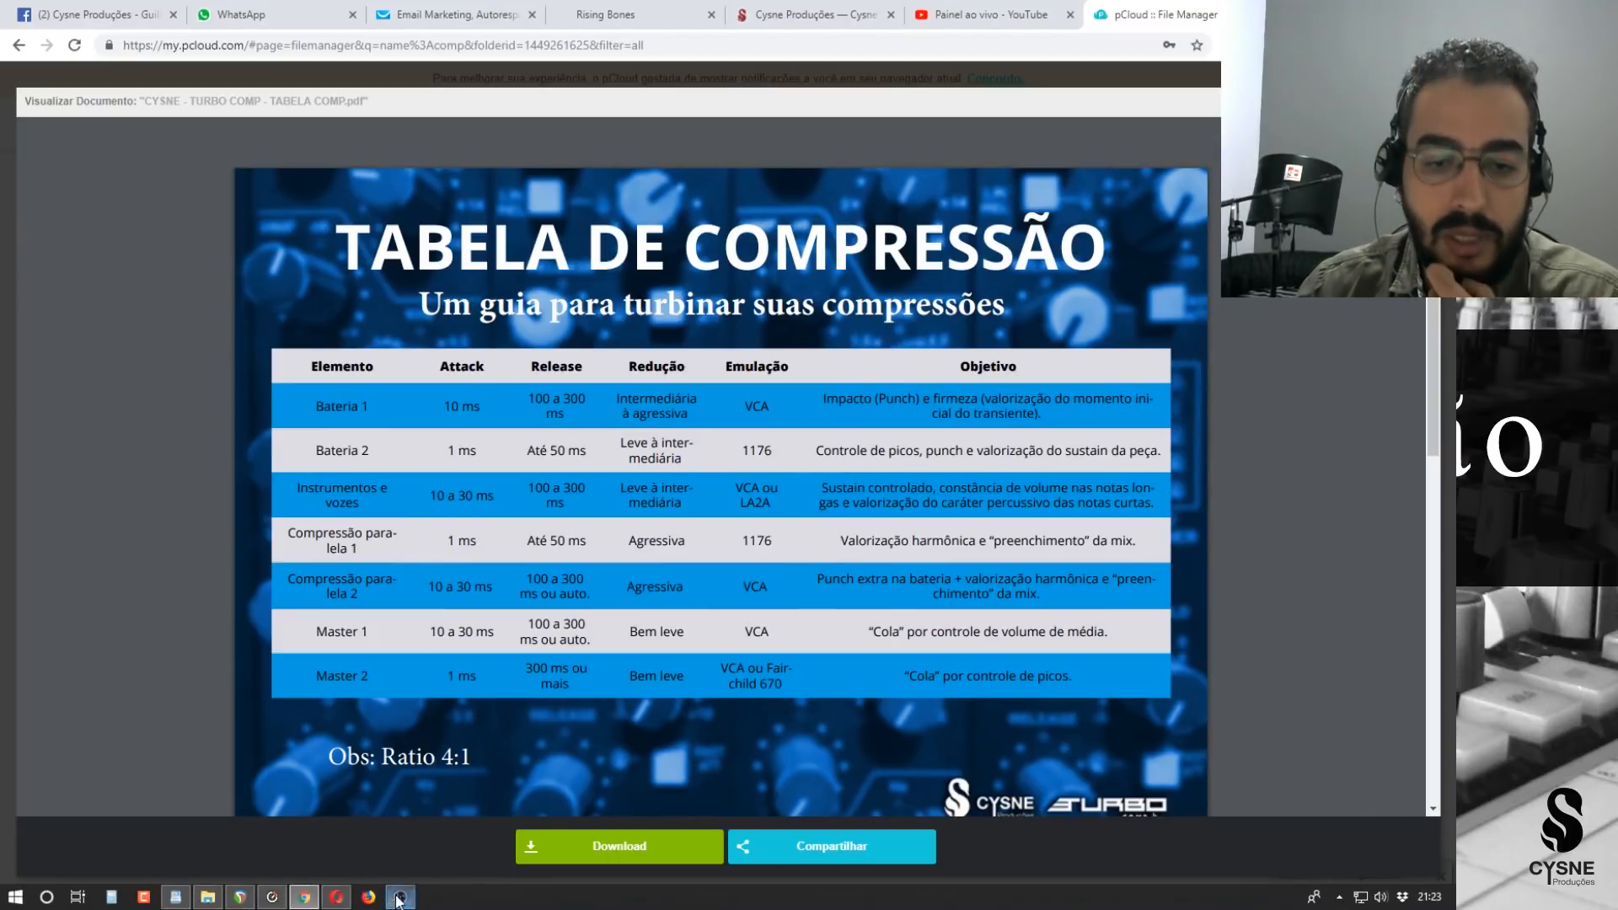
pyautogui.click(245, 900)
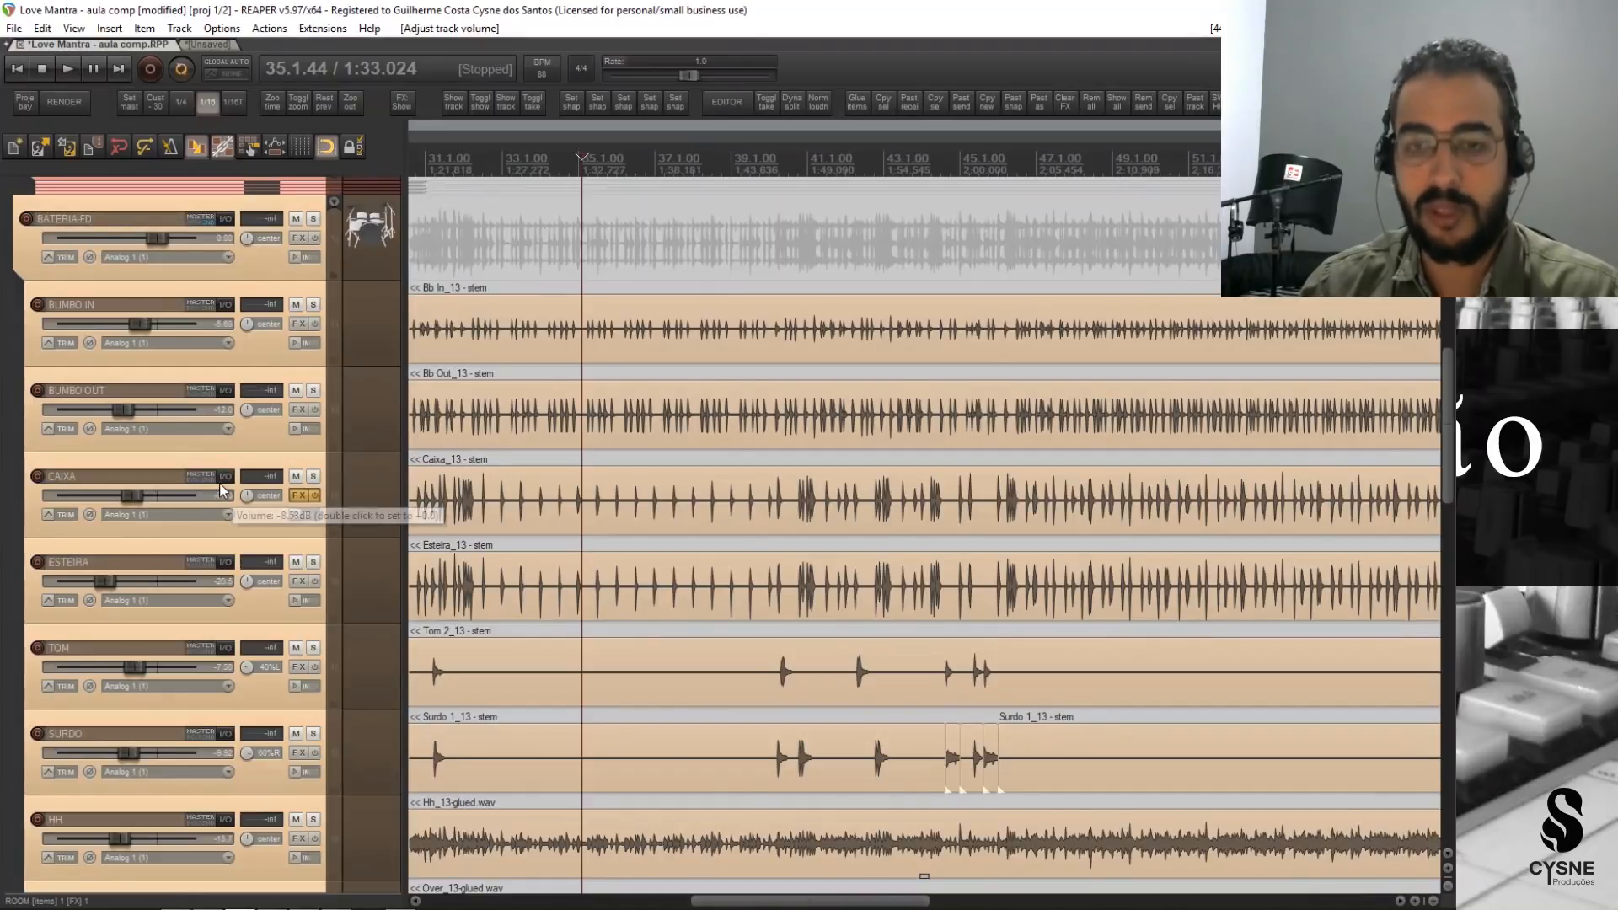
pyautogui.scroll(2, 218, 494)
pyautogui.scroll(4, 225, 492)
pyautogui.scroll(3, 225, 497)
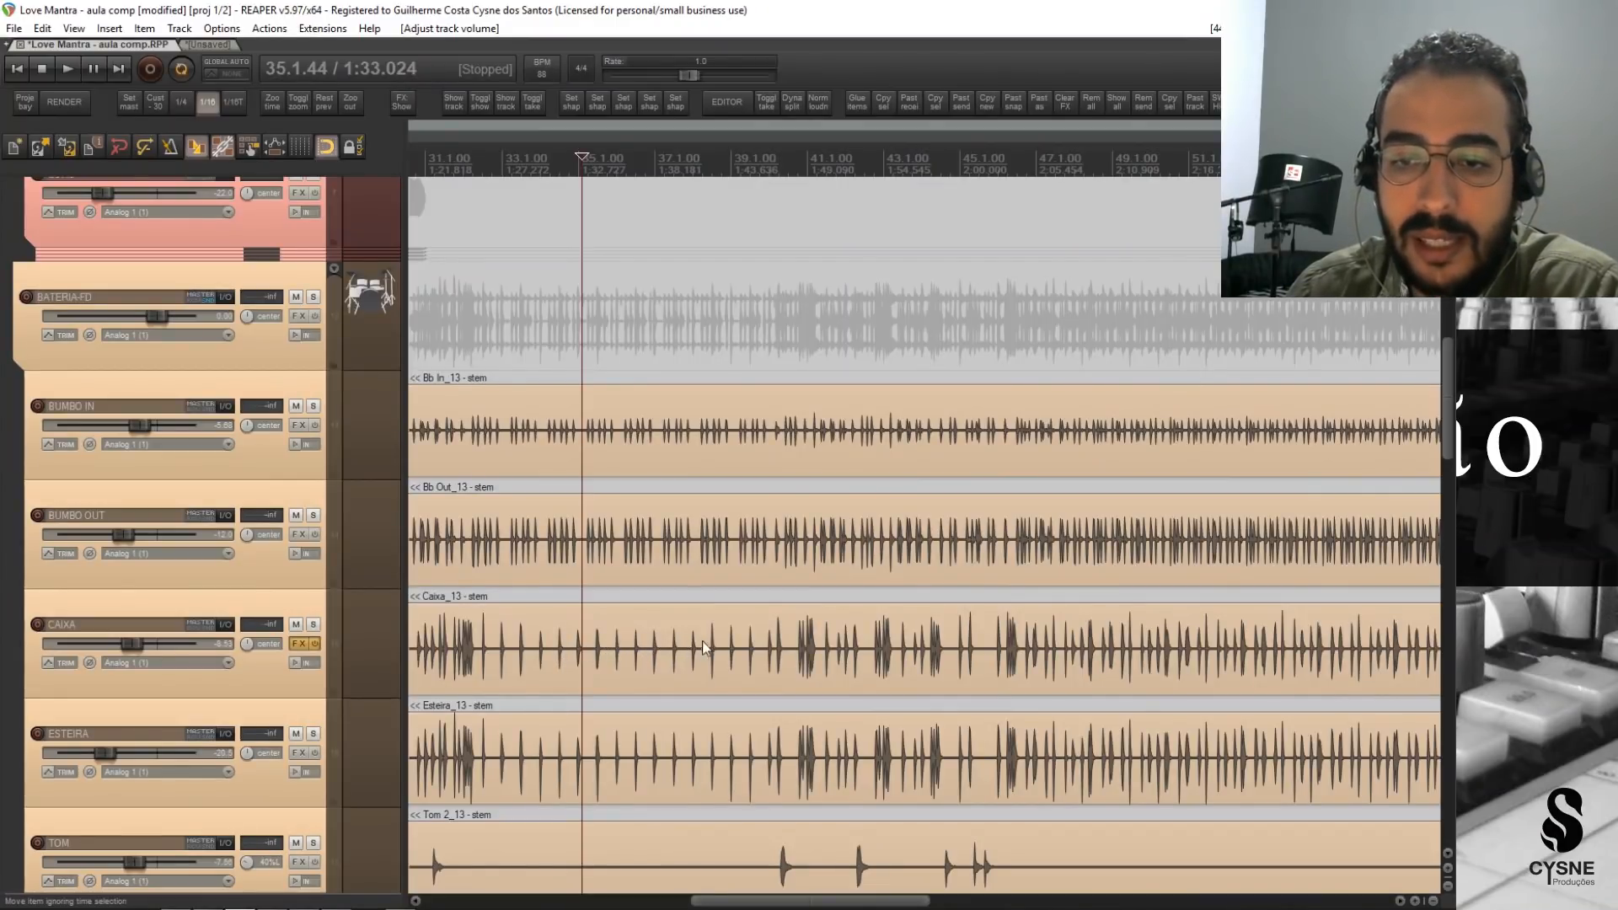
pyautogui.scroll(-7, 269, 655)
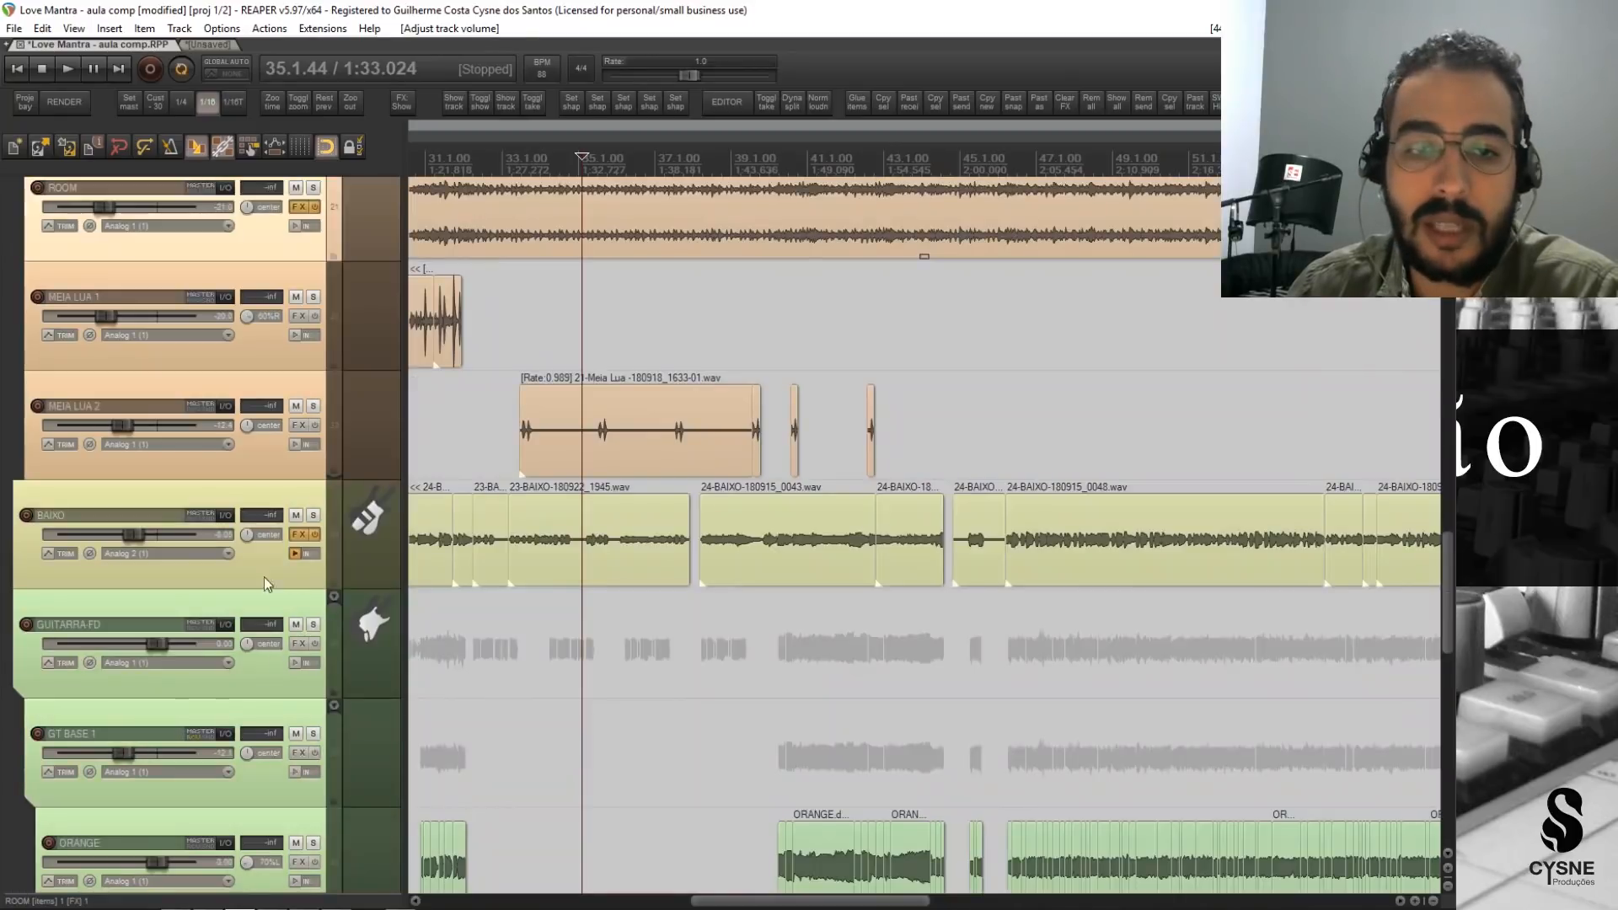
pyautogui.click(257, 574)
pyautogui.scroll(2, 223, 623)
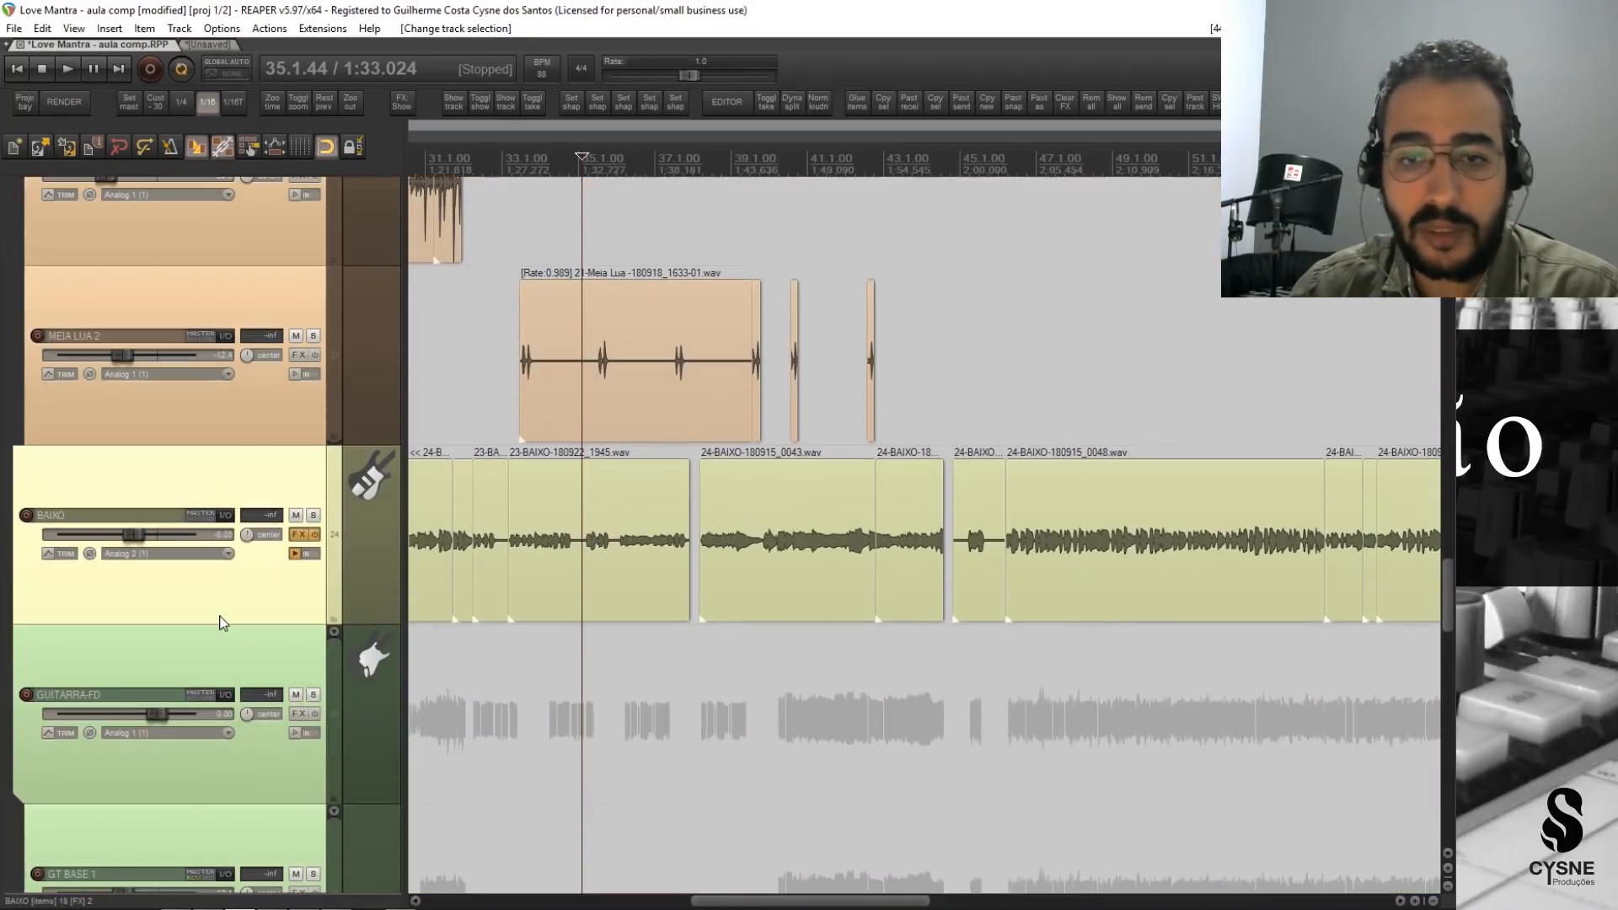
pyautogui.hotkey('shift', 'Up')
pyautogui.hotkey('shift', 'Up')
pyautogui.hotkey('shift', 'Up')
pyautogui.hotkey('shift', 'Up')
pyautogui.hotkey('shift', 'Up')
pyautogui.hotkey('shift', 'Up')
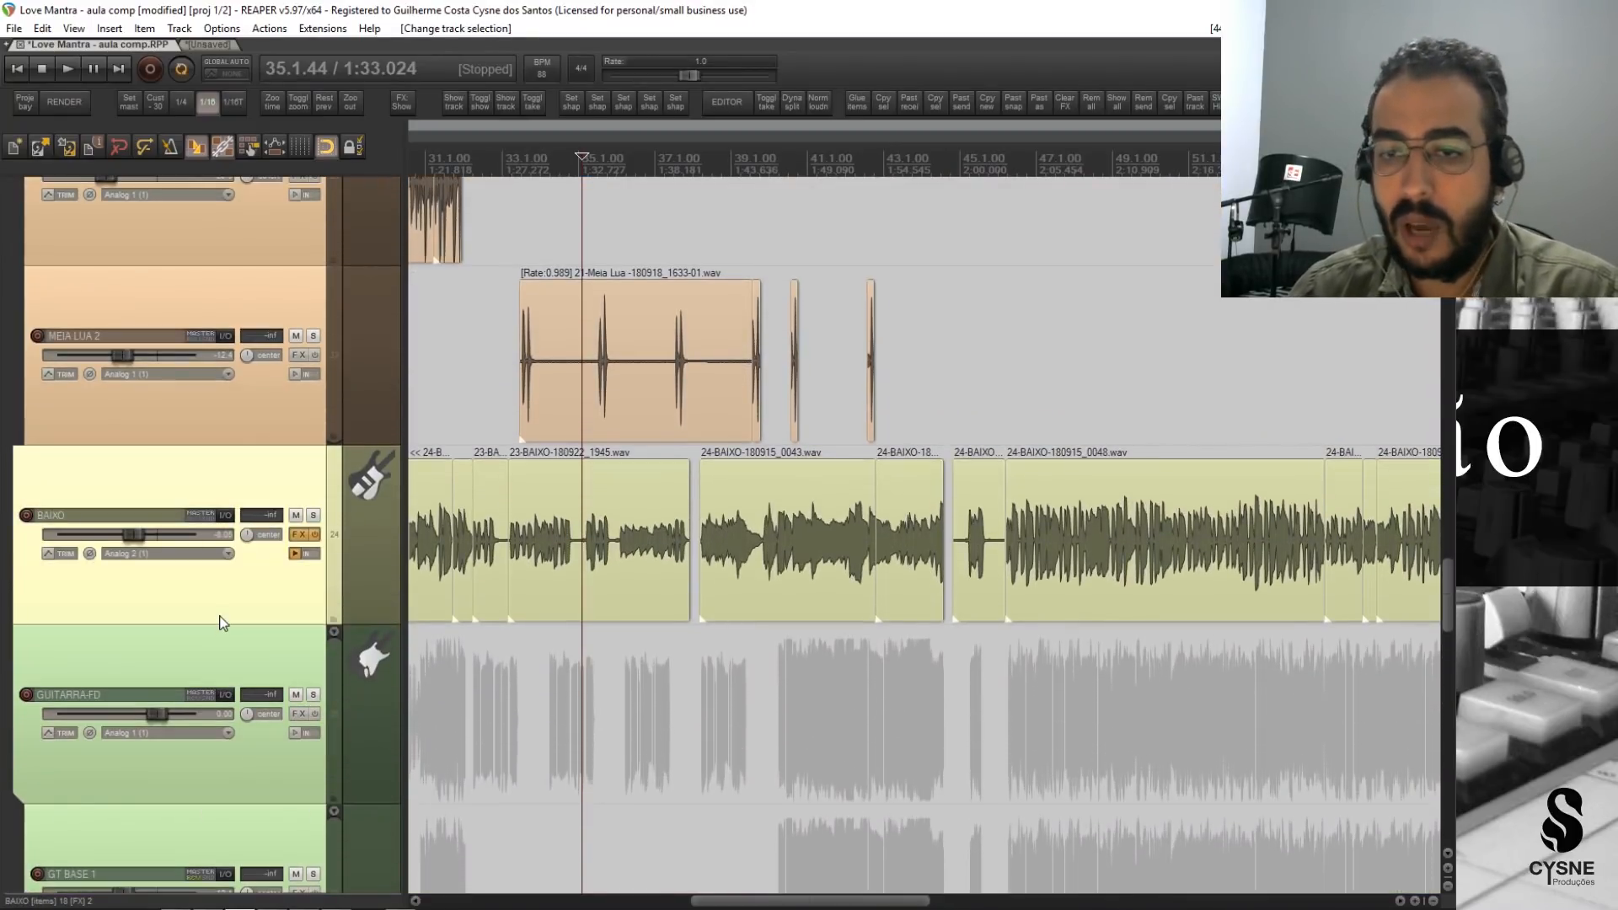
# Examine the BAIXO waveform's dynamics between about bars 31 and 46, along with the vocal waveforms in the same passage.
pyautogui.click(786, 221)
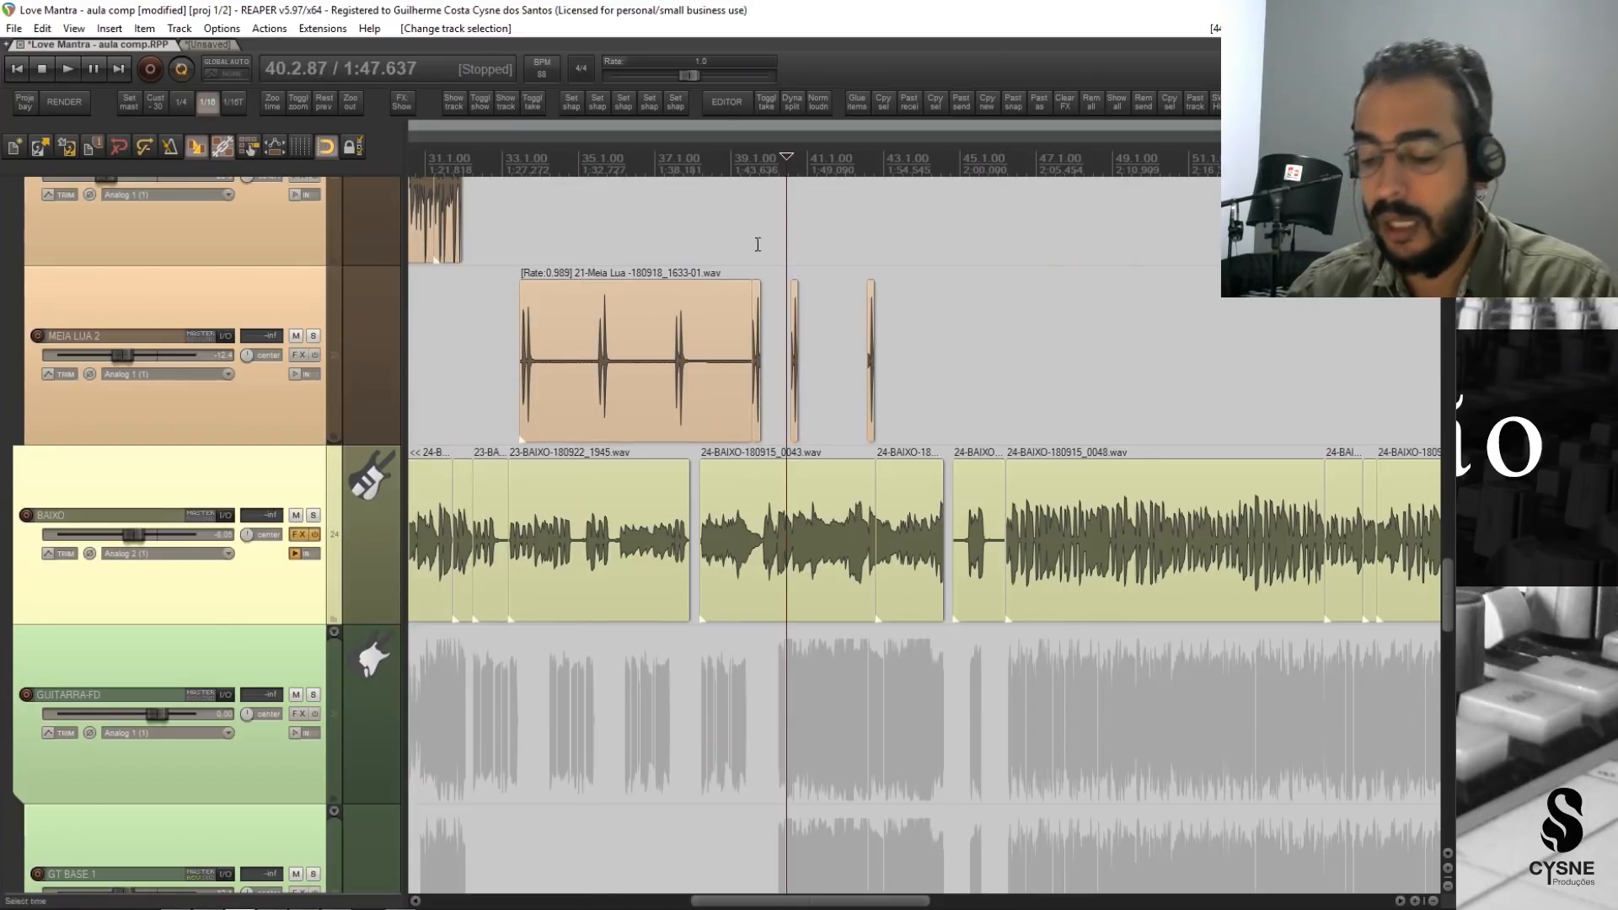
pyautogui.click(598, 164)
pyautogui.scroll(8, 770, 242)
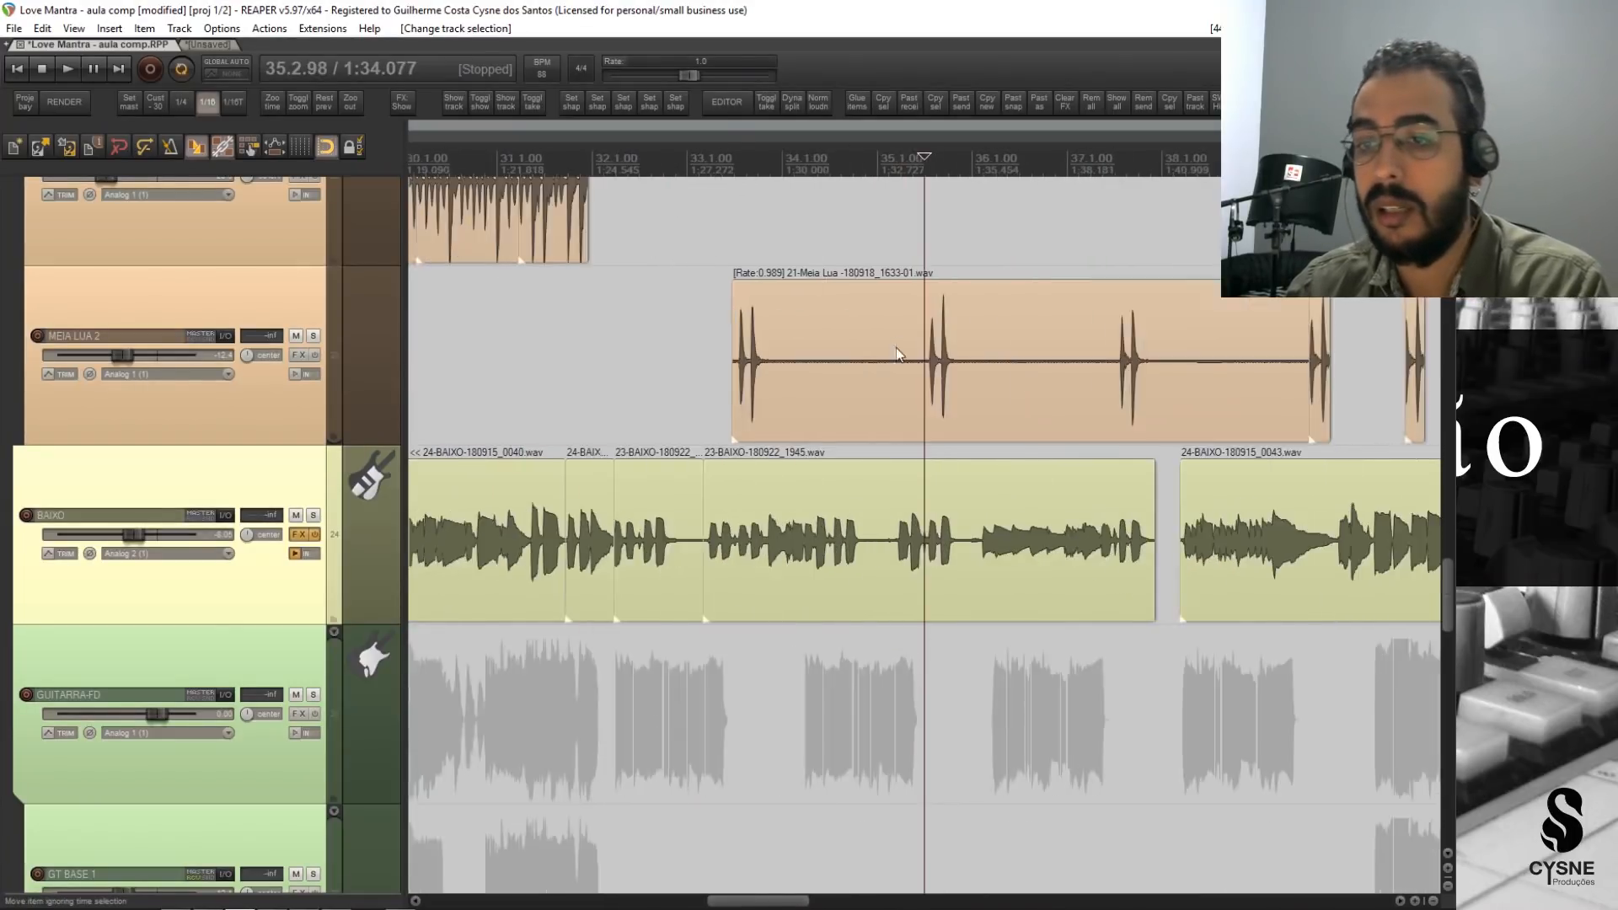
pyautogui.scroll(-3, 1109, 319)
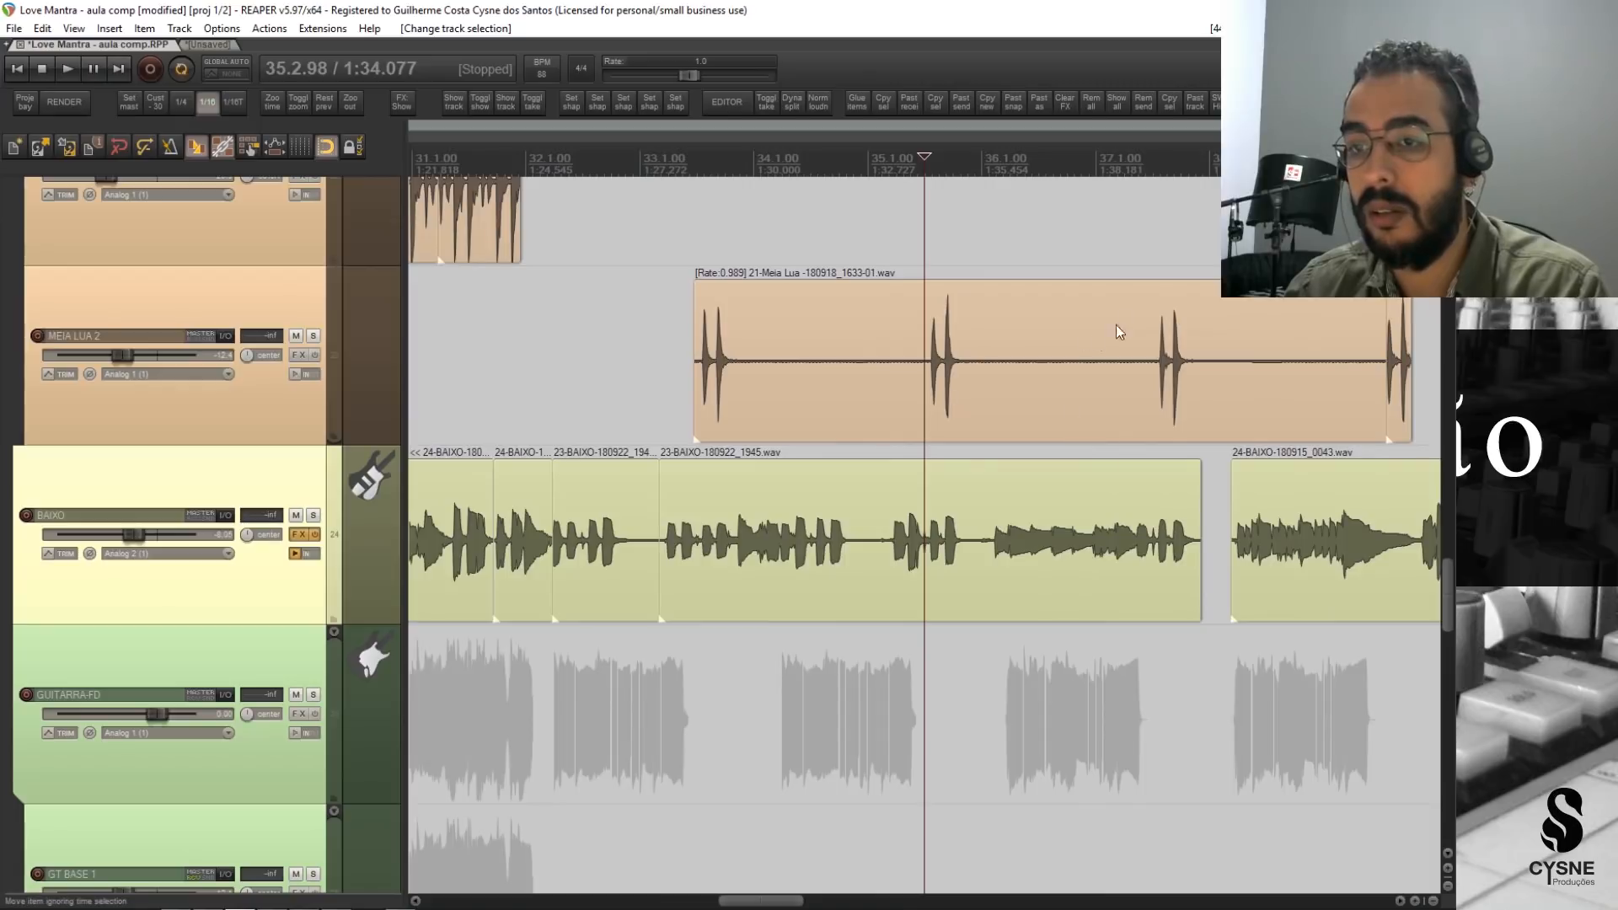
pyautogui.hscroll(5, 1141, 598)
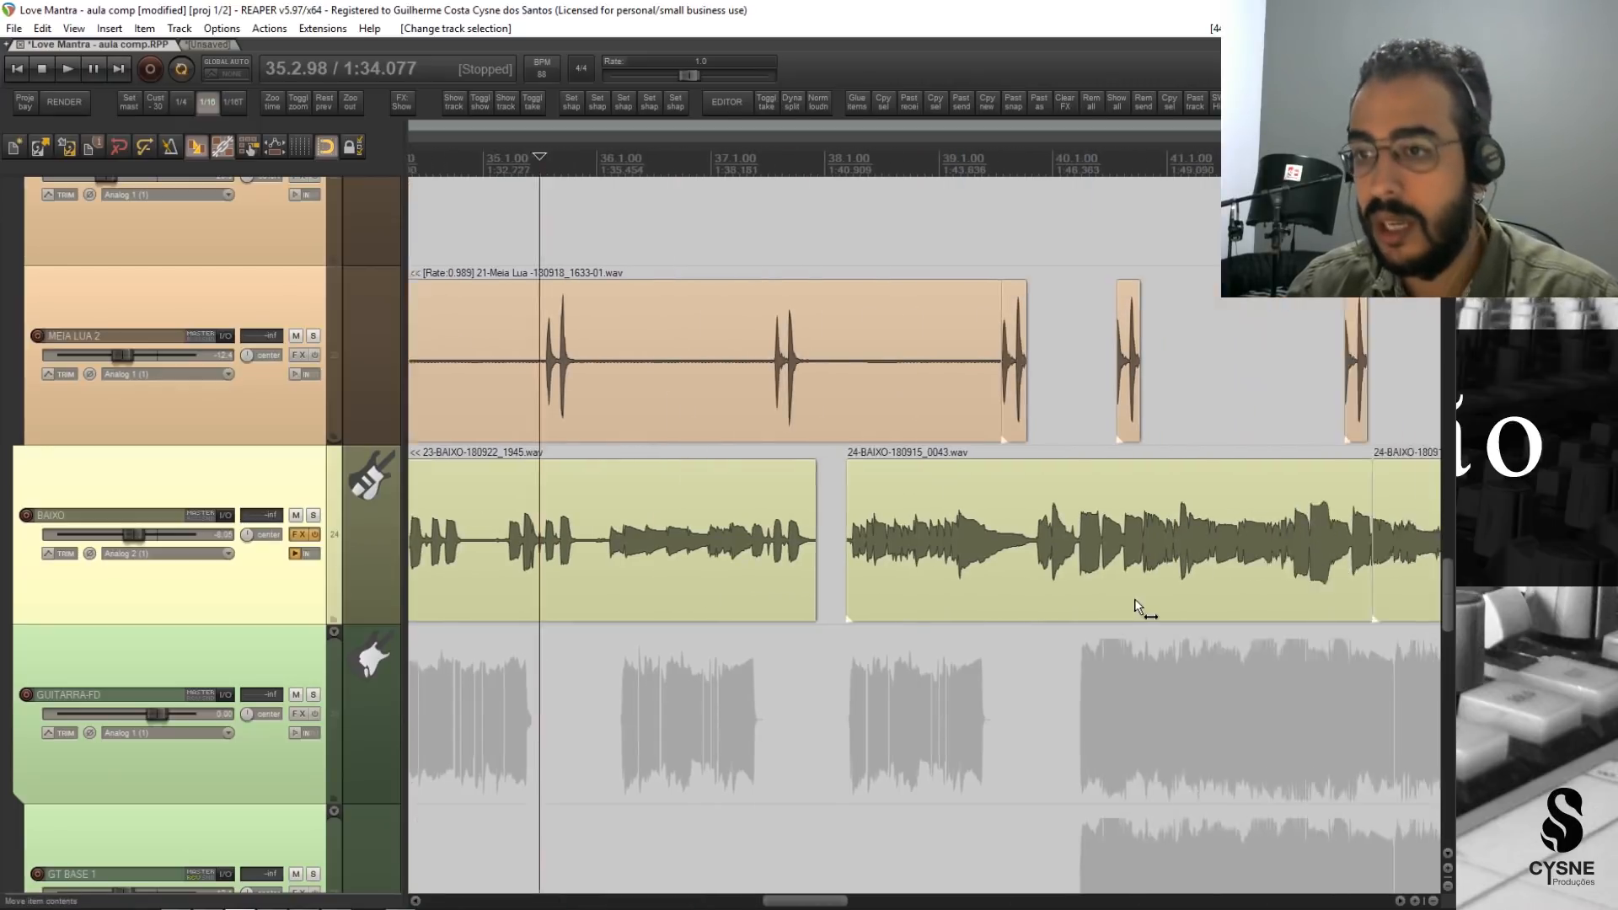
pyautogui.hscroll(3, 1225, 586)
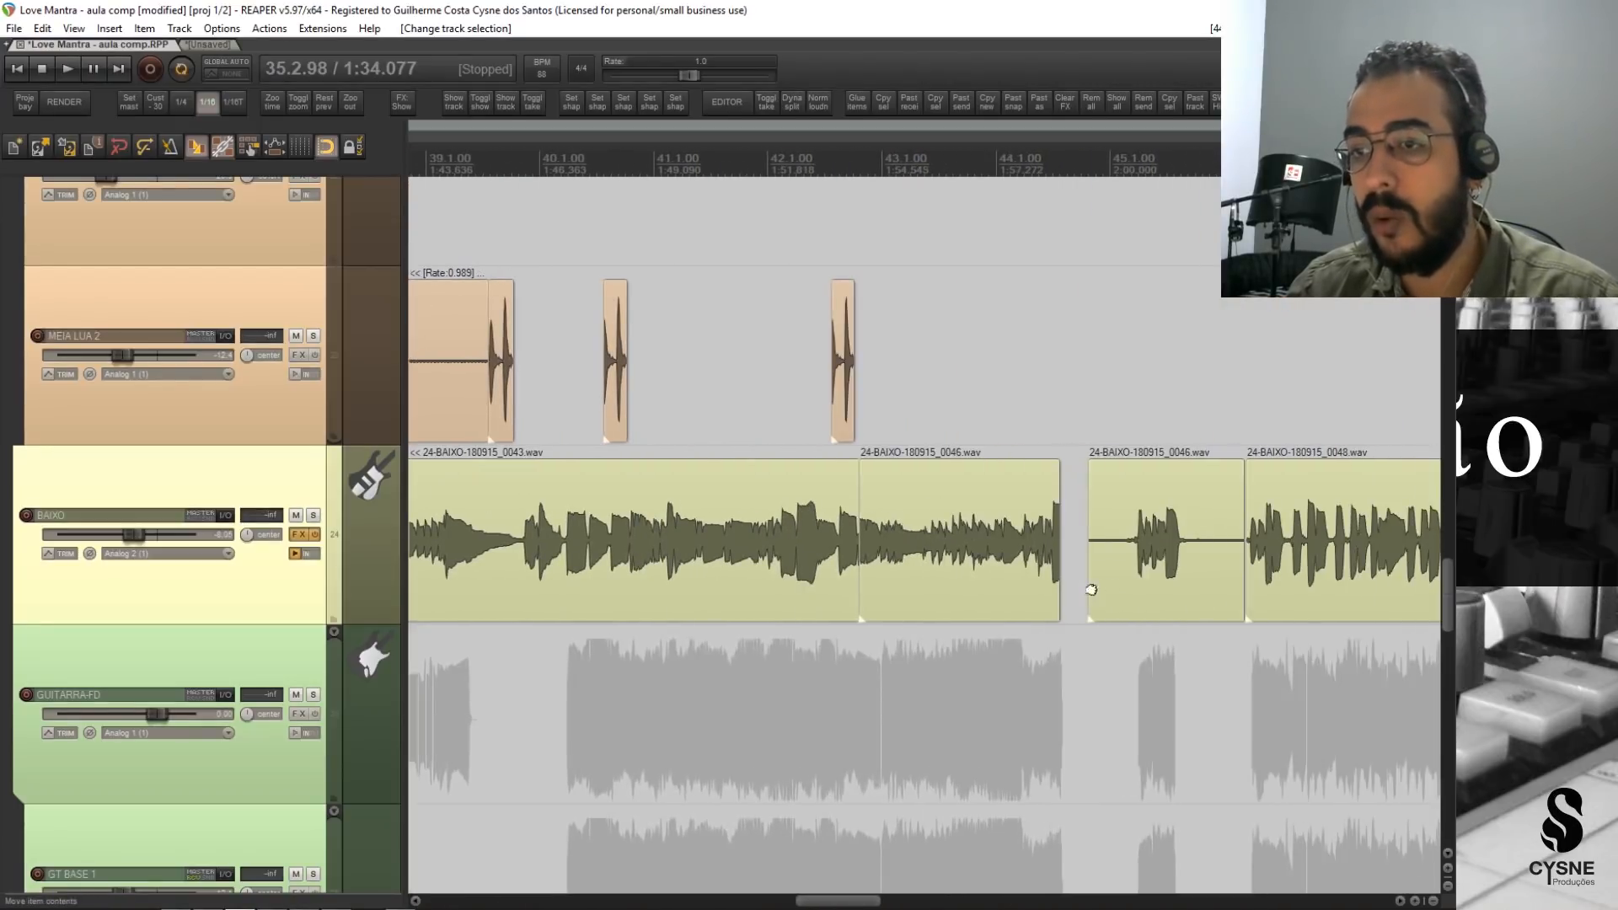
pyautogui.scroll(5, 186, 553)
pyautogui.scroll(8, 185, 553)
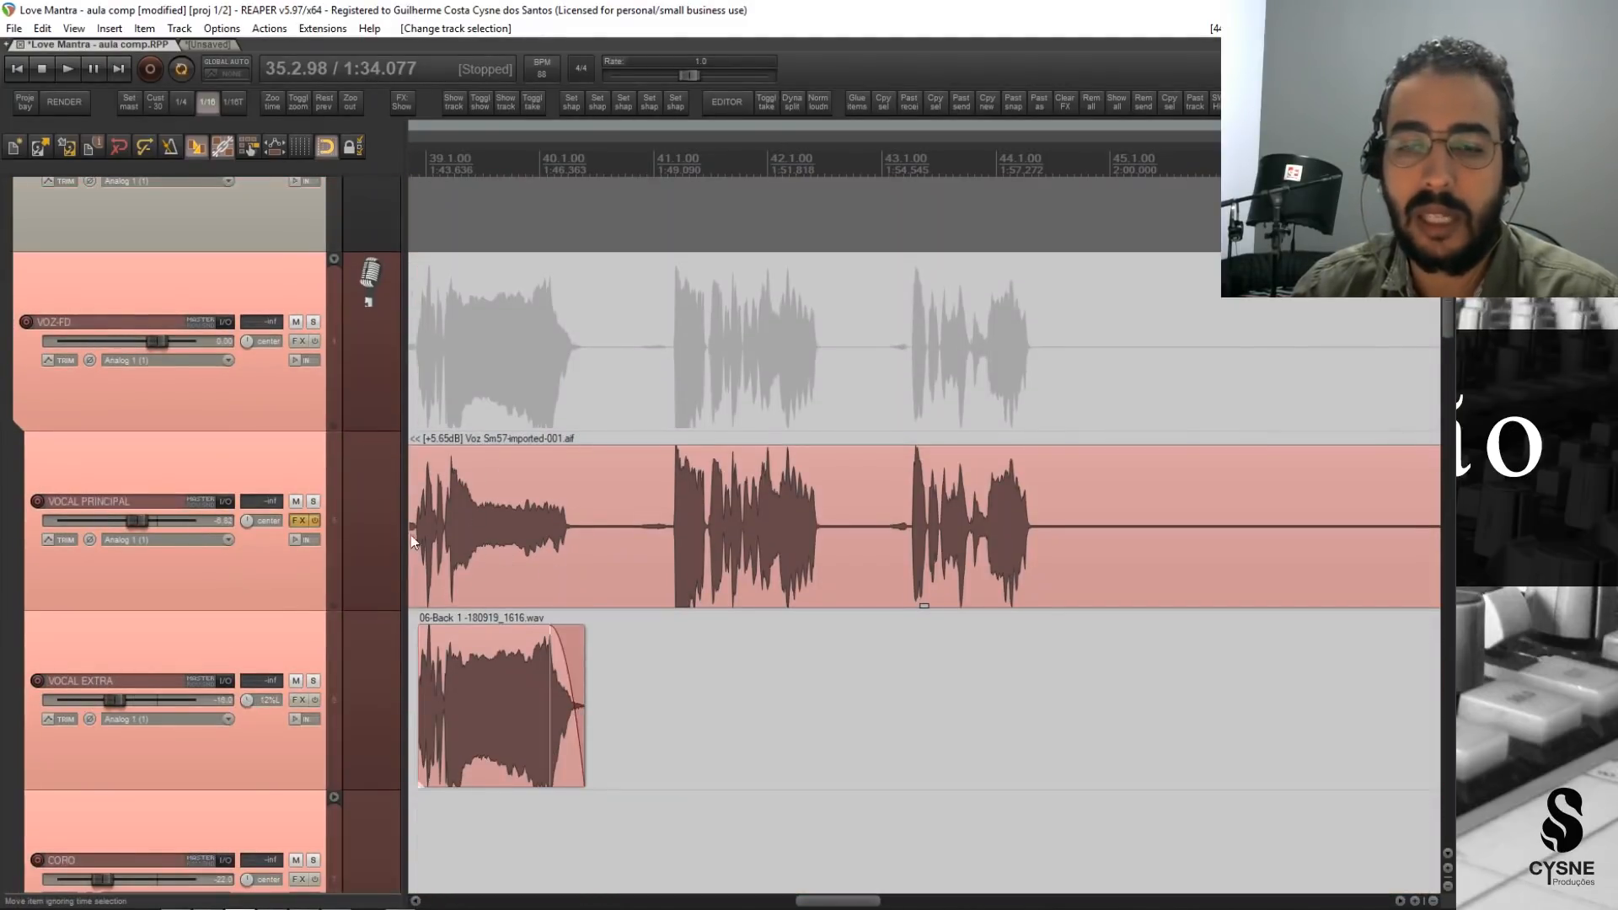
pyautogui.scroll(-10, 185, 574)
pyautogui.scroll(-2, 211, 573)
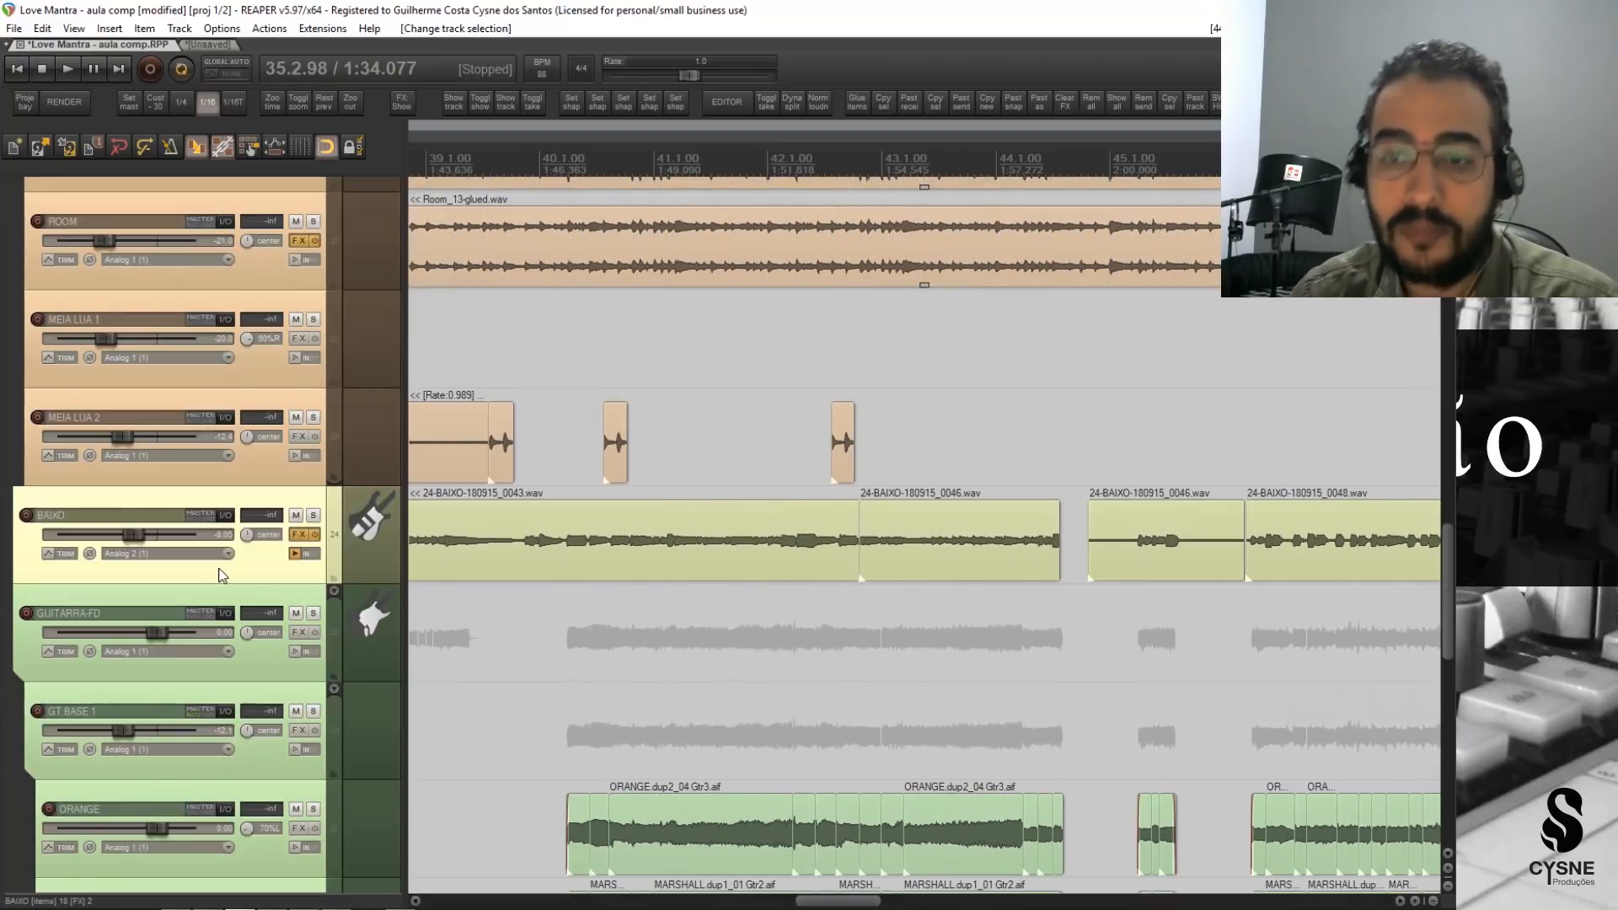
# Select the VOCAL PRINCIPAL track, play the song briefly from marker 2, and stop.
pyautogui.scroll(8, 177, 506)
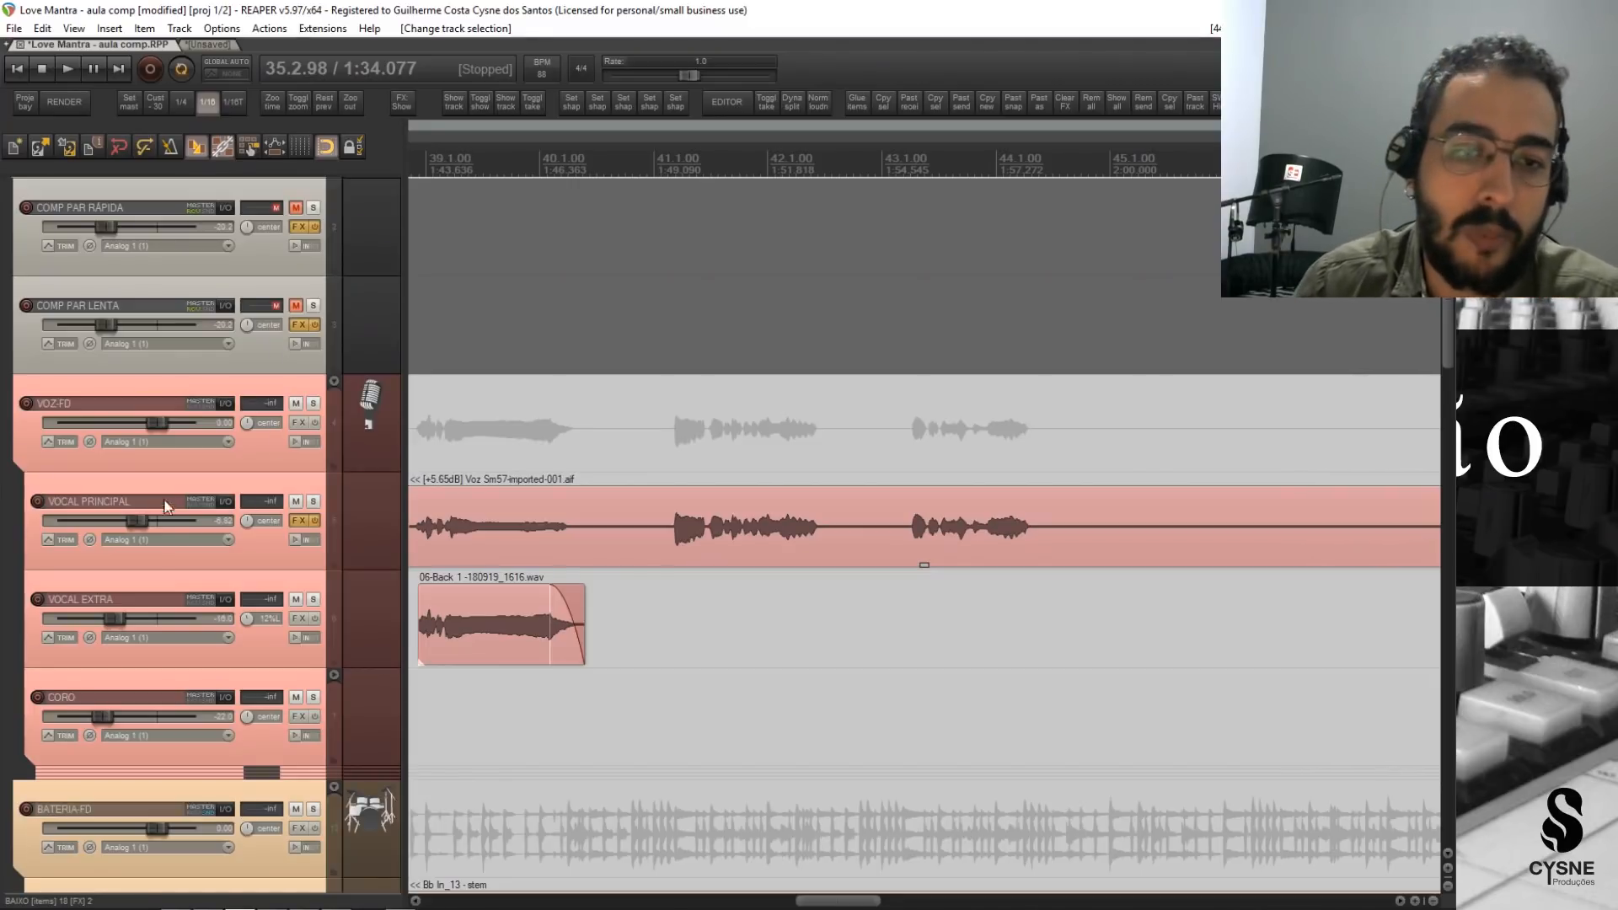
pyautogui.moveTo(138, 518)
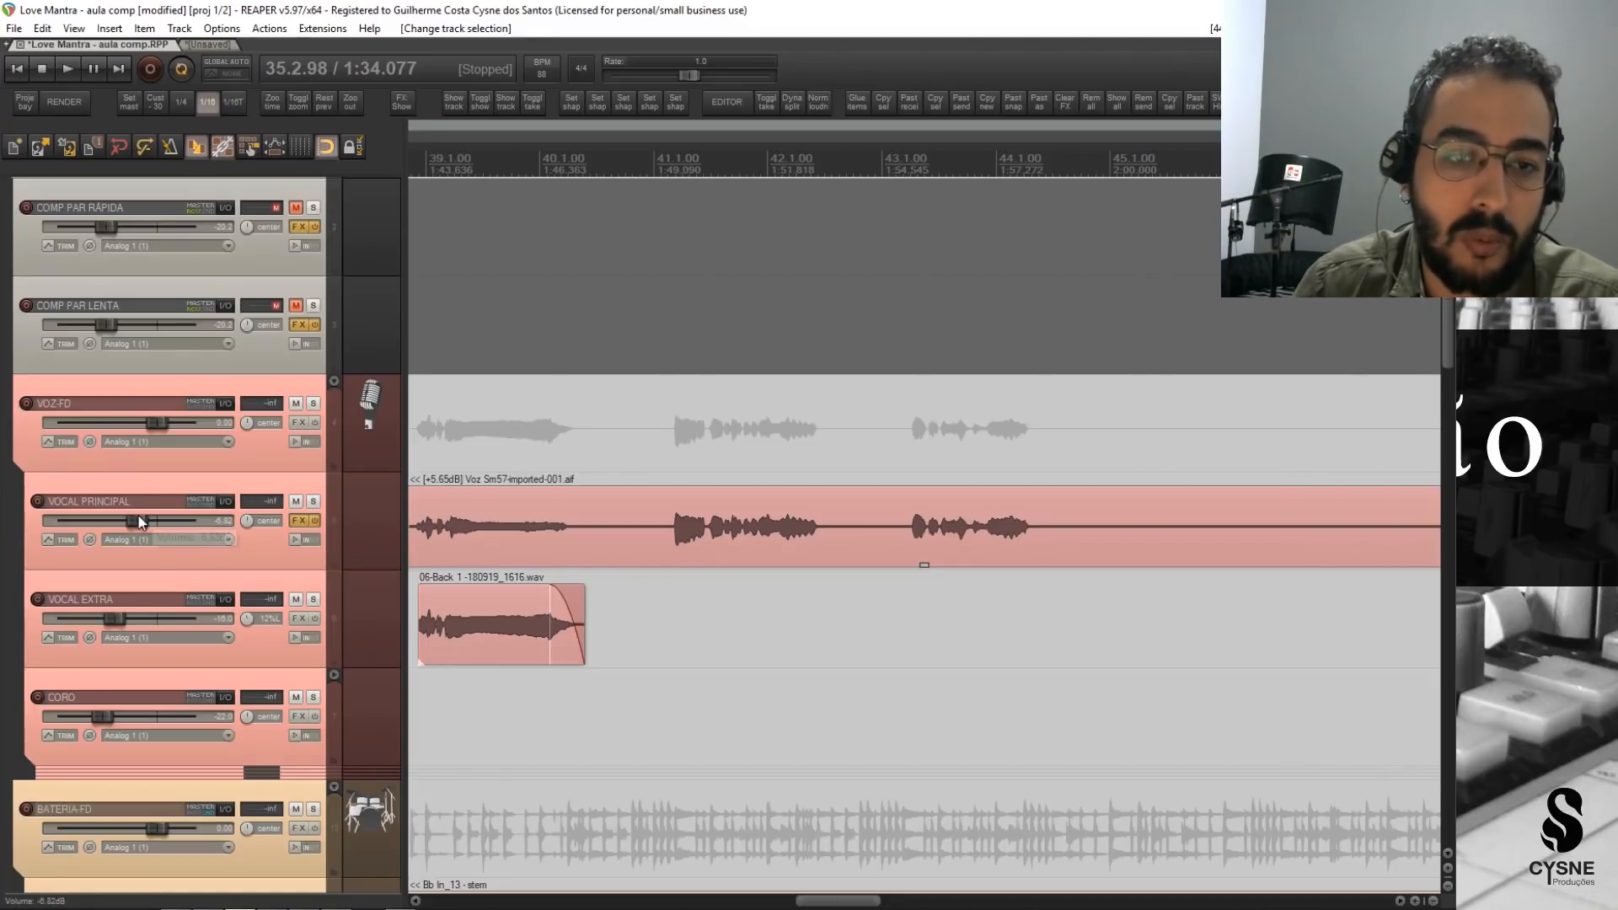
pyautogui.click(254, 548)
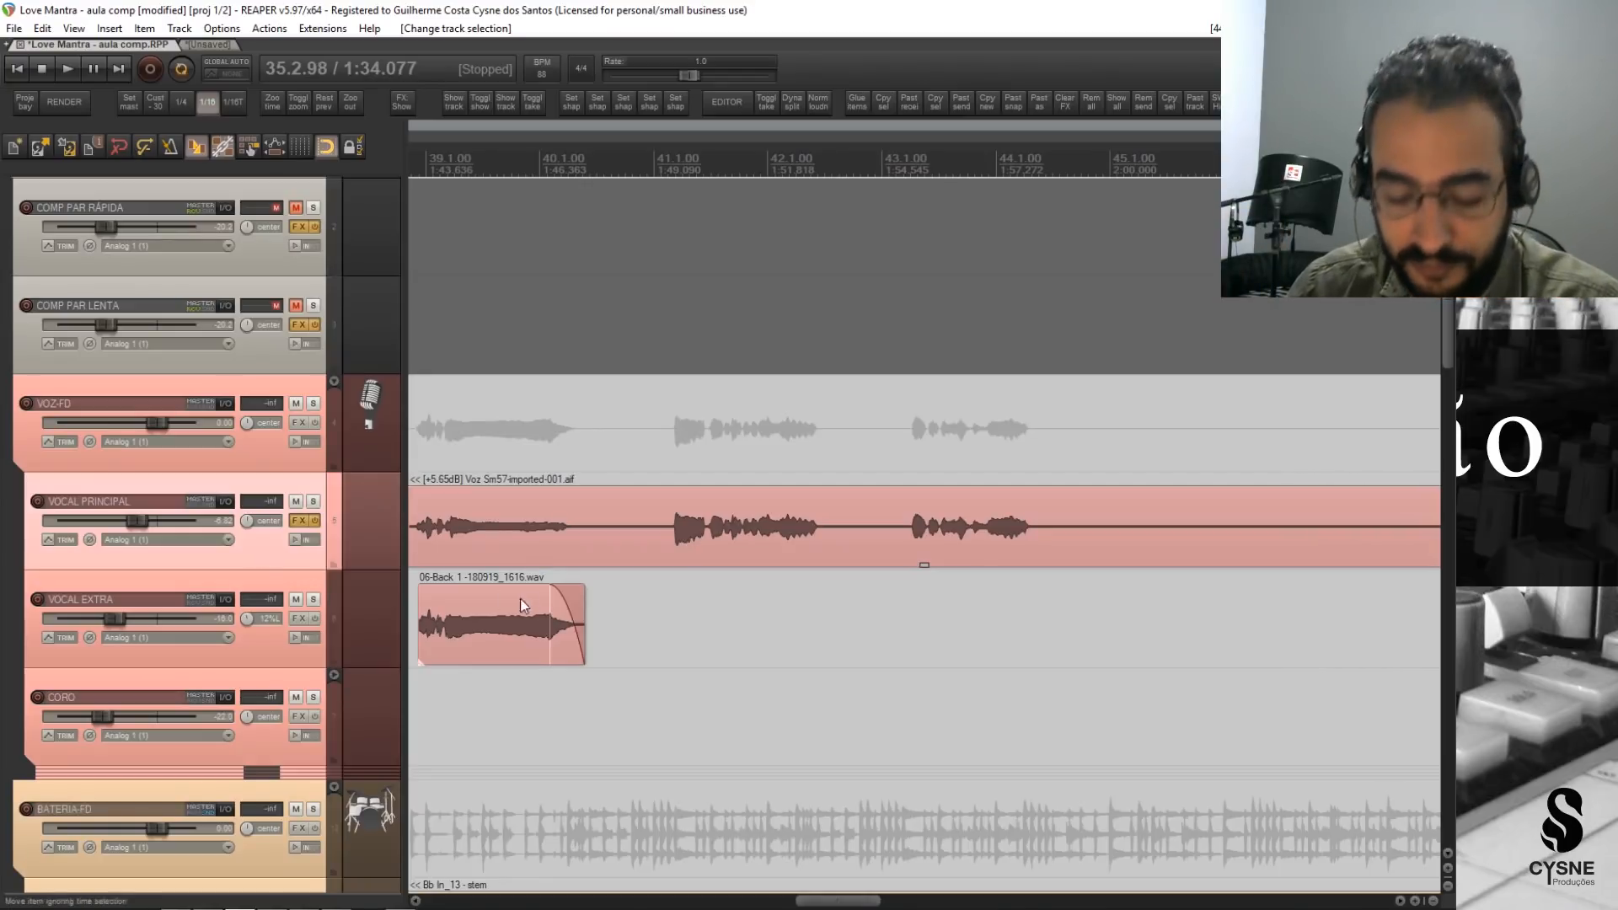
pyautogui.hscroll(-5, 816, 633)
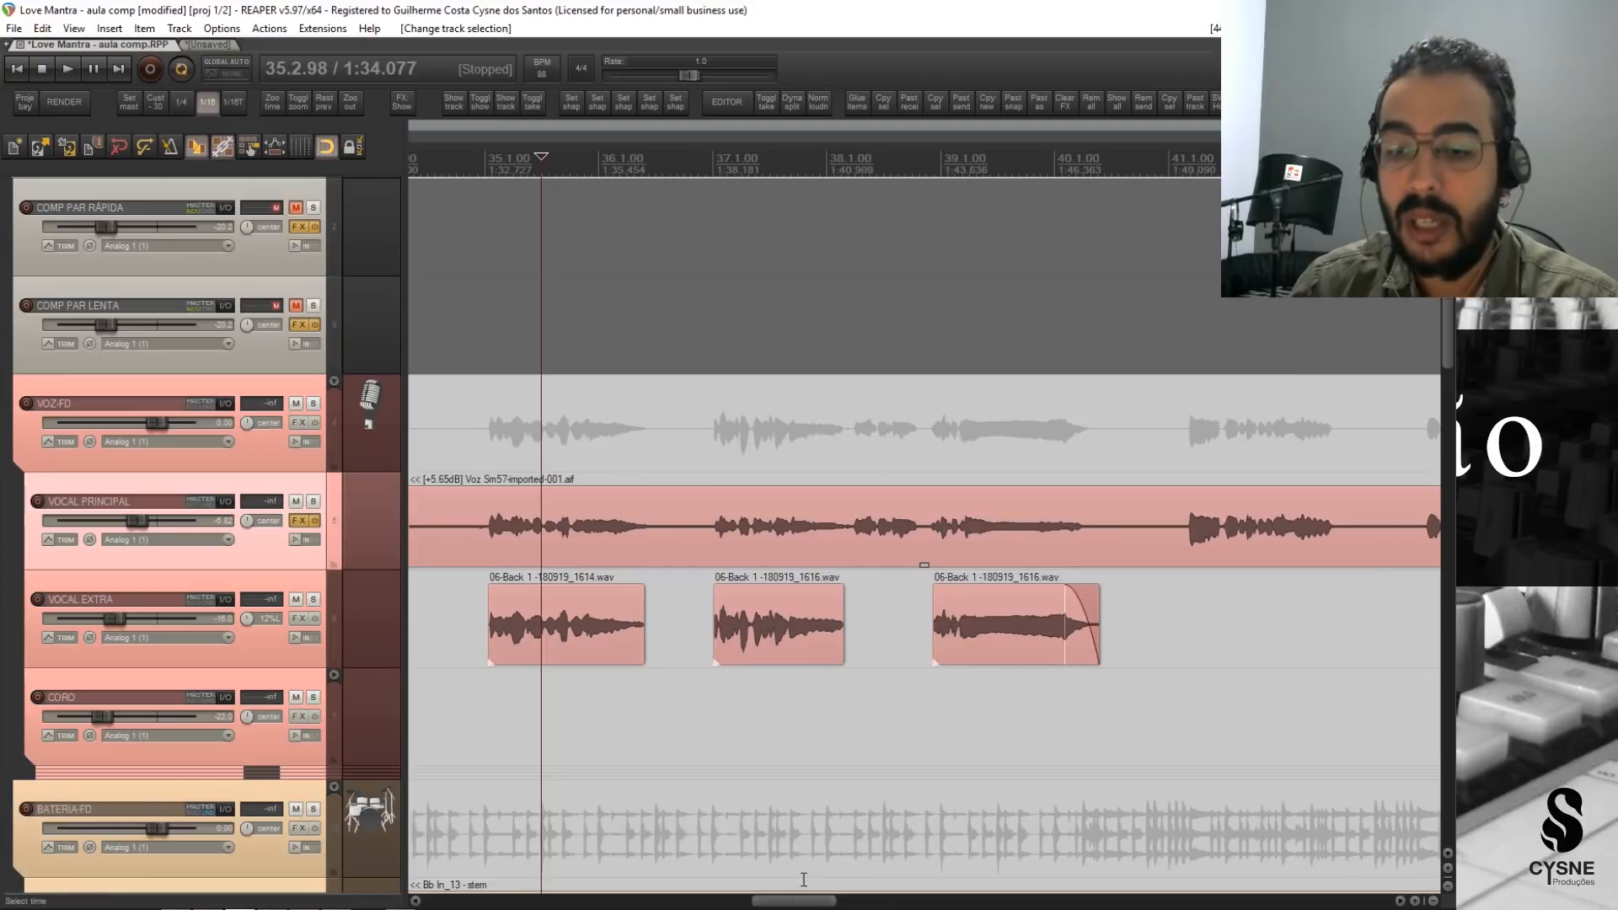
pyautogui.moveTo(804, 901)
pyautogui.mouseDown()
pyautogui.moveTo(520, 901)
pyautogui.moveTo(820, 906)
pyautogui.moveTo(790, 903)
pyautogui.mouseUp()
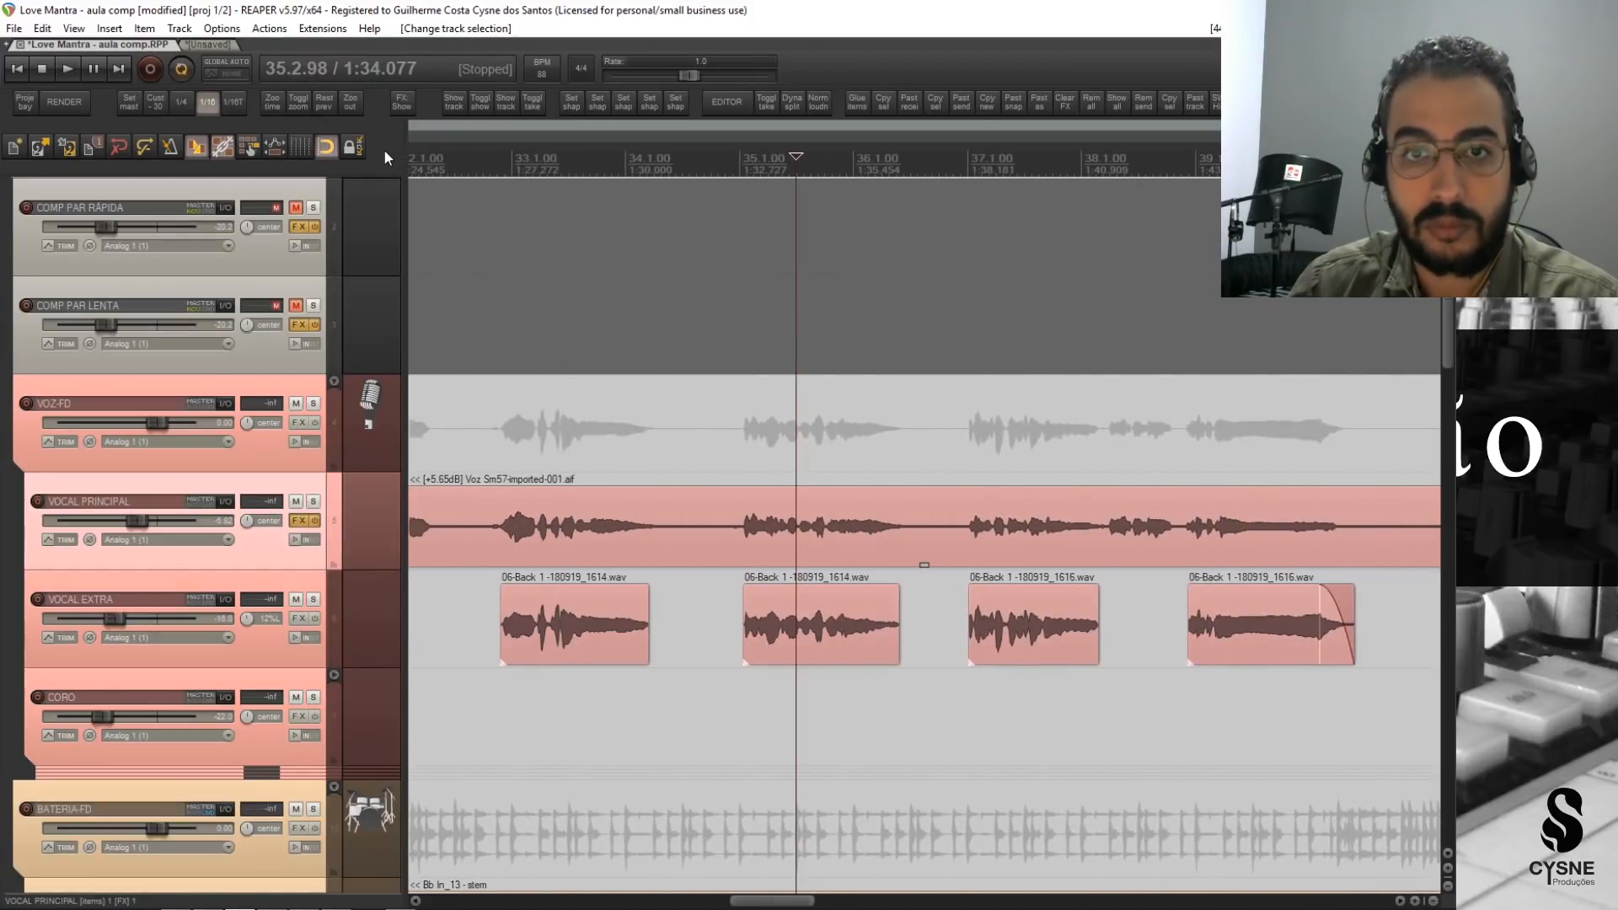
pyautogui.press('2')
pyautogui.press('space')
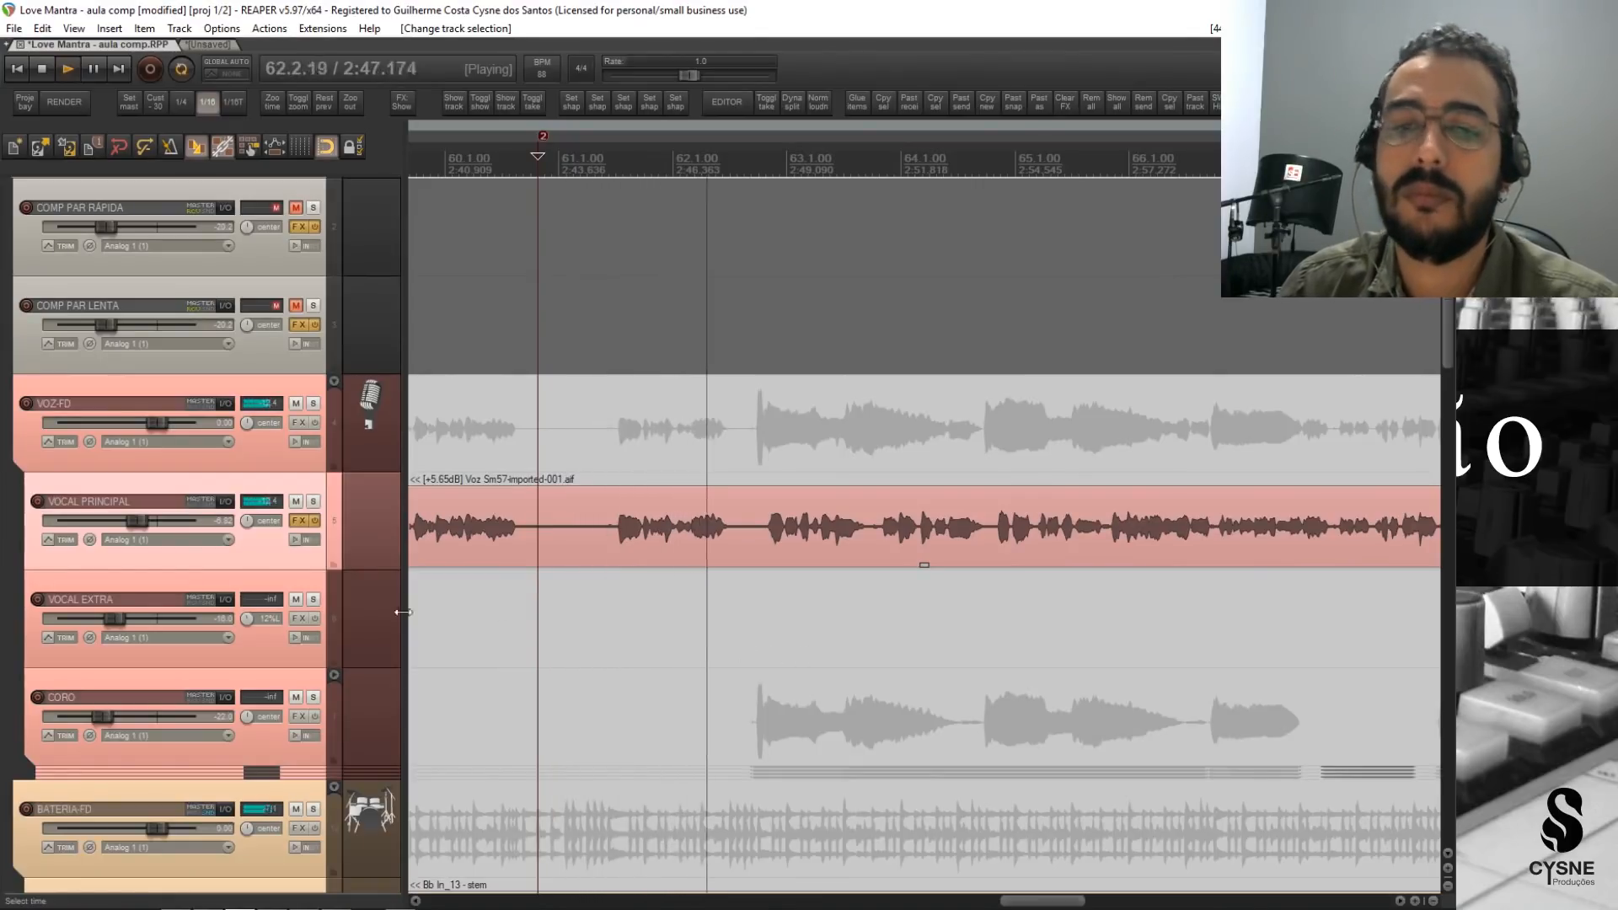
pyautogui.press('space')
# Open the VOCAL PRINCIPAL effects, bypass the existing CLA-2A, and add a second VST3 CLA-2A Stereo (Waves).
pyautogui.click(299, 520)
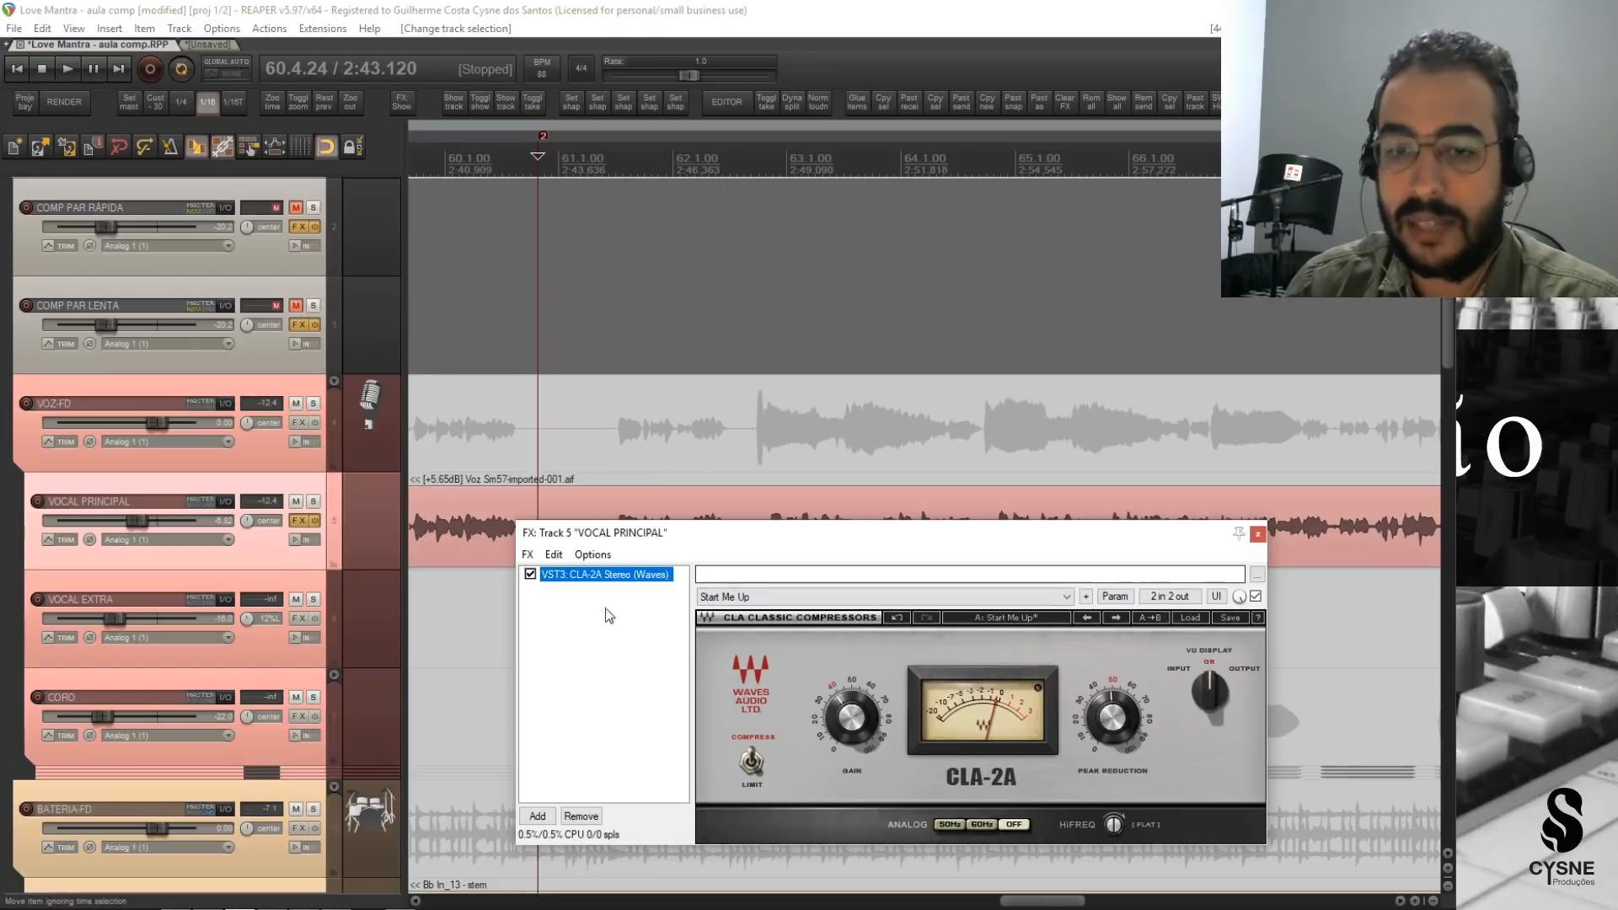
pyautogui.moveTo(947, 542); pyautogui.dragTo(996, 268)
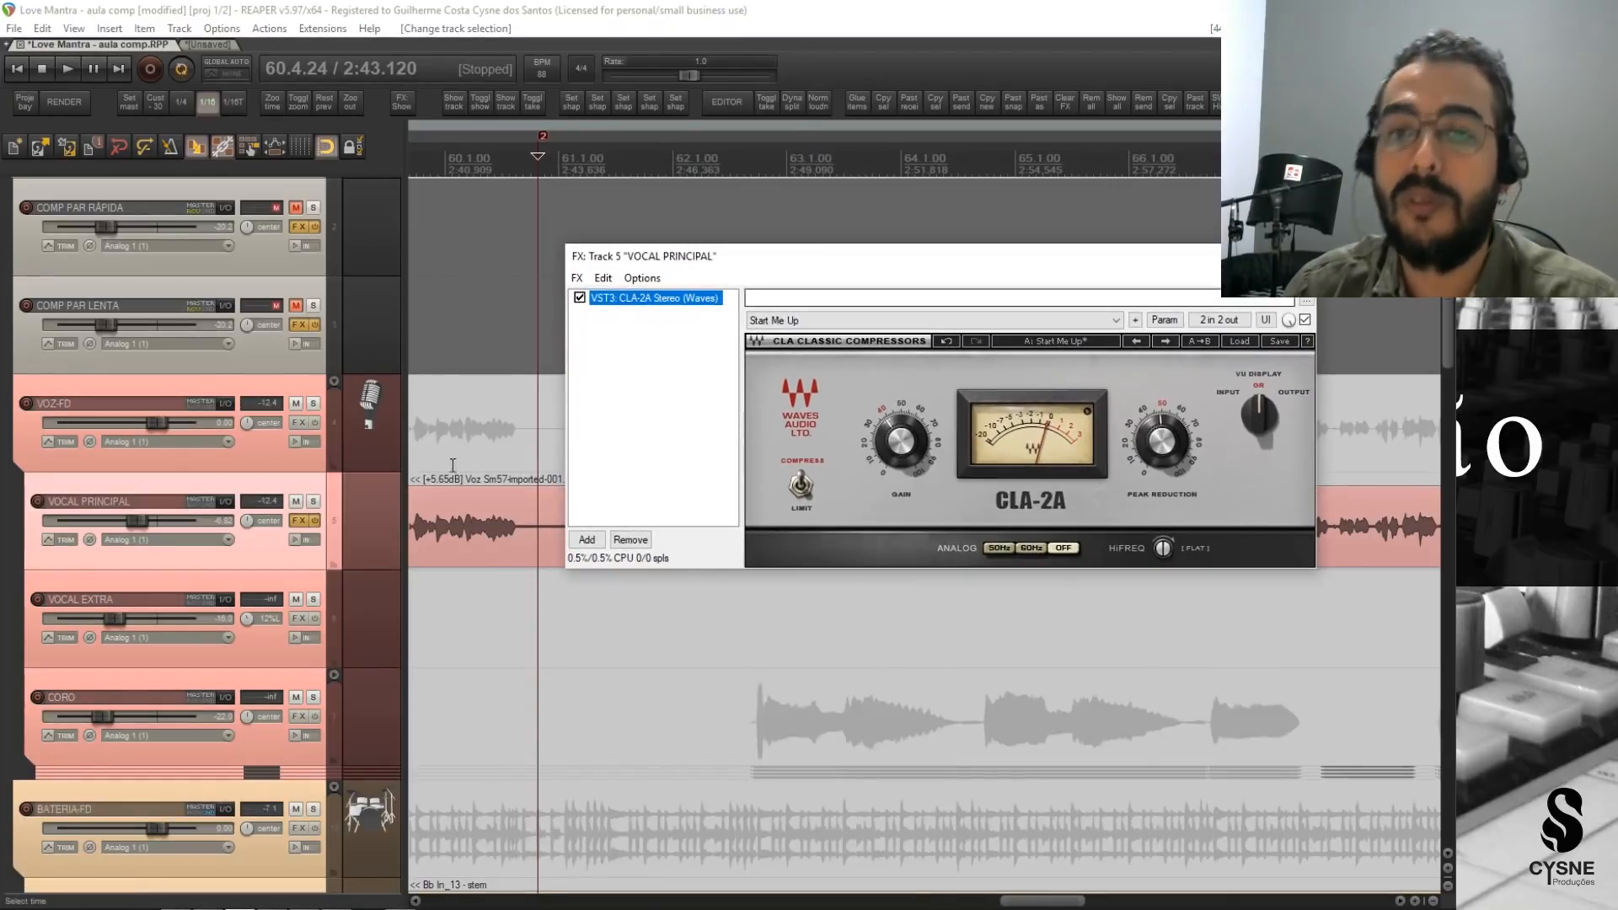
pyautogui.click(580, 297)
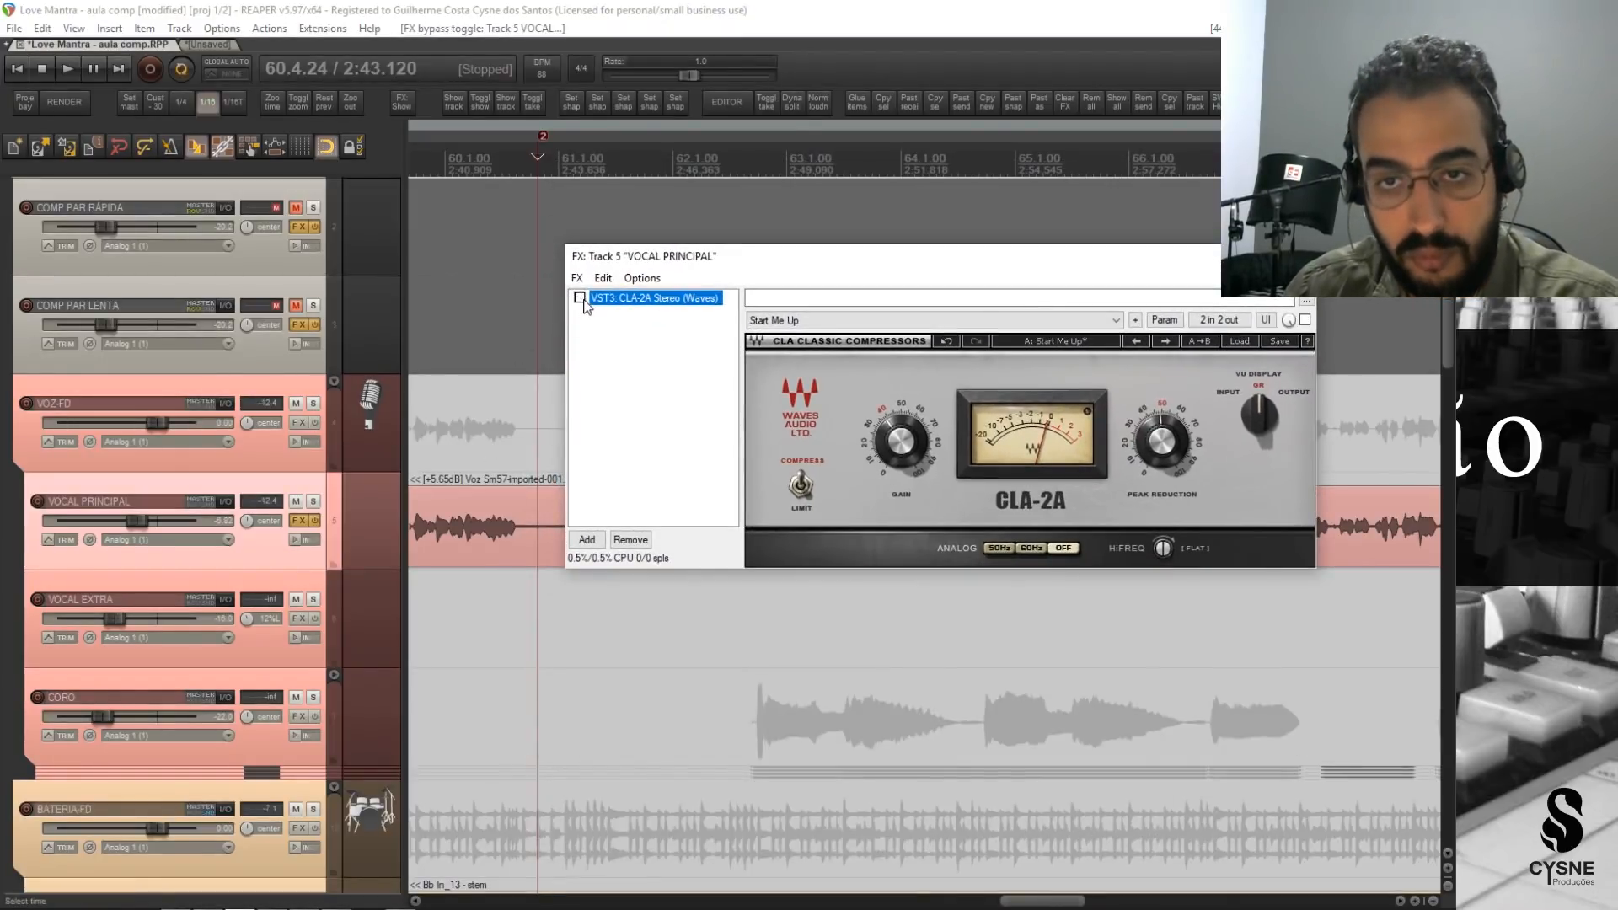
pyautogui.click(588, 540)
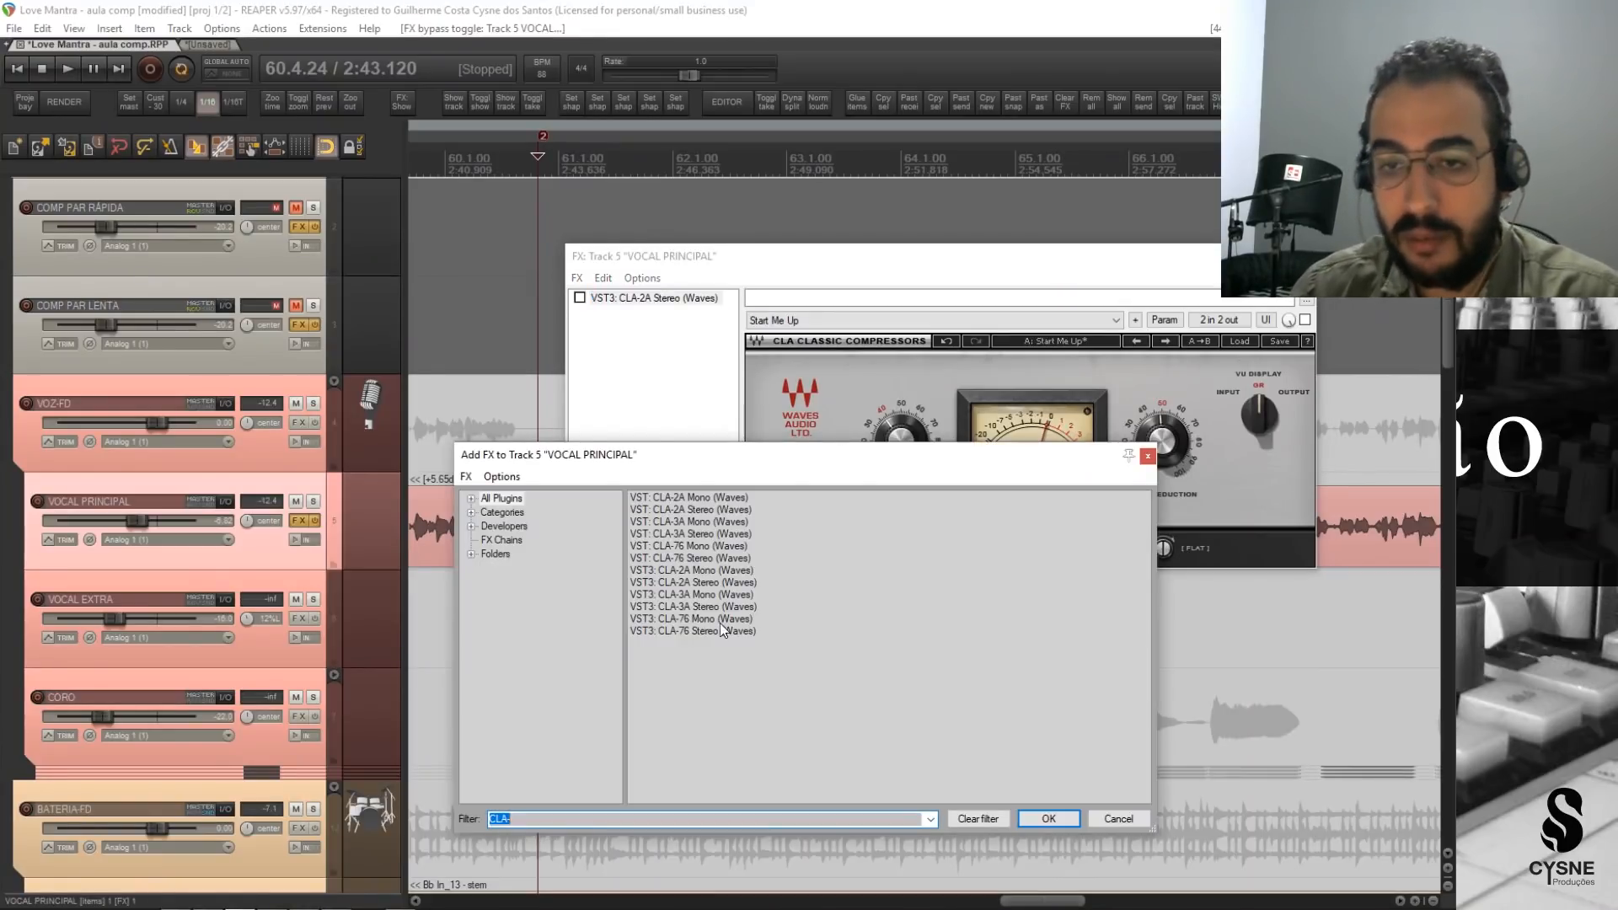
pyautogui.doubleClick(683, 584)
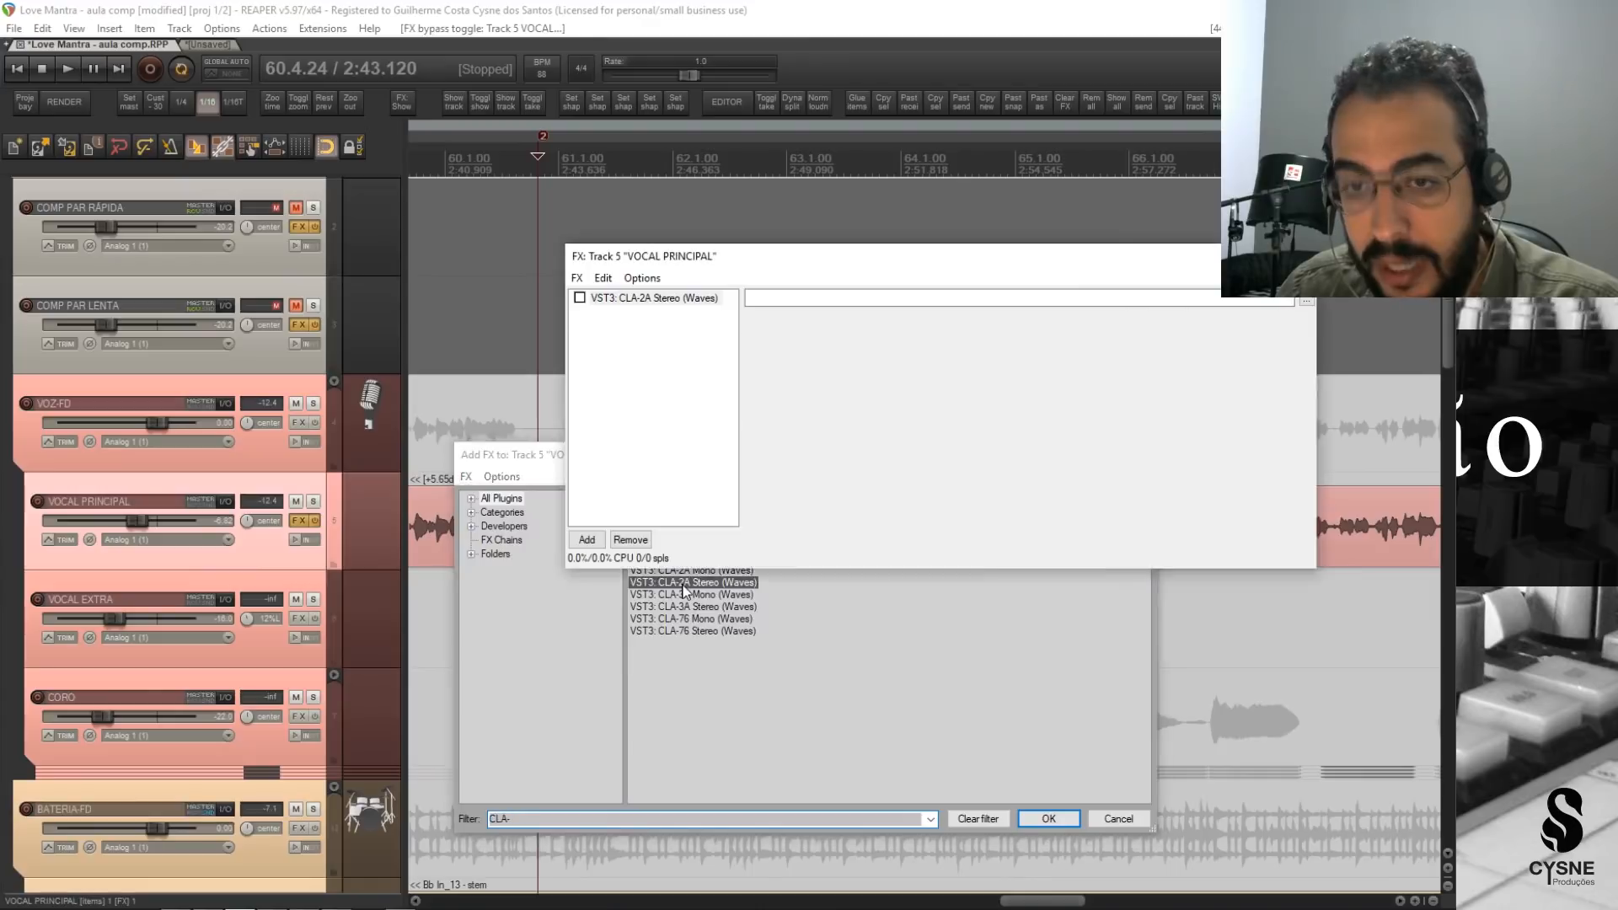
pyautogui.moveTo(985, 255); pyautogui.dragTo(907, 374)
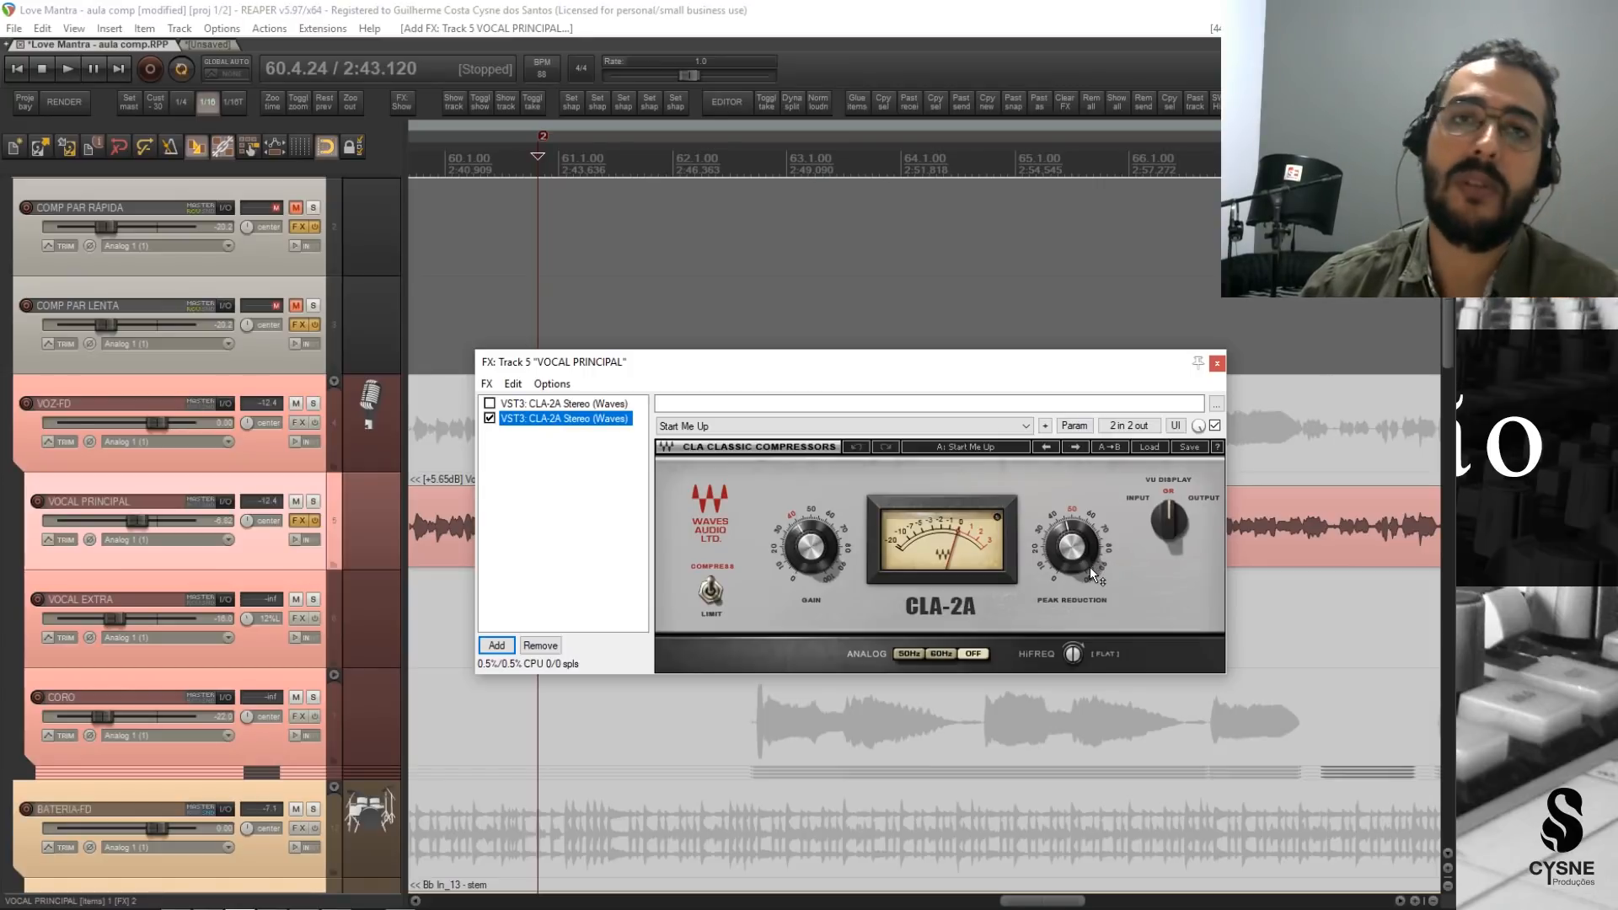
# Place the edit cursor in bar 61 and compare the Gain controls of the bypassed and the new CLA-2A.
pyautogui.moveTo(1092, 574)
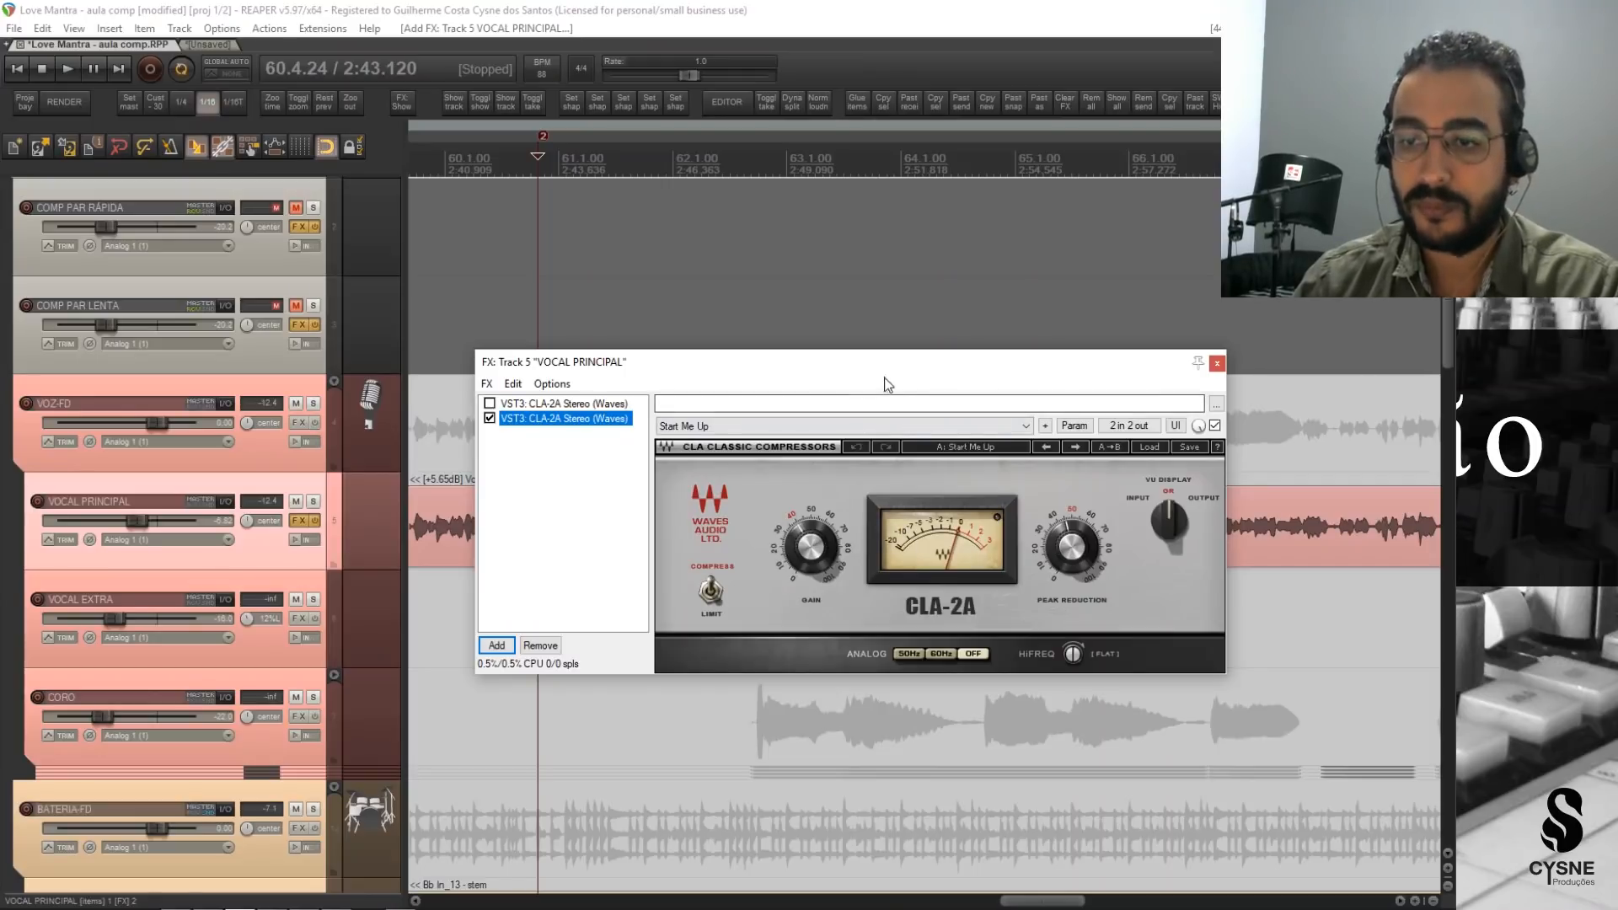
pyautogui.moveTo(902, 371); pyautogui.dragTo(1009, 555)
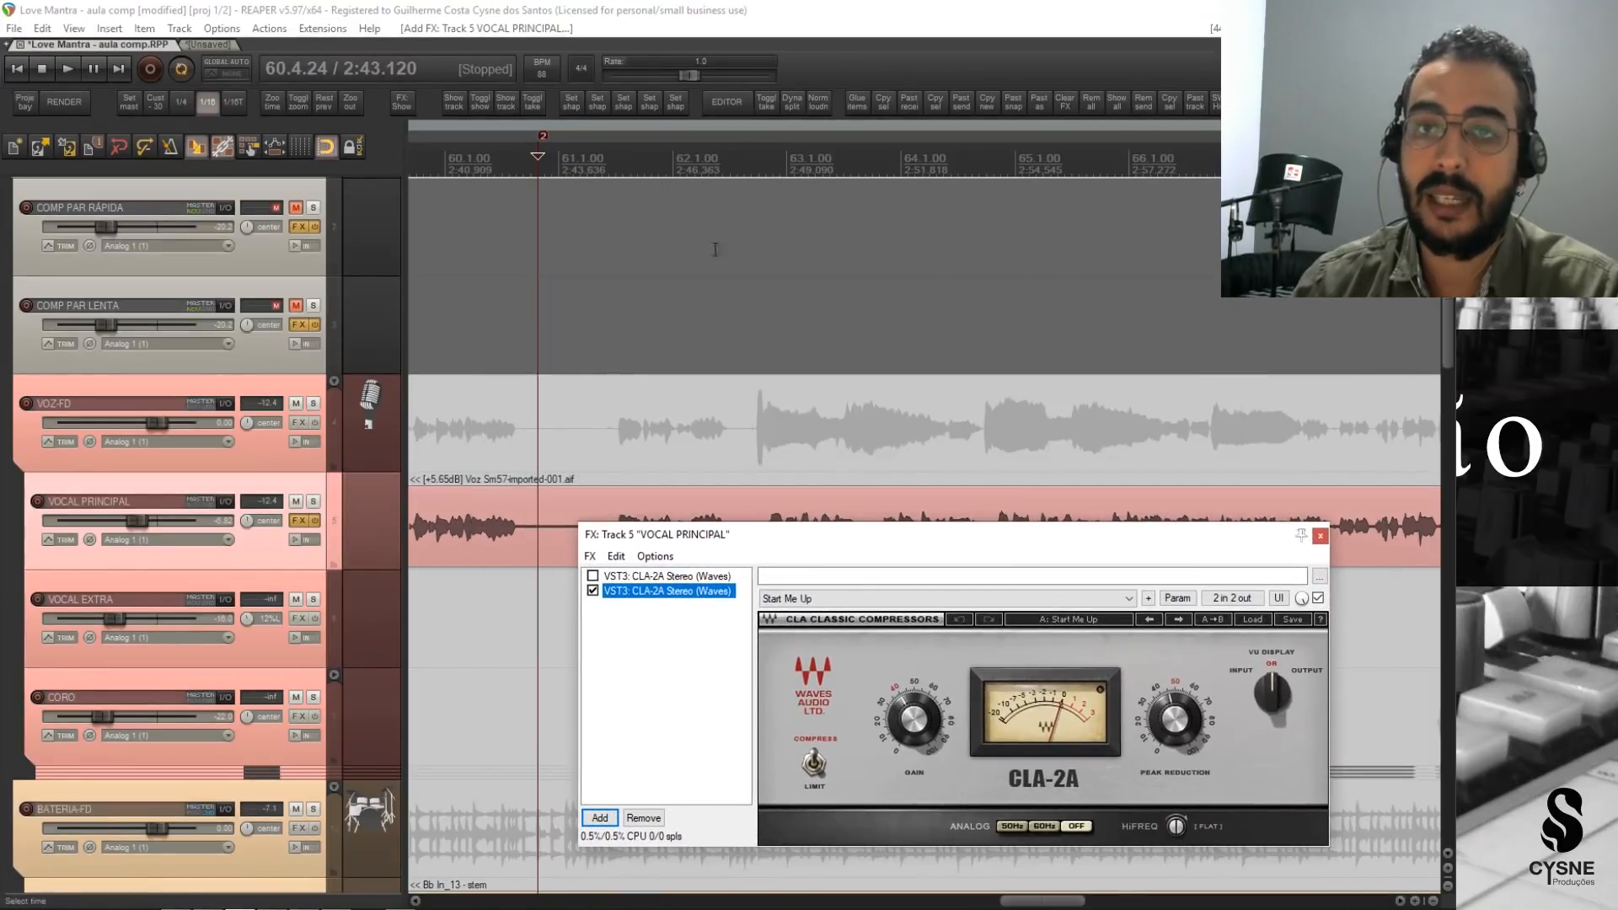
pyautogui.click(599, 158)
pyautogui.moveTo(904, 545); pyautogui.dragTo(918, 363)
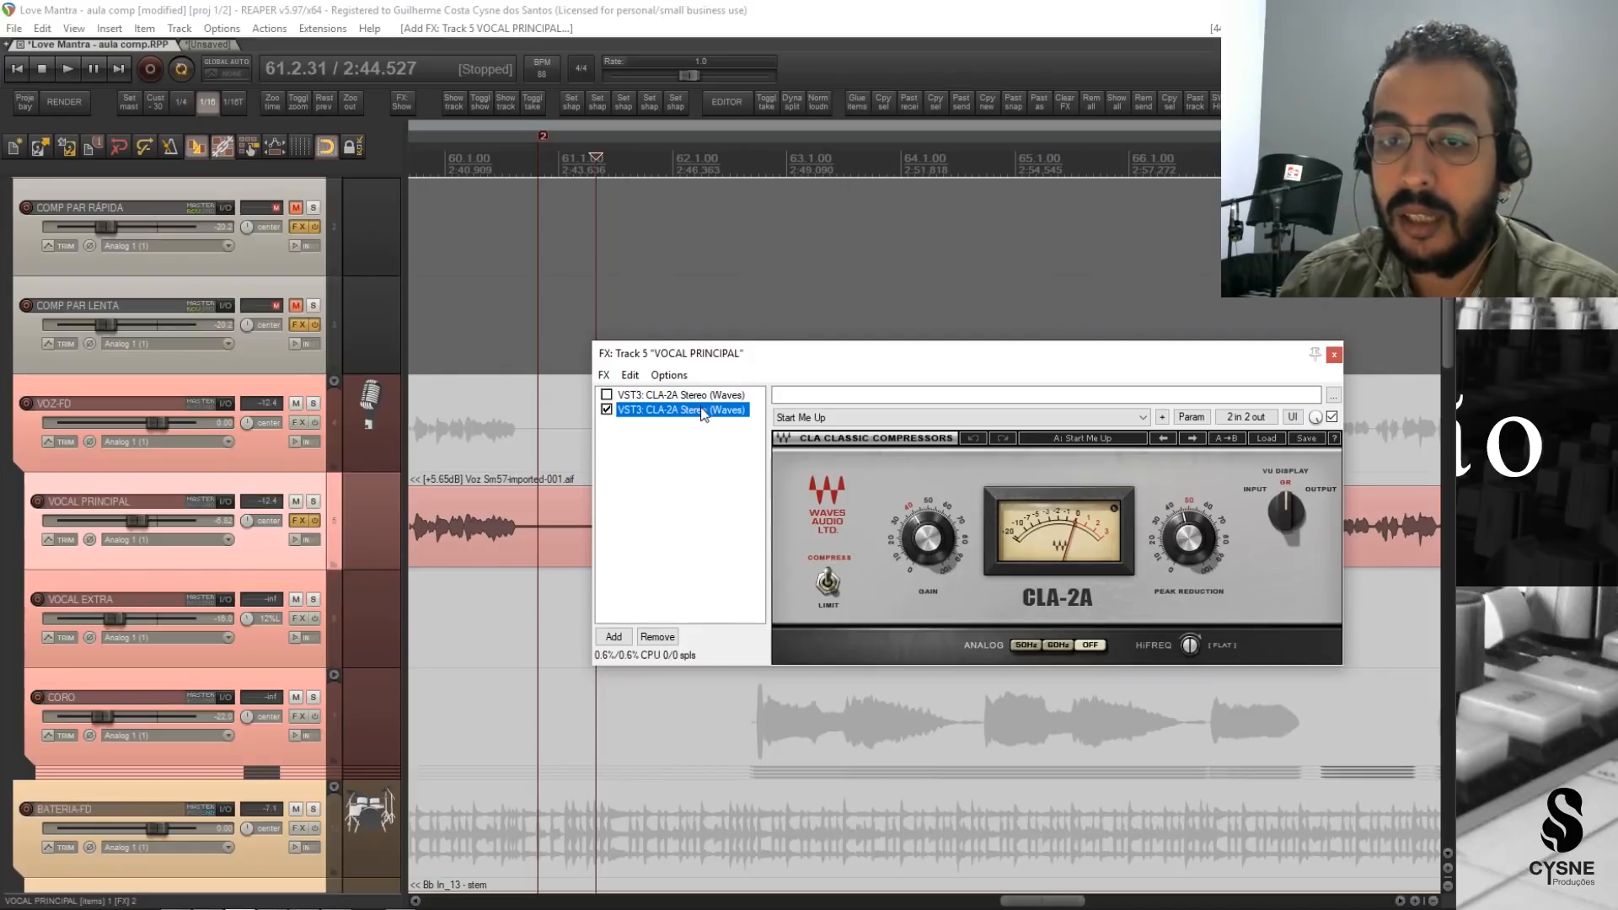
pyautogui.click(703, 396)
pyautogui.click(920, 541)
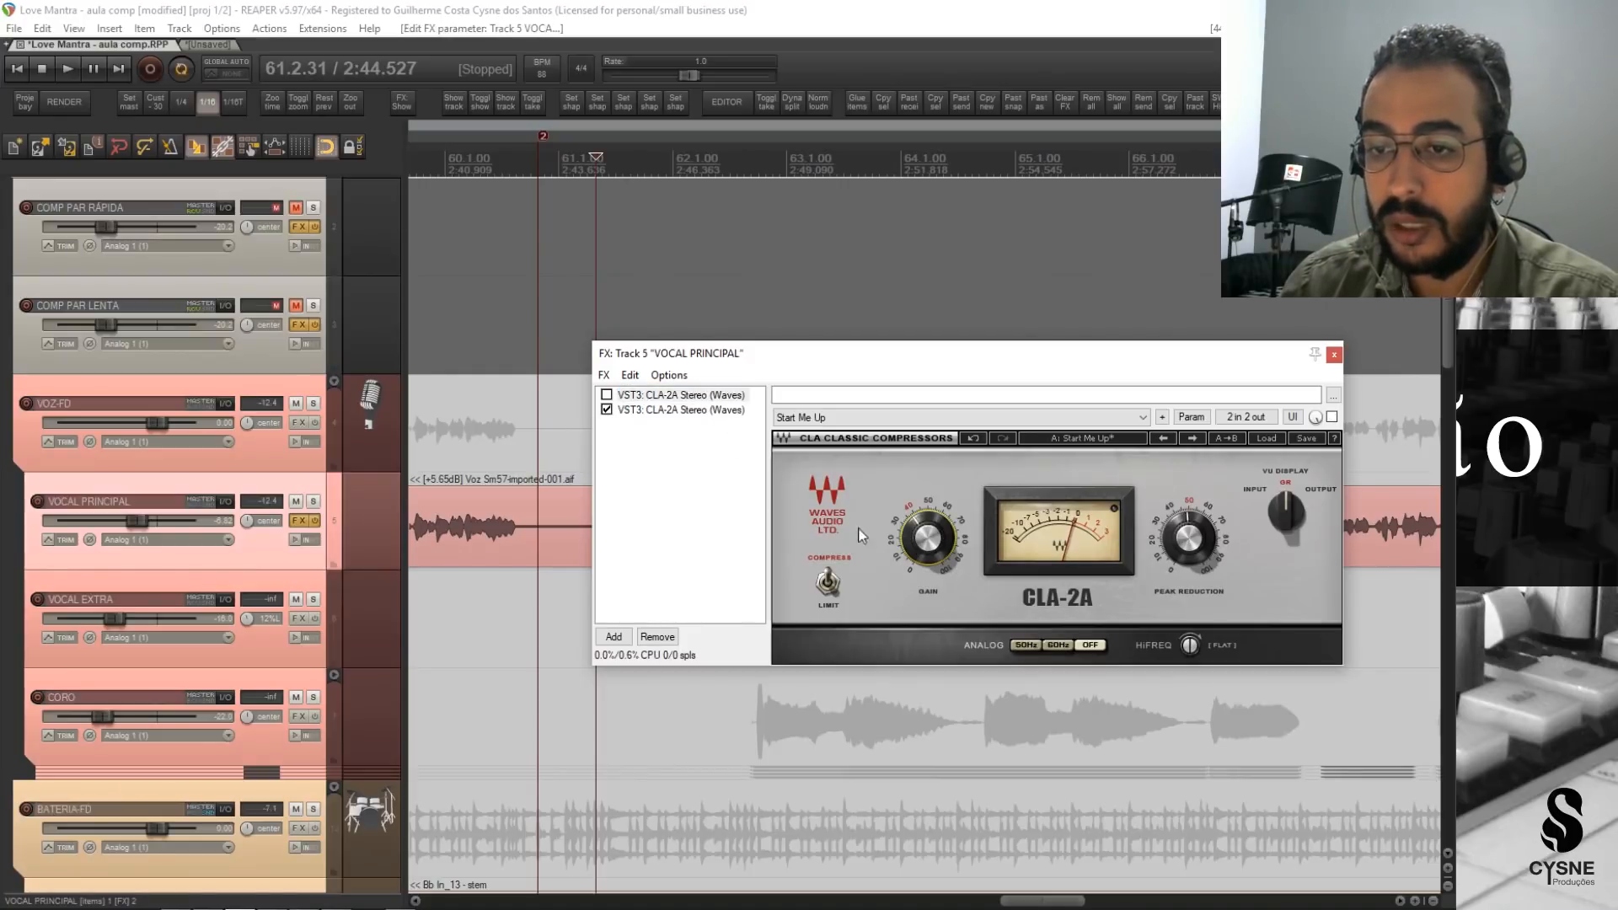
pyautogui.click(699, 409)
pyautogui.click(925, 539)
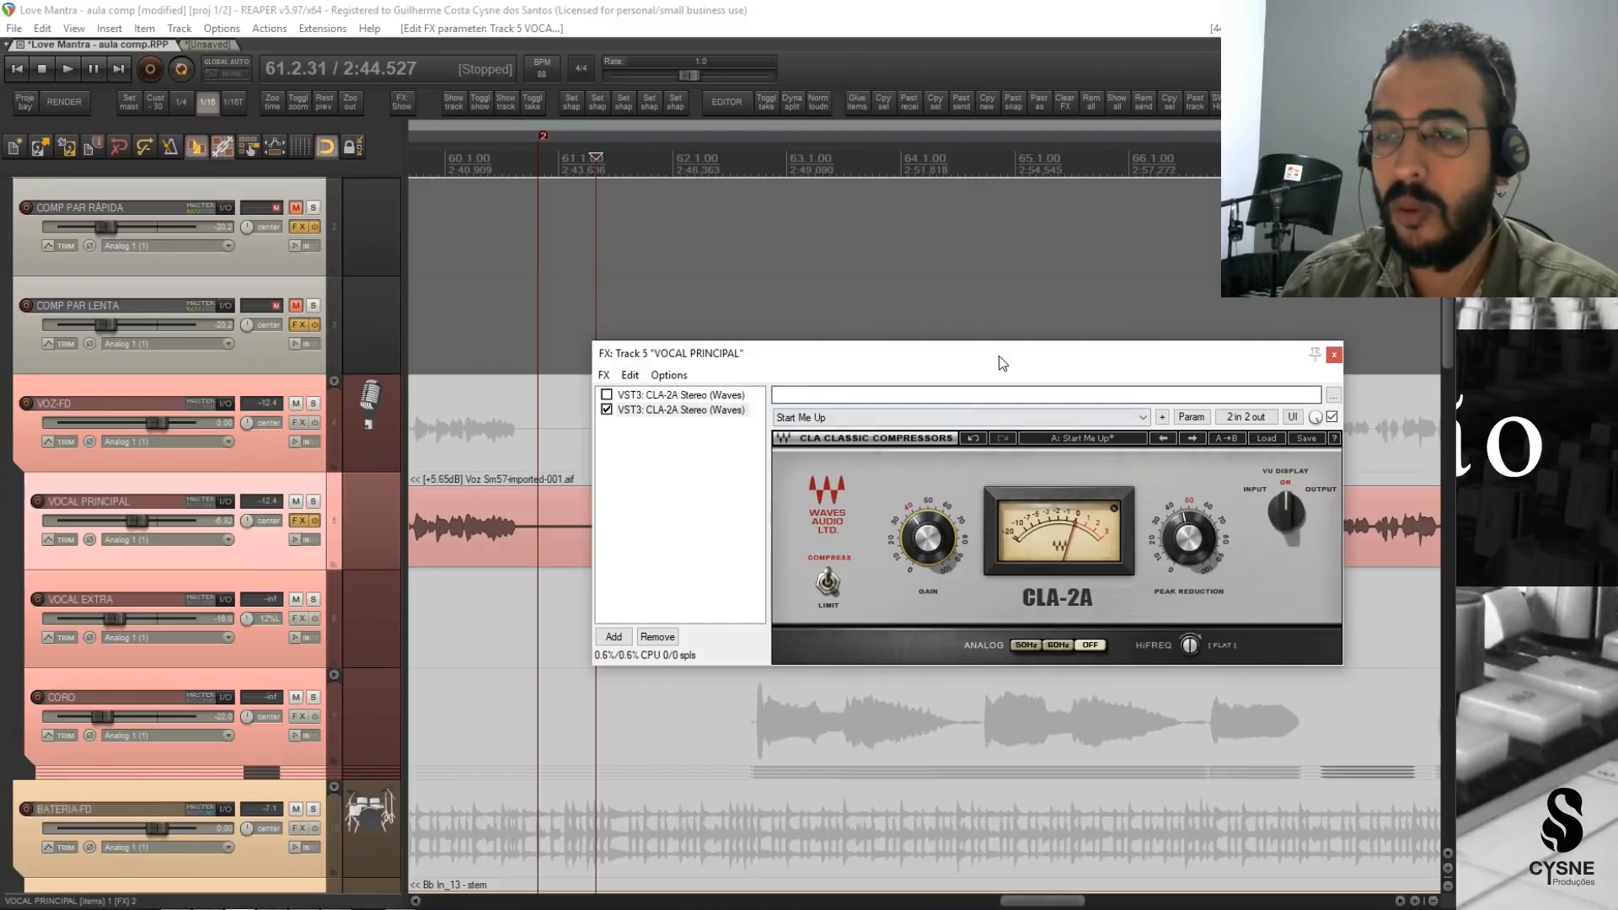
pyautogui.moveTo(1000, 354); pyautogui.dragTo(998, 551)
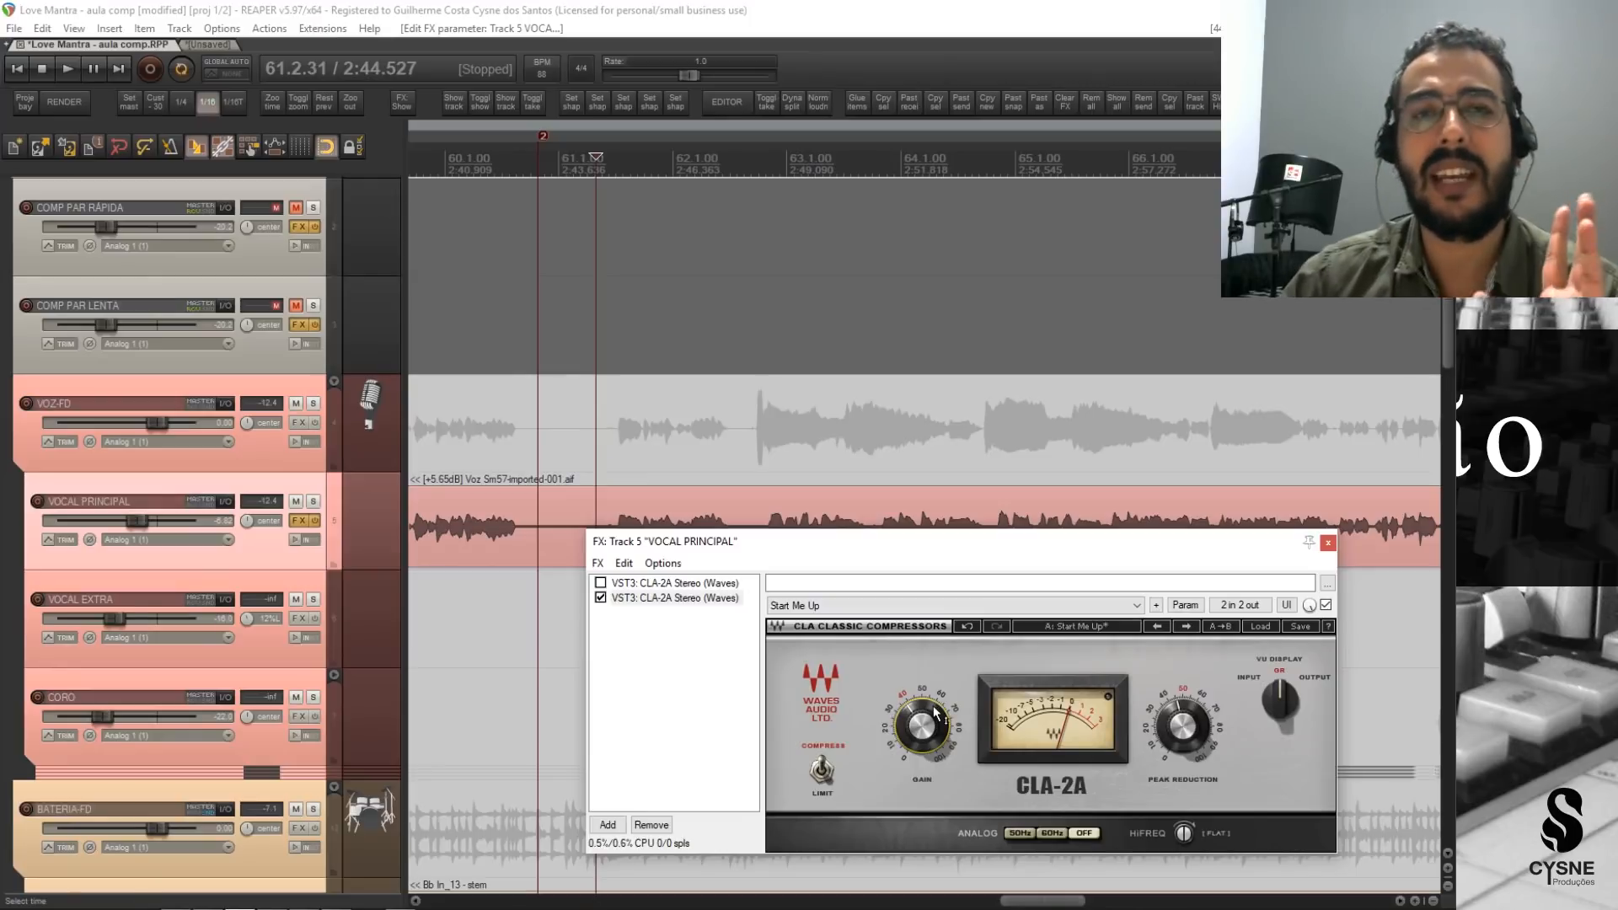
# Solo VOCAL PRINCIPAL, bypass the second CLA-2A, and play the uncompressed vocal from bar 61 with its waveform uncovered.
pyautogui.moveTo(933, 706)
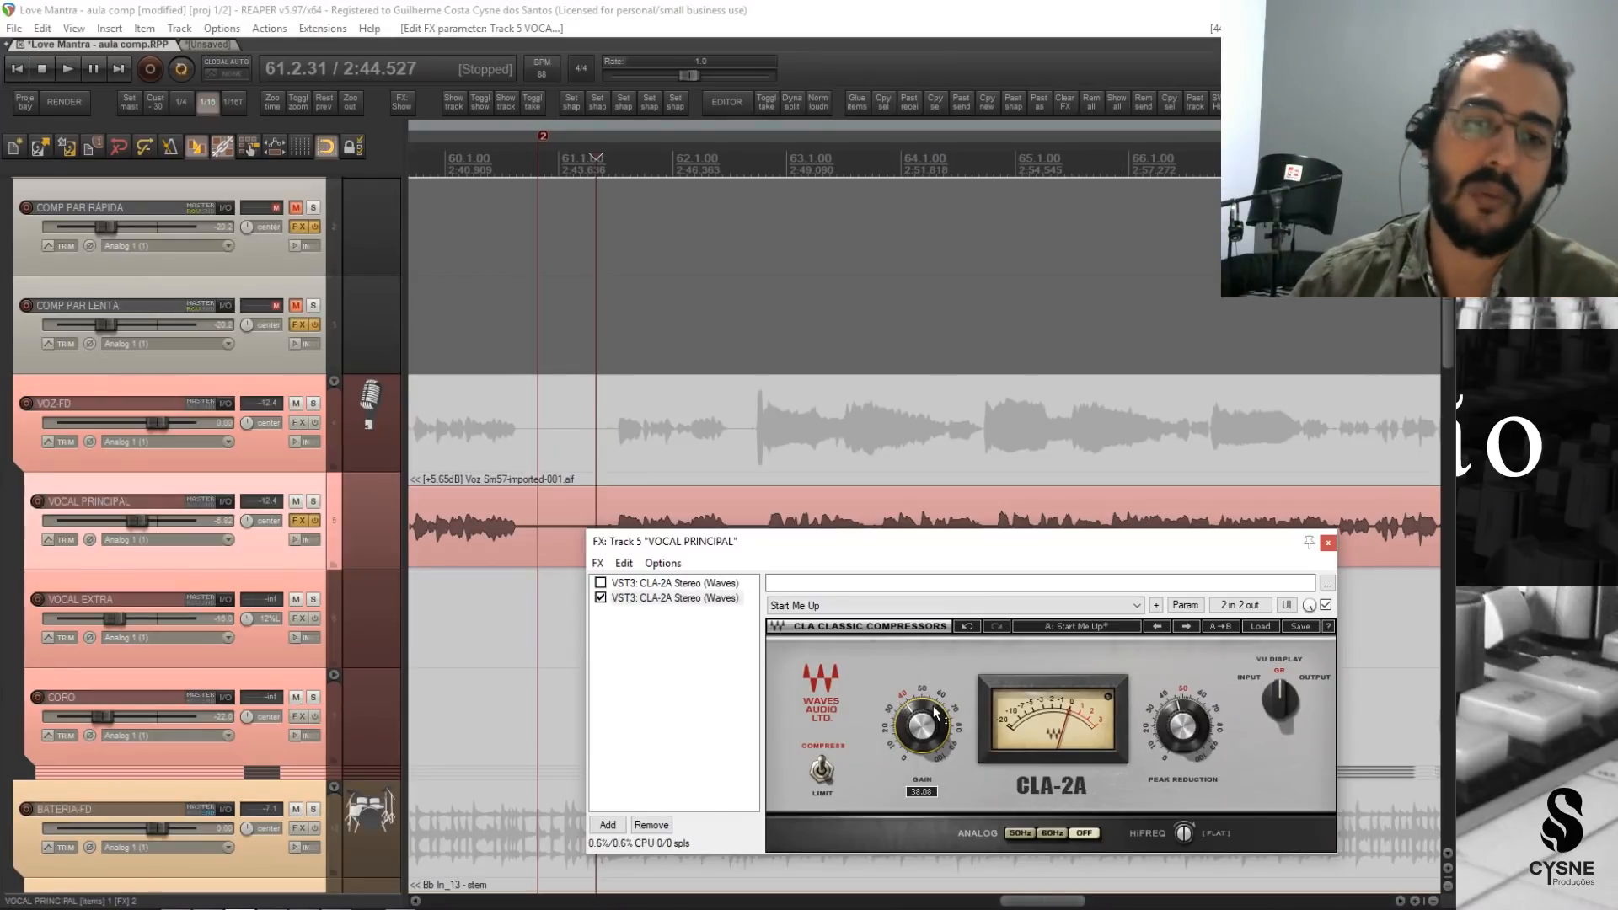
pyautogui.click(323, 483)
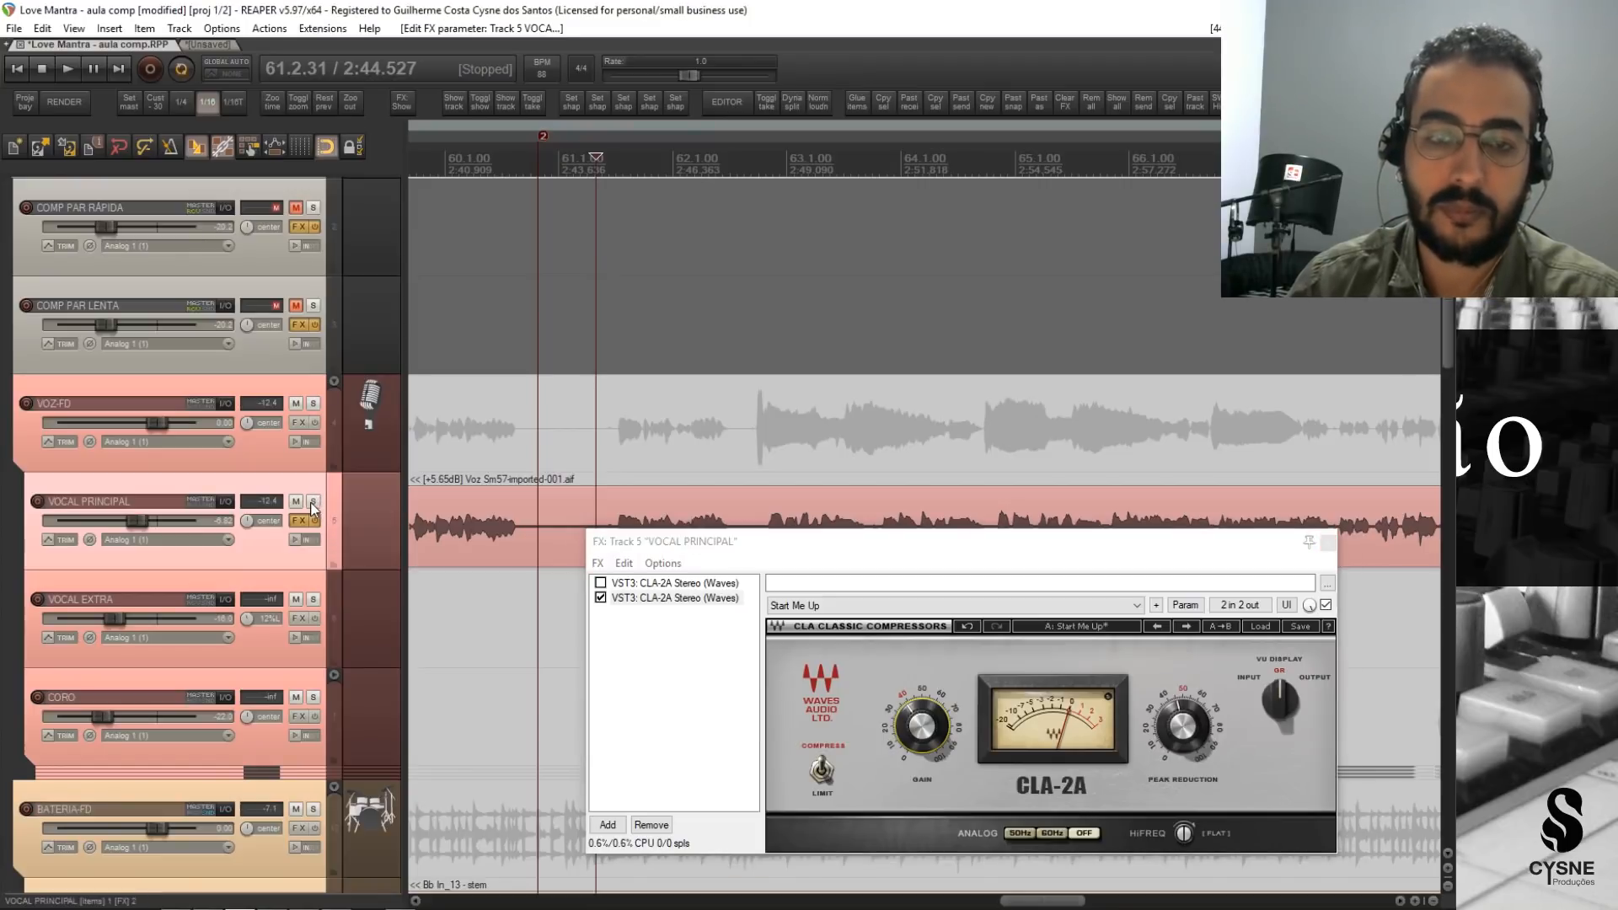
pyautogui.click(313, 500)
pyautogui.click(600, 598)
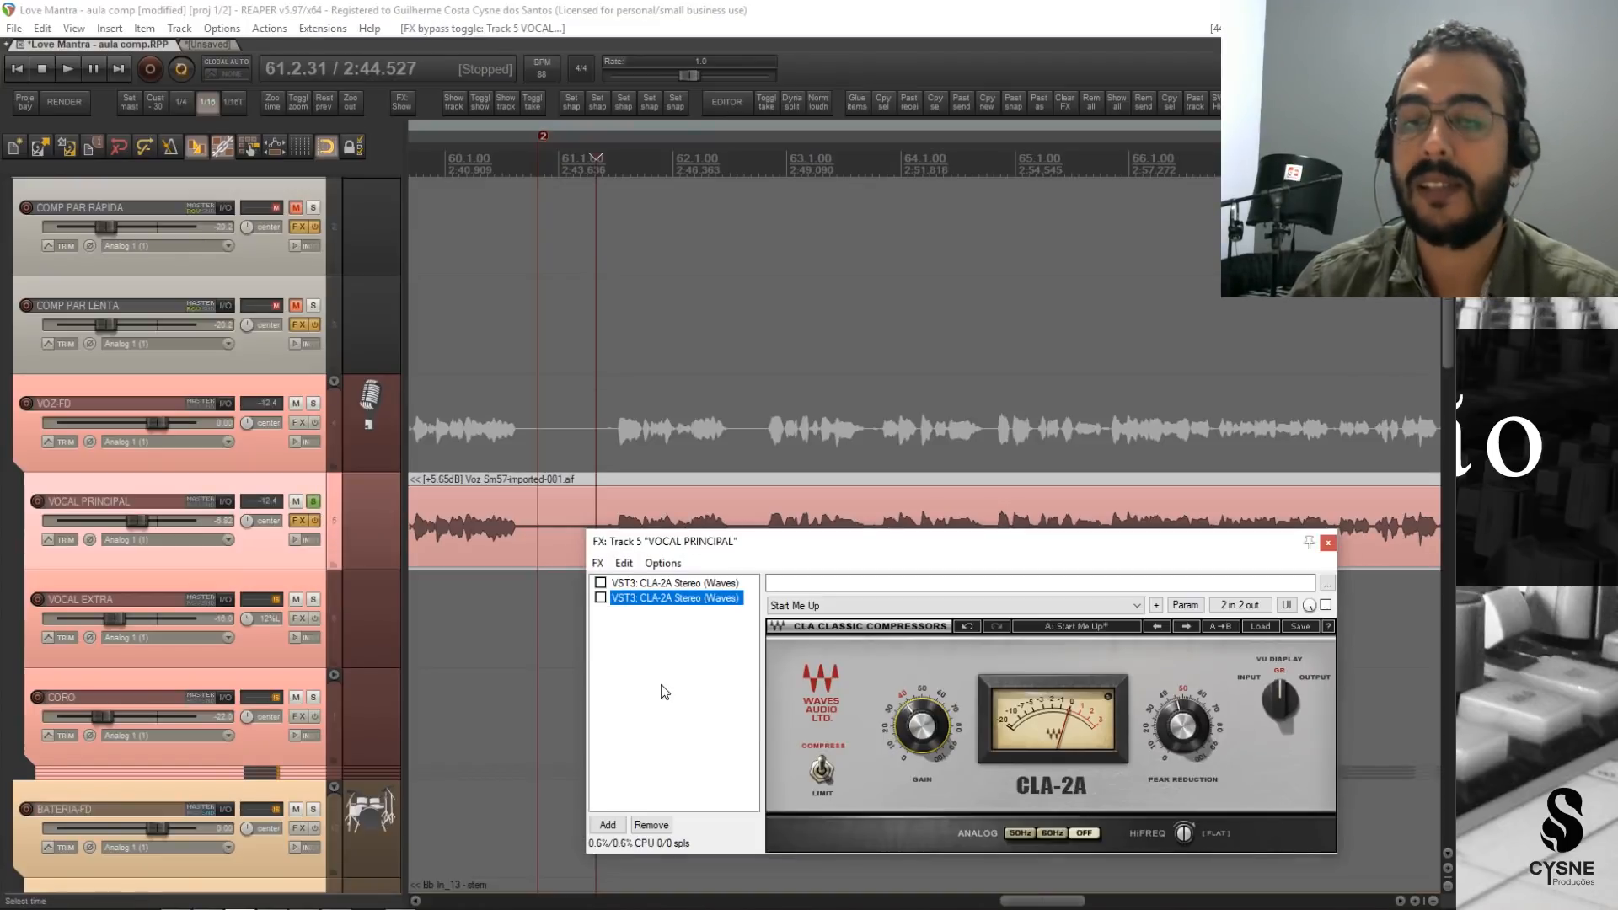
pyautogui.press('space')
pyautogui.moveTo(965, 556); pyautogui.dragTo(923, 601)
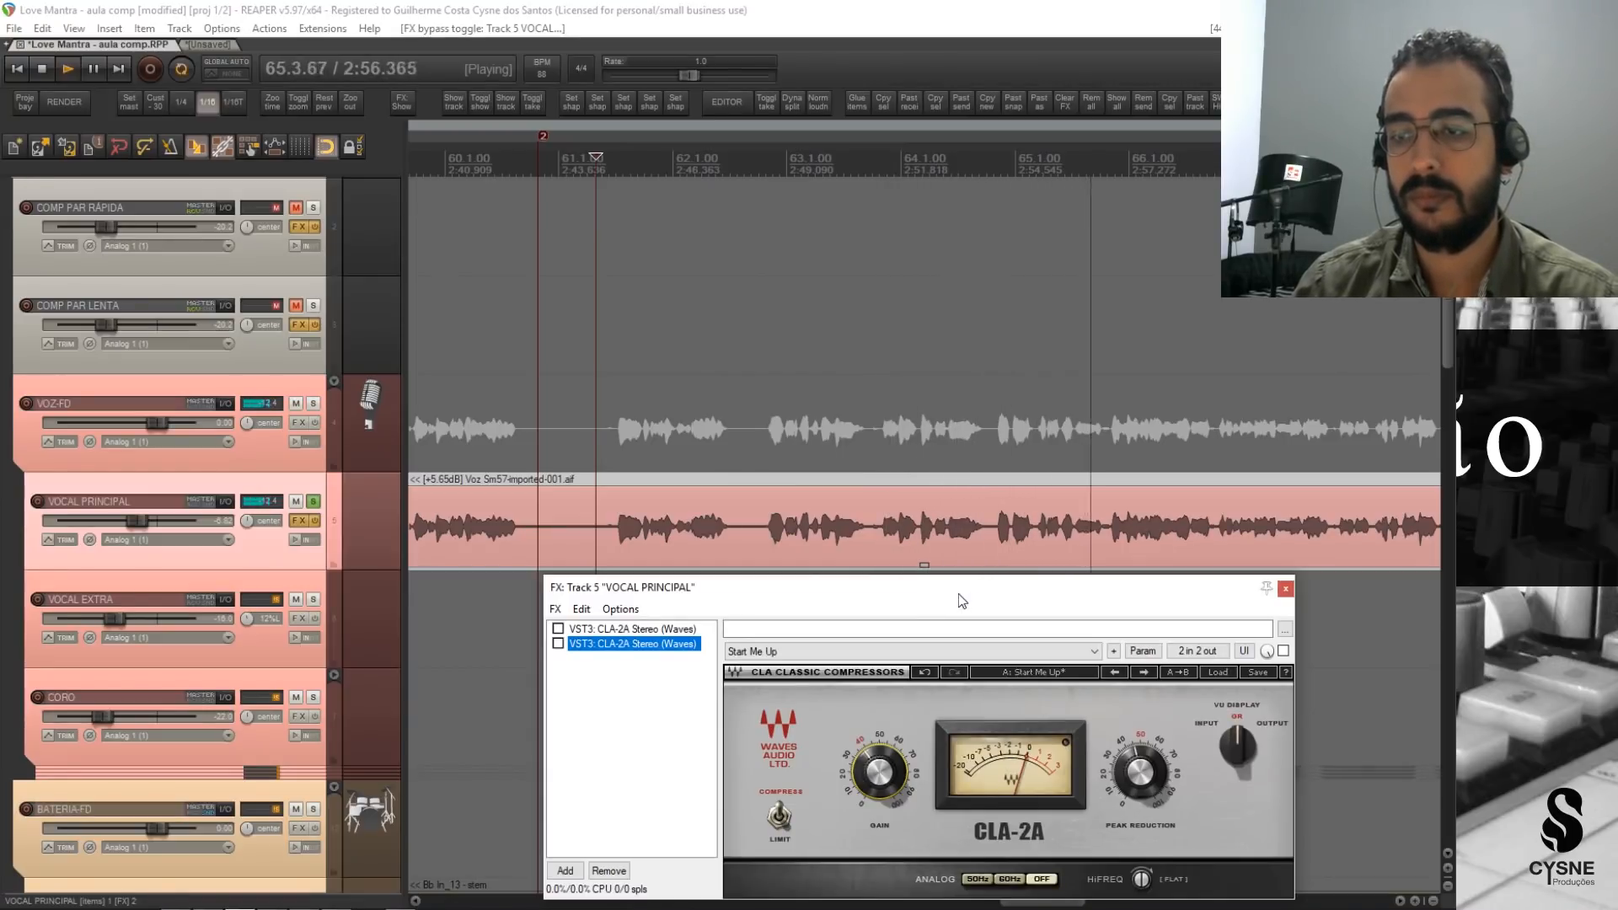
# Play the uncompressed vocal from late in bar 64 to hear its dynamics, and stop playback.
pyautogui.press('space')
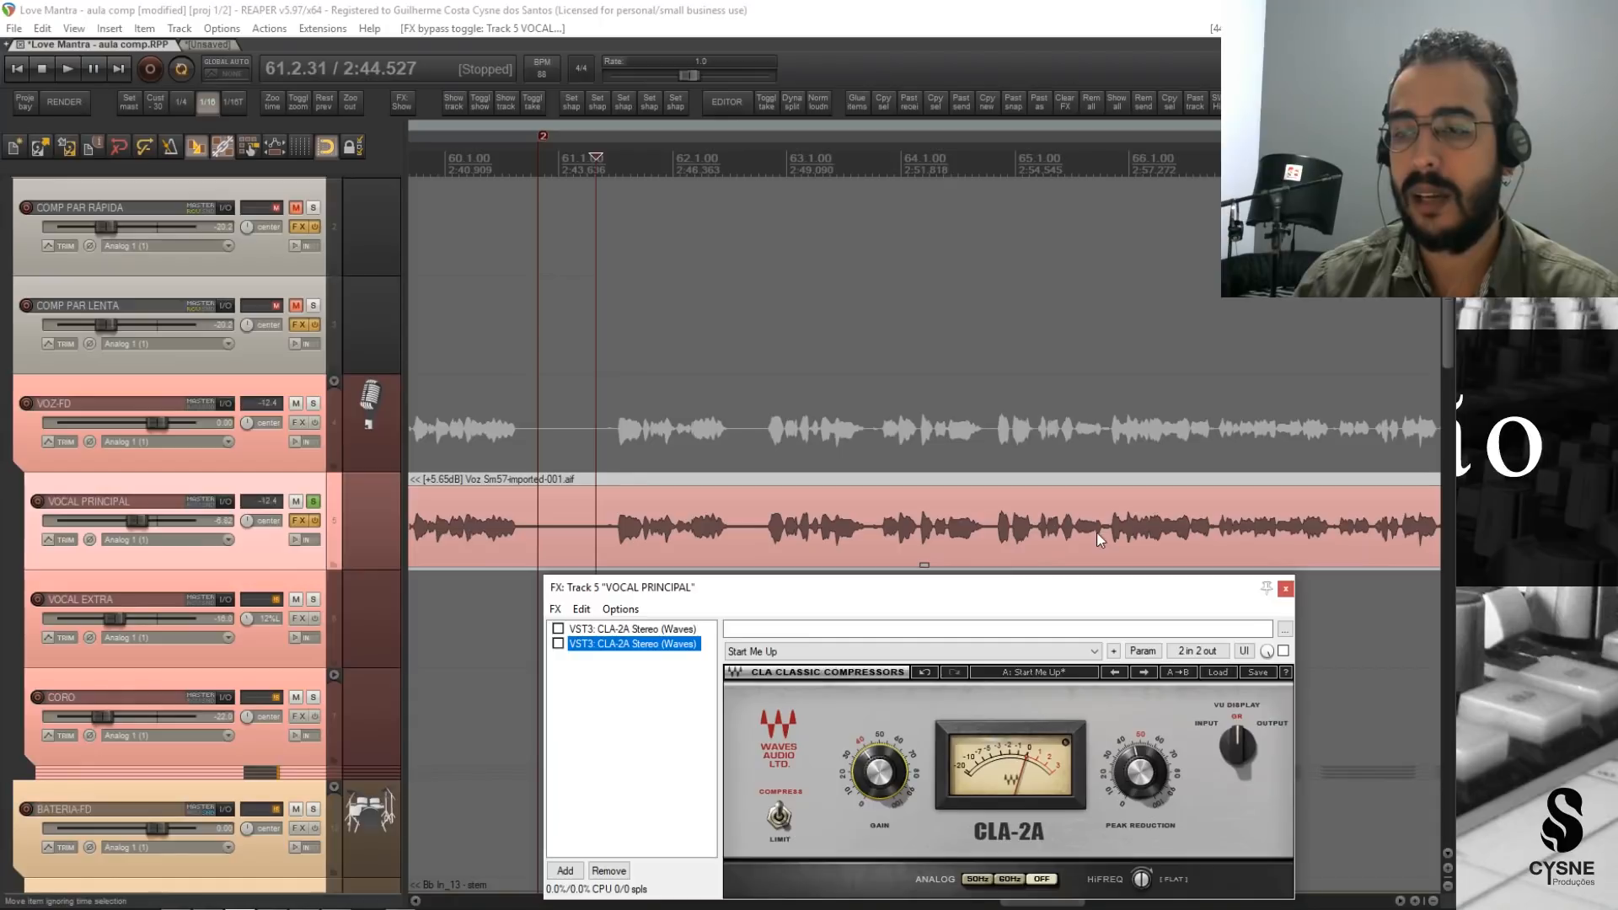
pyautogui.click(985, 163)
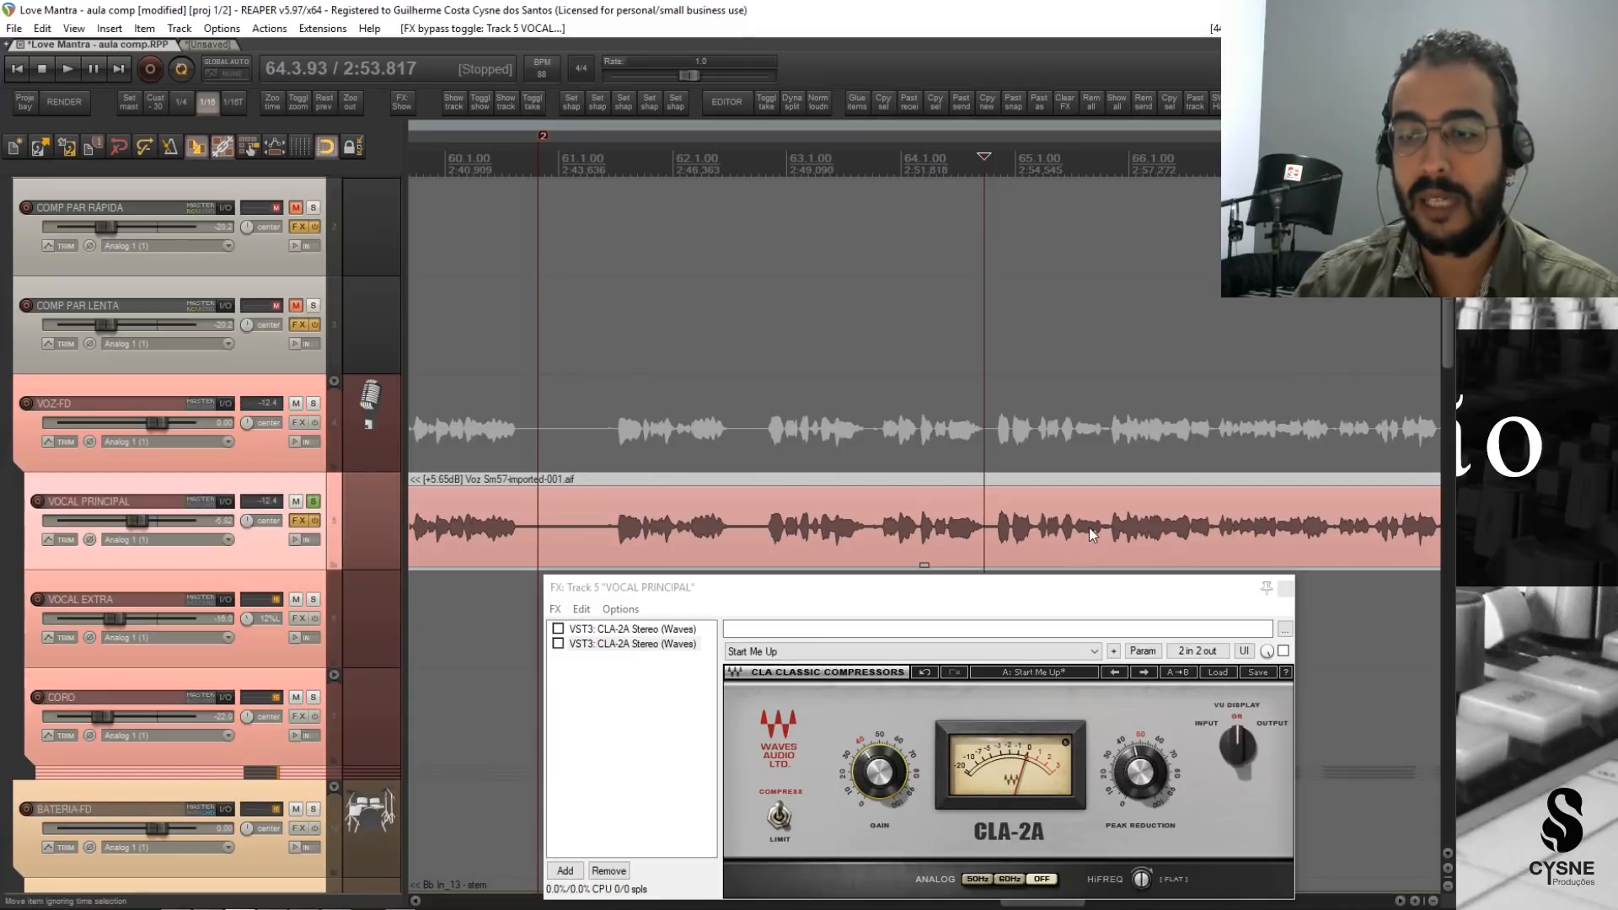
pyautogui.press('space')
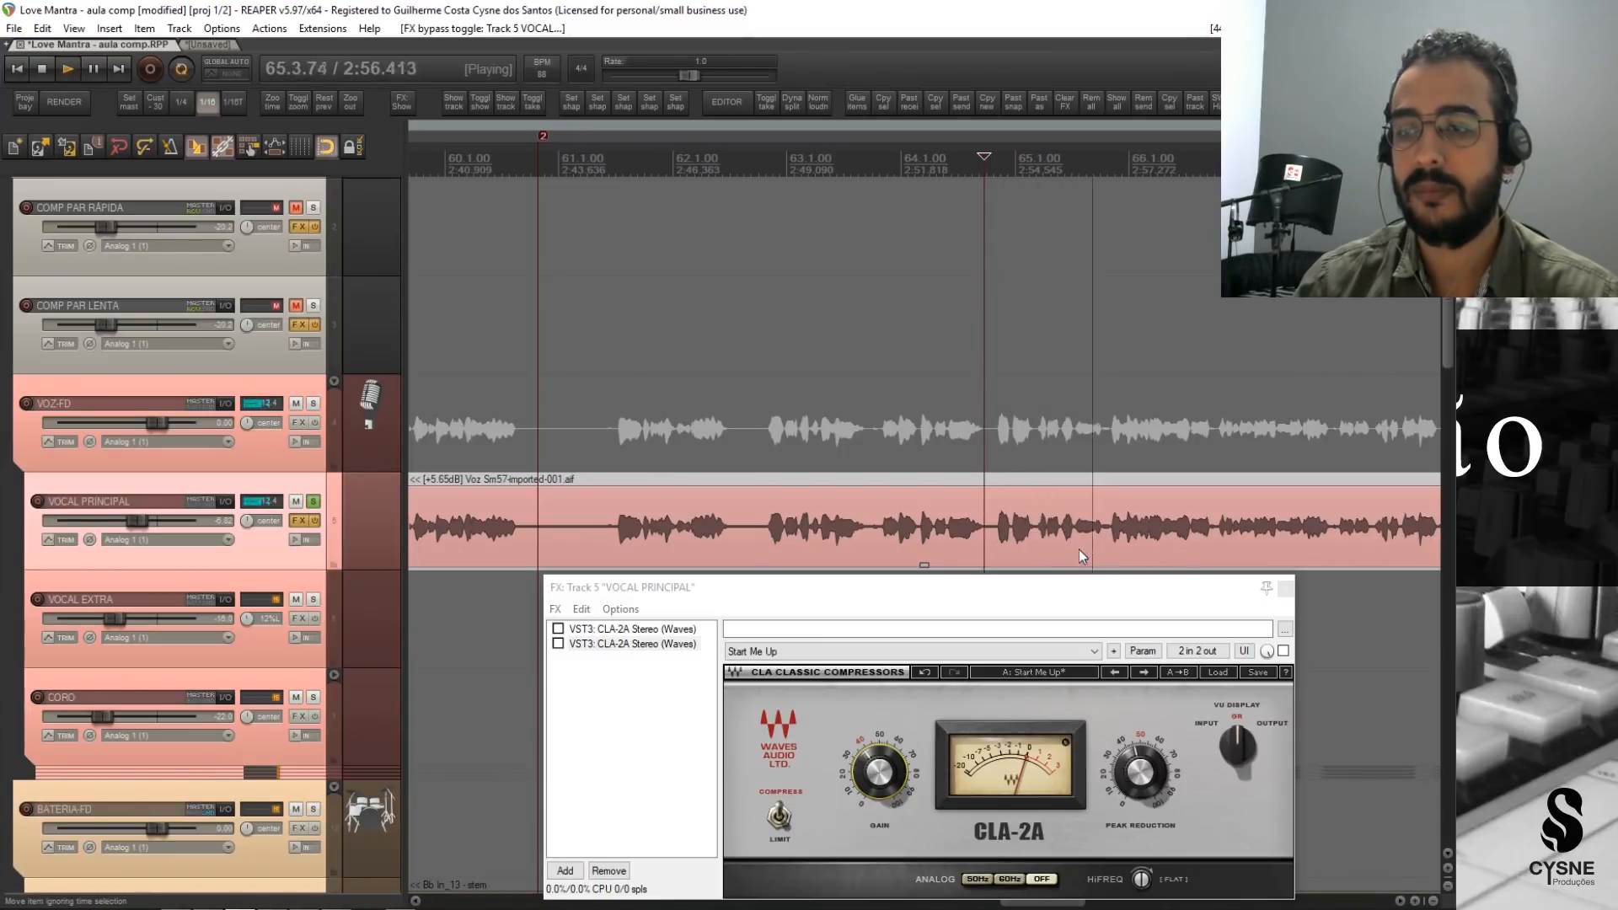
pyautogui.press('space')
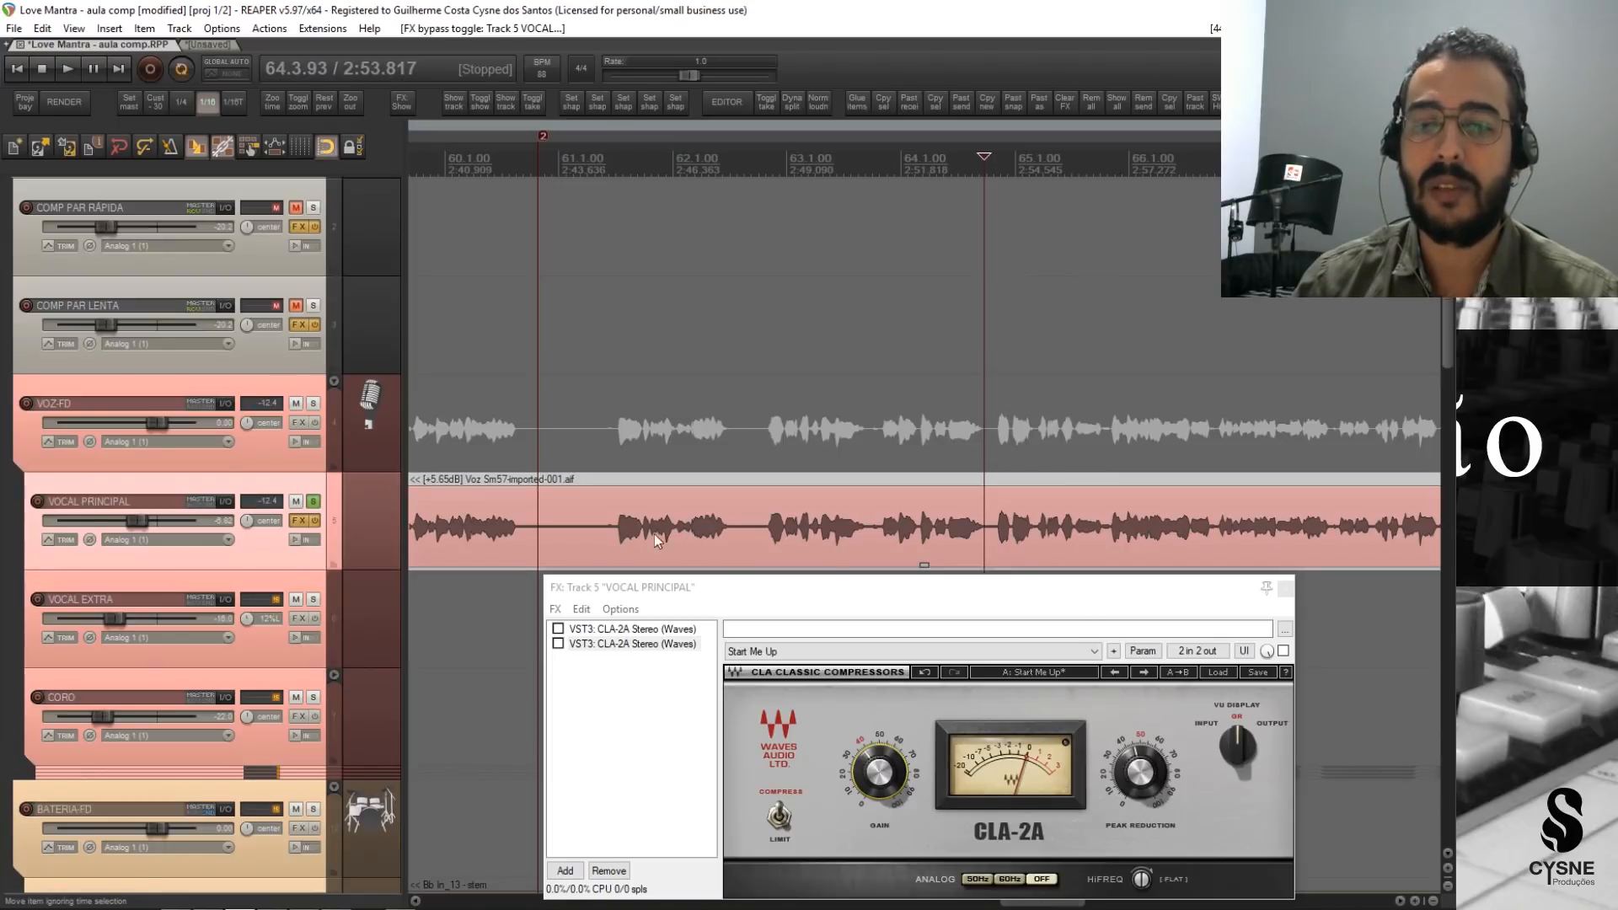
# Replay the opening phrase of bar 61 several times with both CLA-2A instances bypassed, comparing its loud and quiet syllables.
pyautogui.click(600, 160)
pyautogui.press('space')
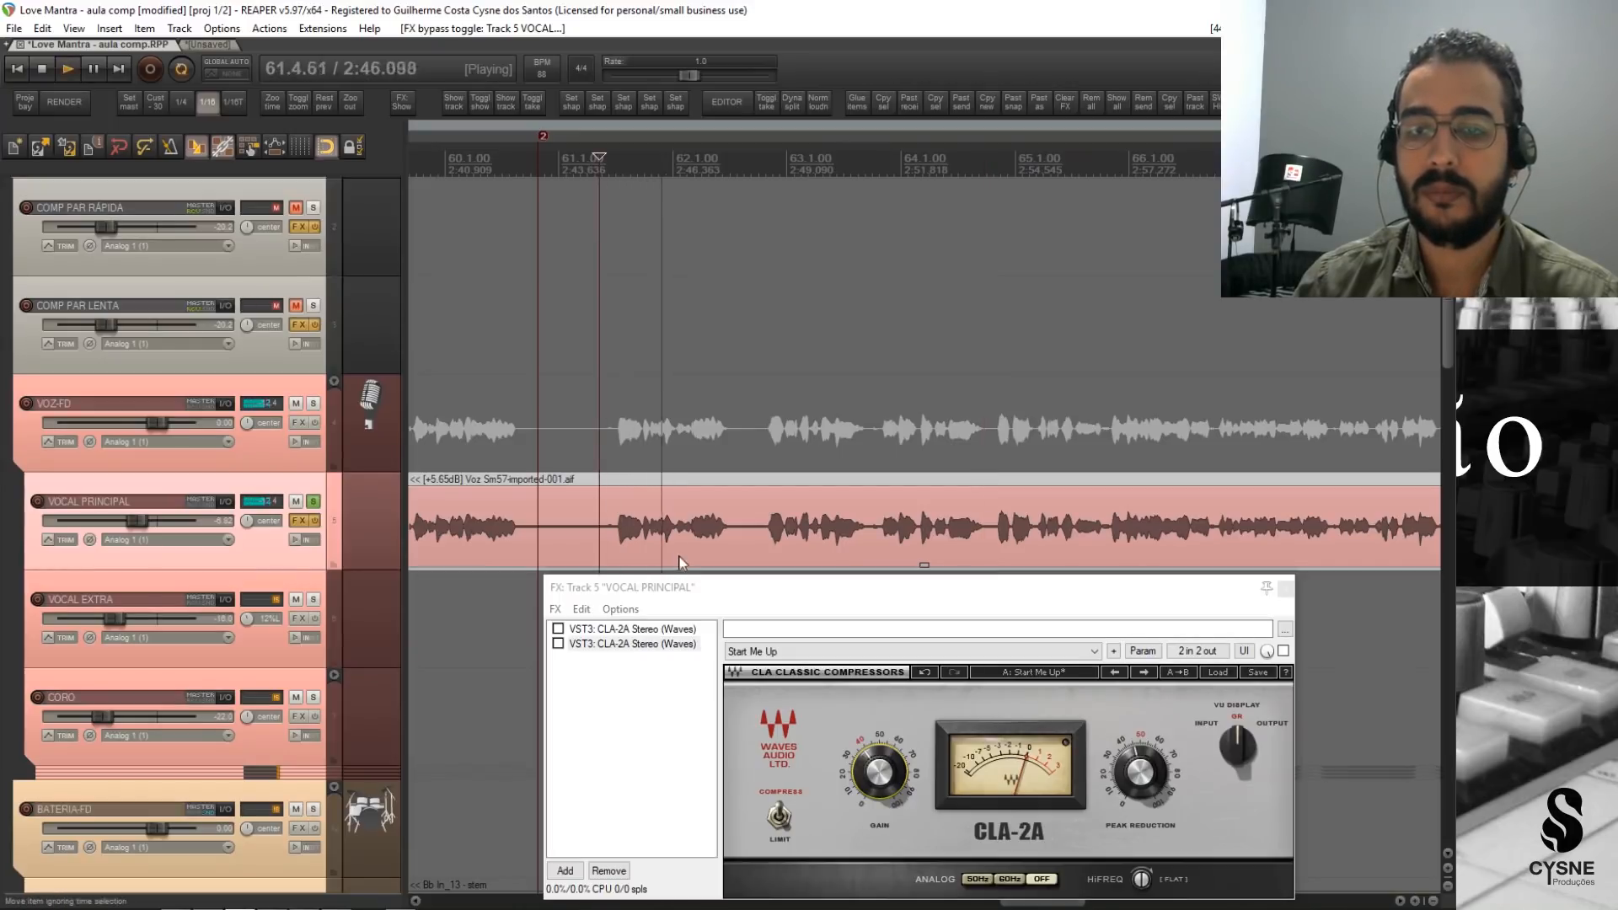
pyautogui.press('space')
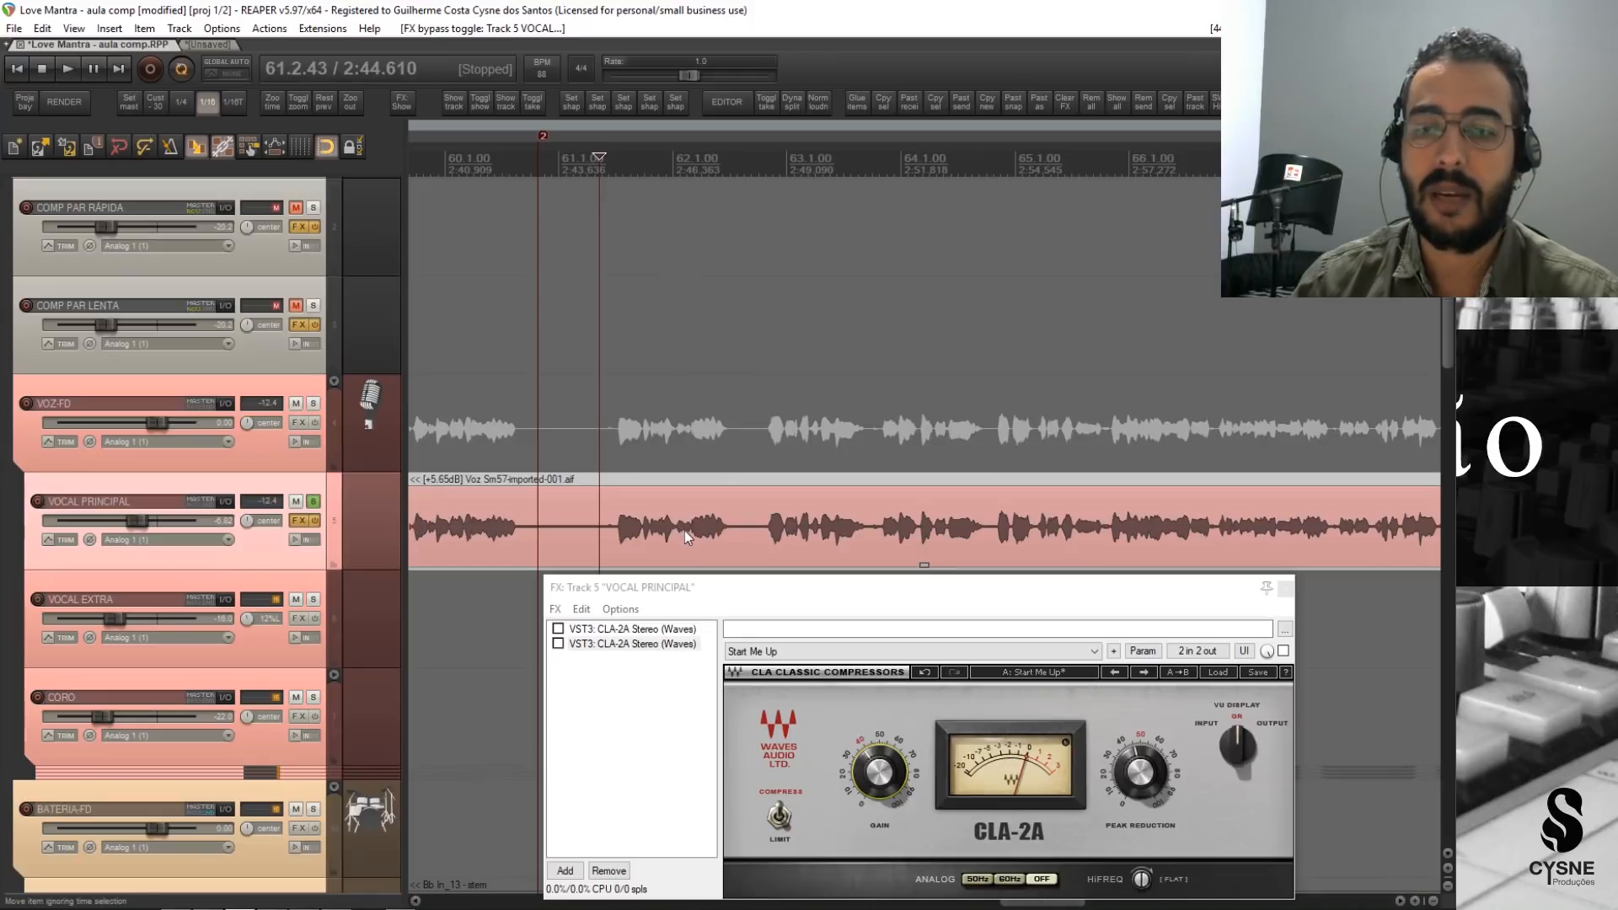
pyautogui.press('space')
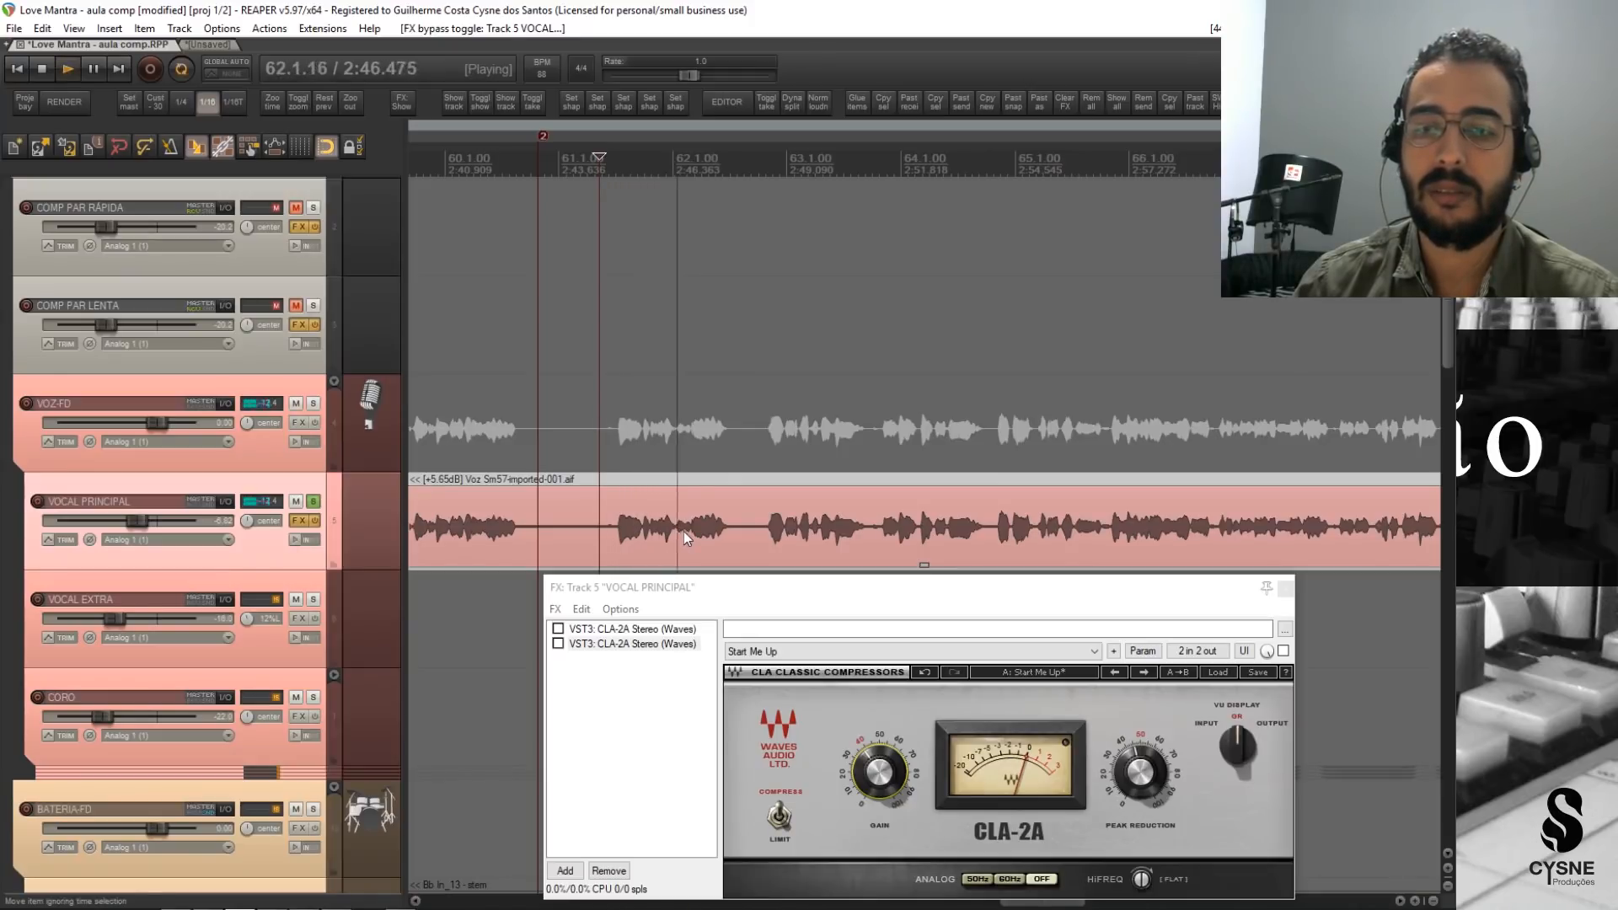
pyautogui.press('space')
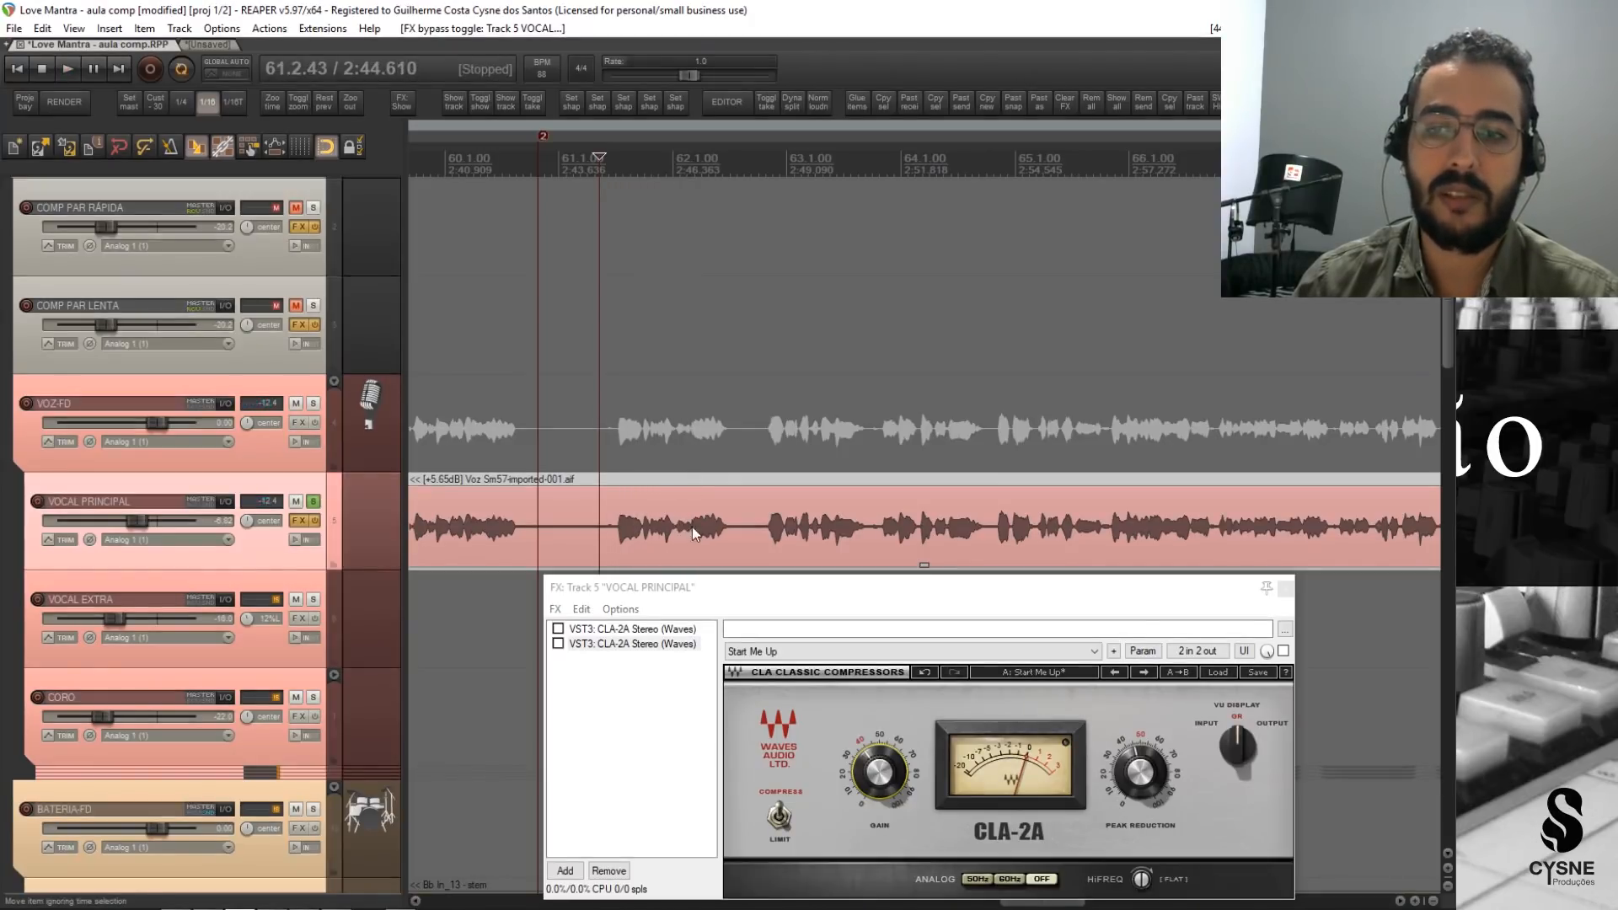
pyautogui.press('space')
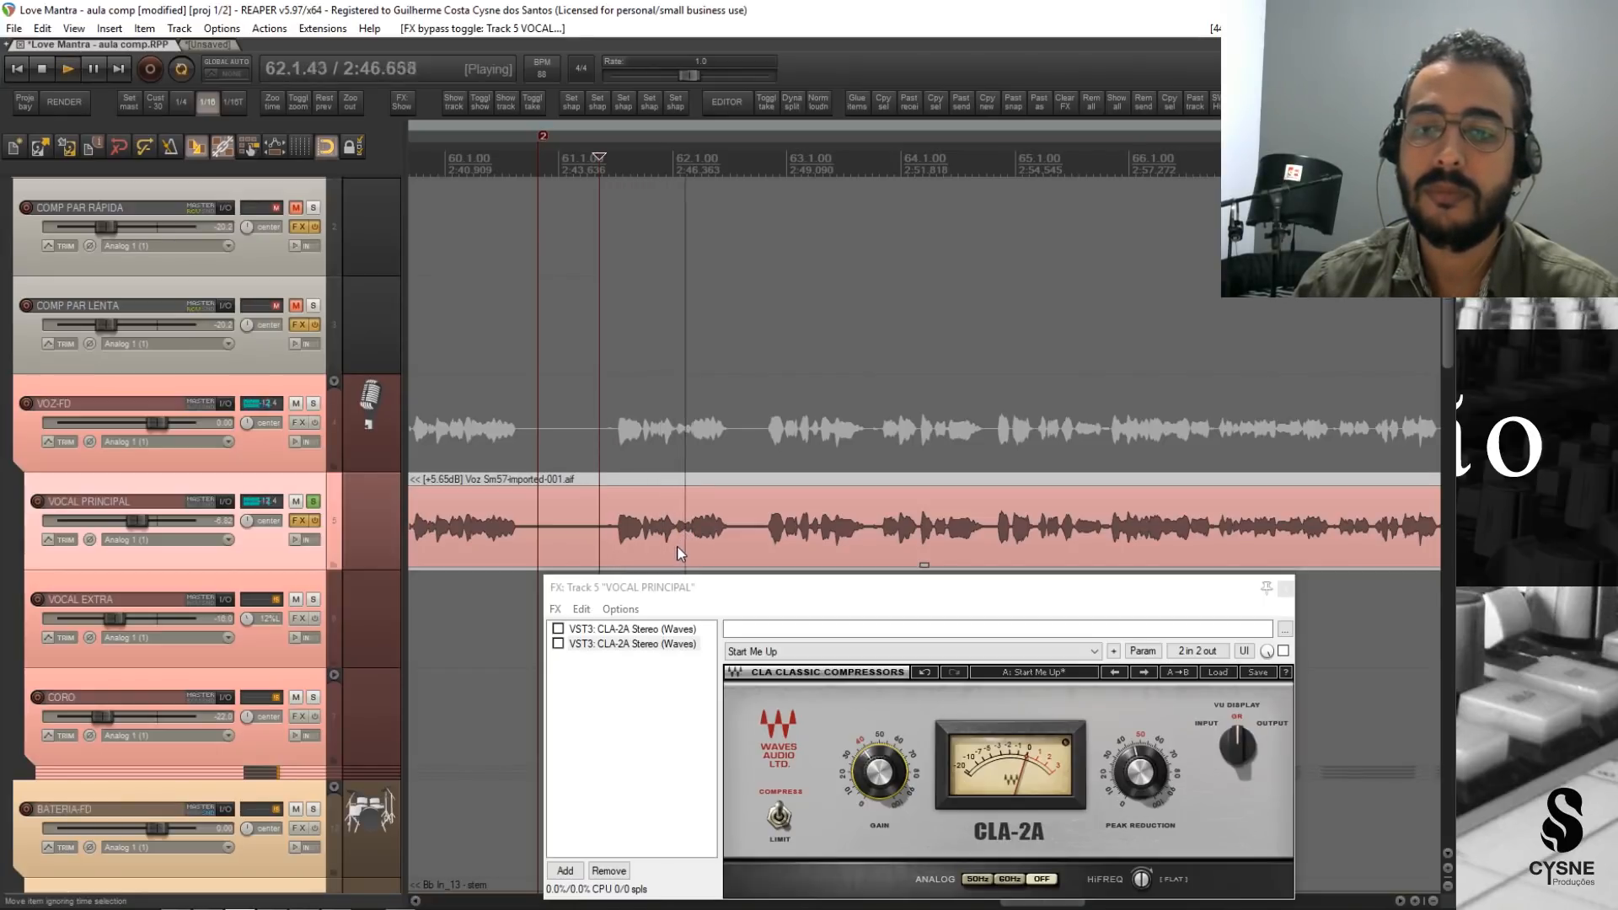
pyautogui.press('space')
# Enable the second CLA-2A on VOCAL PRINCIPAL and set its Peak Reduction to about 50 while playing from bar 61.
pyautogui.moveTo(762, 590); pyautogui.dragTo(766, 580)
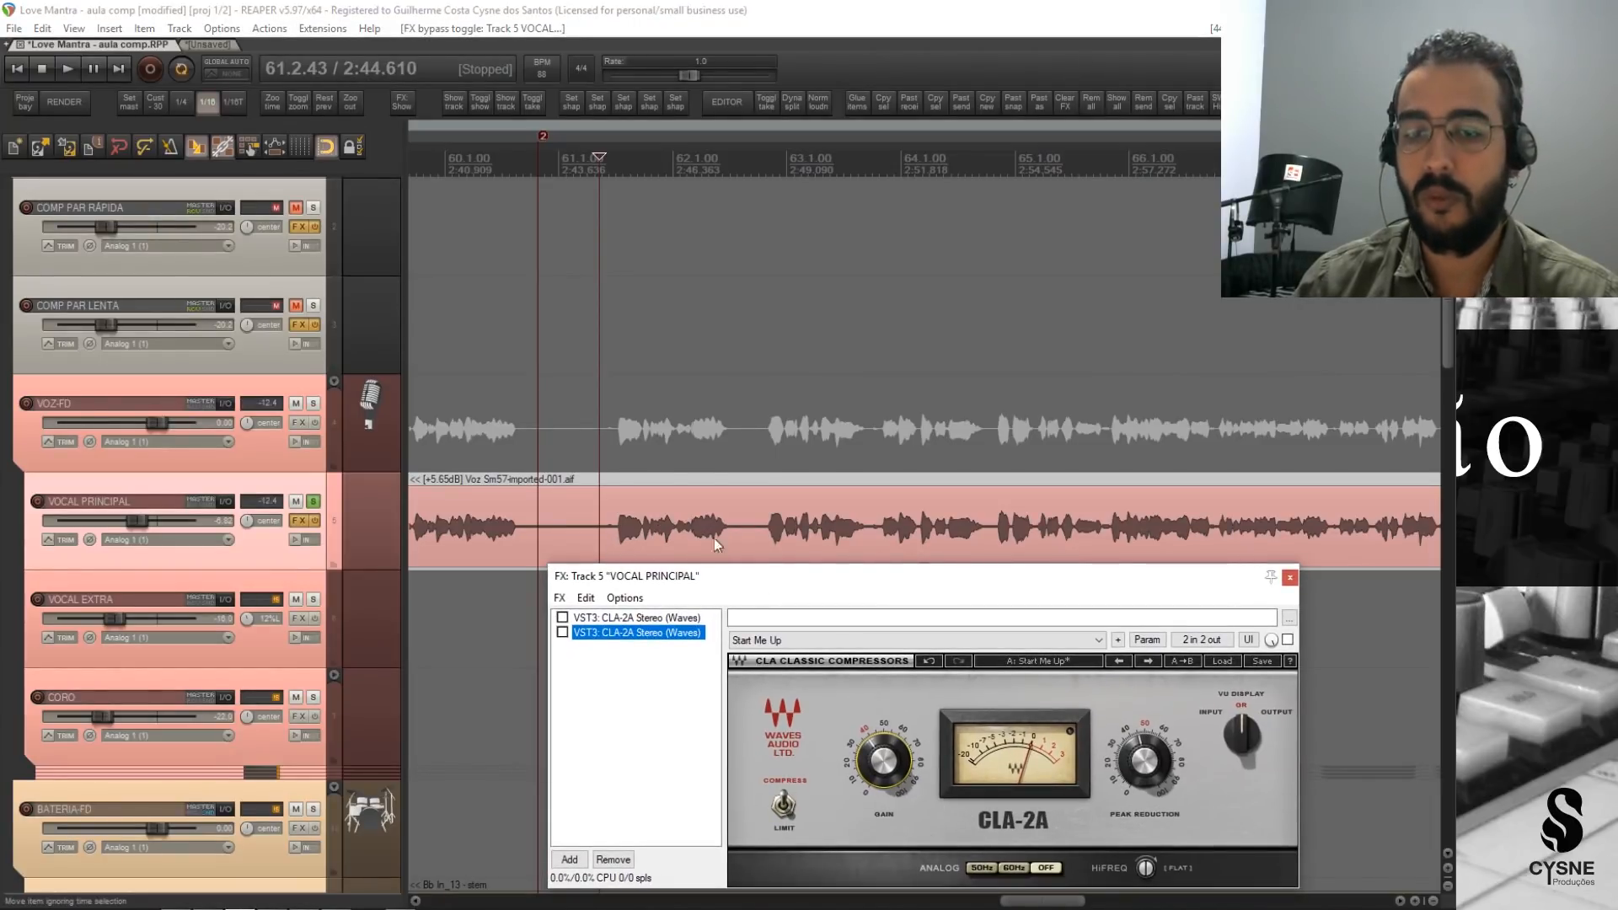
pyautogui.click(562, 633)
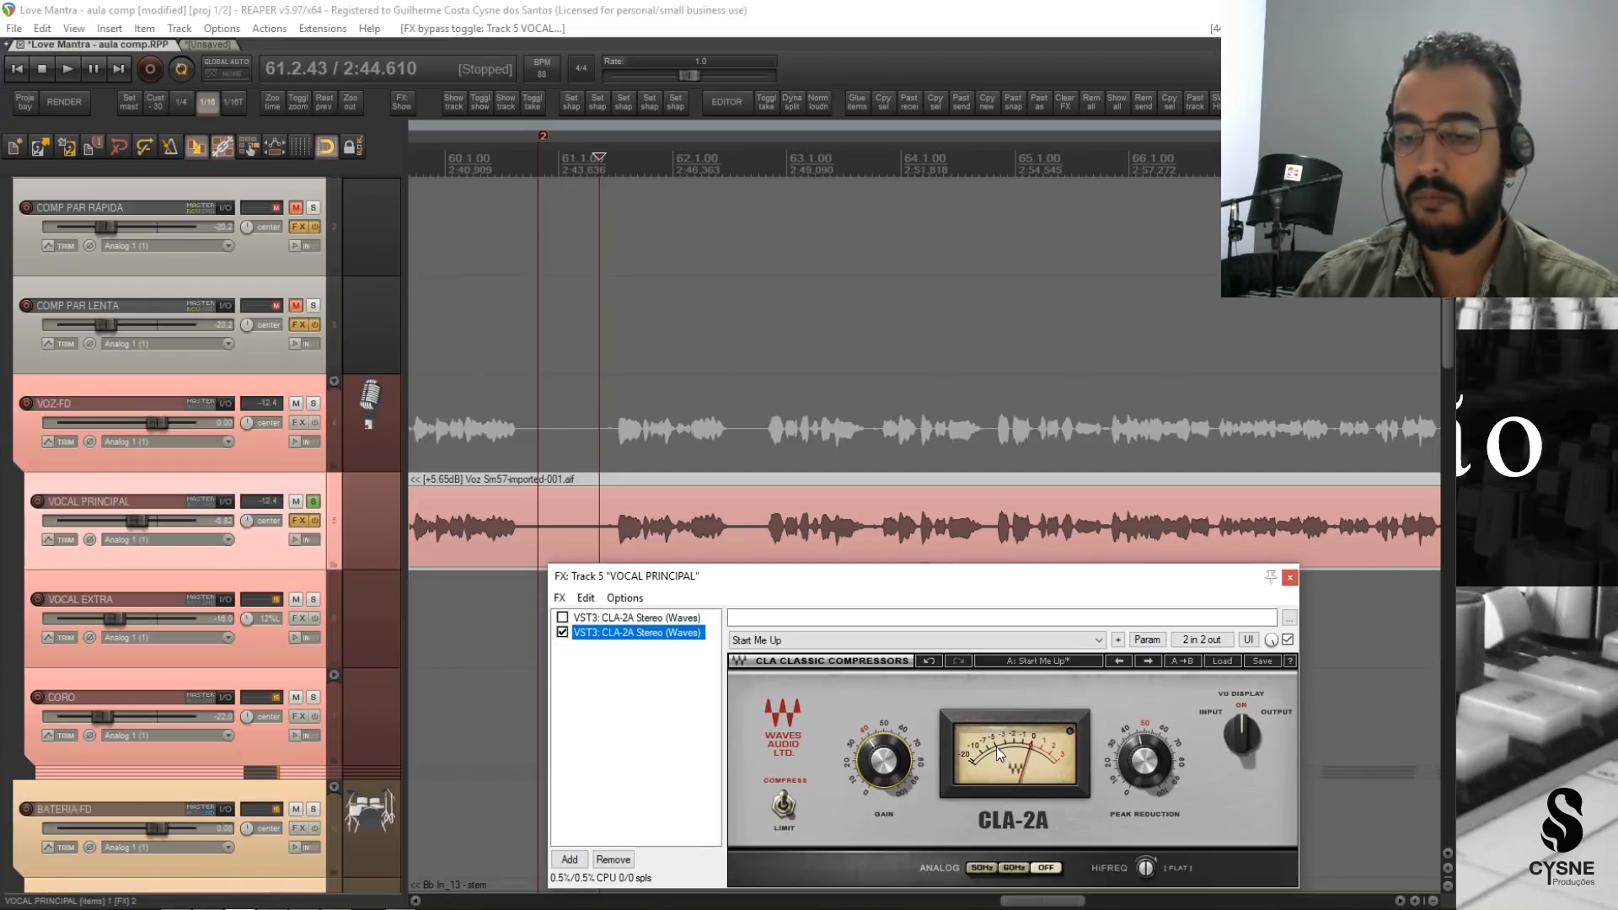
pyautogui.press('space')
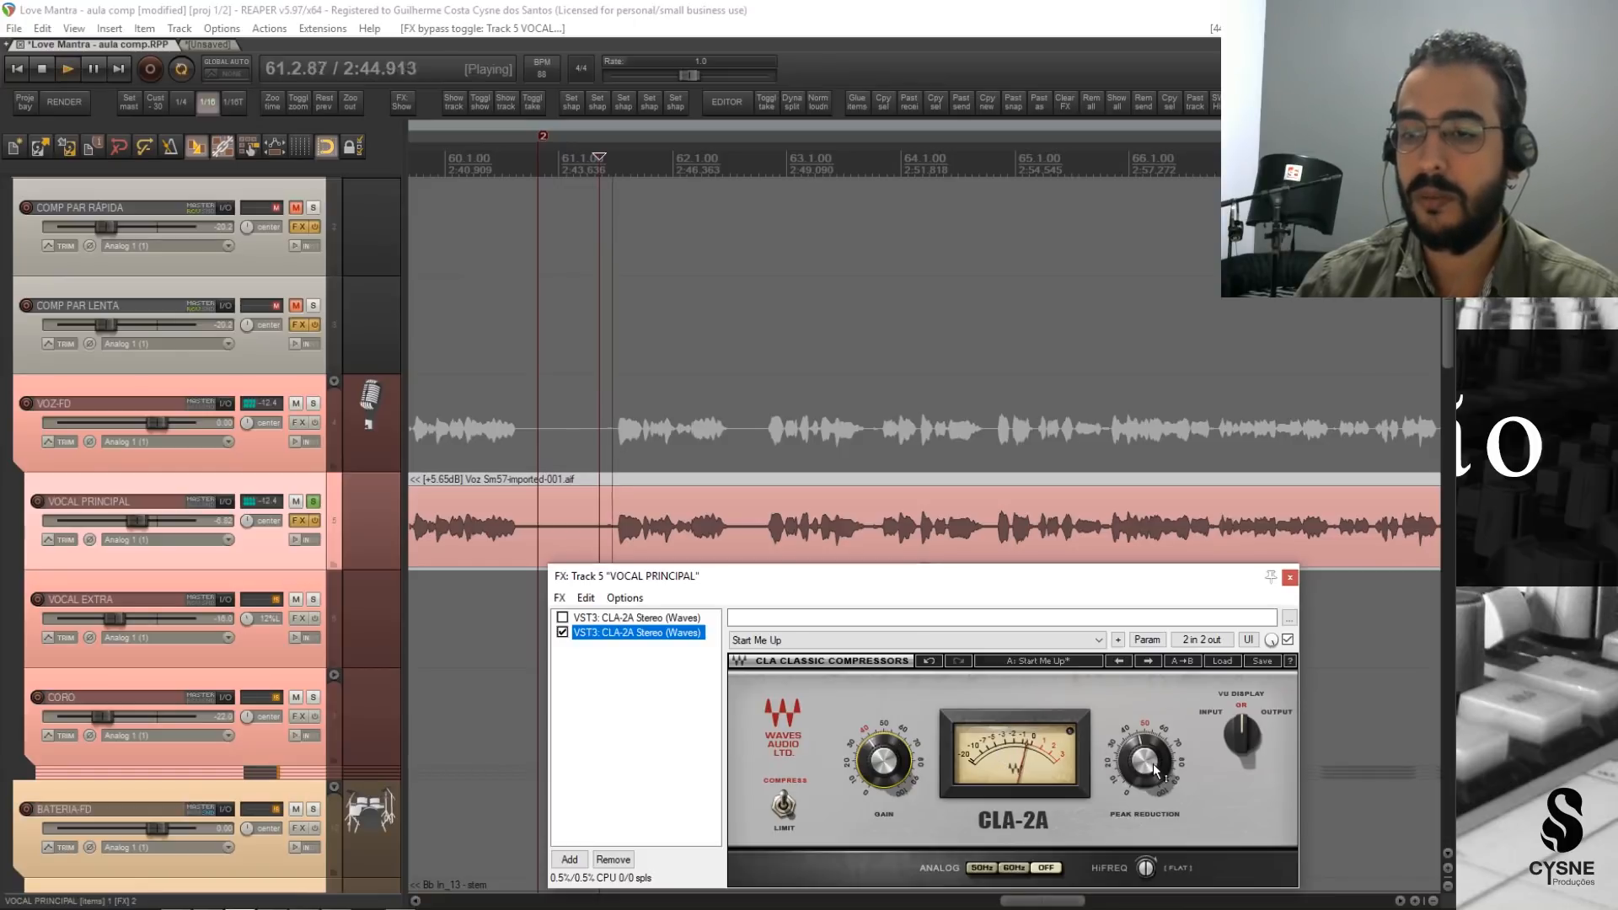
pyautogui.moveTo(1158, 777); pyautogui.dragTo(1158, 770)
pyautogui.press('space')
pyautogui.press('space')
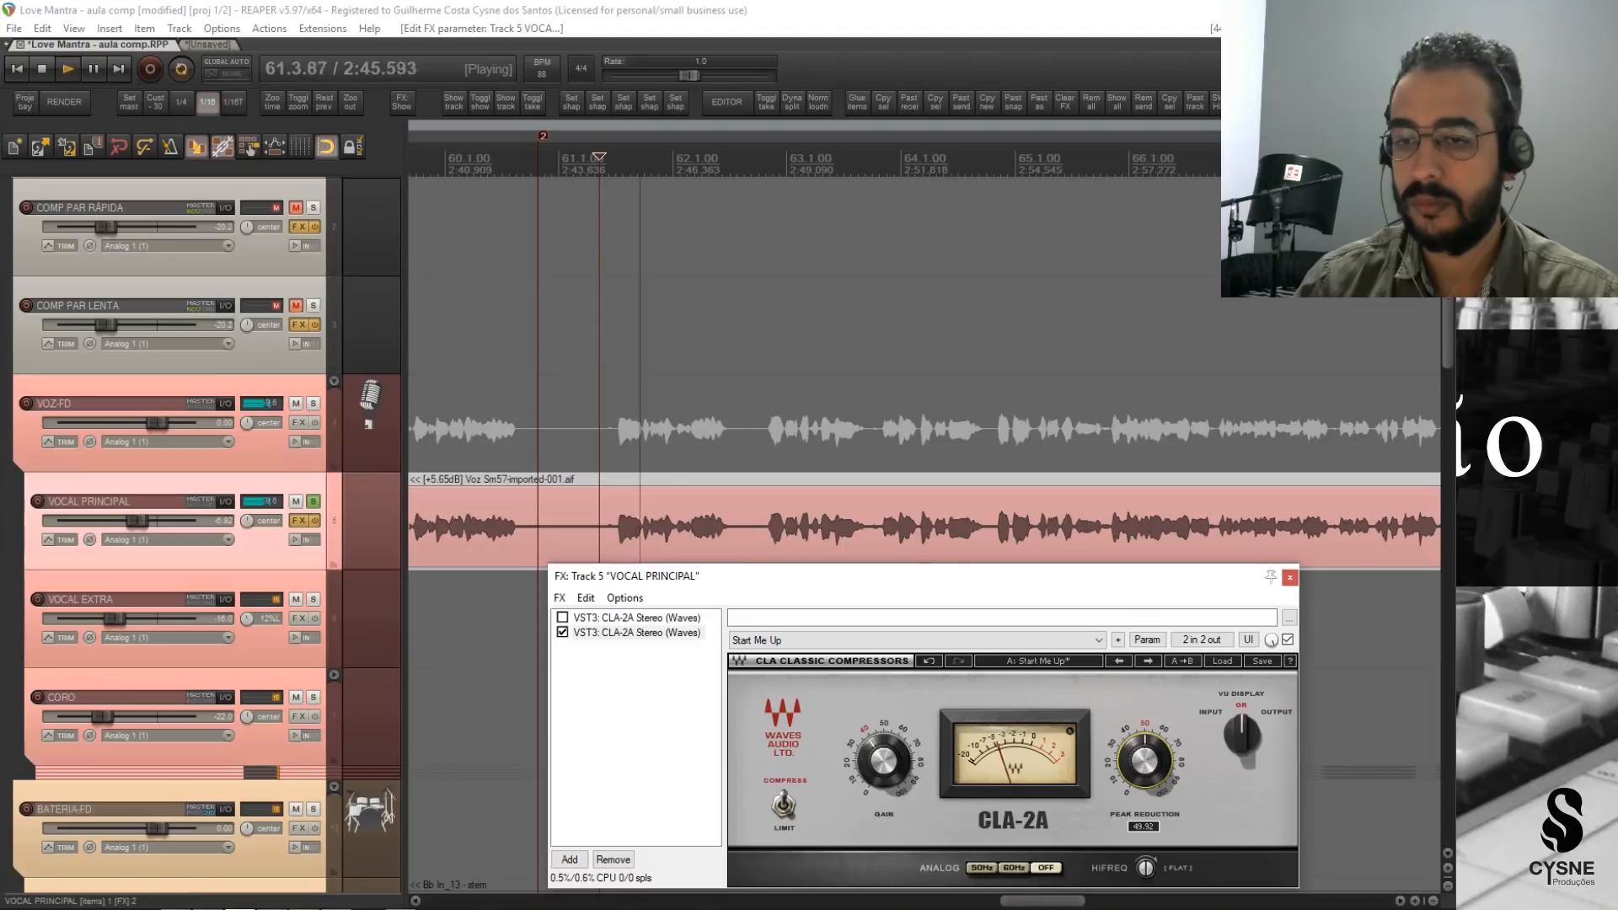
pyautogui.press('space')
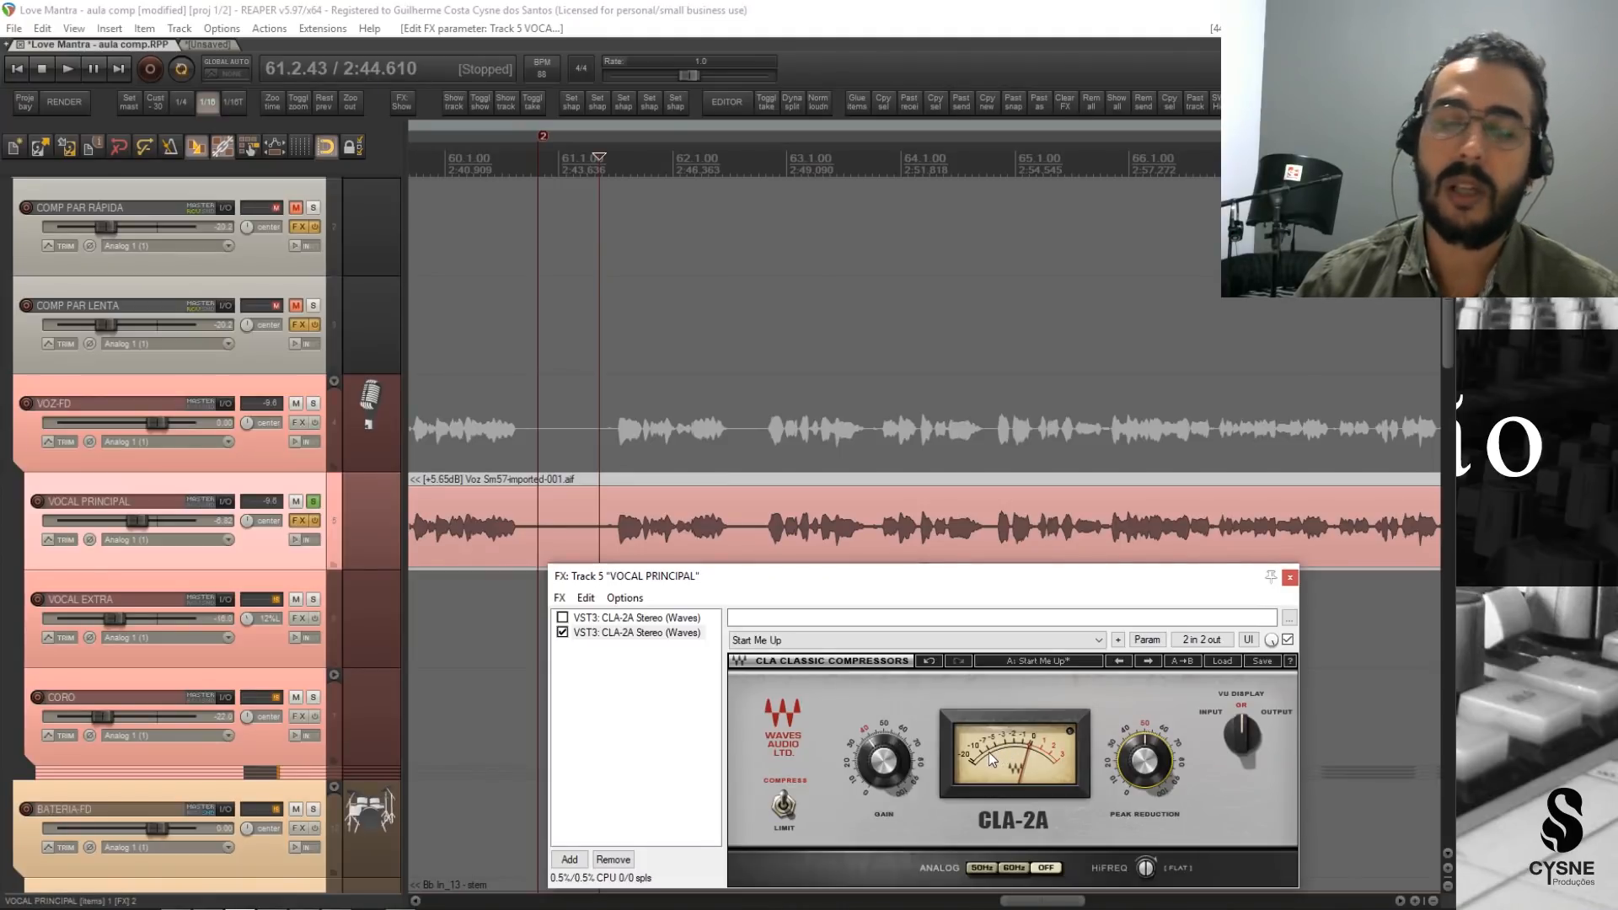
# Compare the bar 61 phrase with the second CLA-2A active and bypassed, leaving the compressor enabled.
pyautogui.press('space')
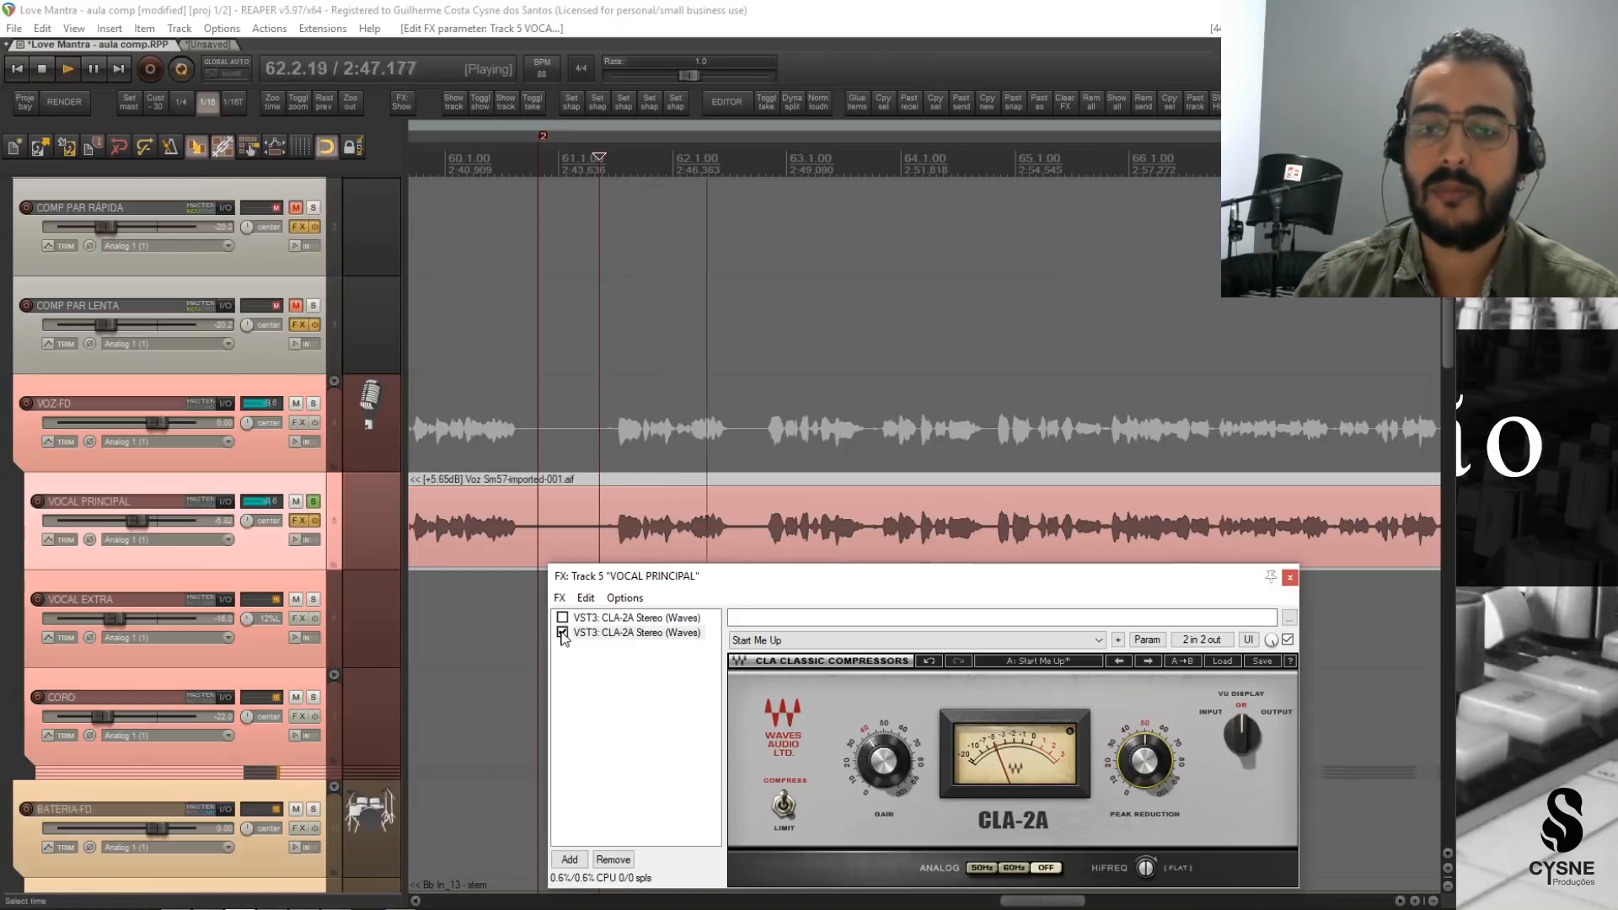
pyautogui.press('space')
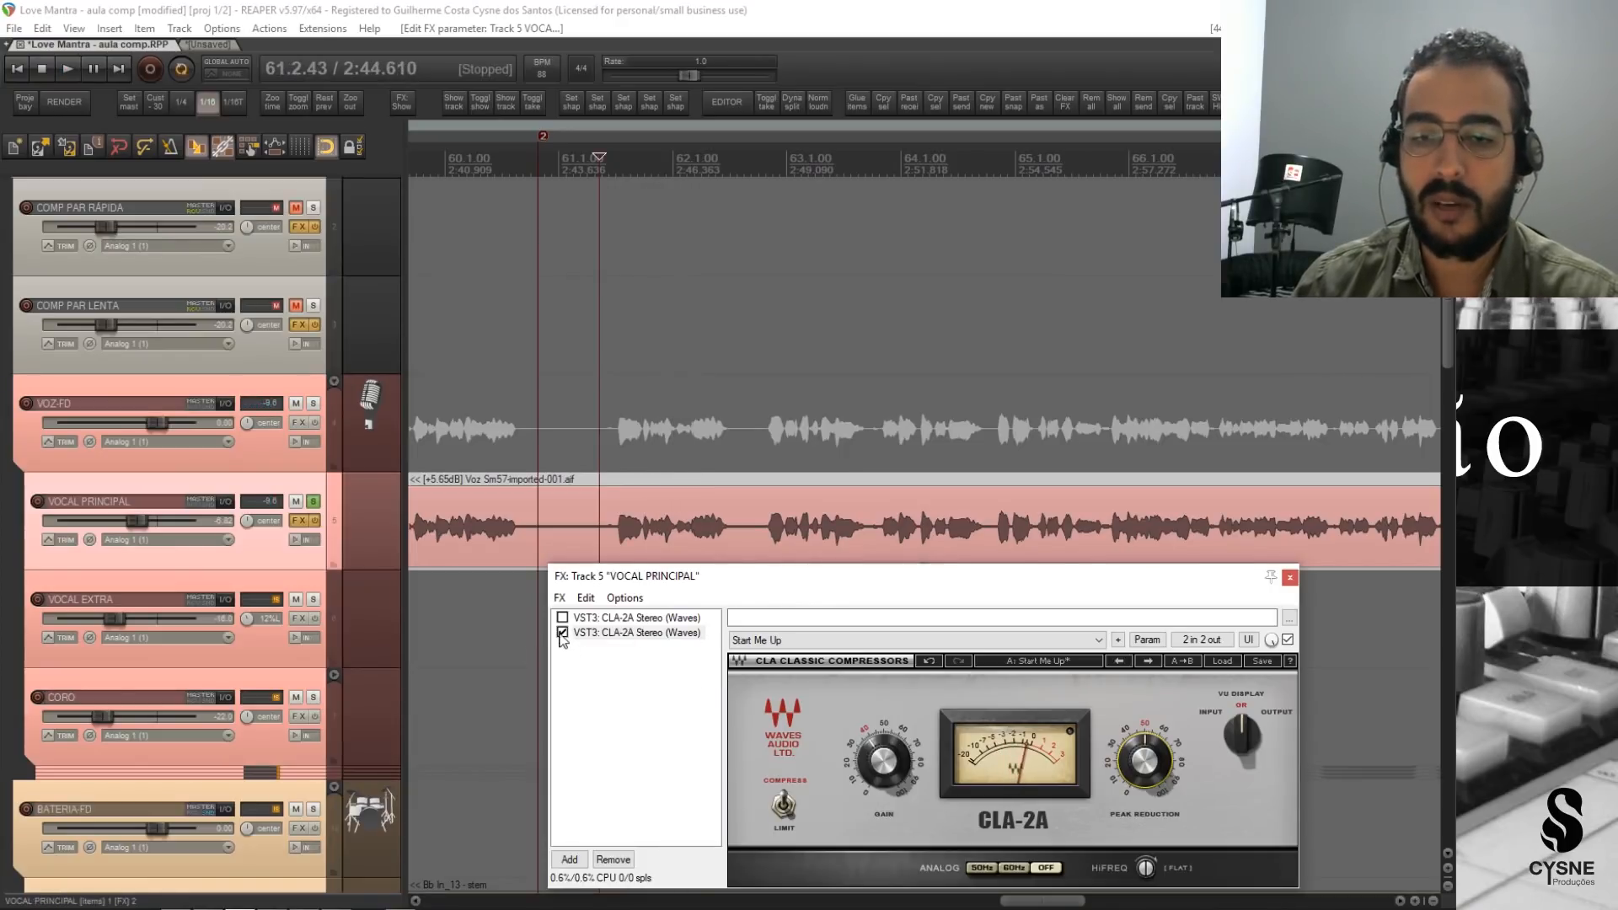
pyautogui.click(562, 633)
pyautogui.press('space')
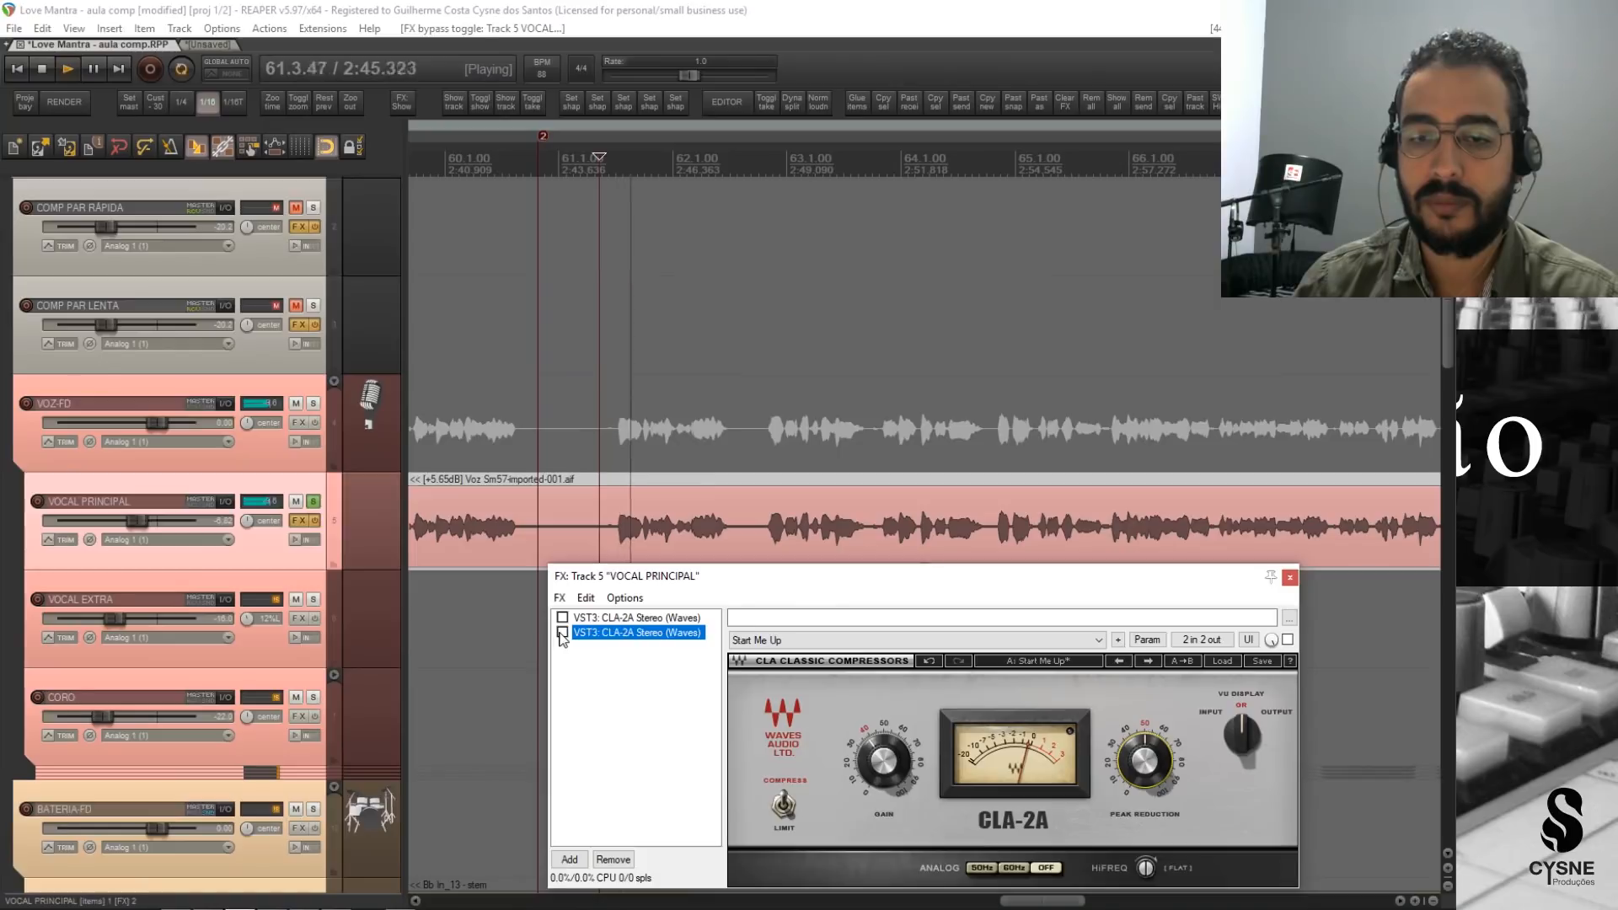
pyautogui.press('space')
pyautogui.press('space')
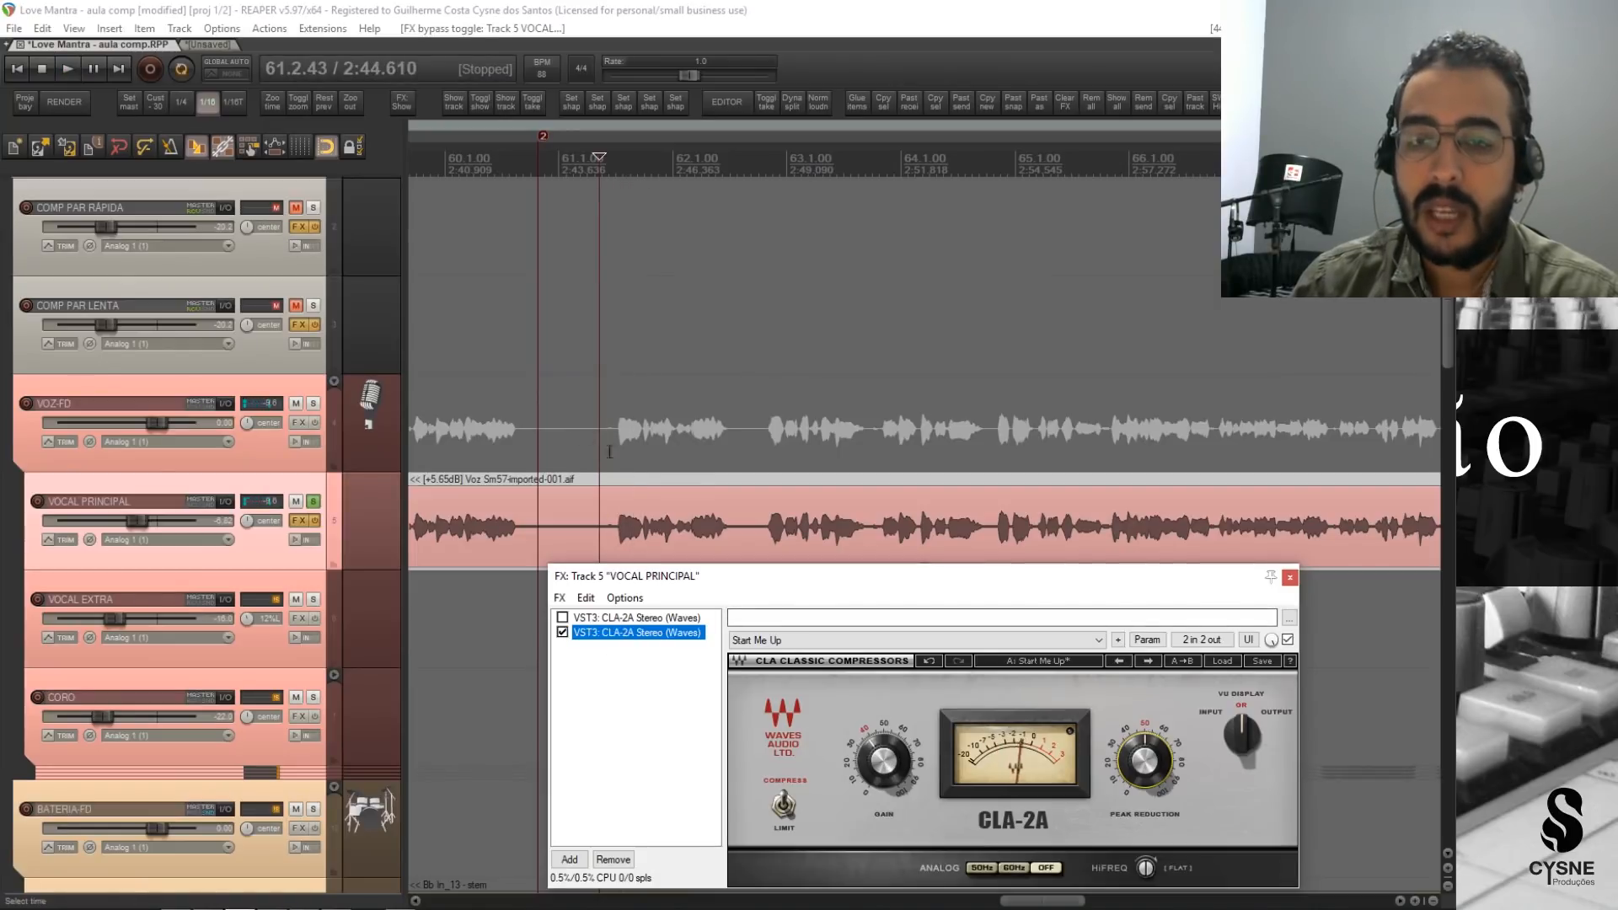
pyautogui.press('space')
# Make a time selection over the first vocal peak in bar 61 and compare track meter levels with the second CLA-2A bypassed and active.
pyautogui.moveTo(616, 478); pyautogui.dragTo(642, 479)
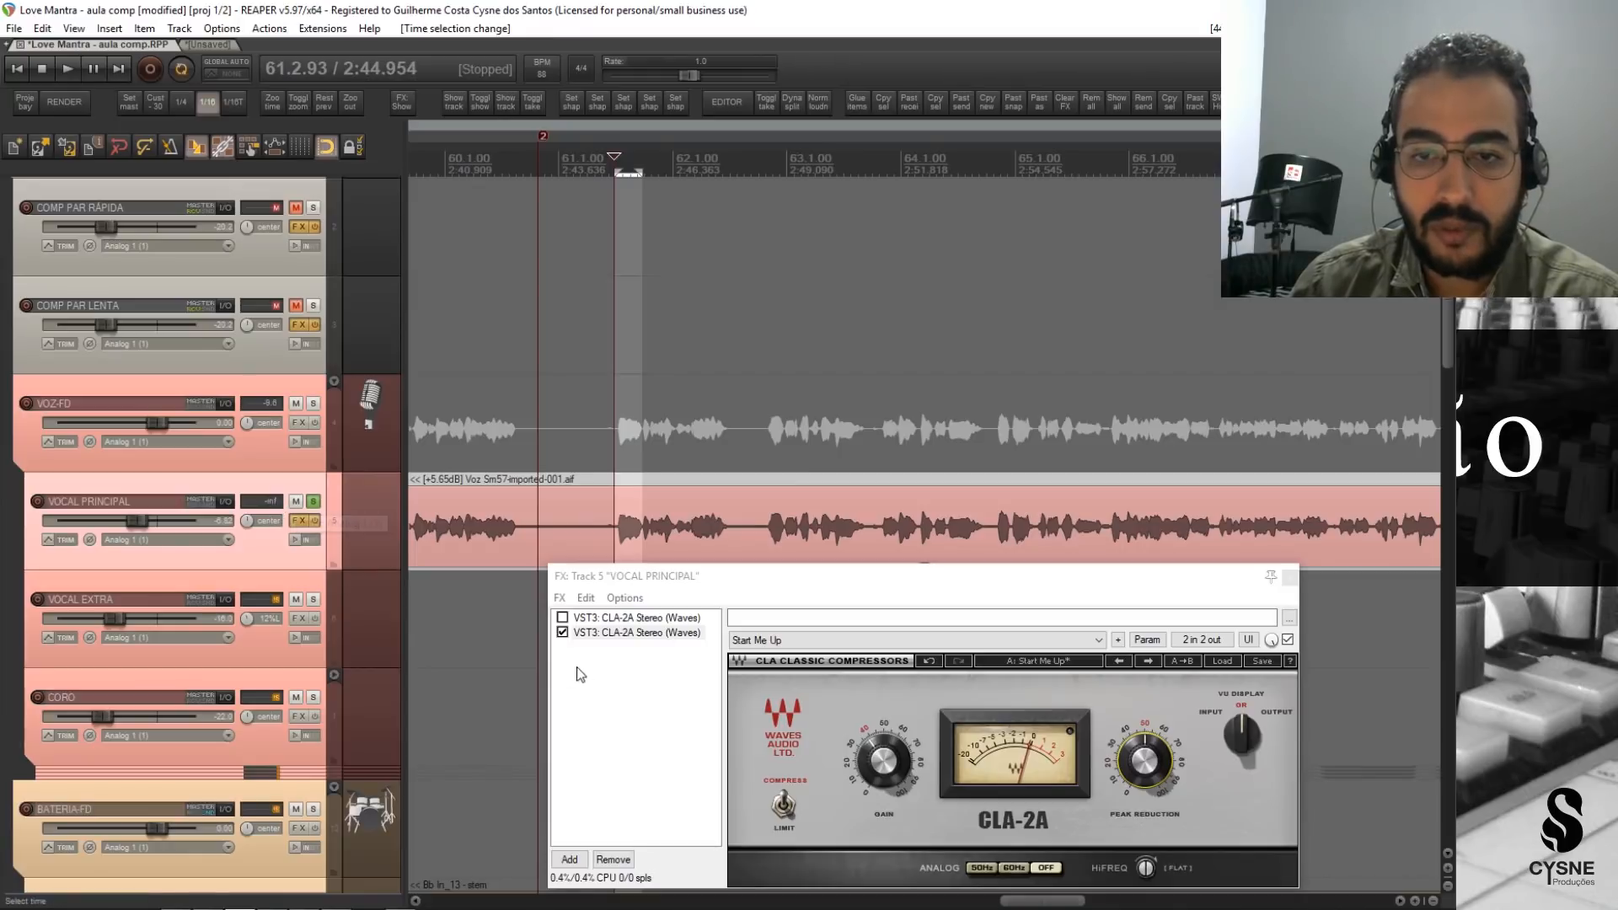
pyautogui.click(562, 633)
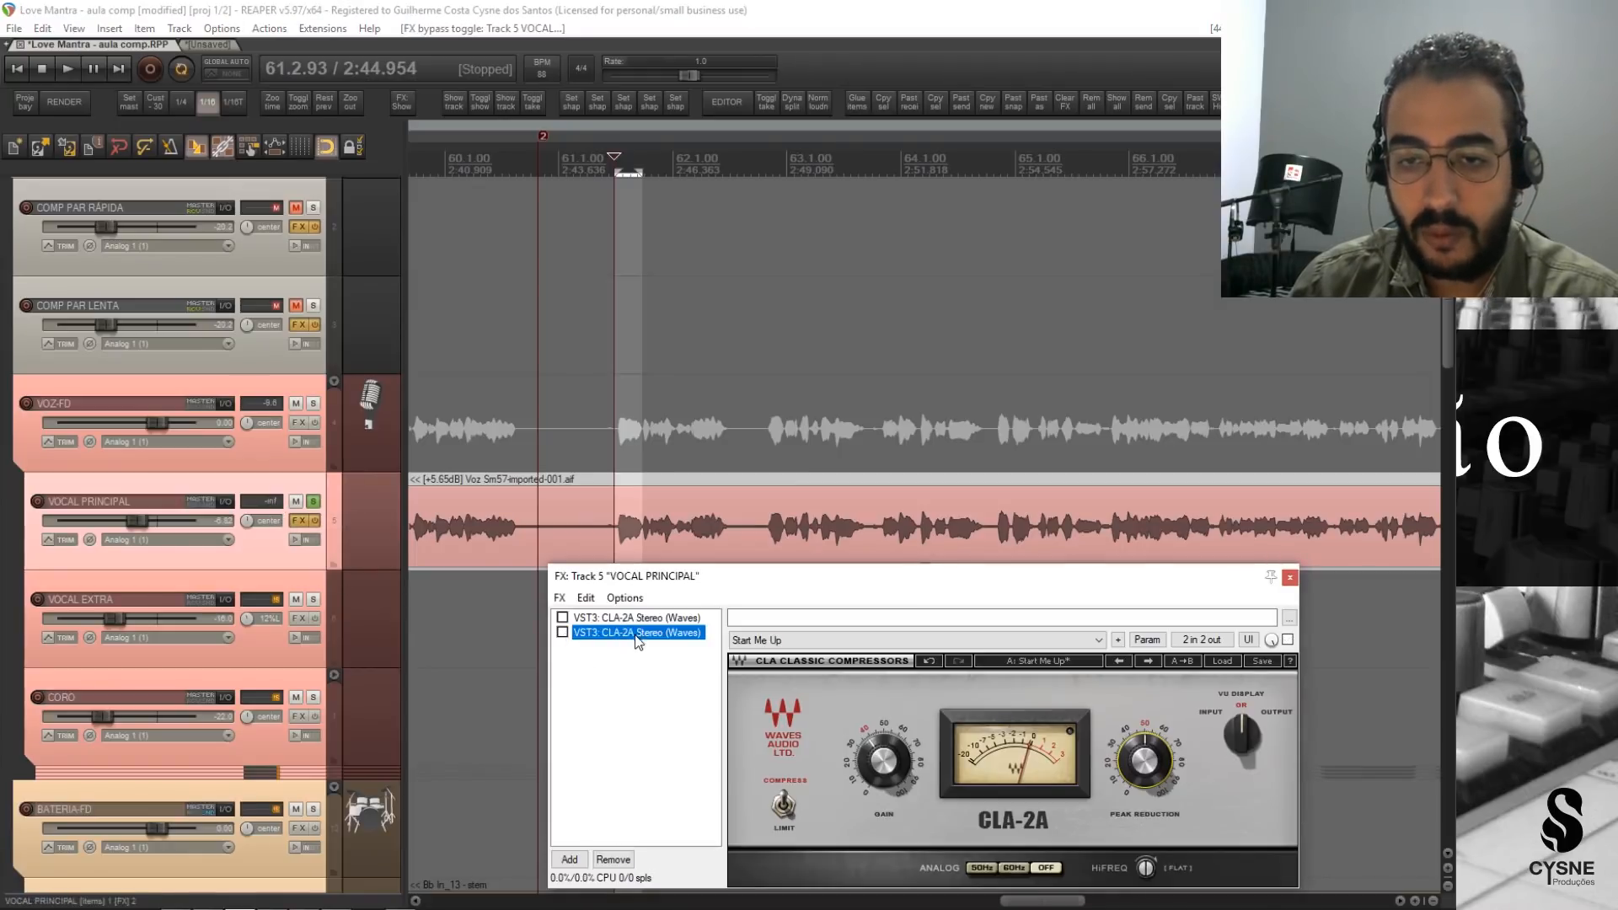
pyautogui.click(313, 503)
pyautogui.press('space')
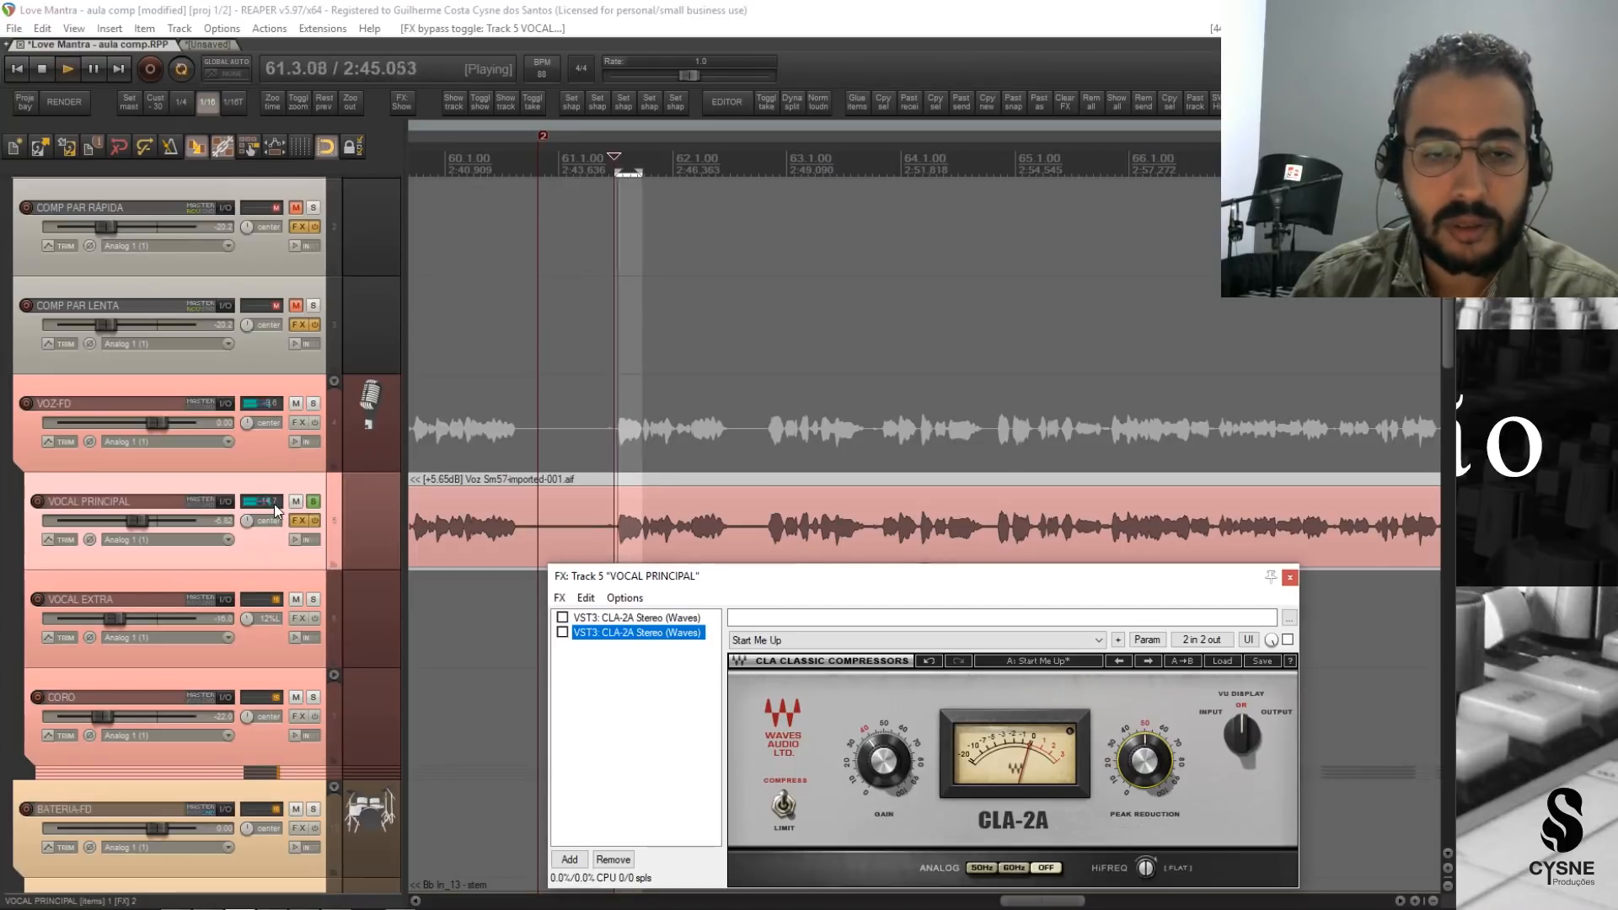
pyautogui.press('space')
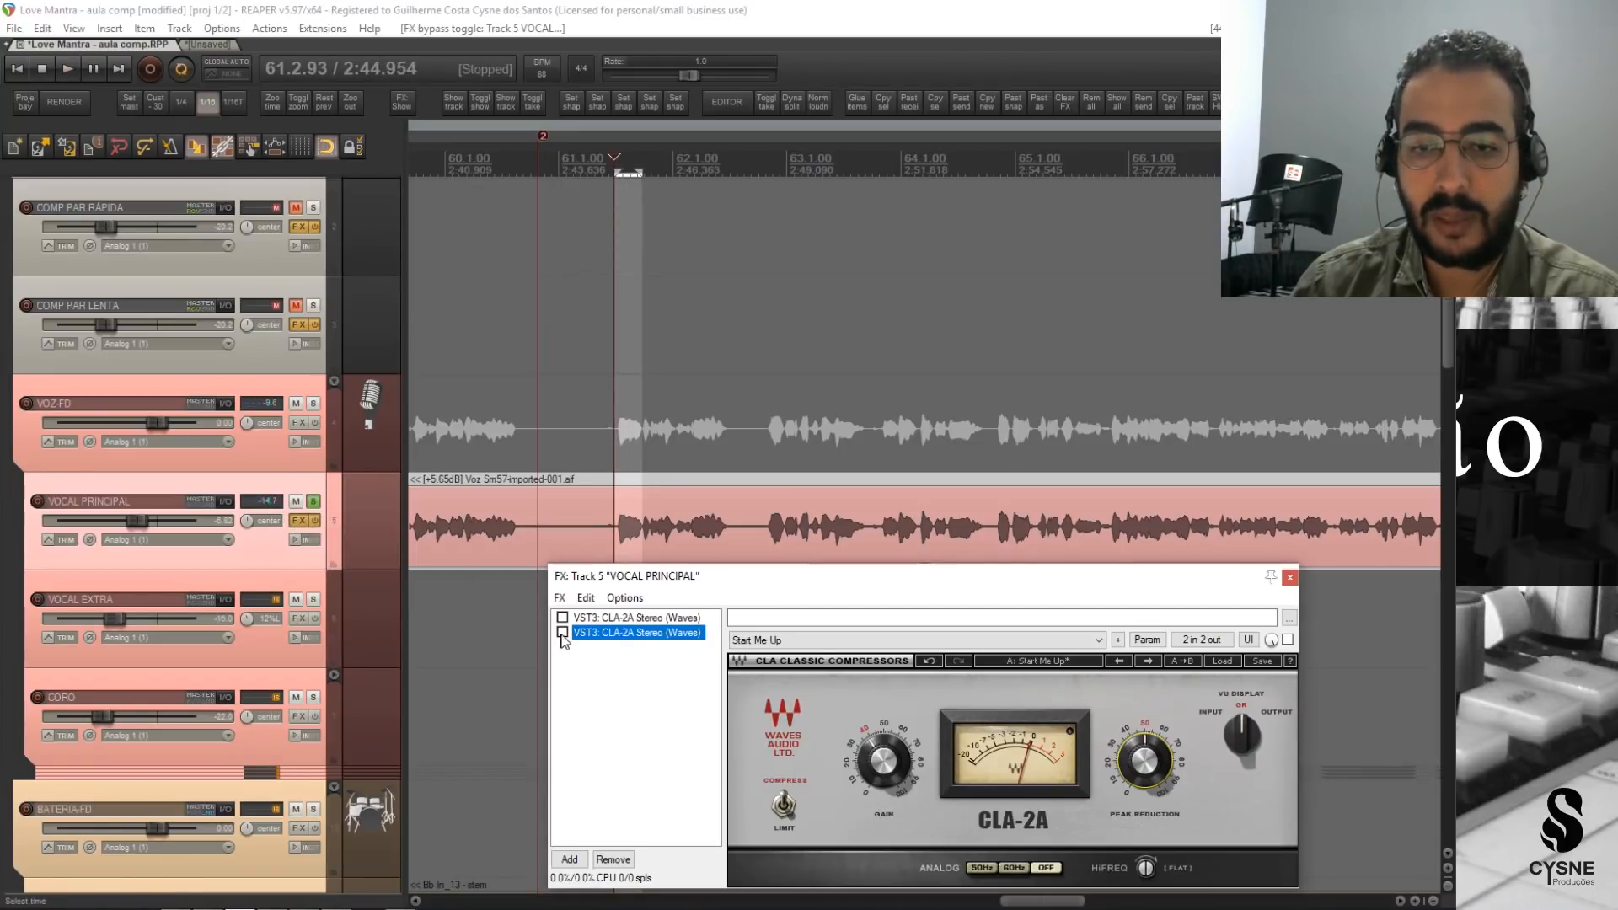
pyautogui.press('space')
pyautogui.press('space')
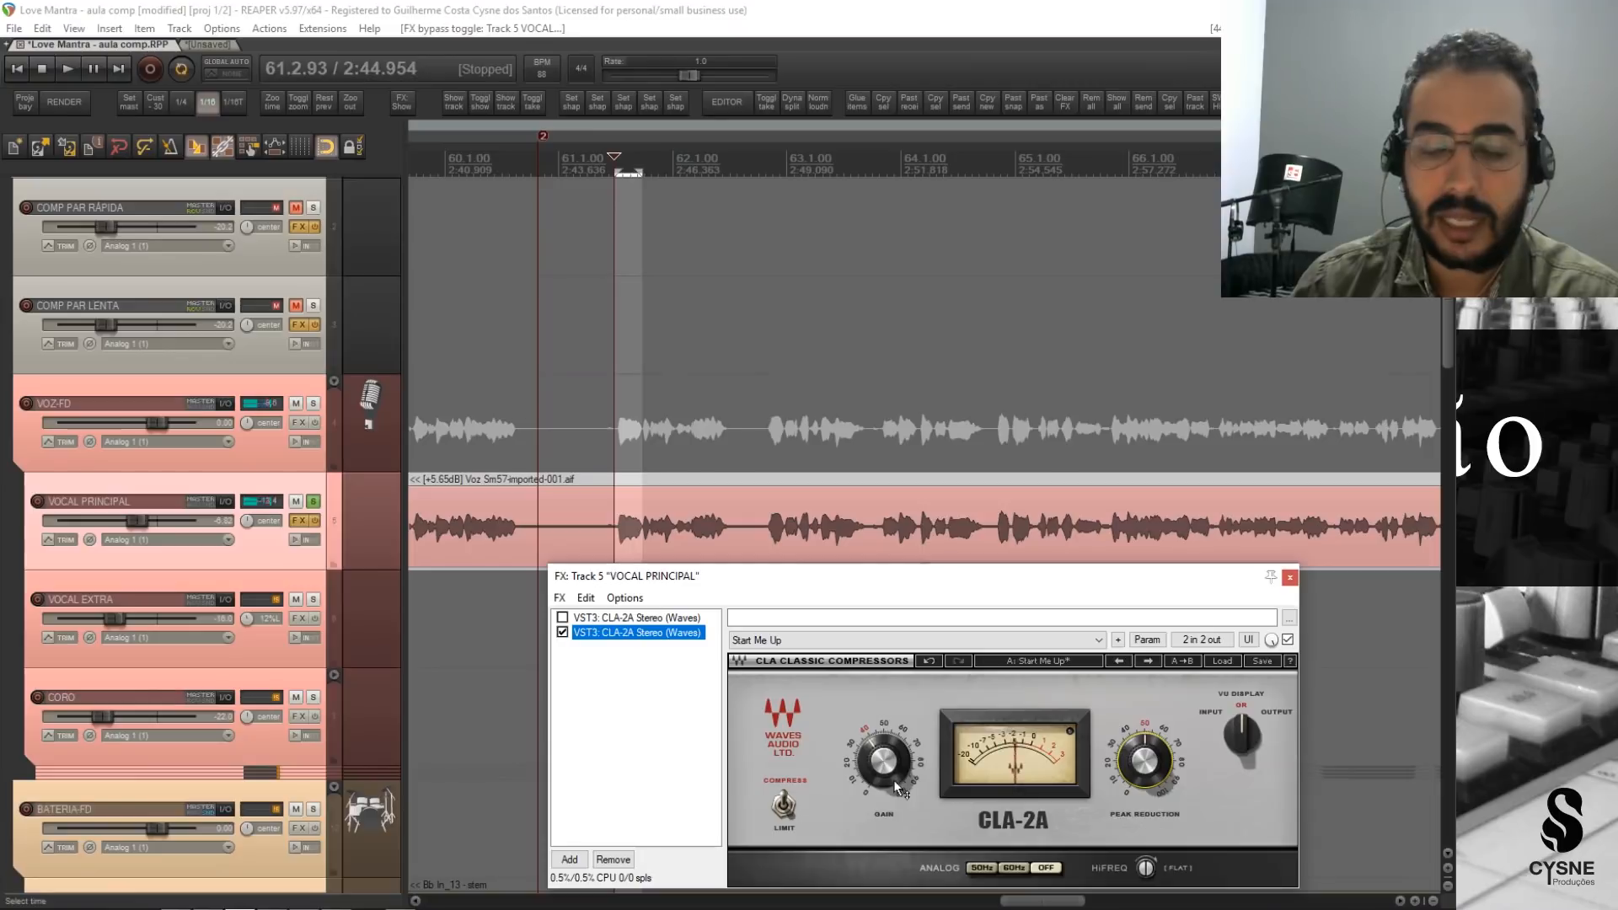
# Set the second CLA-2A's Gain to about 37.8 and play the selected peak to check the track's level.
pyautogui.moveTo(874, 773); pyautogui.dragTo(874, 759)
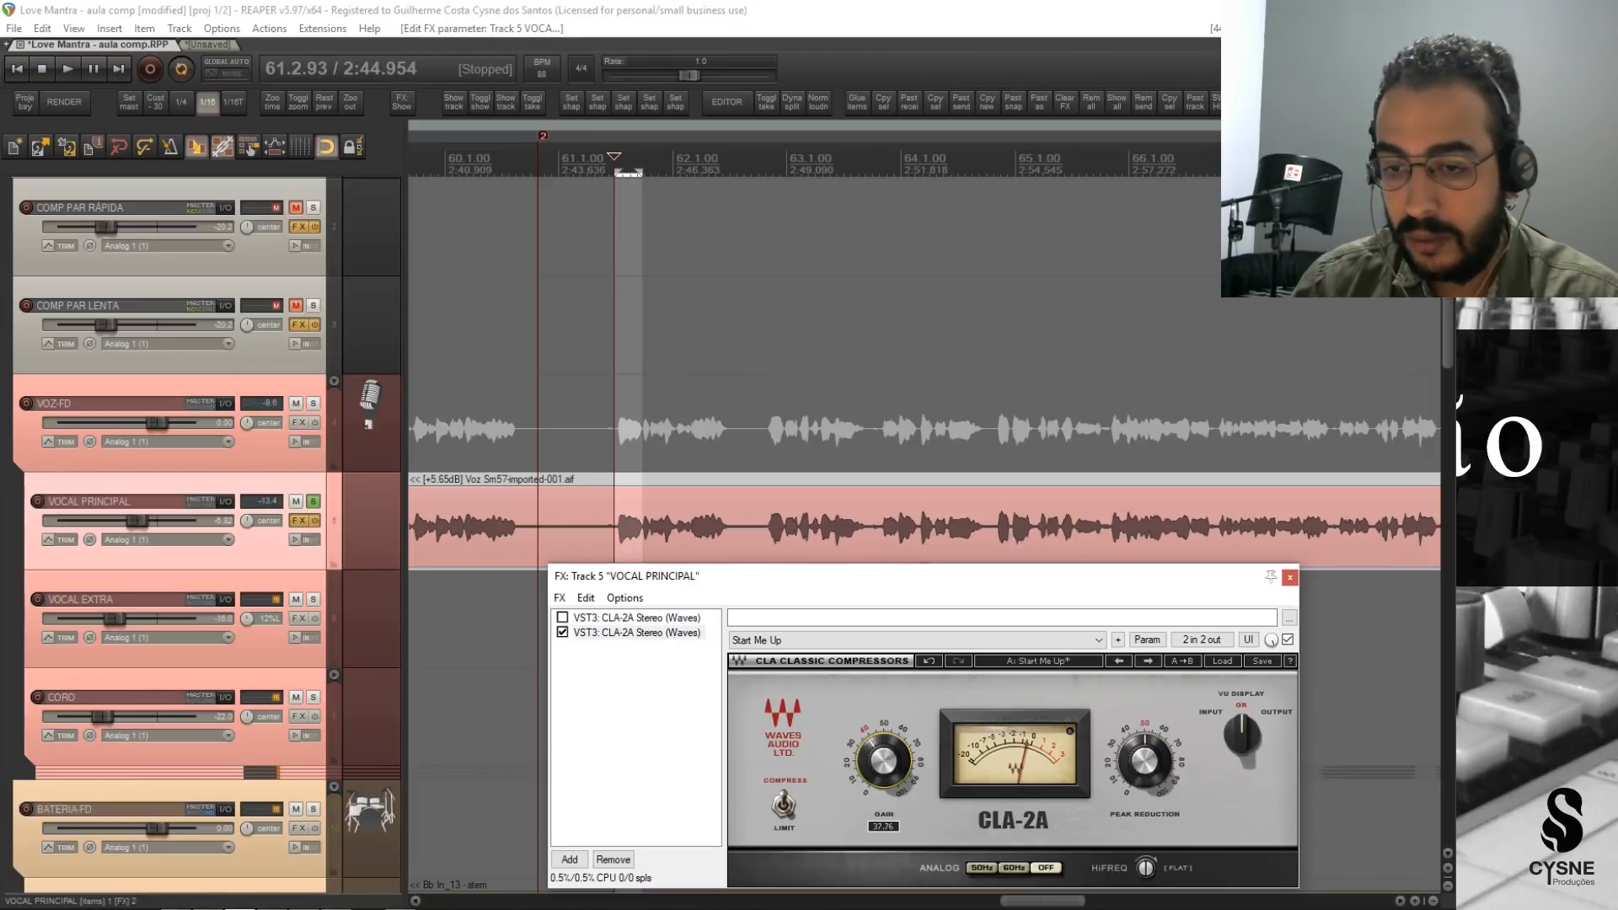
pyautogui.press('space')
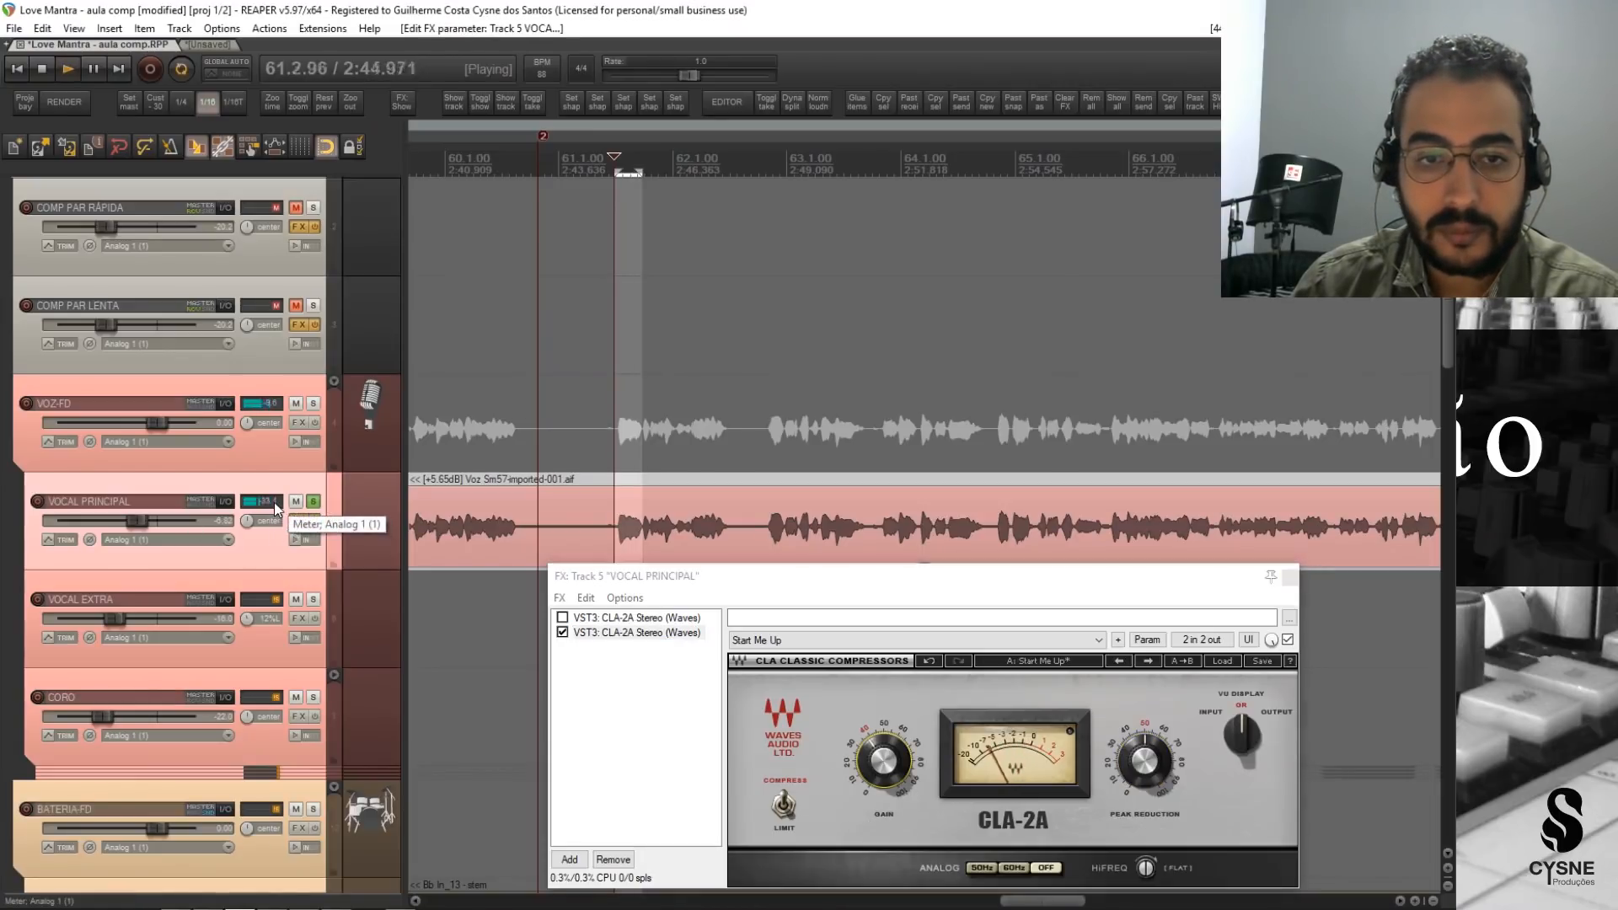
pyautogui.press('space')
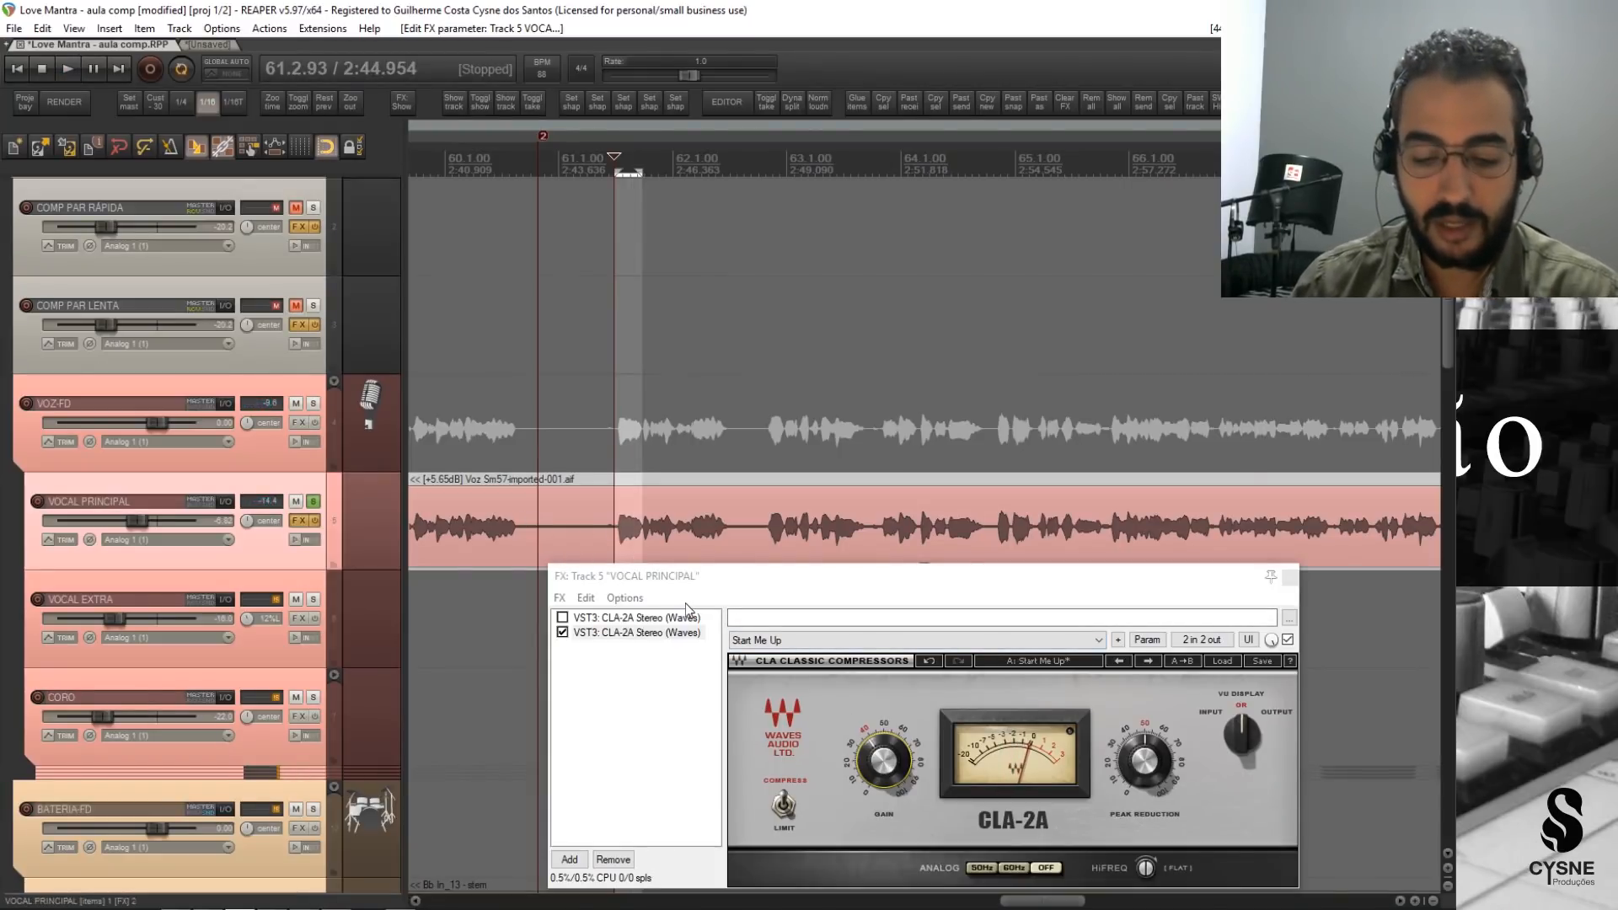
# Bypass the second CLA-2A, remove the time selection, and play the uncompressed phrase from bar 61 with the effects window open.
pyautogui.click(562, 632)
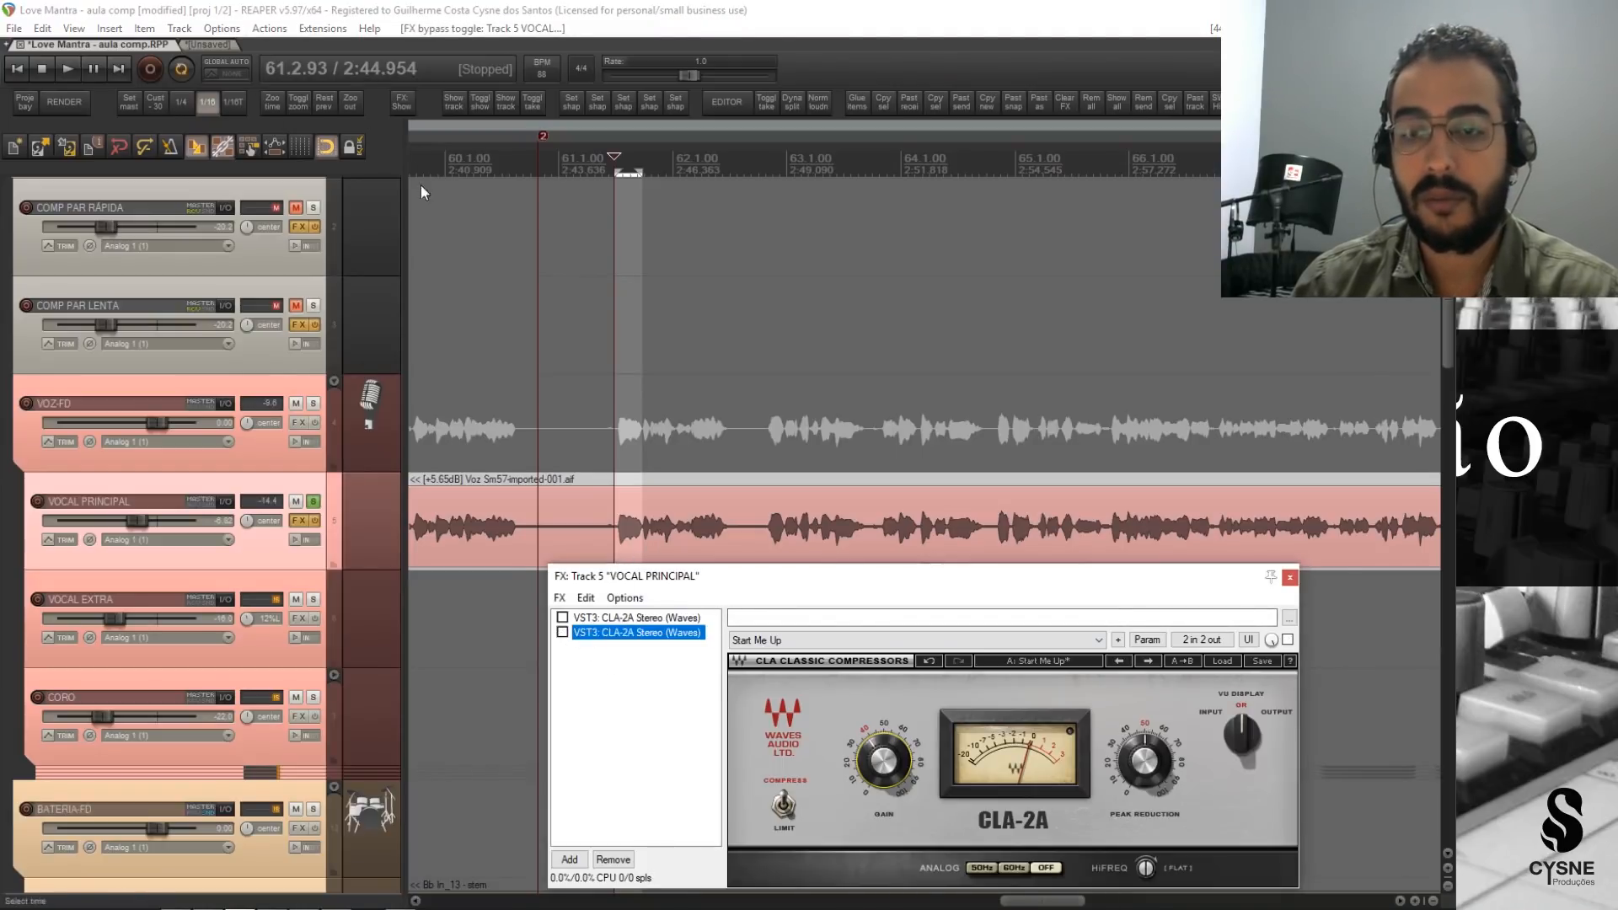
pyautogui.press('Escape')
pyautogui.press('Escape')
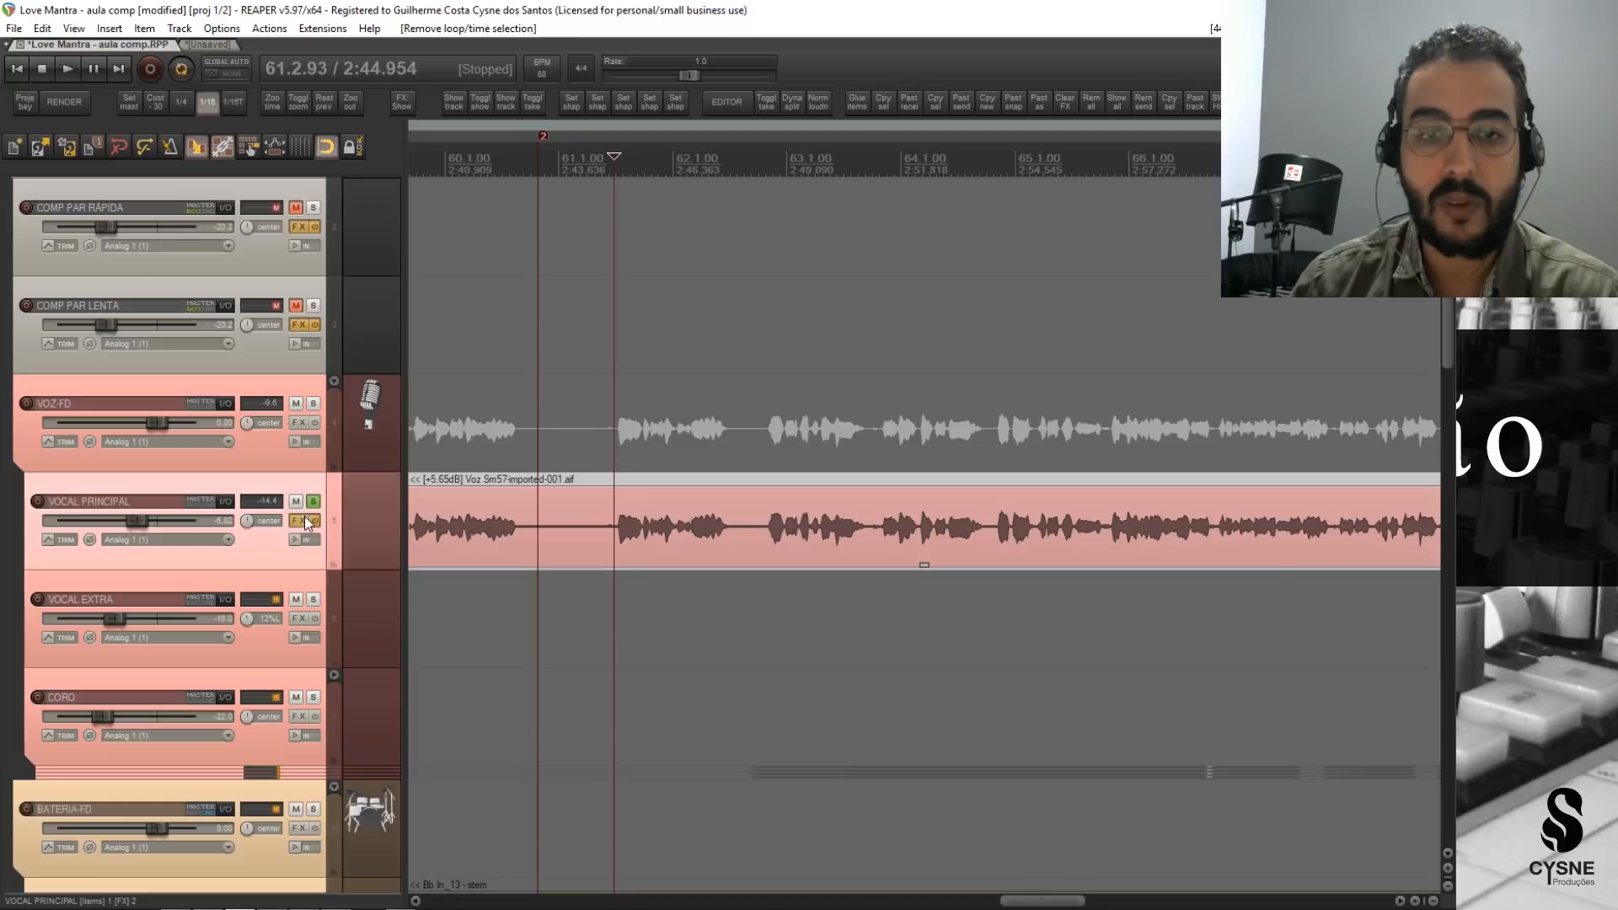
pyautogui.click(304, 519)
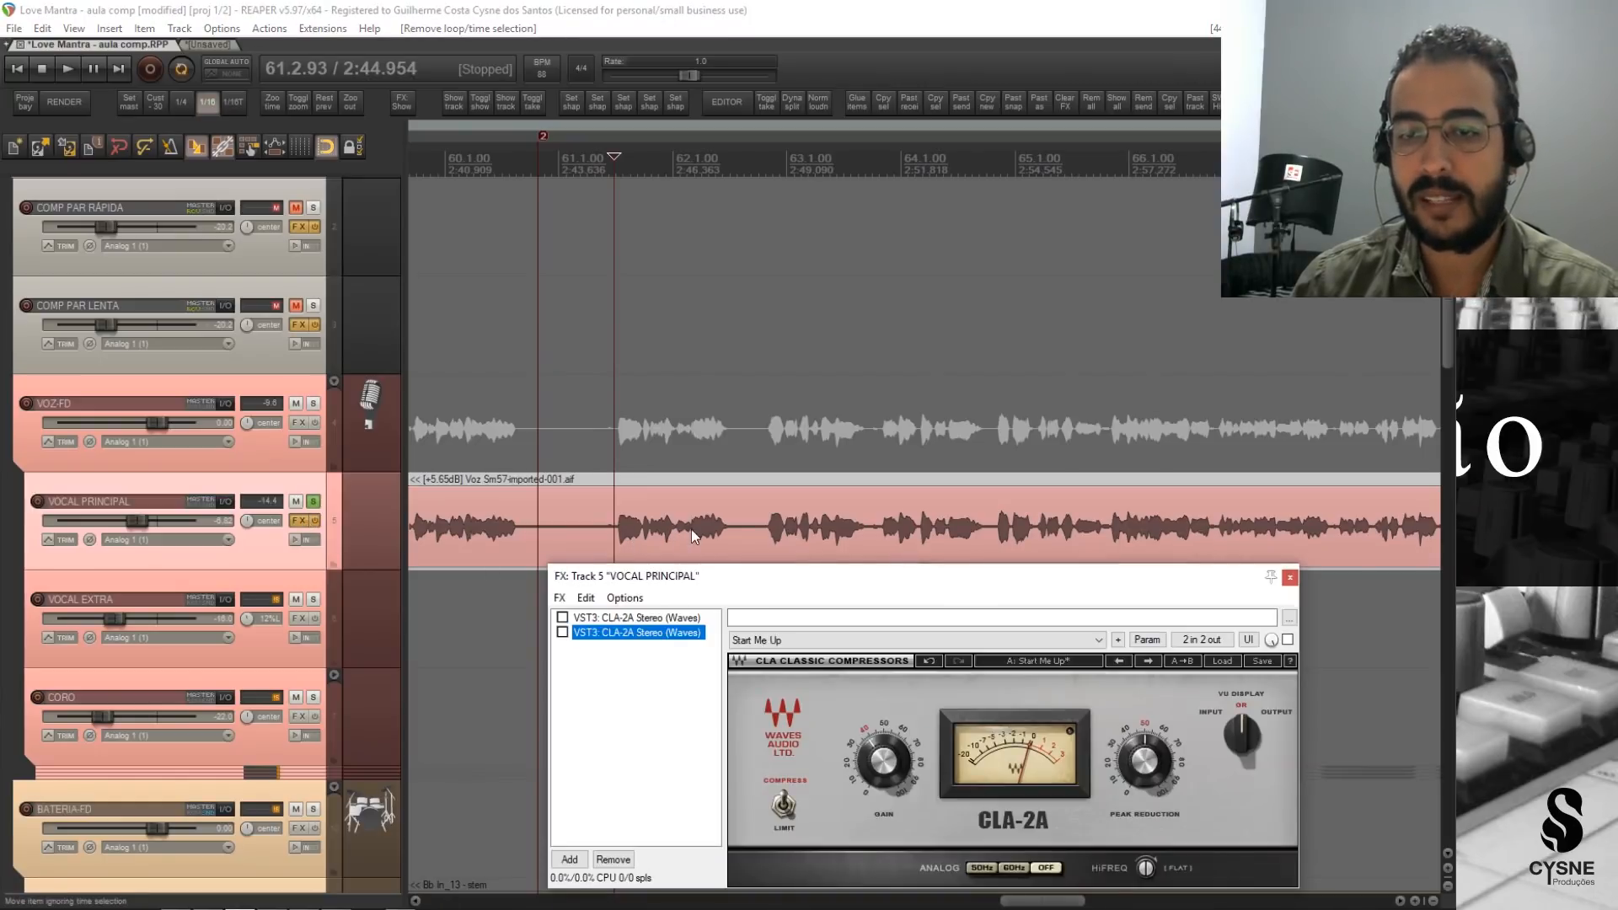
pyautogui.press('space')
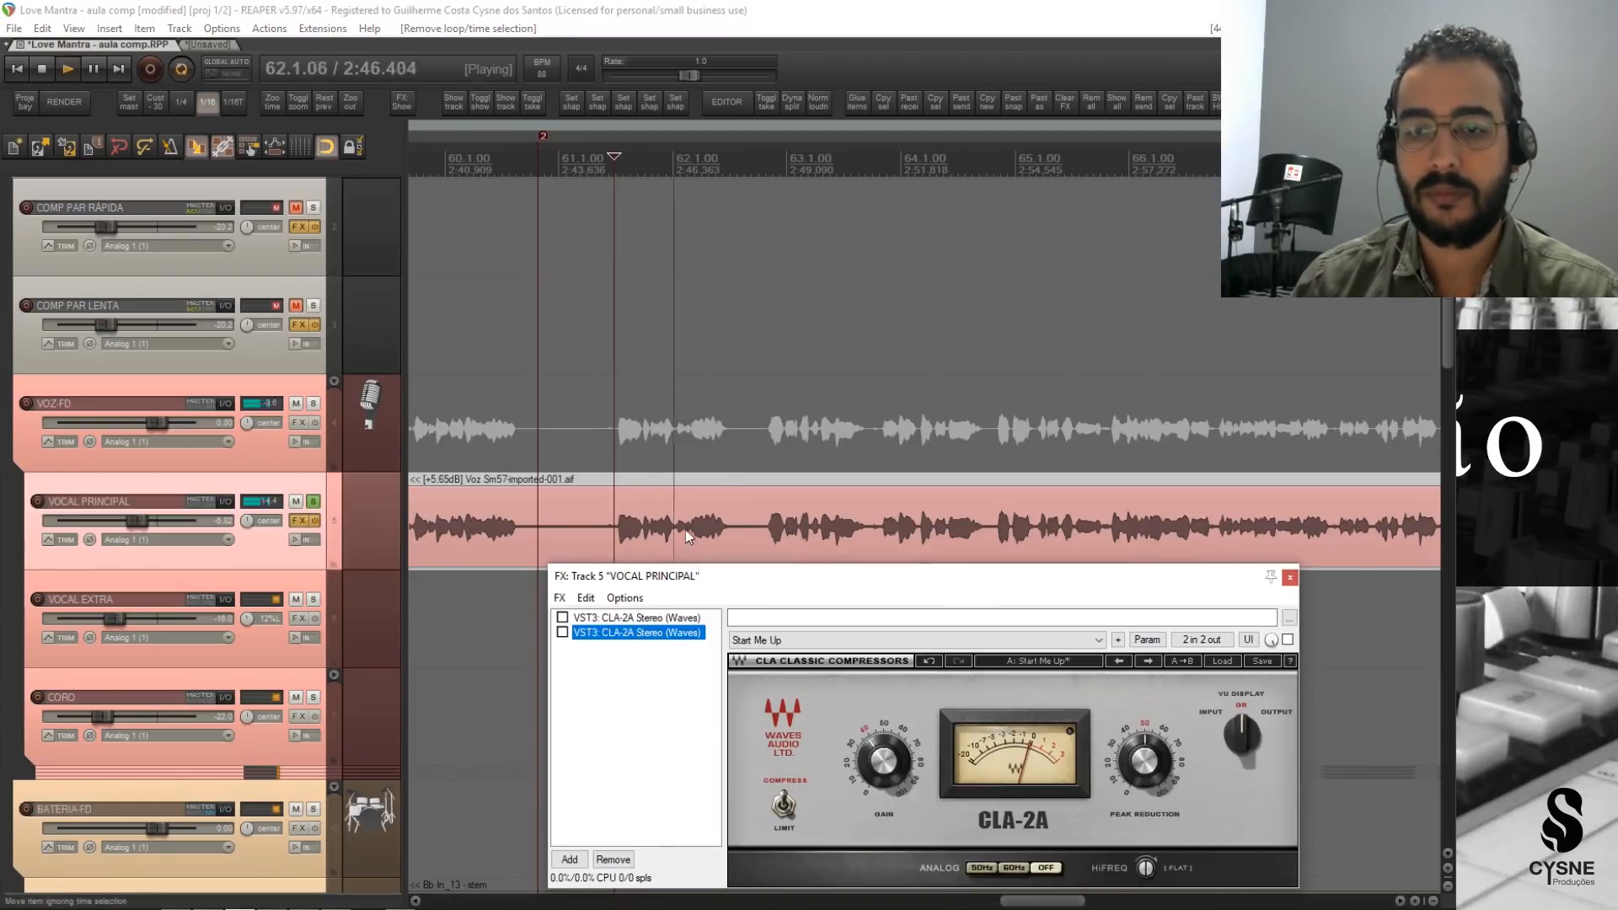
pyautogui.press('space')
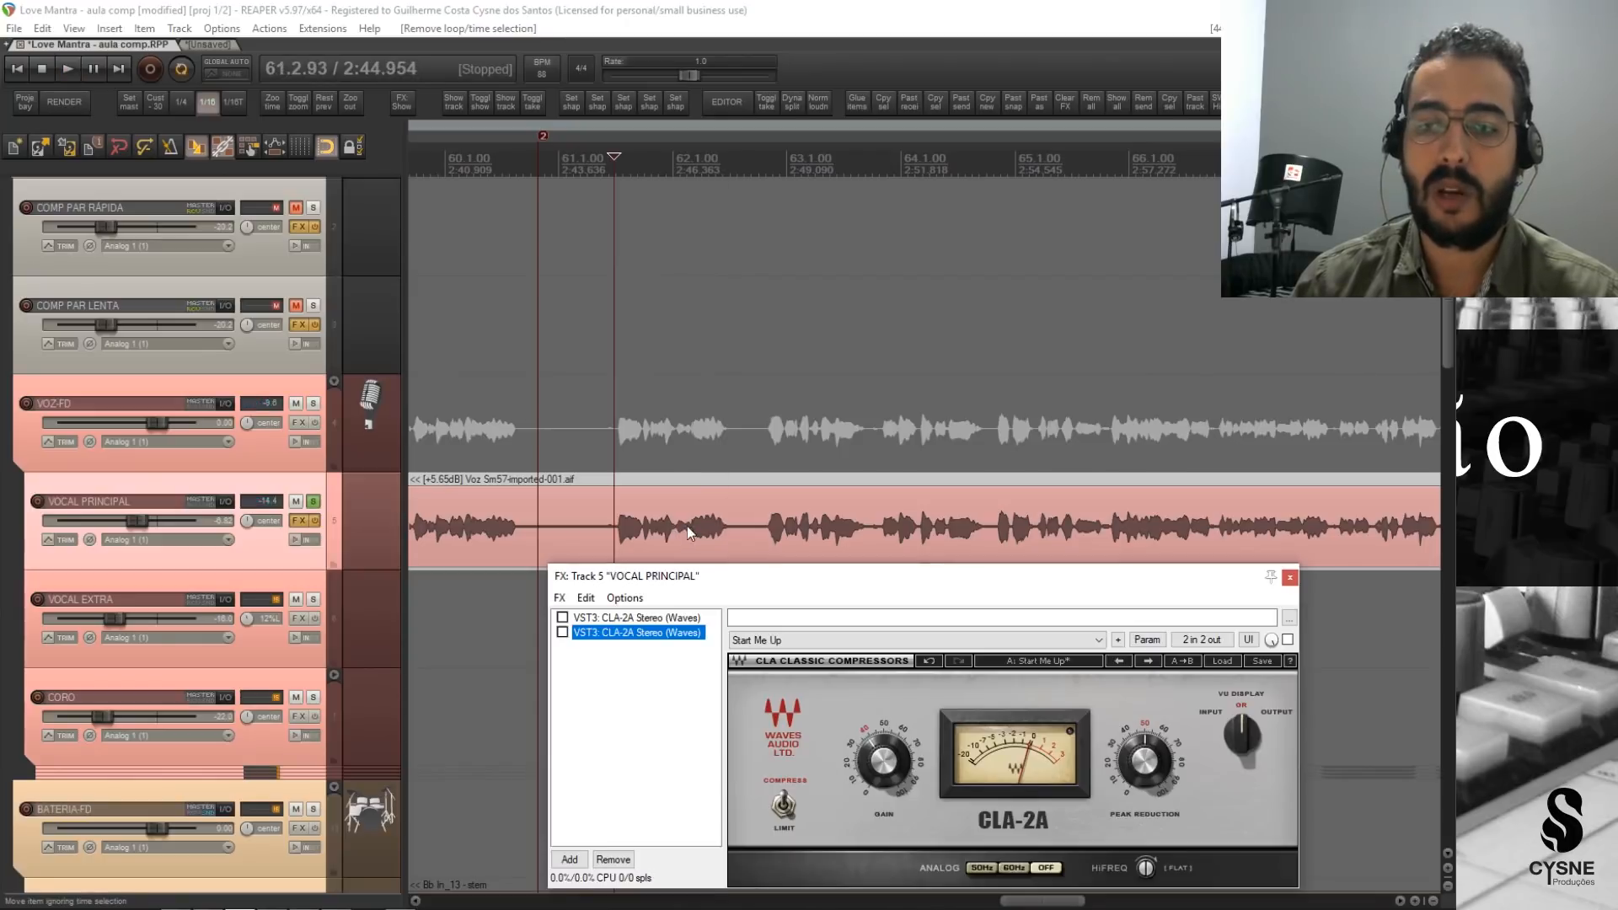
# Re-enable the second CLA-2A and play the compressed vocal from bar 61 and from late in bar 64.
pyautogui.click(562, 632)
pyautogui.press('space')
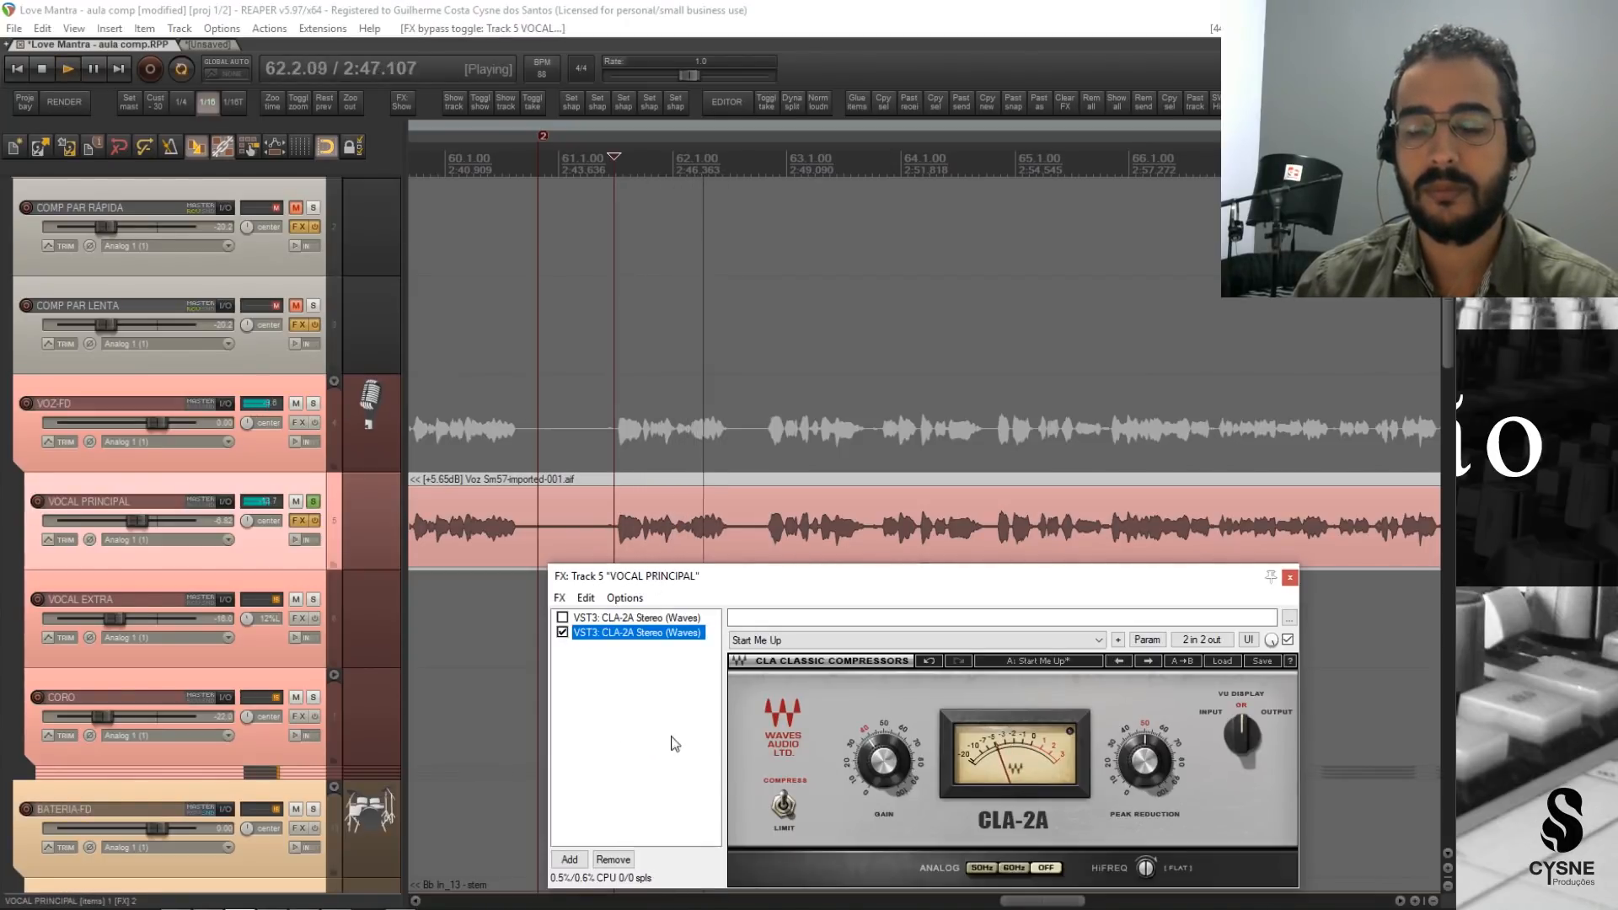
pyautogui.press('space')
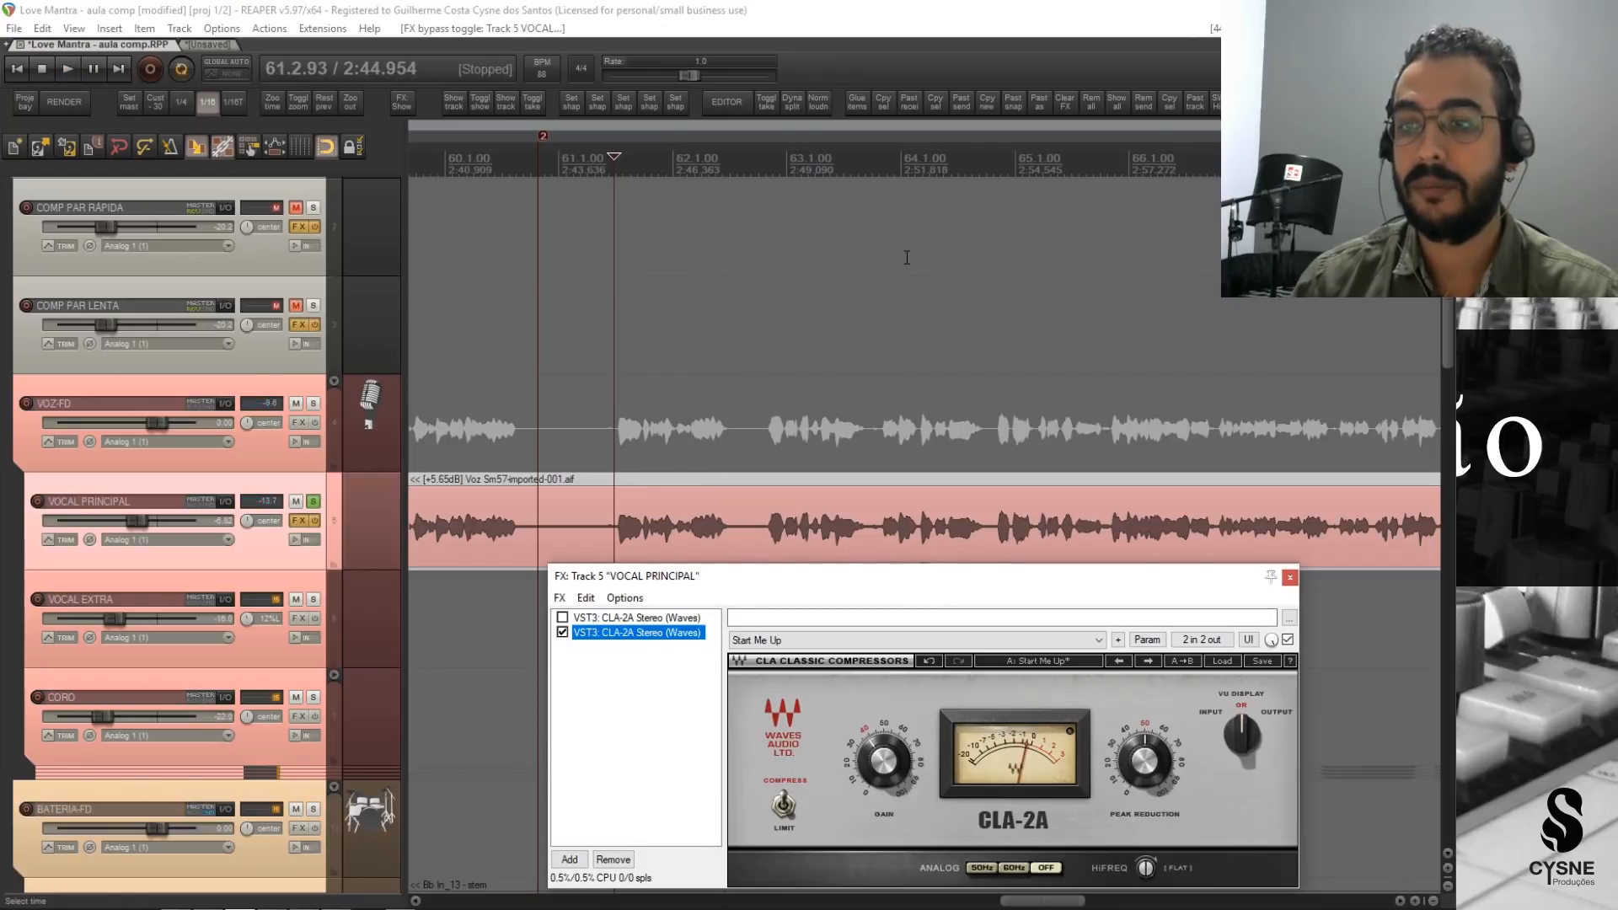
pyautogui.click(980, 186)
pyautogui.press('space')
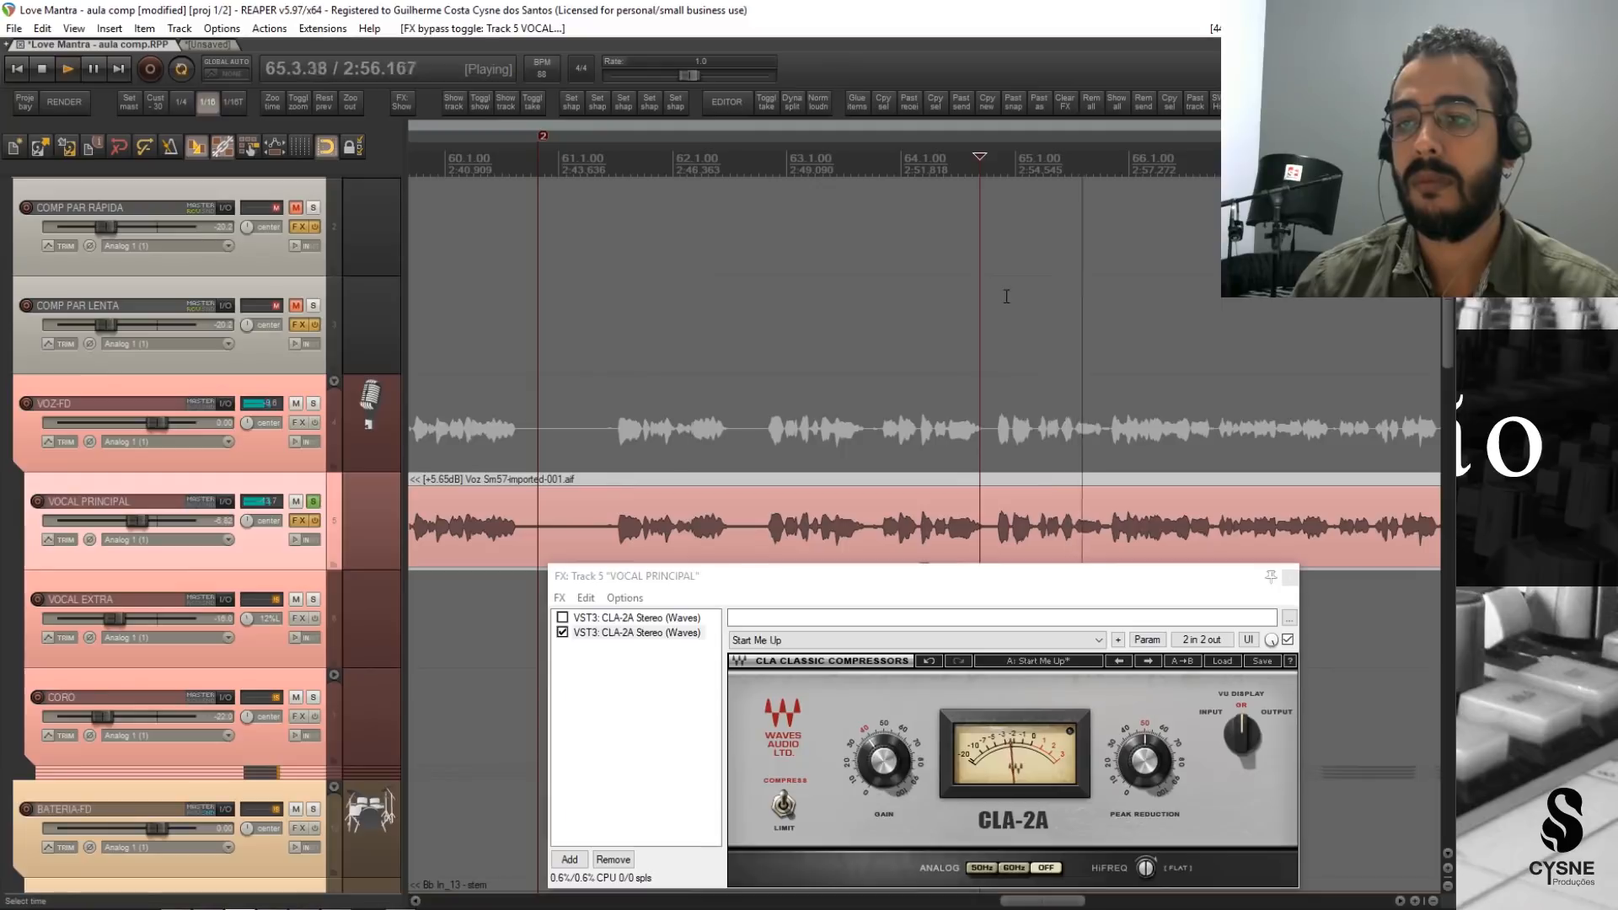
pyautogui.press('space')
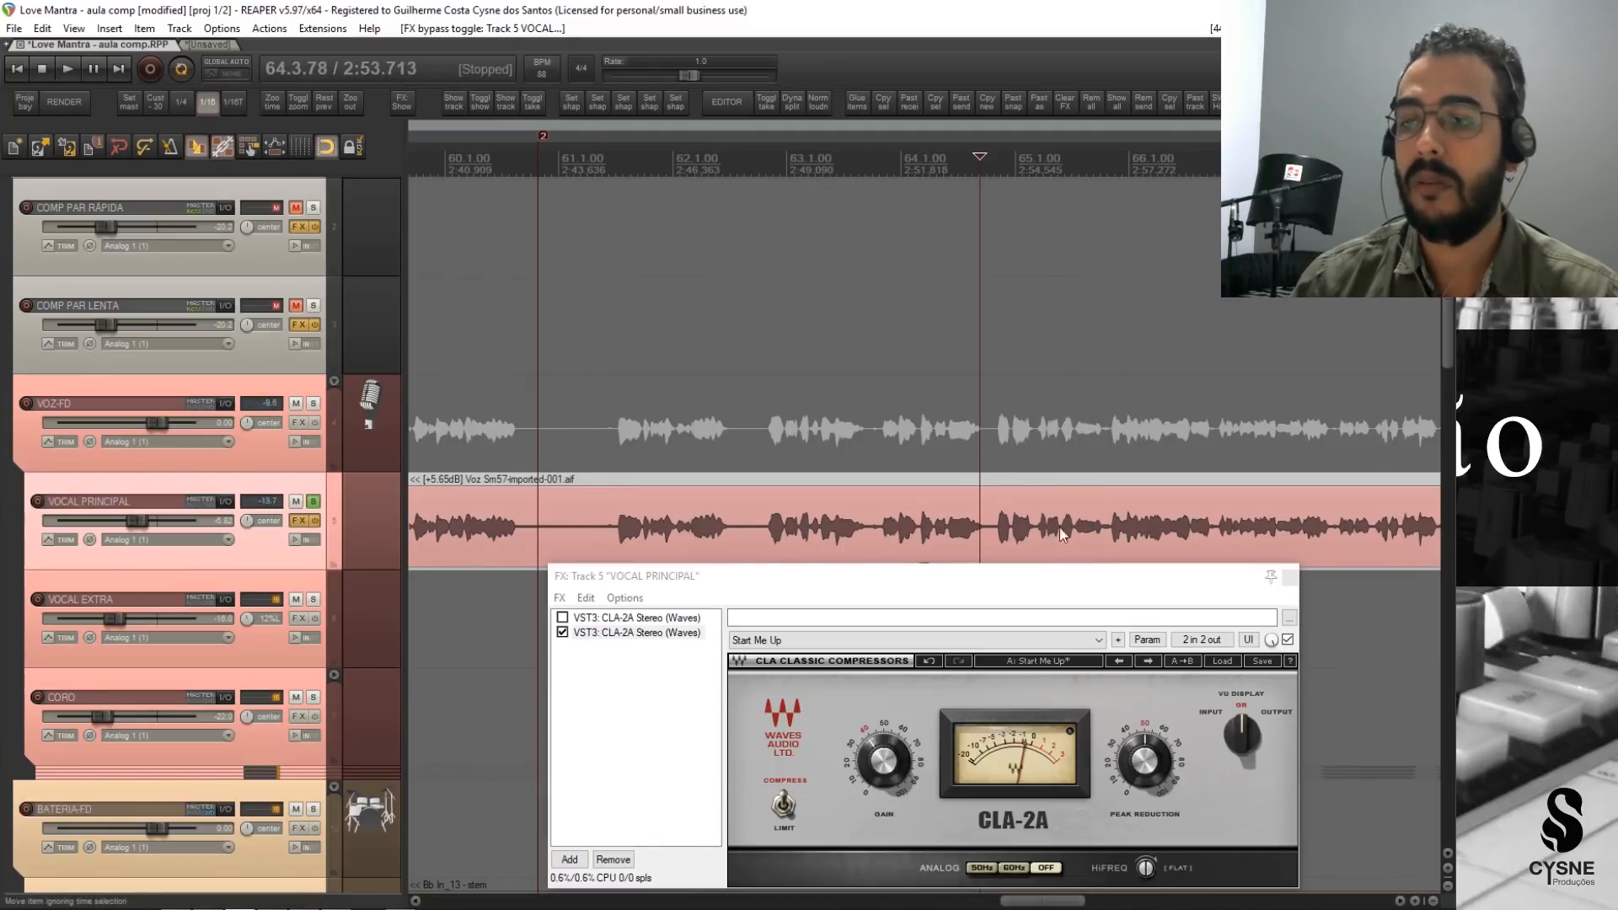
# Compare the vocal from late in bar 64 by playing it with the second CLA-2A active, bypassed, and active again.
pyautogui.press('space')
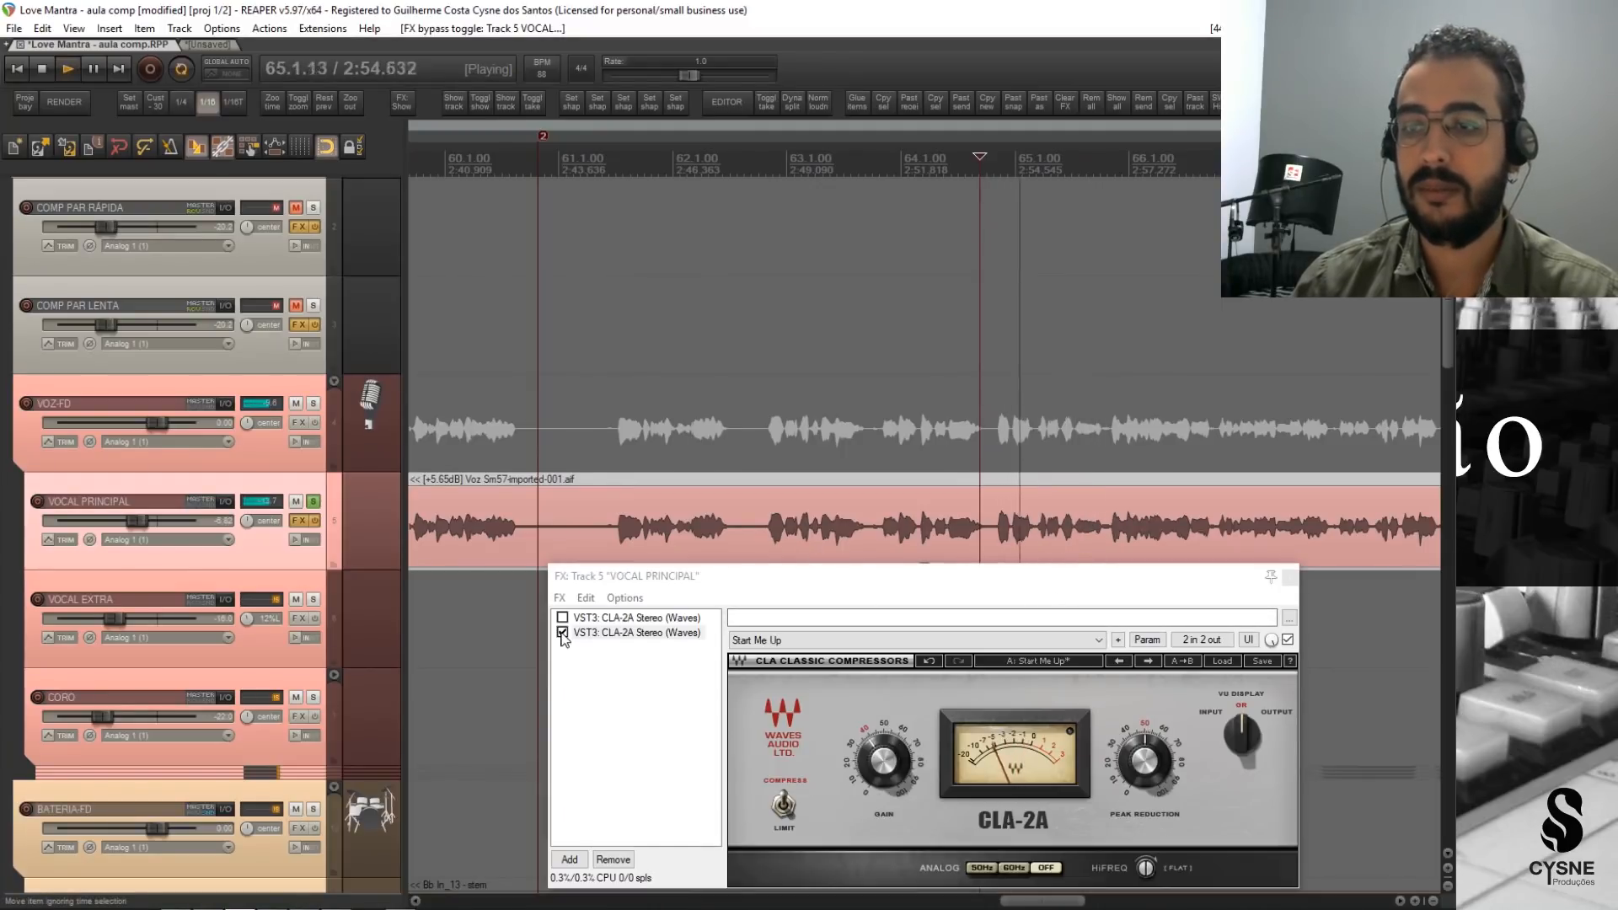
pyautogui.press('space')
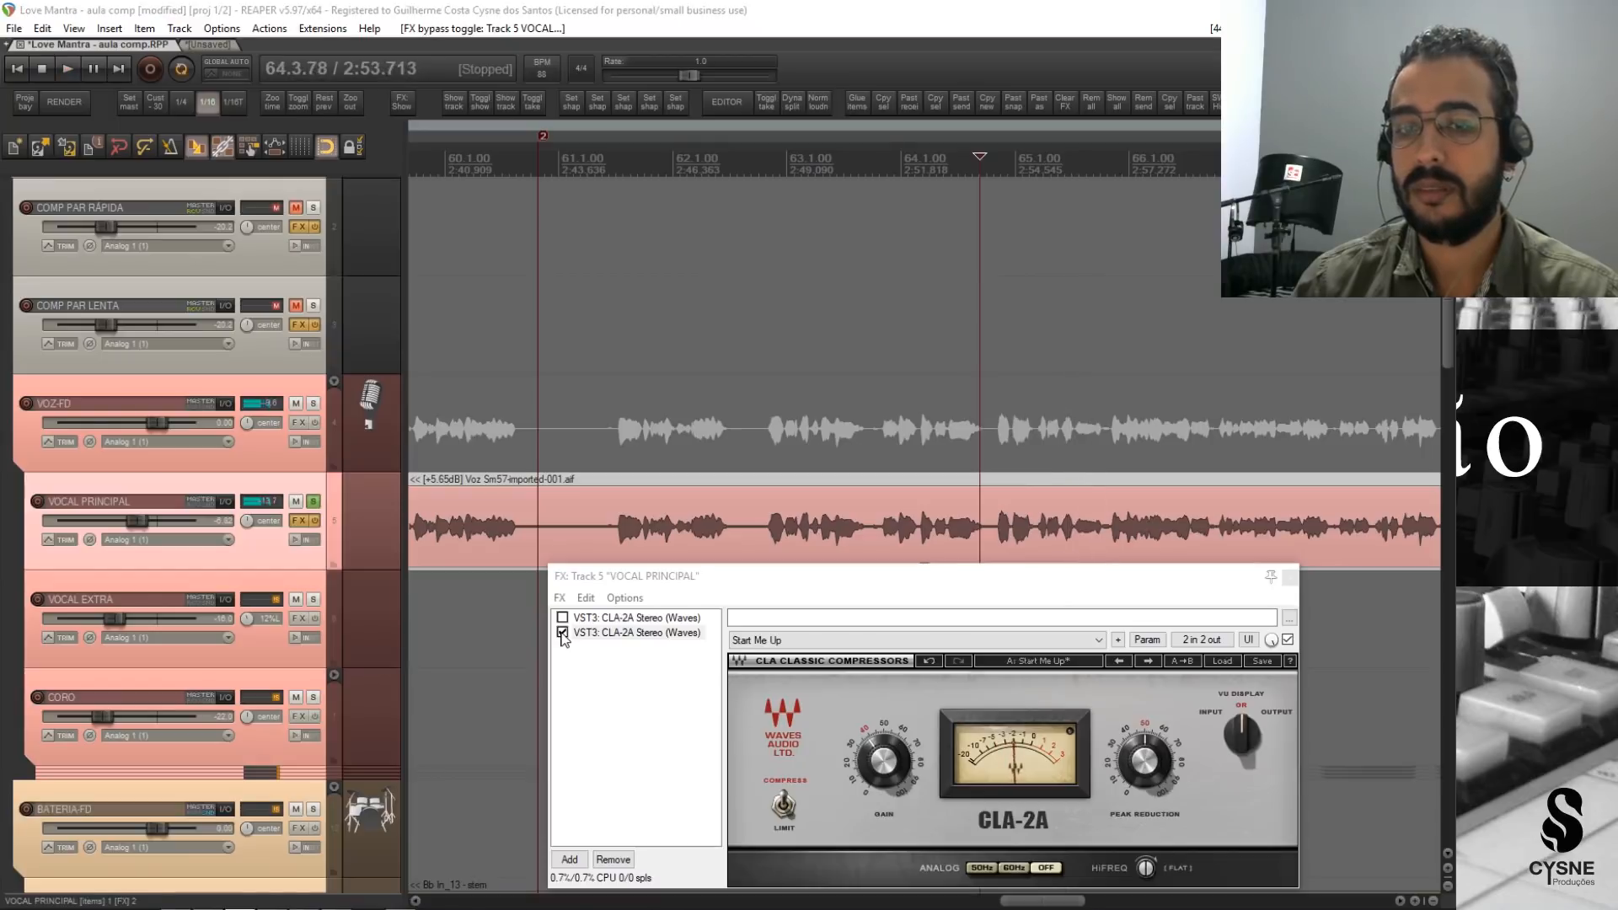
pyautogui.click(562, 633)
pyautogui.press('space')
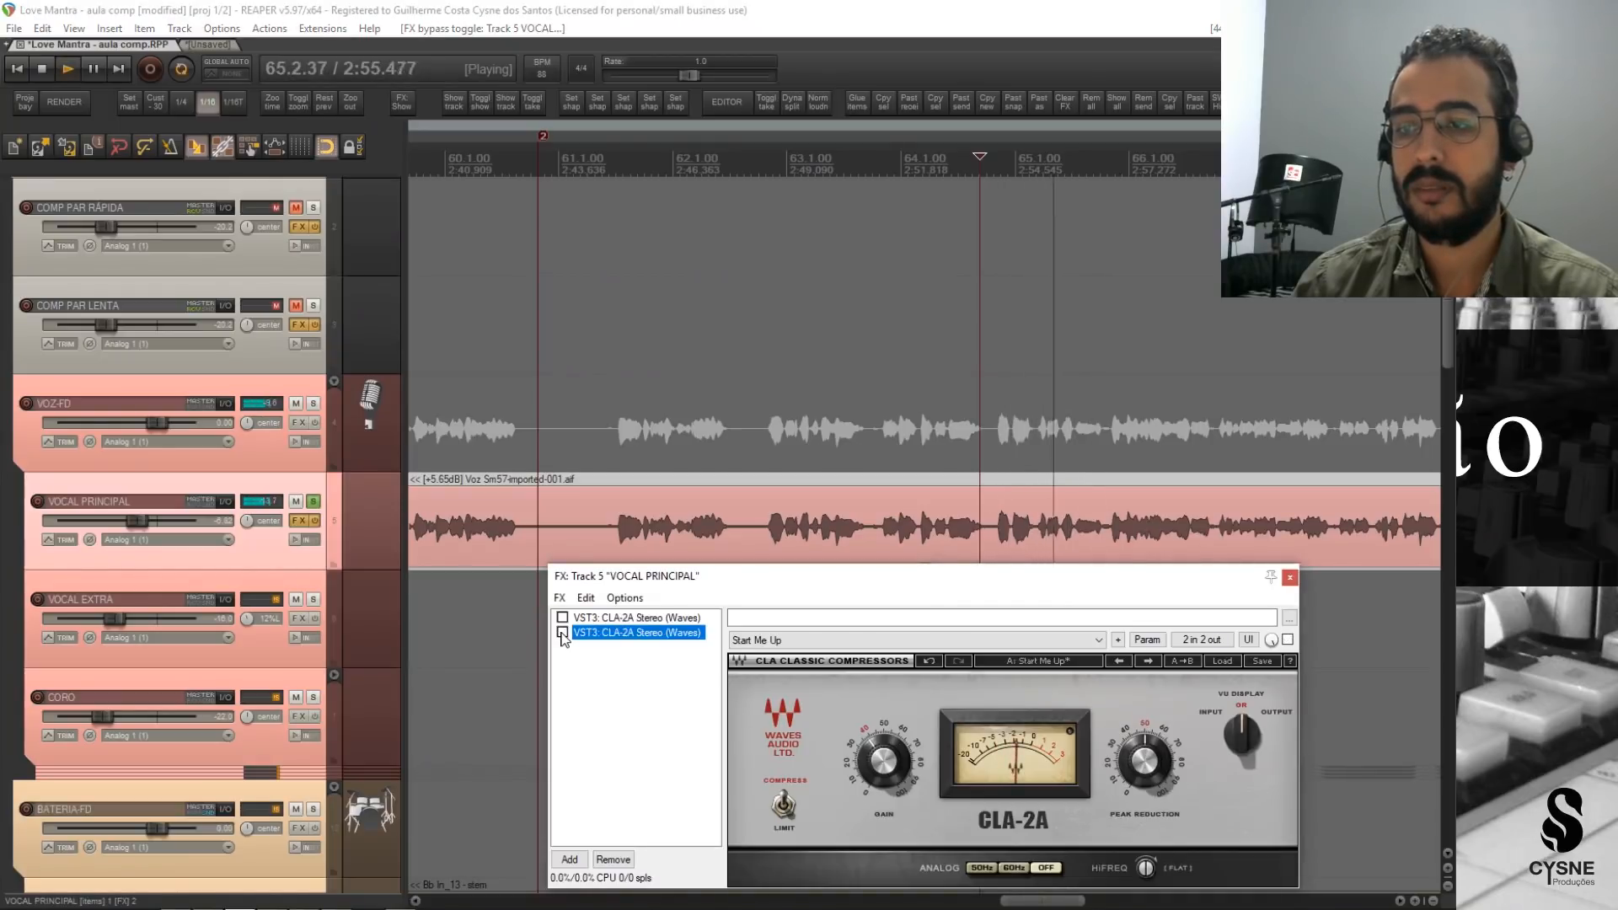
pyautogui.press('space')
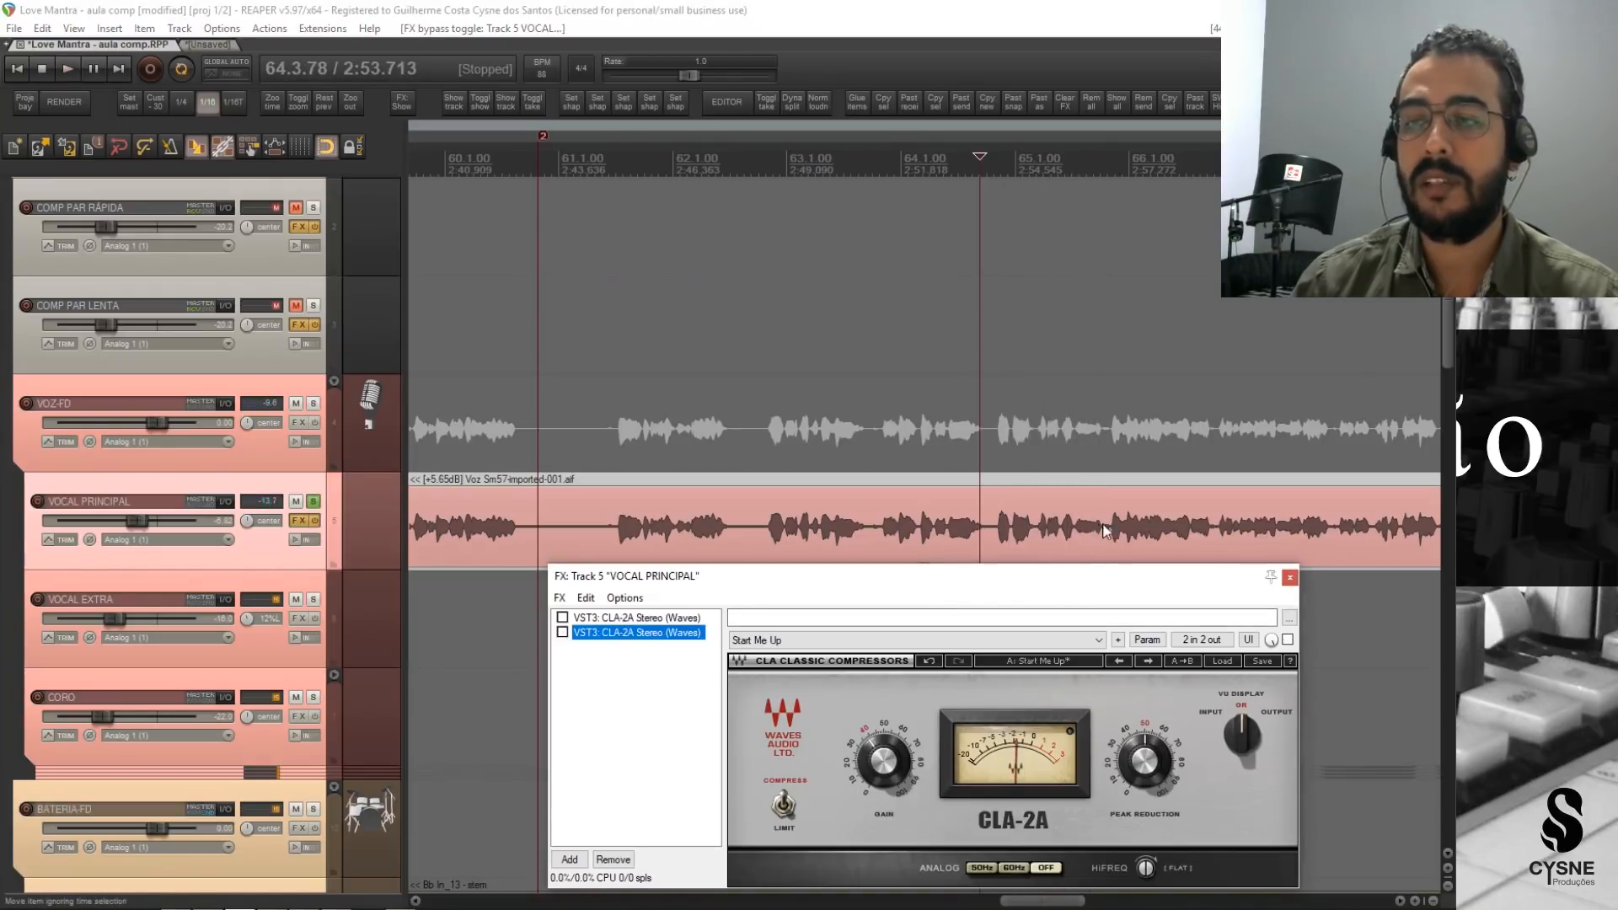
pyautogui.click(562, 633)
pyautogui.press('space')
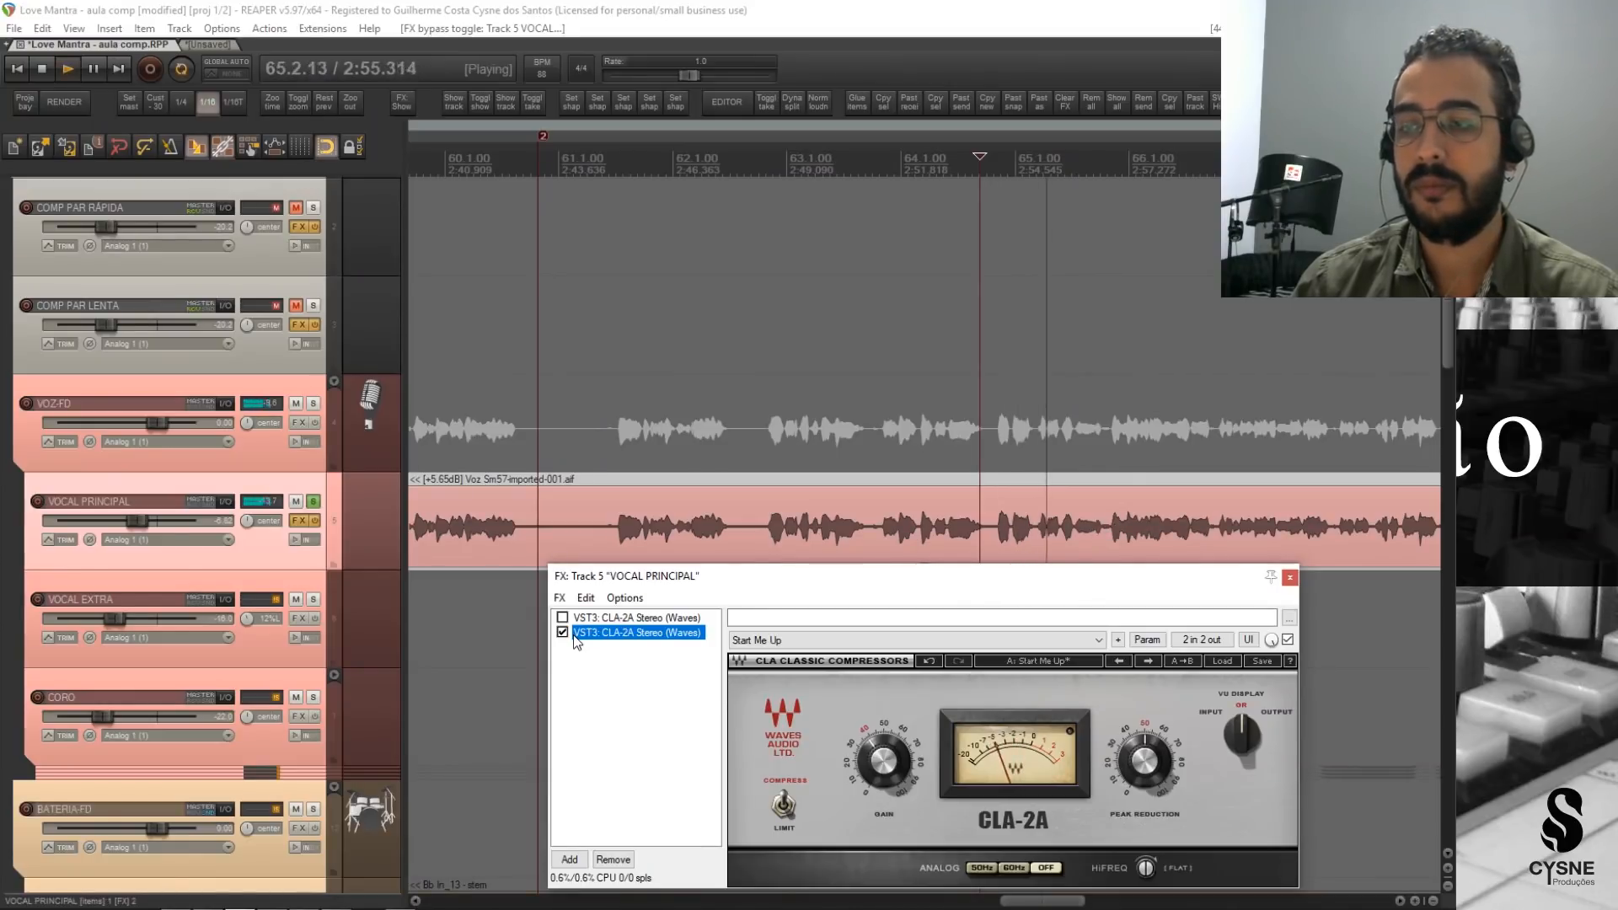
pyautogui.press('space')
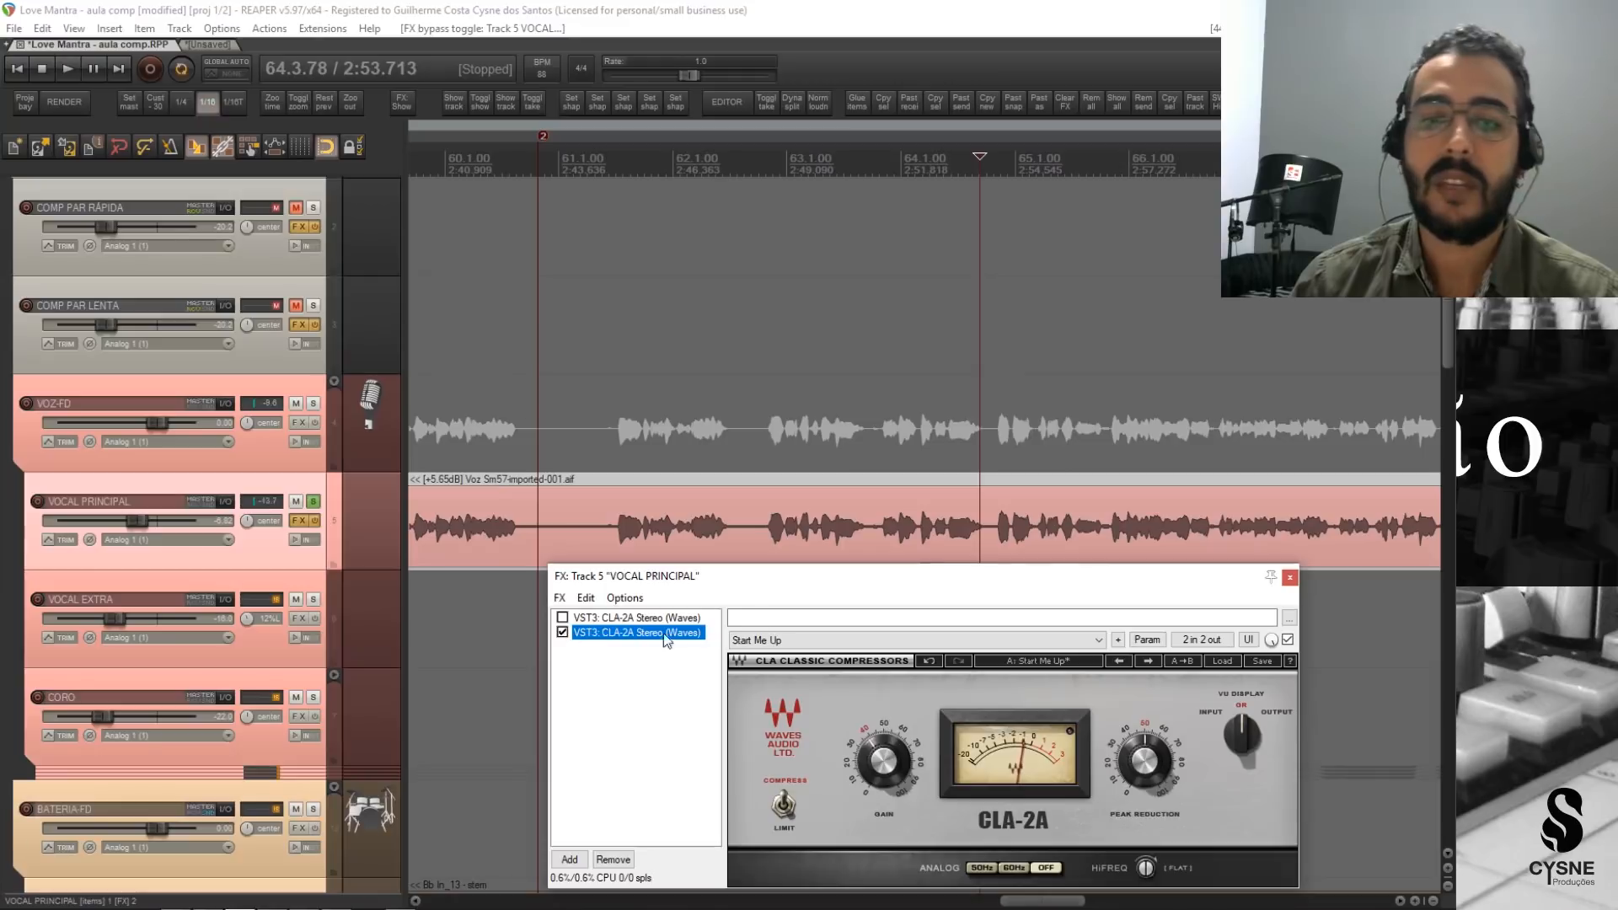
# Remove the second CLA-2A, enable the remaining one, and play the vocal from late in bar 64 before closing the effects window.
pyautogui.click(618, 859)
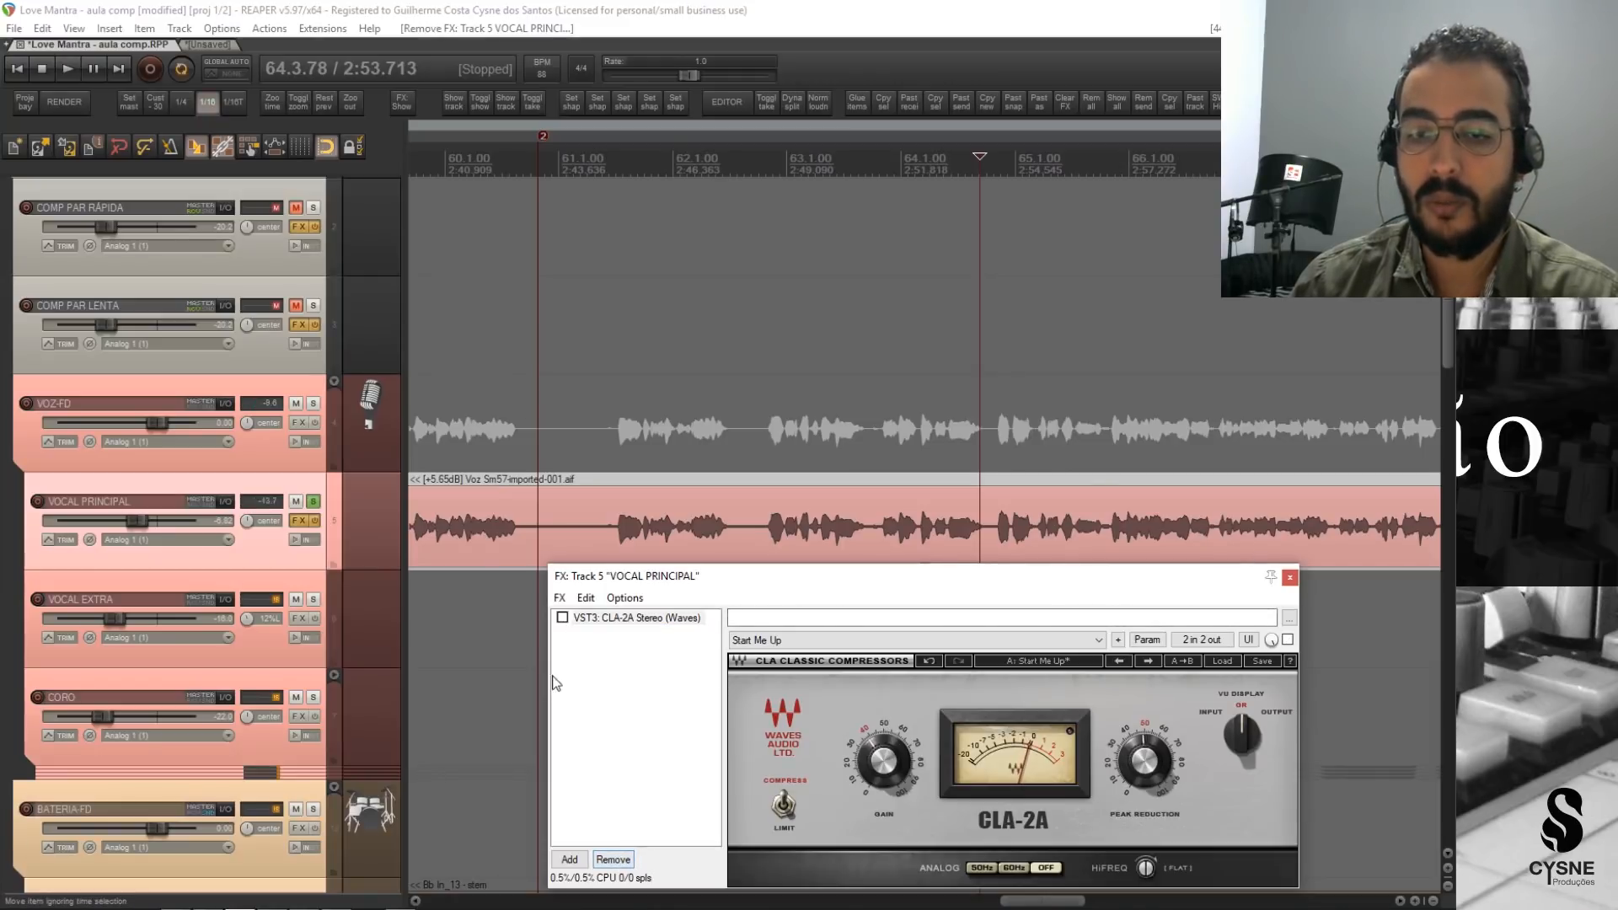
pyautogui.click(562, 618)
pyautogui.press('space')
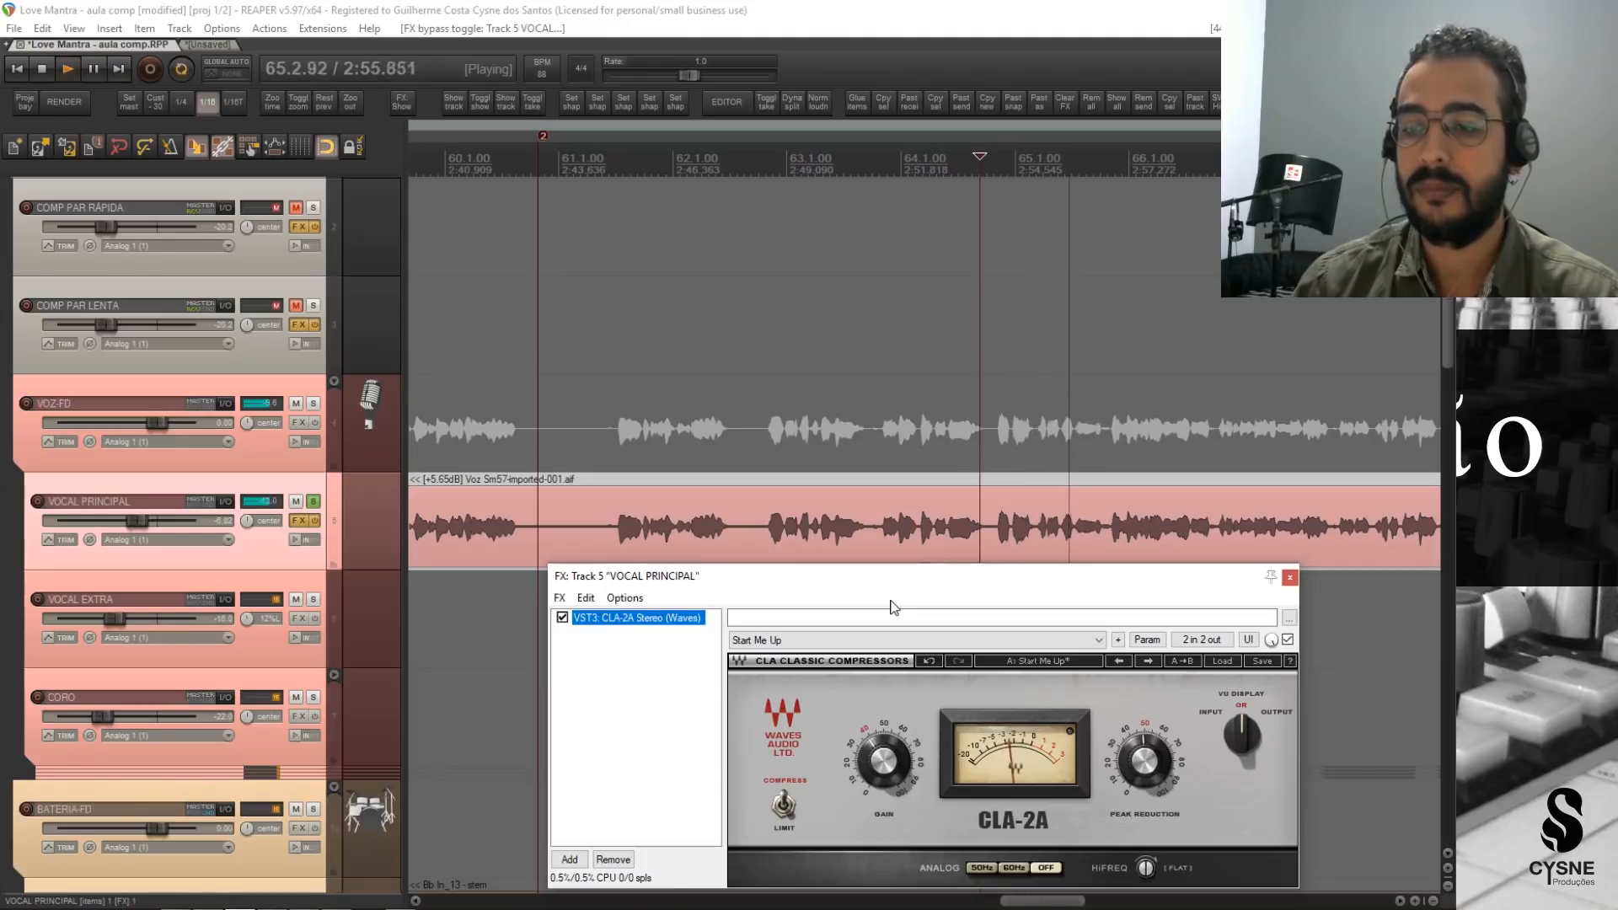
pyautogui.press('space')
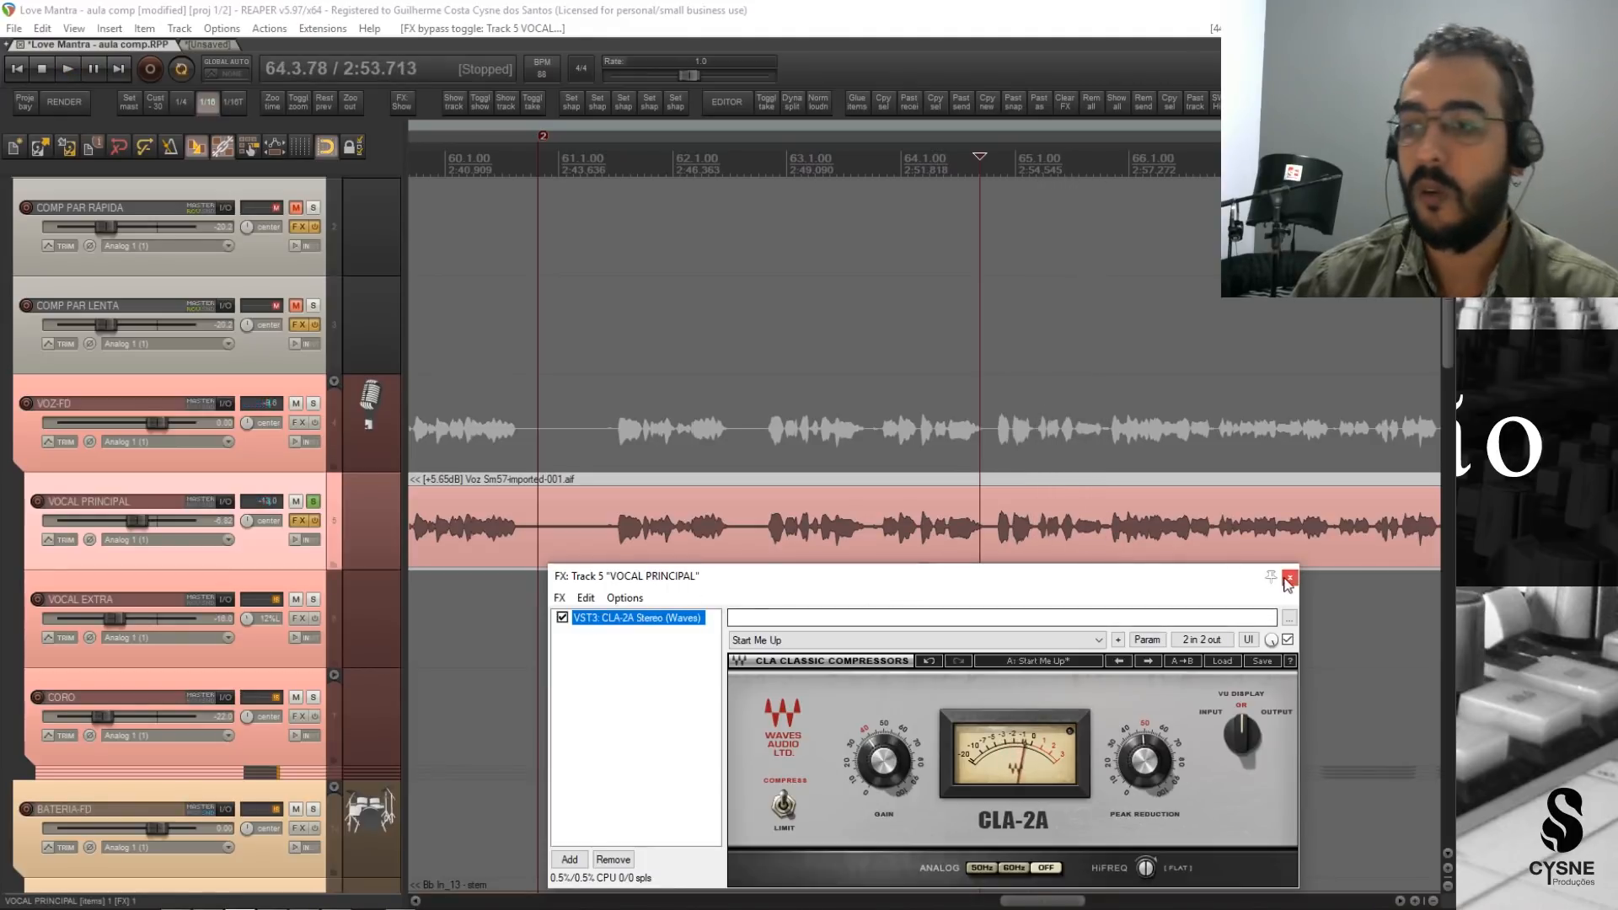
pyautogui.press('Escape')
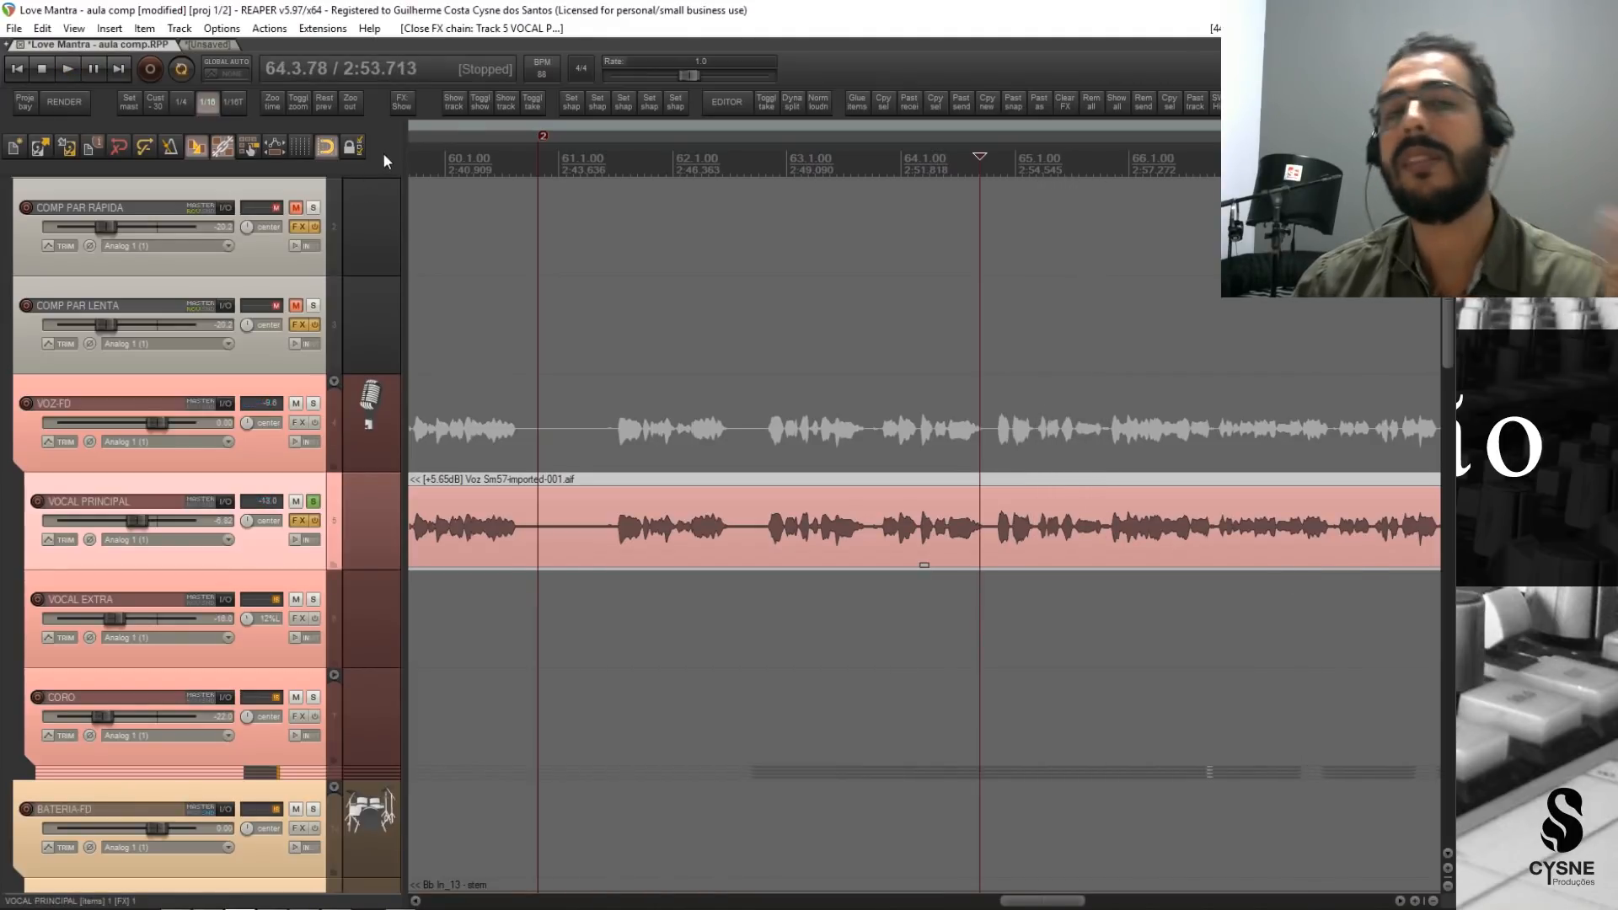
# Reset VOCAL PRINCIPAL's peak reading and unsolo the track, briefly viewing its CLA-2A settings.
pyautogui.click(271, 504)
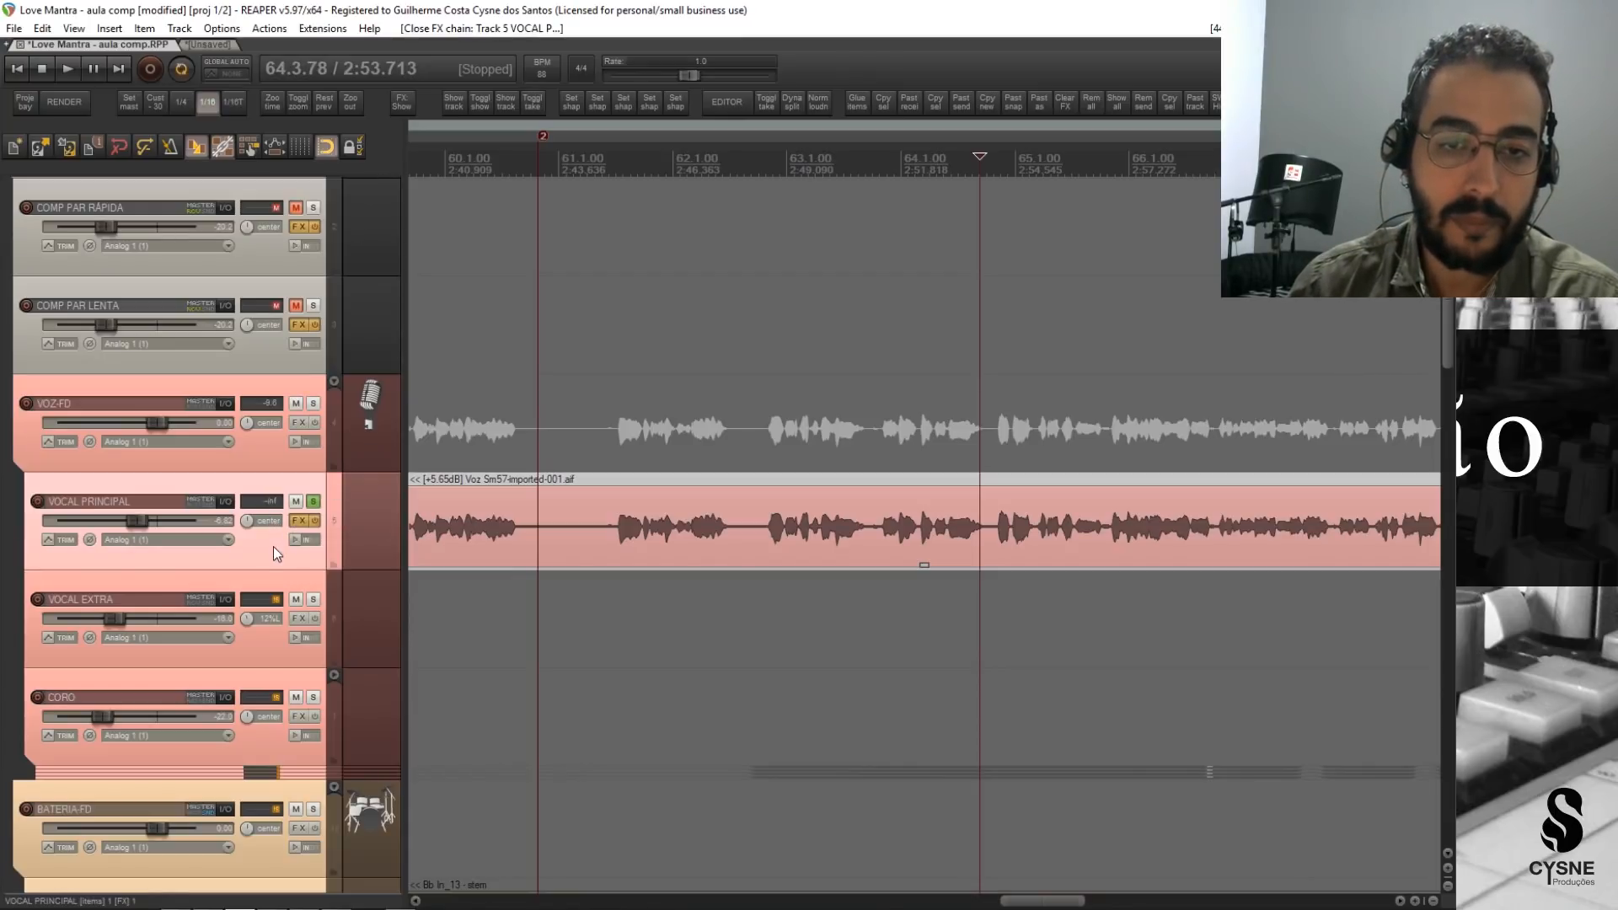
pyautogui.click(313, 503)
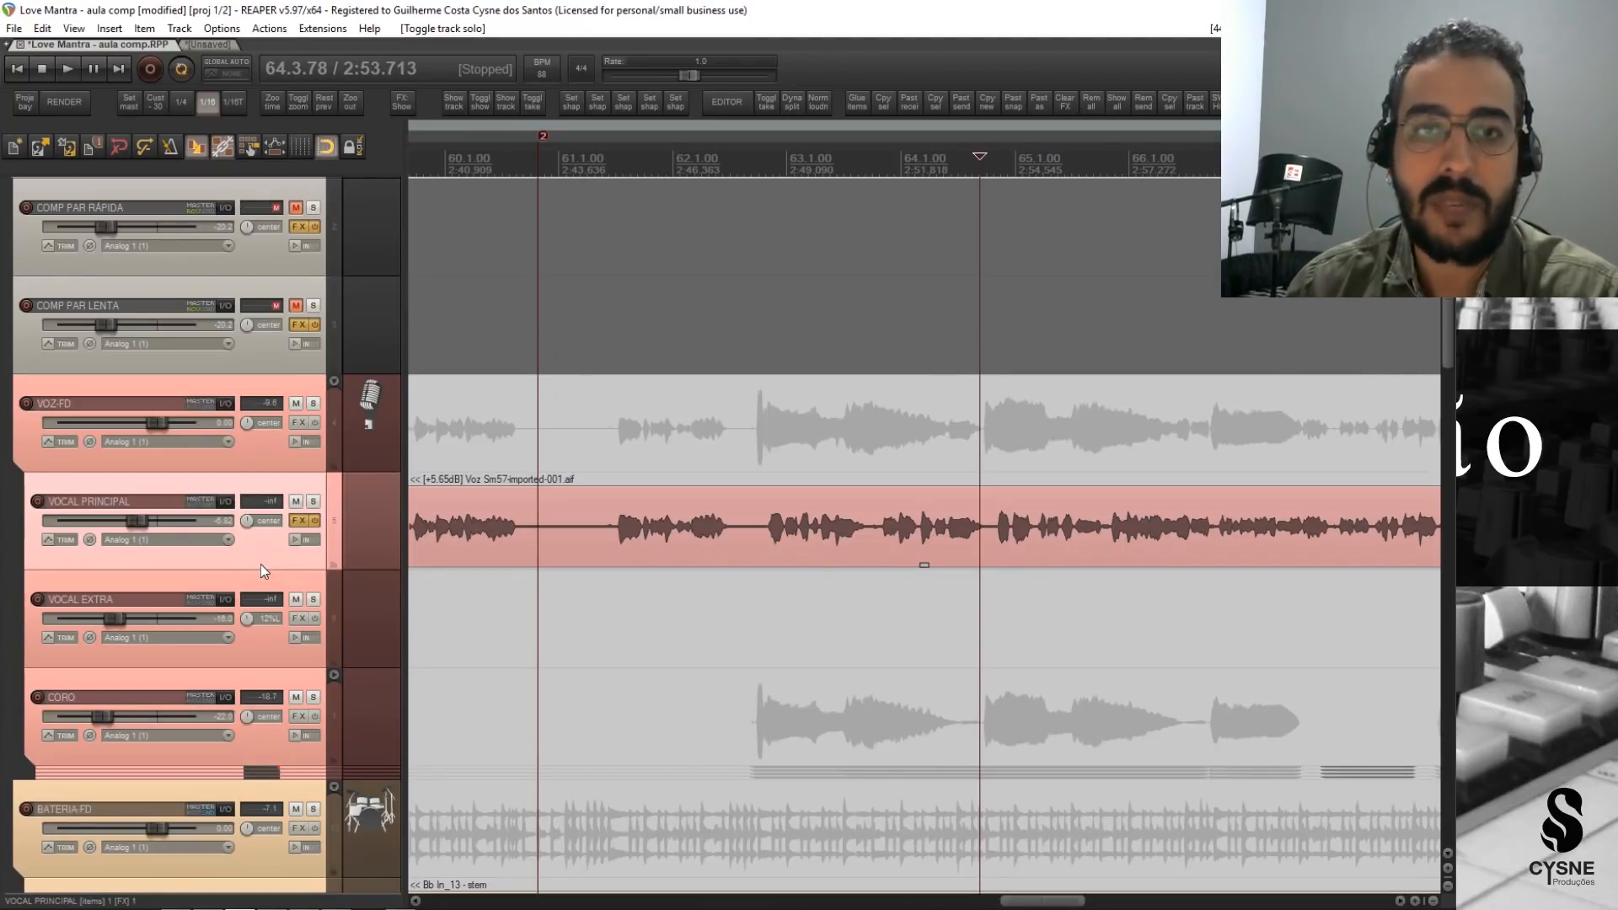
pyautogui.click(295, 524)
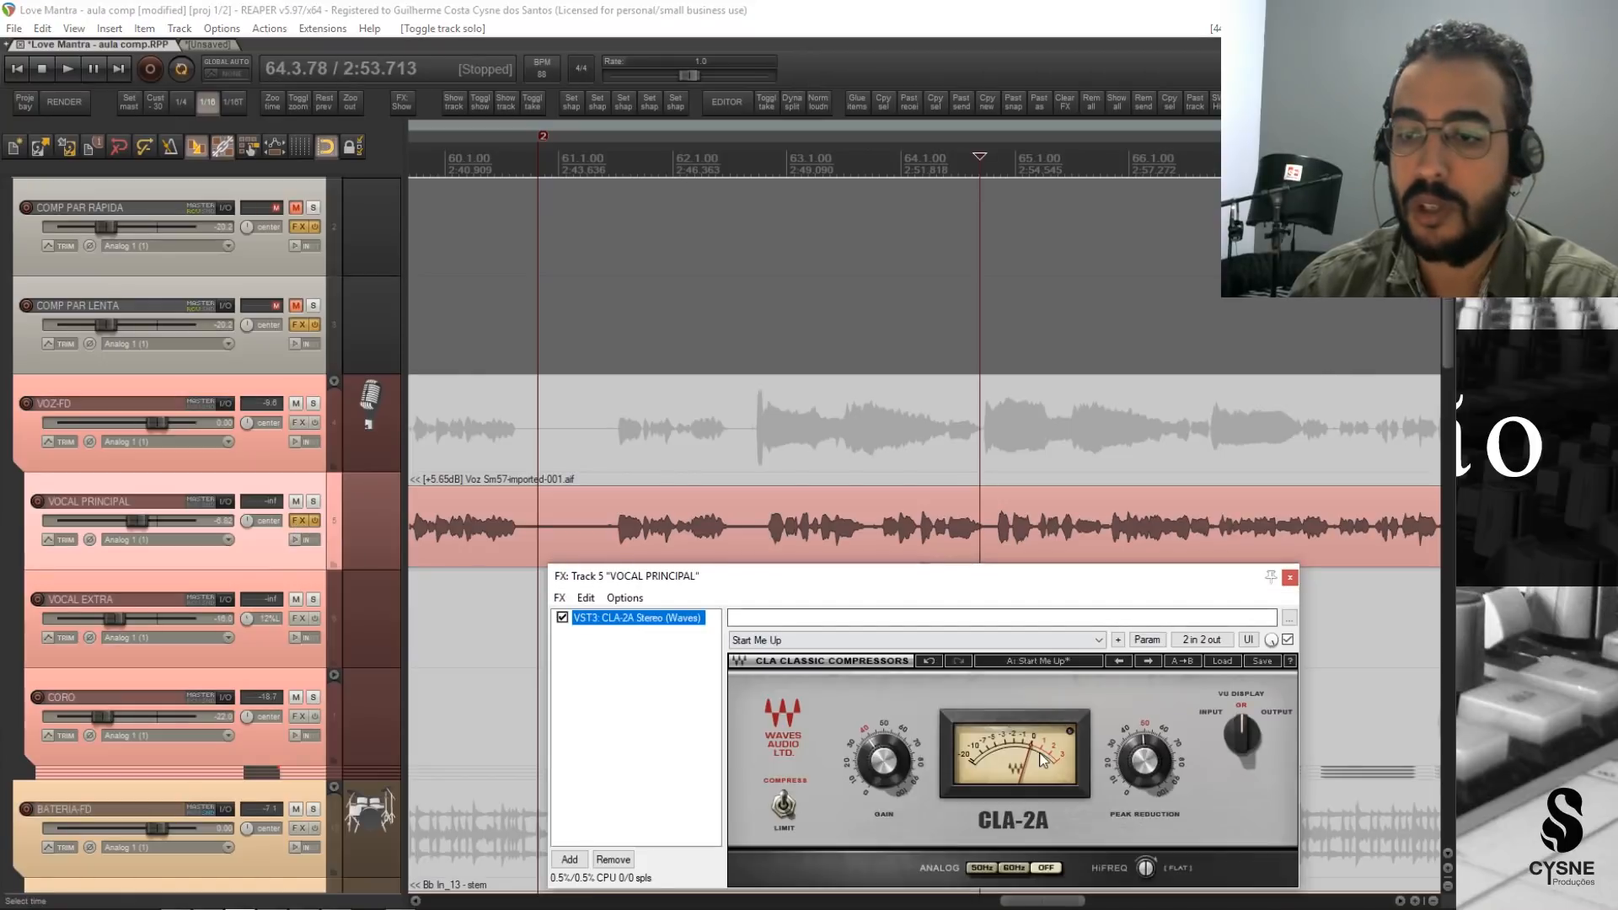
pyautogui.click(1289, 578)
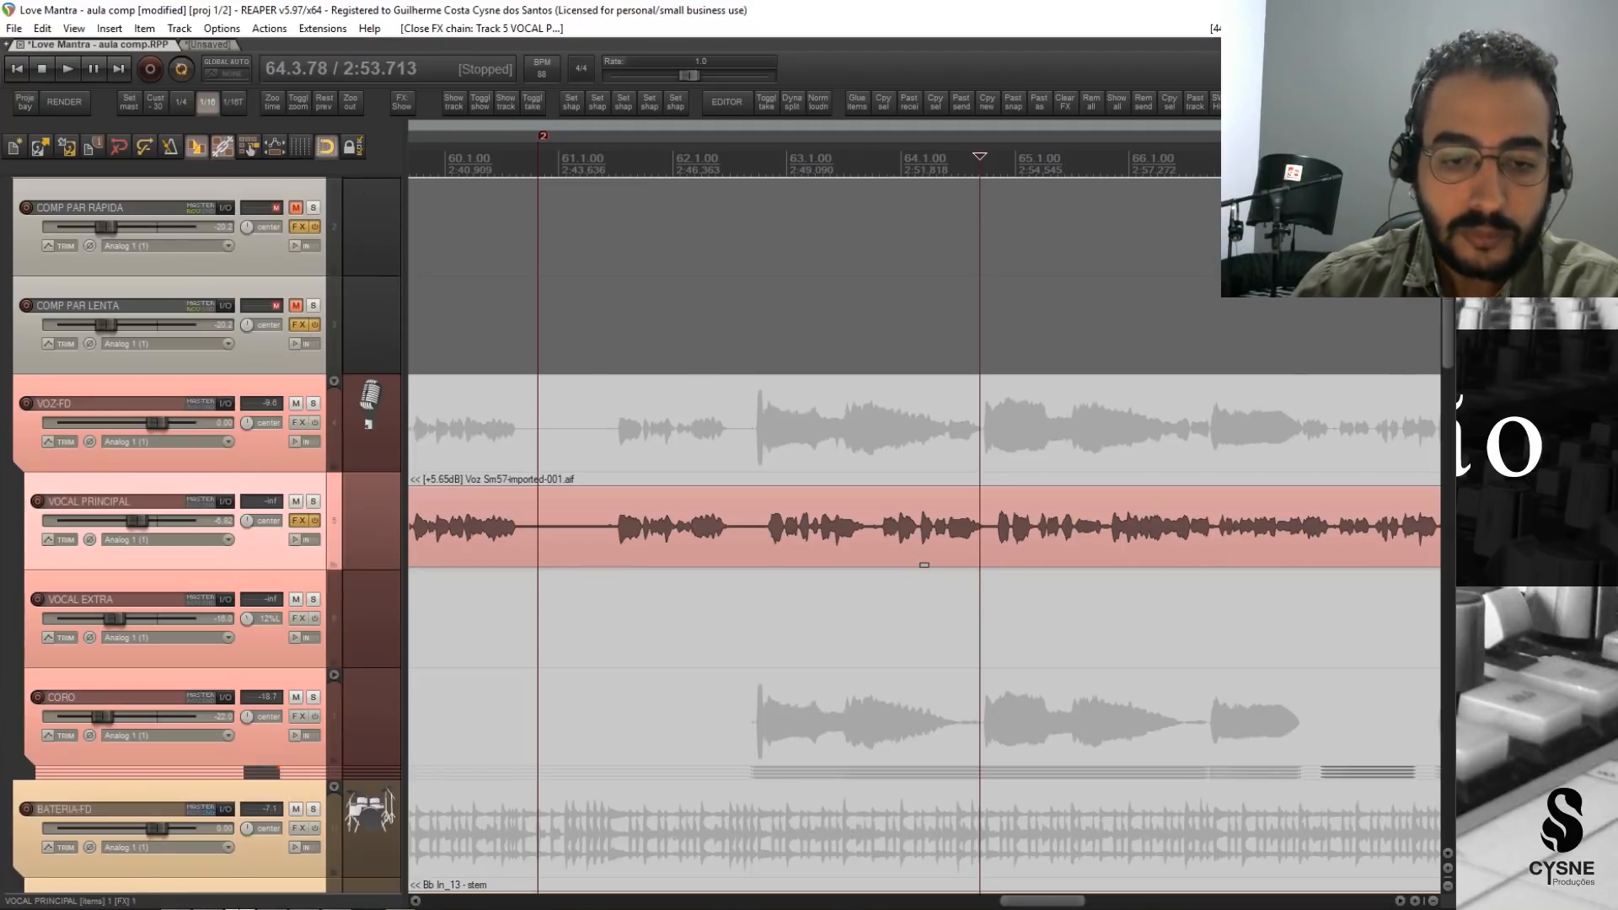
# Consult the compression table PDF in the browser, and return to REAPER to select the COMP PAR RÁPIDA track.
pyautogui.click(305, 901)
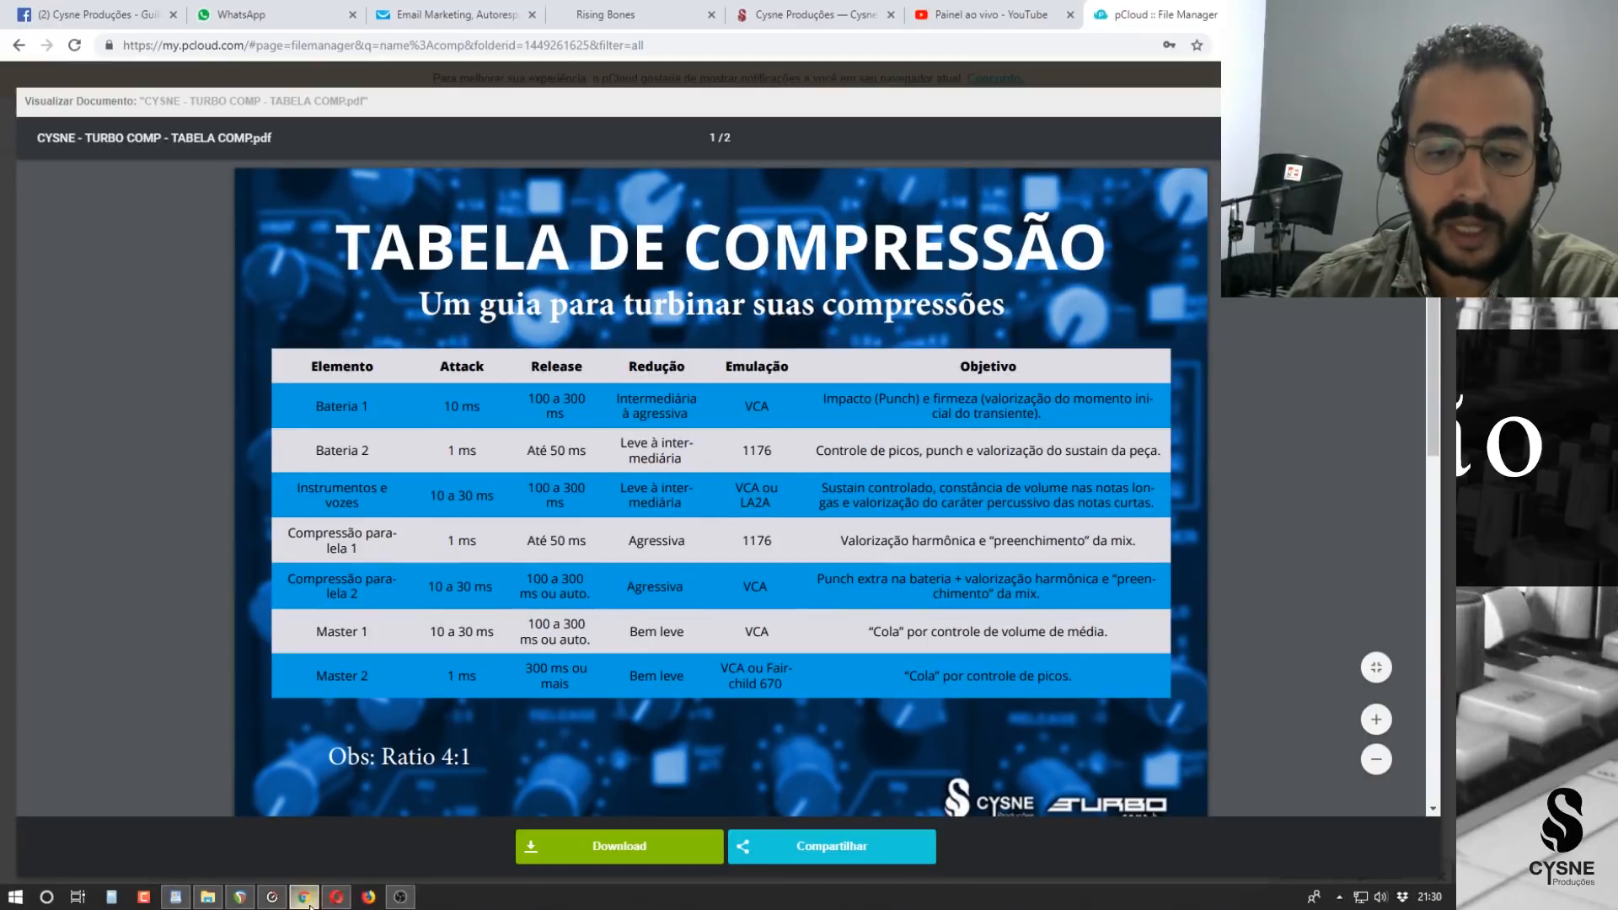
pyautogui.click(305, 903)
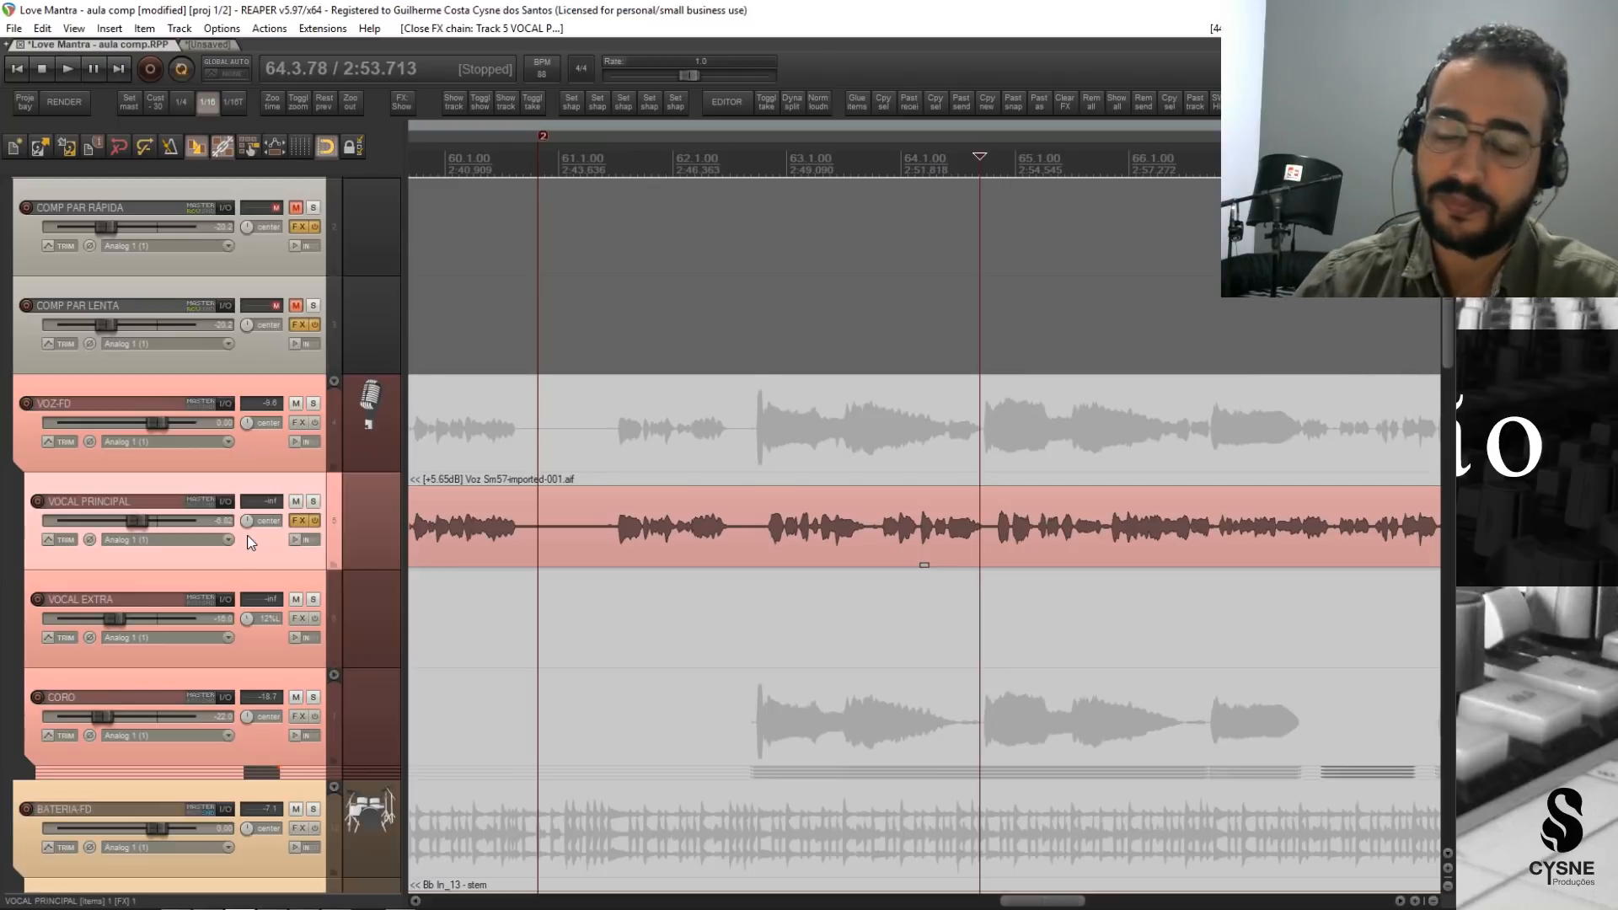
pyautogui.scroll(3, 205, 556)
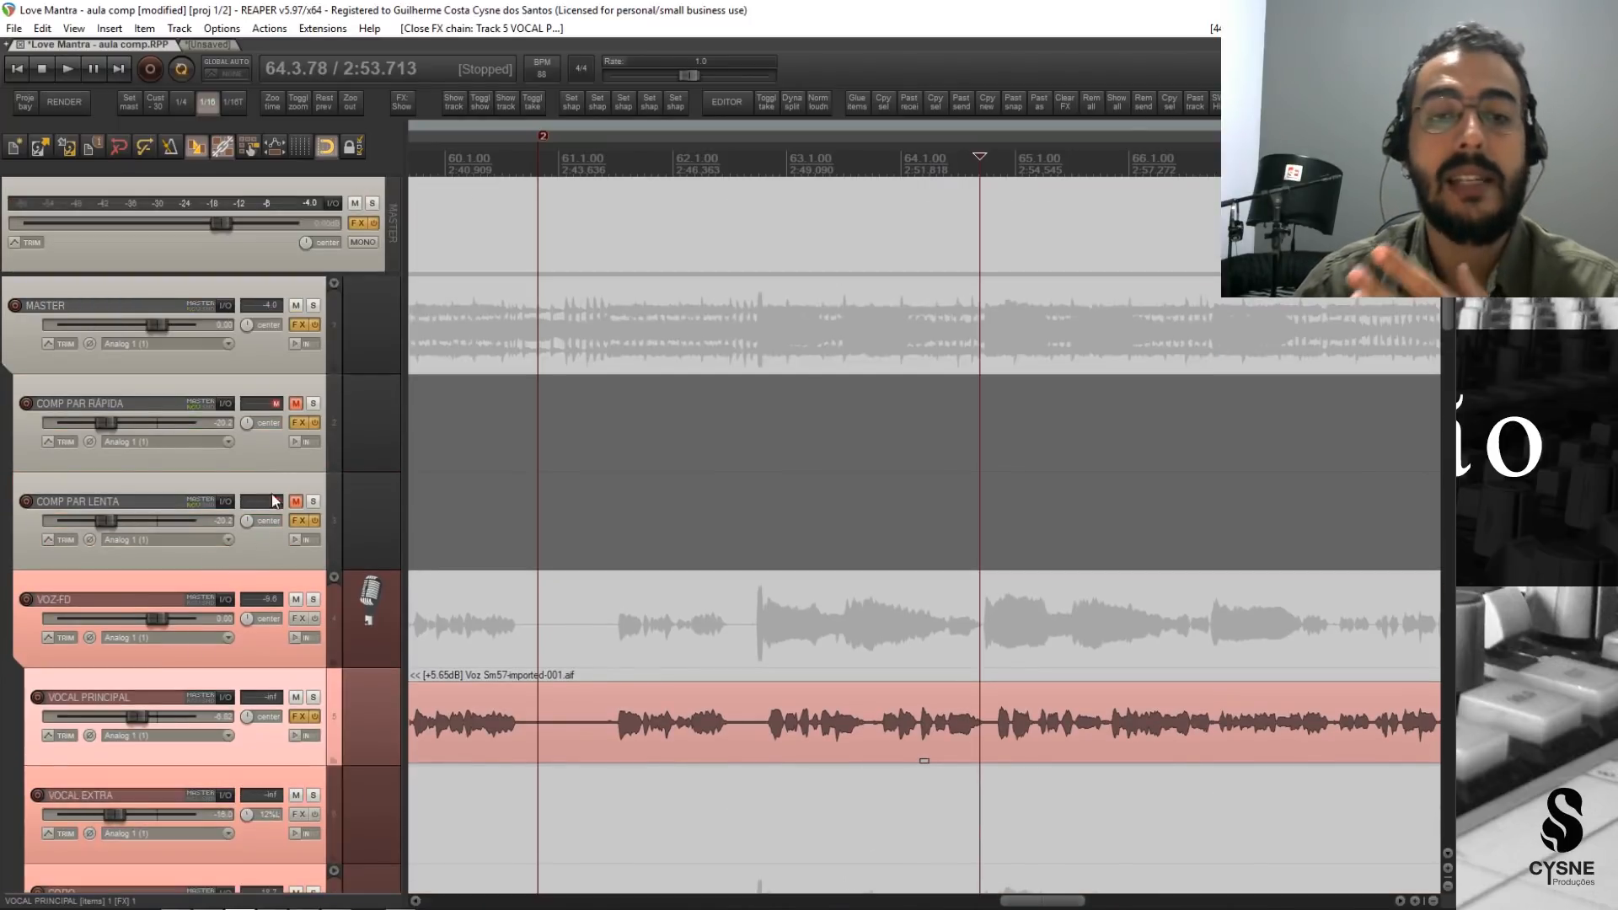
pyautogui.click(269, 465)
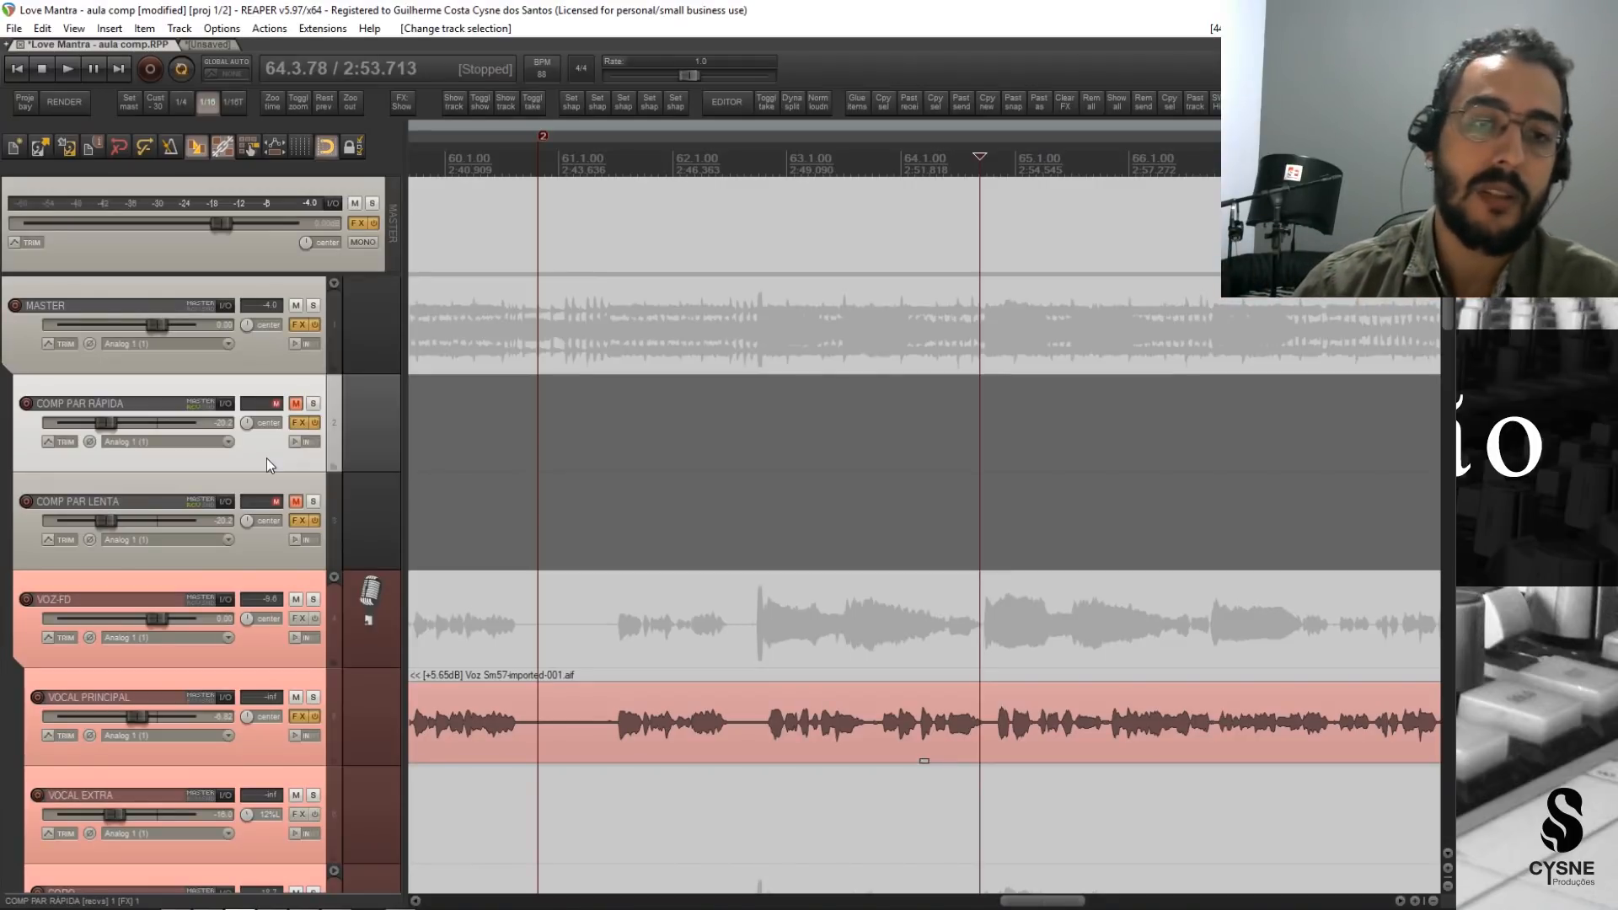
# Check the BATERIA-FD folder track's routing sends to the two parallel compression tracks and collapse the folder.
pyautogui.scroll(-1, 236, 495)
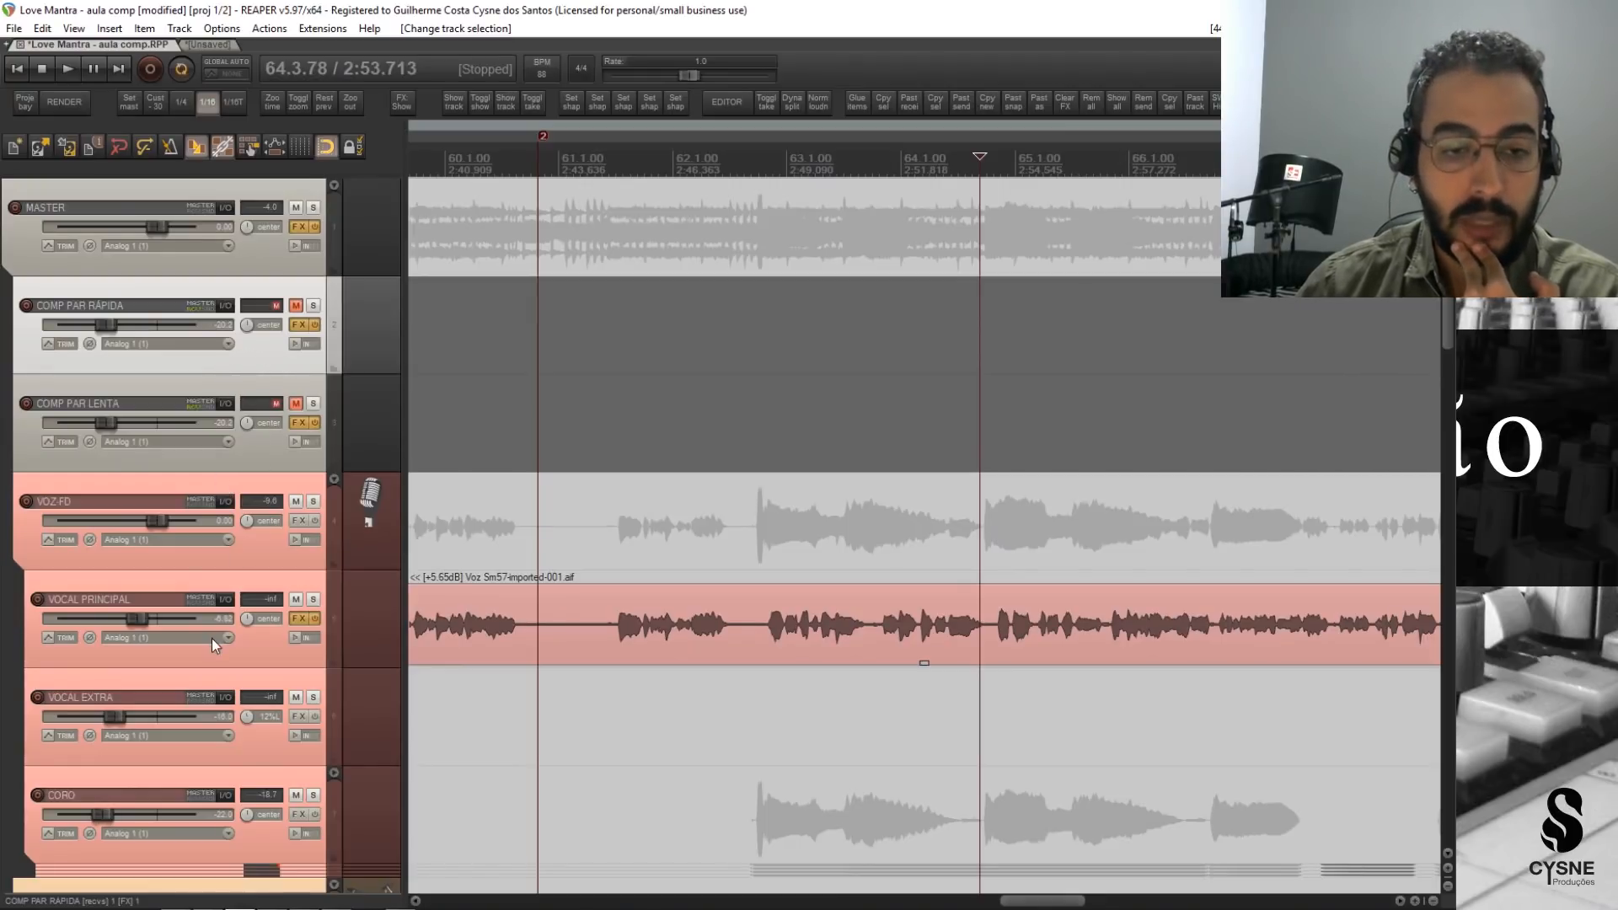
pyautogui.scroll(-4, 211, 639)
pyautogui.click(225, 515)
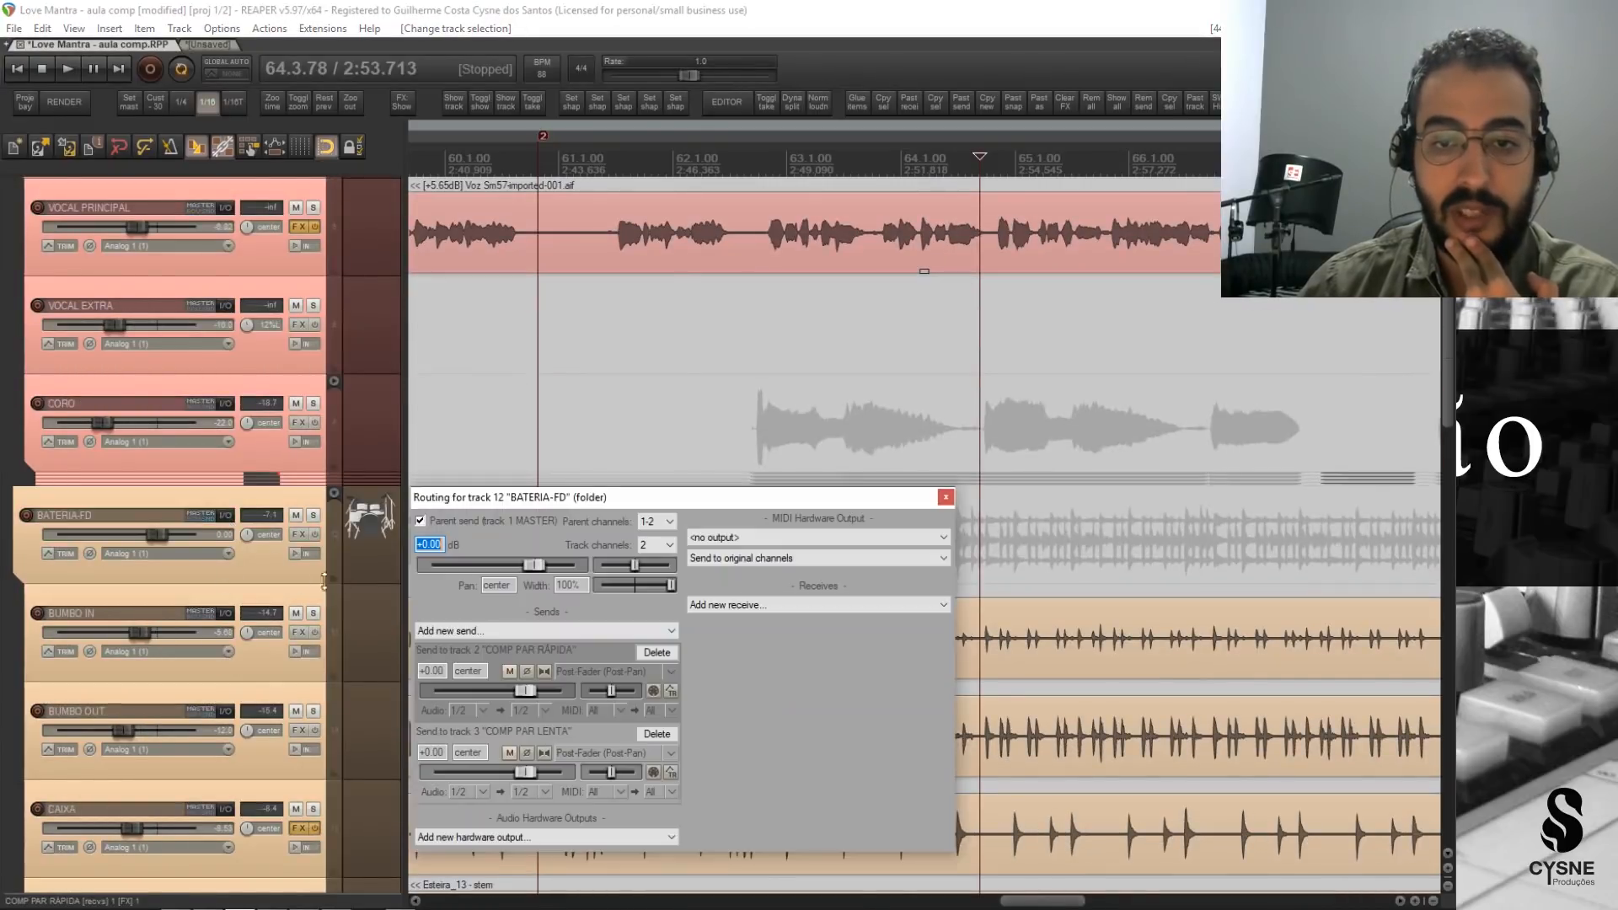
pyautogui.click(256, 565)
pyautogui.click(334, 493)
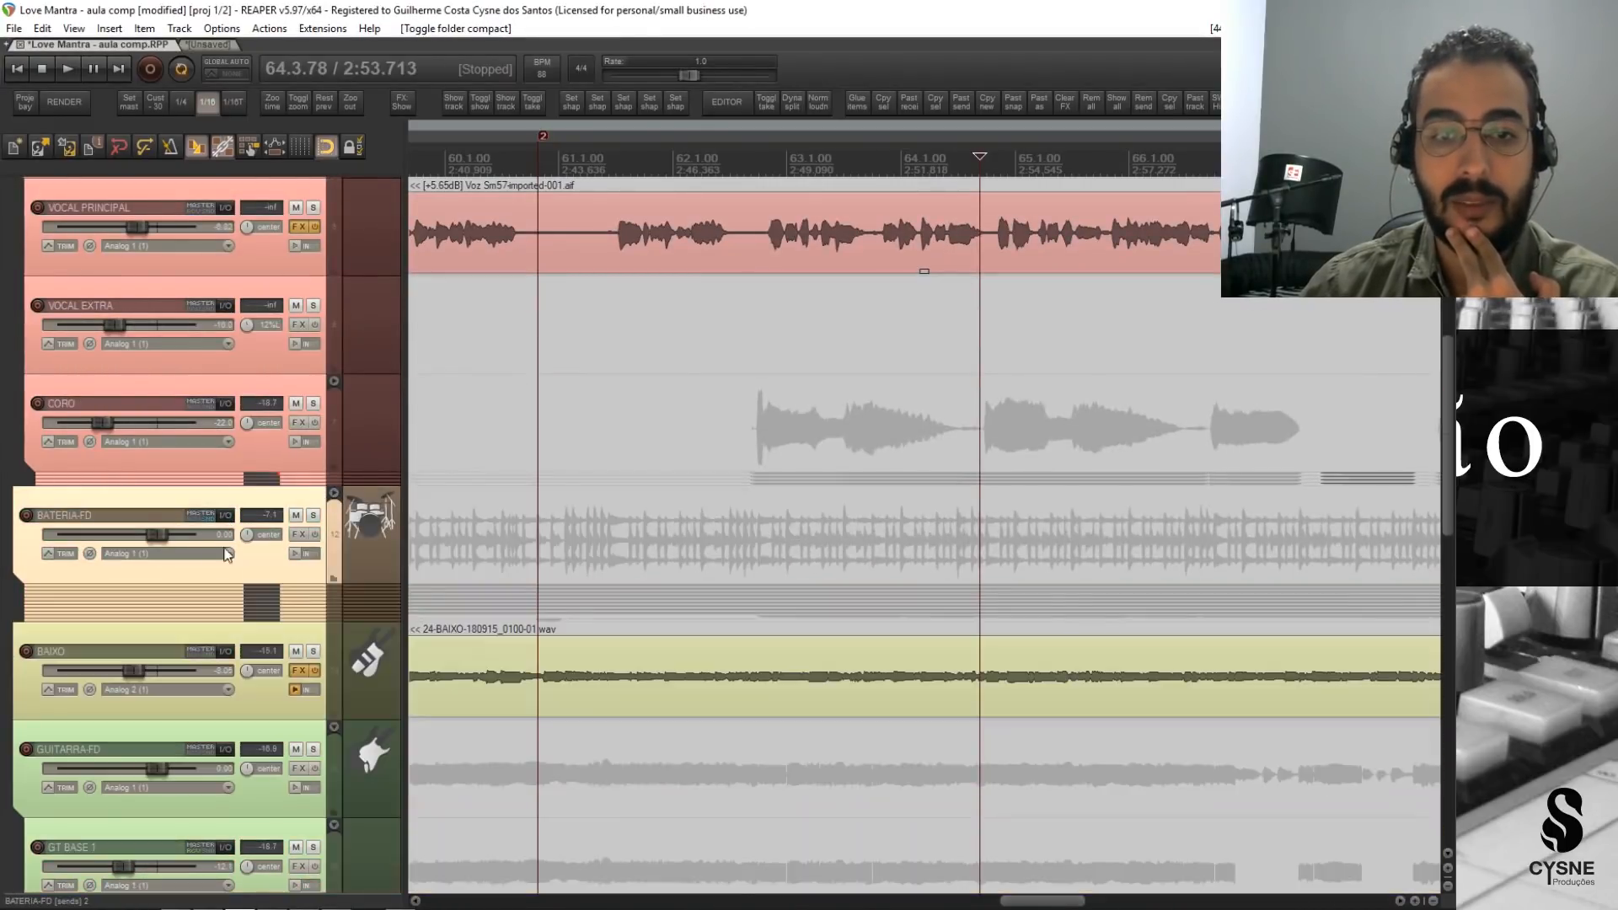
pyautogui.click(225, 515)
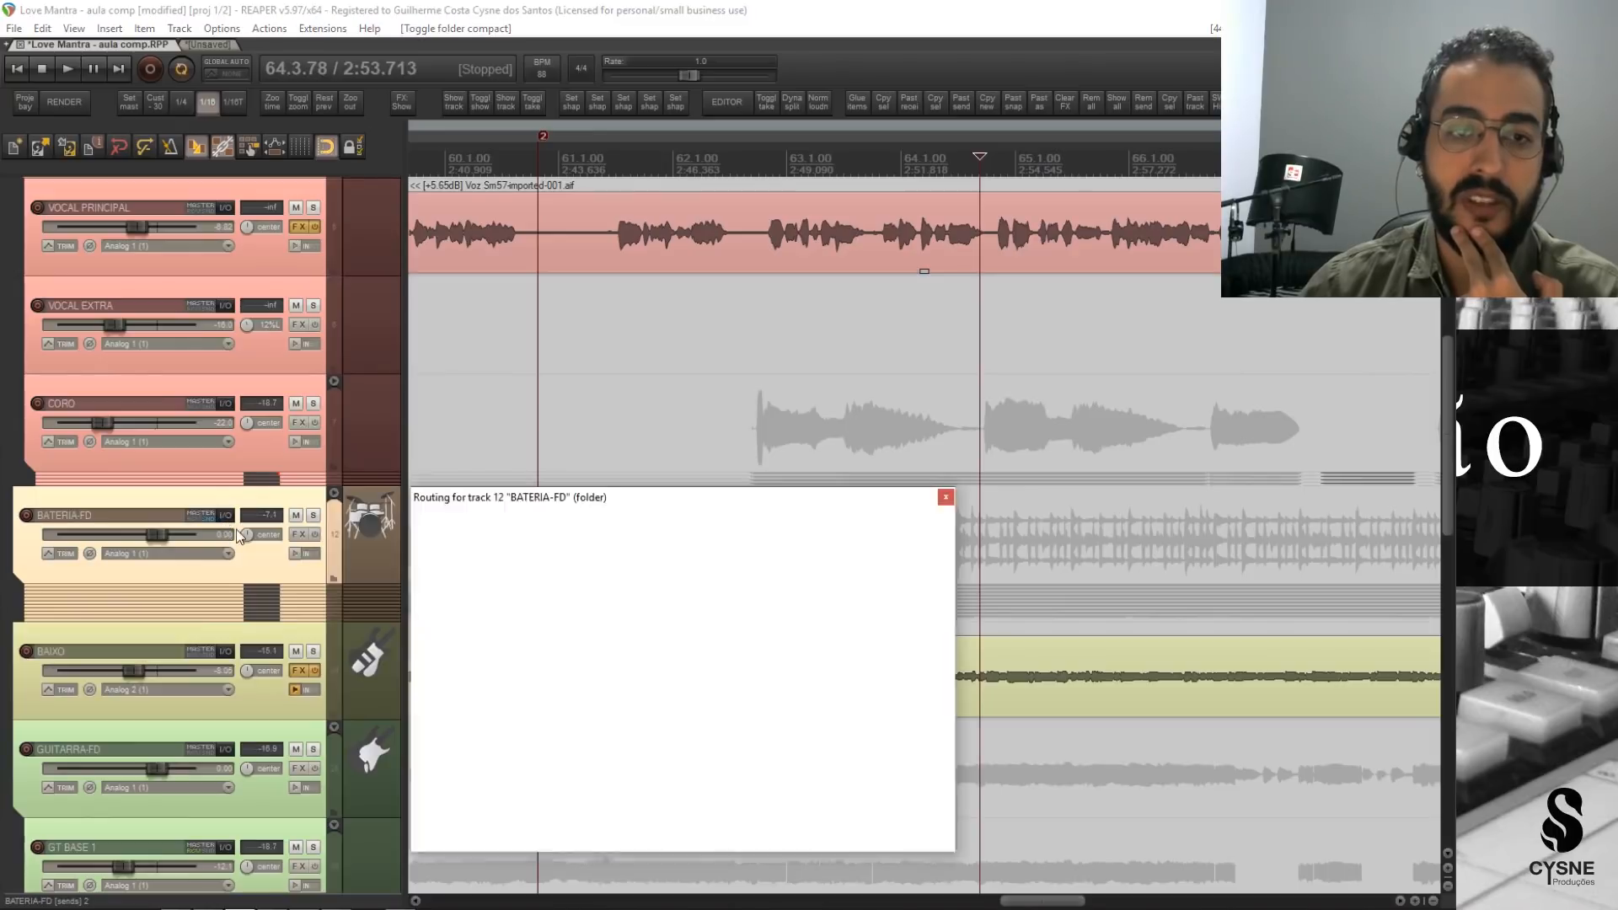
pyautogui.click(946, 497)
# Return to the parallel compression tracks and select COMP PAR RÁPIDA and COMP PAR LENTA alternately to point them out.
pyautogui.scroll(5, 140, 539)
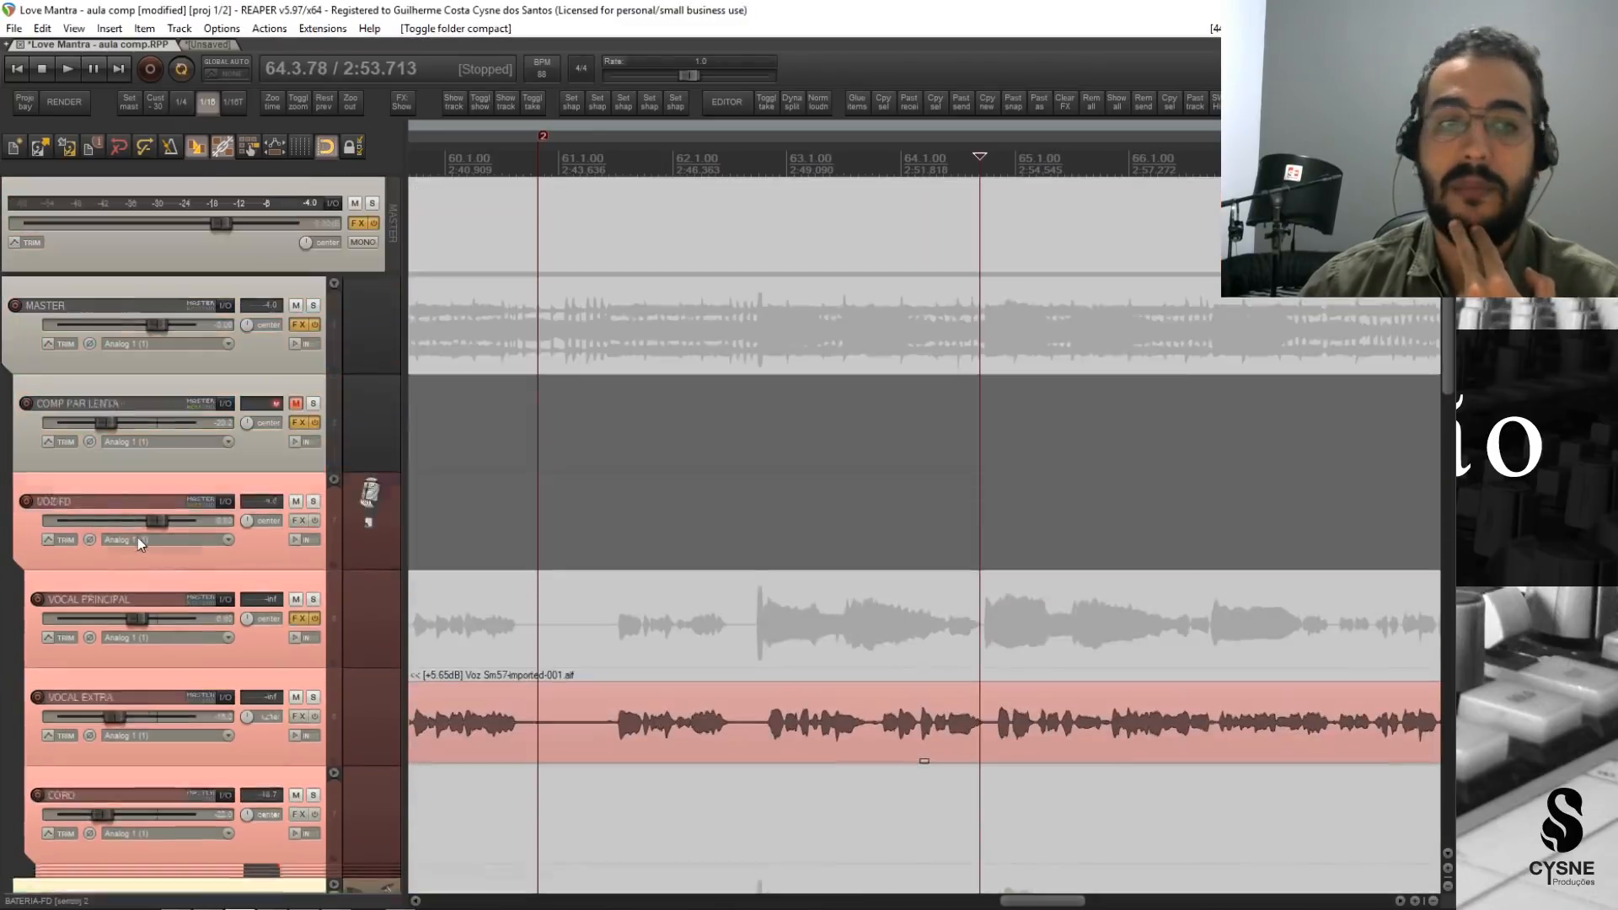
pyautogui.click(265, 463)
pyautogui.click(260, 544)
pyautogui.click(261, 462)
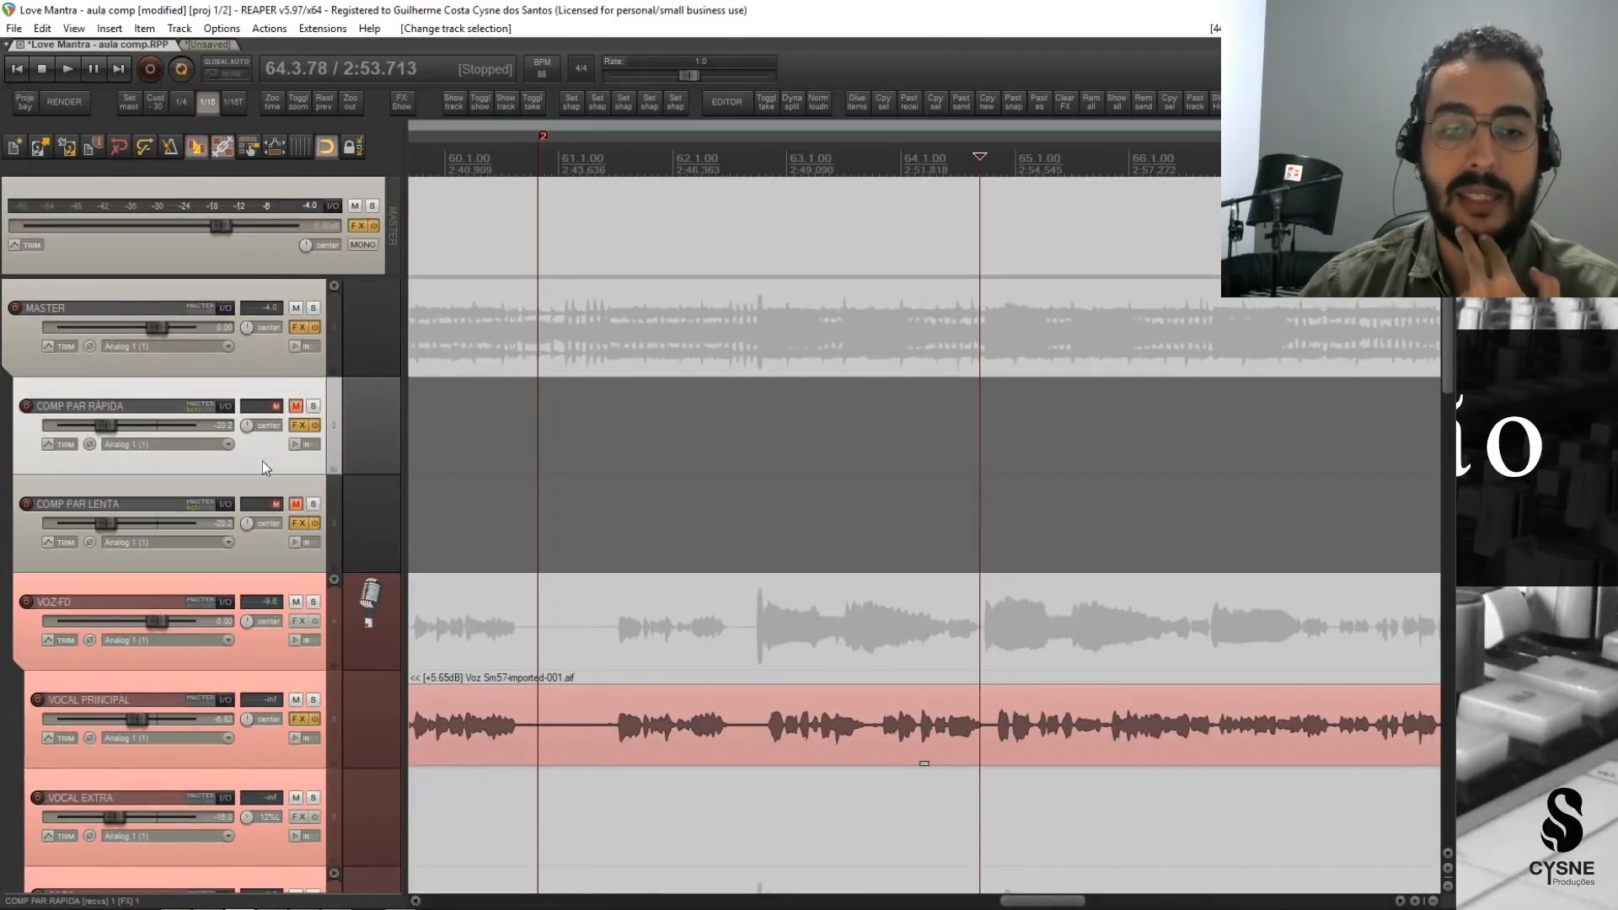
pyautogui.click(262, 537)
pyautogui.click(255, 460)
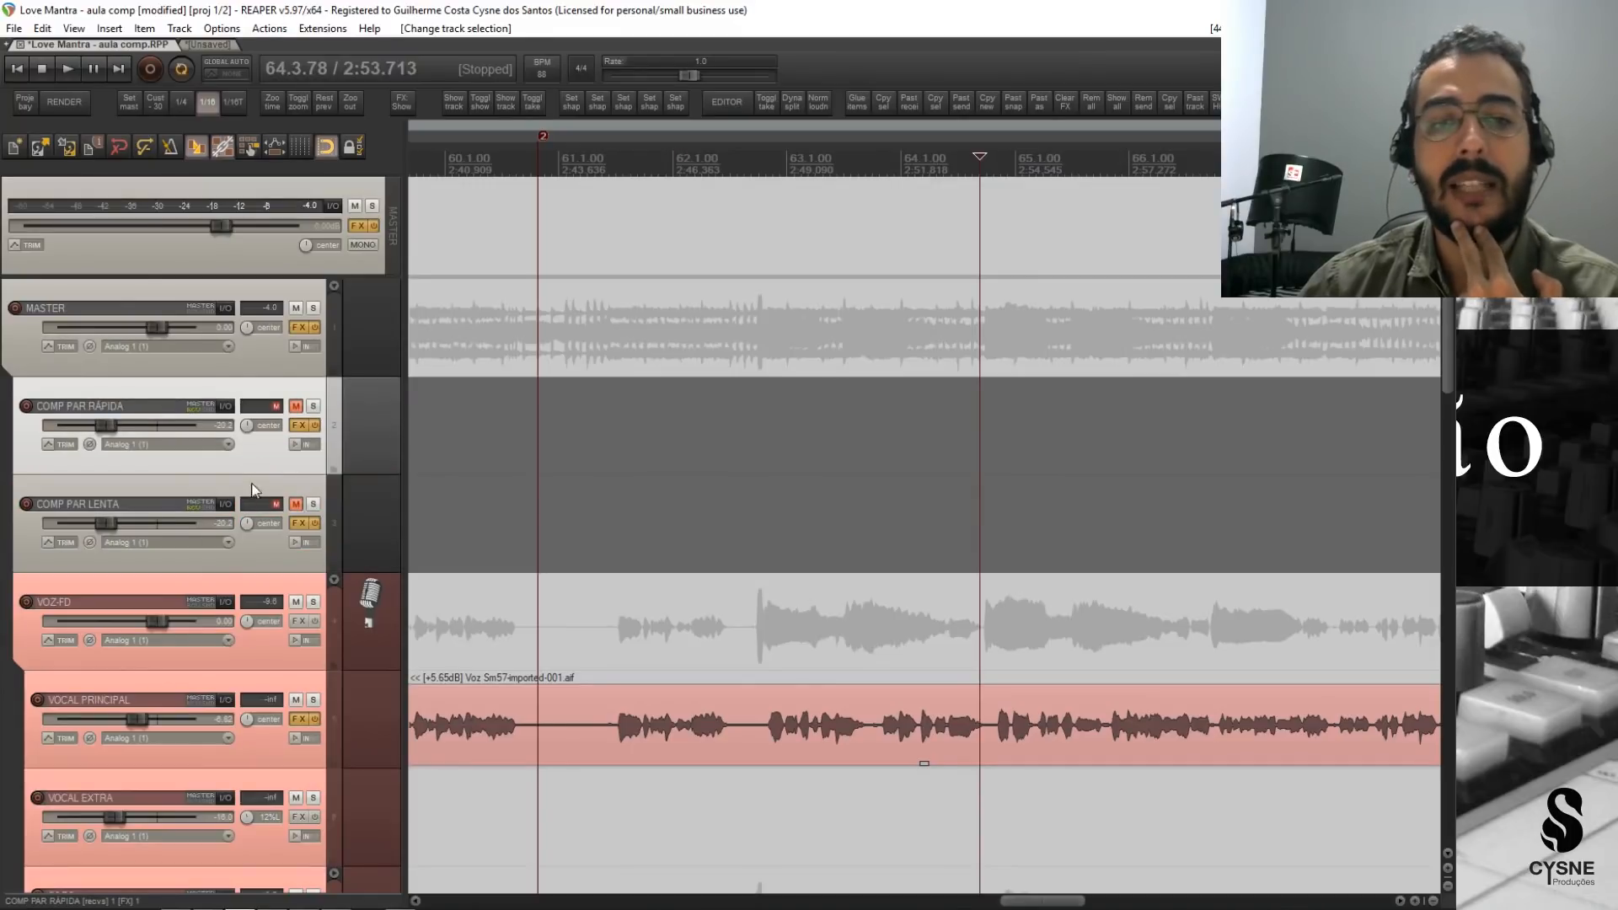
pyautogui.click(260, 523)
pyautogui.click(256, 462)
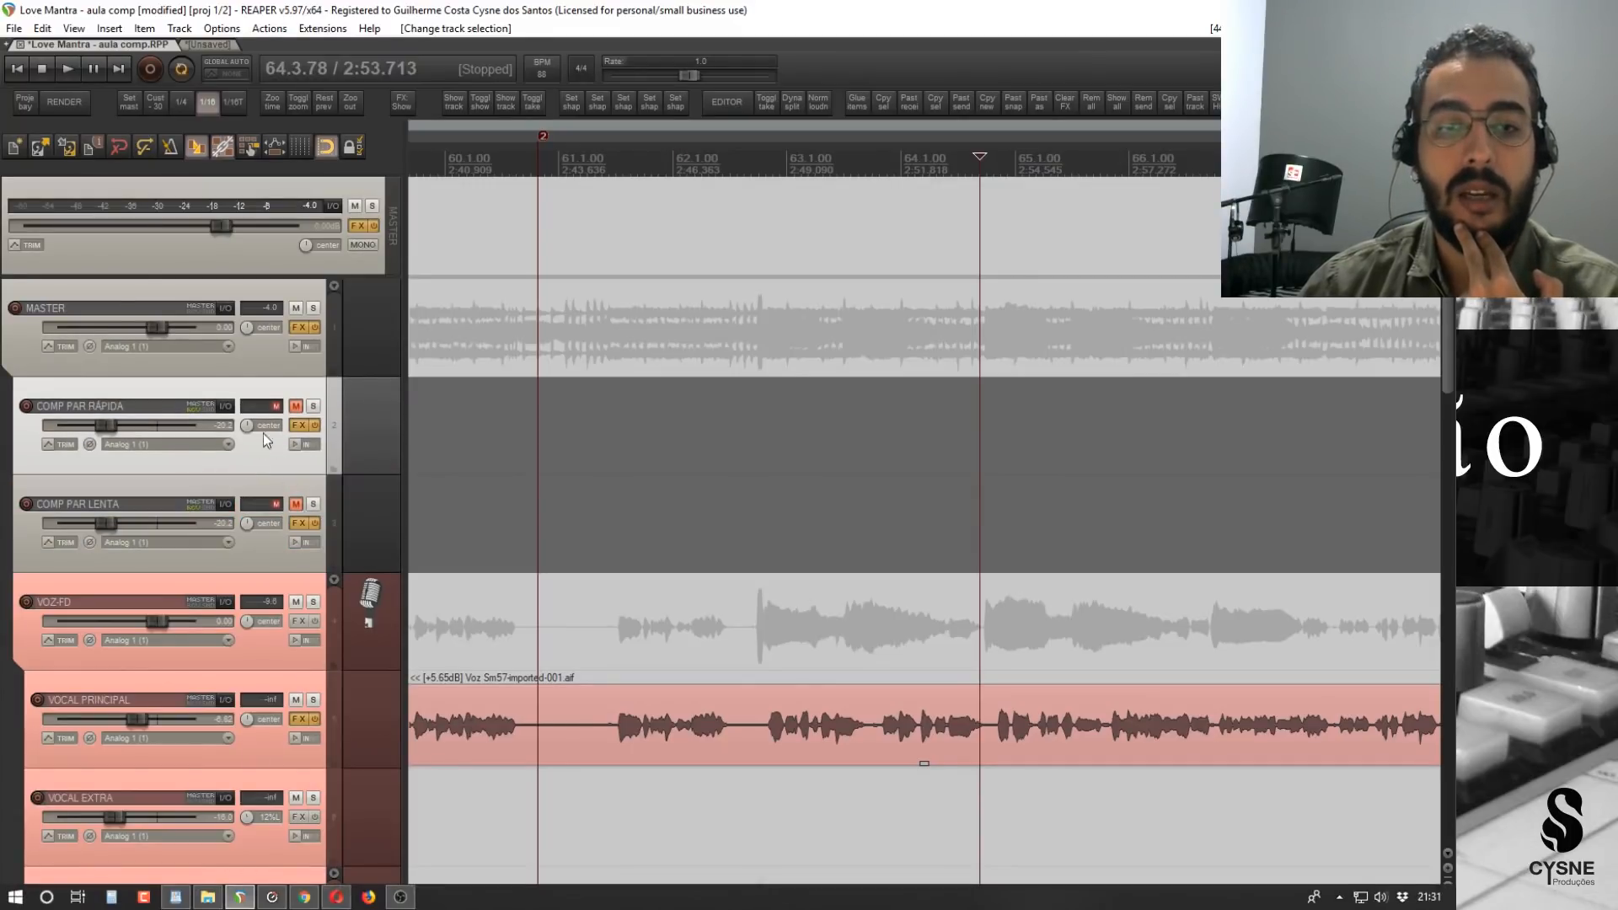
# Check the parallel compression rows of the browser's PDF table, and return to REAPER to highlight both parallel tracks, ending on COMP PAR LENTA.
pyautogui.click(305, 895)
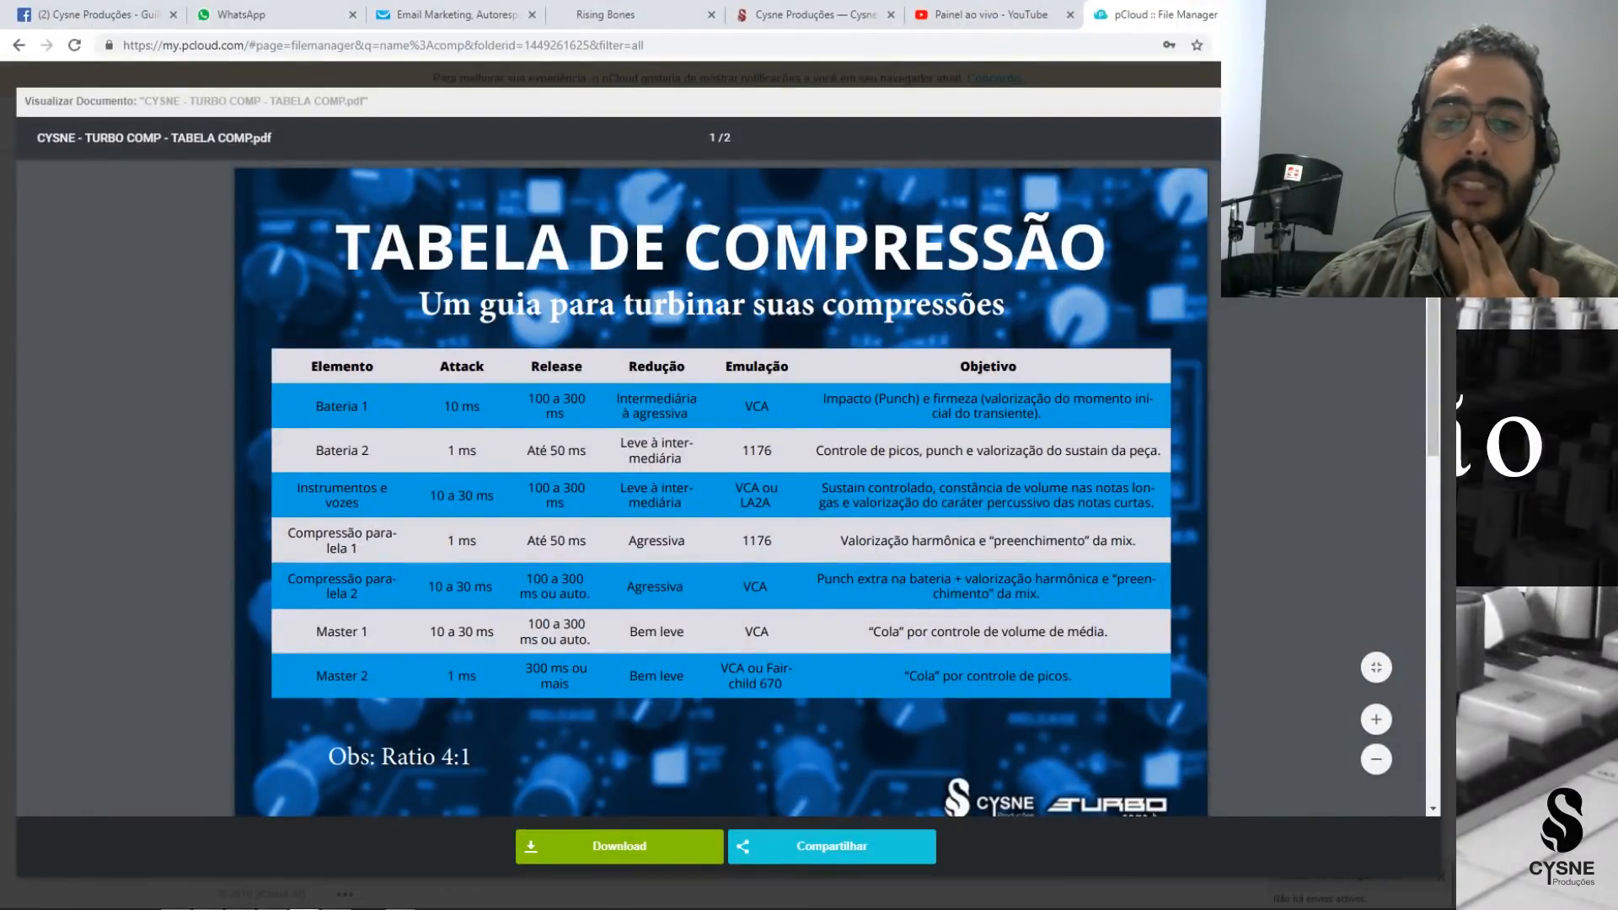
pyautogui.click(302, 898)
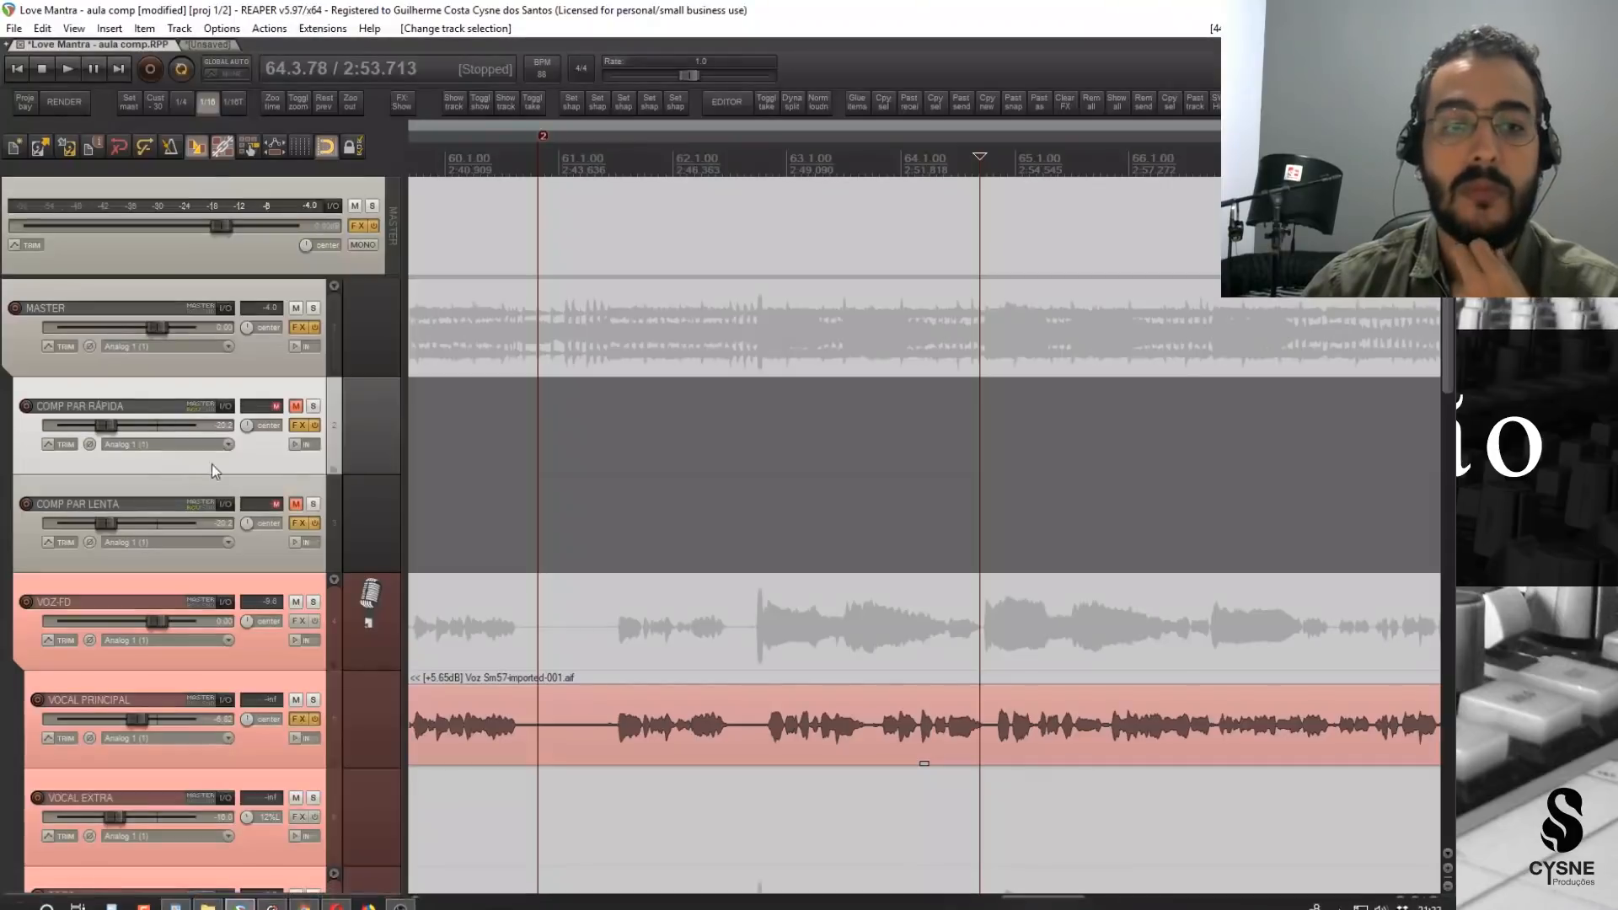
pyautogui.click(256, 544)
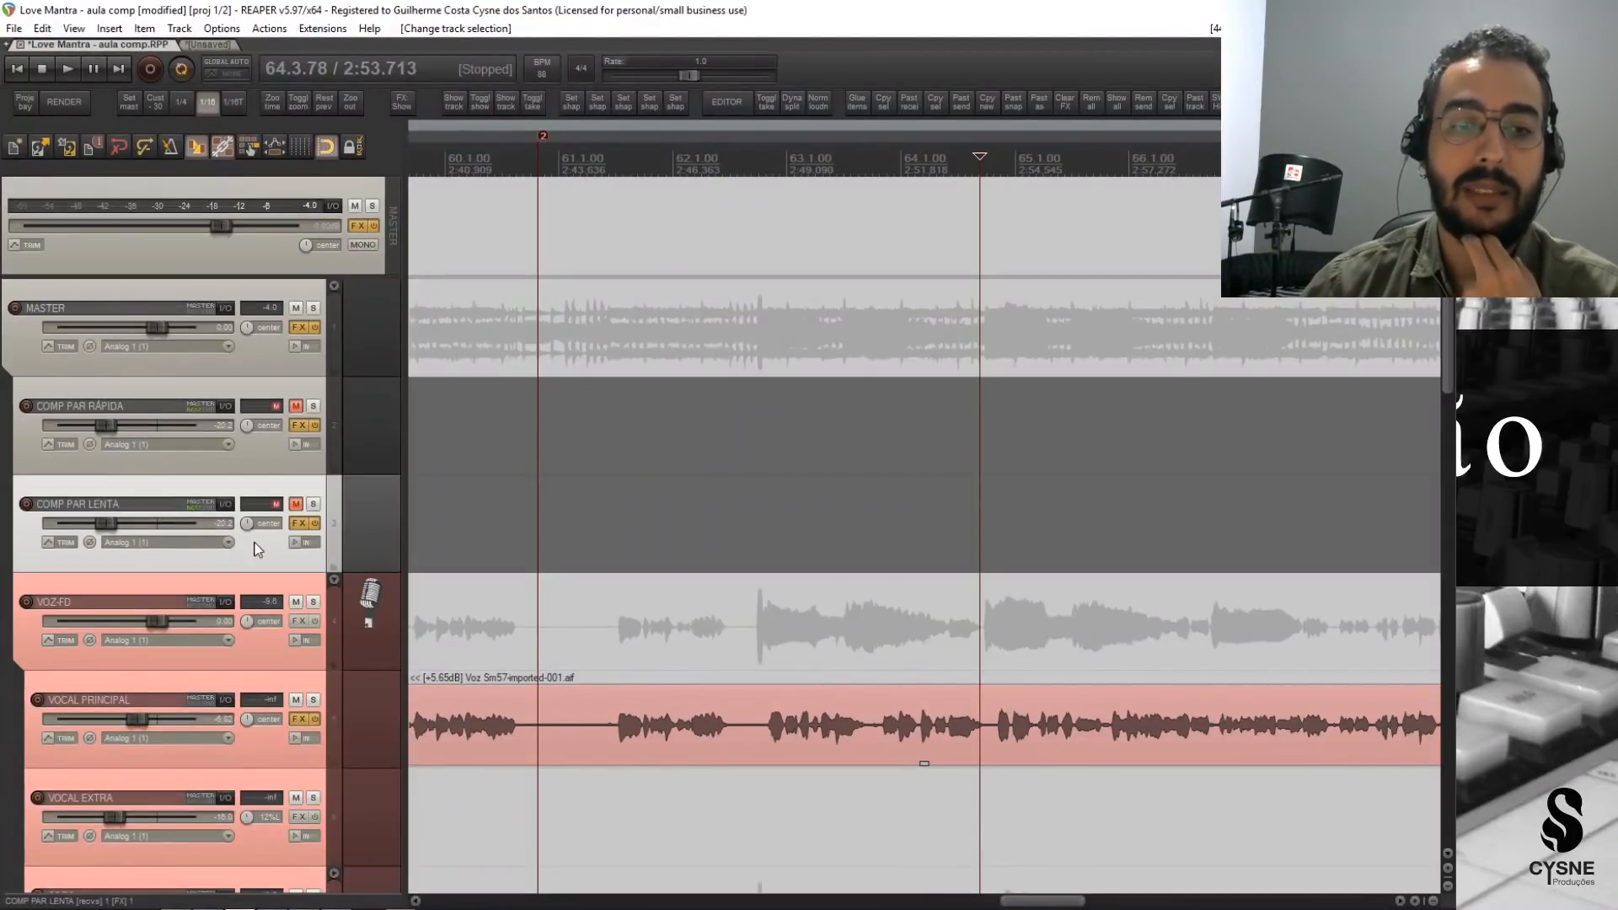
pyautogui.click(260, 450)
pyautogui.click(260, 555)
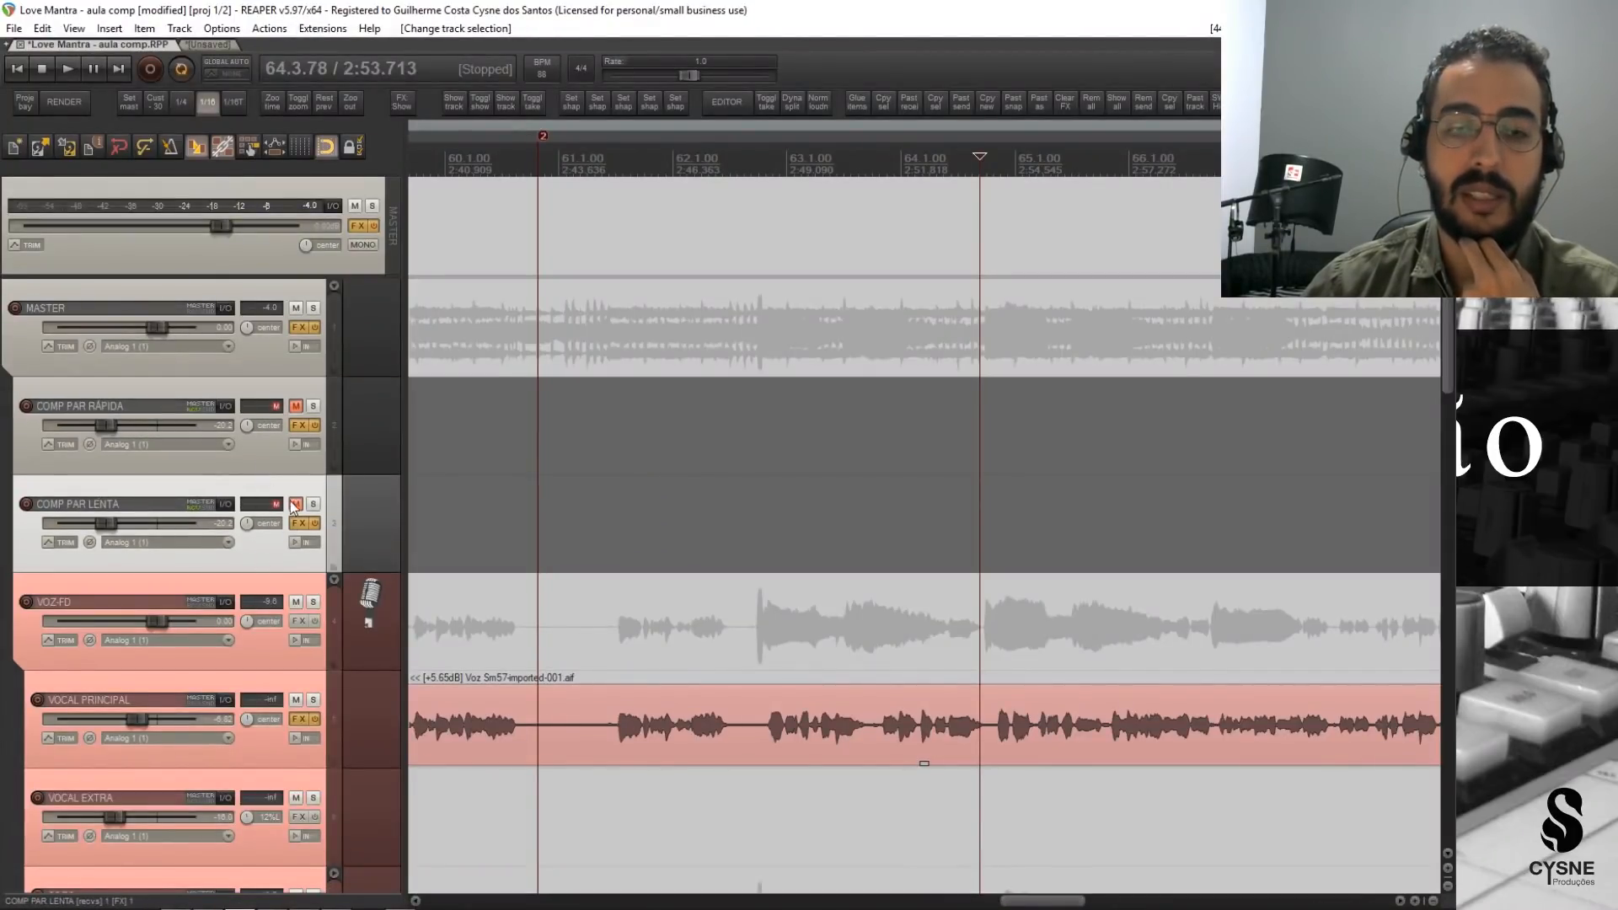
# Unmute and solo COMP PAR RÁPIDA with its volume raised to about -6.2 dB.
pyautogui.click(295, 410)
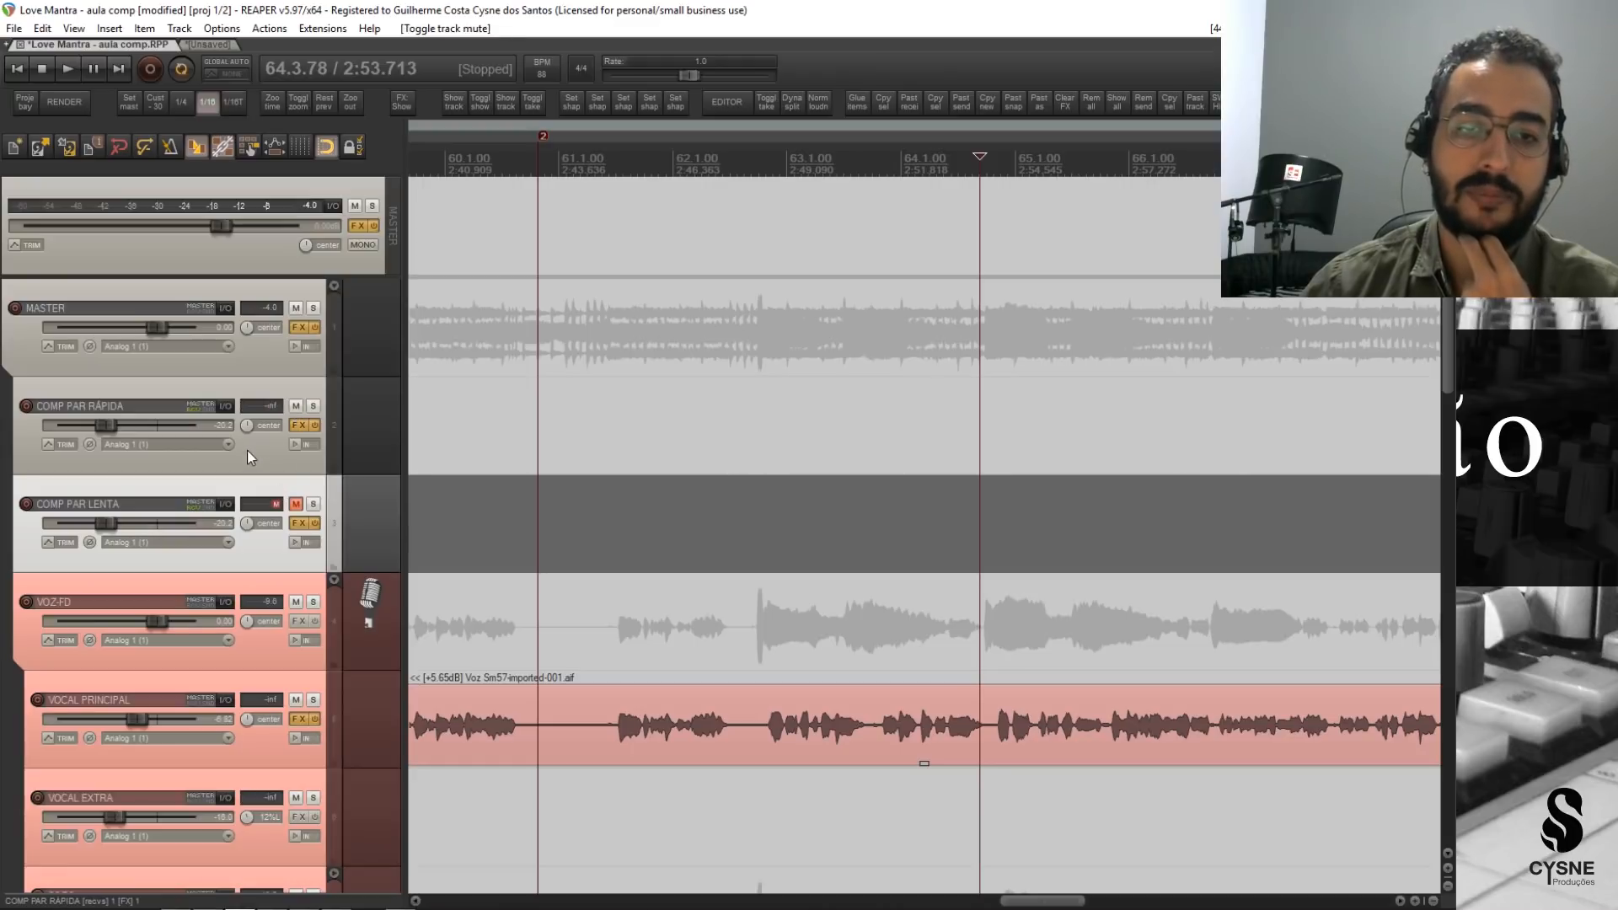
pyautogui.click(246, 450)
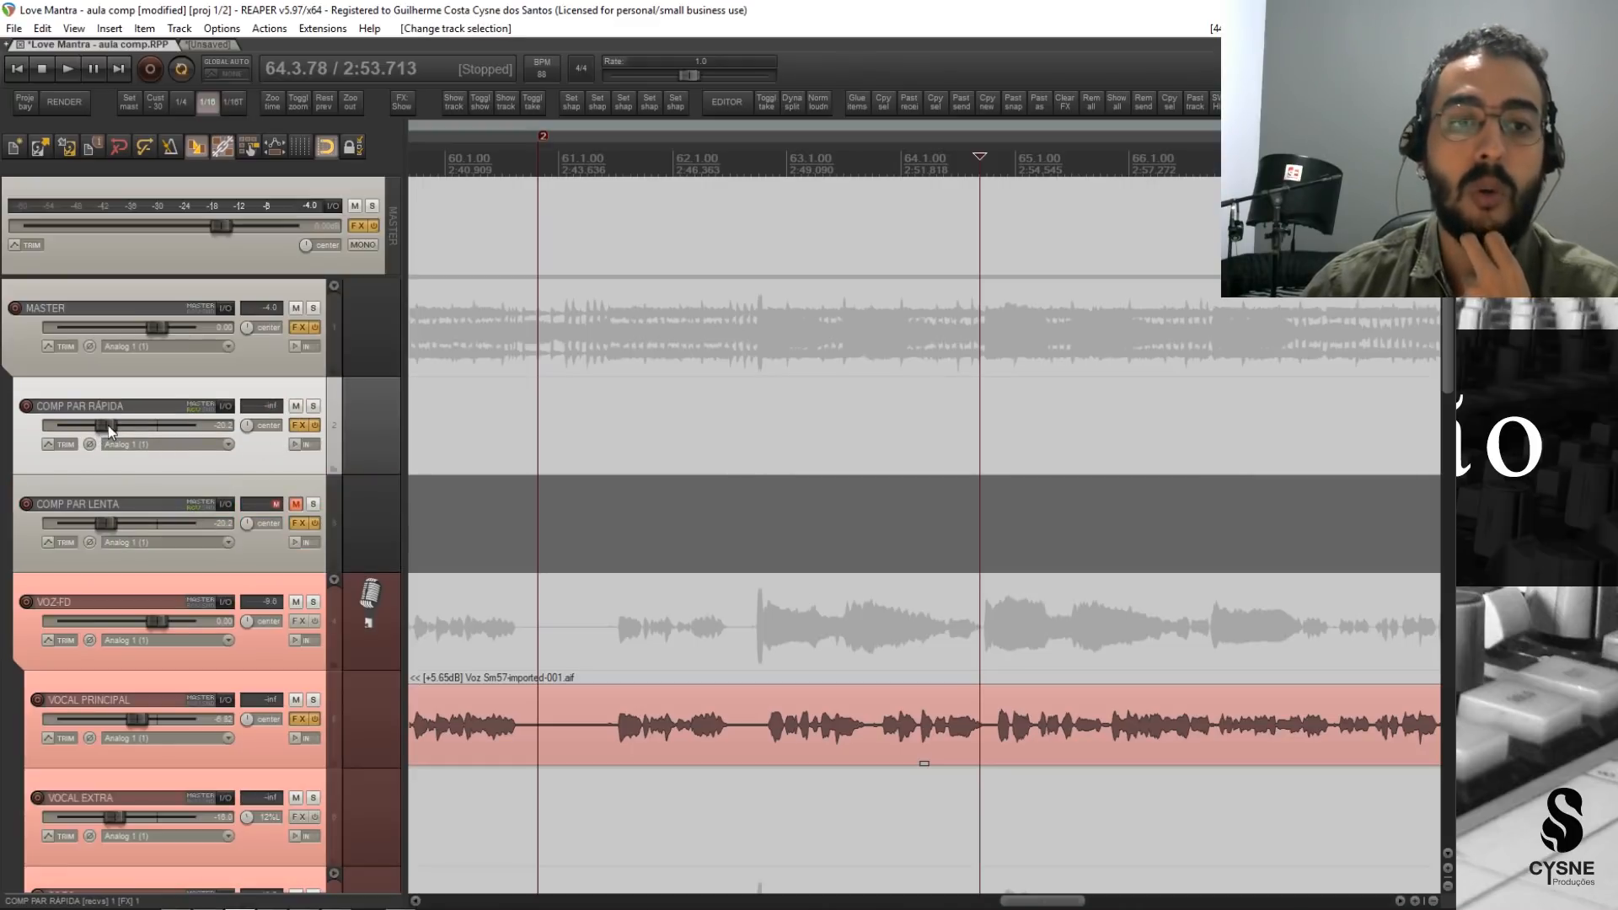
pyautogui.moveTo(104, 425); pyautogui.dragTo(143, 429)
pyautogui.click(313, 405)
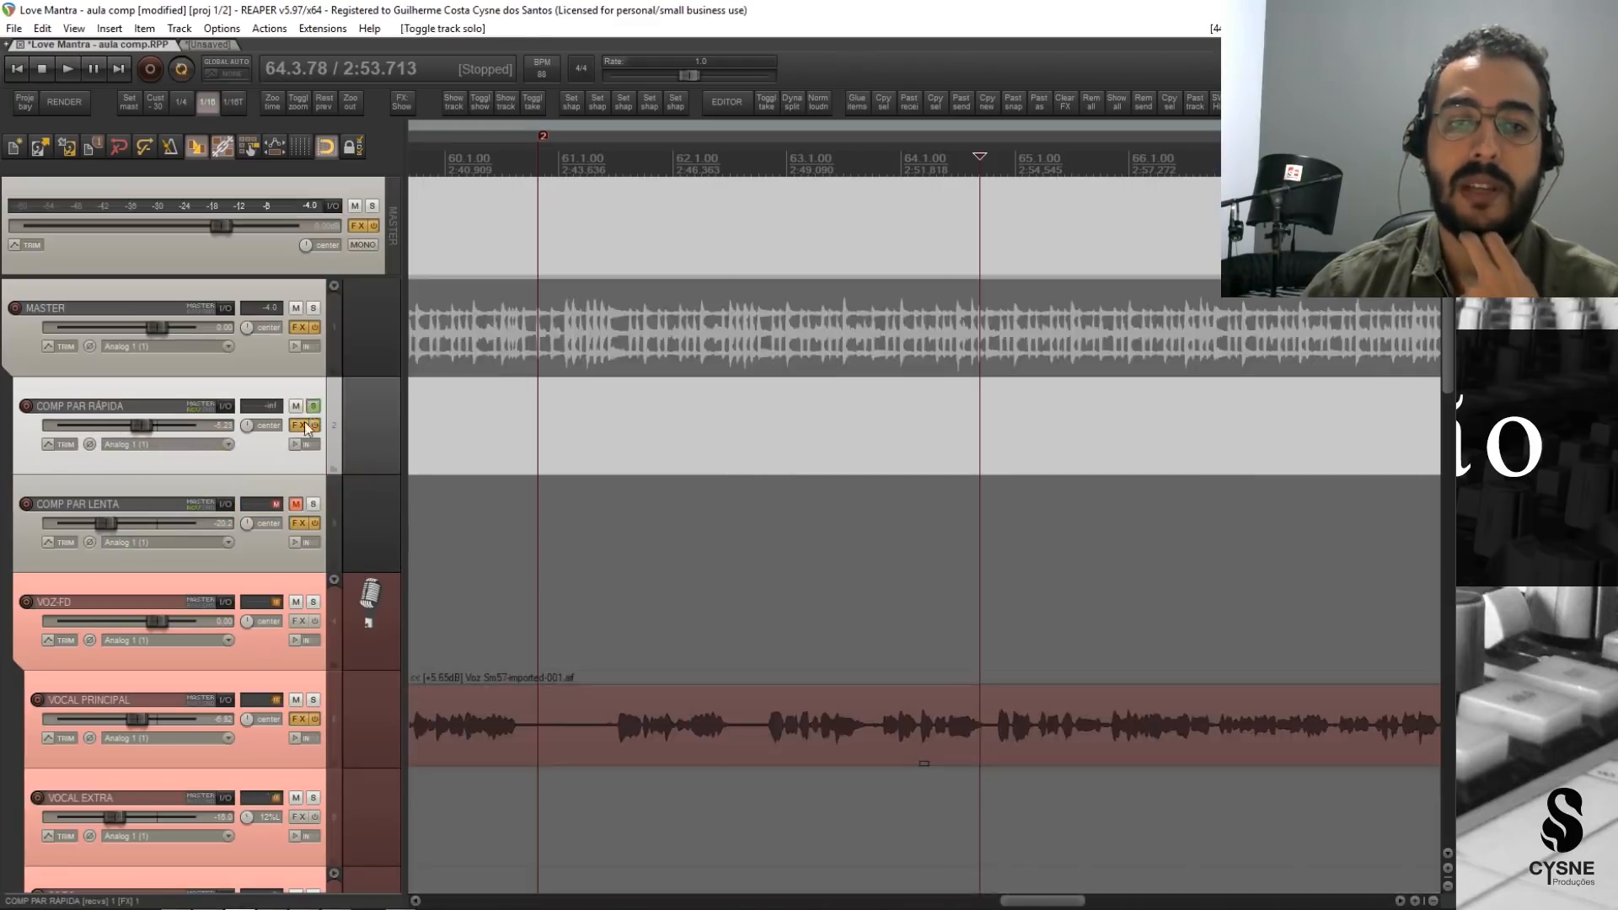
# Open COMP PAR RÁPIDA's CLA-76 effects window and place it over the arrange area, clear of the track controls.
pyautogui.click(298, 424)
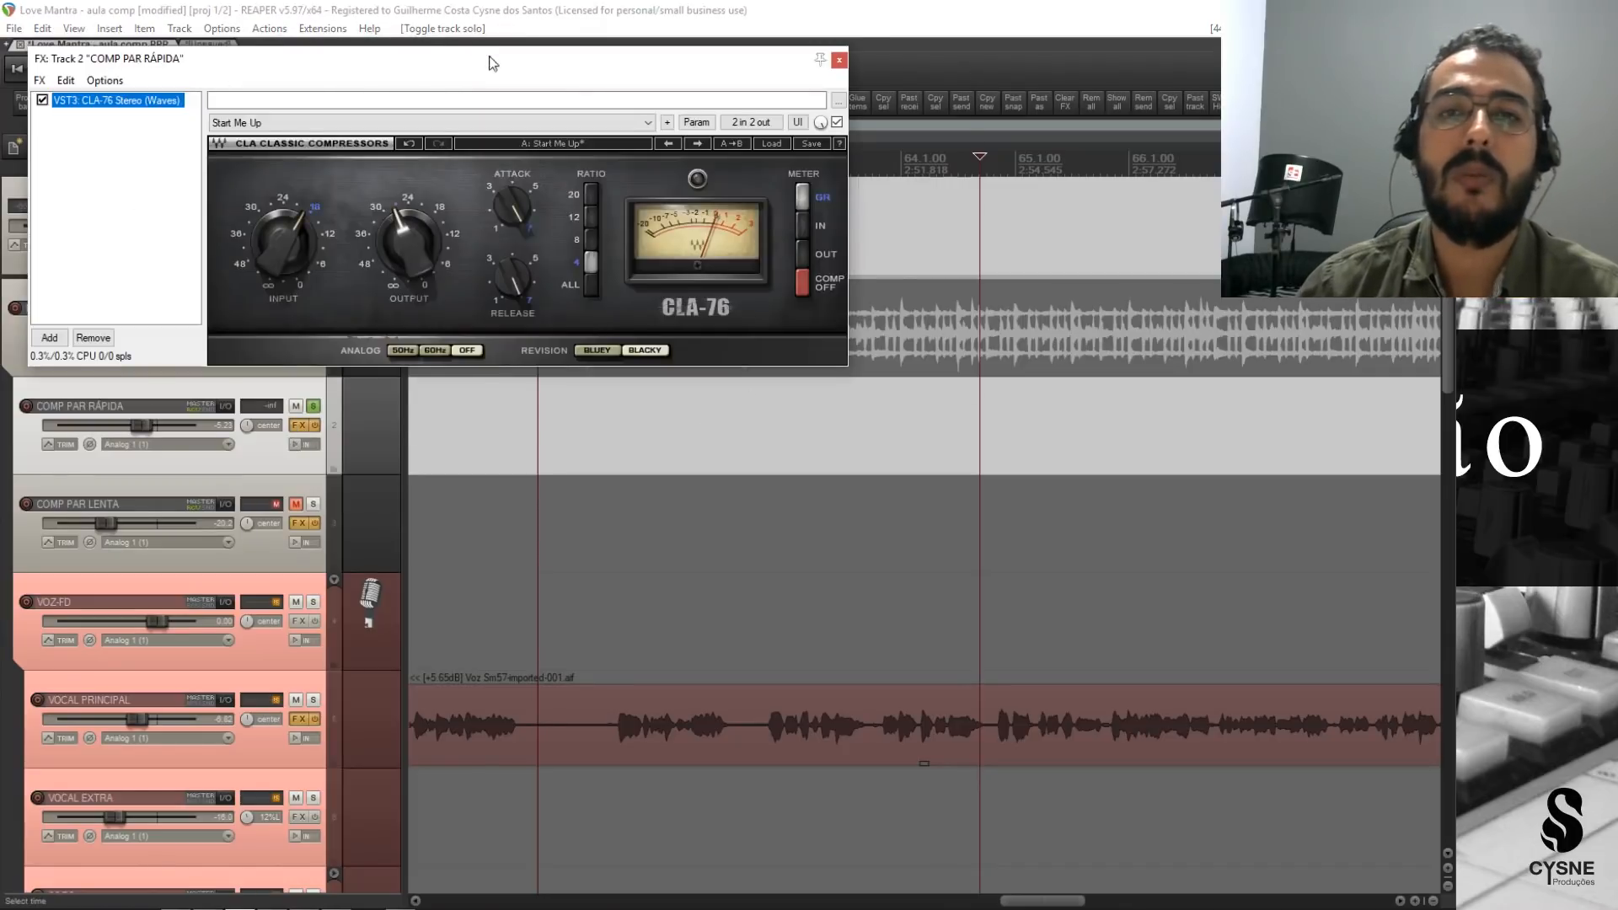
pyautogui.moveTo(488, 56); pyautogui.dragTo(912, 164)
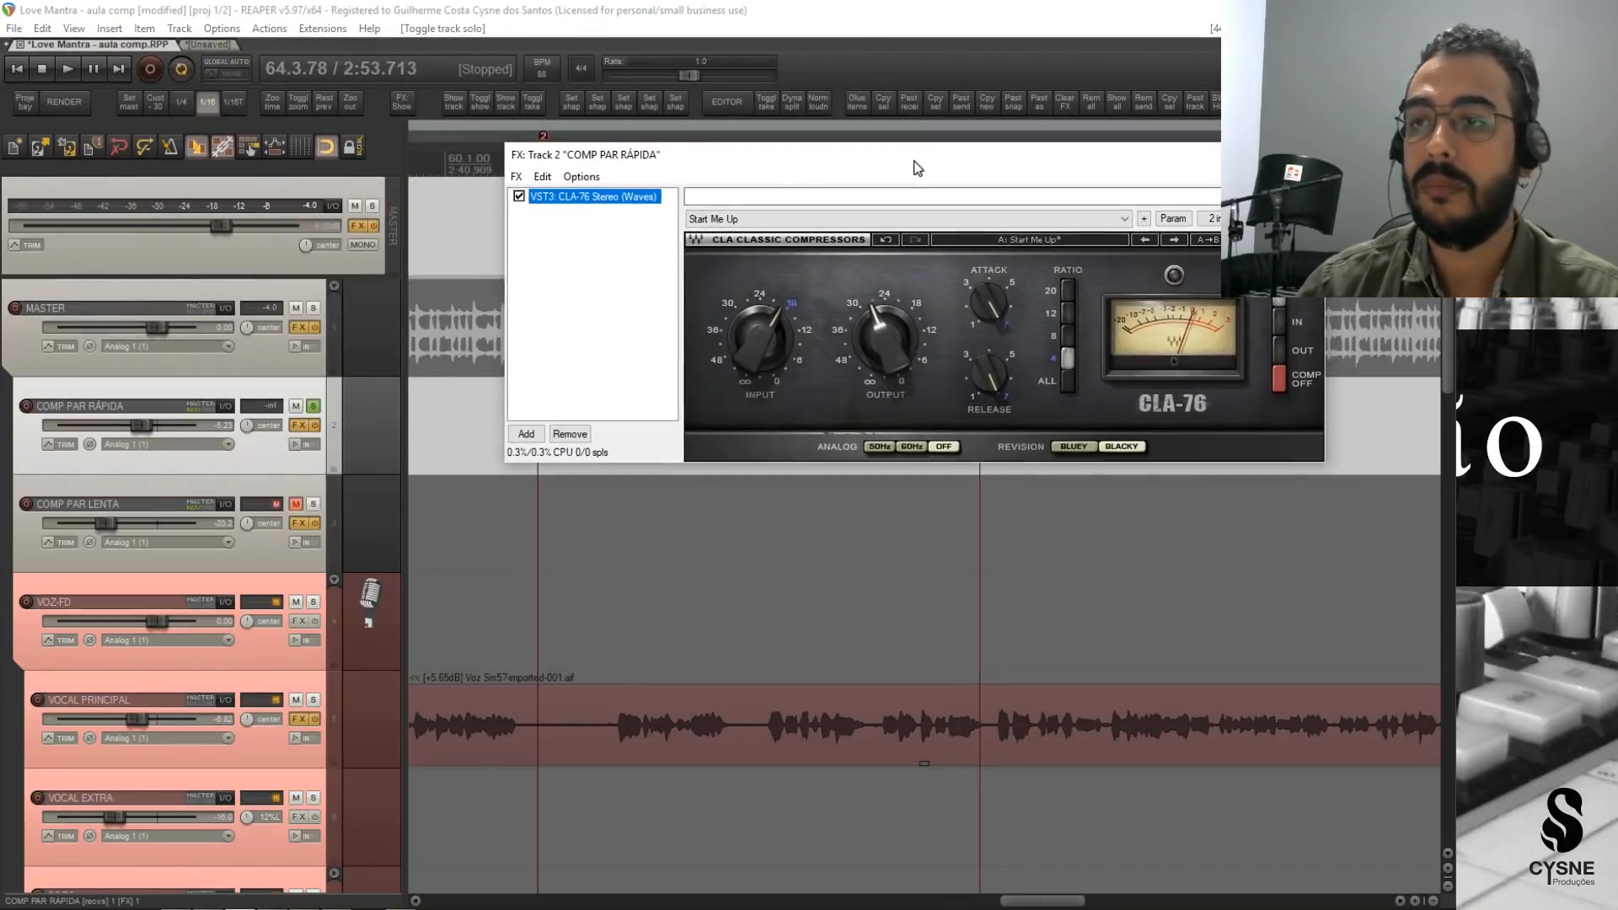
# Bypass the CLA-76 on COMP PAR RÁPIDA, reset the track volume to 0.00 dB and play its uncompressed signal.
pyautogui.click(519, 196)
pyautogui.press('space')
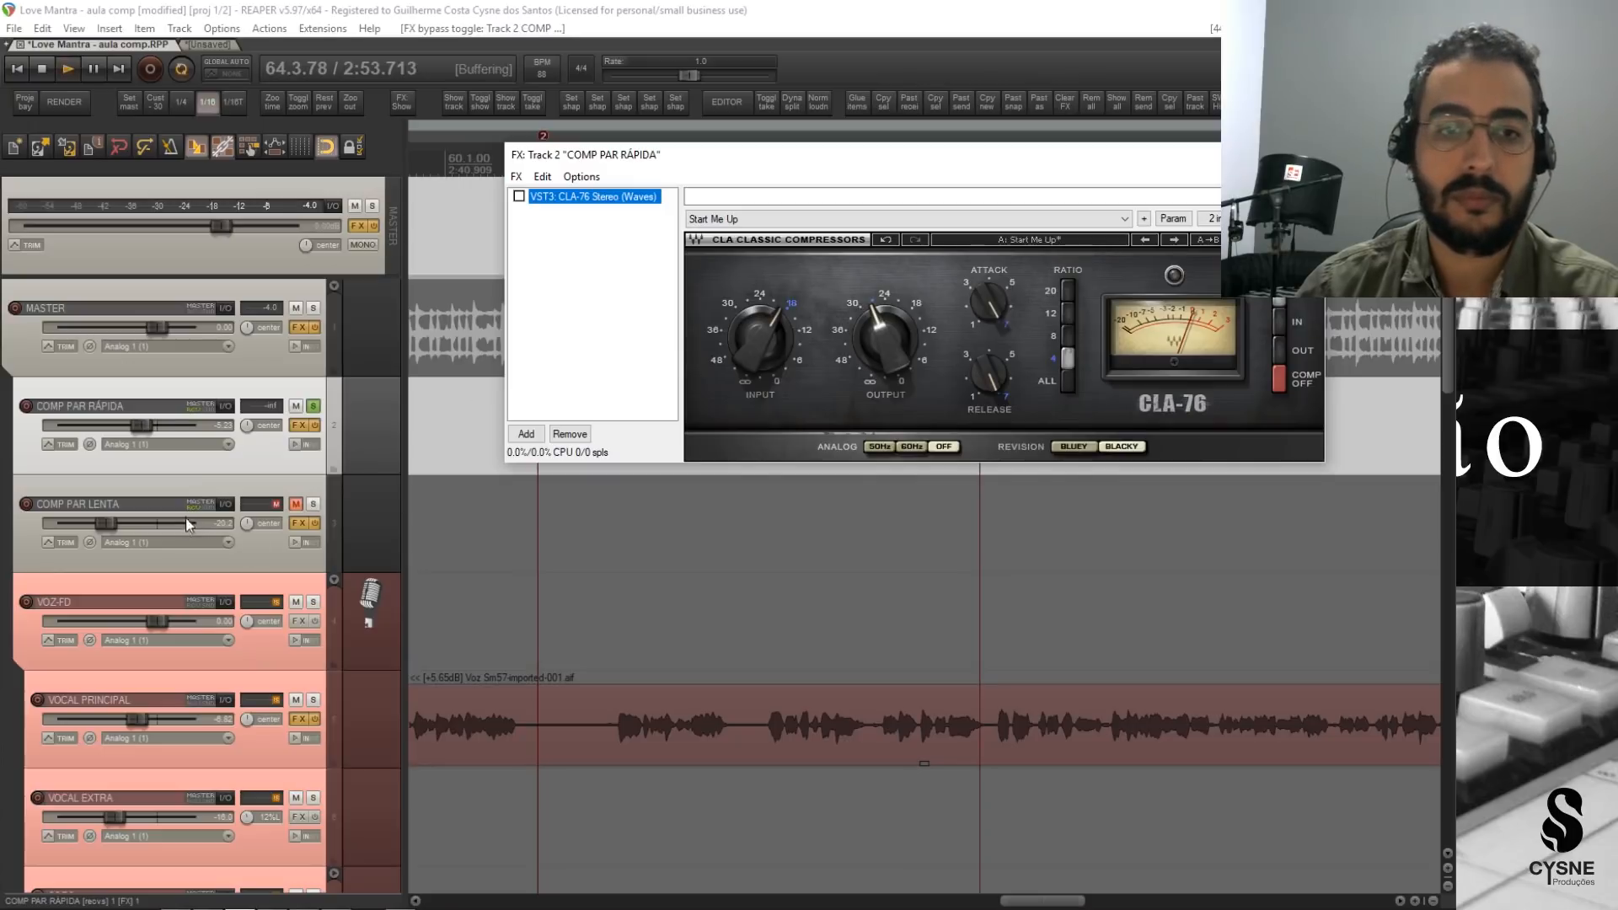
pyautogui.doubleClick(148, 423)
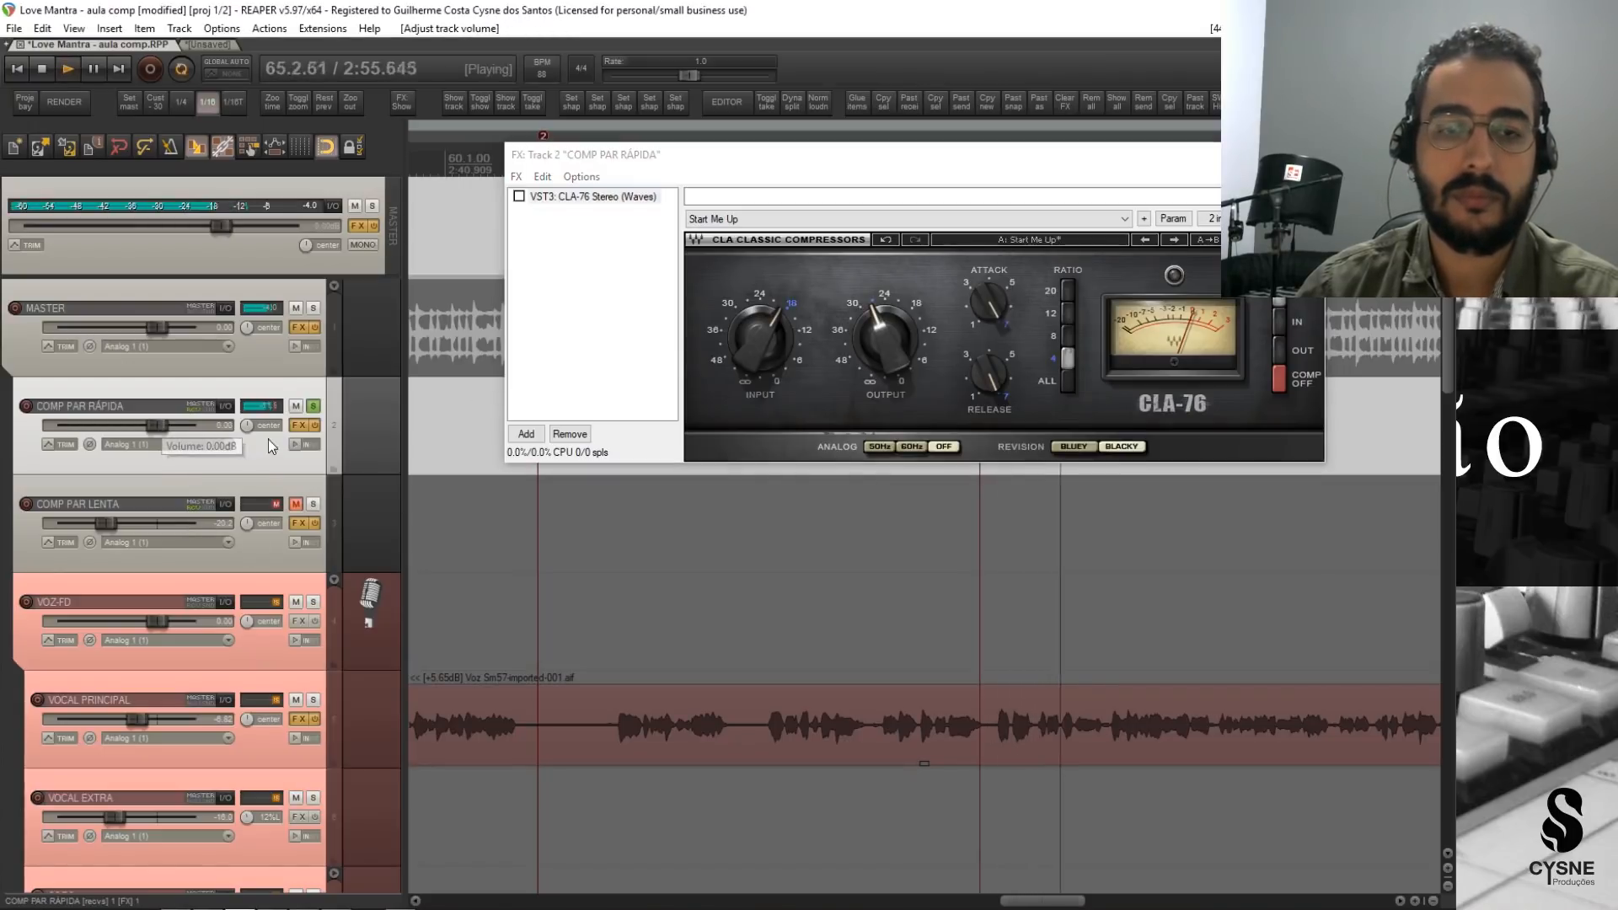
pyautogui.press('space')
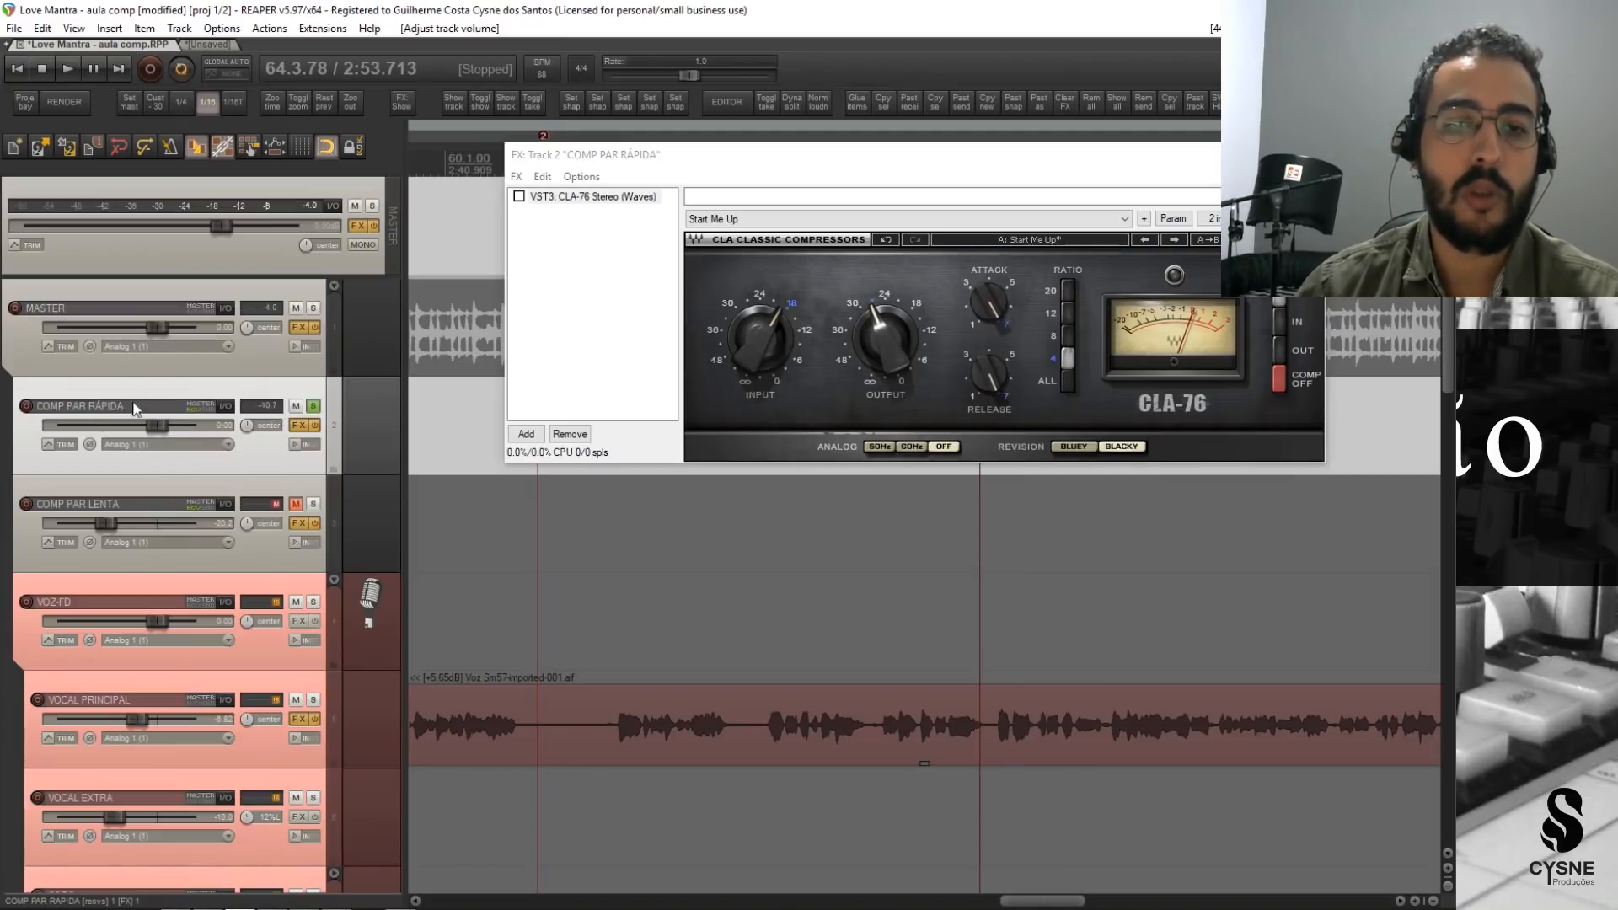
pyautogui.press('space')
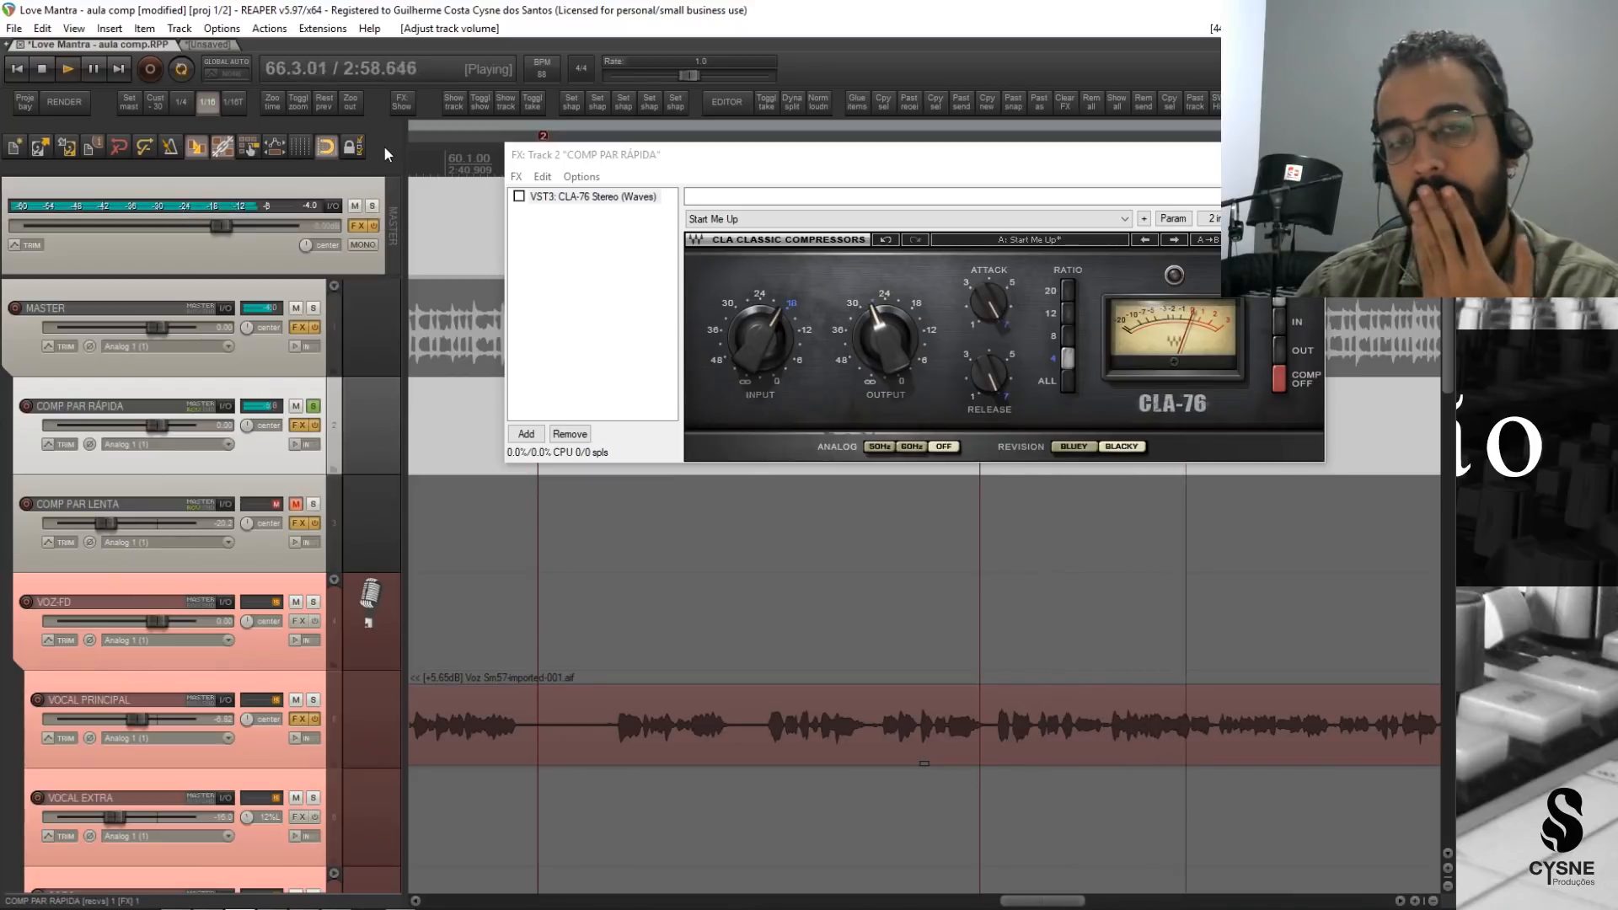
pyautogui.press('space')
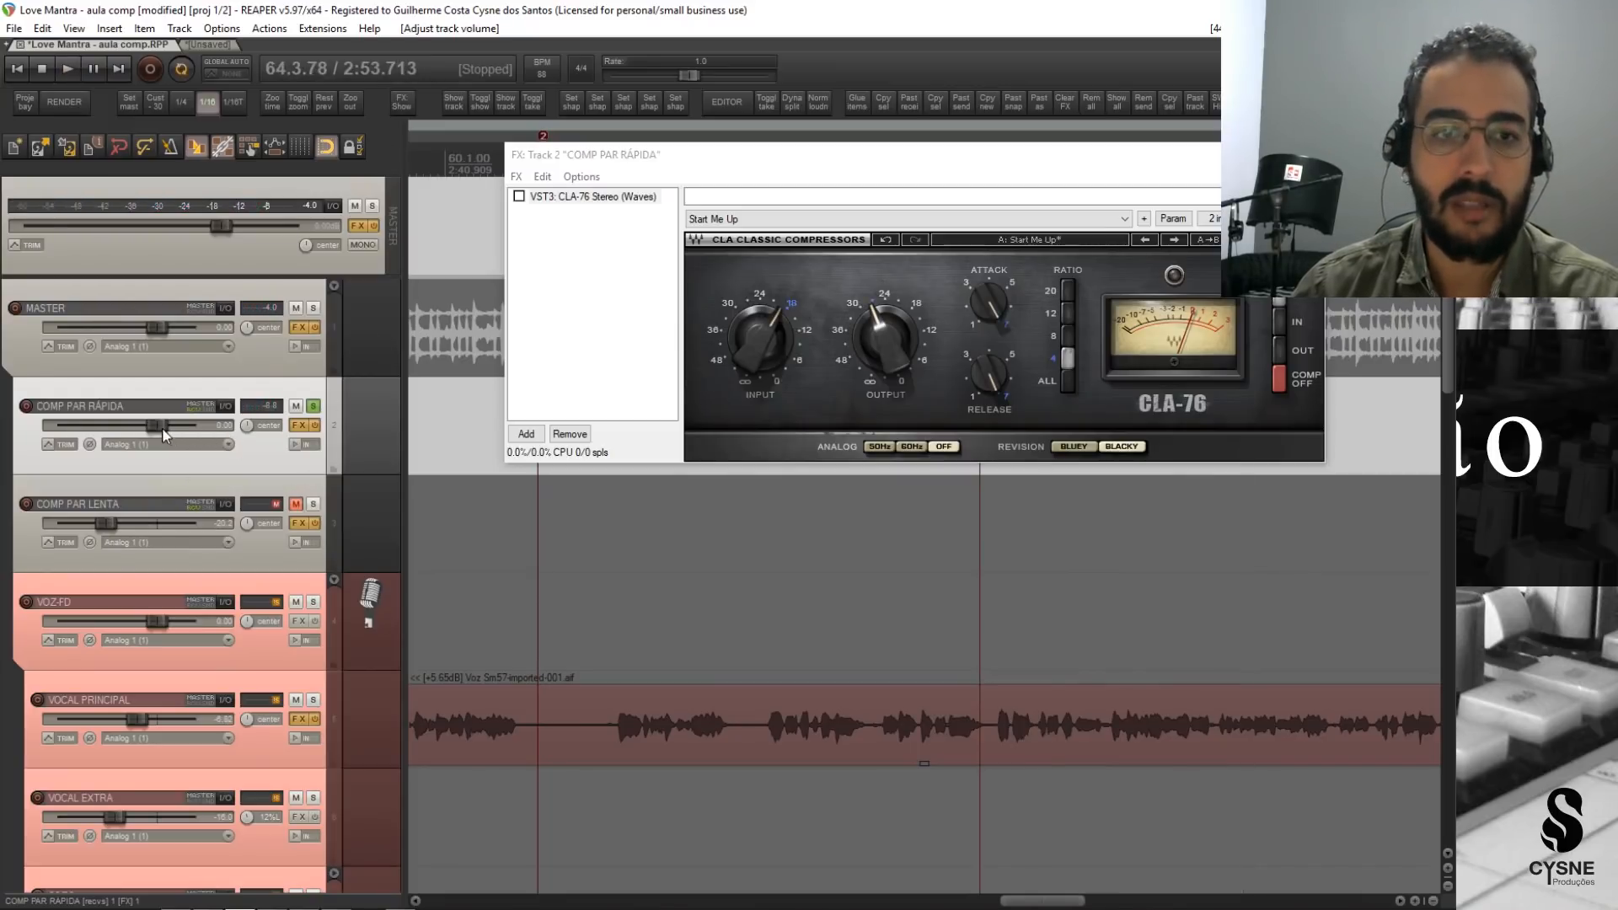
# Lower COMP PAR RÁPIDA's volume, re-enable its CLA-76 and play the compressed signal.
pyautogui.moveTo(164, 434); pyautogui.dragTo(134, 427)
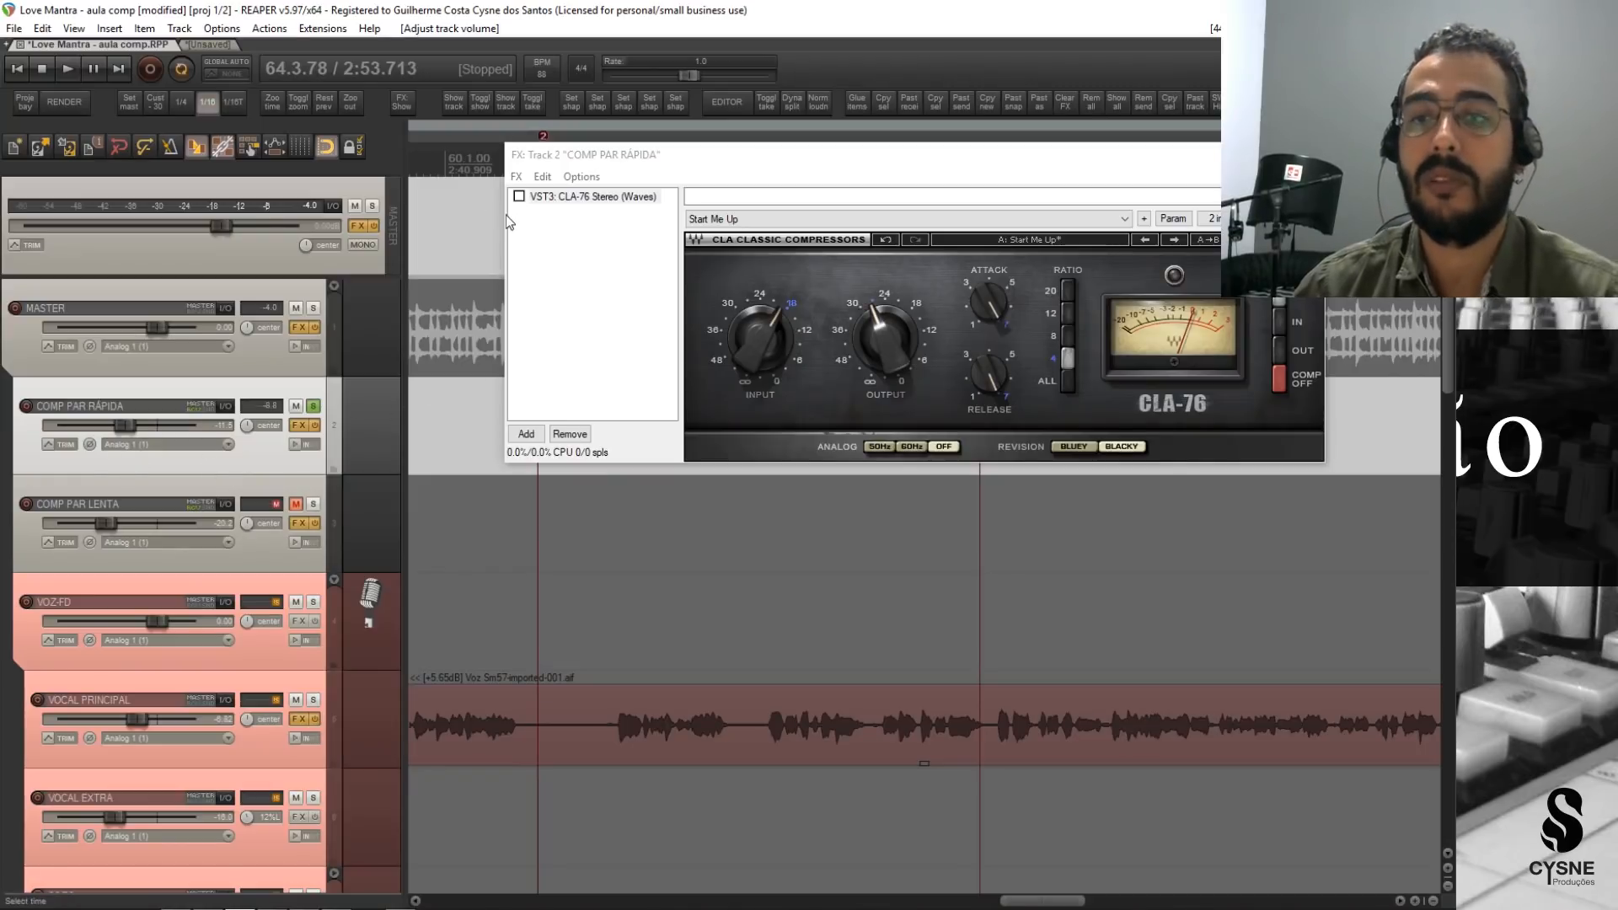
pyautogui.click(519, 196)
pyautogui.press('space')
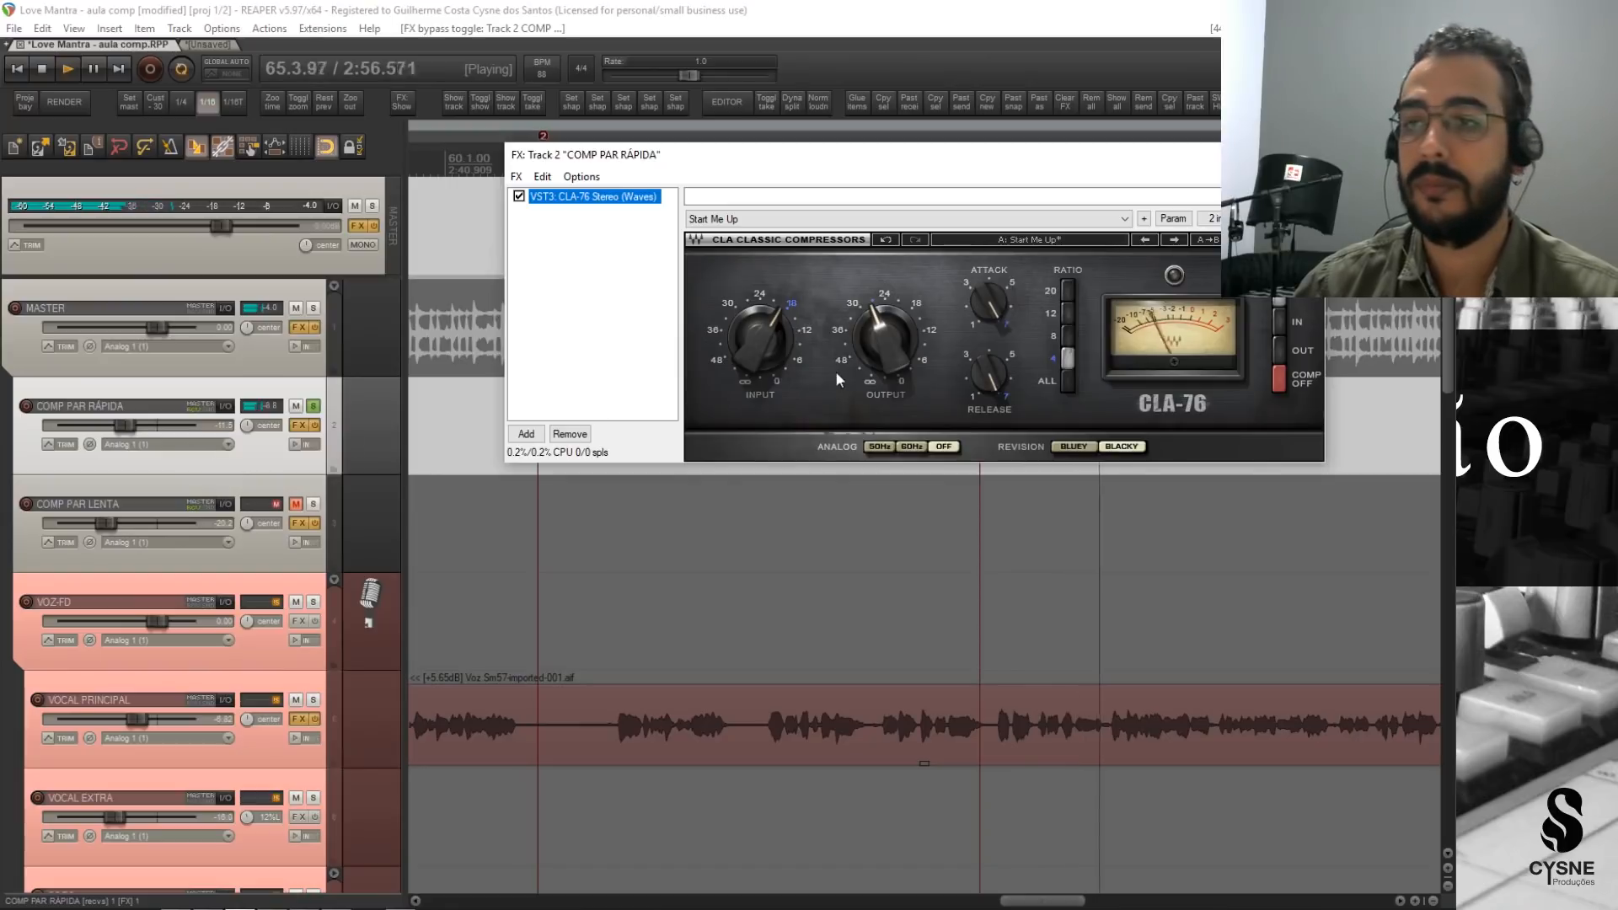
pyautogui.press('space')
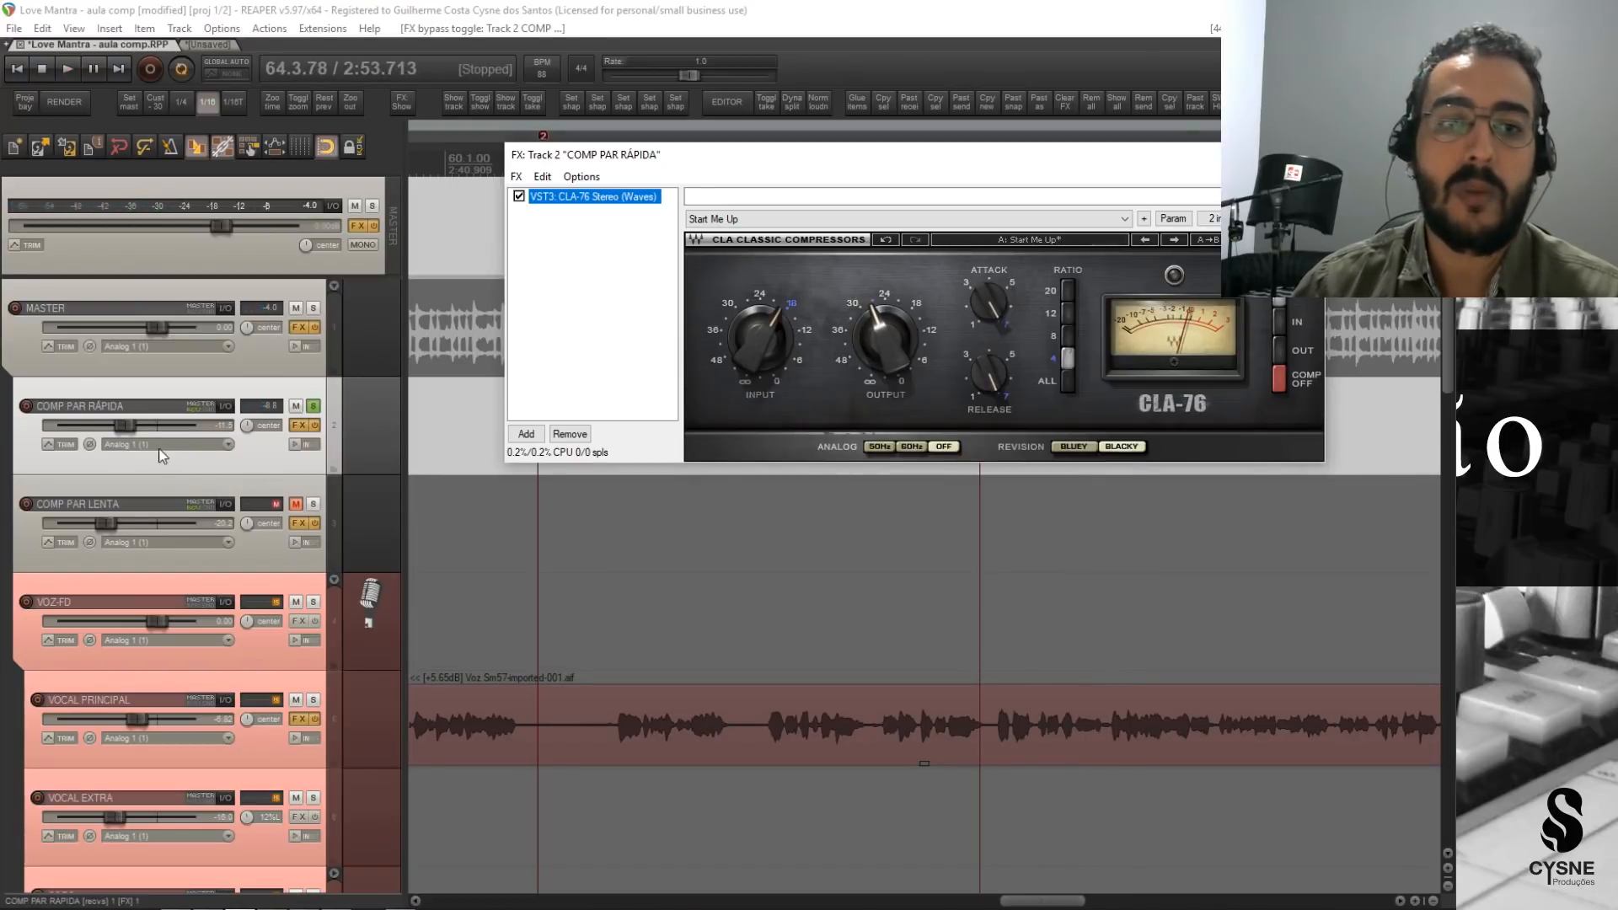
# Reset COMP PAR RÁPIDA's volume to 0.00 dB and set the CLA-76 output to -25.0 while comparing against the bypassed level in playback.
pyautogui.moveTo(123, 426); pyautogui.dragTo(150, 427)
pyautogui.doubleClick(150, 425)
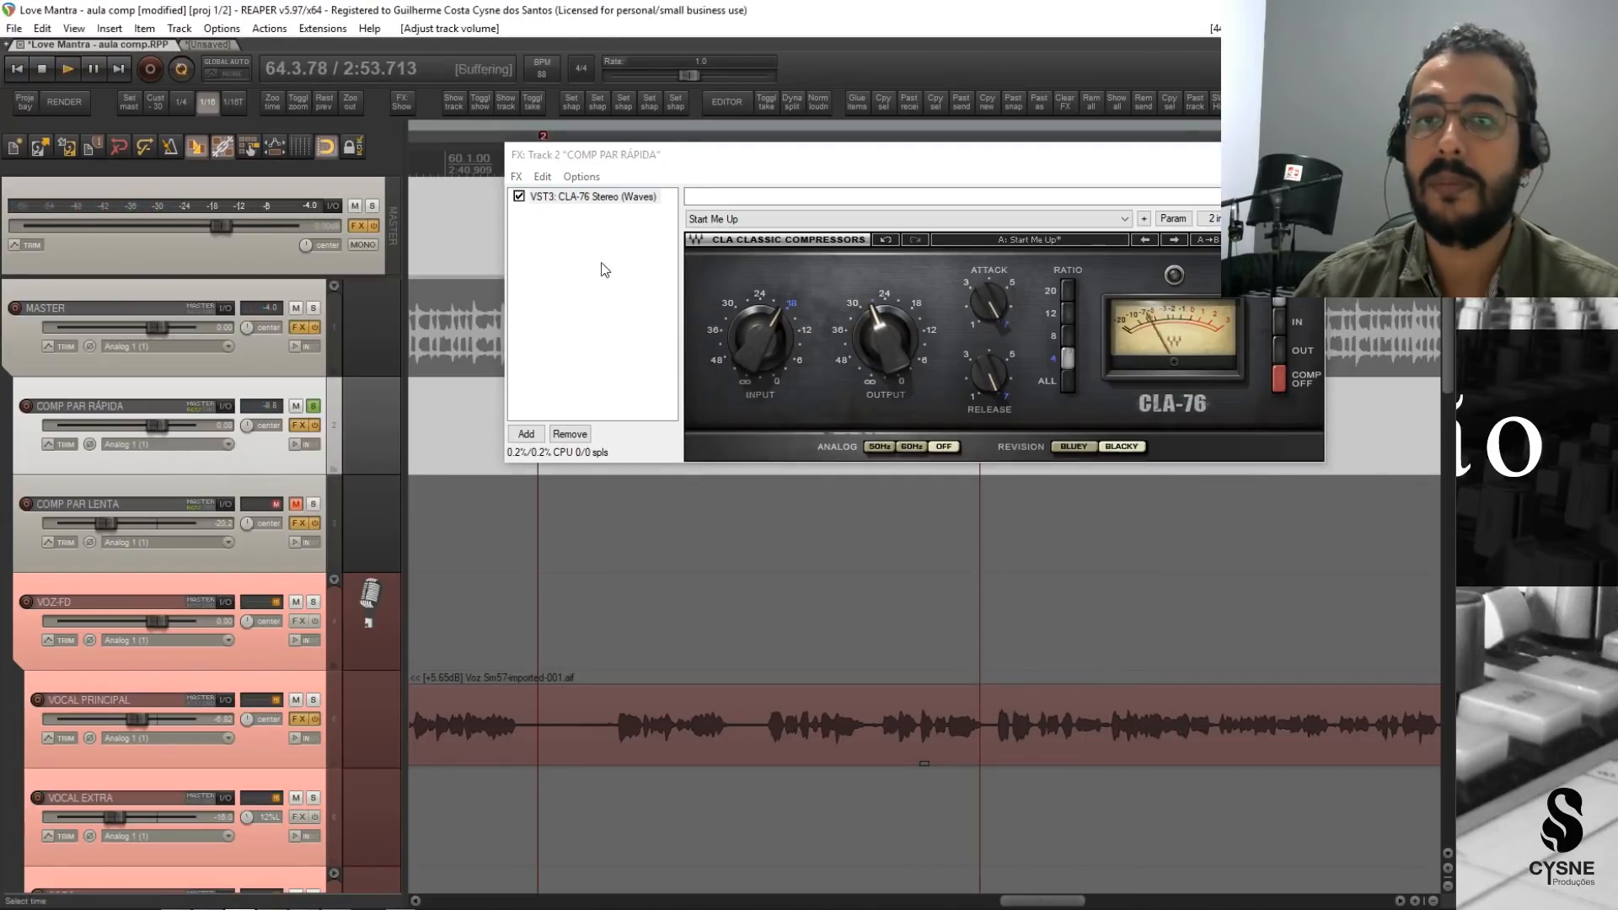
pyautogui.press('space')
pyautogui.click(519, 200)
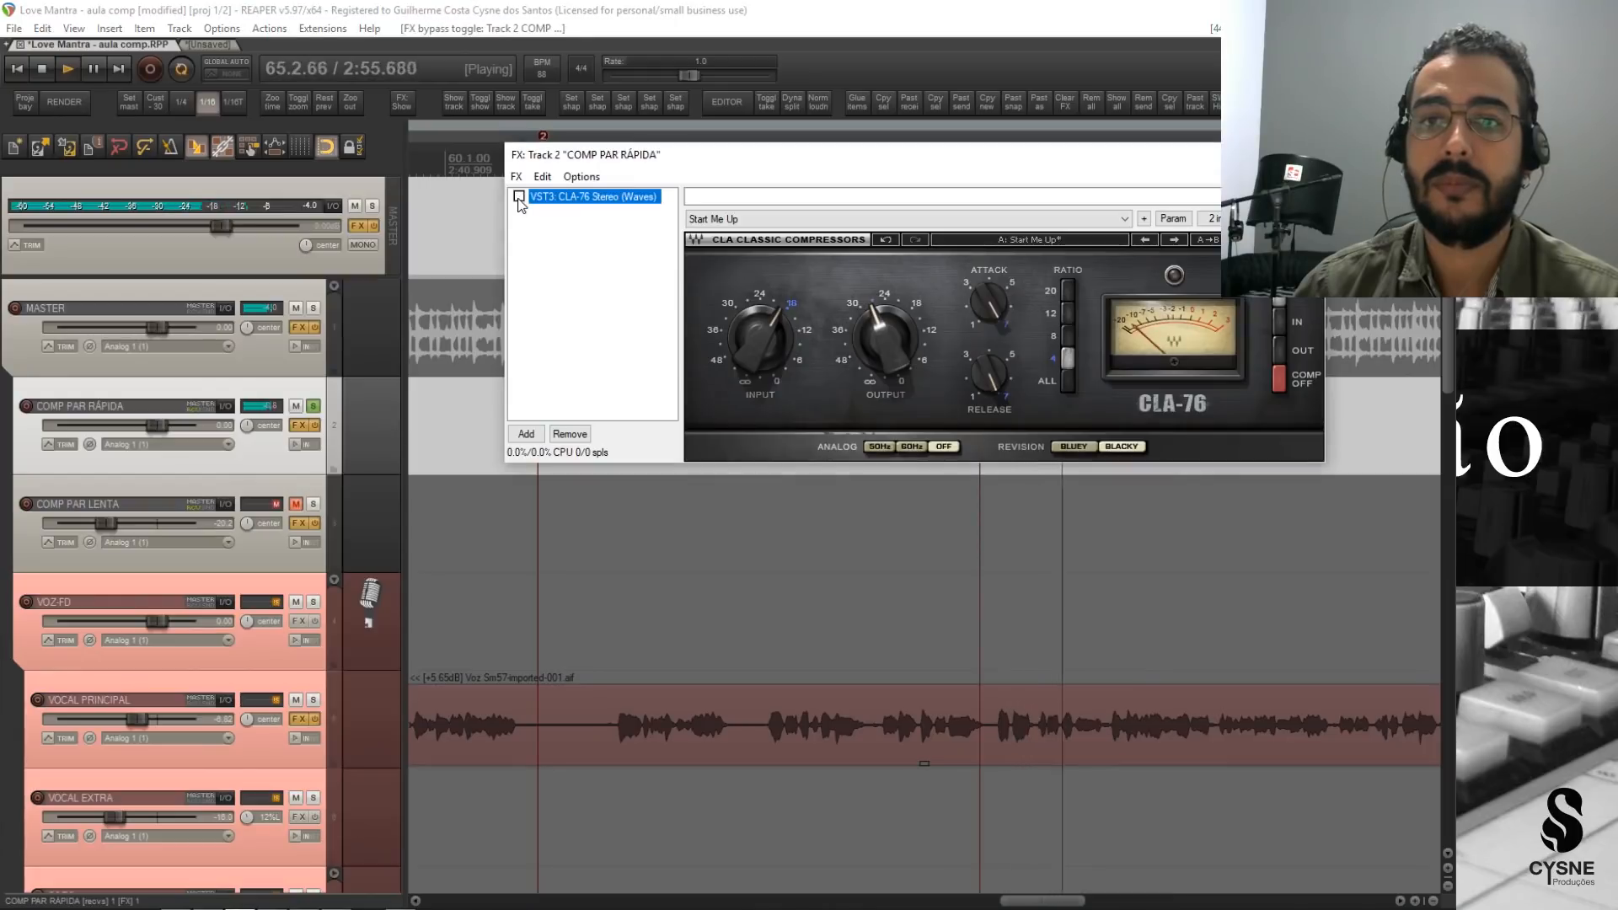
pyautogui.moveTo(897, 347); pyautogui.dragTo(896, 341)
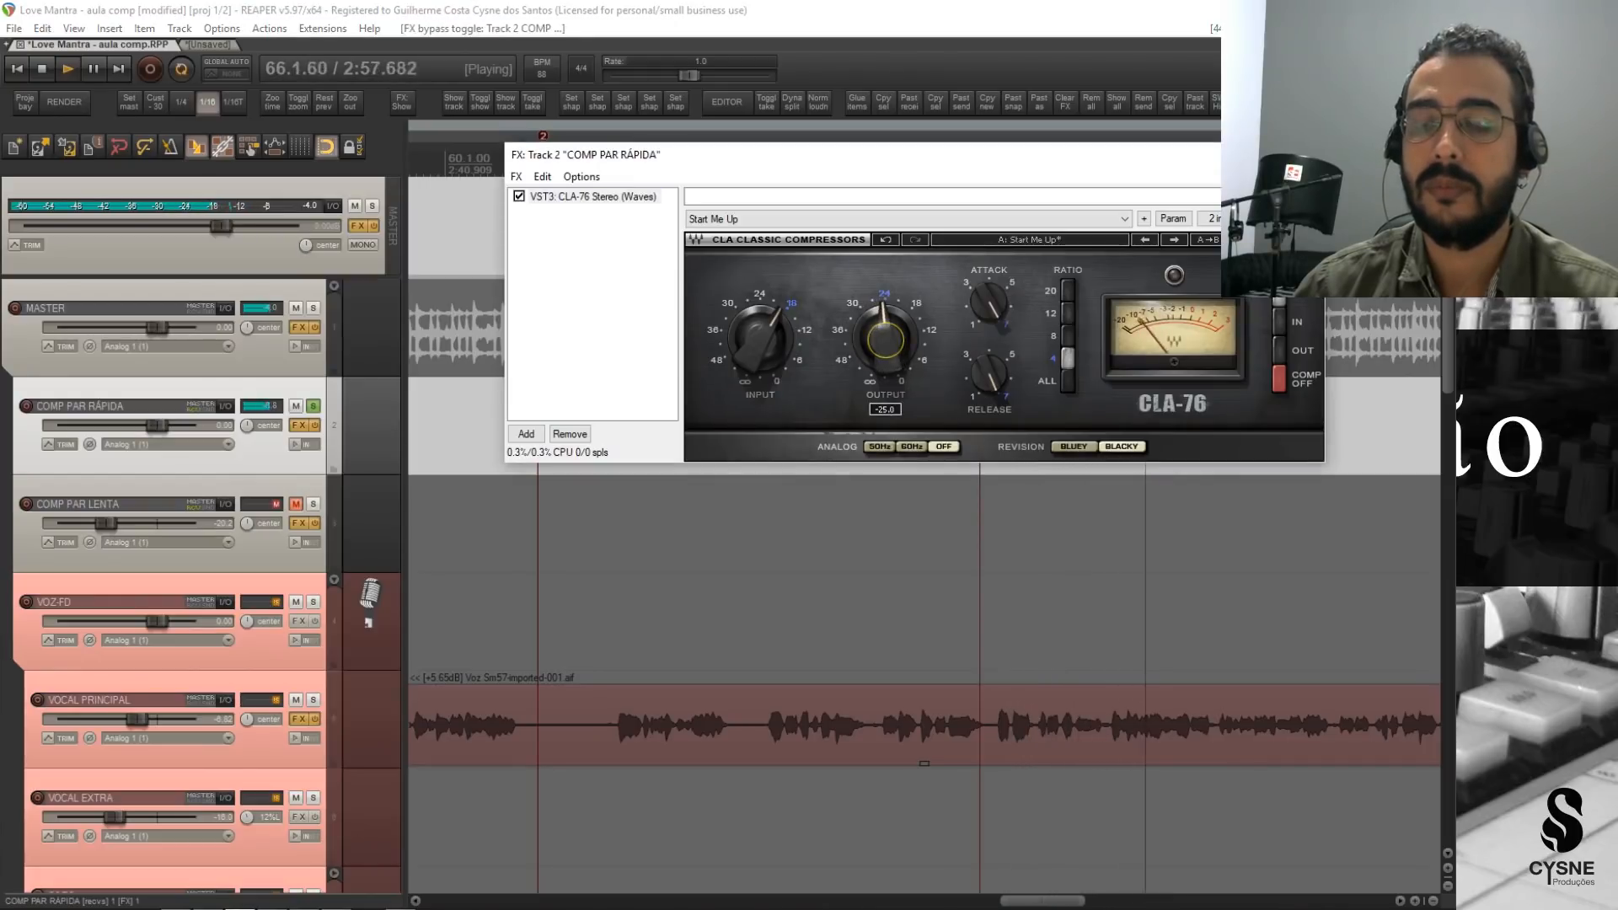
pyautogui.click(520, 199)
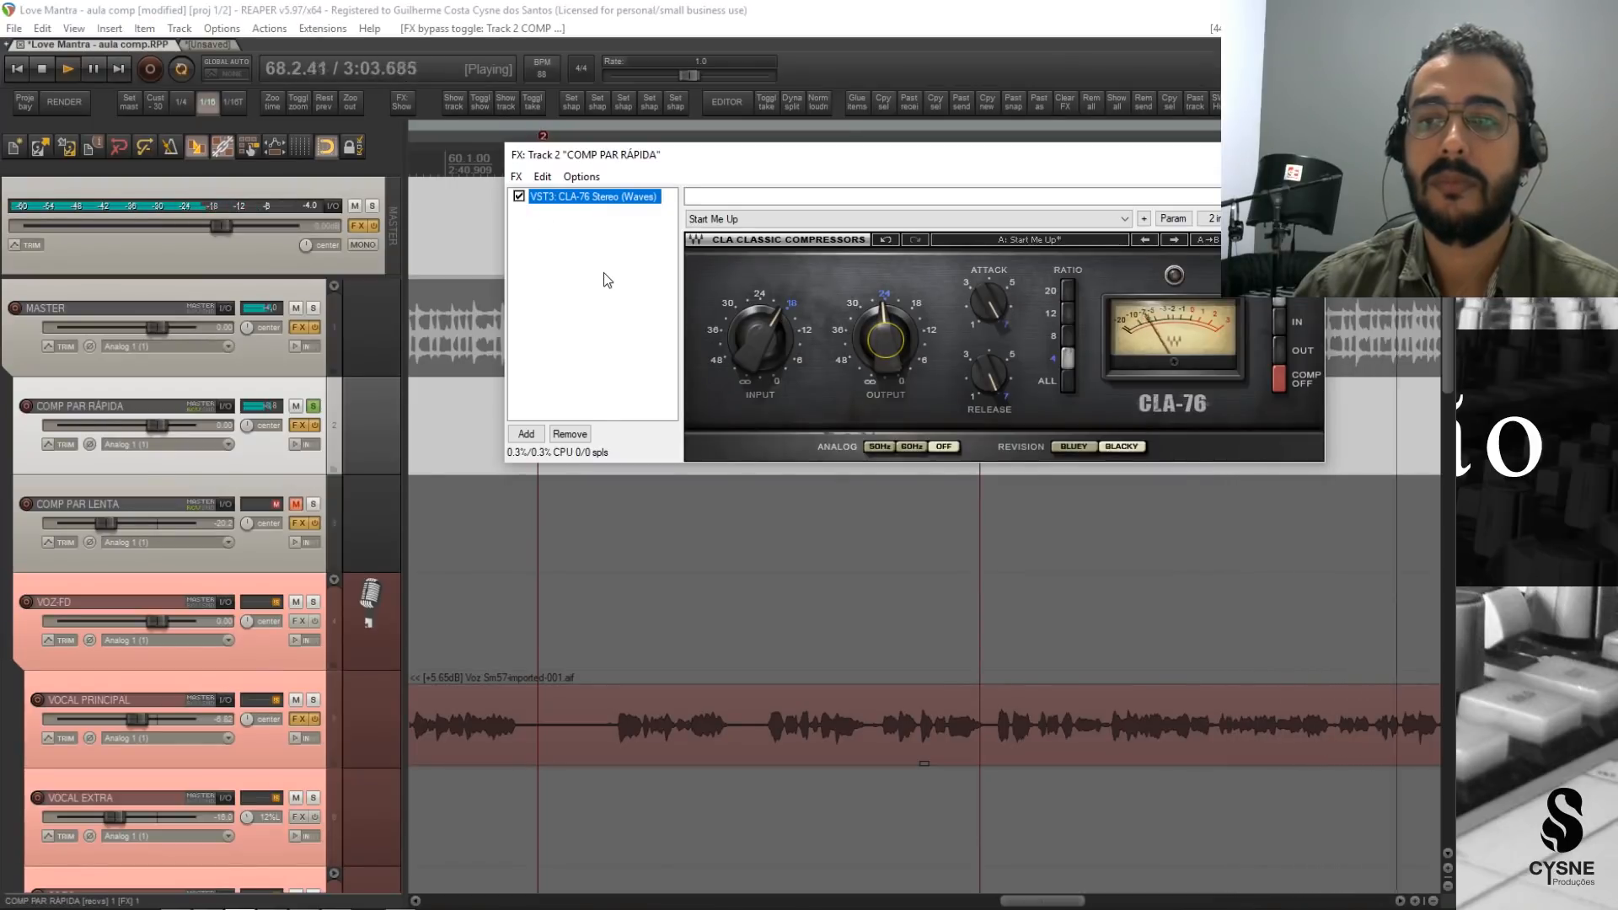
pyautogui.press('space')
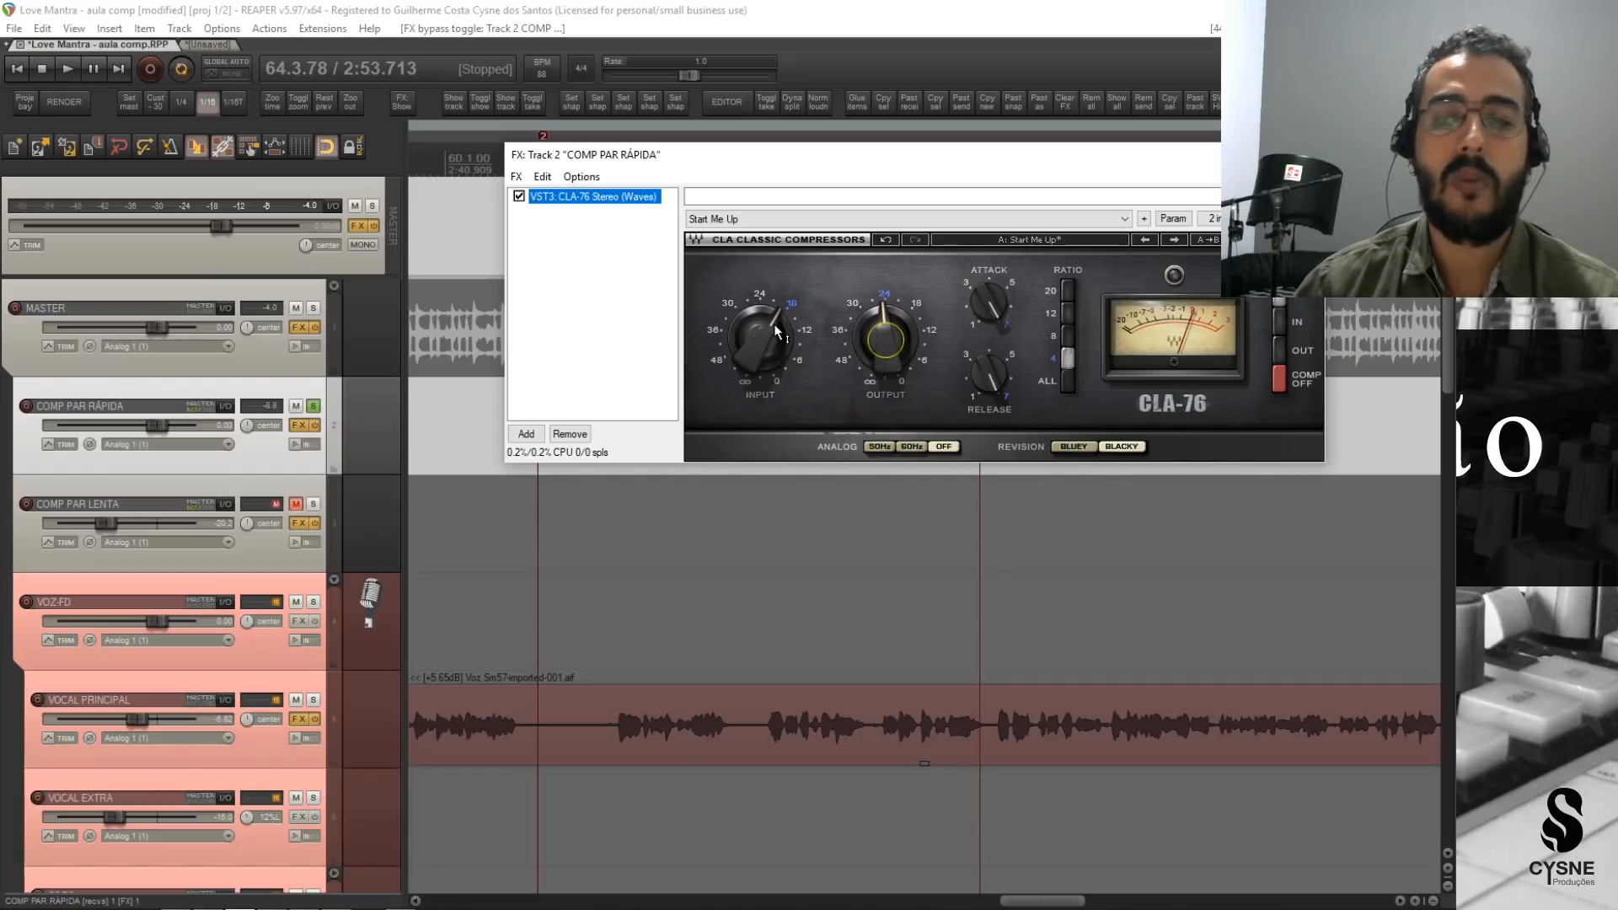
# Play the soloed COMP PAR RÁPIDA while switching the CLA-76 off and on to compare, and close its effects window.
pyautogui.moveTo(775, 327)
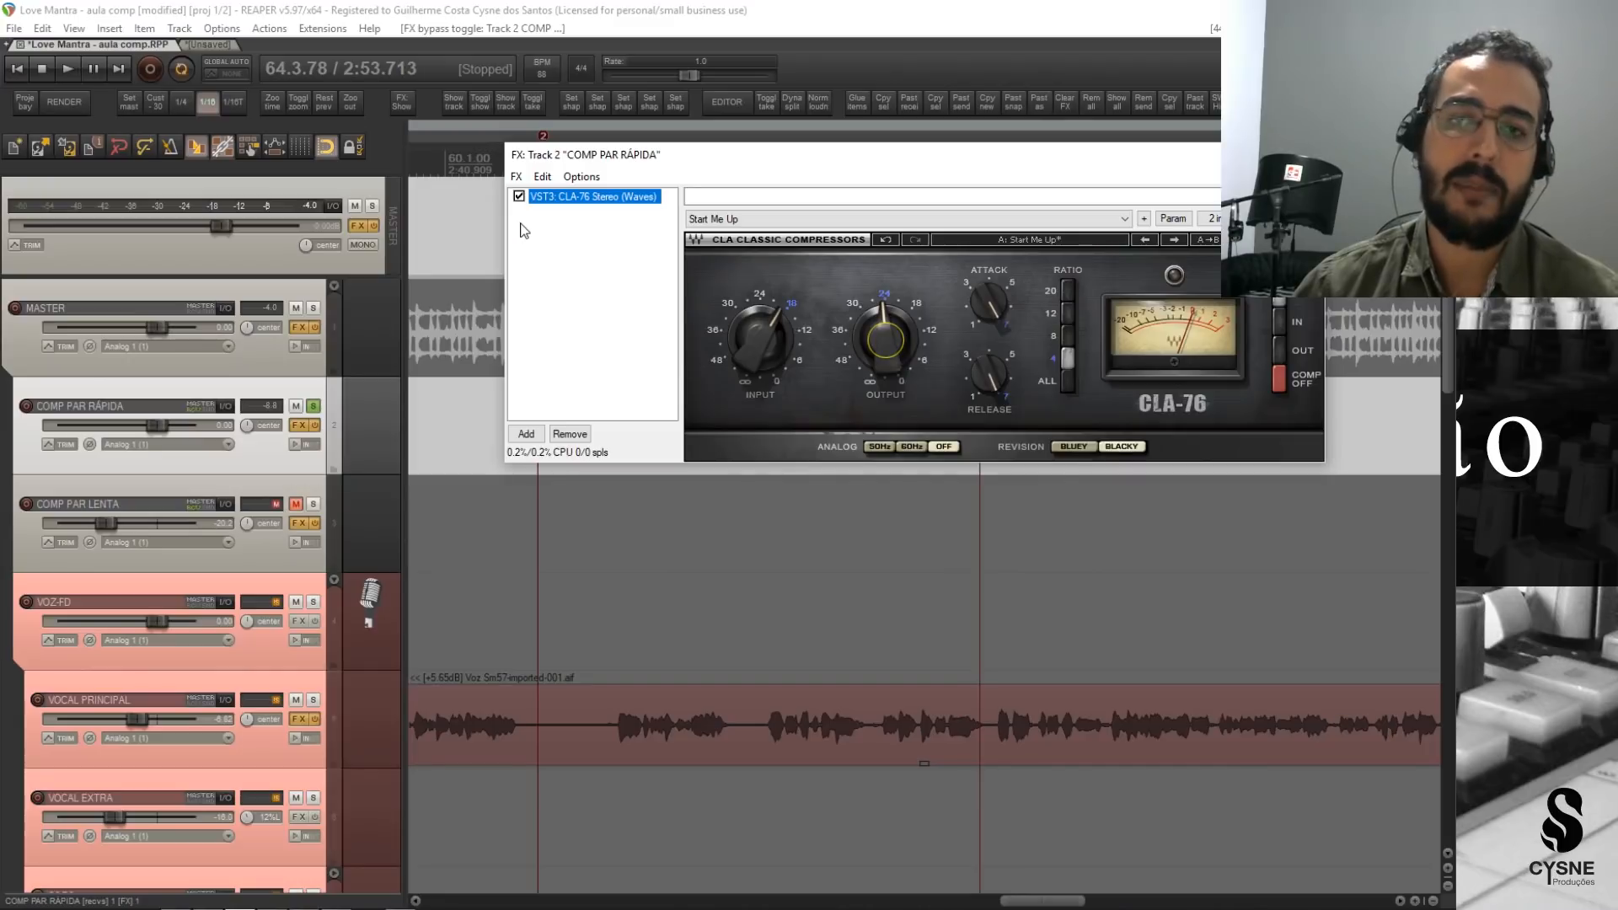
pyautogui.press('space')
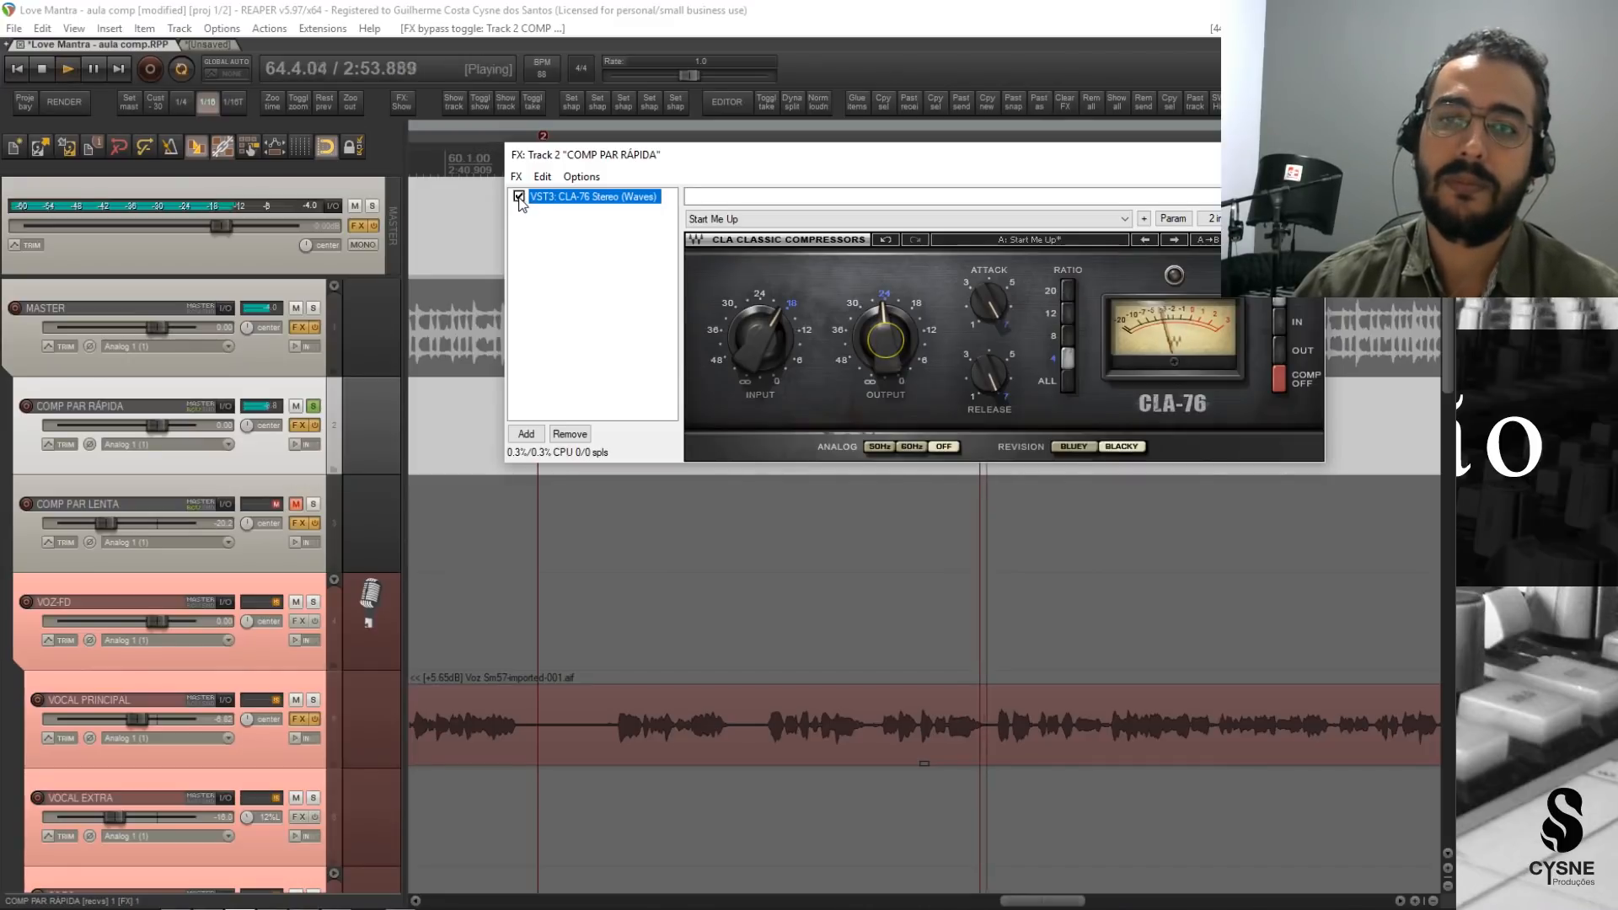
pyautogui.click(519, 198)
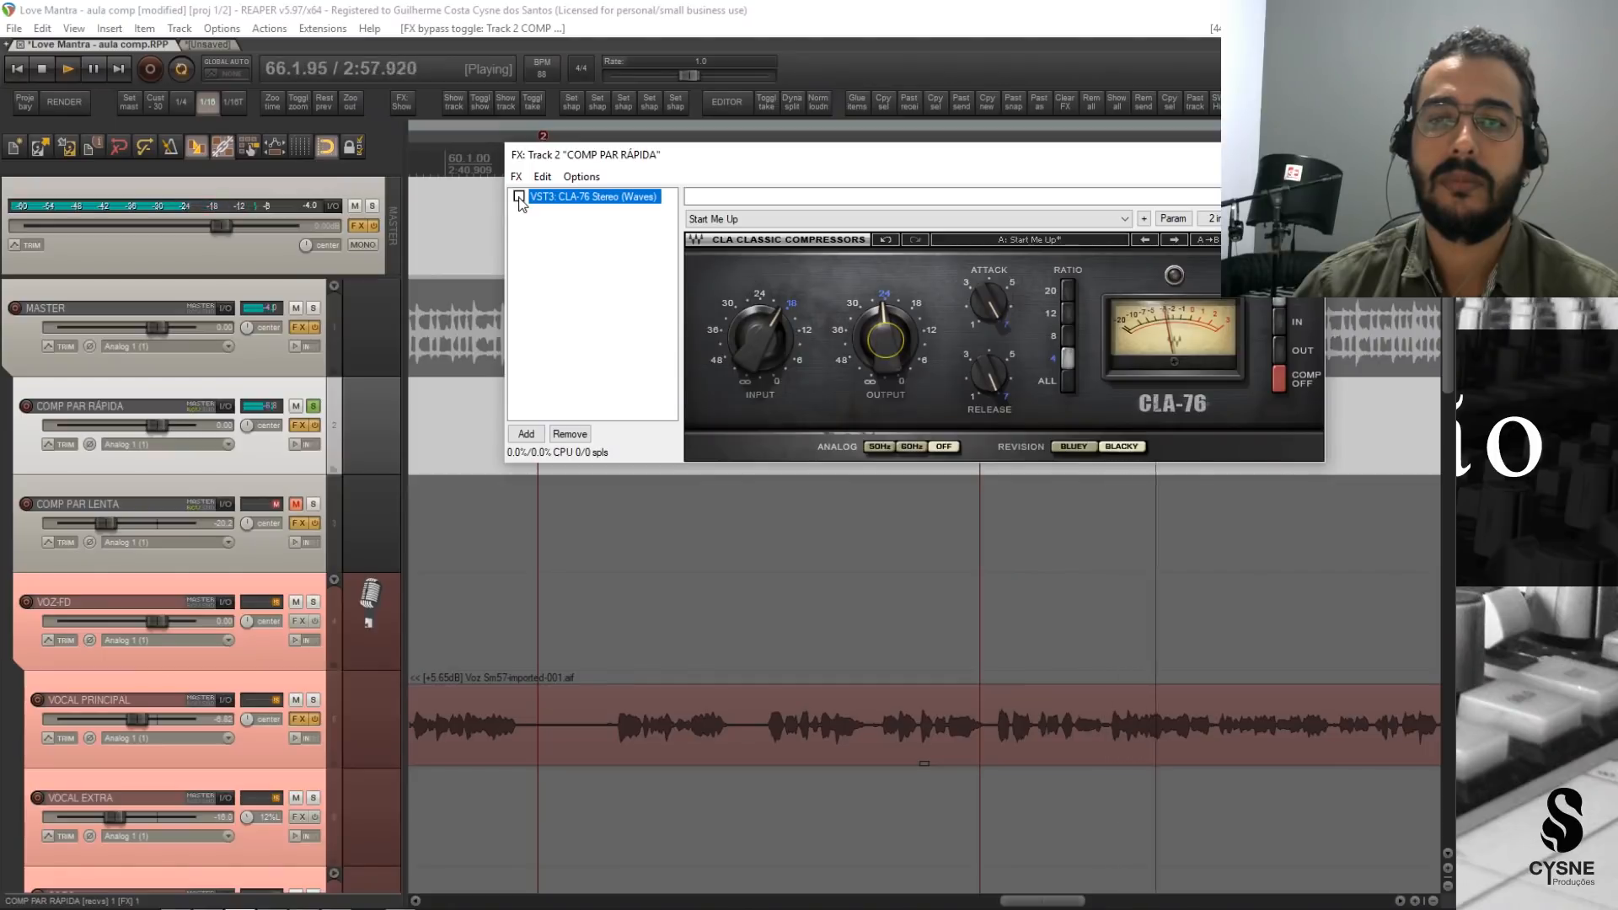
pyautogui.click(520, 198)
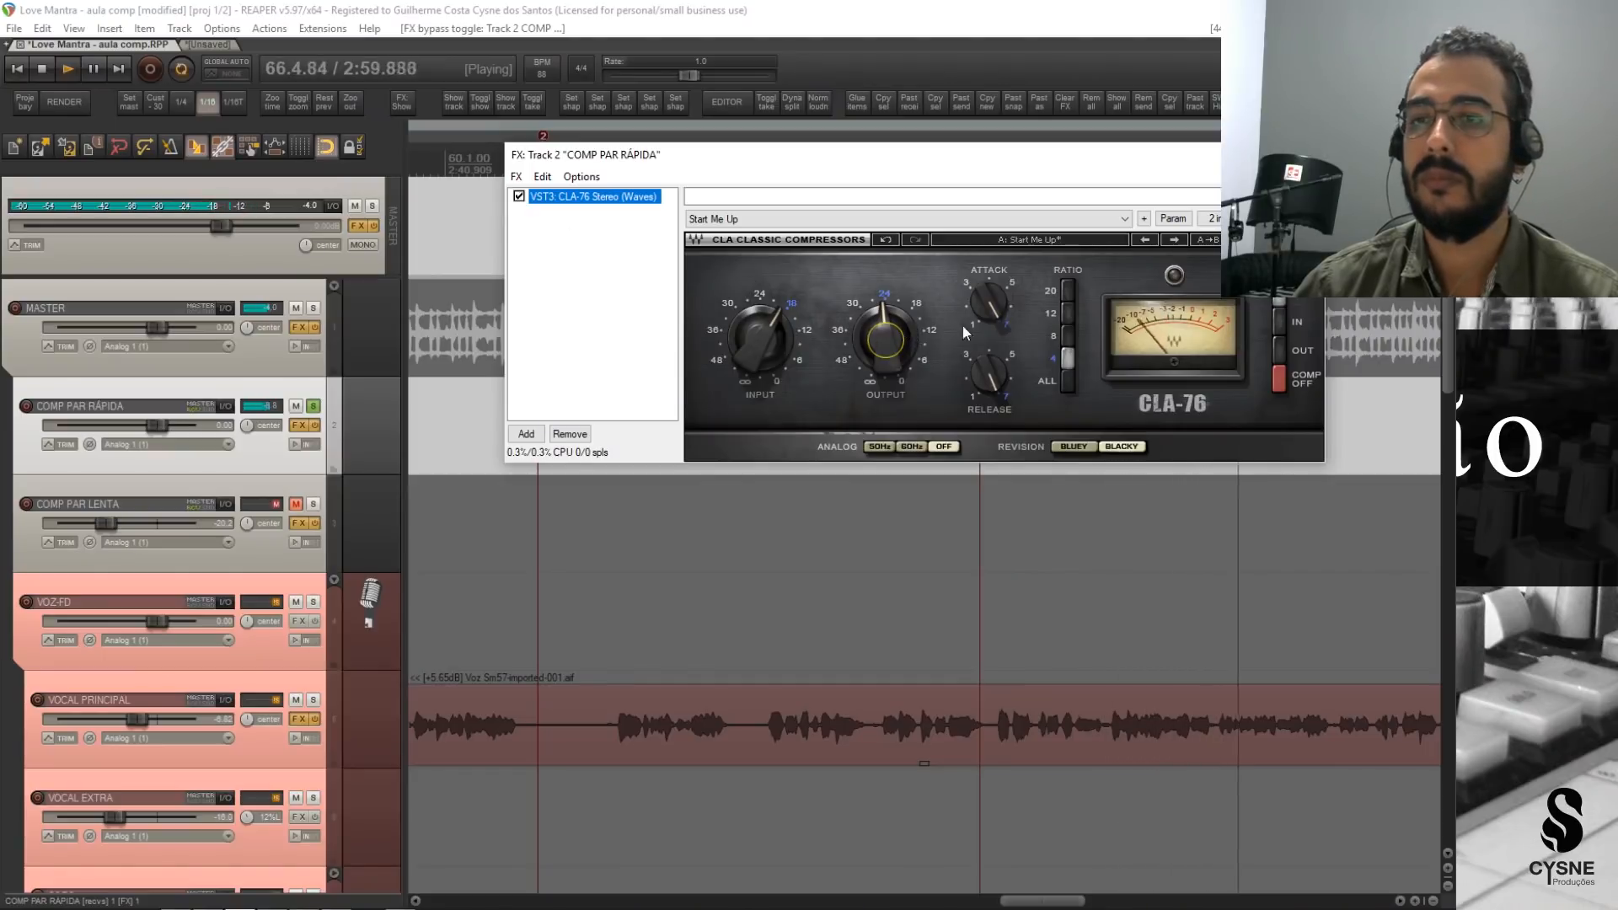
pyautogui.press('space')
pyautogui.press('Escape')
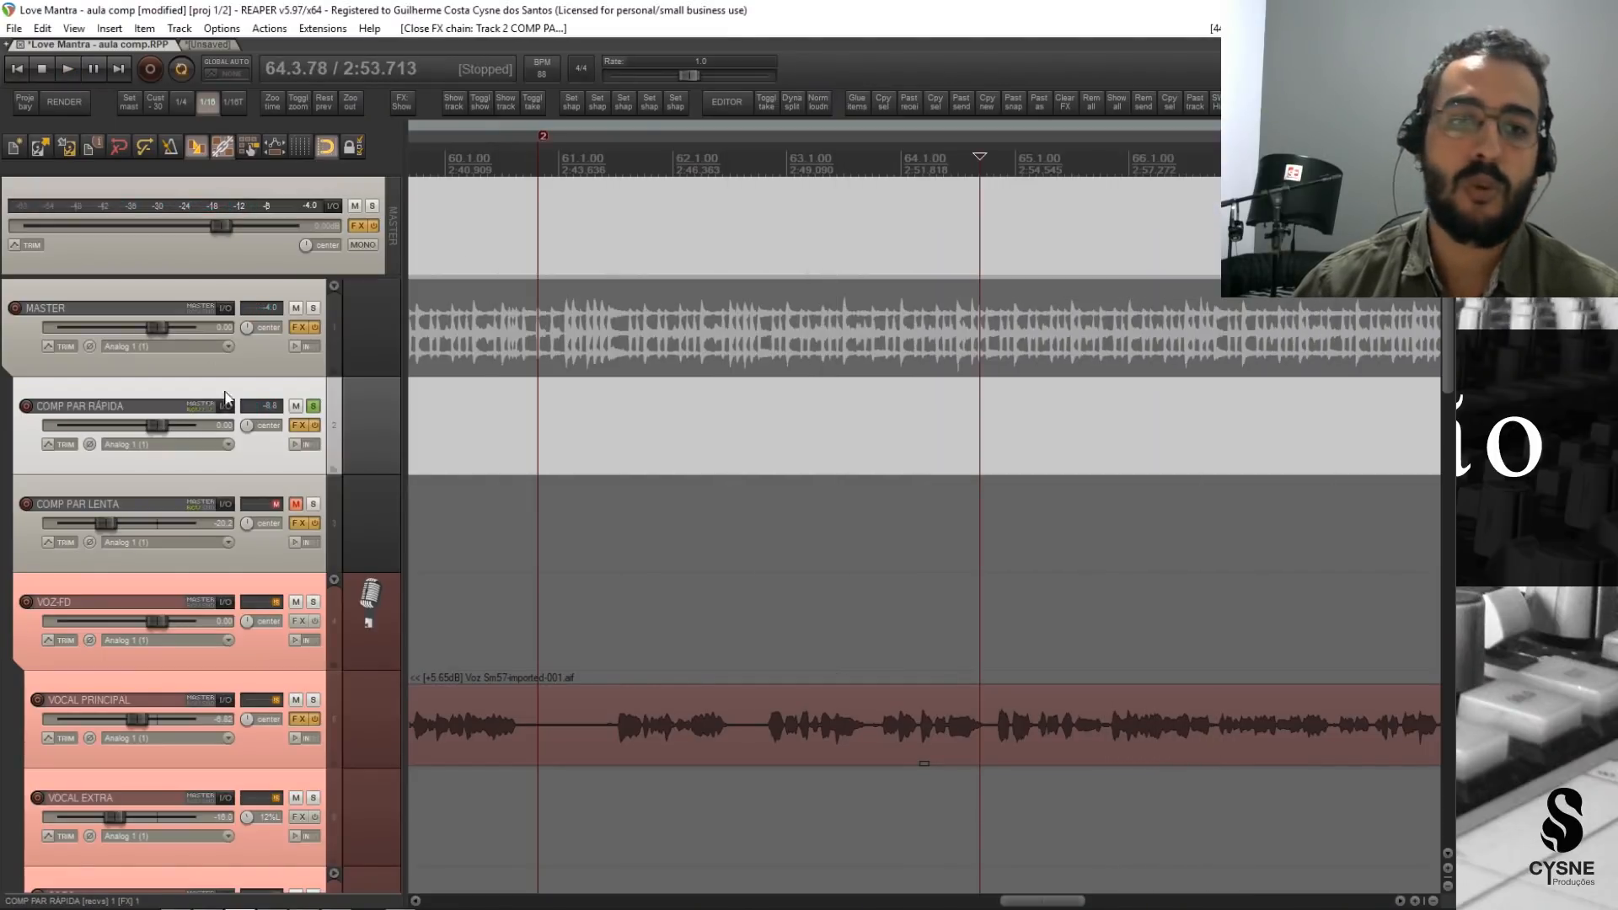
# Unsolo COMP PAR RÁPIDA and blend it into the full mix at -18.7 dB, checking the balance in playback.
pyautogui.moveTo(148, 427); pyautogui.dragTo(100, 426)
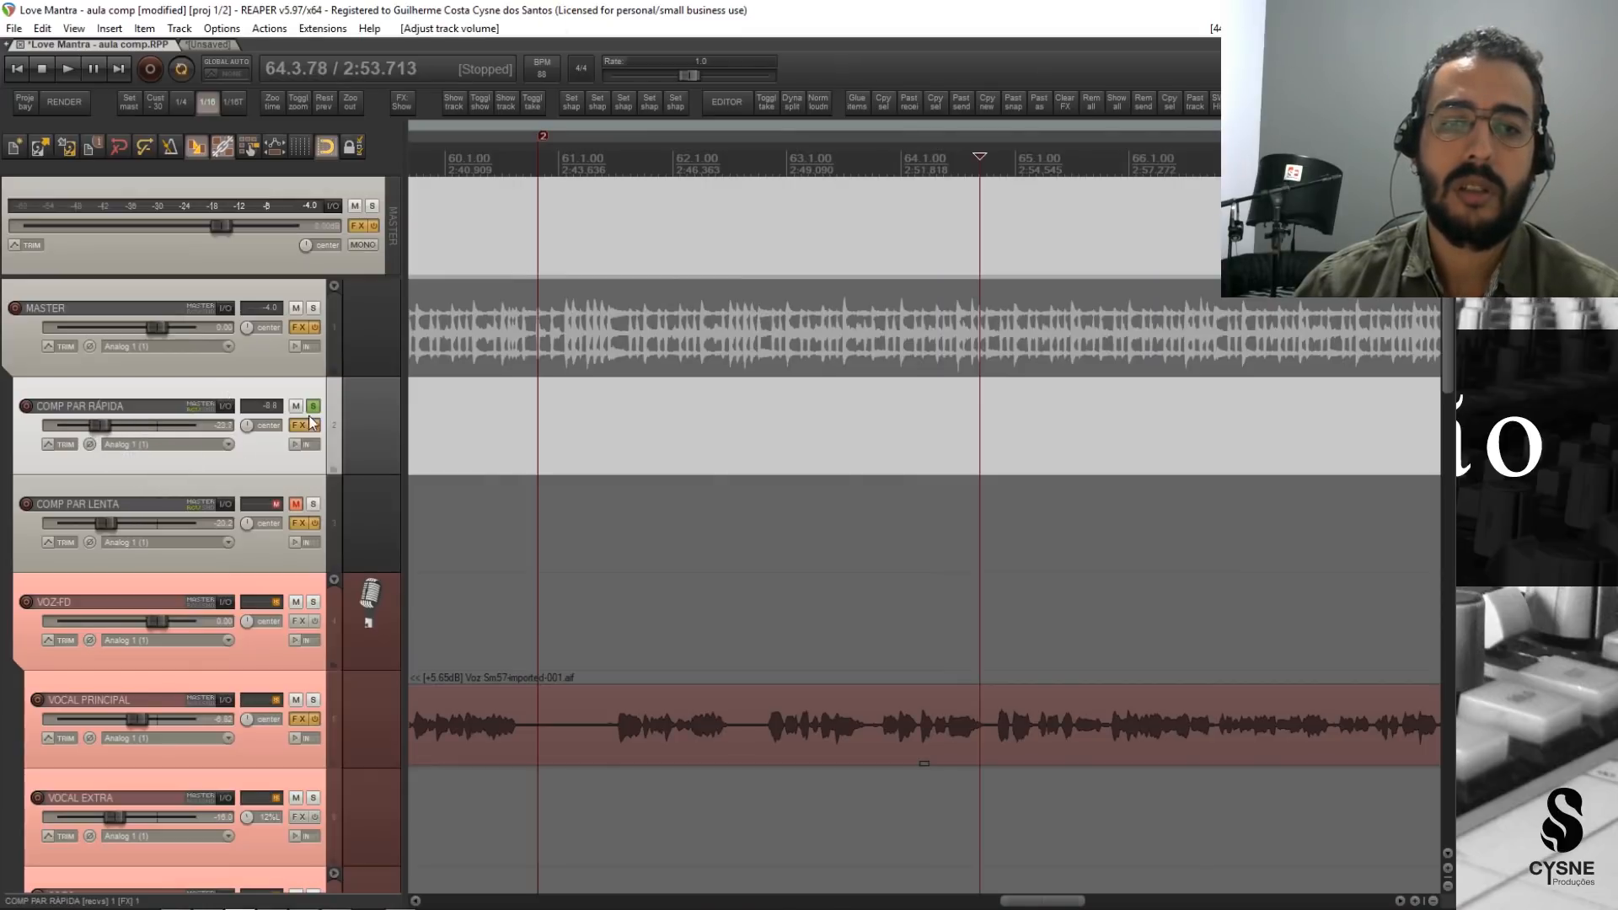
pyautogui.click(312, 407)
pyautogui.scroll(-10, 270, 725)
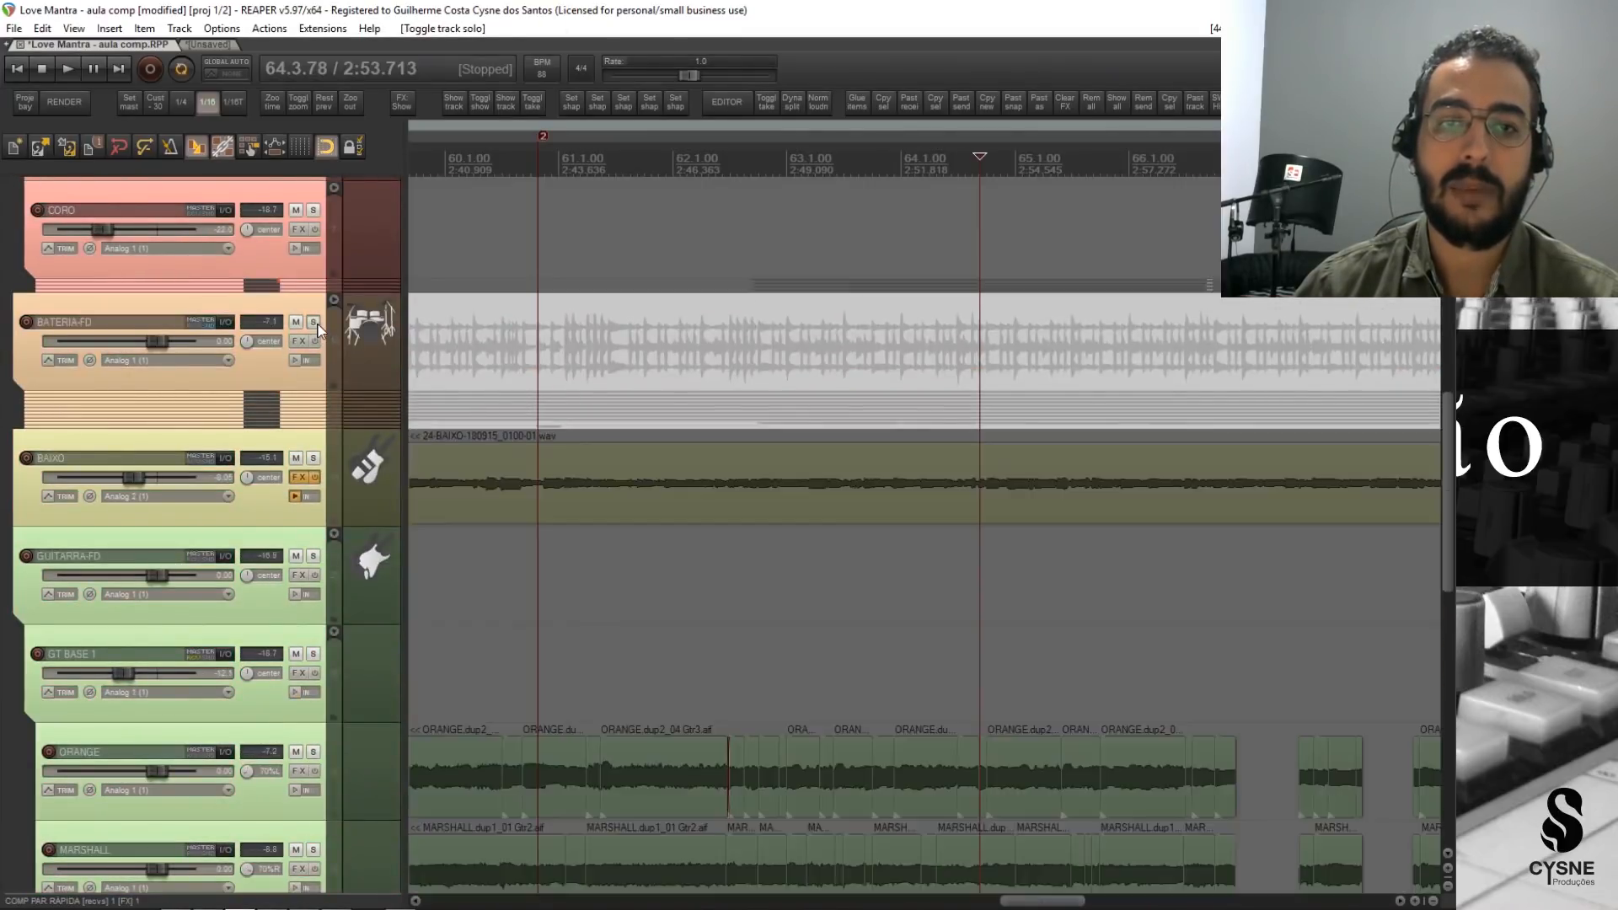
pyautogui.scroll(10, 186, 595)
pyautogui.moveTo(110, 431)
pyautogui.mouseDown()
pyautogui.moveTo(59, 427)
pyautogui.moveTo(113, 427)
pyautogui.mouseUp()
pyautogui.press('space')
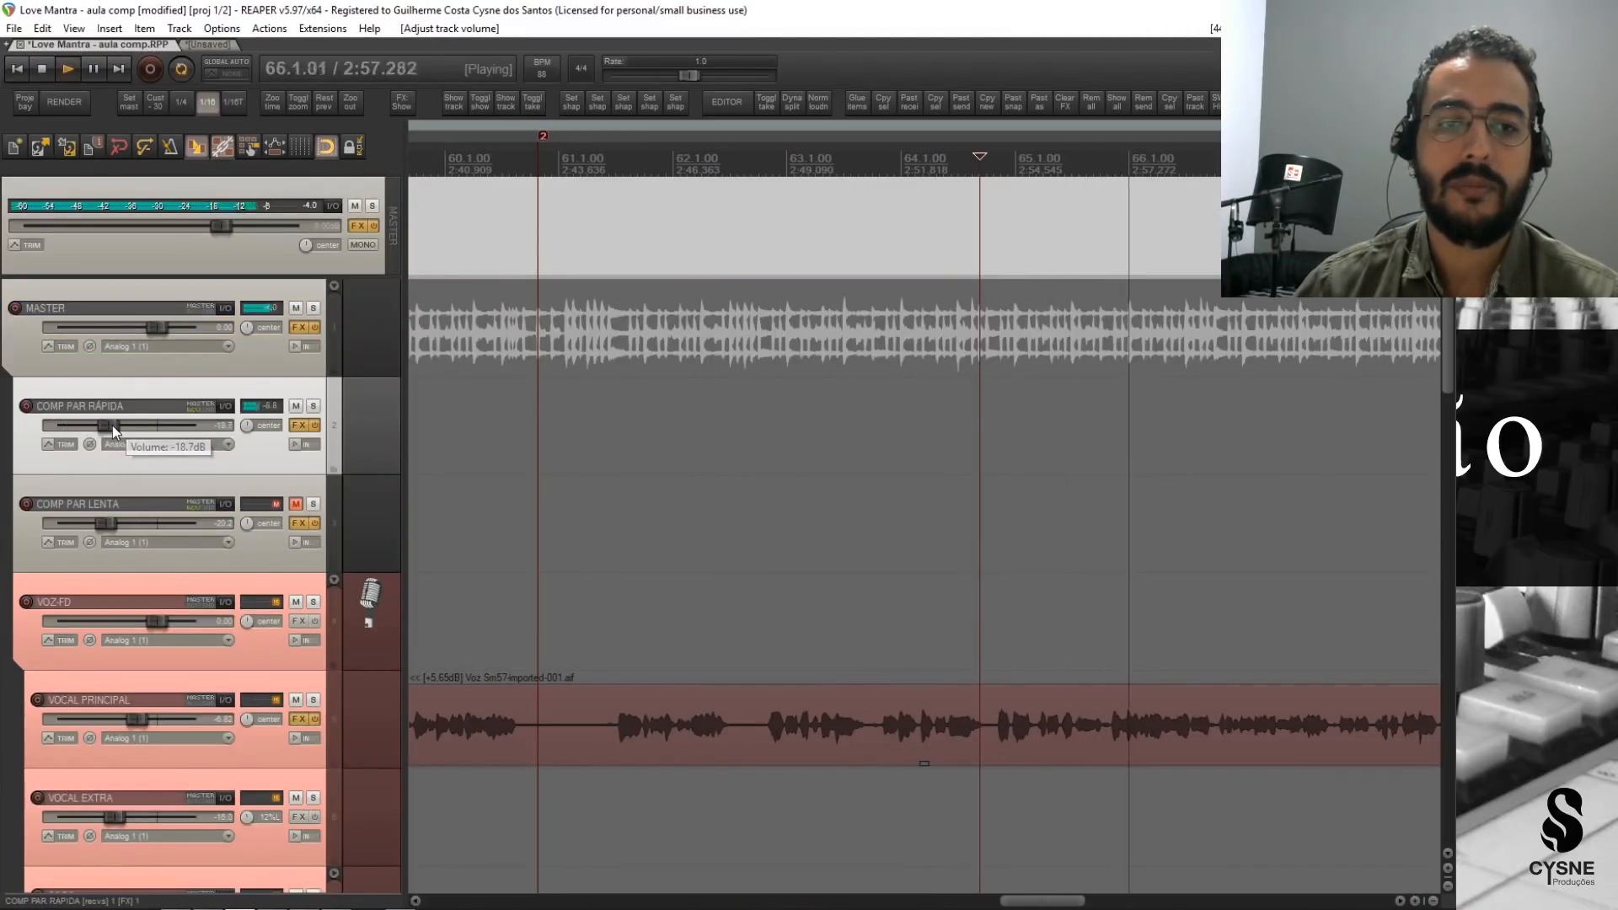
pyautogui.press('space')
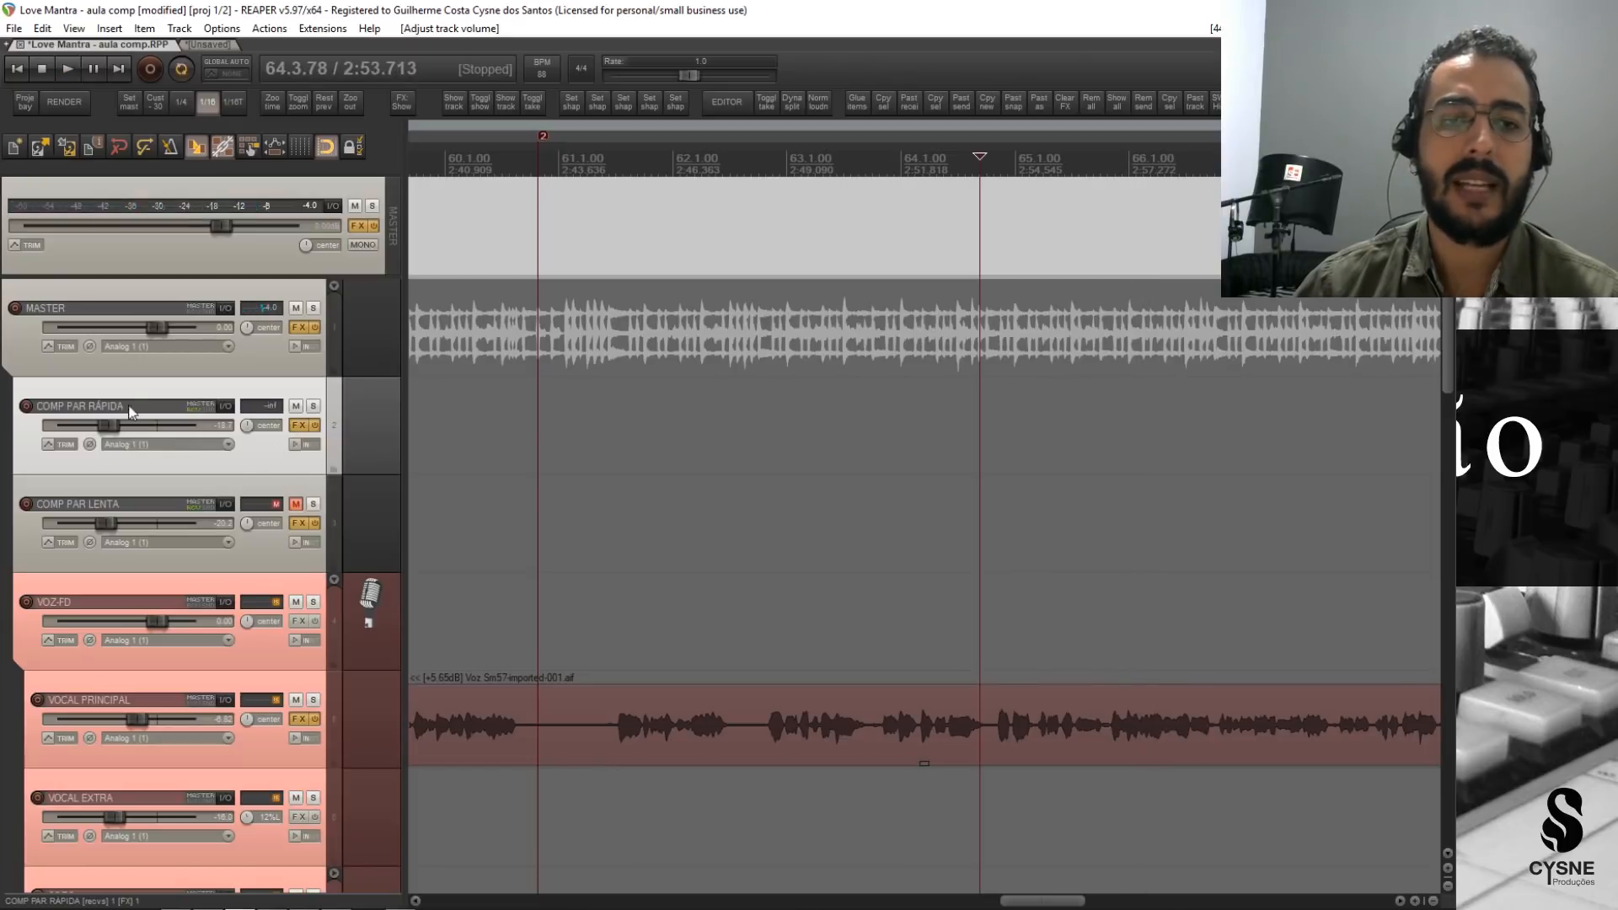
# Compare the full mix in playback with COMP PAR RÁPIDA active, muted and active again.
pyautogui.press('space')
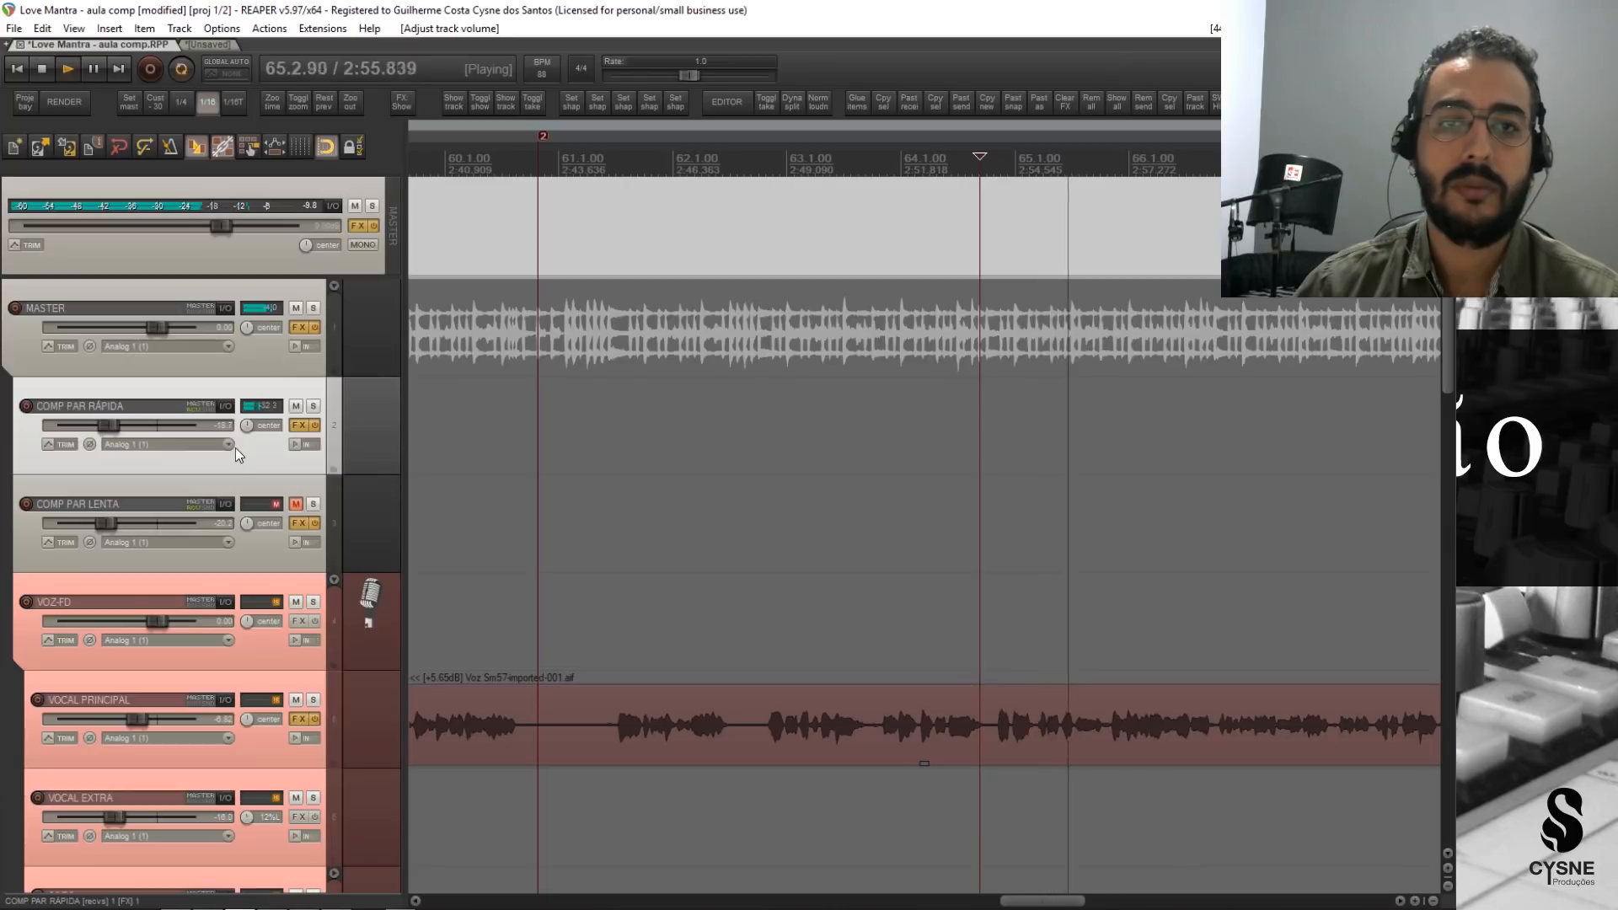
pyautogui.press('space')
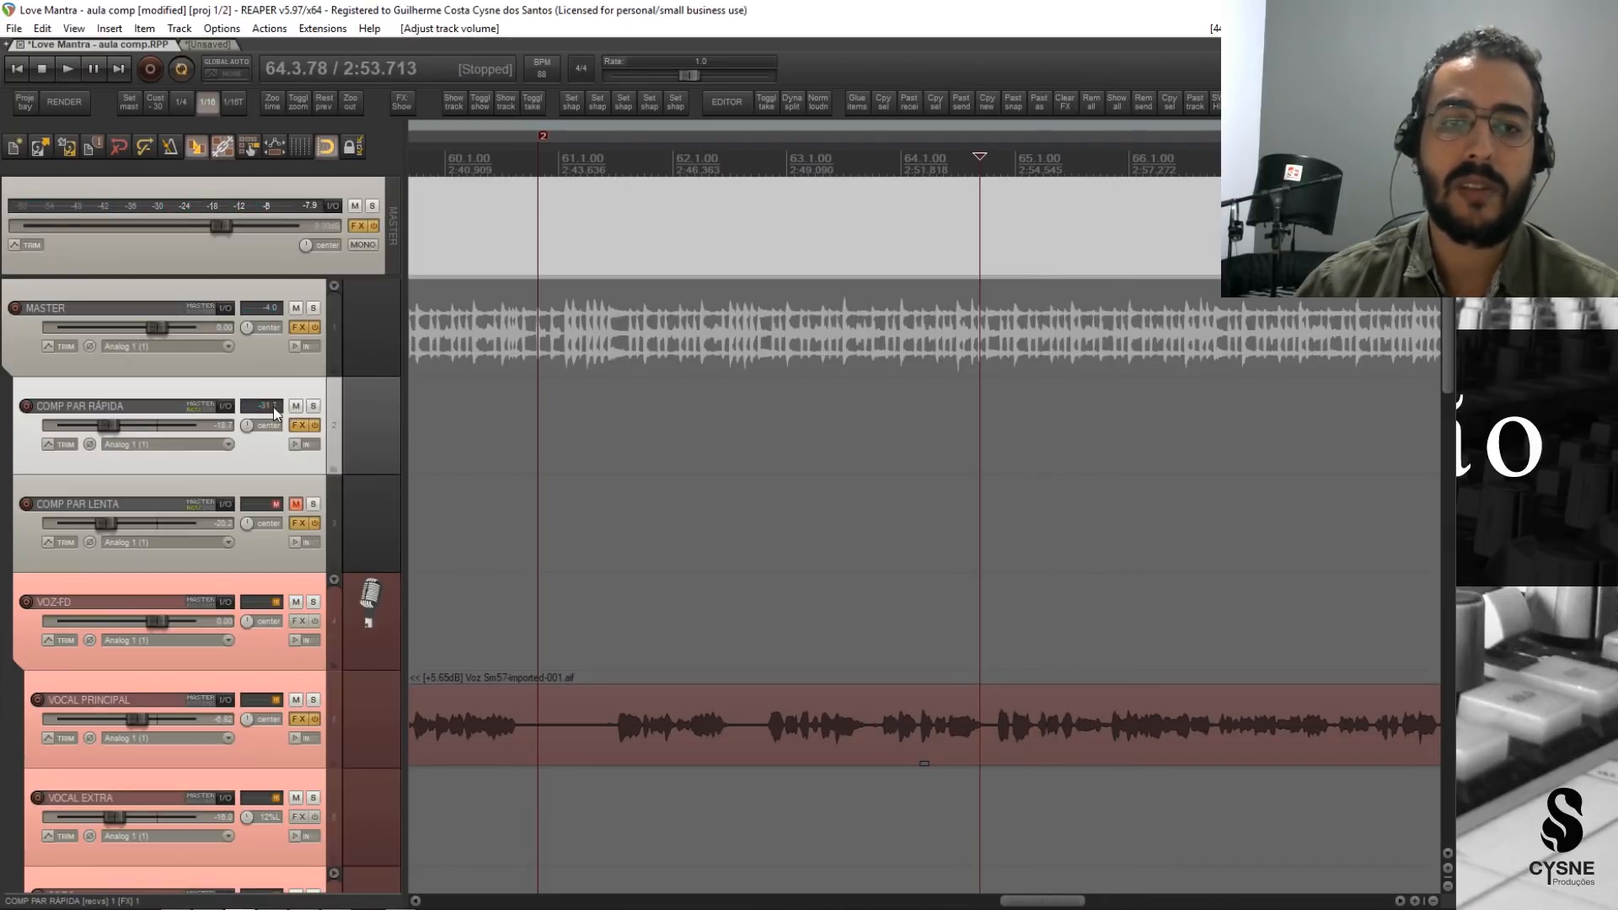
pyautogui.click(295, 407)
pyautogui.press('space')
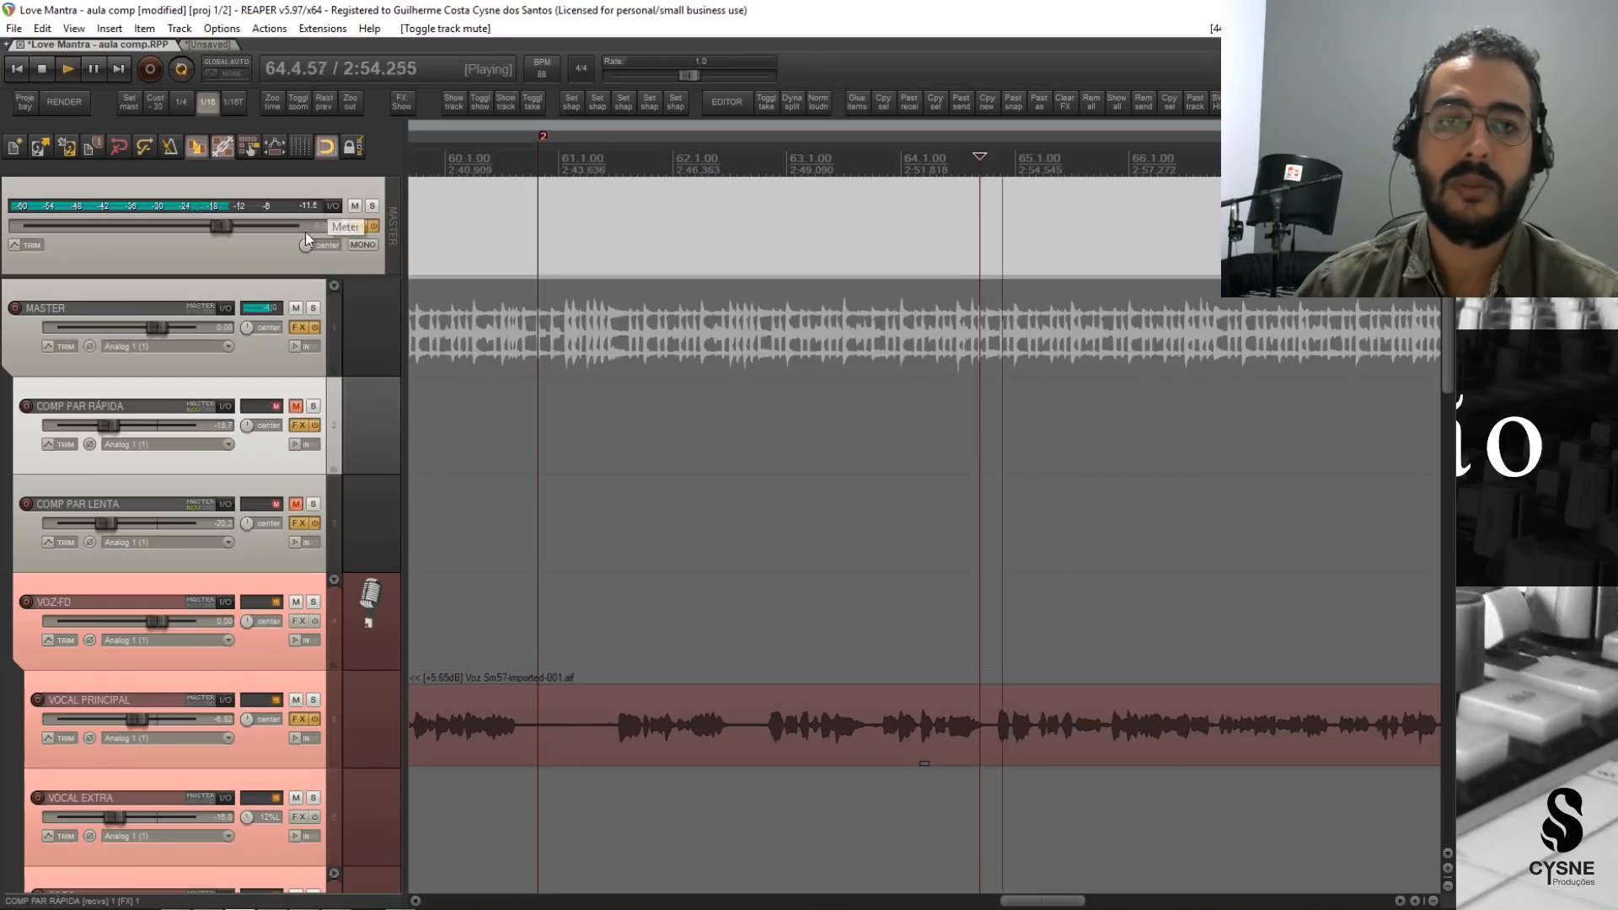
pyautogui.press('space')
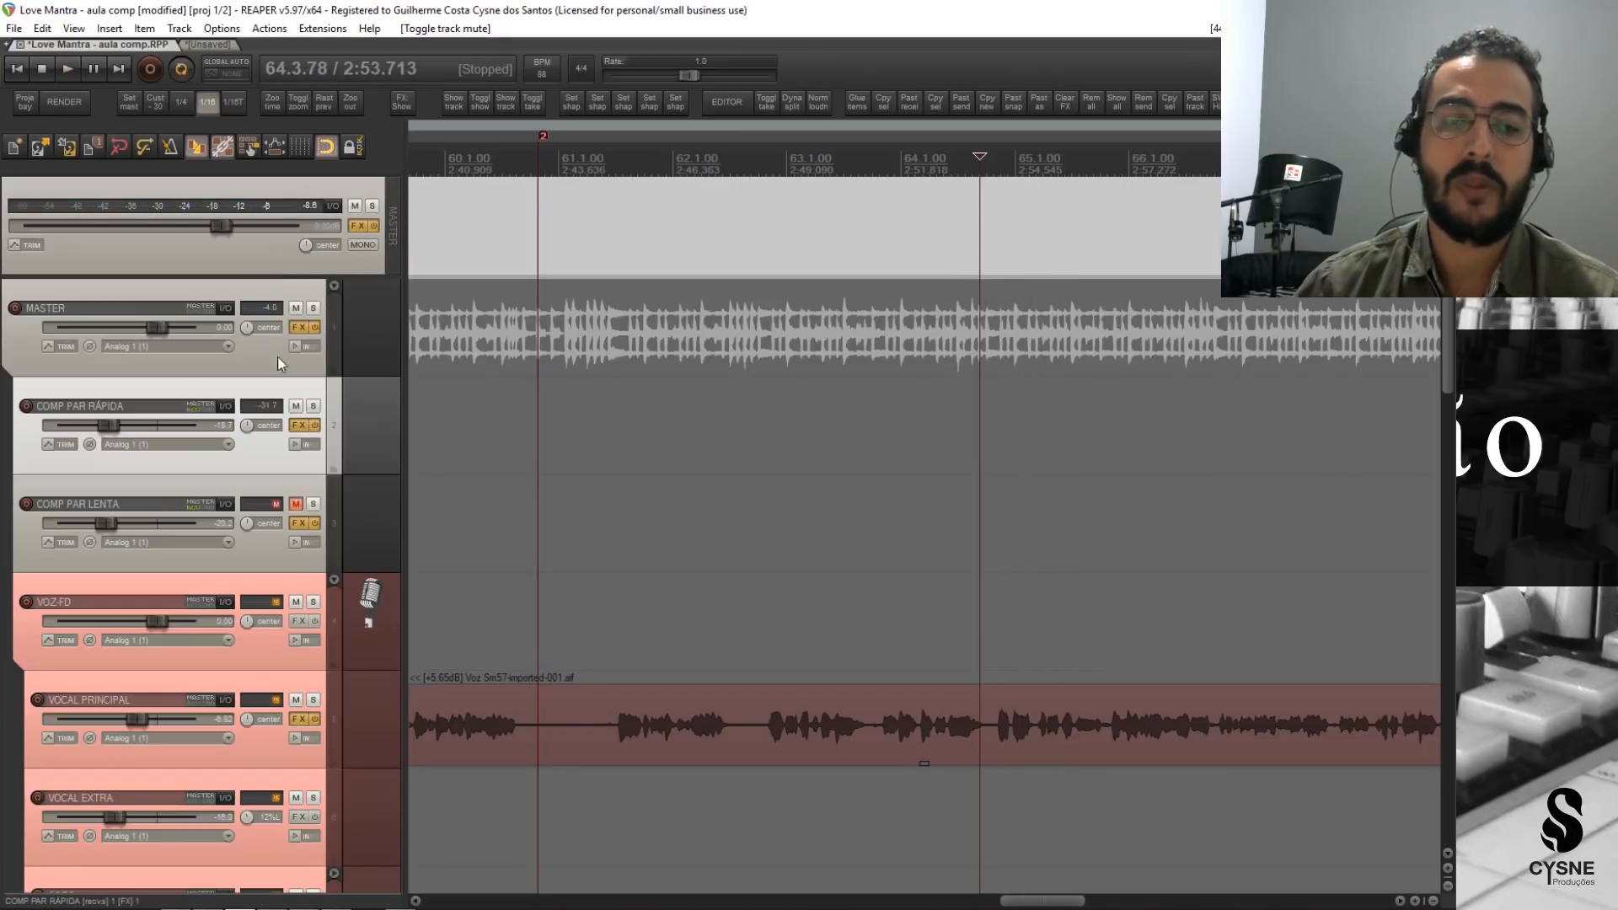
pyautogui.press('space')
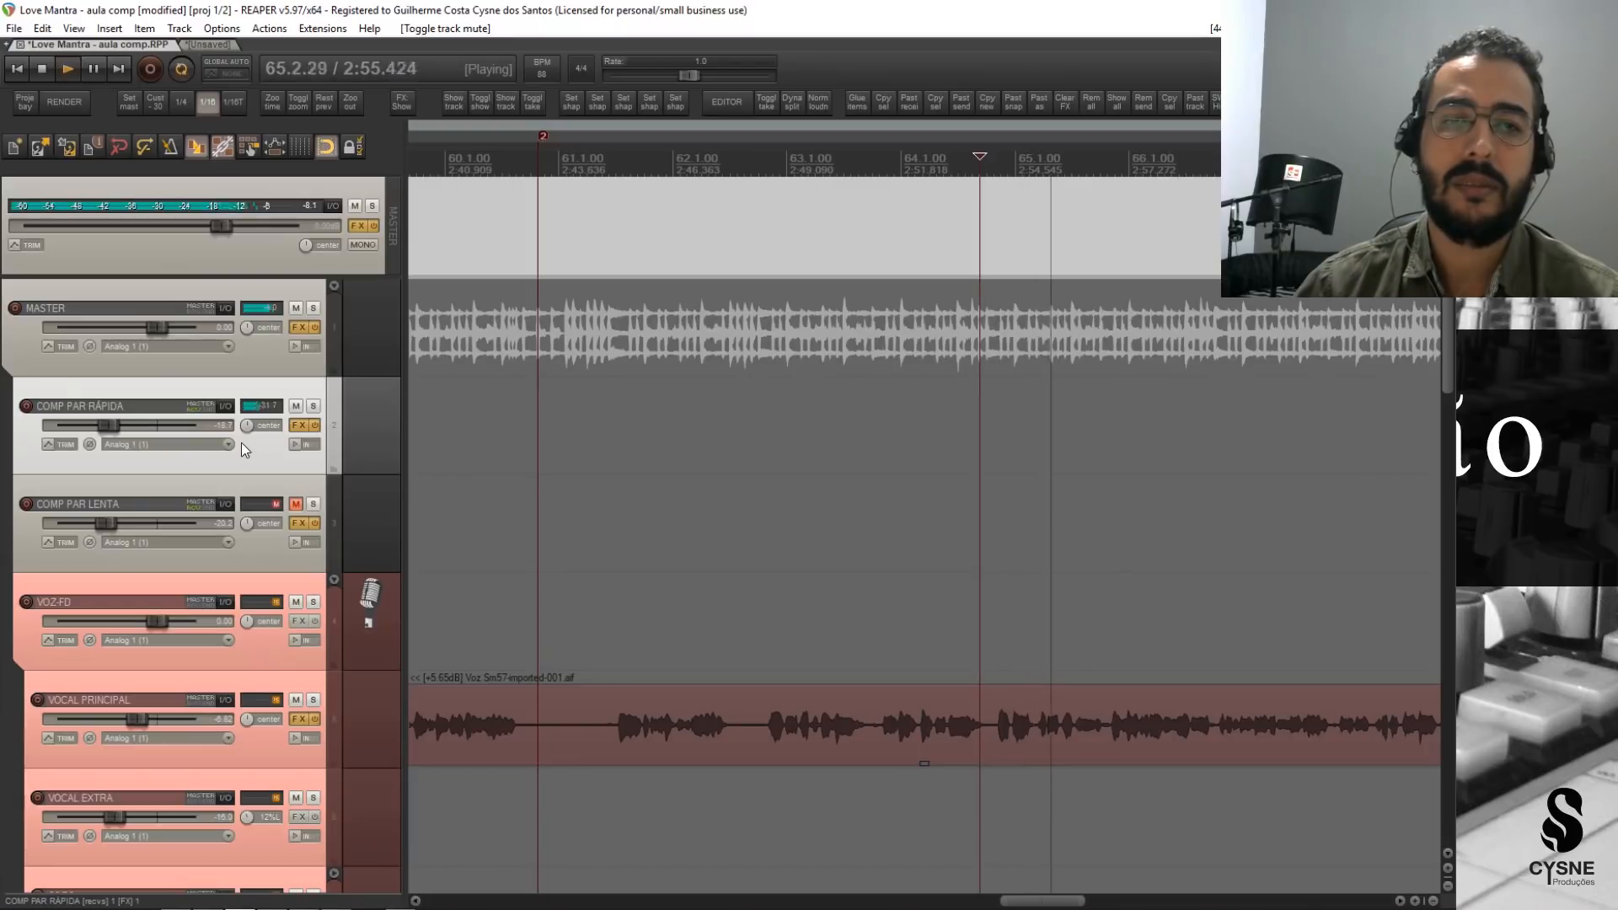
pyautogui.press('space')
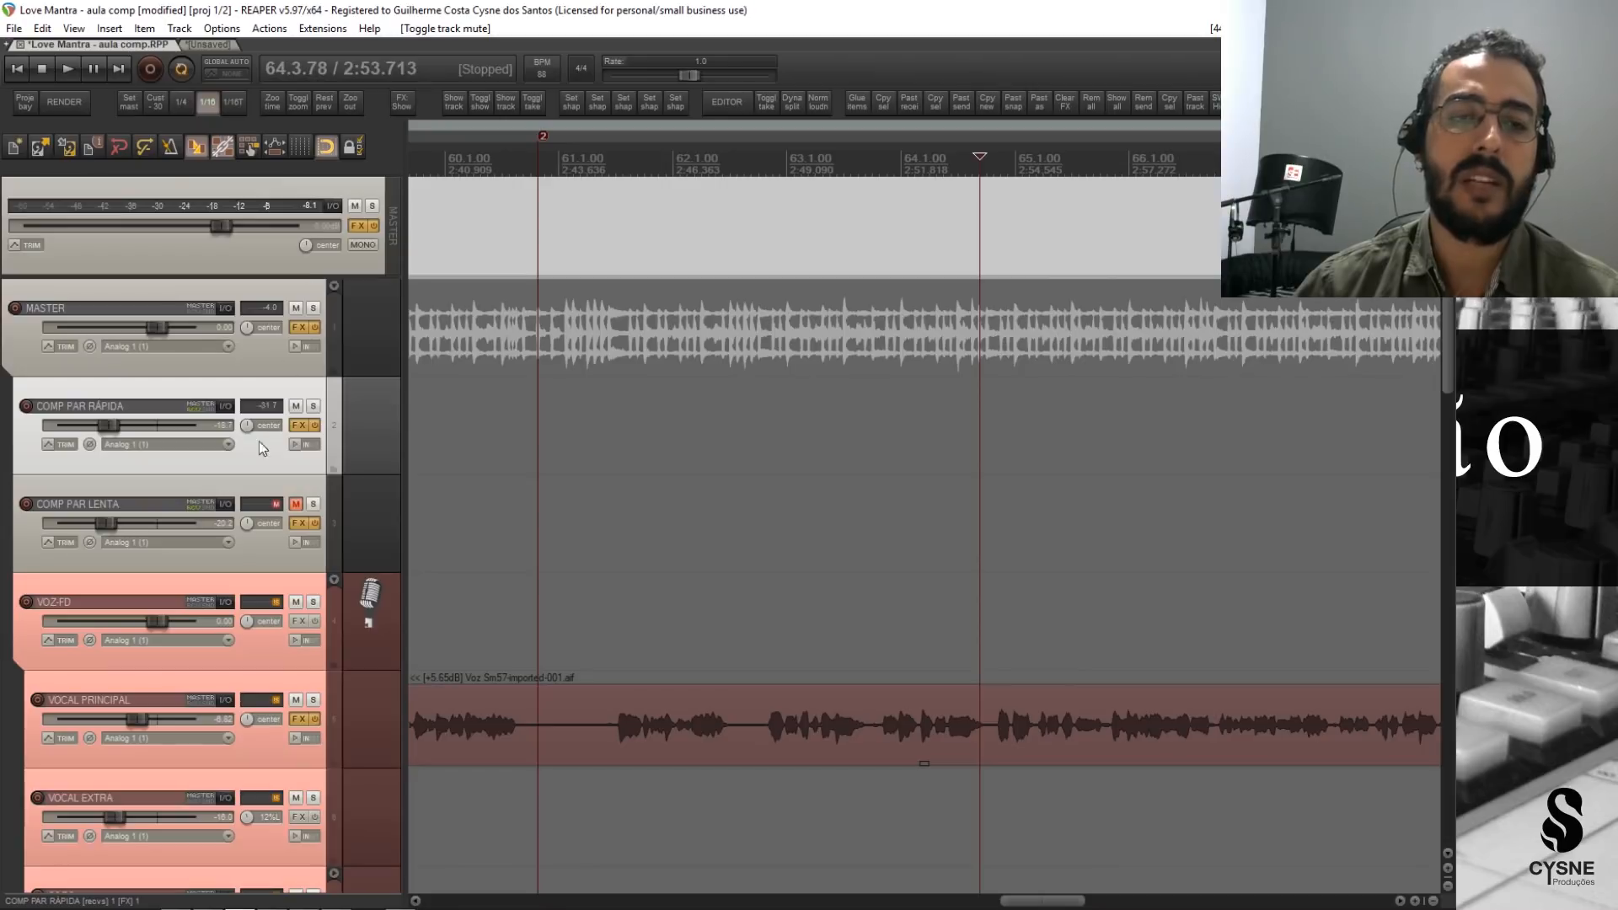
# Raise COMP PAR RÁPIDA's volume slightly to about -18 dB and play the mix with the master peak reading reset.
pyautogui.moveTo(112, 434)
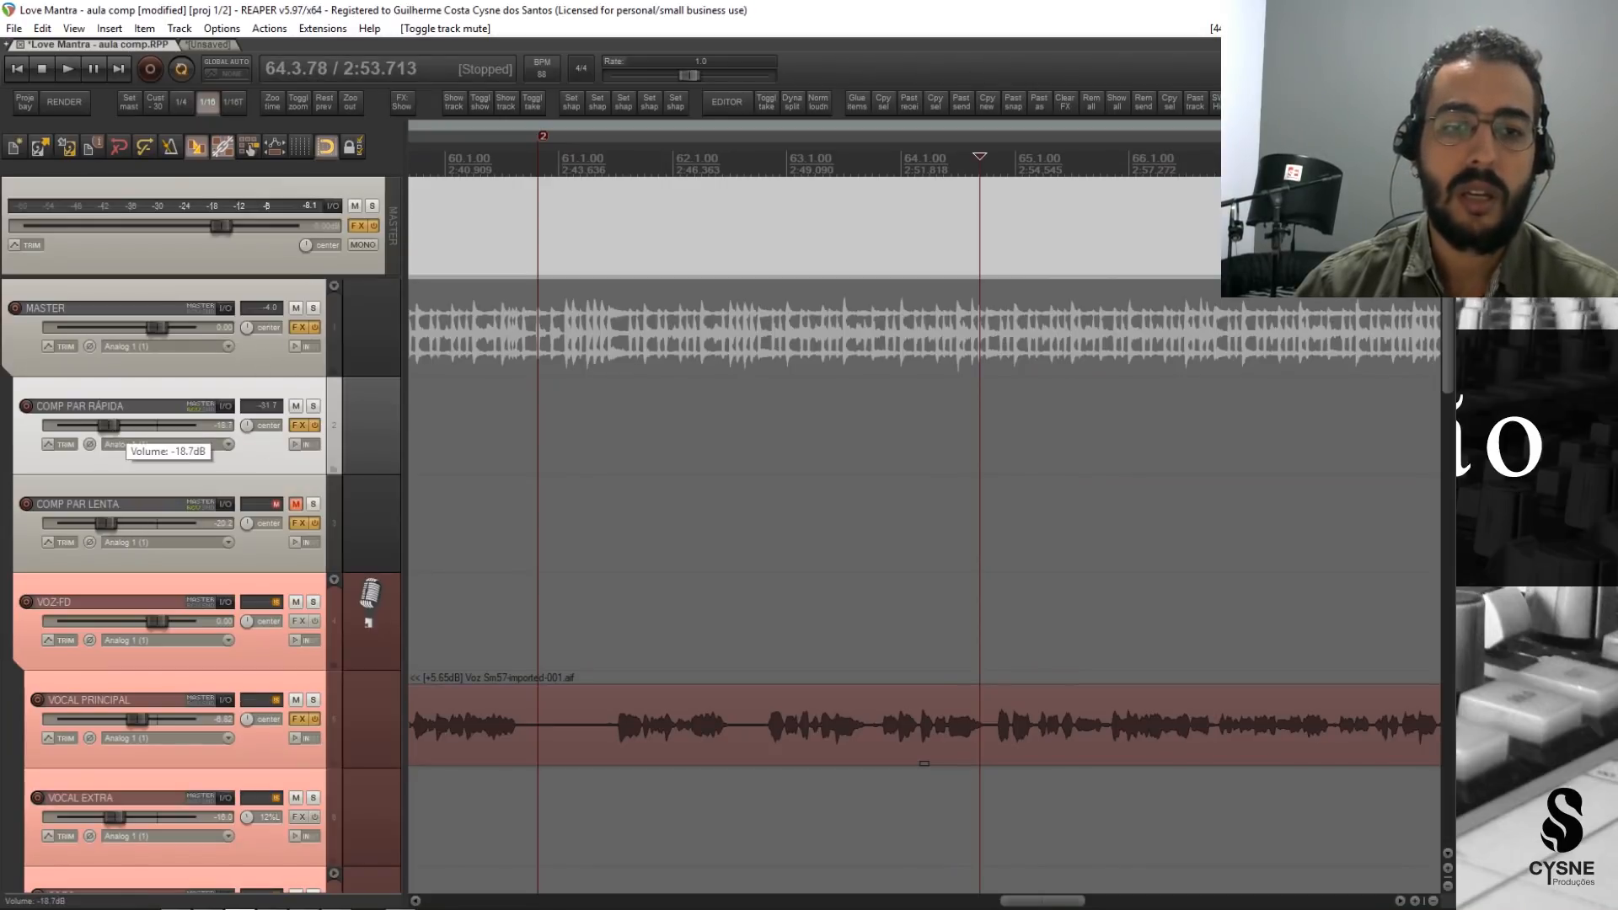
pyautogui.moveTo(111, 428); pyautogui.dragTo(112, 428)
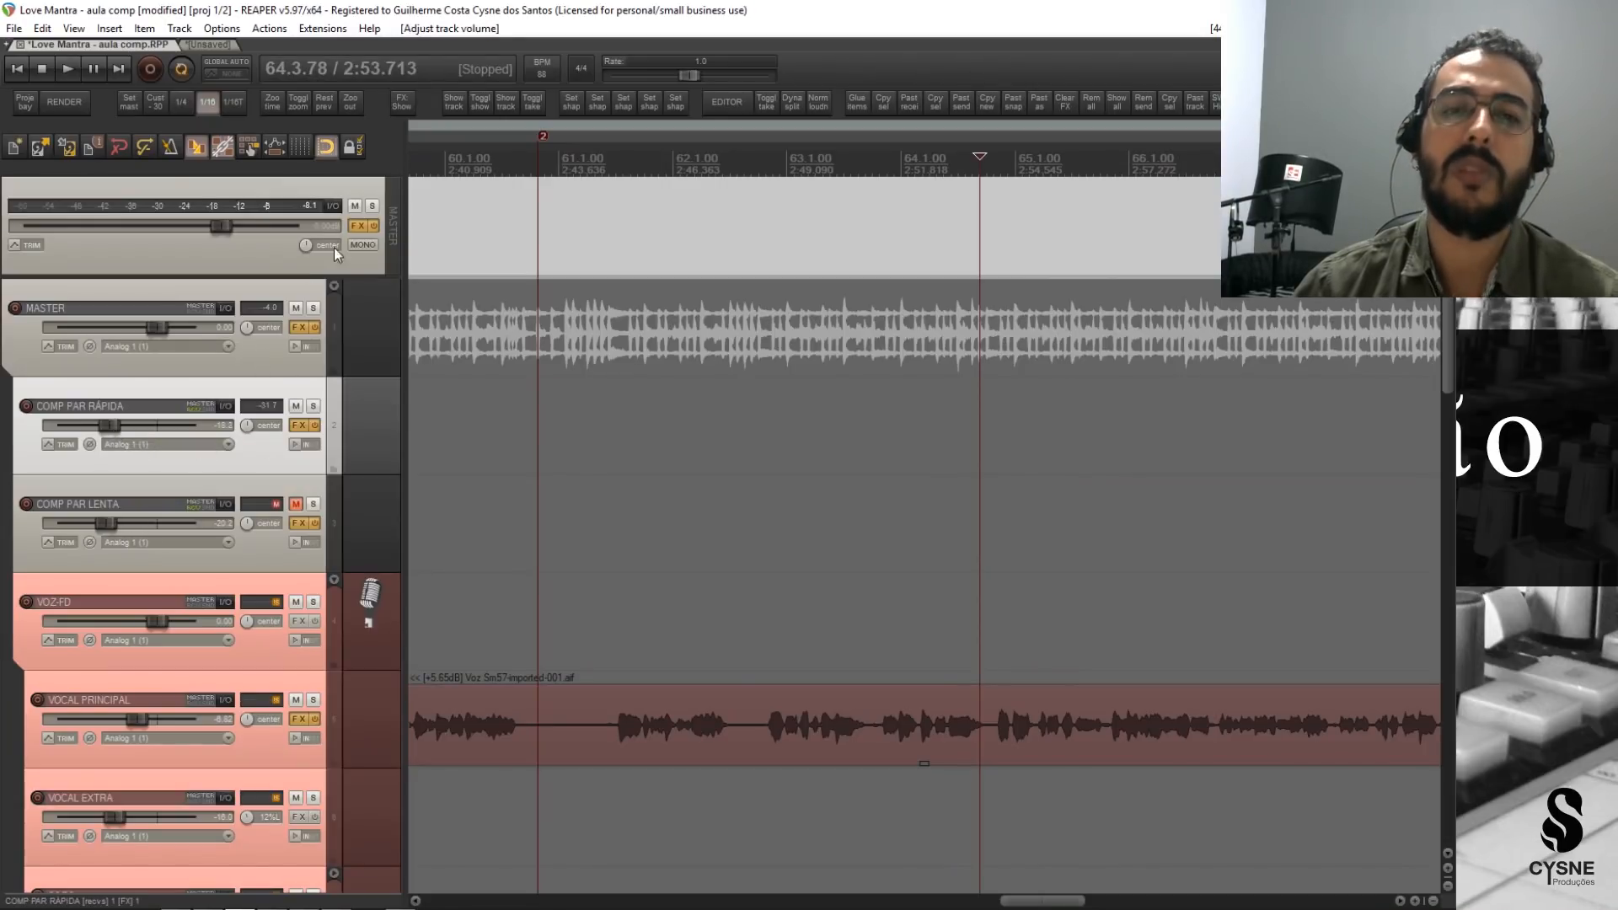
pyautogui.click(312, 209)
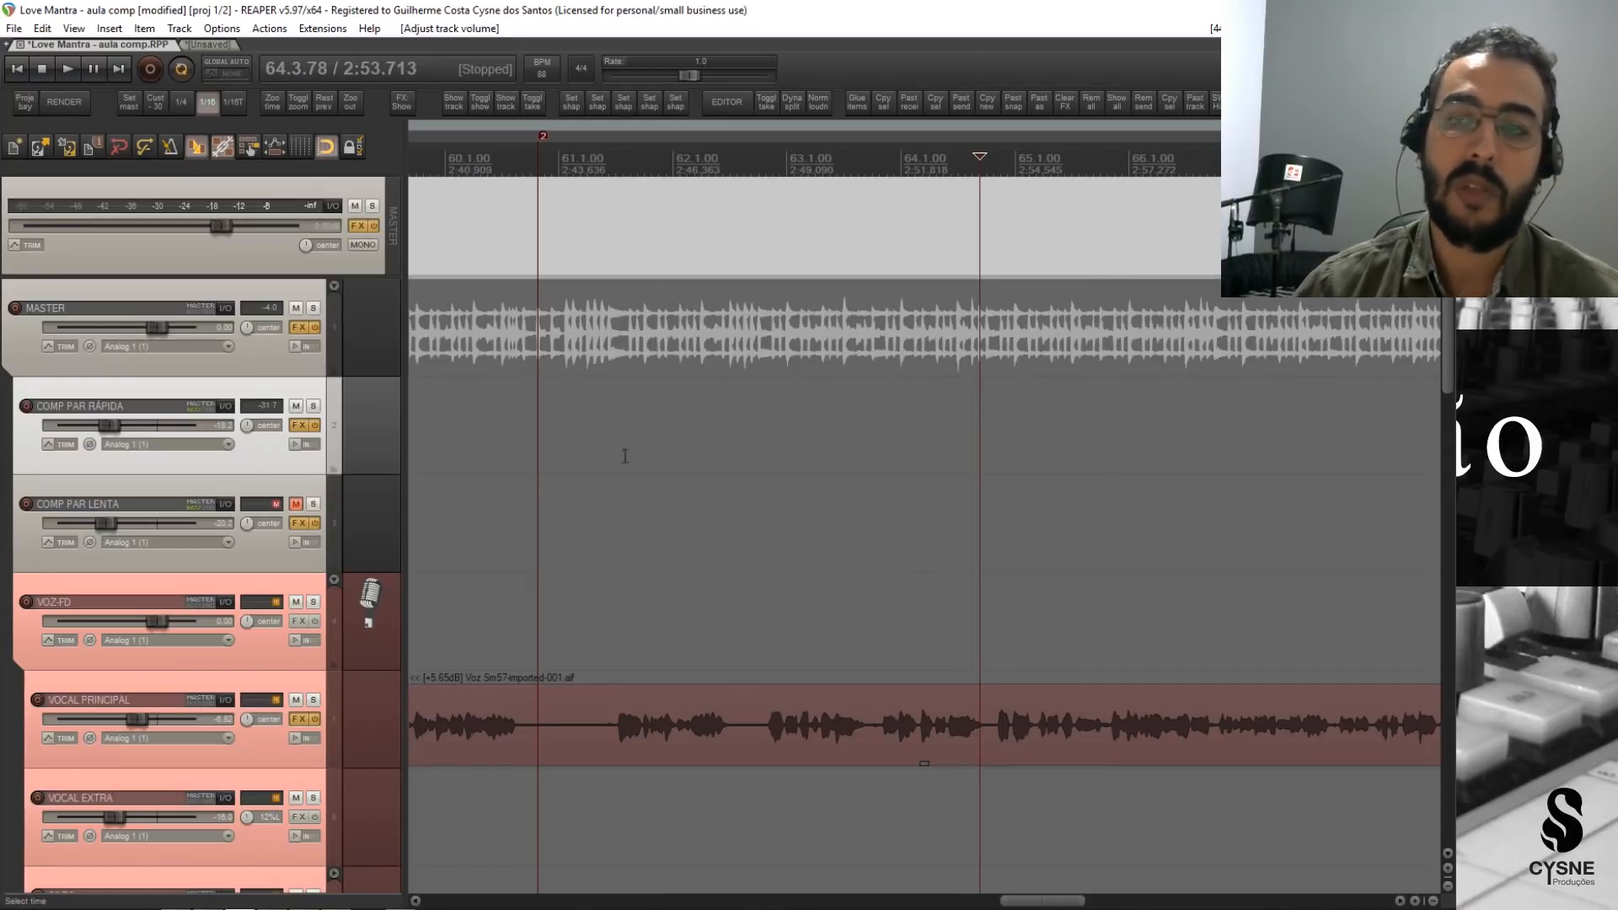
pyautogui.press('space')
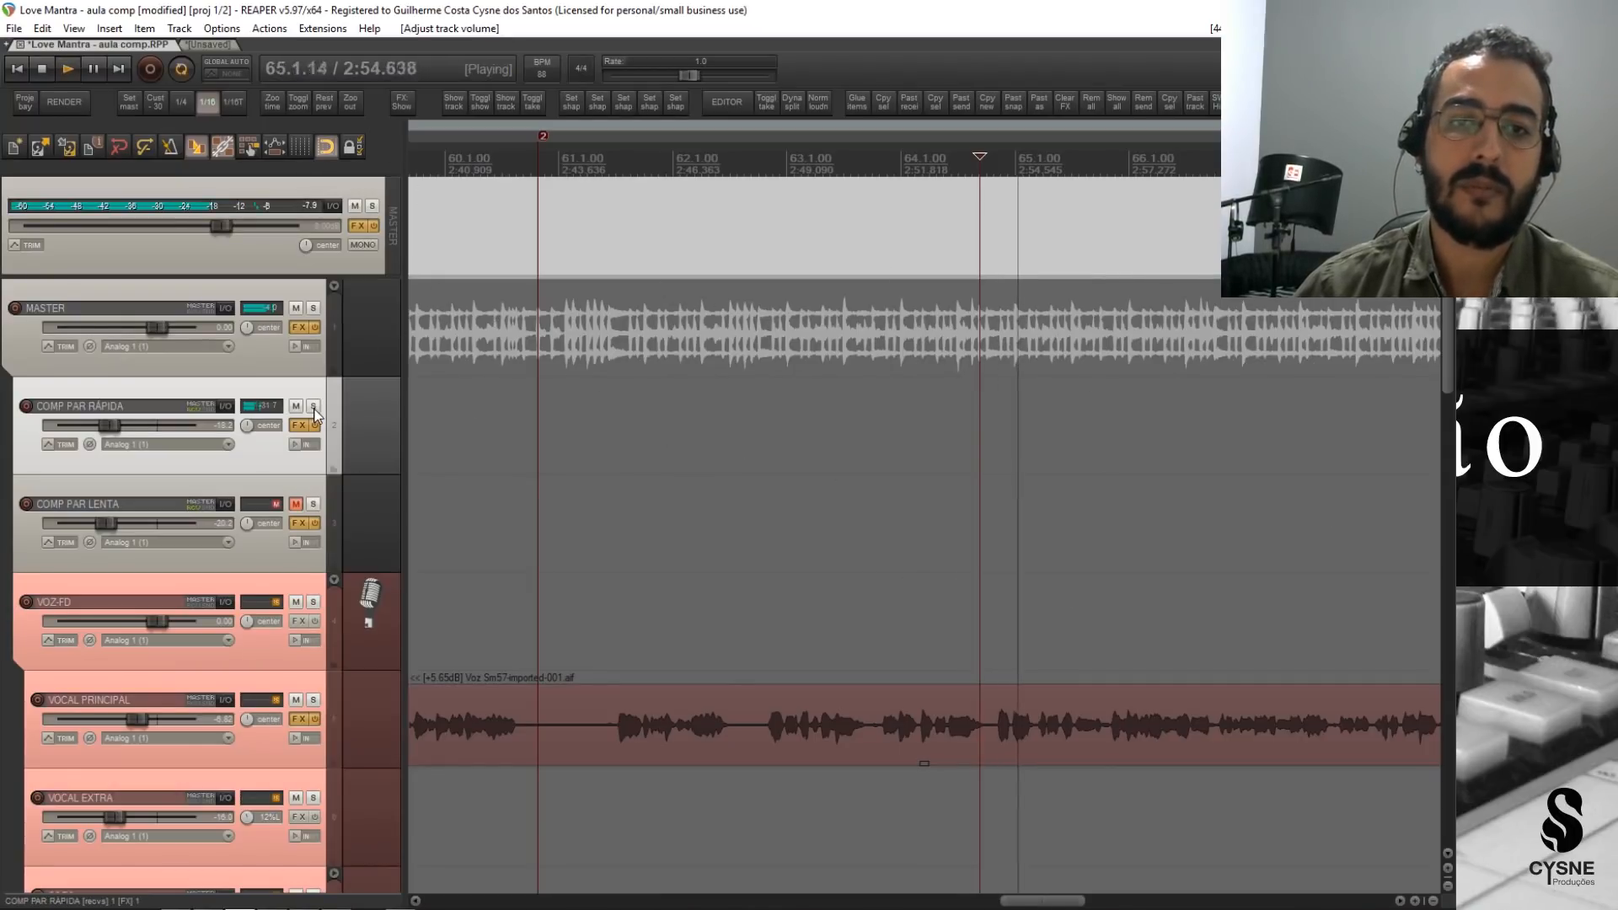
# Solo COMP PAR RÁPIDA to hear the compressed signal alone in playback, and unsolo it.
pyautogui.click(314, 406)
pyautogui.press('space')
pyautogui.click(313, 406)
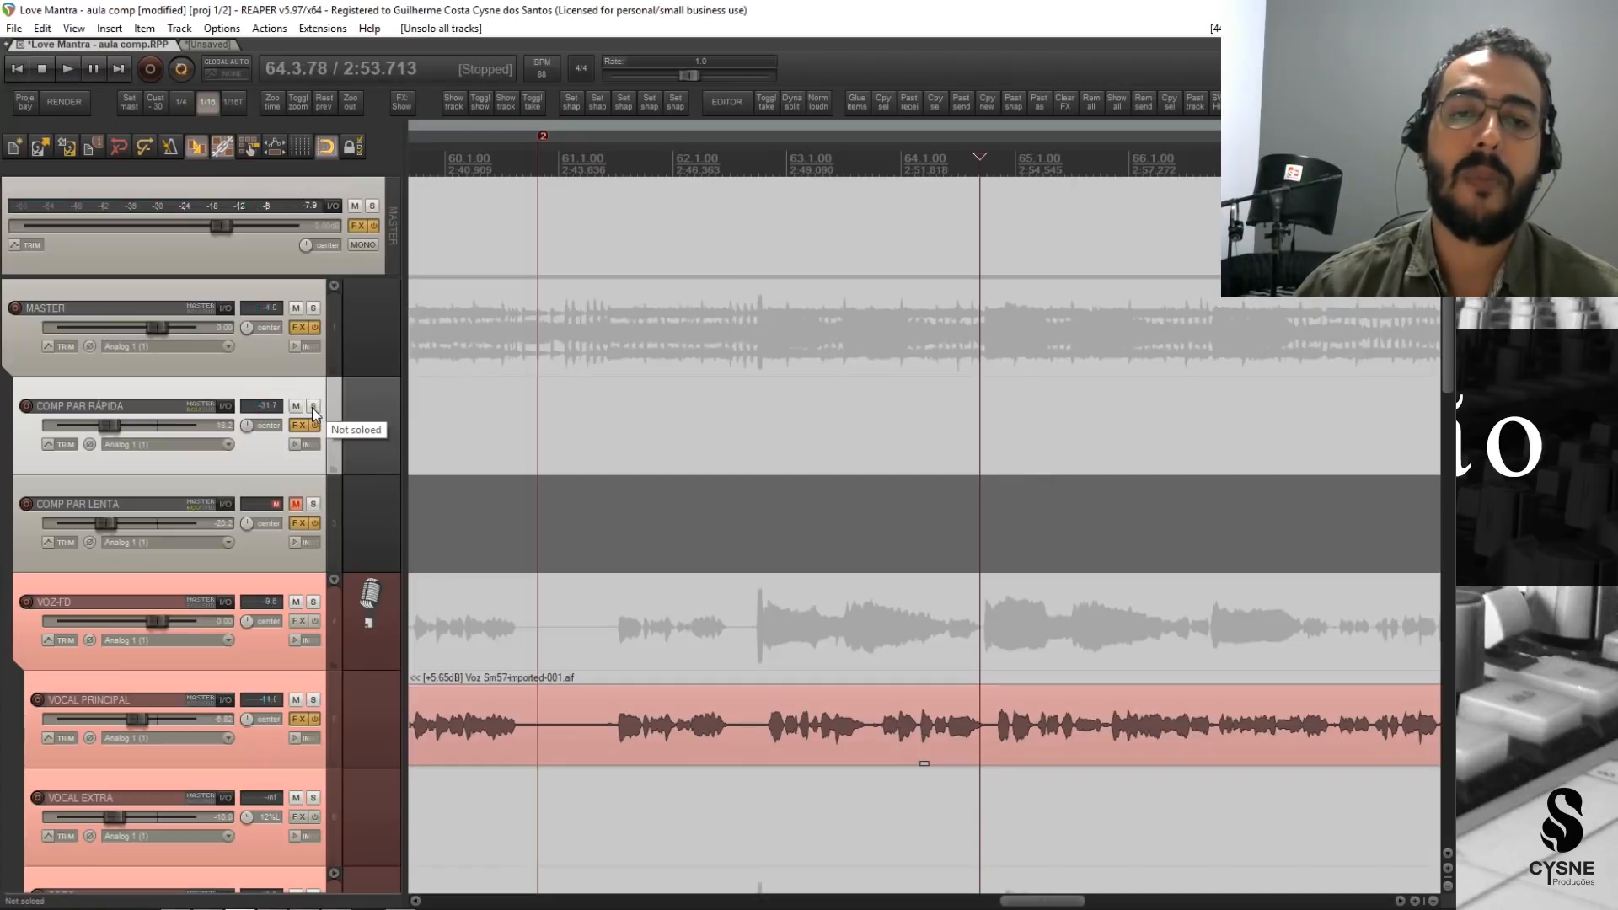
pyautogui.click(313, 408)
pyautogui.press('space')
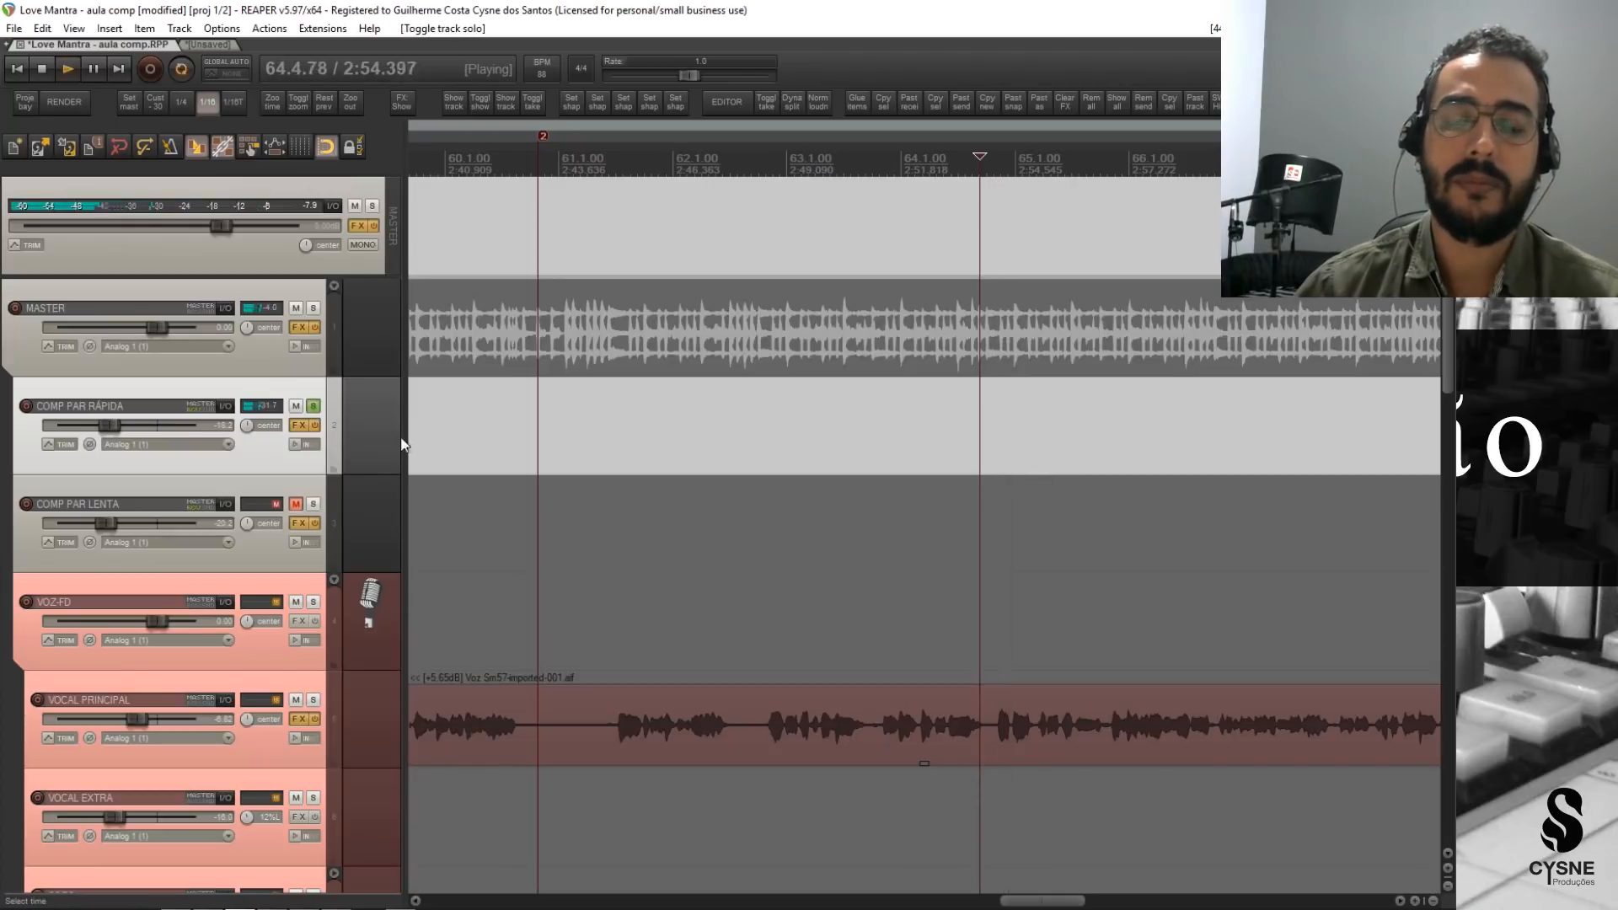
pyautogui.press('space')
pyautogui.click(314, 408)
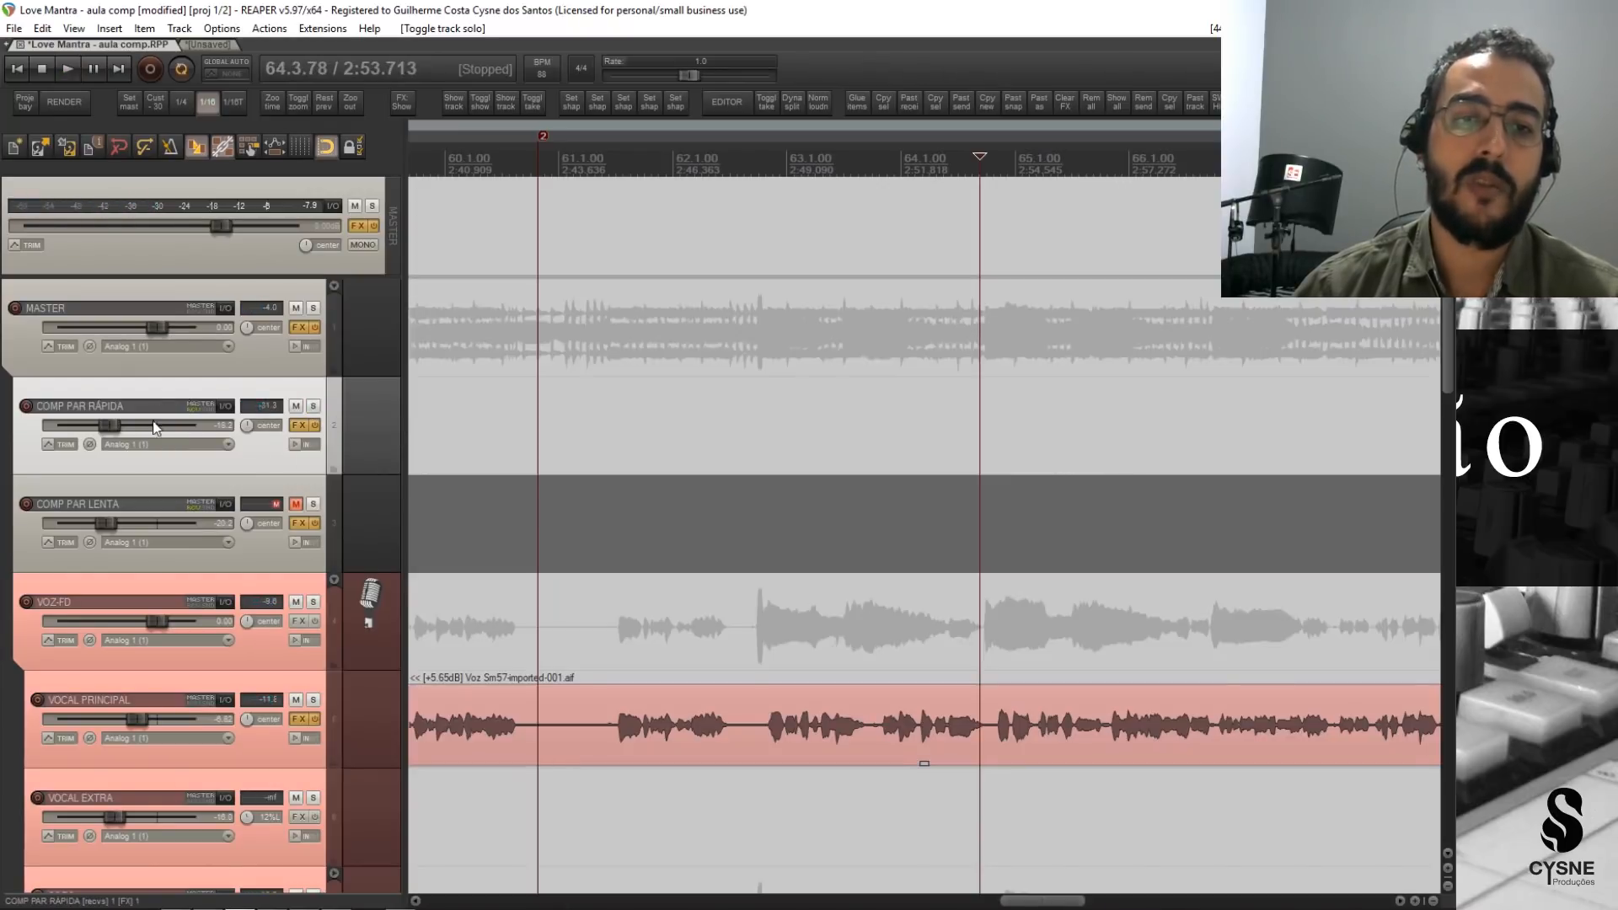
# Unmute COMP PAR LENTA and bypass its existing API-2500 compressor.
pyautogui.click(255, 494)
pyautogui.click(296, 507)
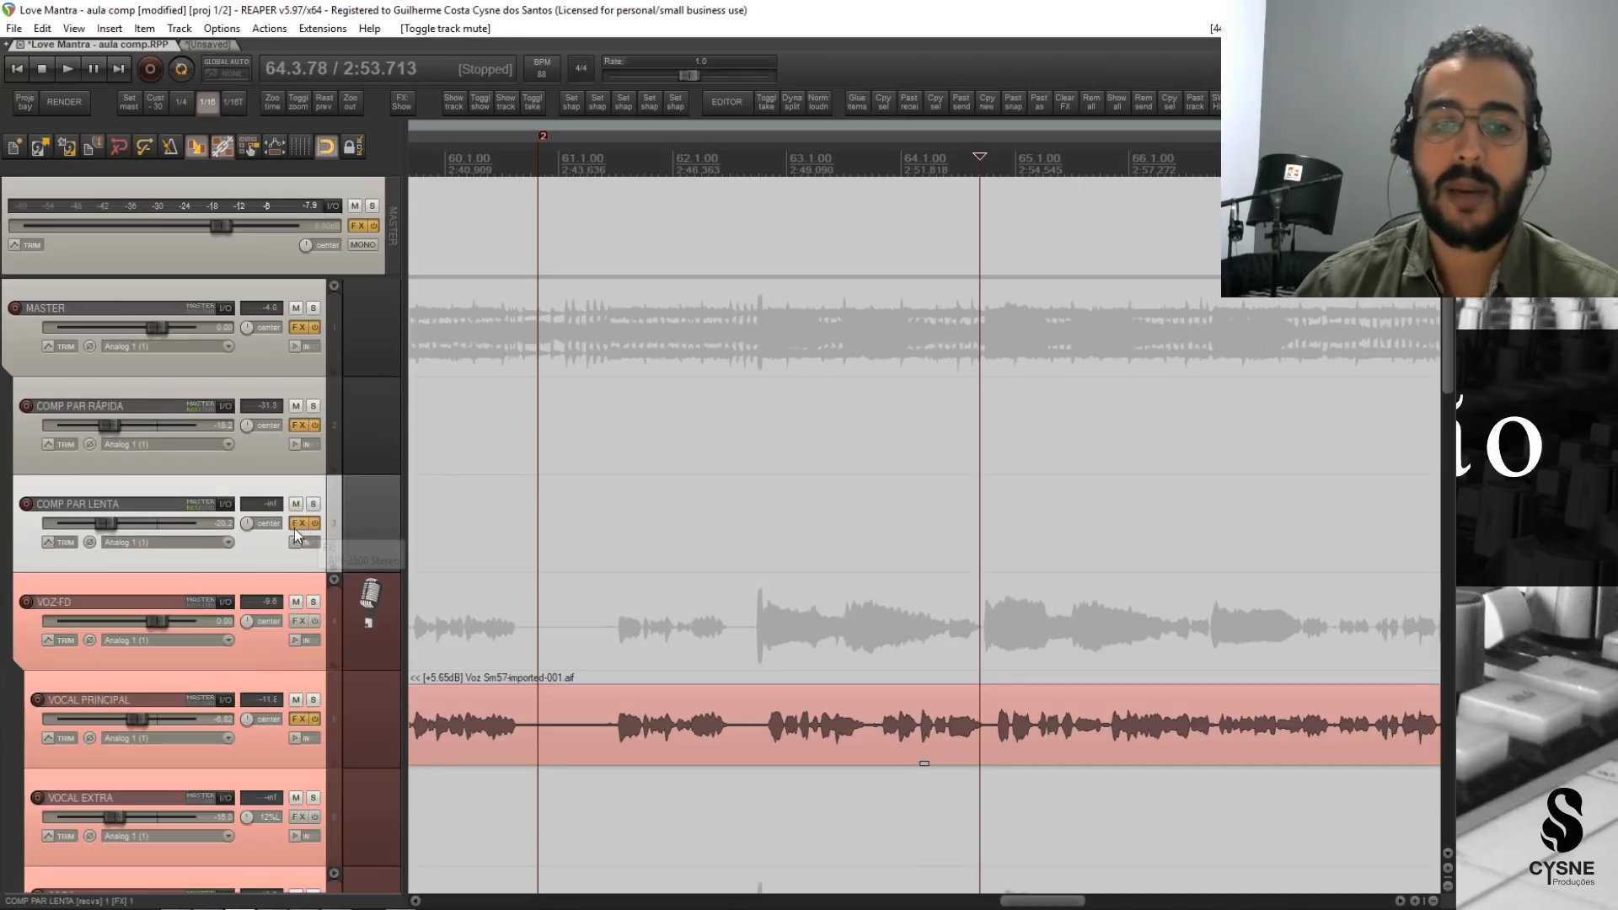
pyautogui.click(296, 524)
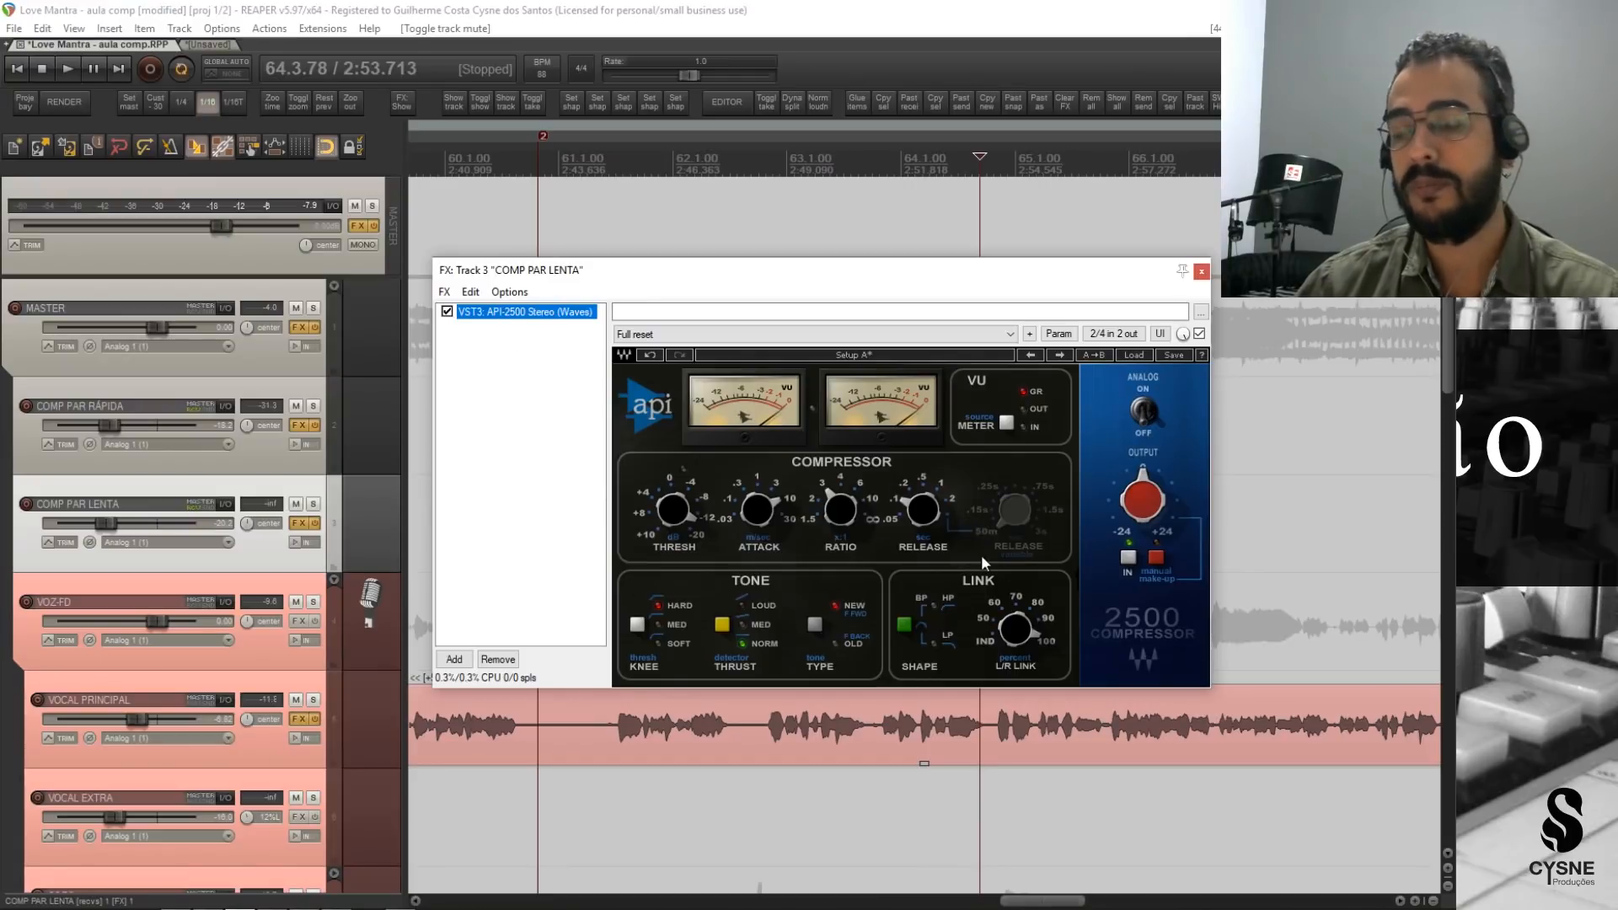
pyautogui.click(447, 312)
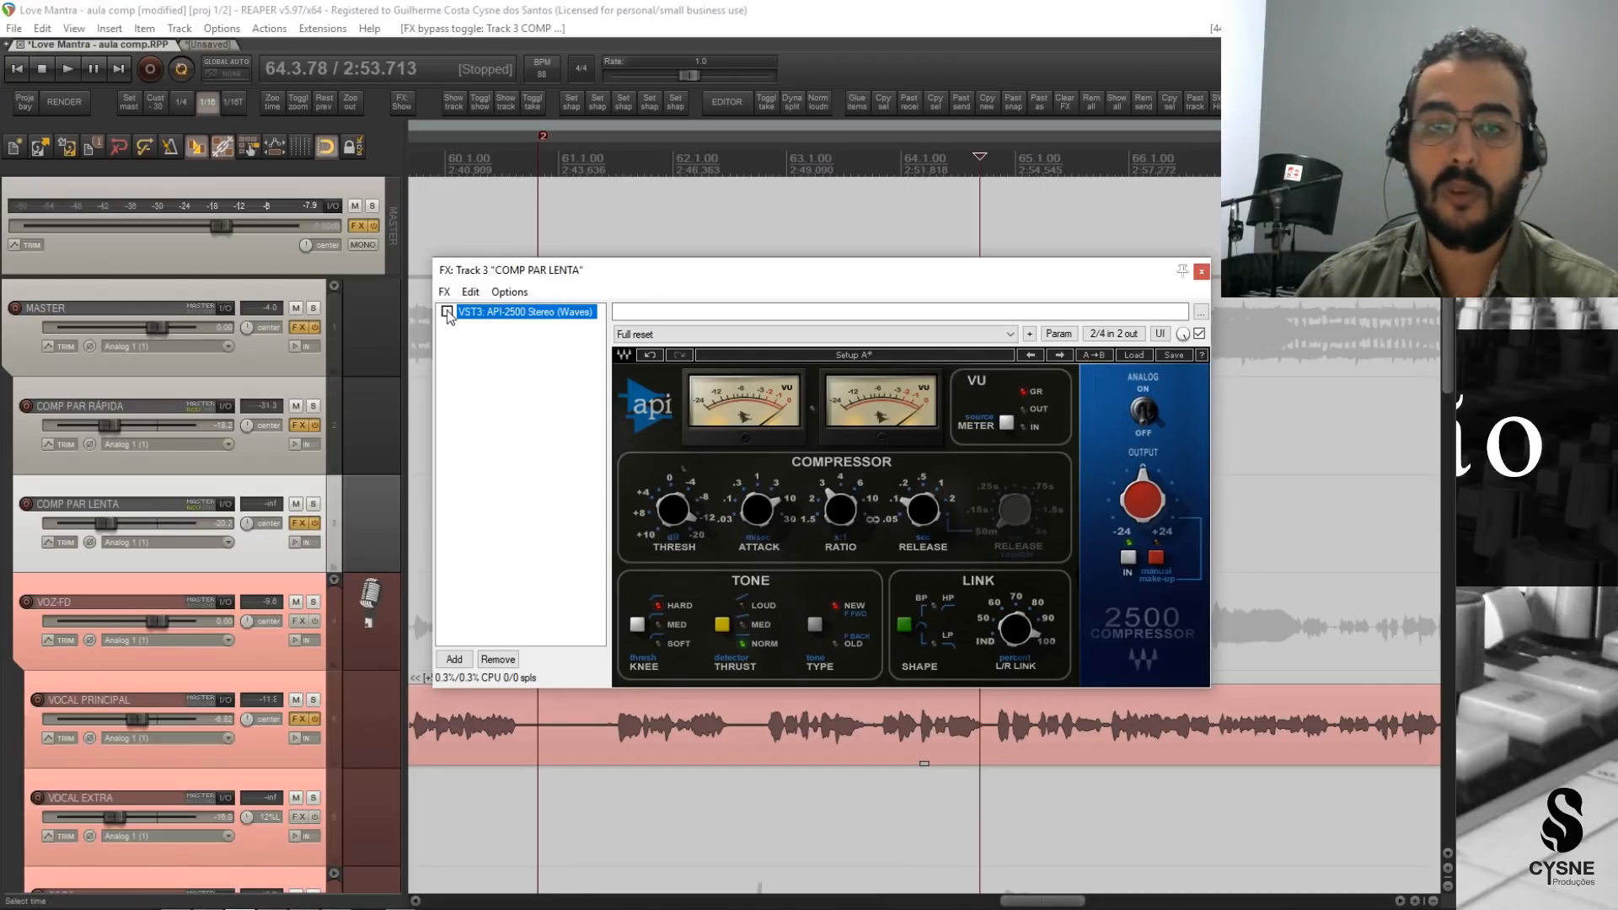
# Add a second VST3 API-2500 Stereo (Waves) compressor to COMP PAR LENTA.
pyautogui.click(455, 659)
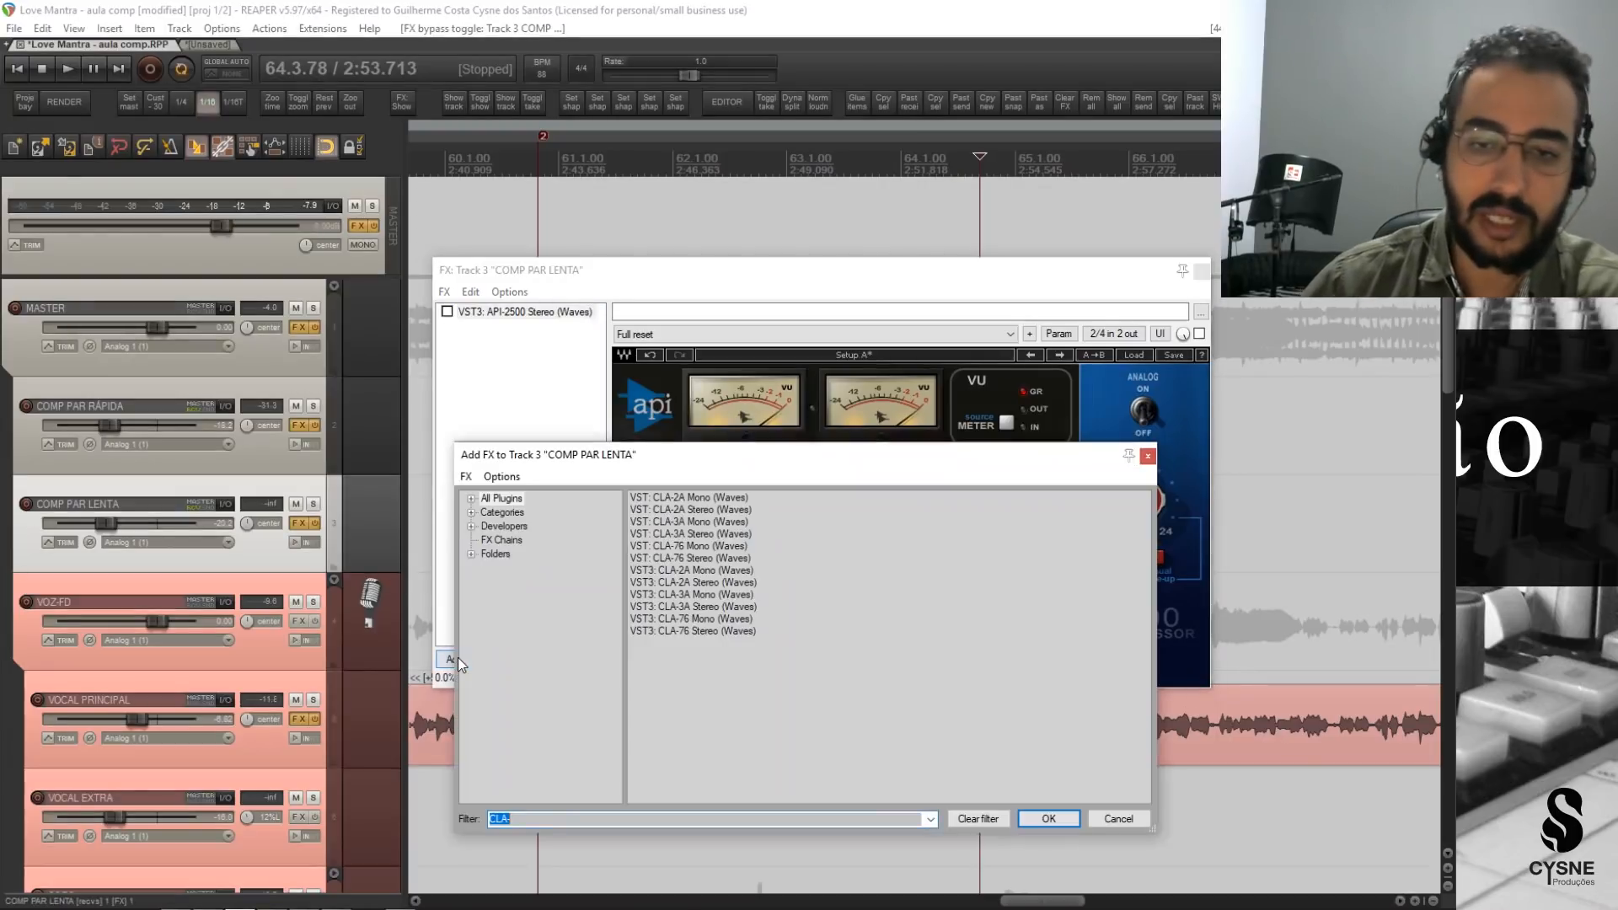
pyautogui.write('API 205')
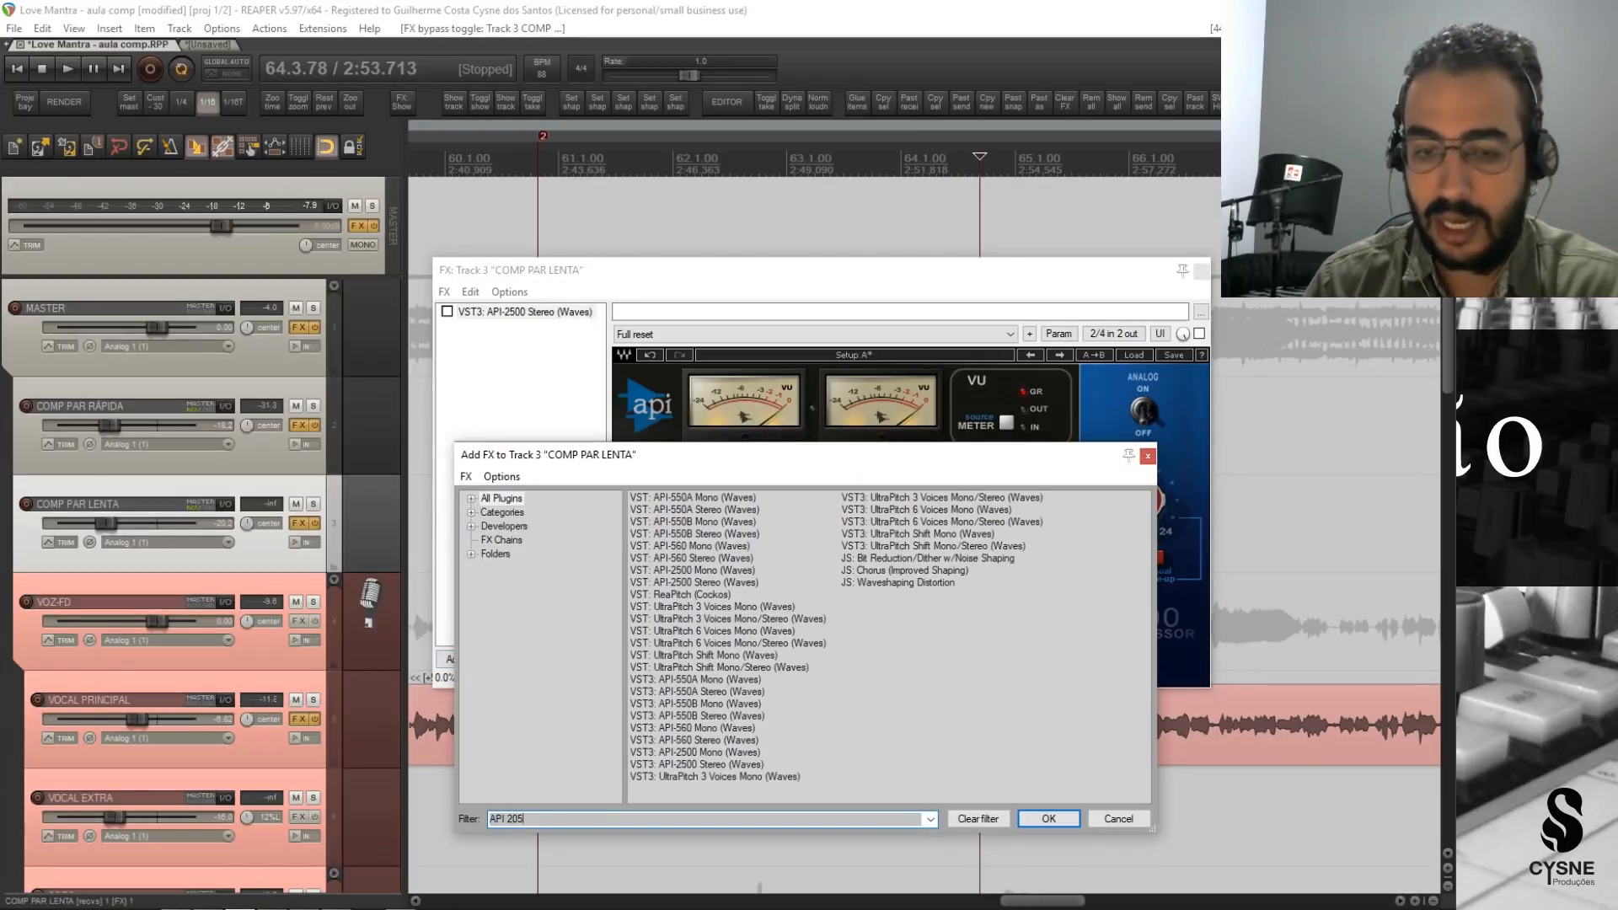
pyautogui.press('BackSpace')
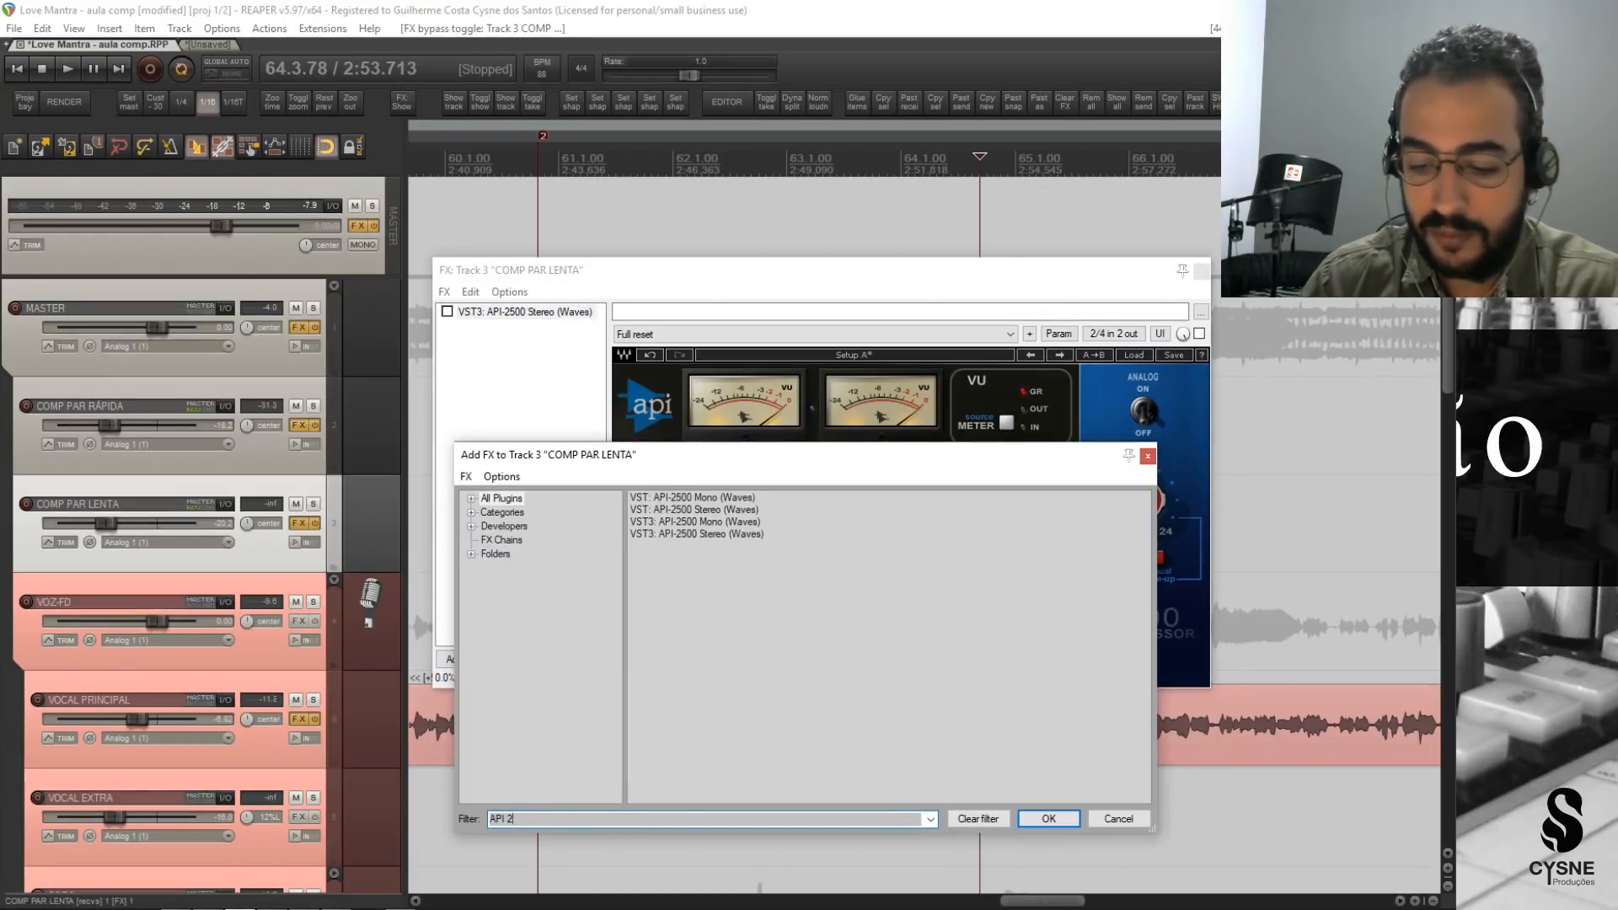
pyautogui.write('500')
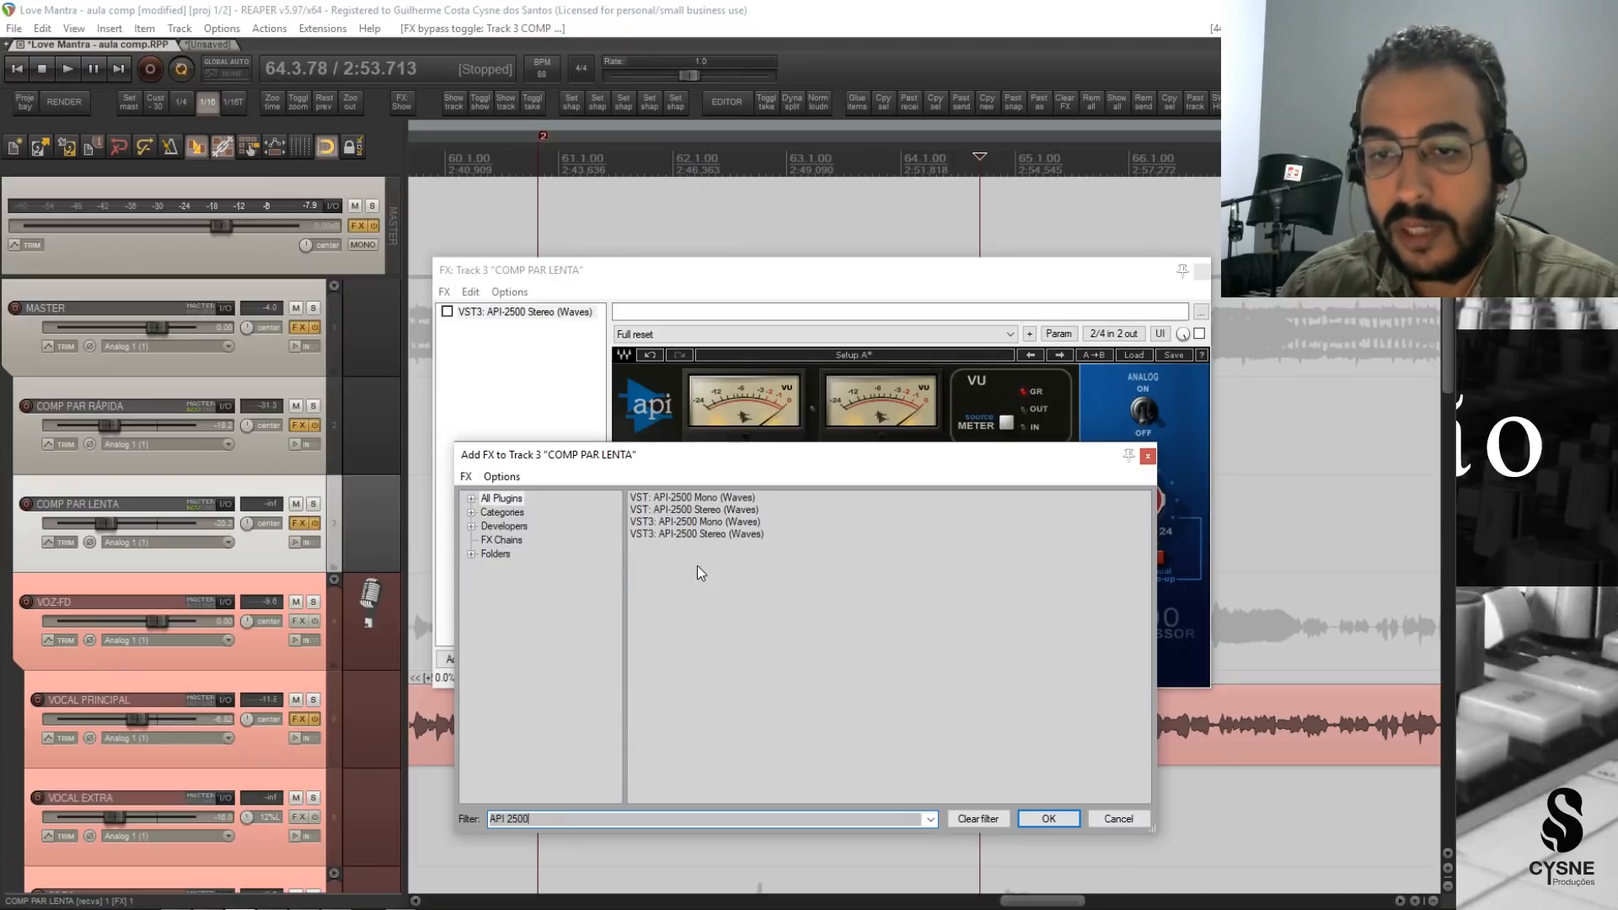
pyautogui.doubleClick(698, 534)
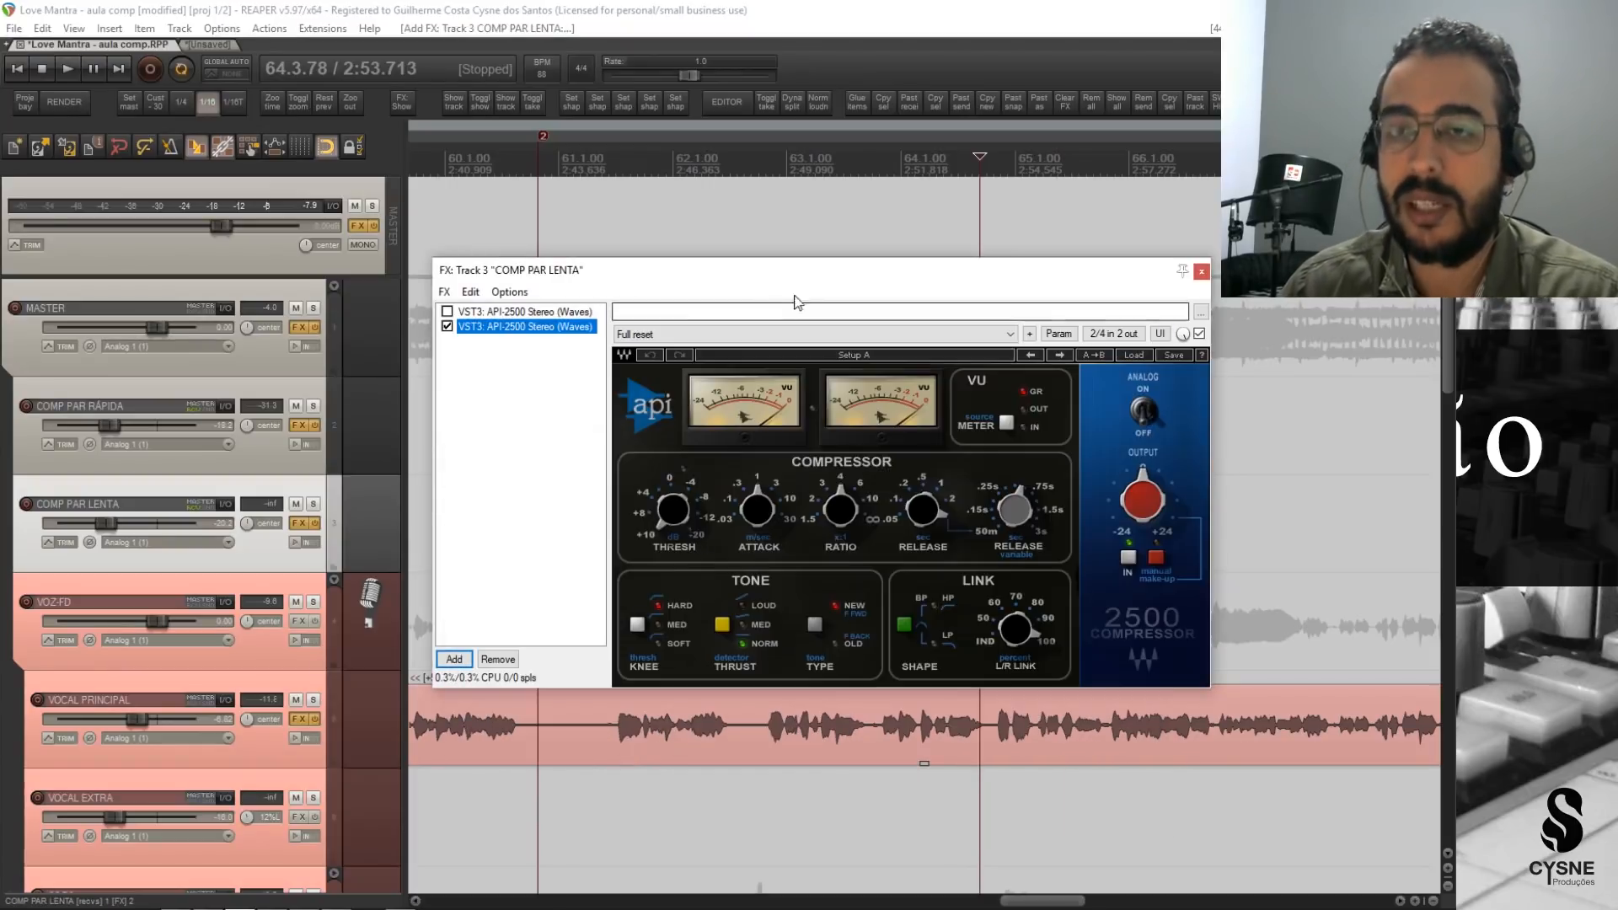
# Configure the new API-2500 with attack at 10, a fixed release, manual make-up and the threshold raised to 10.
pyautogui.click(737, 539)
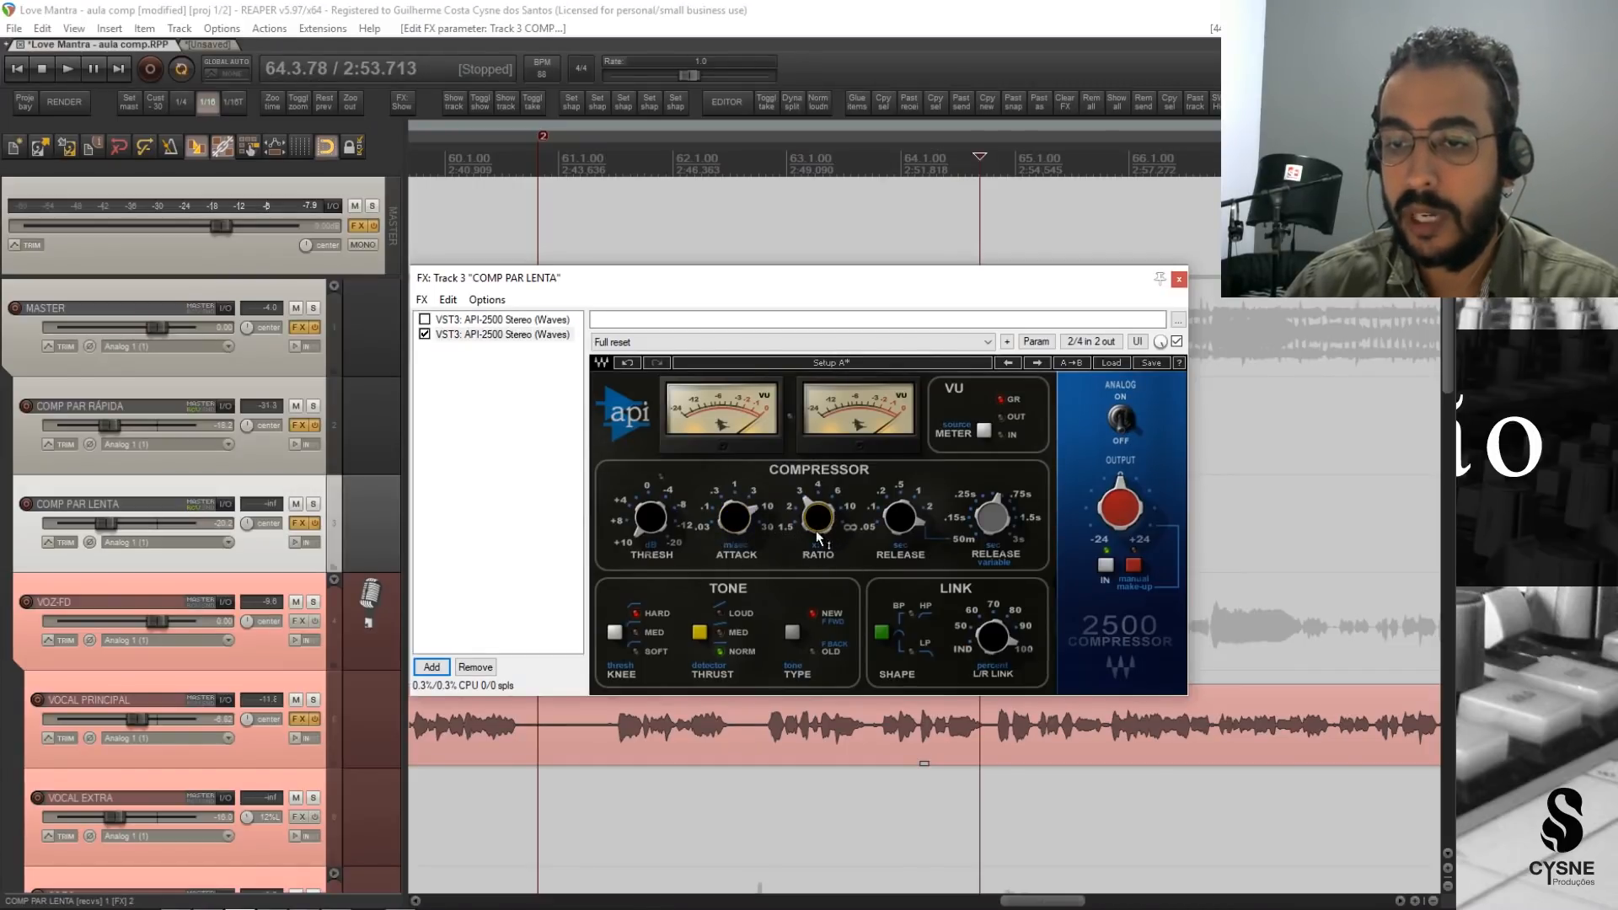
pyautogui.moveTo(904, 524)
pyautogui.mouseDown()
pyautogui.moveTo(904, 556)
pyautogui.moveTo(901, 533)
pyautogui.mouseUp()
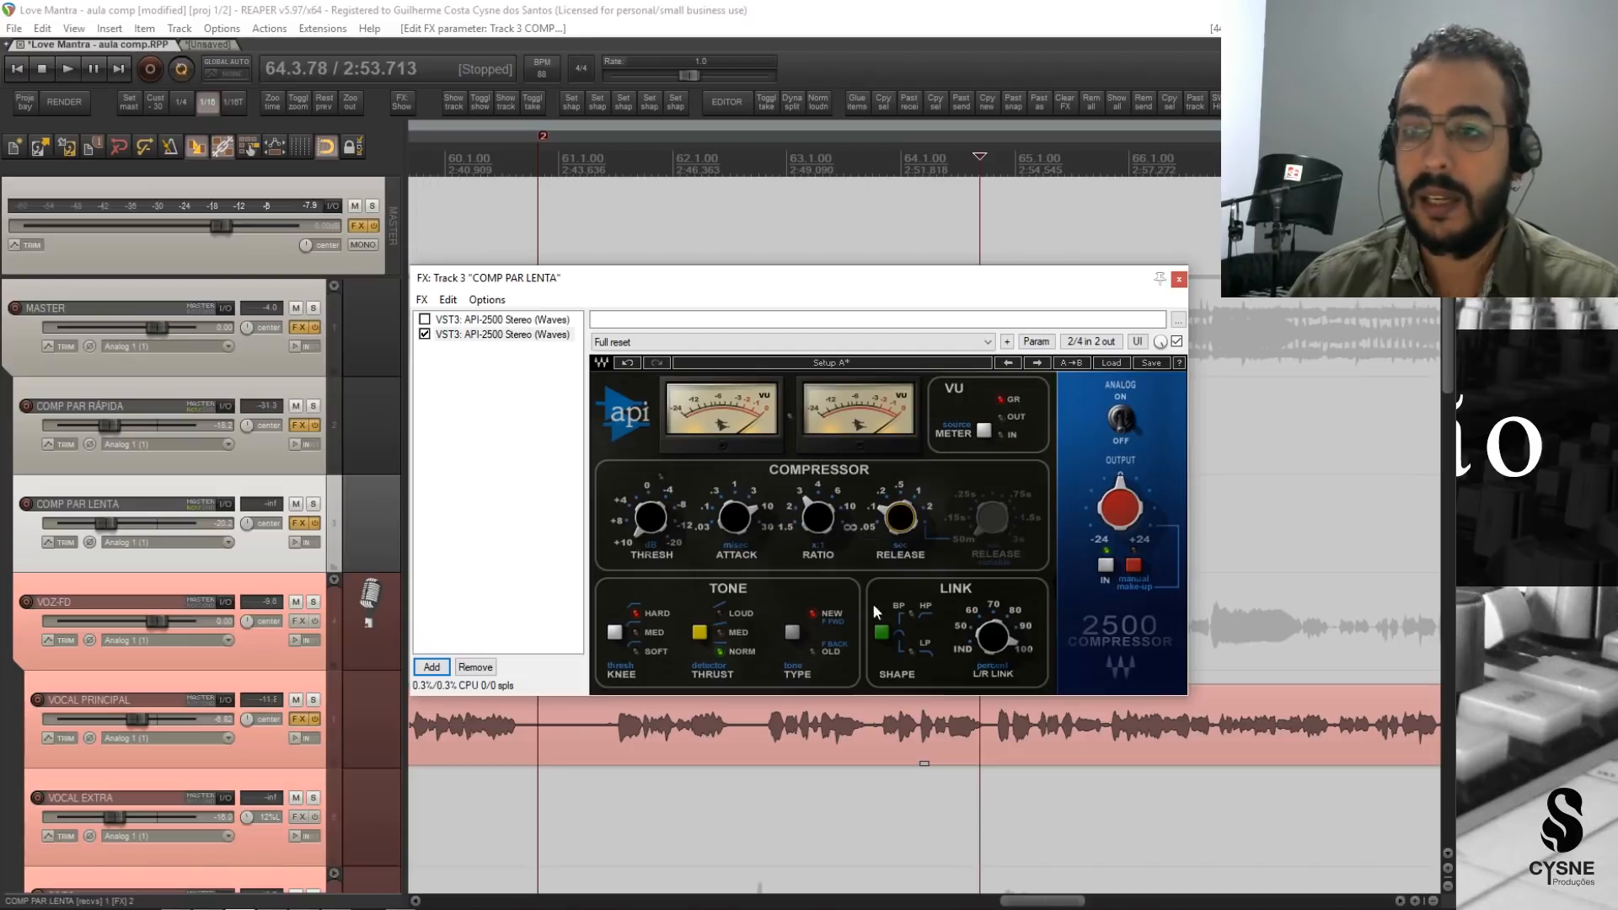
pyautogui.click(1135, 564)
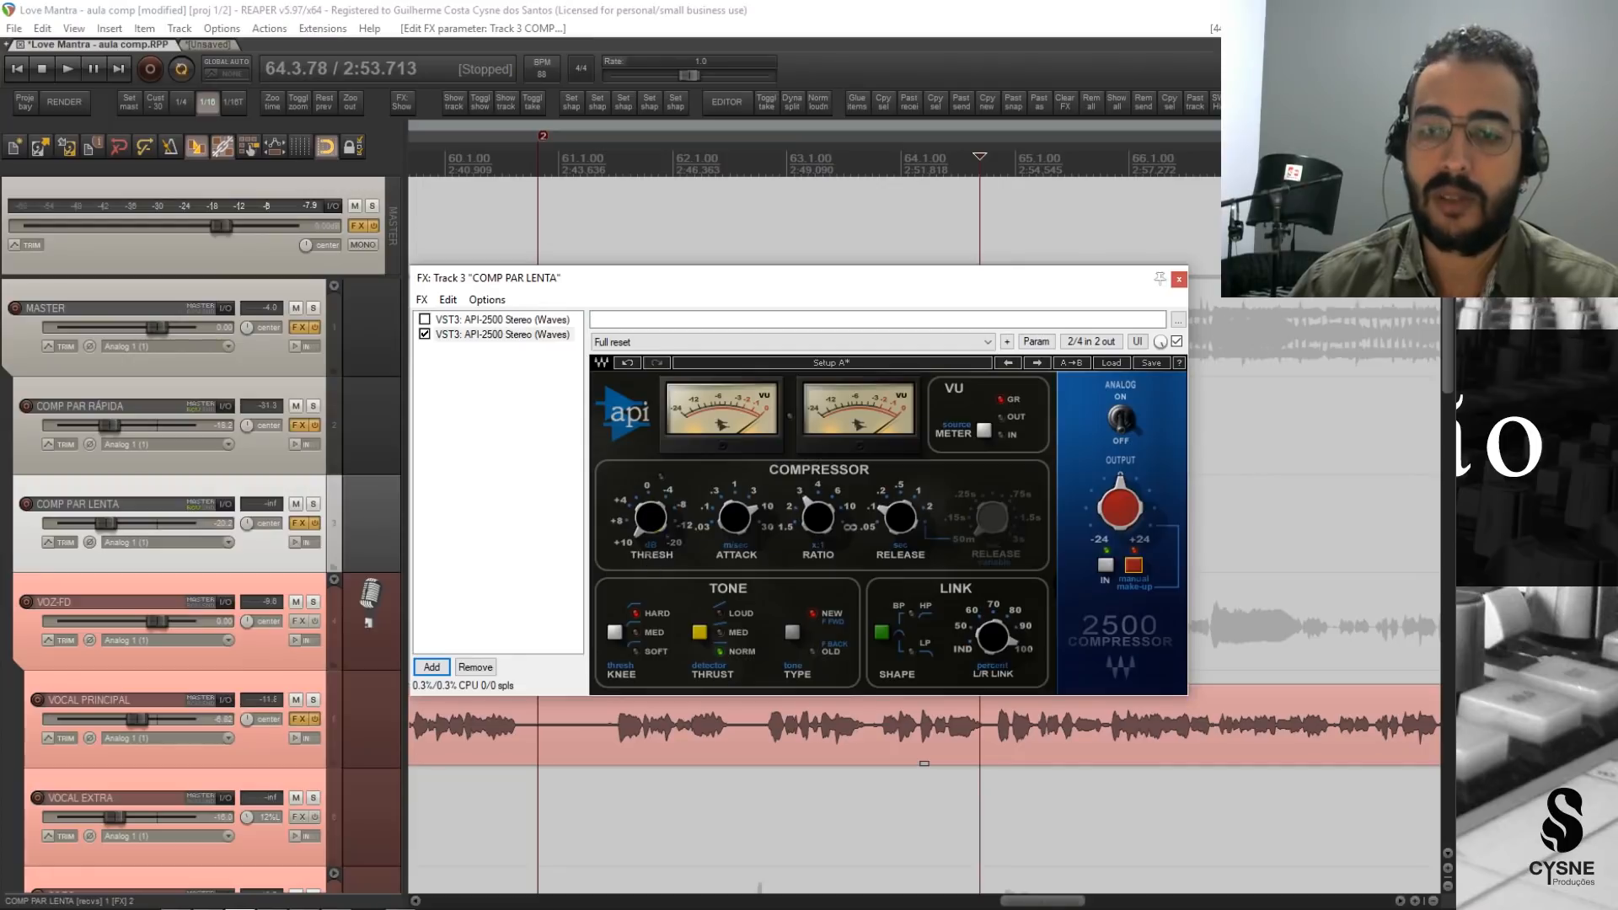
pyautogui.click(650, 518)
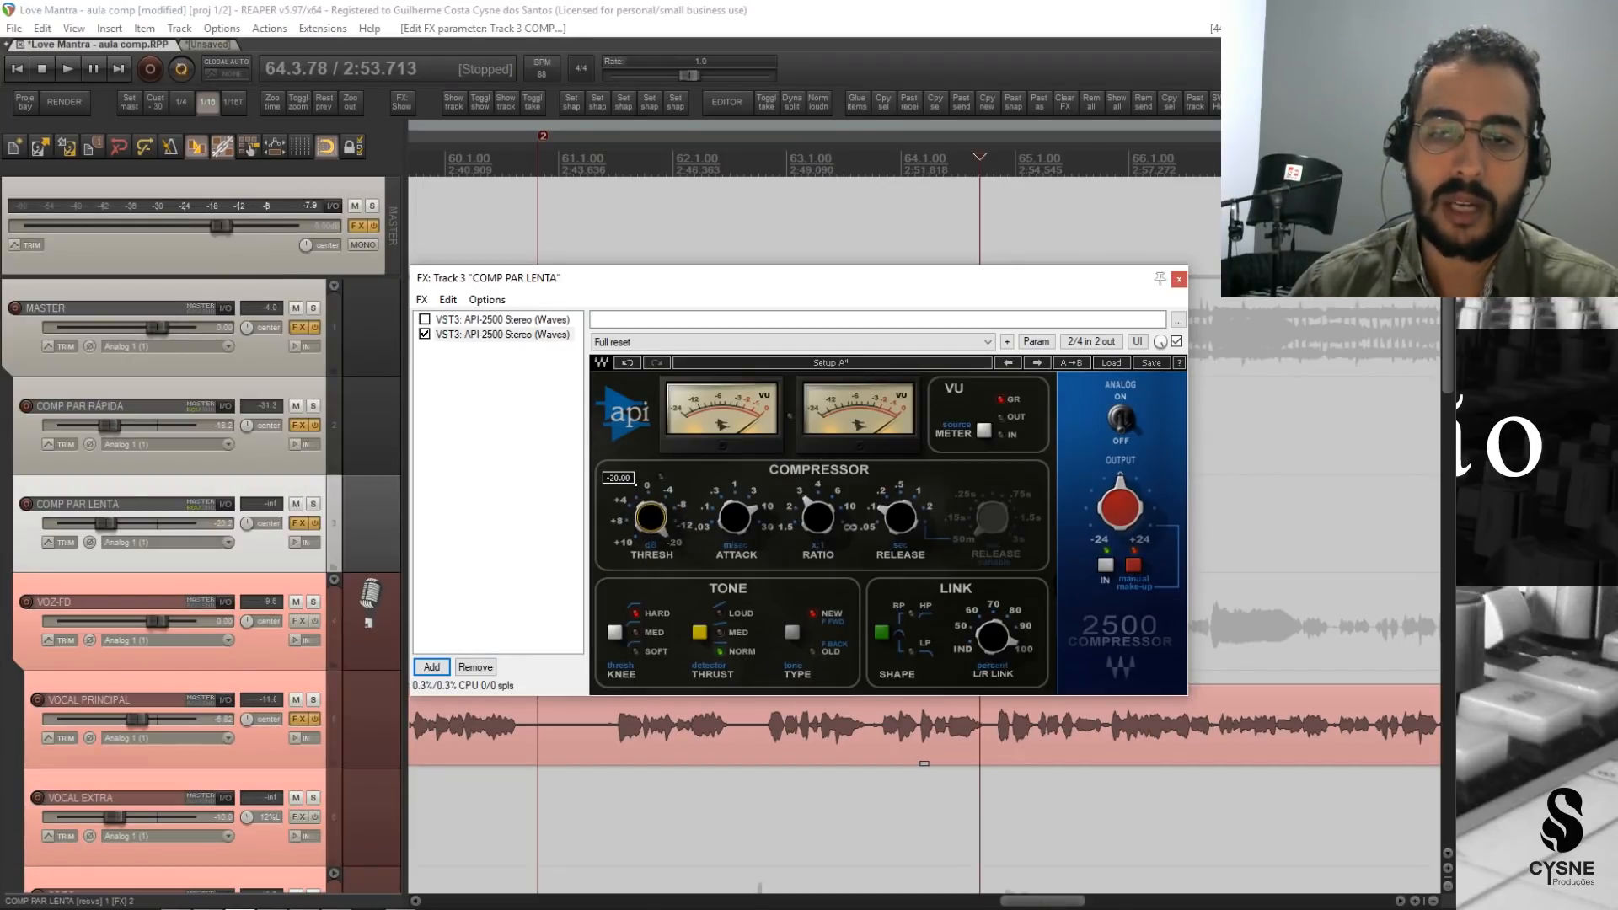
pyautogui.moveTo(651, 518); pyautogui.dragTo(650, 602)
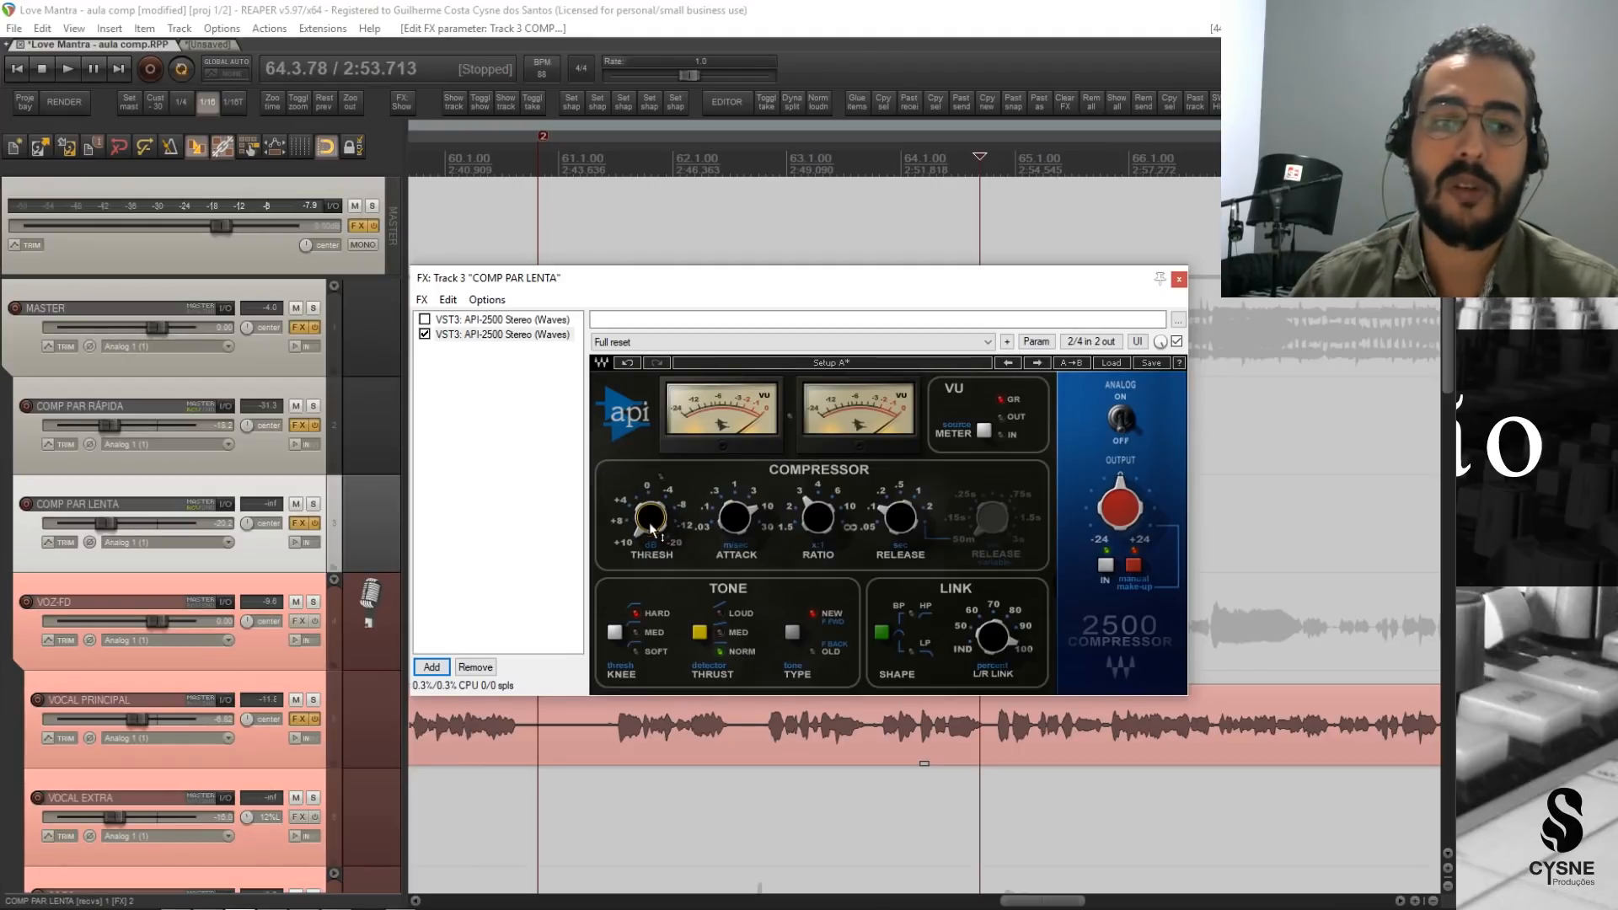
# Bypass the new API-2500, solo COMP PAR LENTA and set the track's volume to 0.00 dB in playback.
pyautogui.click(427, 336)
pyautogui.click(312, 506)
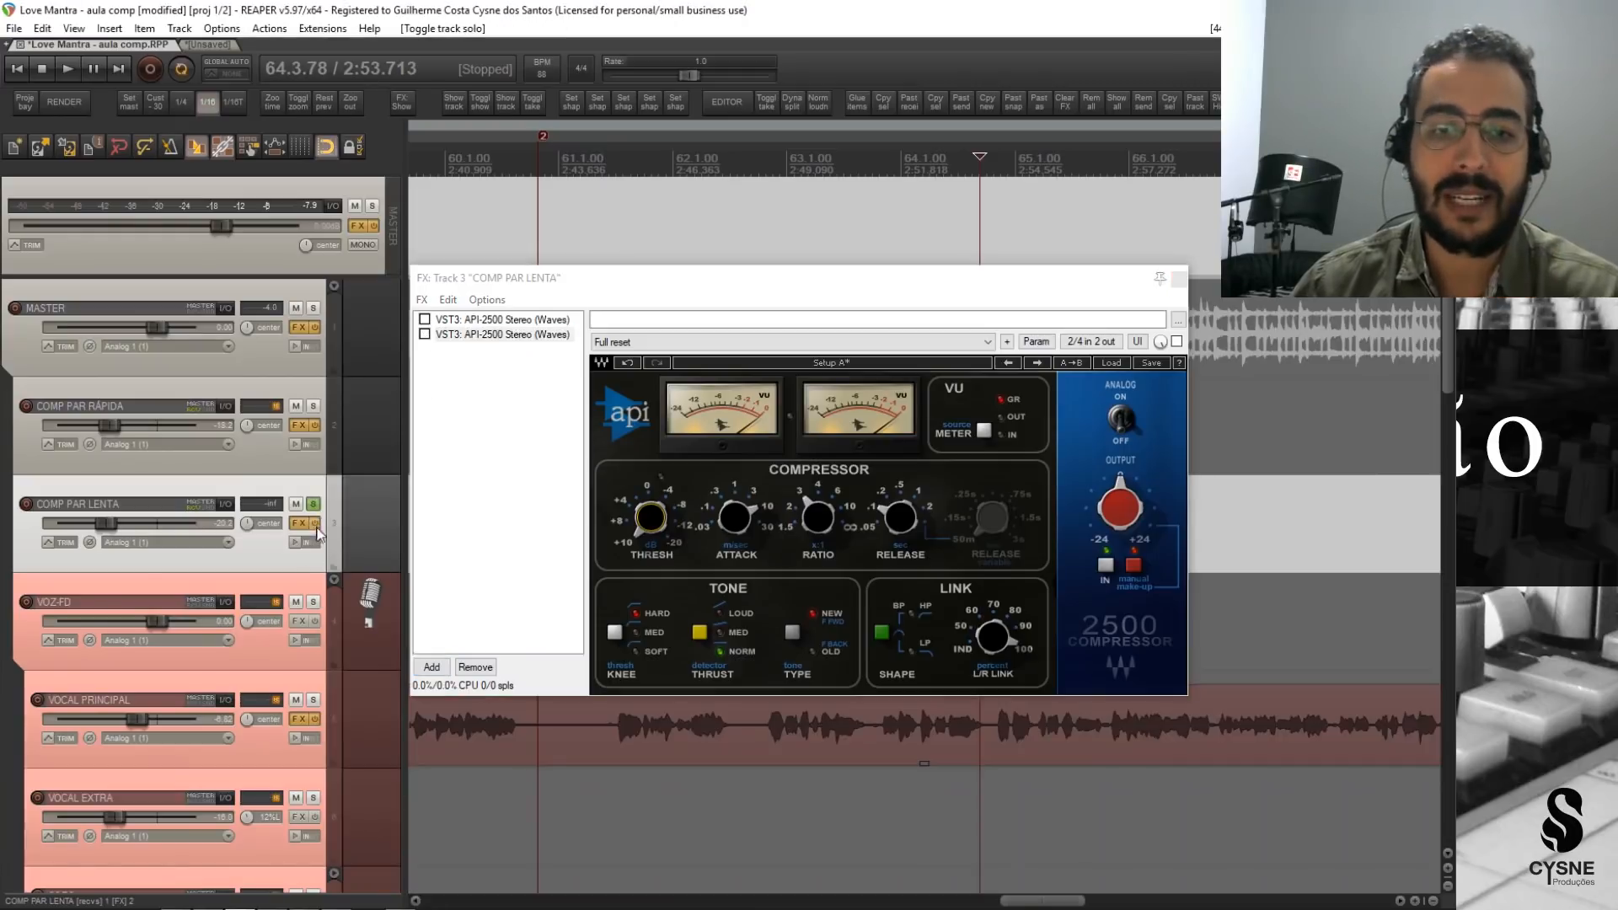
pyautogui.press('space')
pyautogui.moveTo(108, 523); pyautogui.dragTo(144, 527)
pyautogui.doubleClick(144, 523)
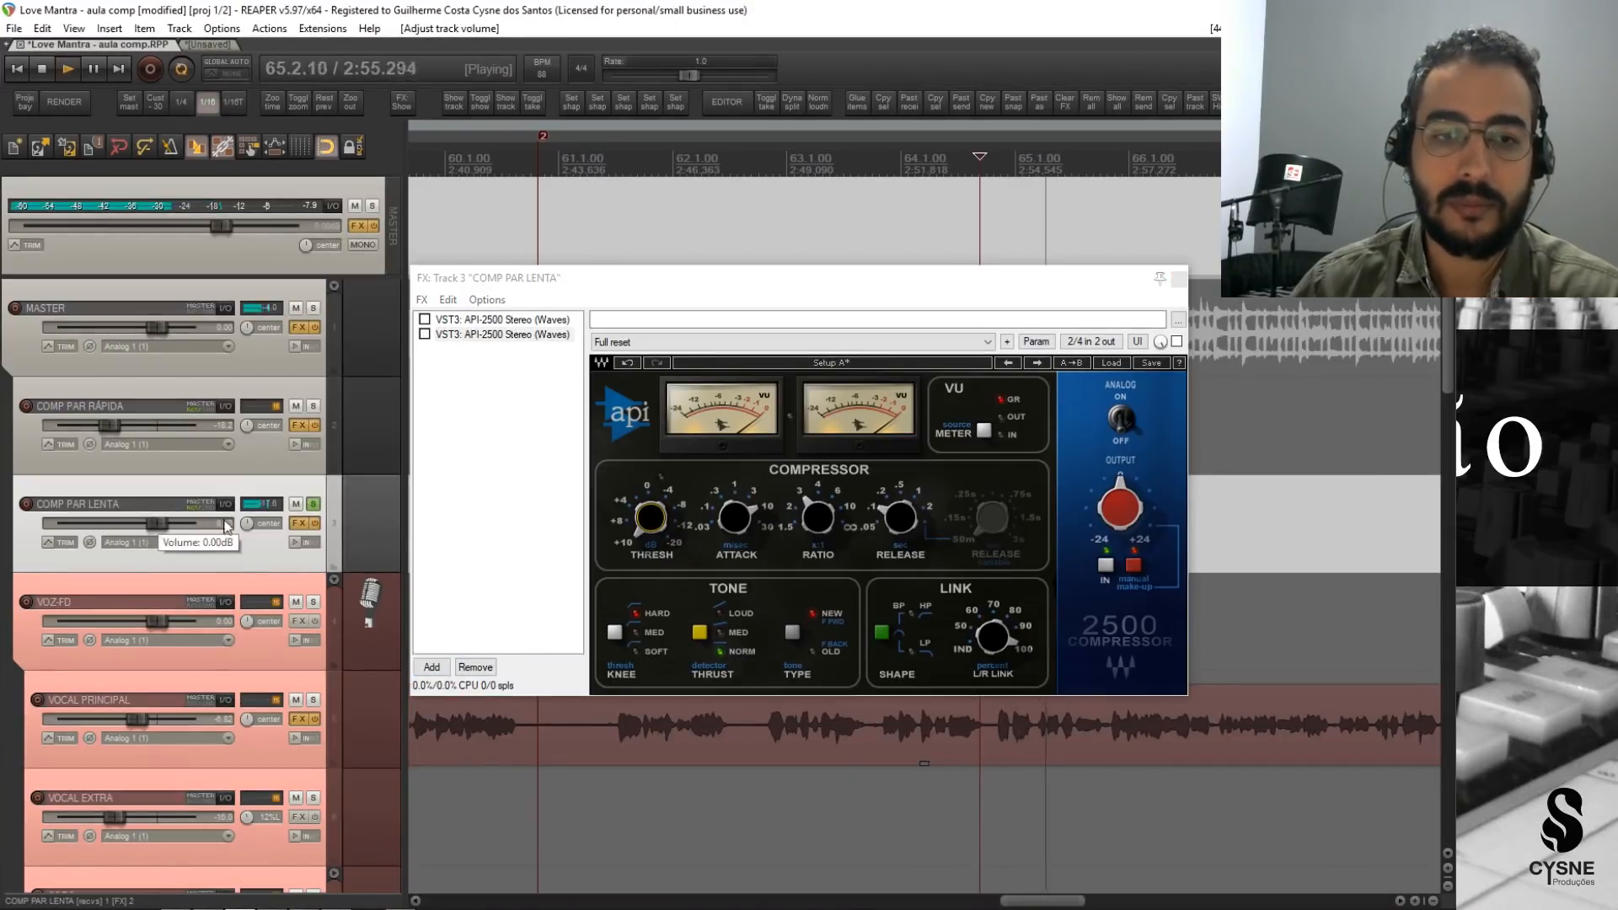
pyautogui.moveTo(647, 522)
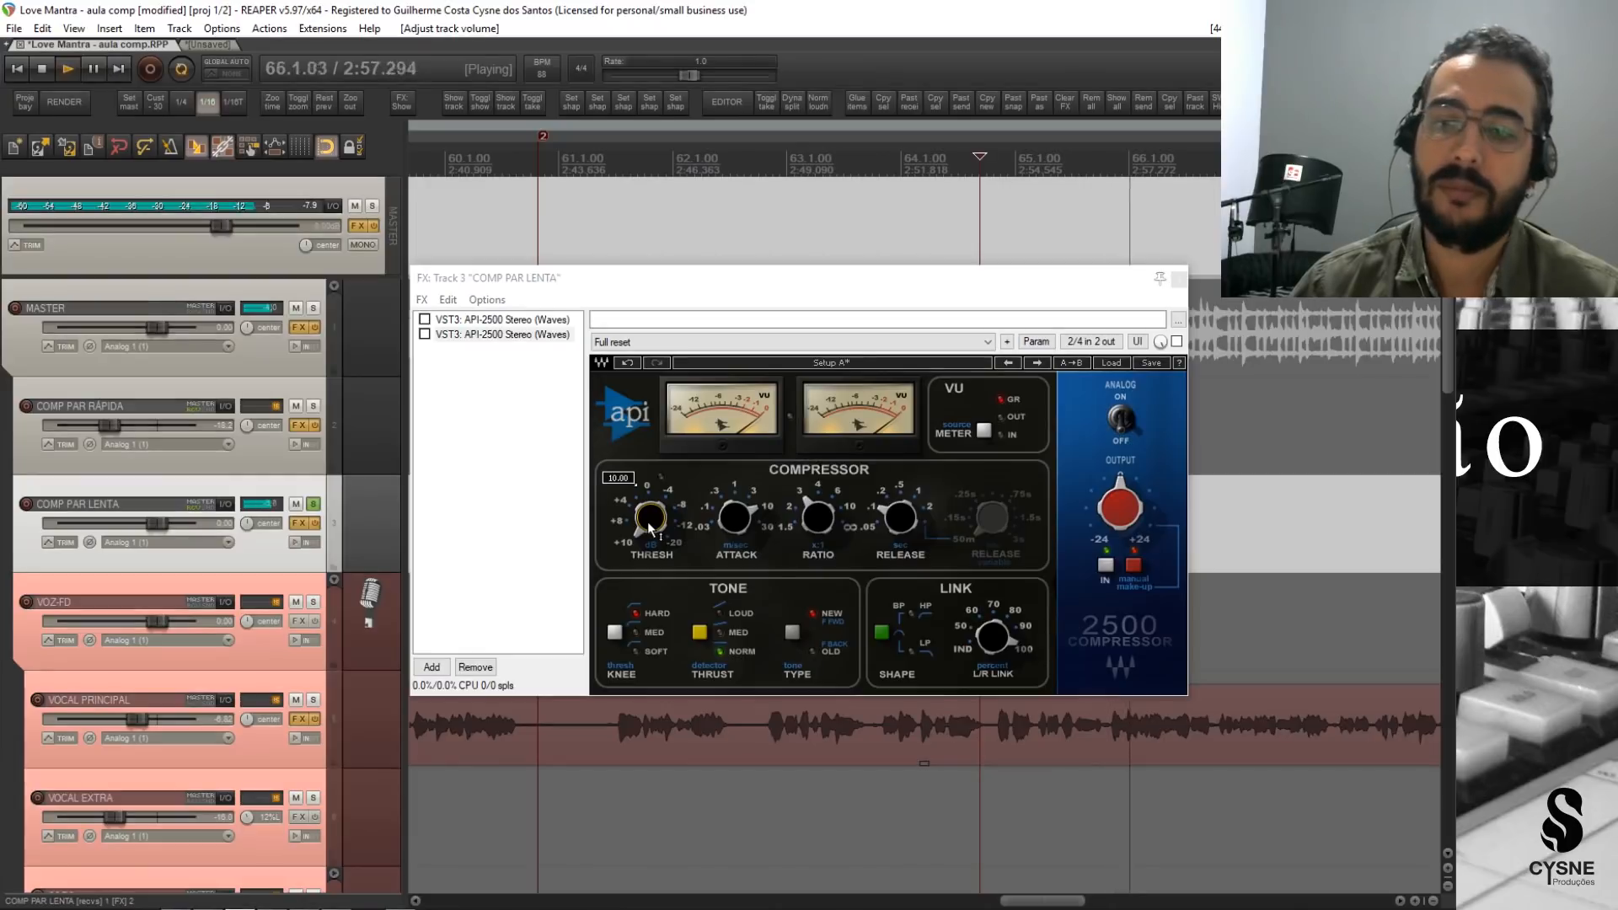
pyautogui.press('space')
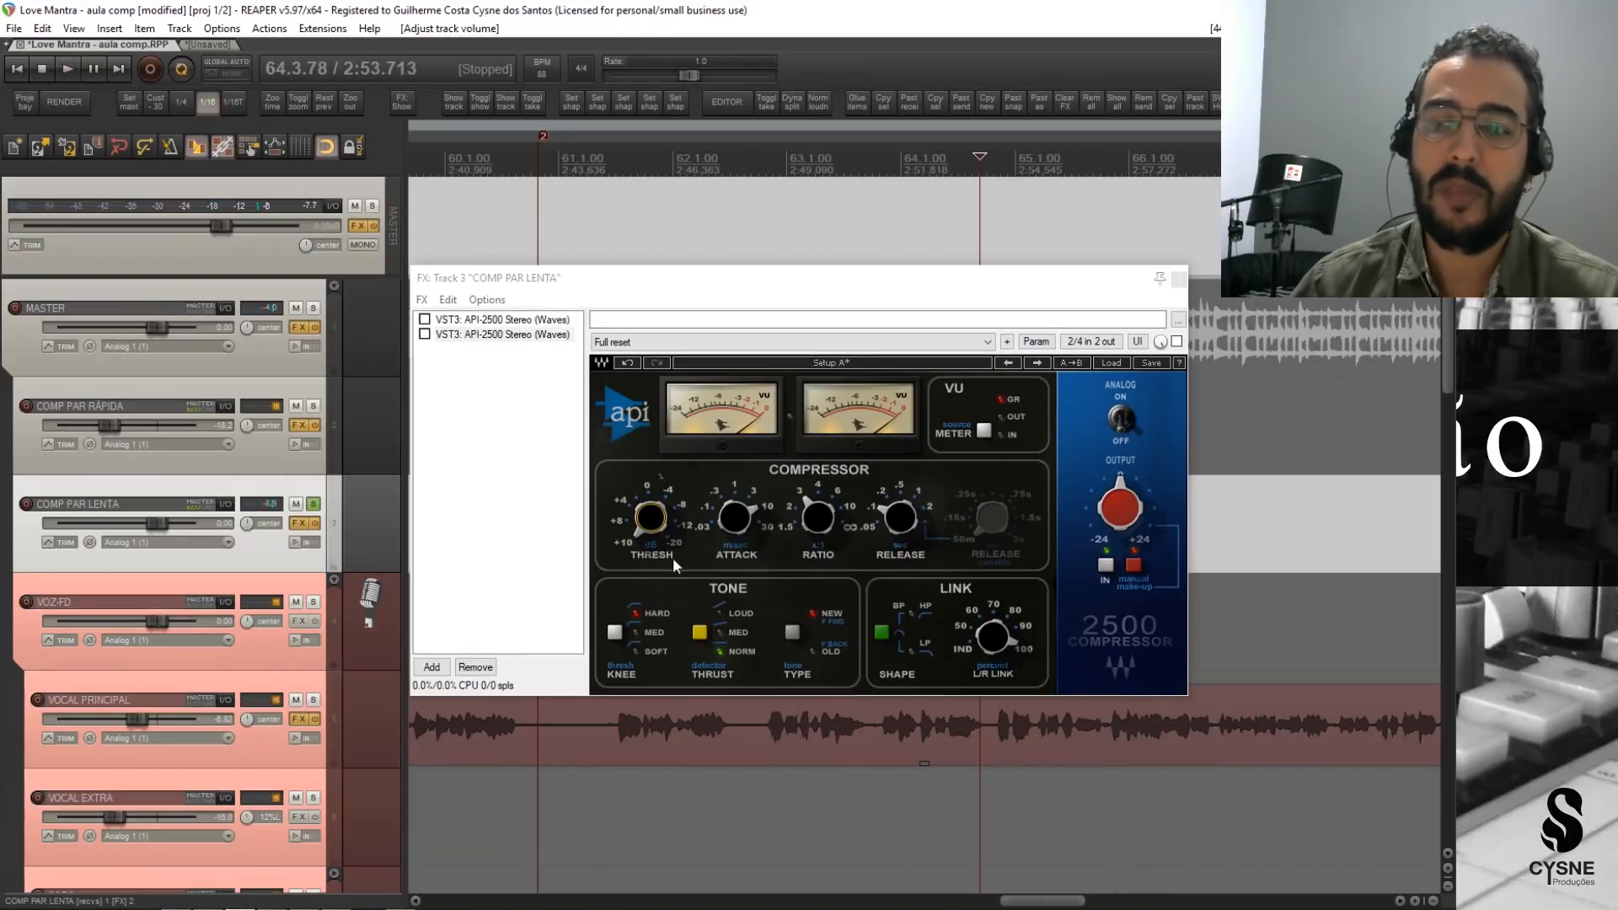
# Activate the new API-2500 during playback and lower its threshold to about -15 dB.
pyautogui.press('space')
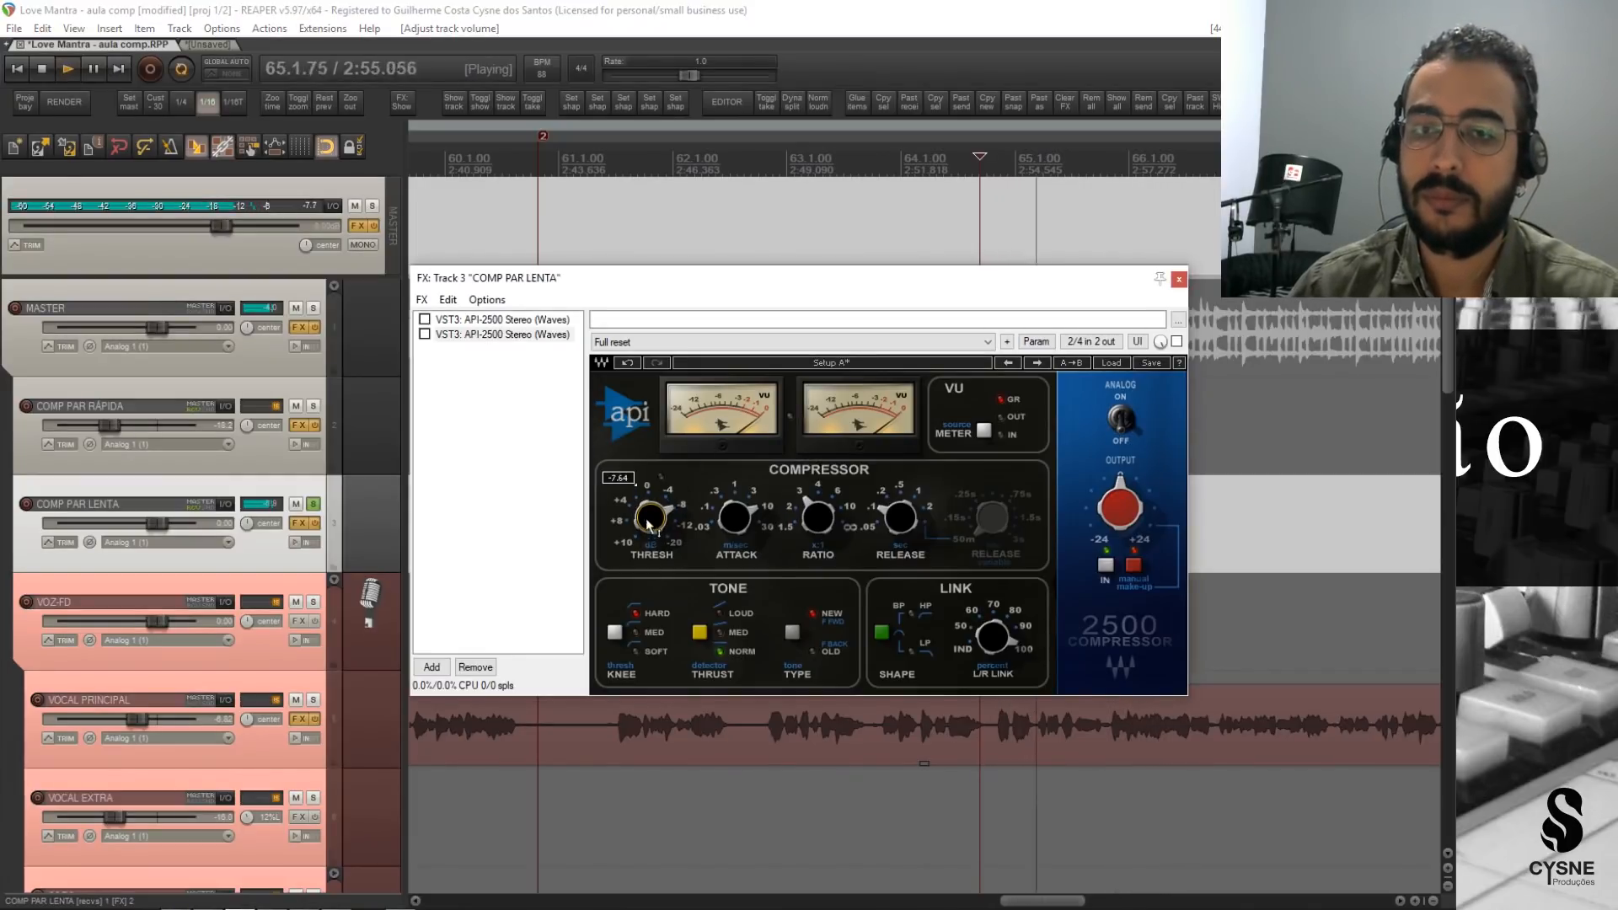
pyautogui.click(425, 335)
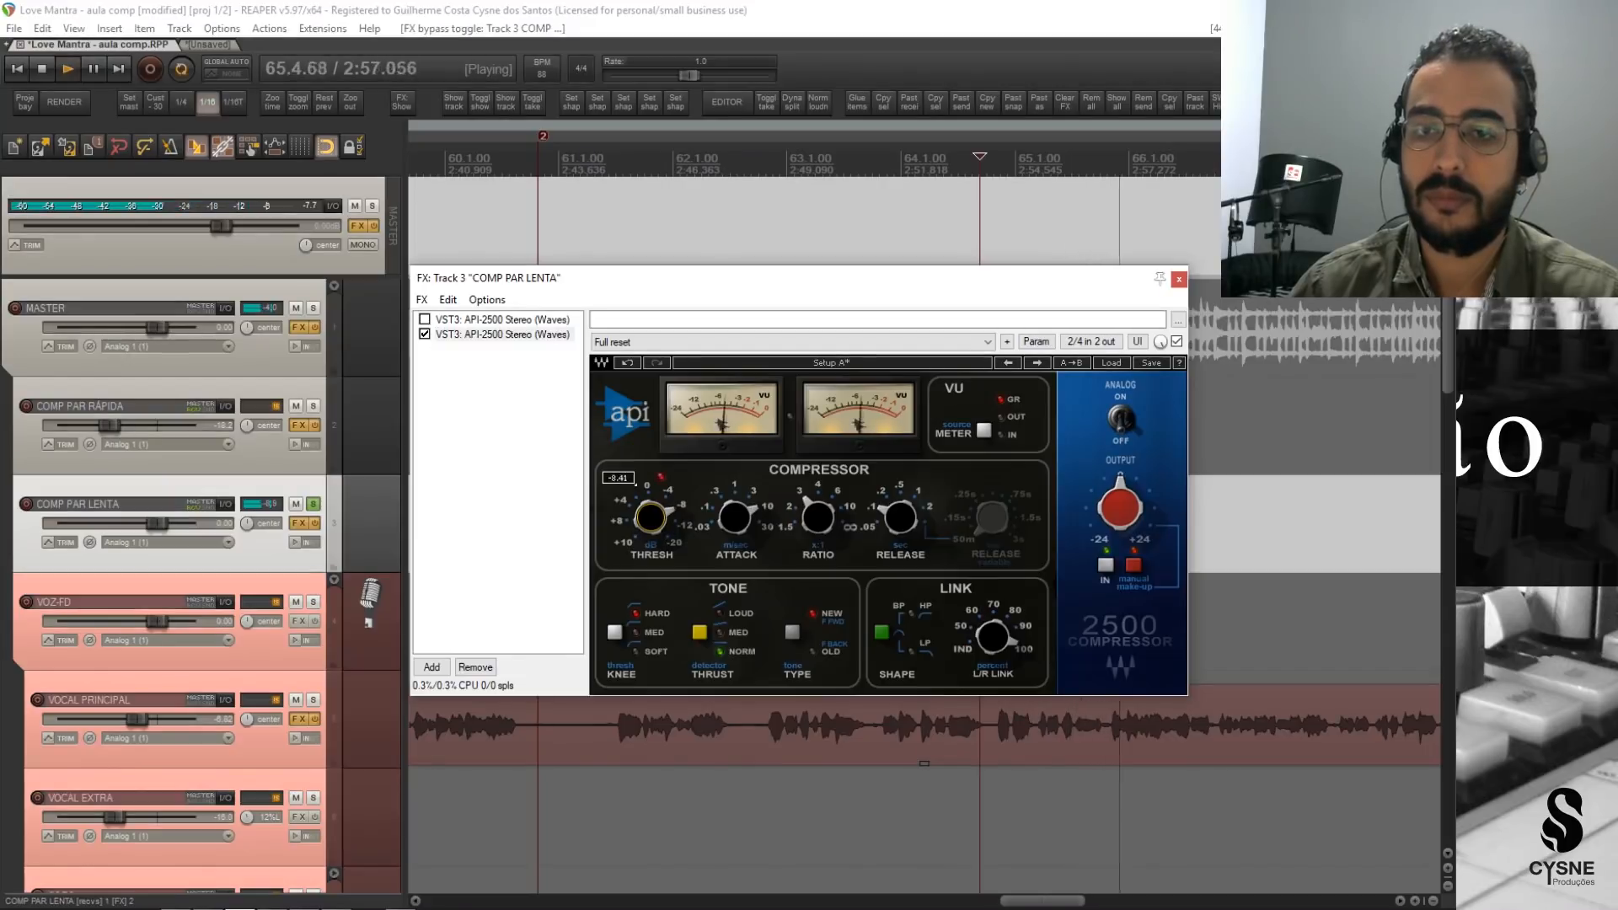
pyautogui.scroll(-2, 635, 481)
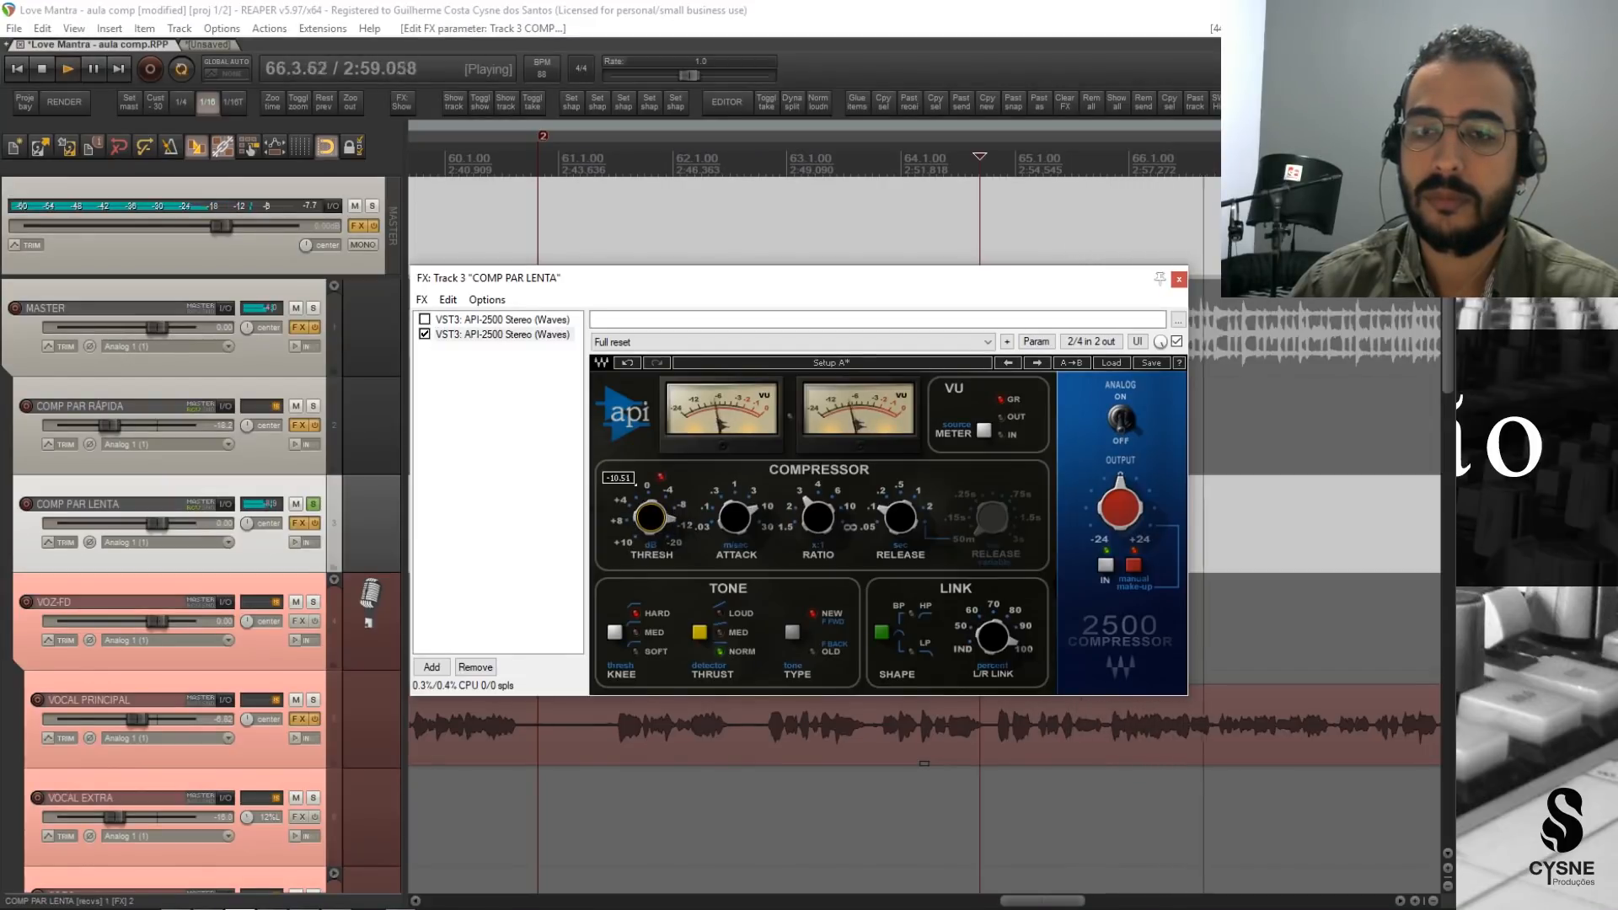
pyautogui.scroll(-1, 635, 481)
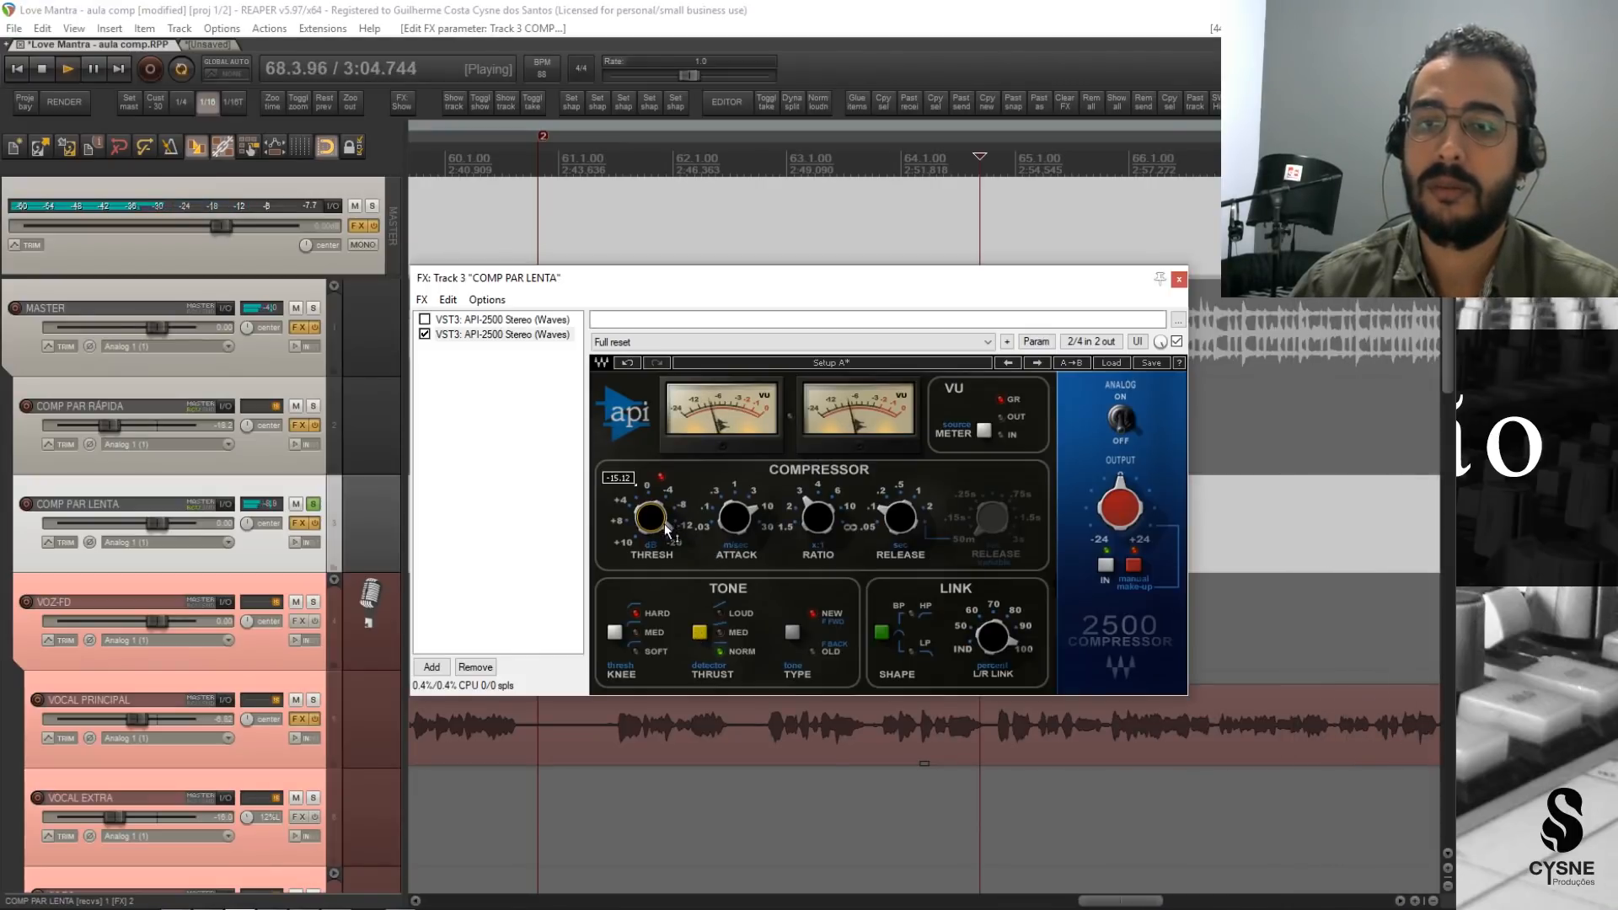
pyautogui.press('space')
pyautogui.press('space')
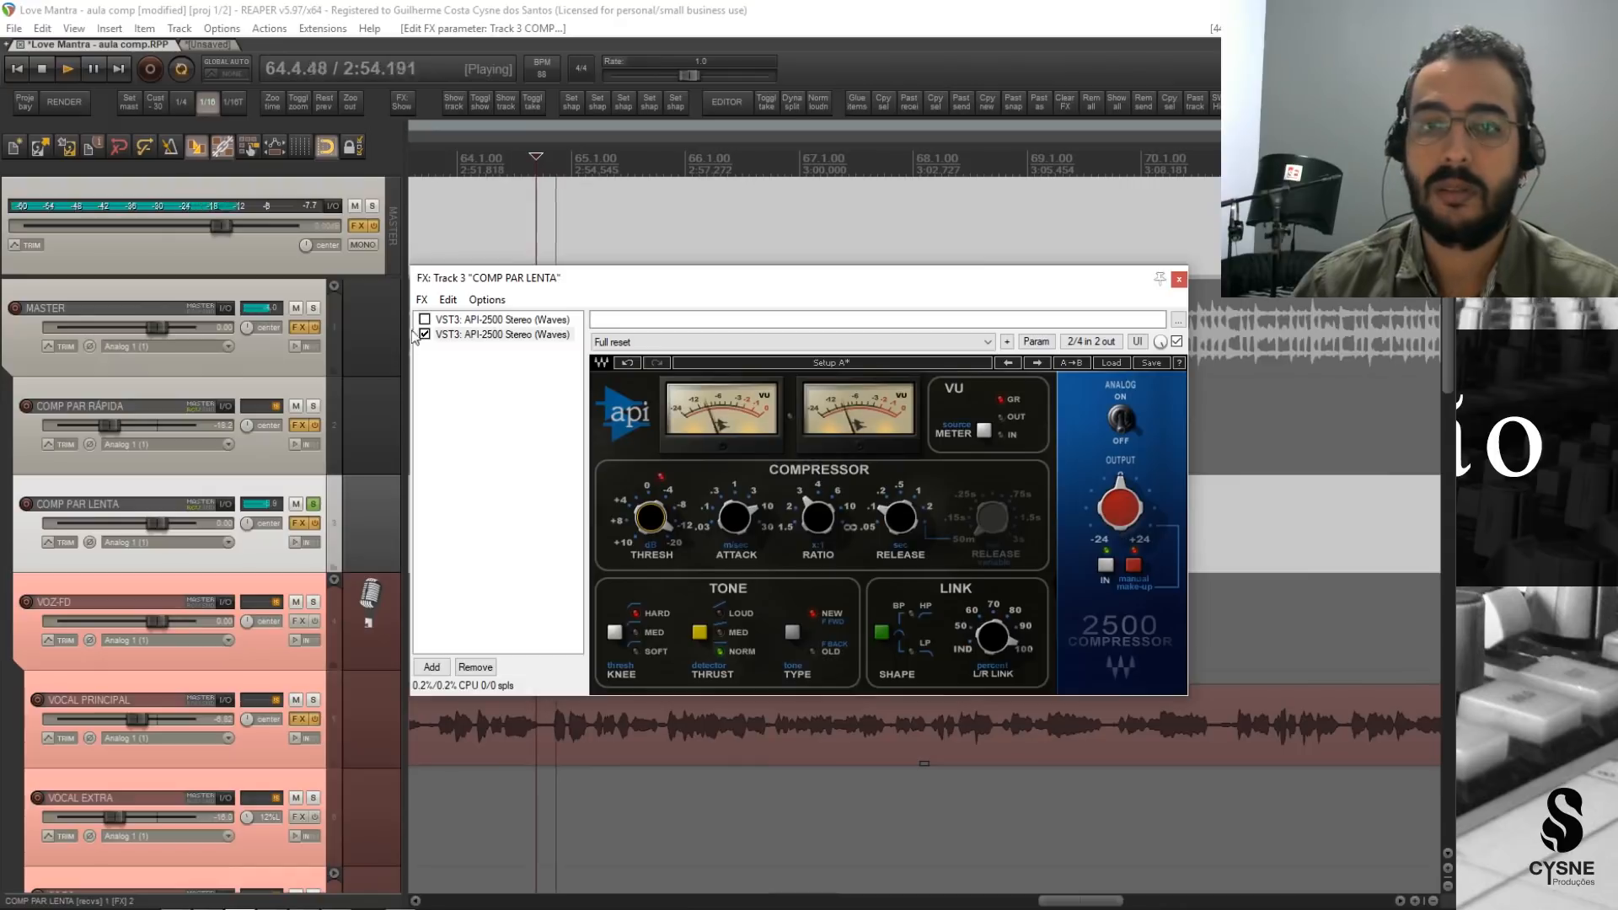
# Raise the new API-2500's output to match the bypassed level, toggling its bypass in playback to compare.
pyautogui.click(1177, 341)
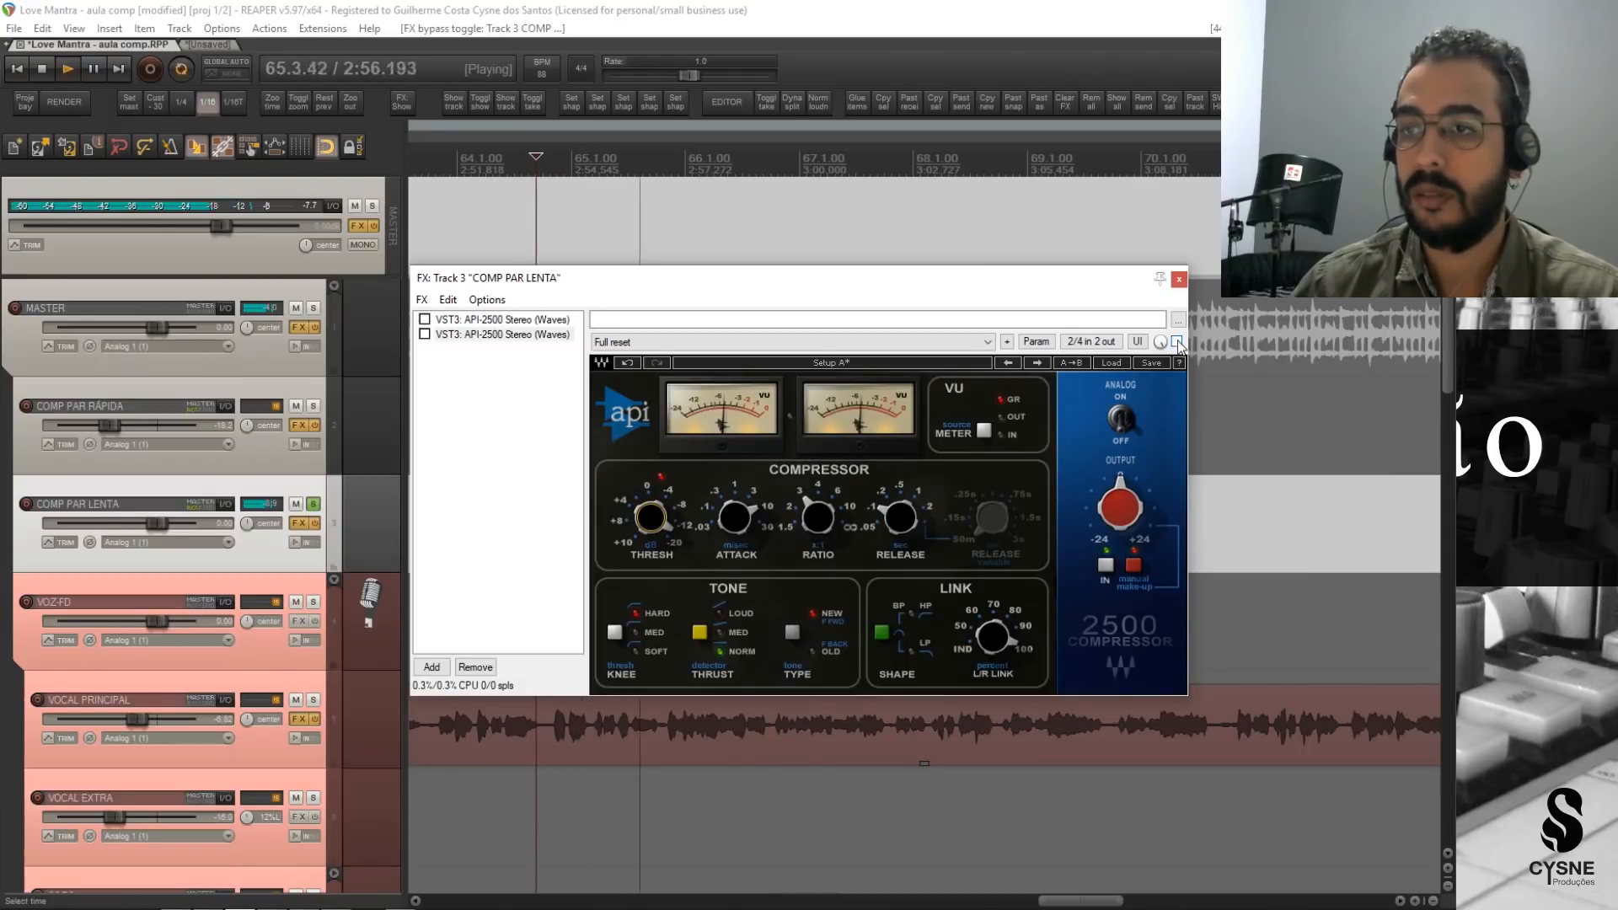
pyautogui.click(1177, 342)
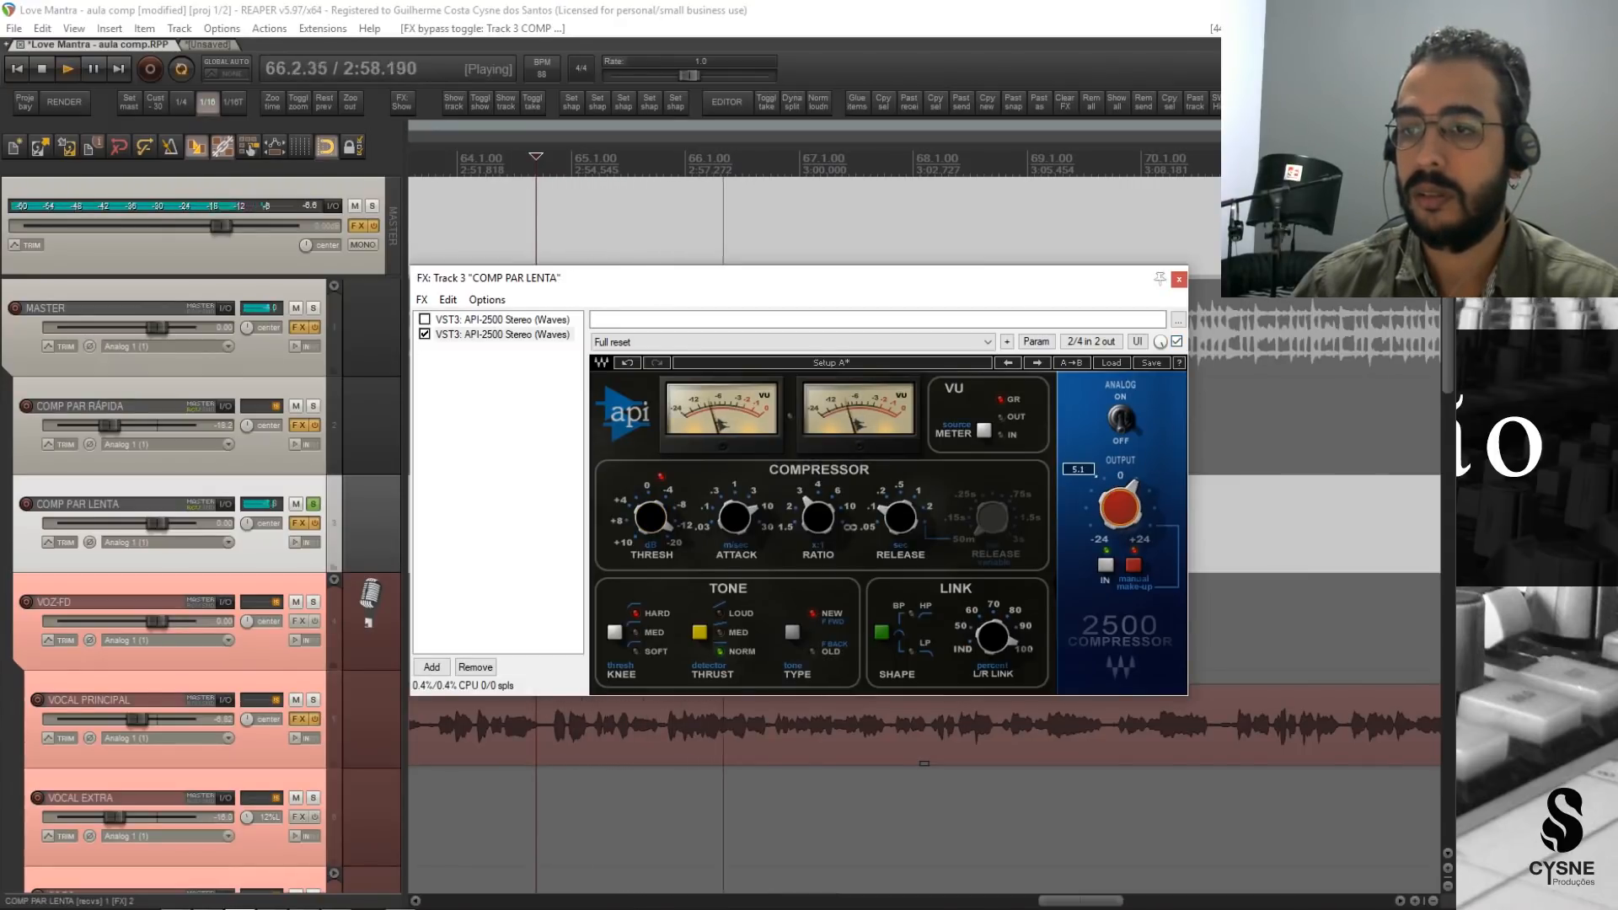
pyautogui.click(1177, 341)
pyautogui.press('space')
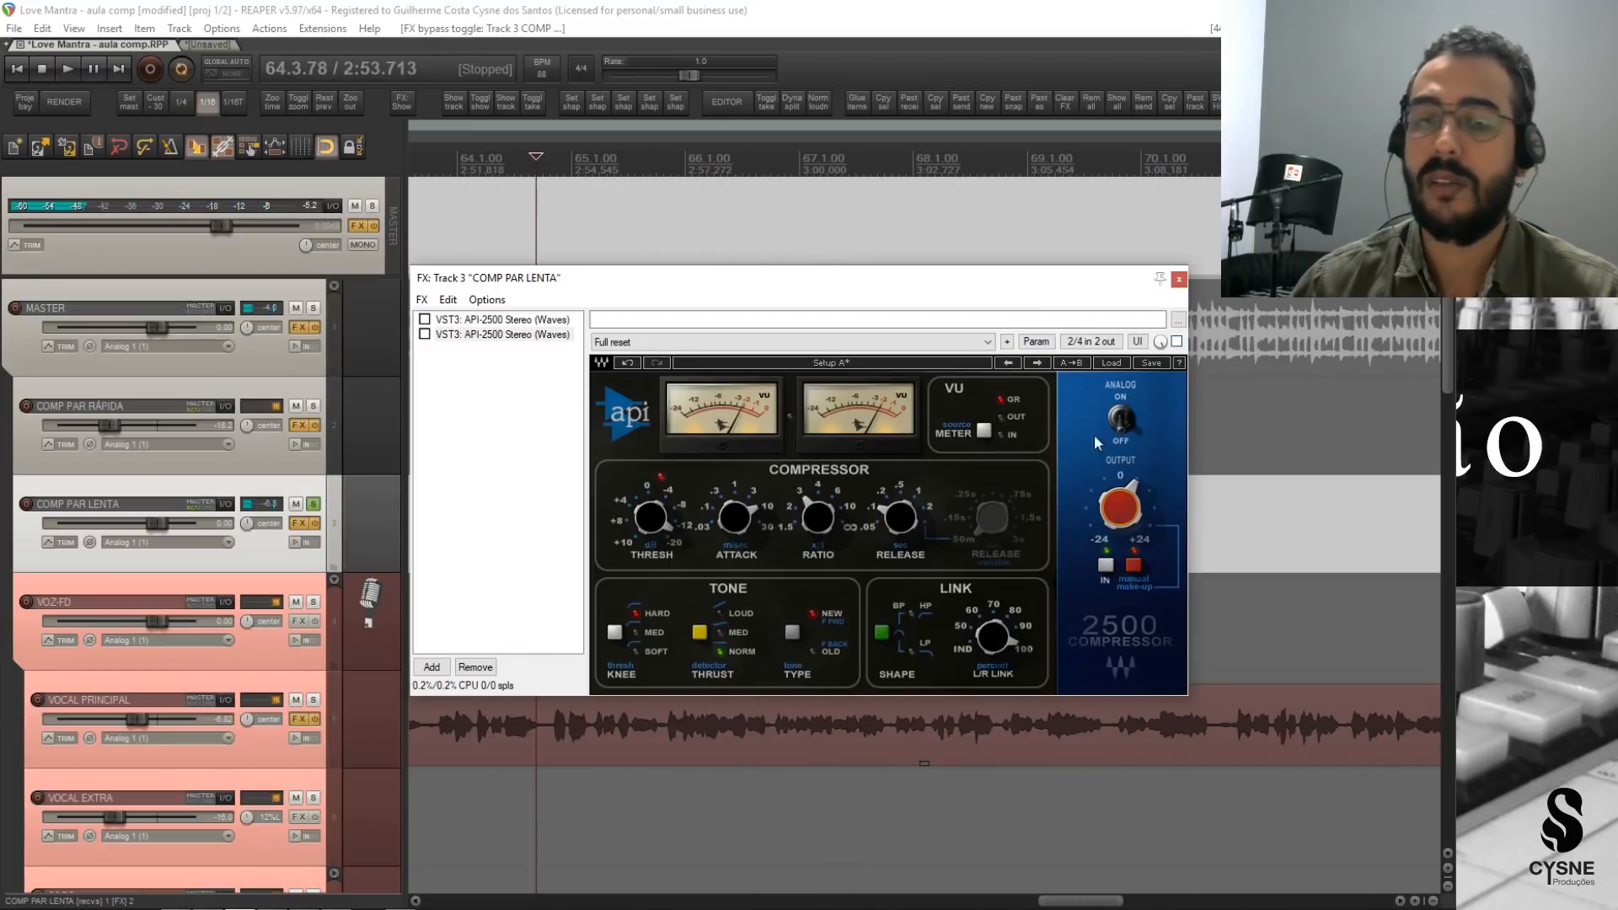
# Compare the soloed COMP PAR LENTA in playback with the new API-2500 active, bypassed and active again.
pyautogui.click(425, 335)
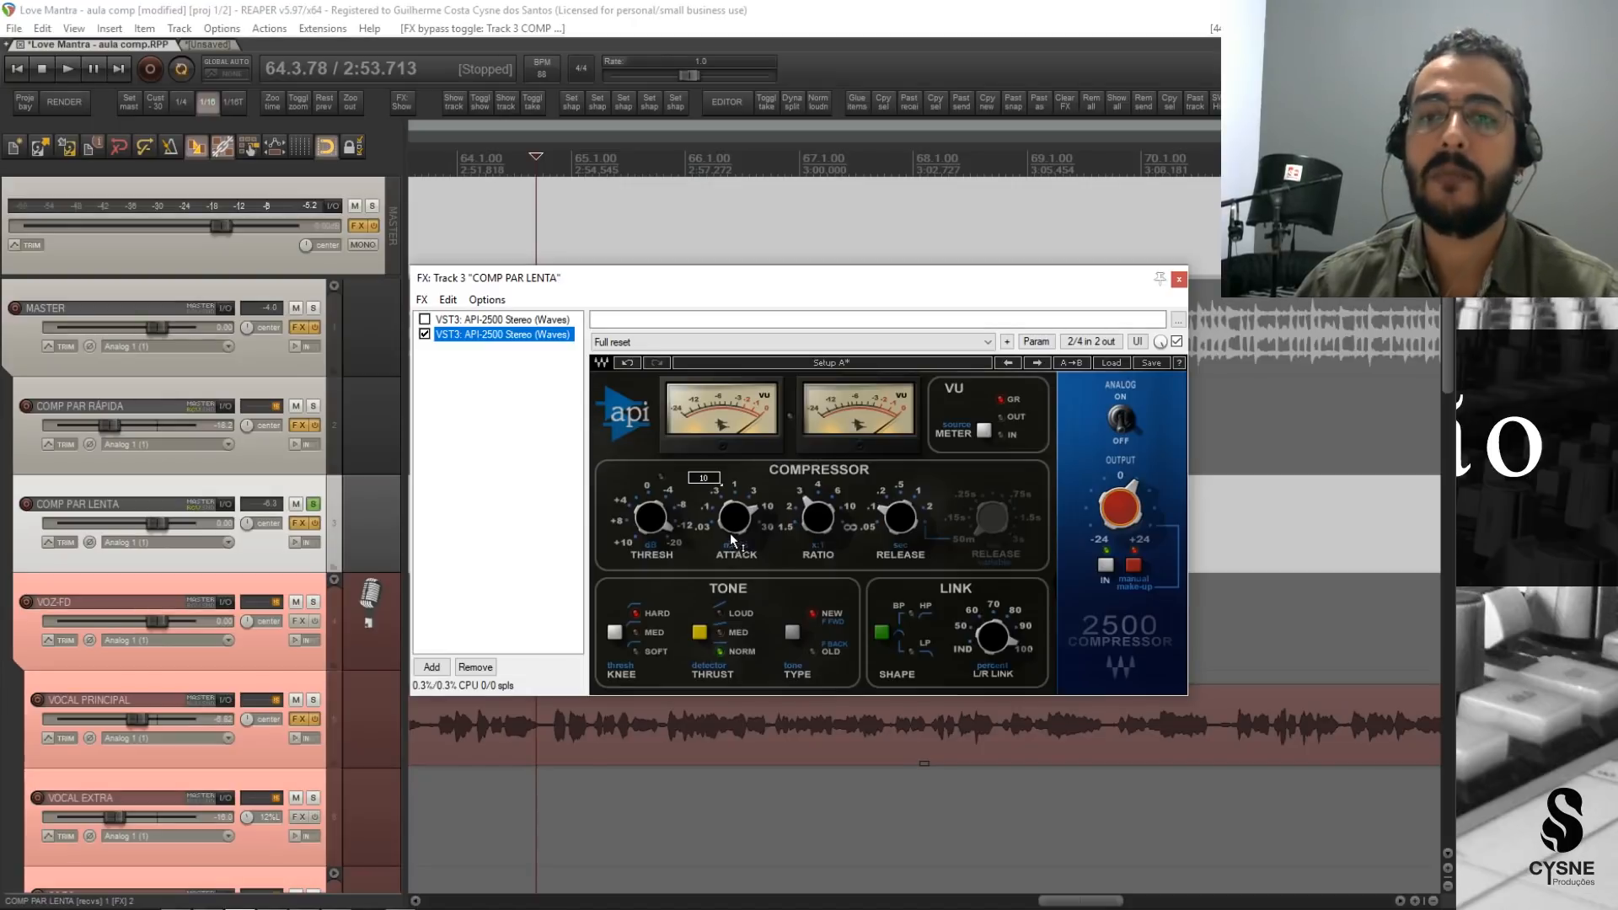
pyautogui.press('space')
pyautogui.click(425, 335)
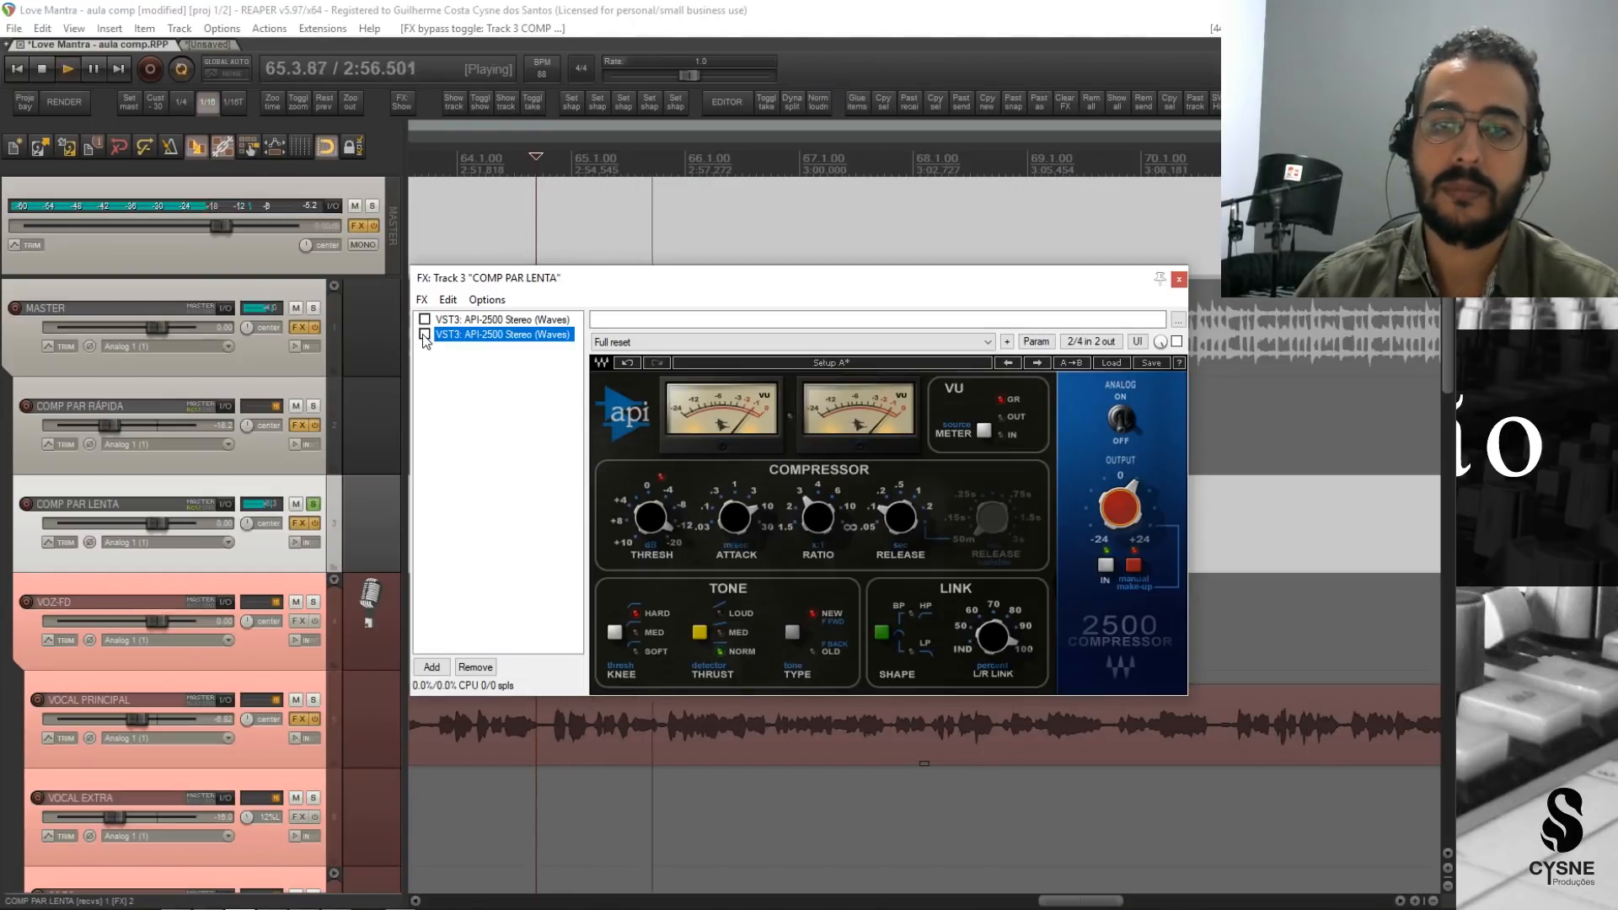
pyautogui.click(425, 335)
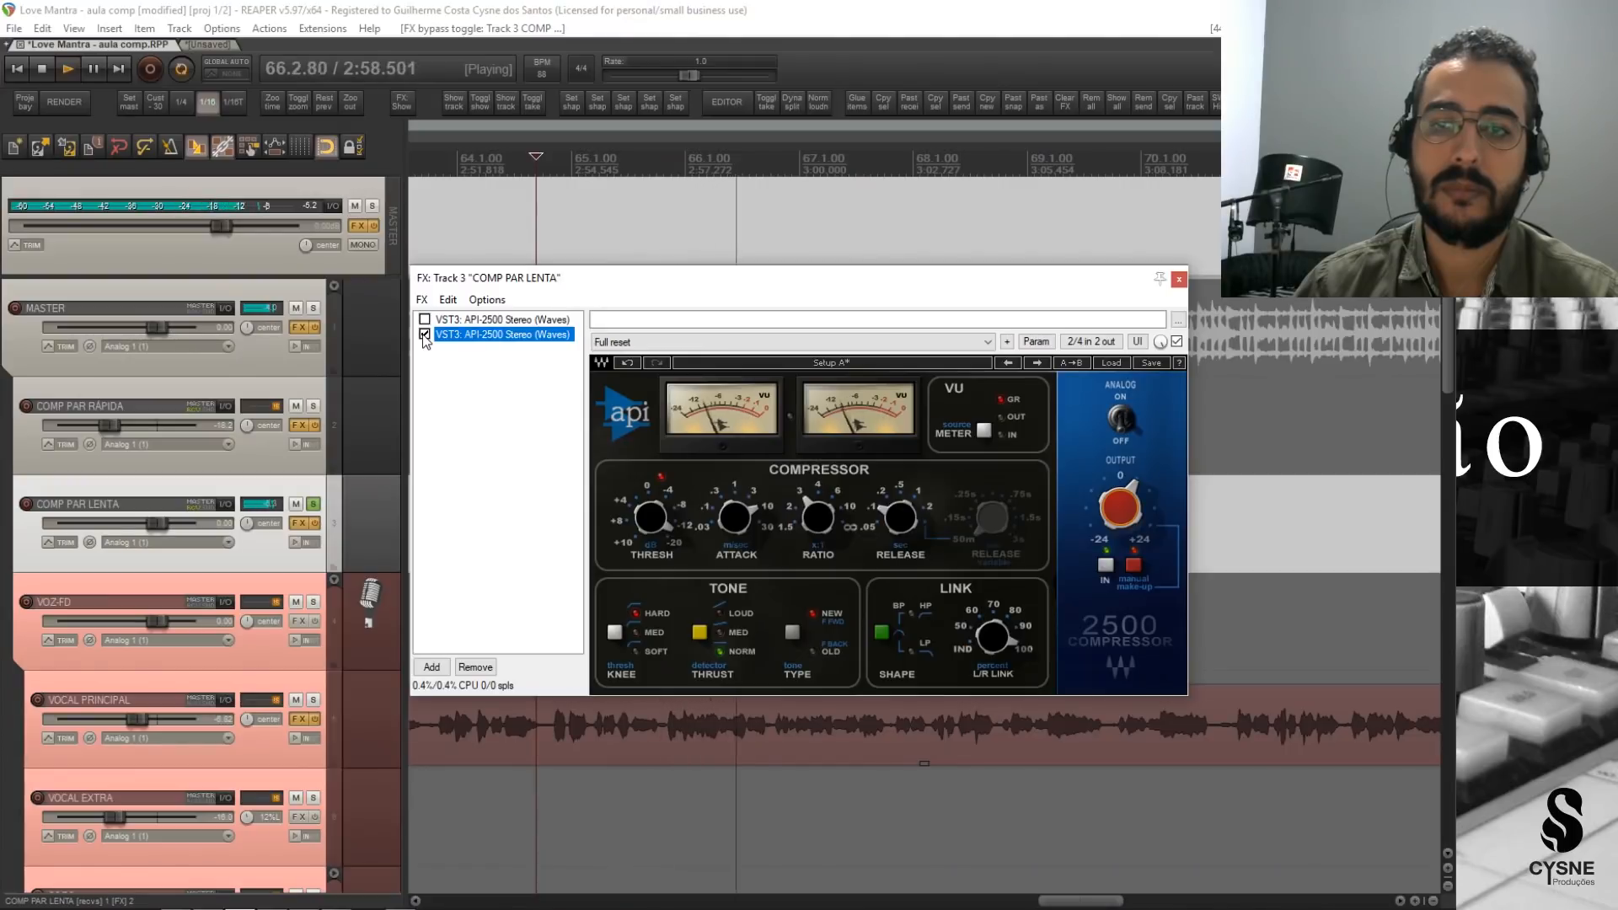
pyautogui.press('space')
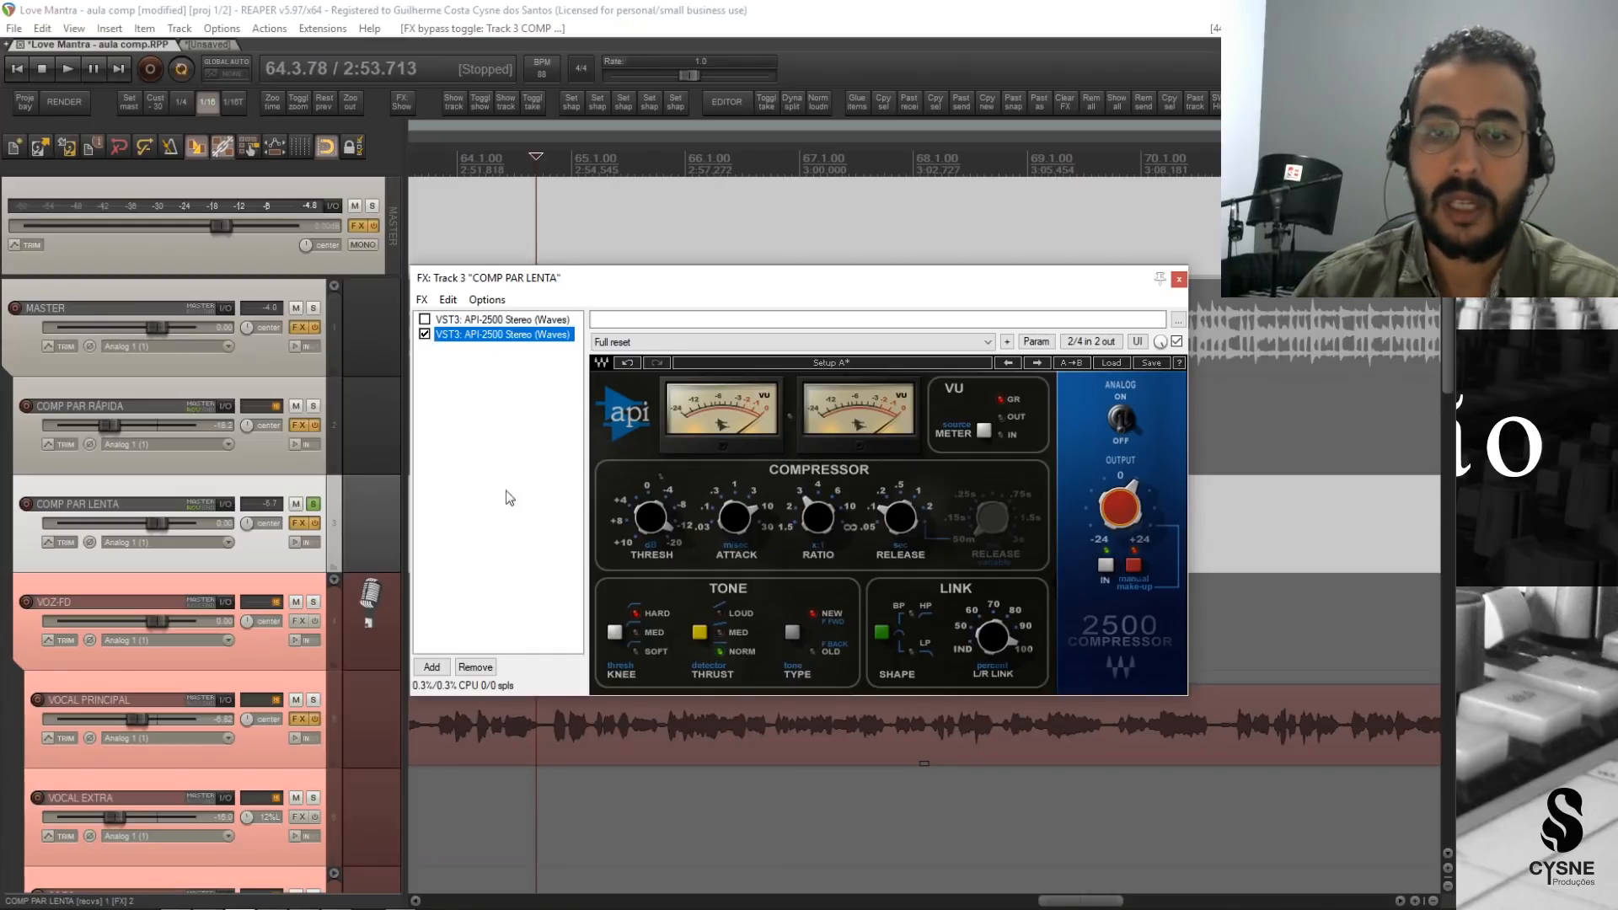
# Remove the second API-2500 from COMP PAR LENTA and reactivate the original one, checking it briefly in playback.
pyautogui.click(474, 667)
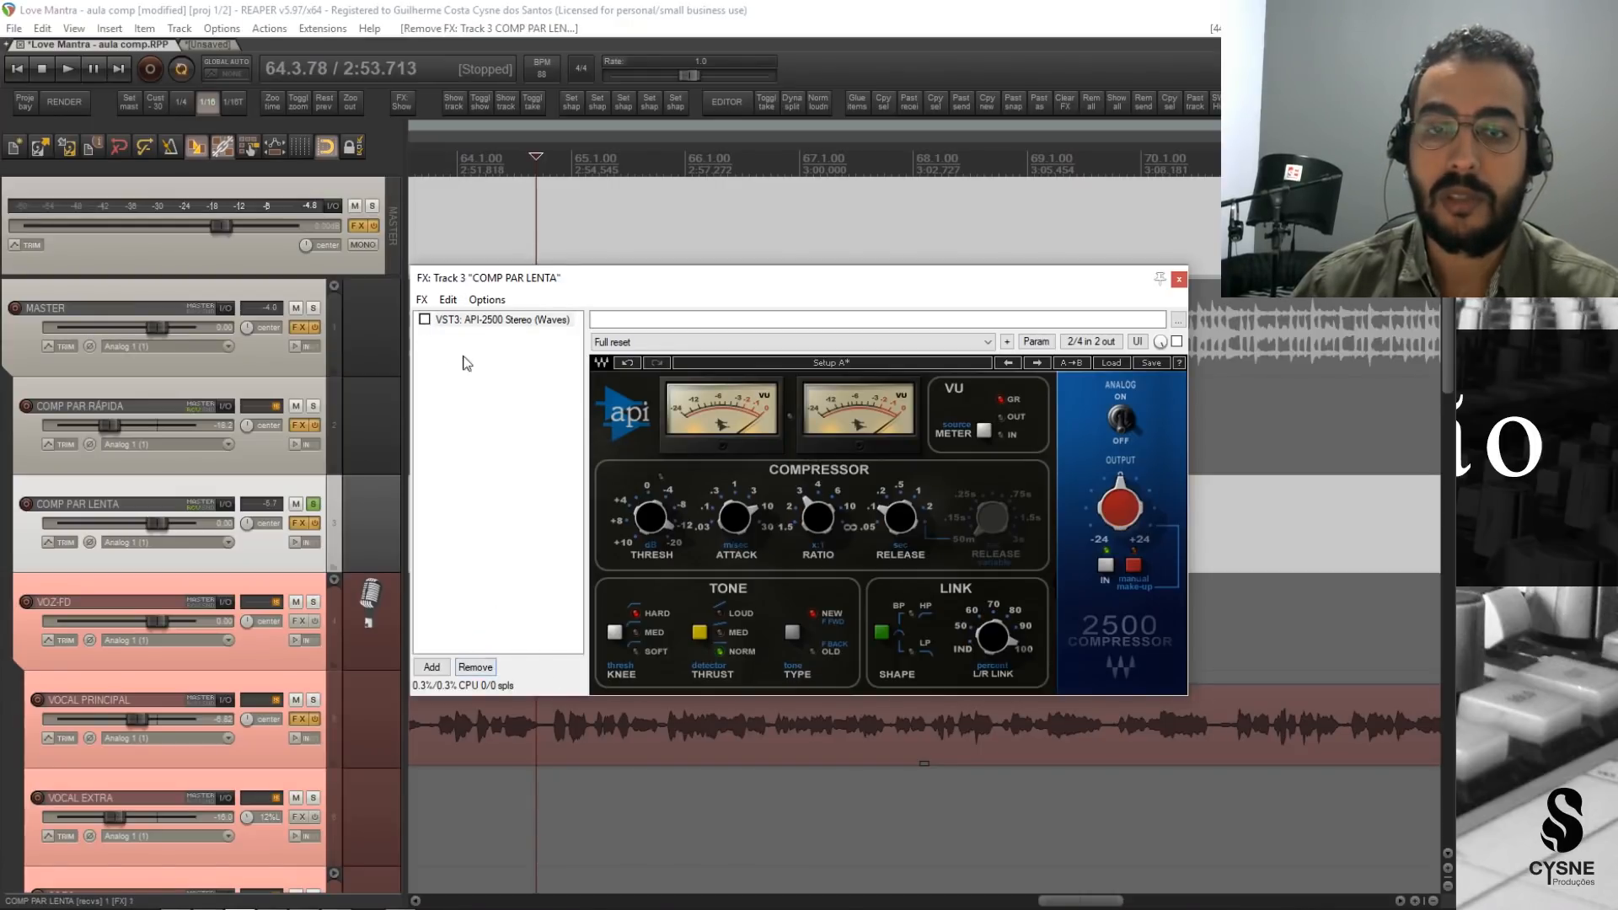
pyautogui.press('space')
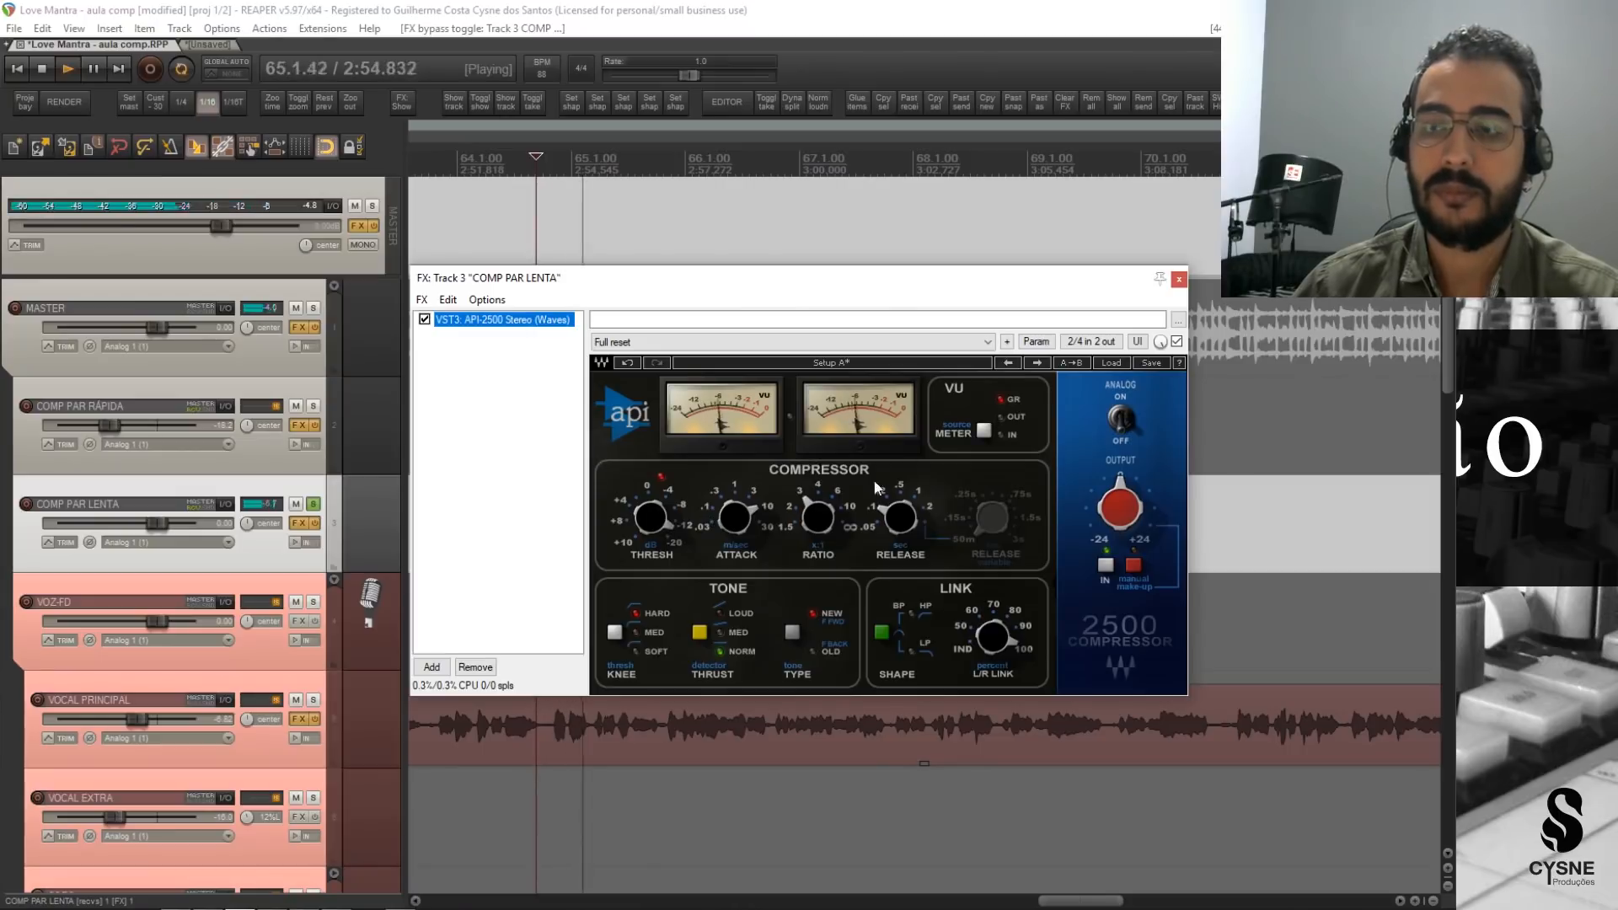
pyautogui.press('space')
pyautogui.click(1179, 279)
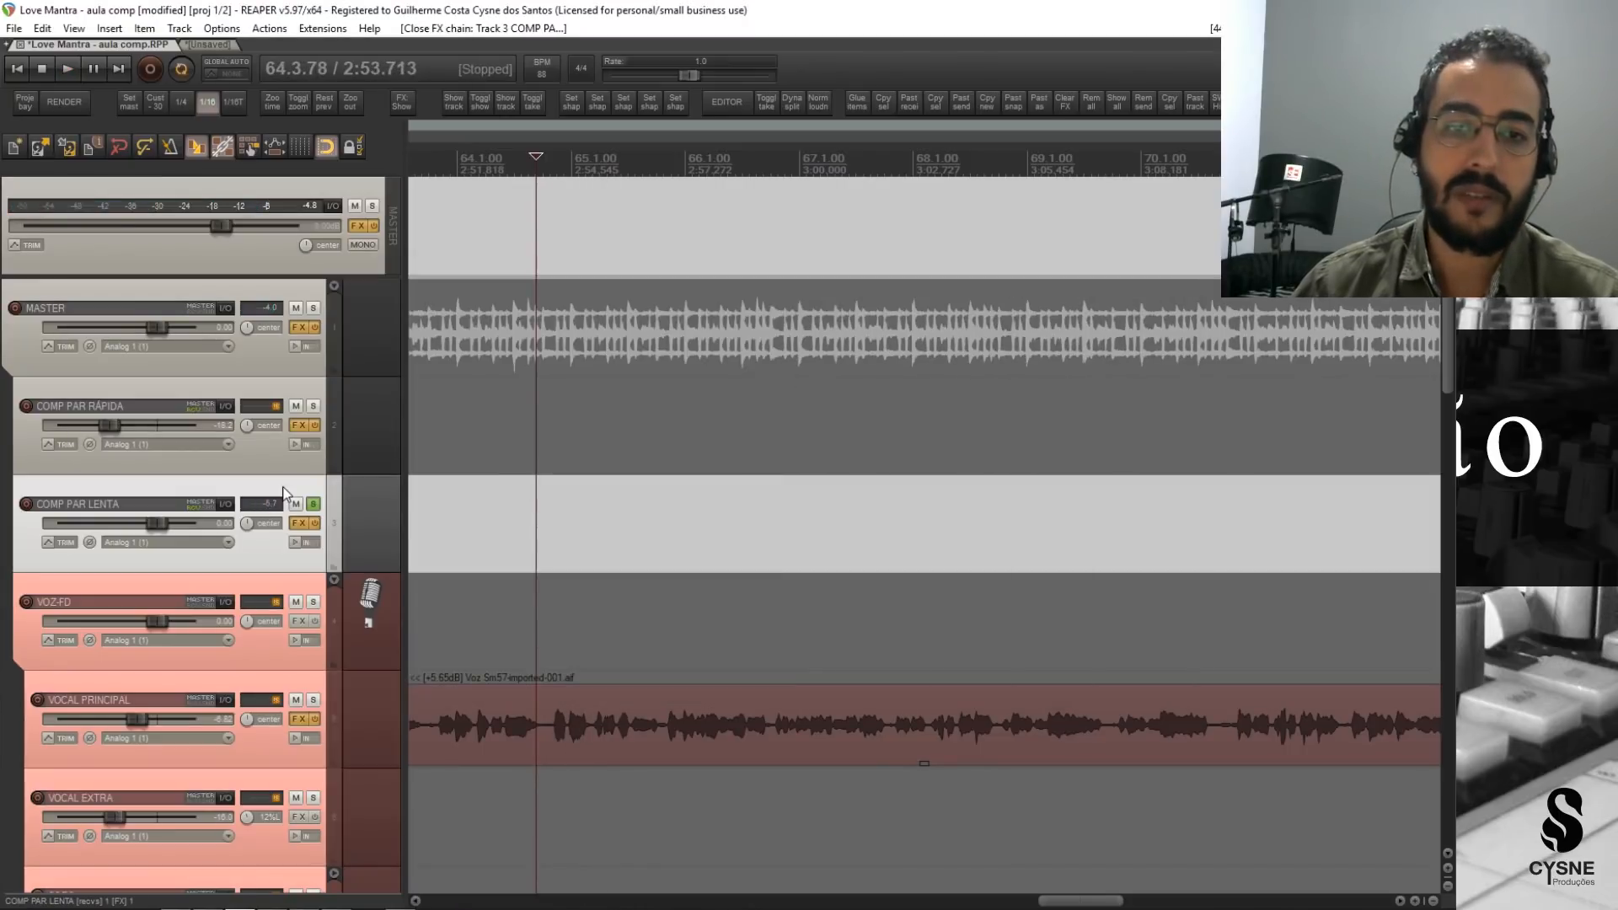
# Switch the solo from COMP PAR LENTA to BATERIA FD and lower COMP PAR LENTA's volume to about -23.3 dB.
pyautogui.click(313, 504)
pyautogui.scroll(-5, 293, 590)
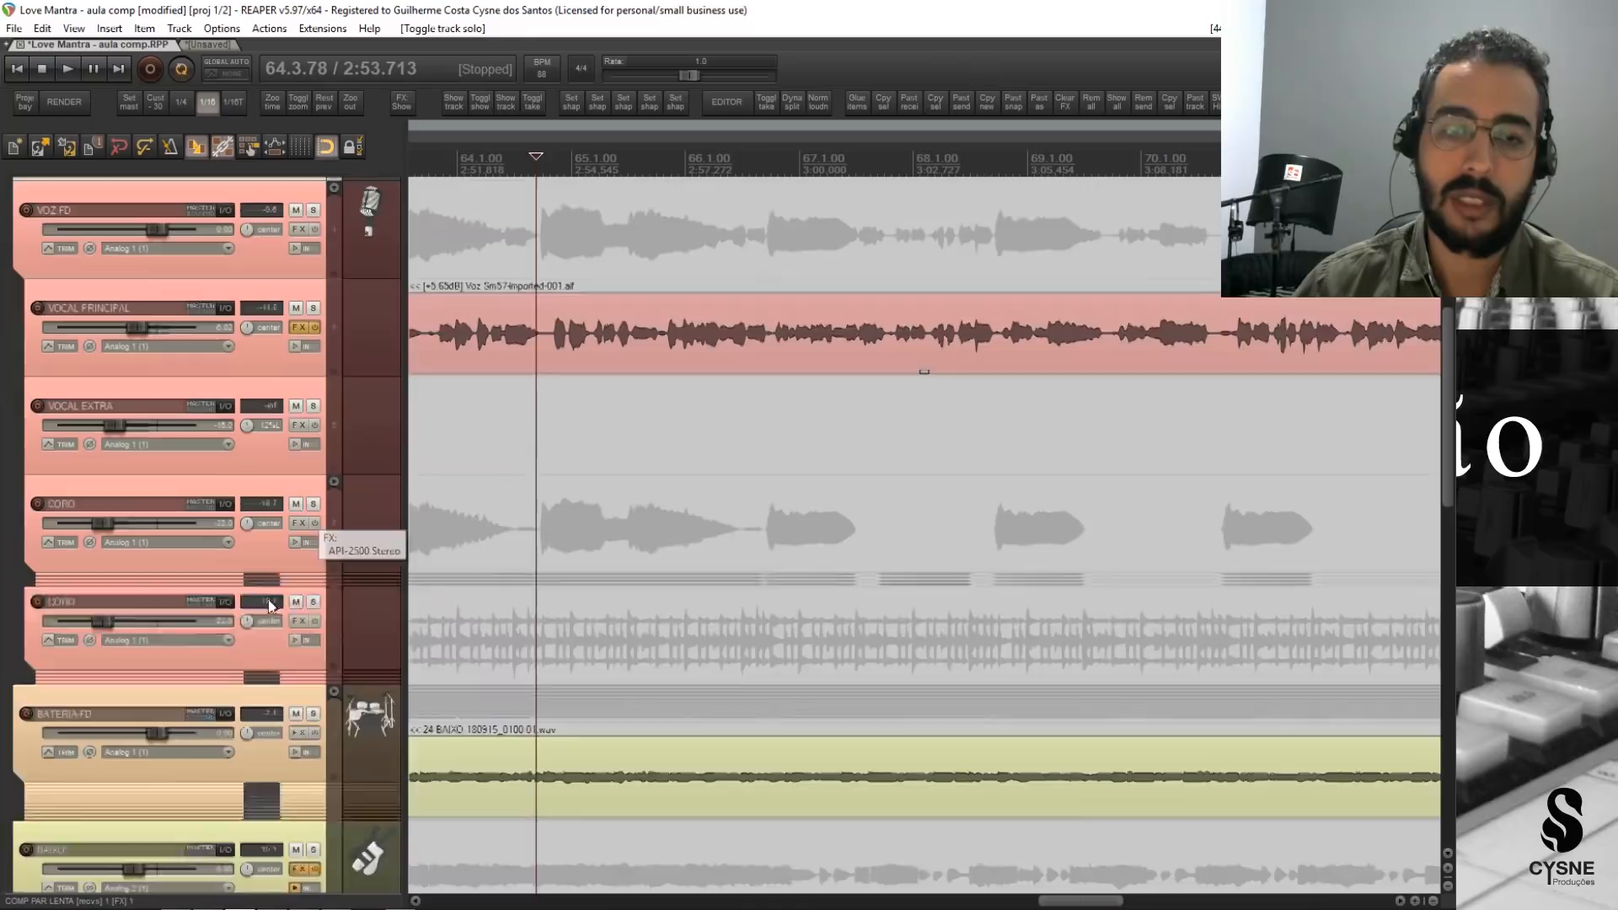
pyautogui.click(310, 622)
pyautogui.scroll(5, 252, 590)
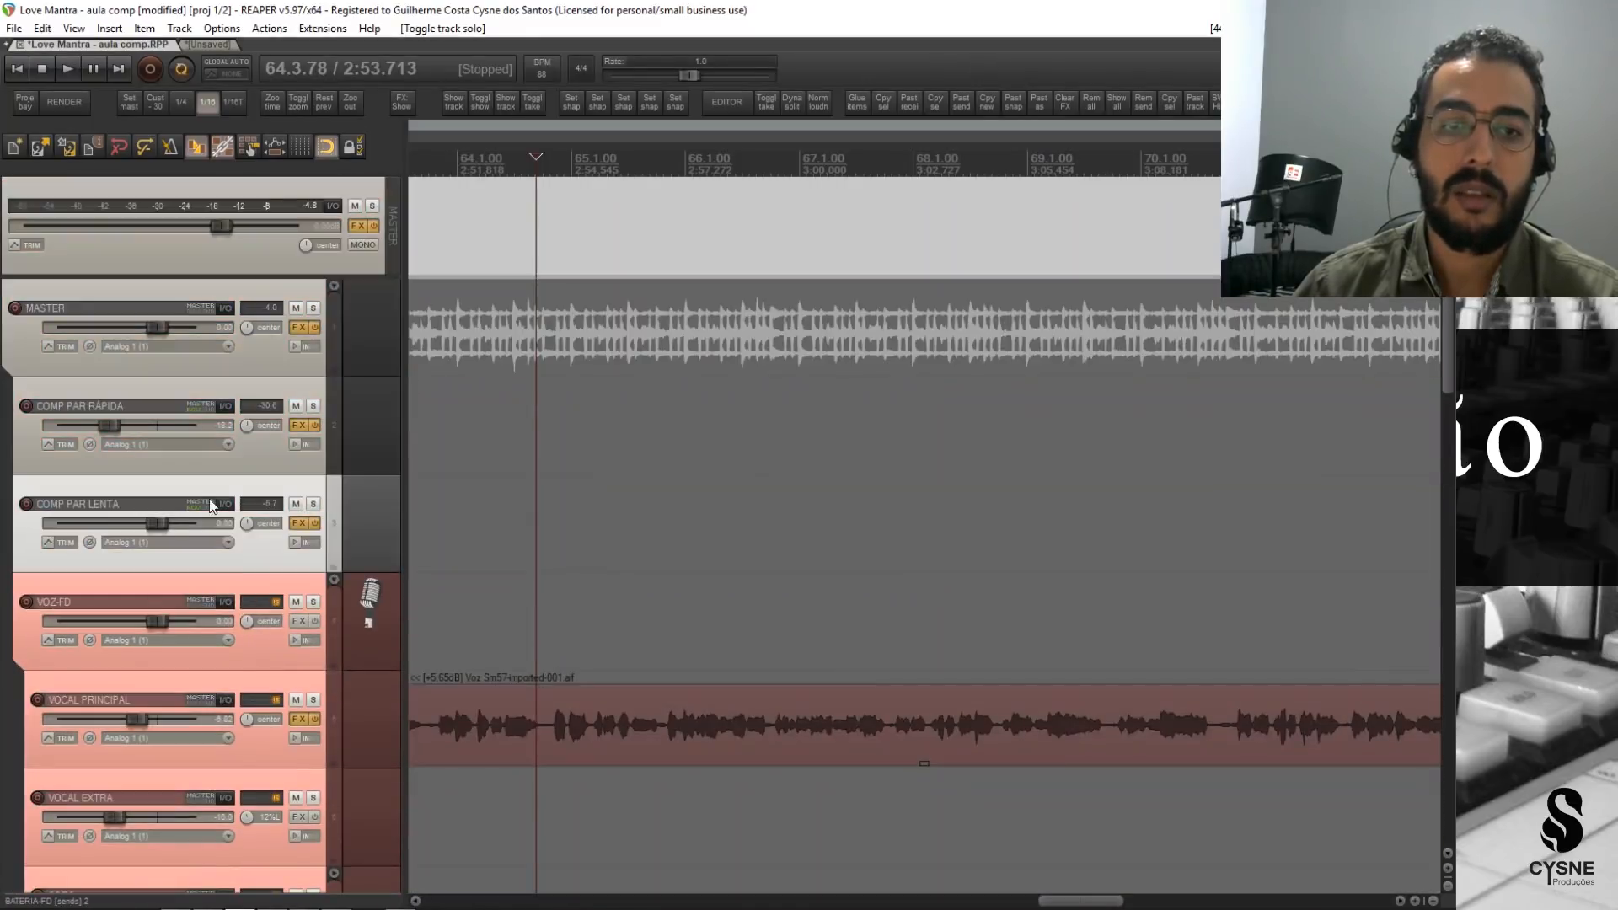
pyautogui.moveTo(105, 528); pyautogui.dragTo(91, 528)
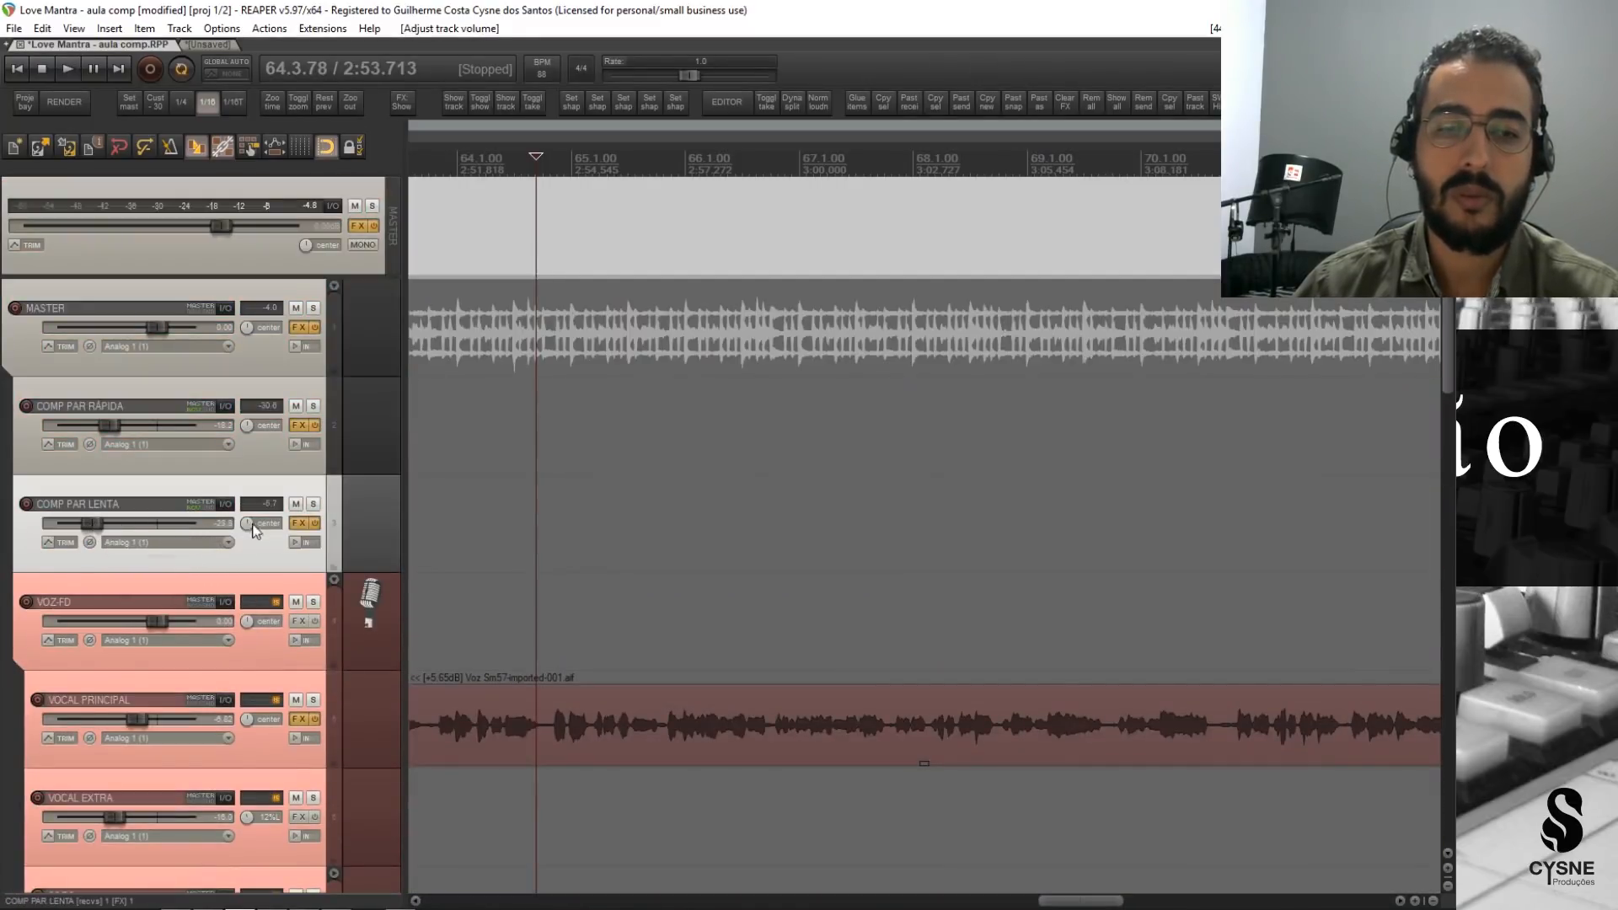
# Play the soloed drums and compare them with COMP PAR LENTA muted and unmuted.
pyautogui.press('space')
pyautogui.click(296, 505)
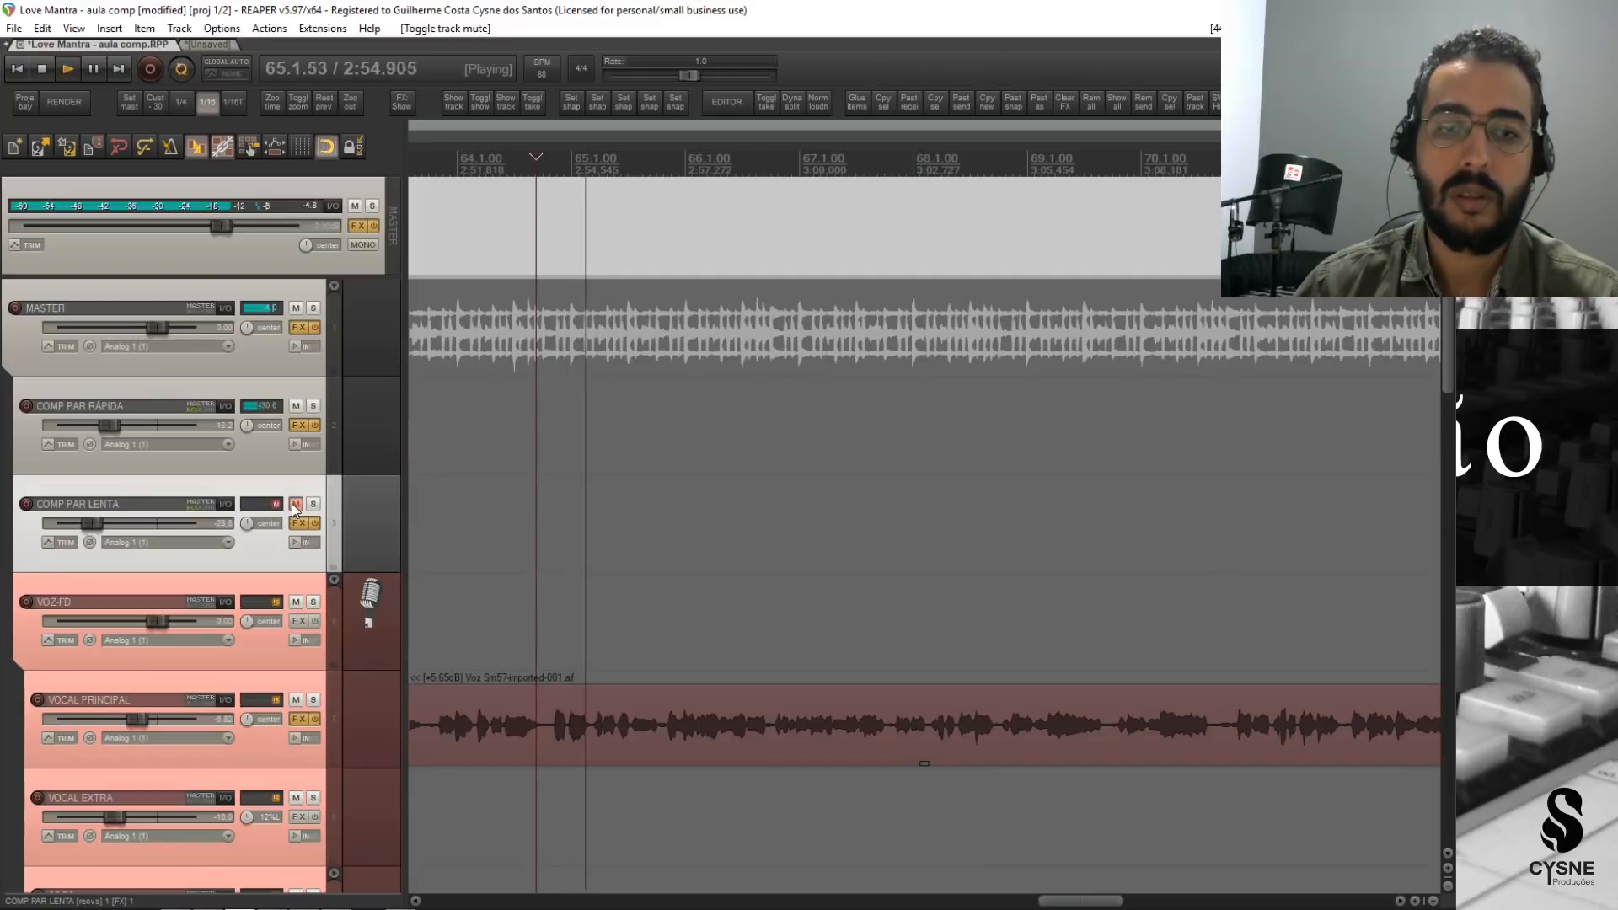
pyautogui.click(296, 505)
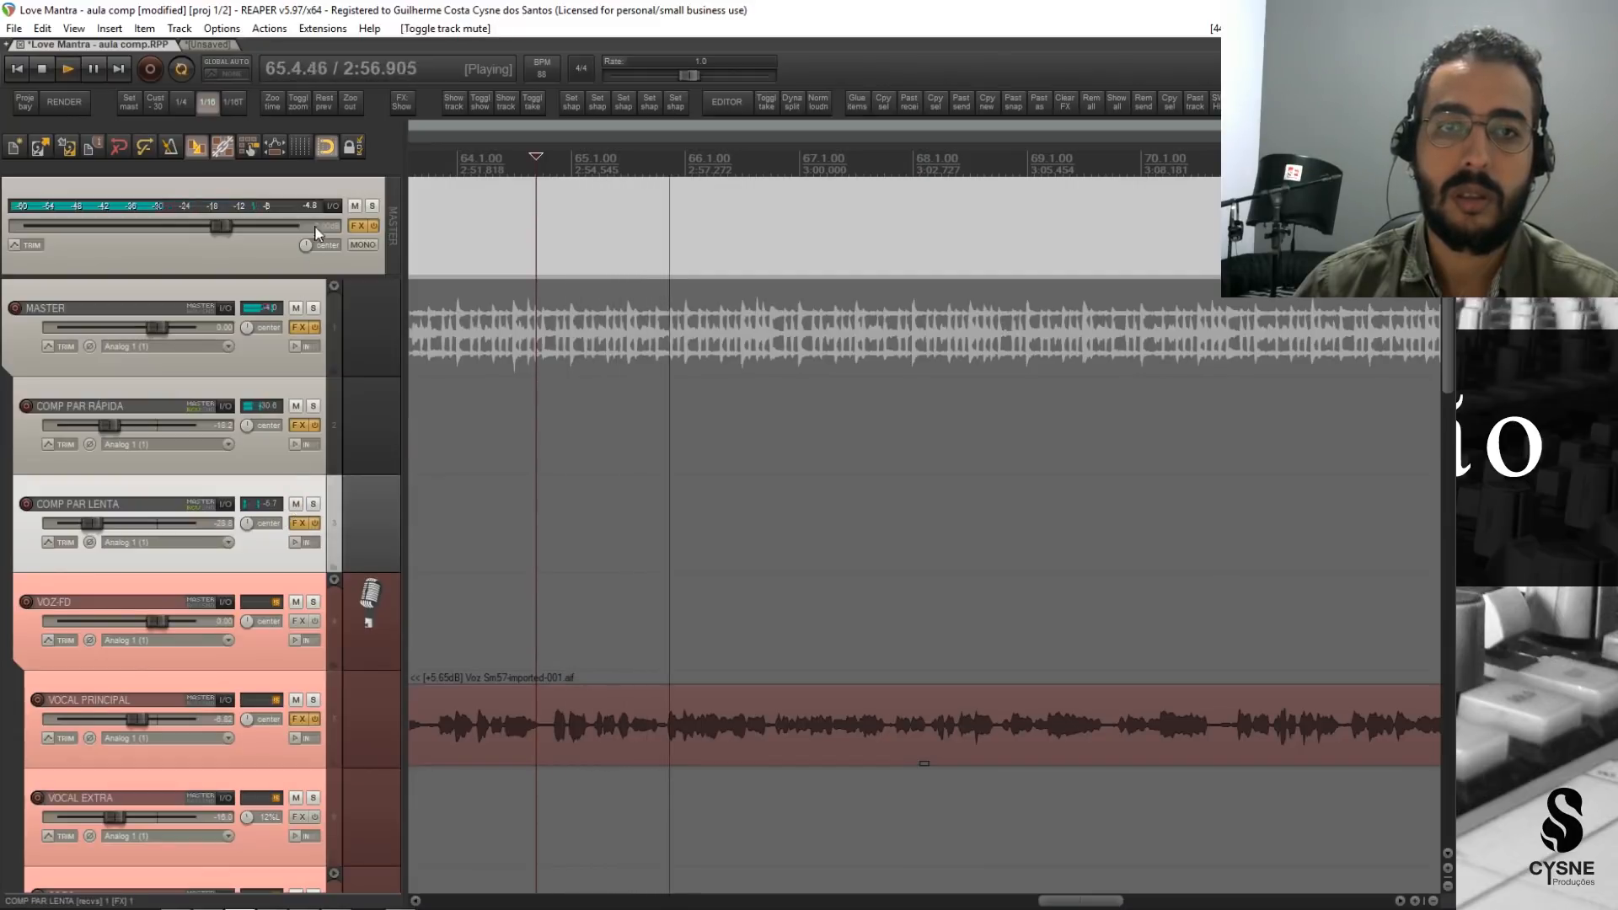
# Toggle COMP PAR LENTA's solo during playback, then stop and clear all track solos.
pyautogui.click(314, 505)
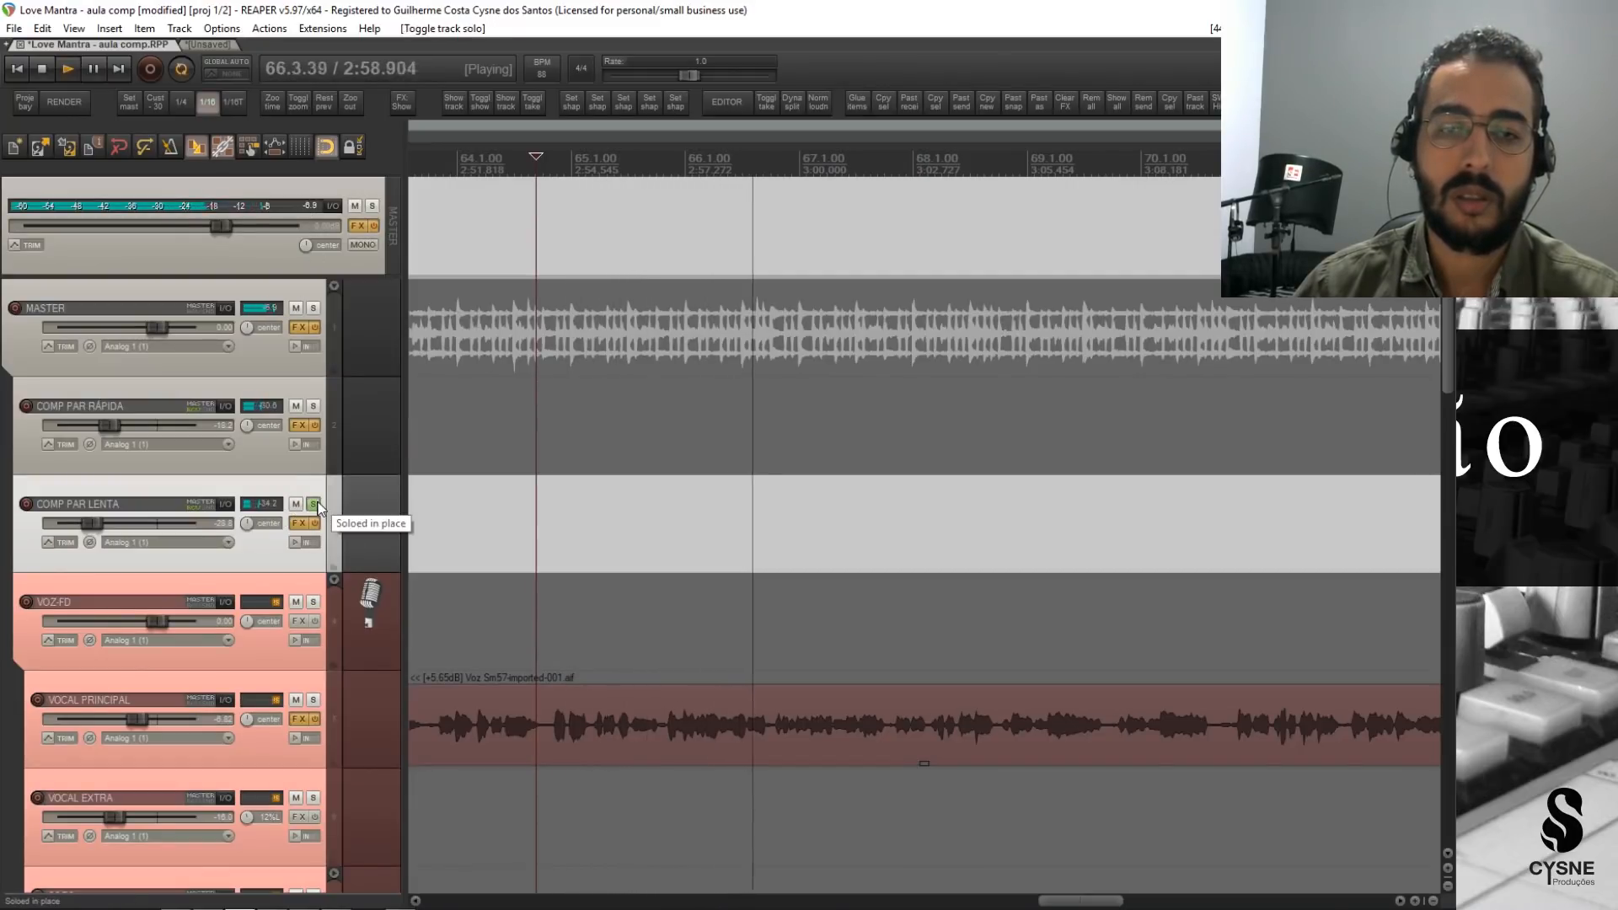
pyautogui.click(315, 504)
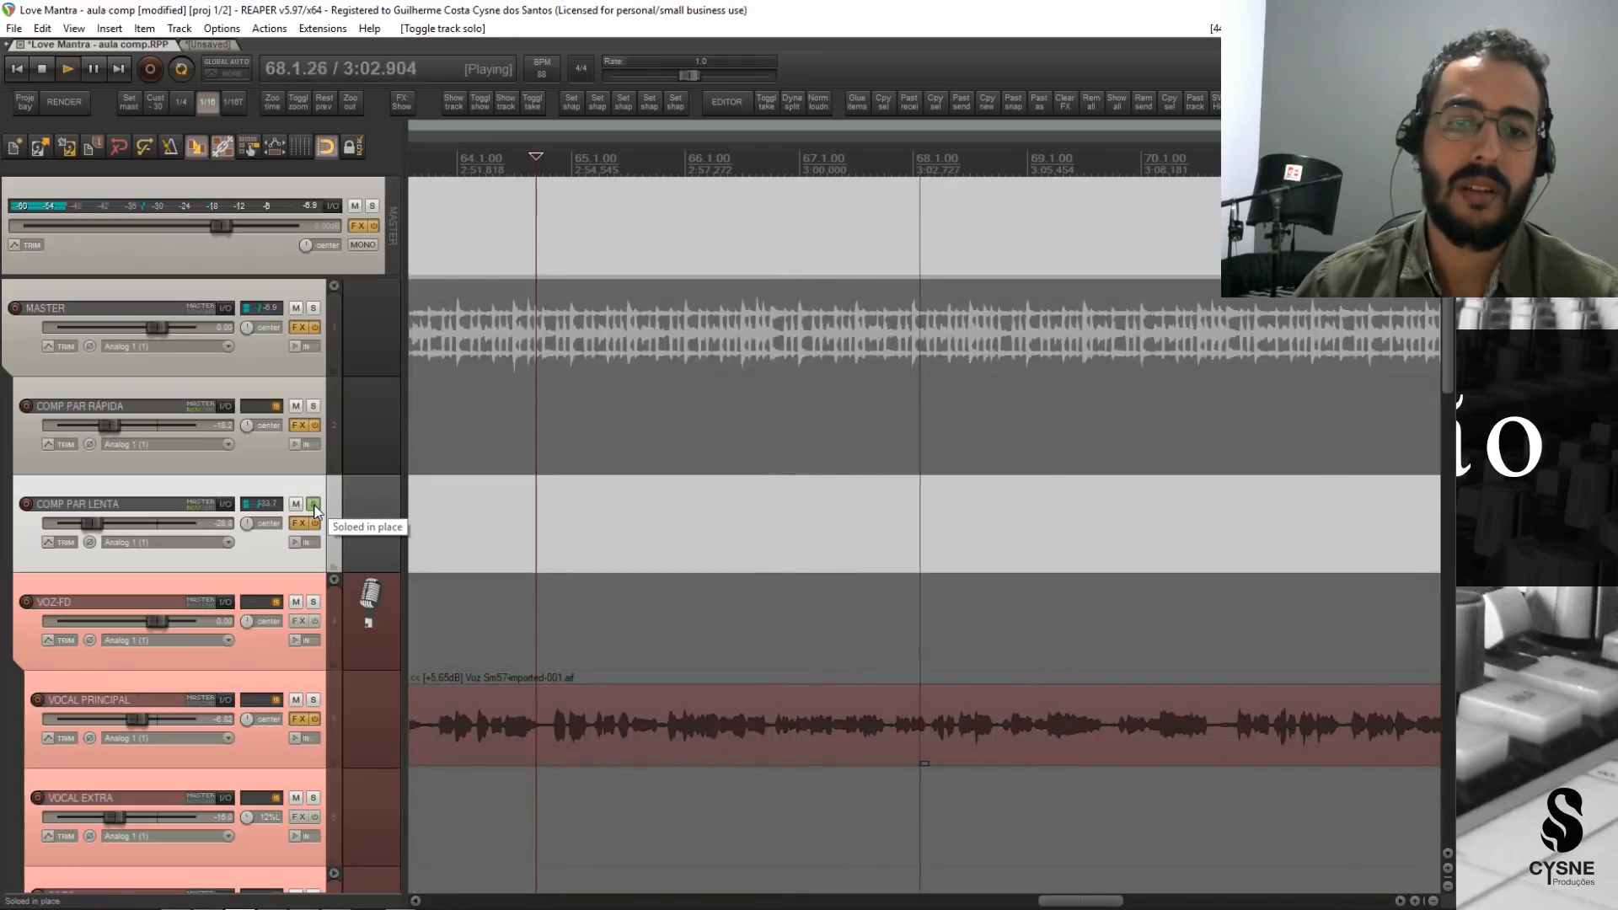
pyautogui.press('space')
pyautogui.click(314, 504)
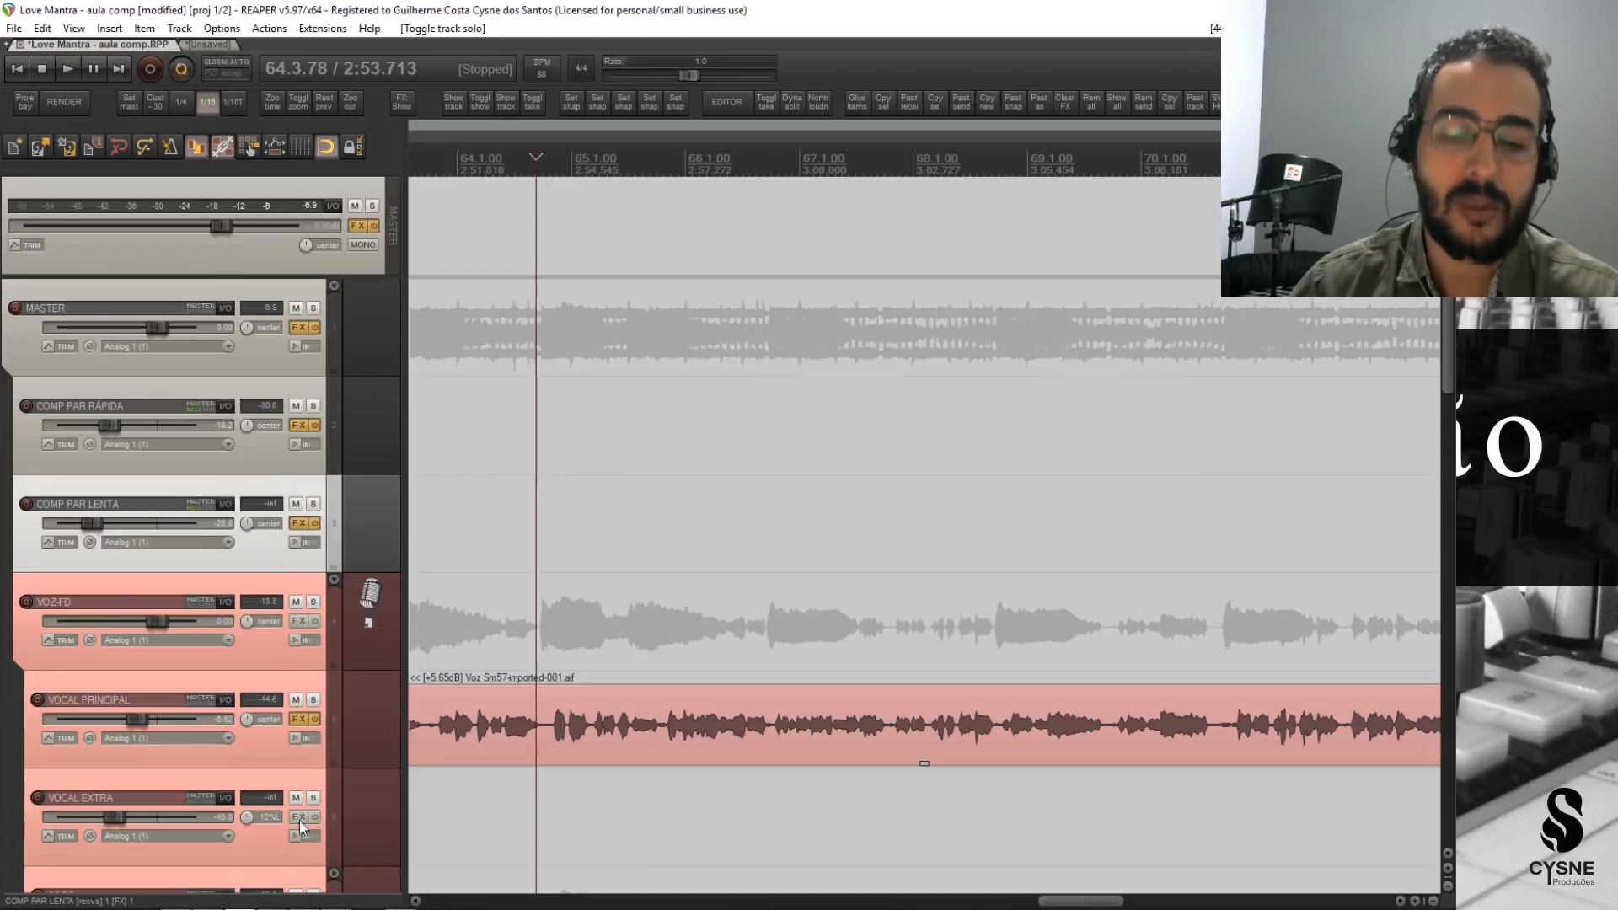
# Open the MASTER track's effects chain and check the Master rows of the compression table PDF in the browser, returning to REAPER.
pyautogui.click(304, 899)
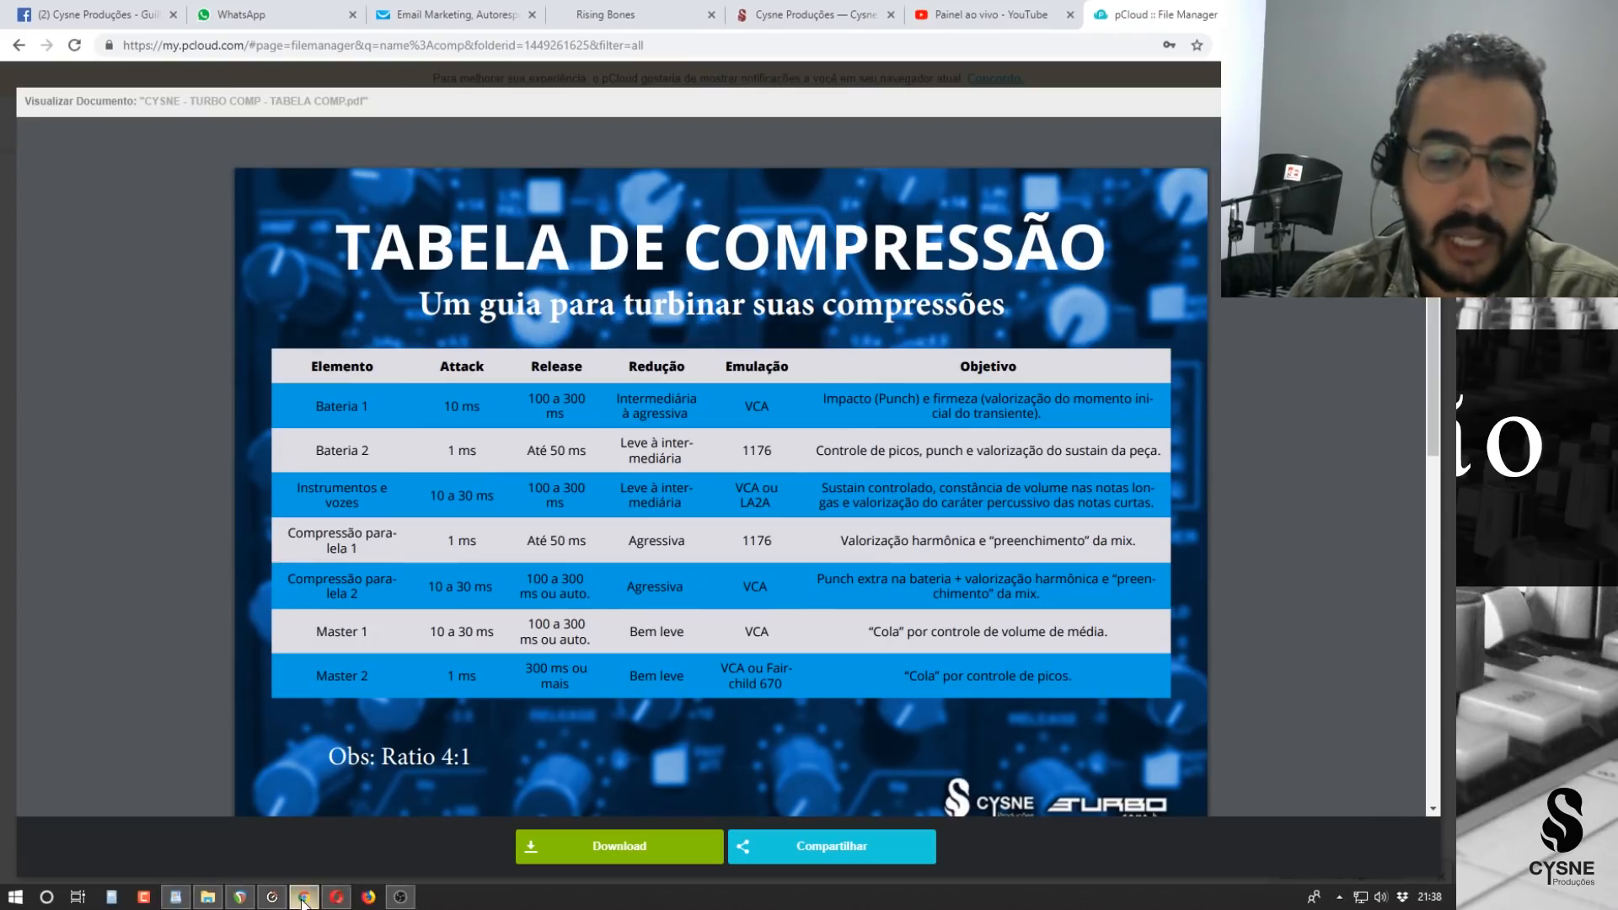
pyautogui.click(247, 900)
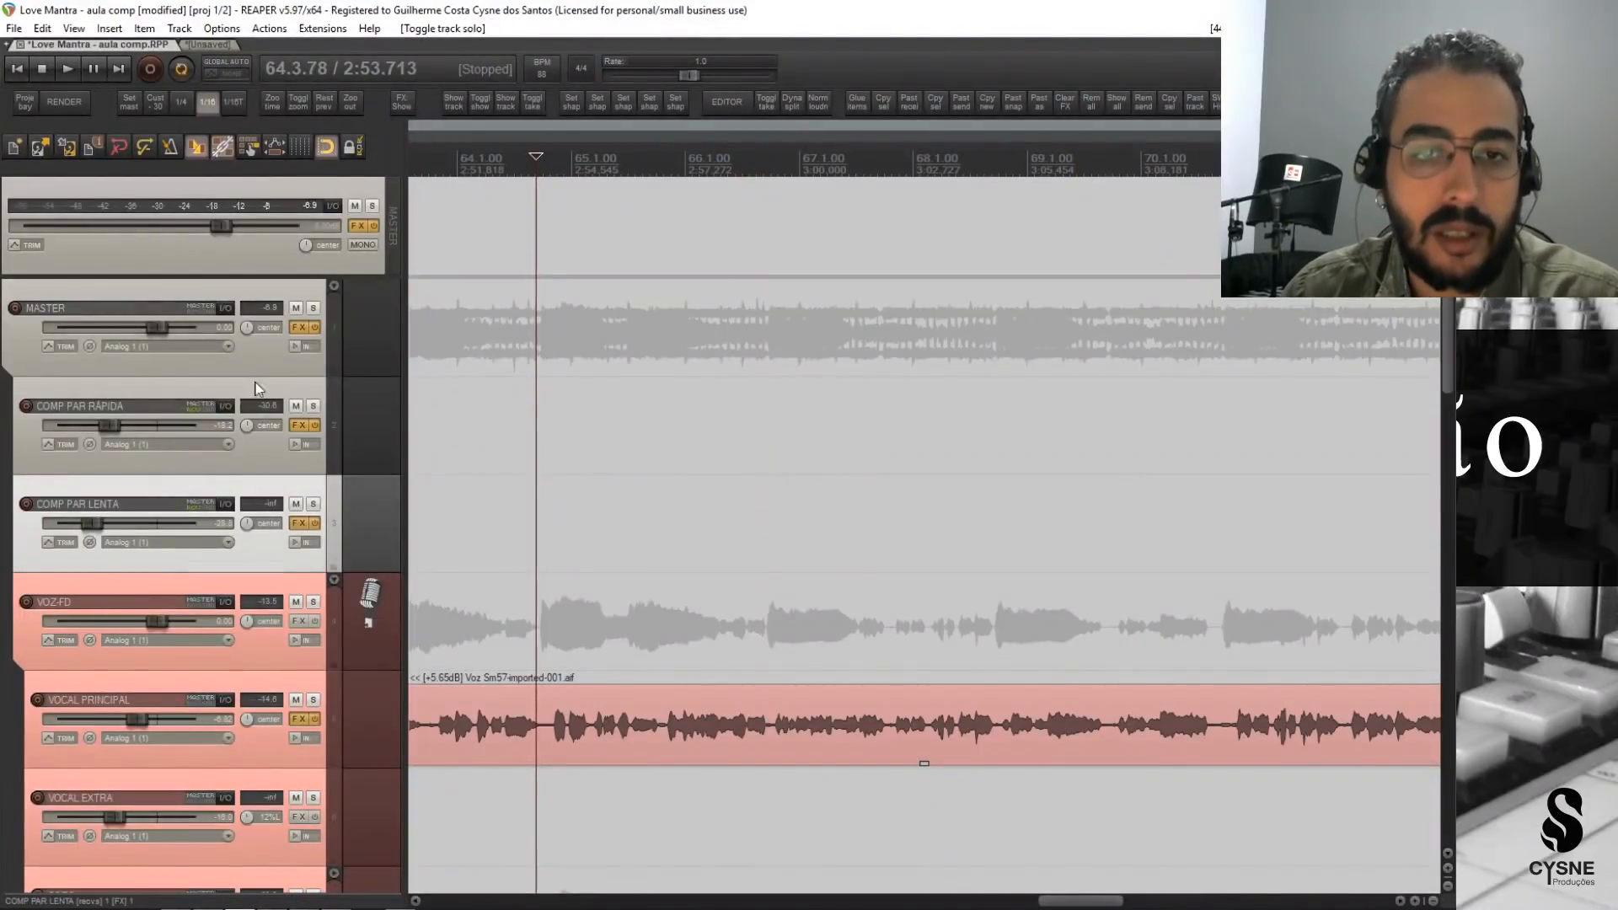
pyautogui.click(270, 347)
pyautogui.click(298, 327)
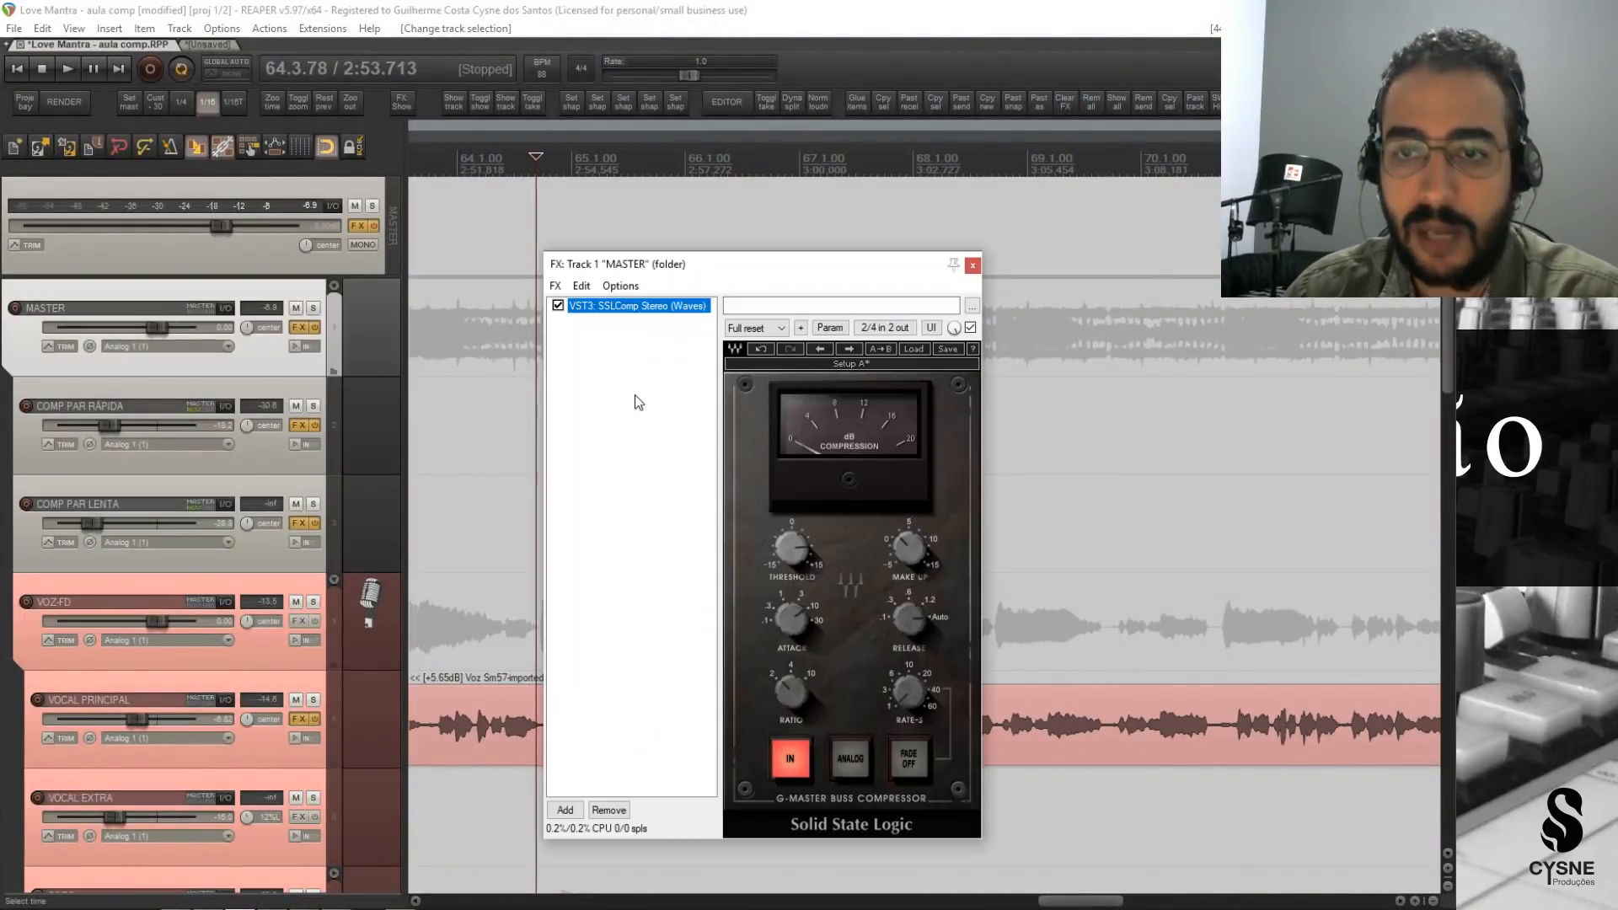
pyautogui.moveTo(834, 268); pyautogui.dragTo(896, 221)
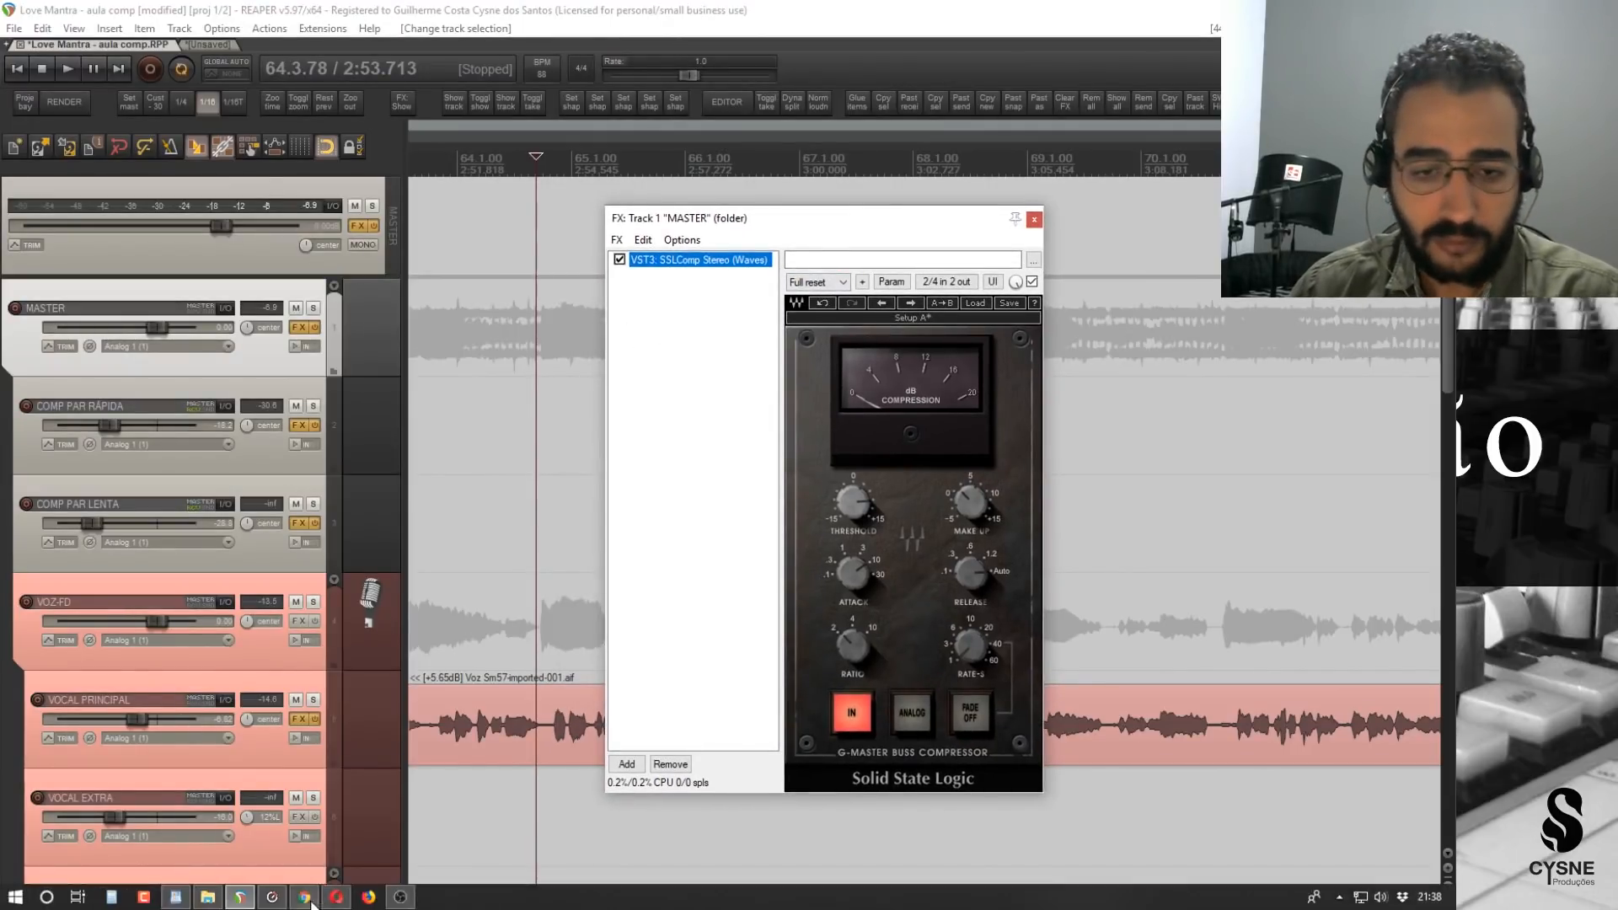
pyautogui.click(304, 897)
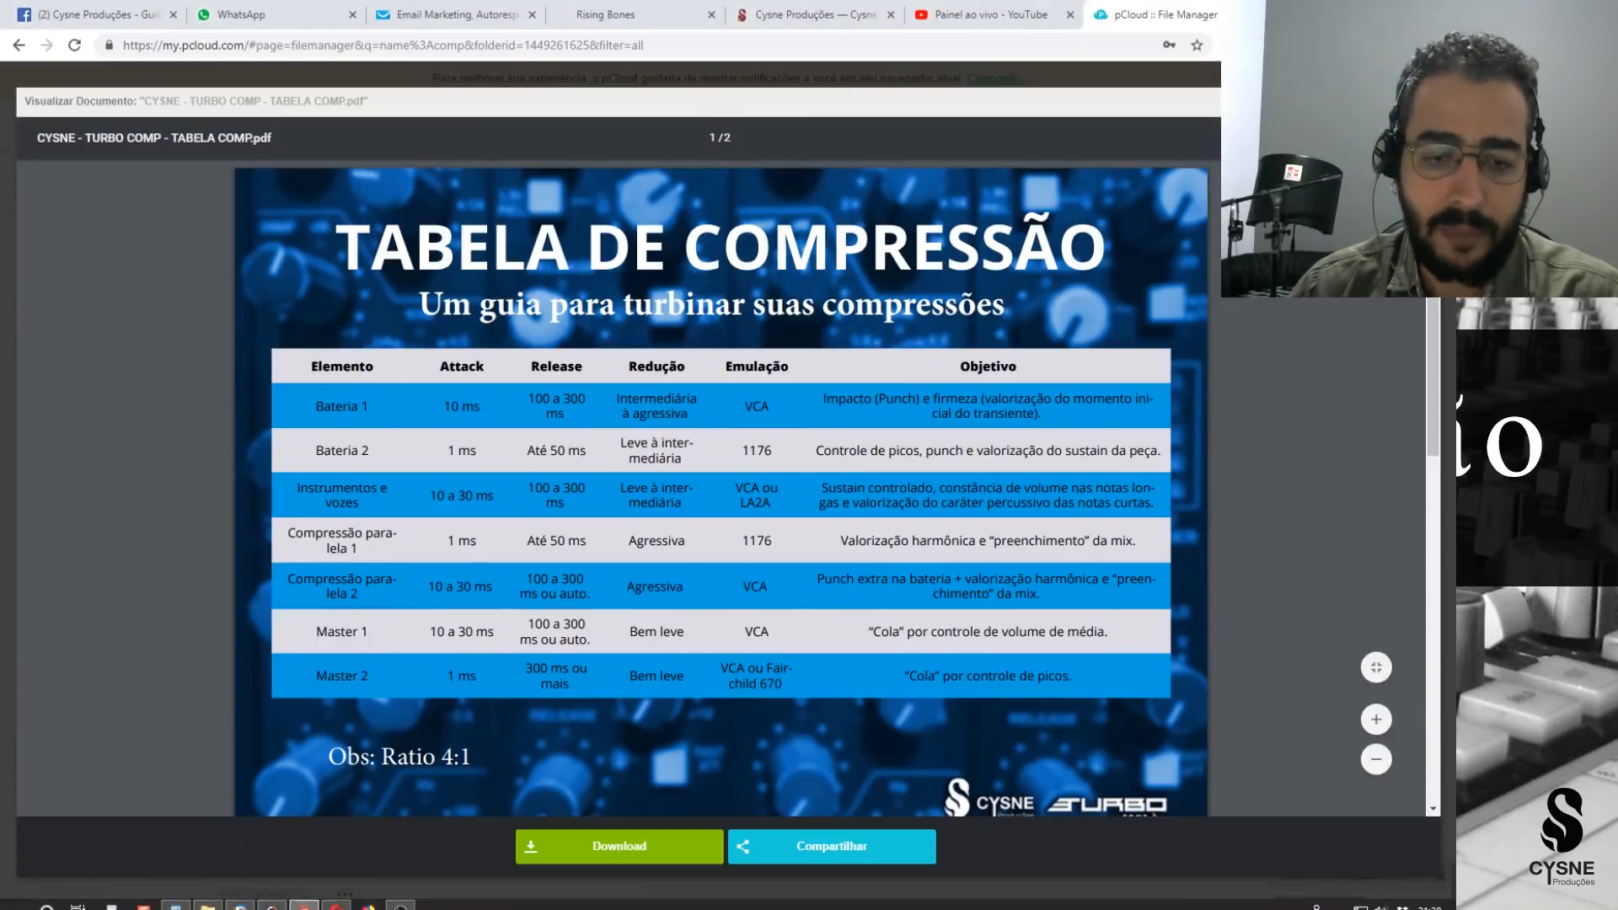
pyautogui.click(271, 897)
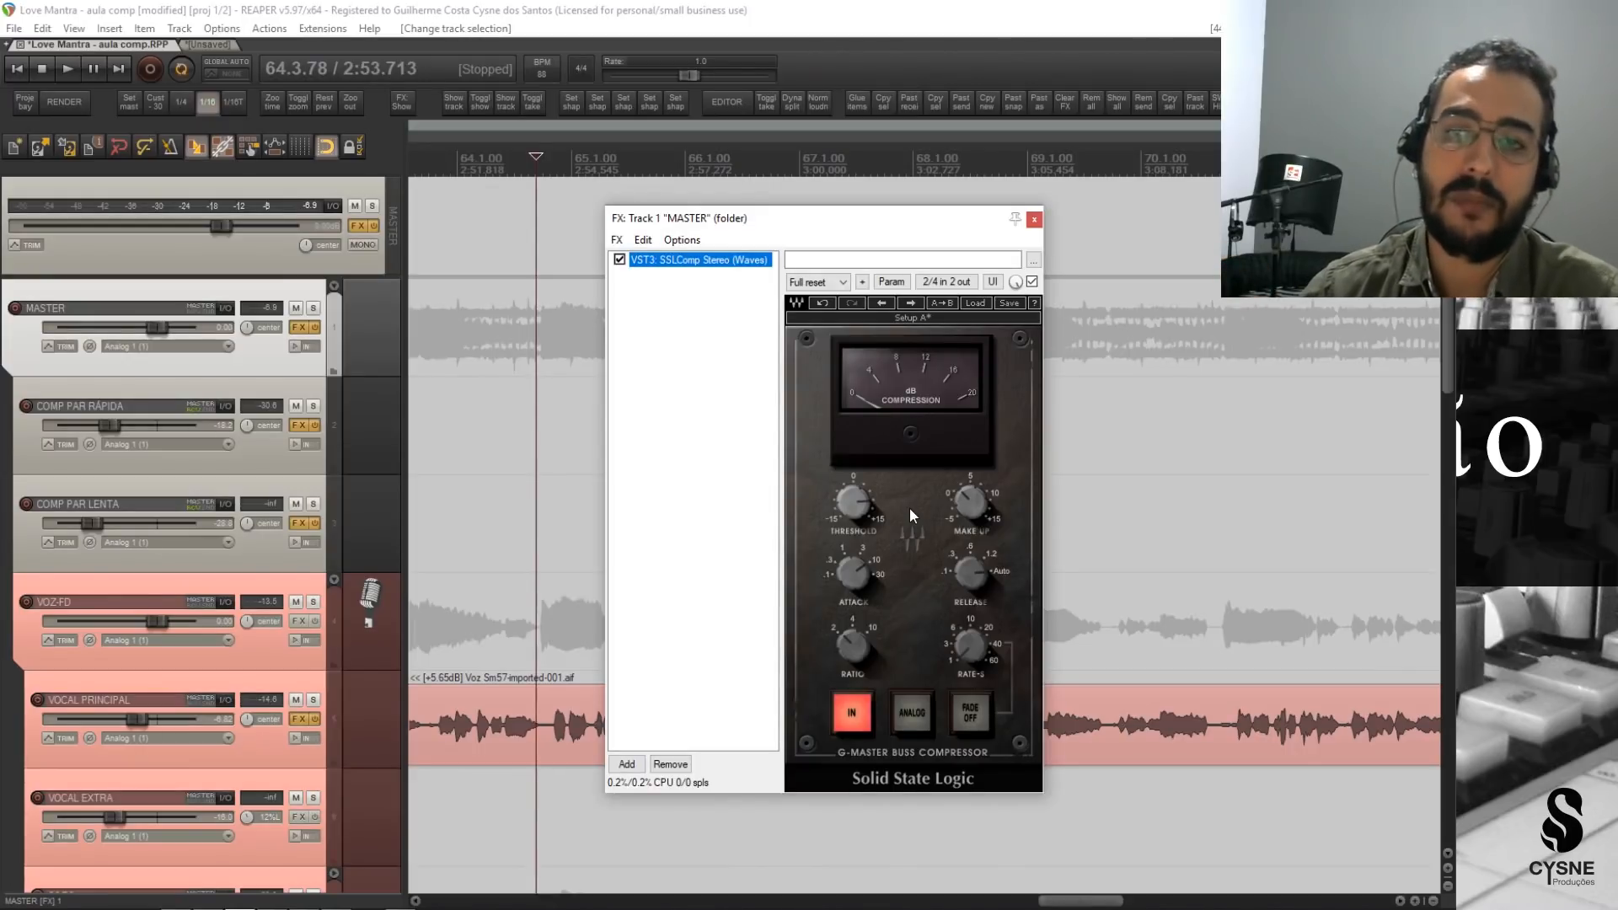
# Bypass the existing SSLComp on the MASTER track and add a second VST3 SSLComp Stereo (Waves).
pyautogui.click(619, 260)
pyautogui.click(628, 765)
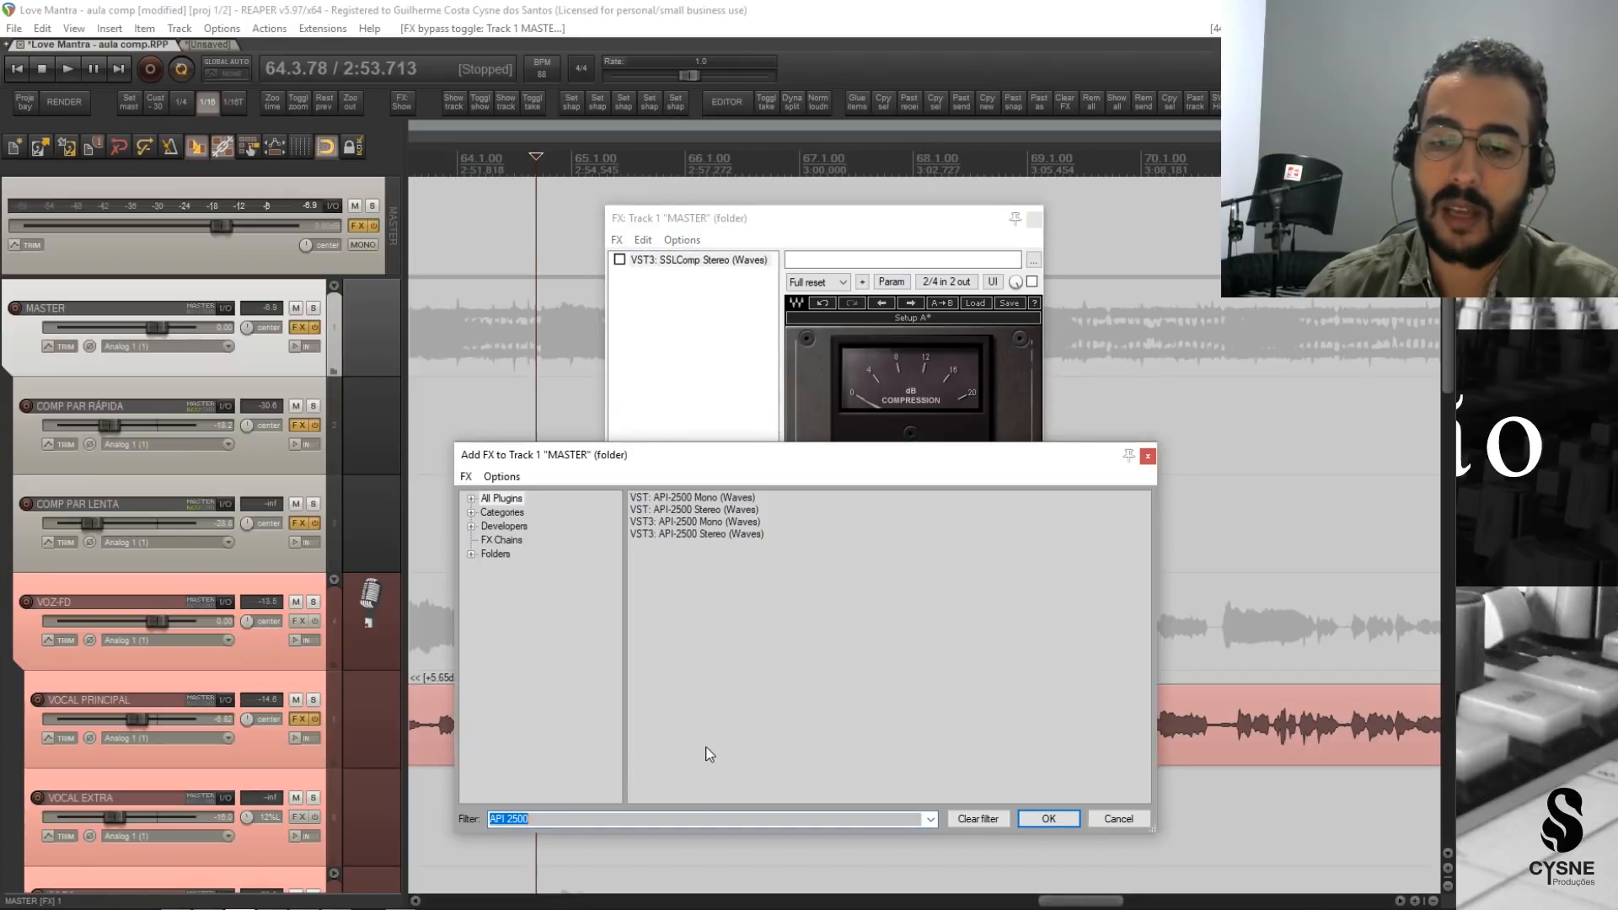
pyautogui.write('SLL ')
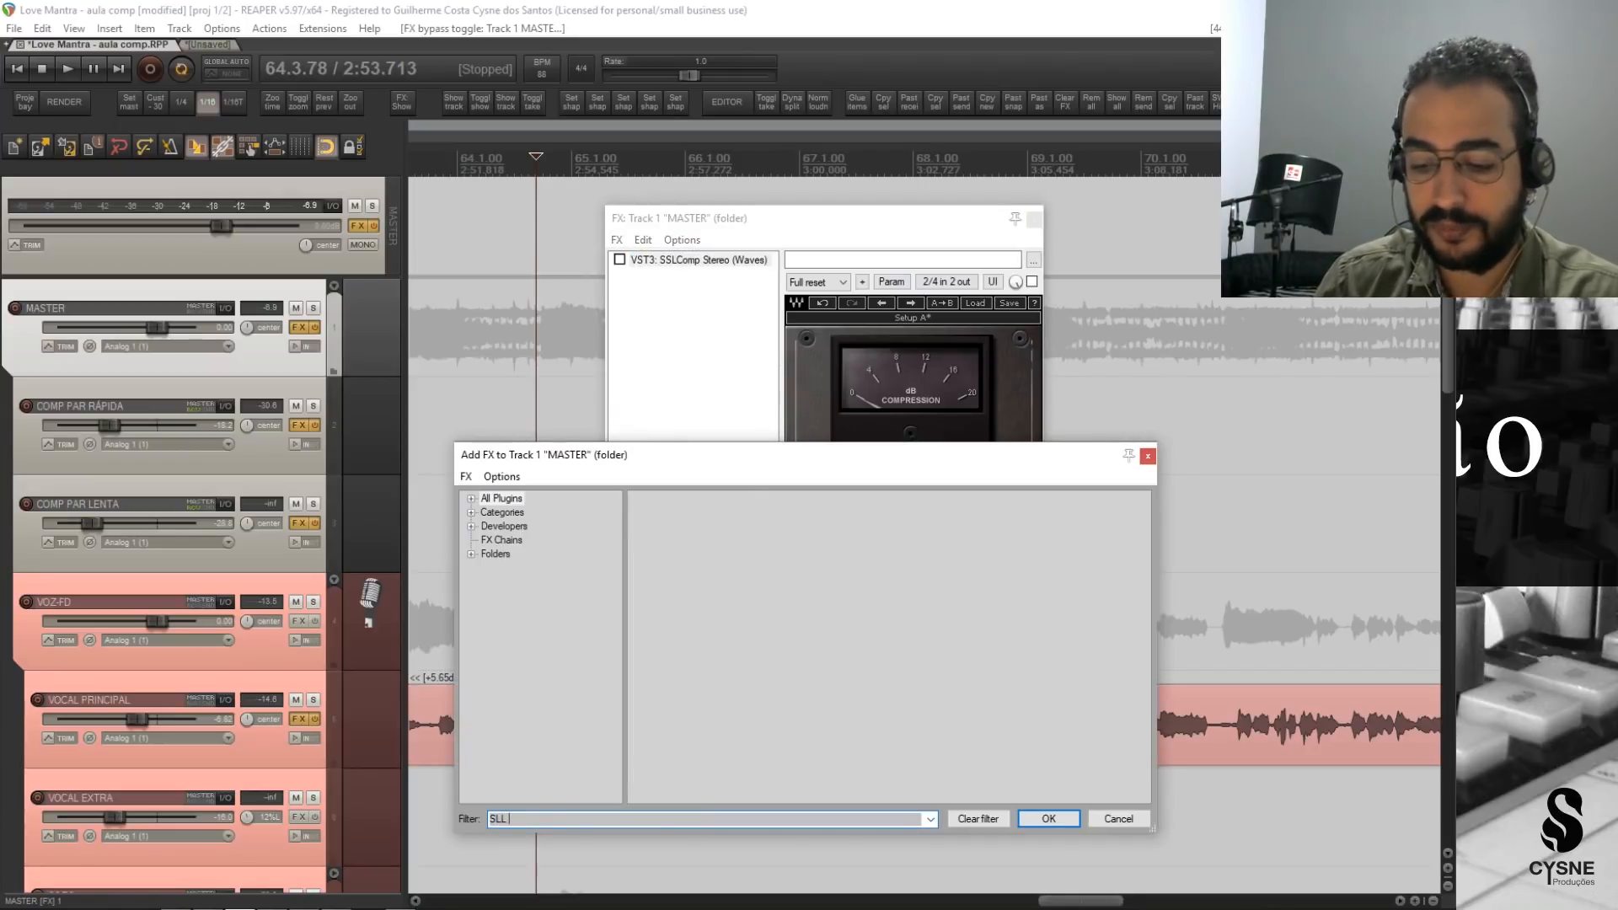
pyautogui.write('COMP')
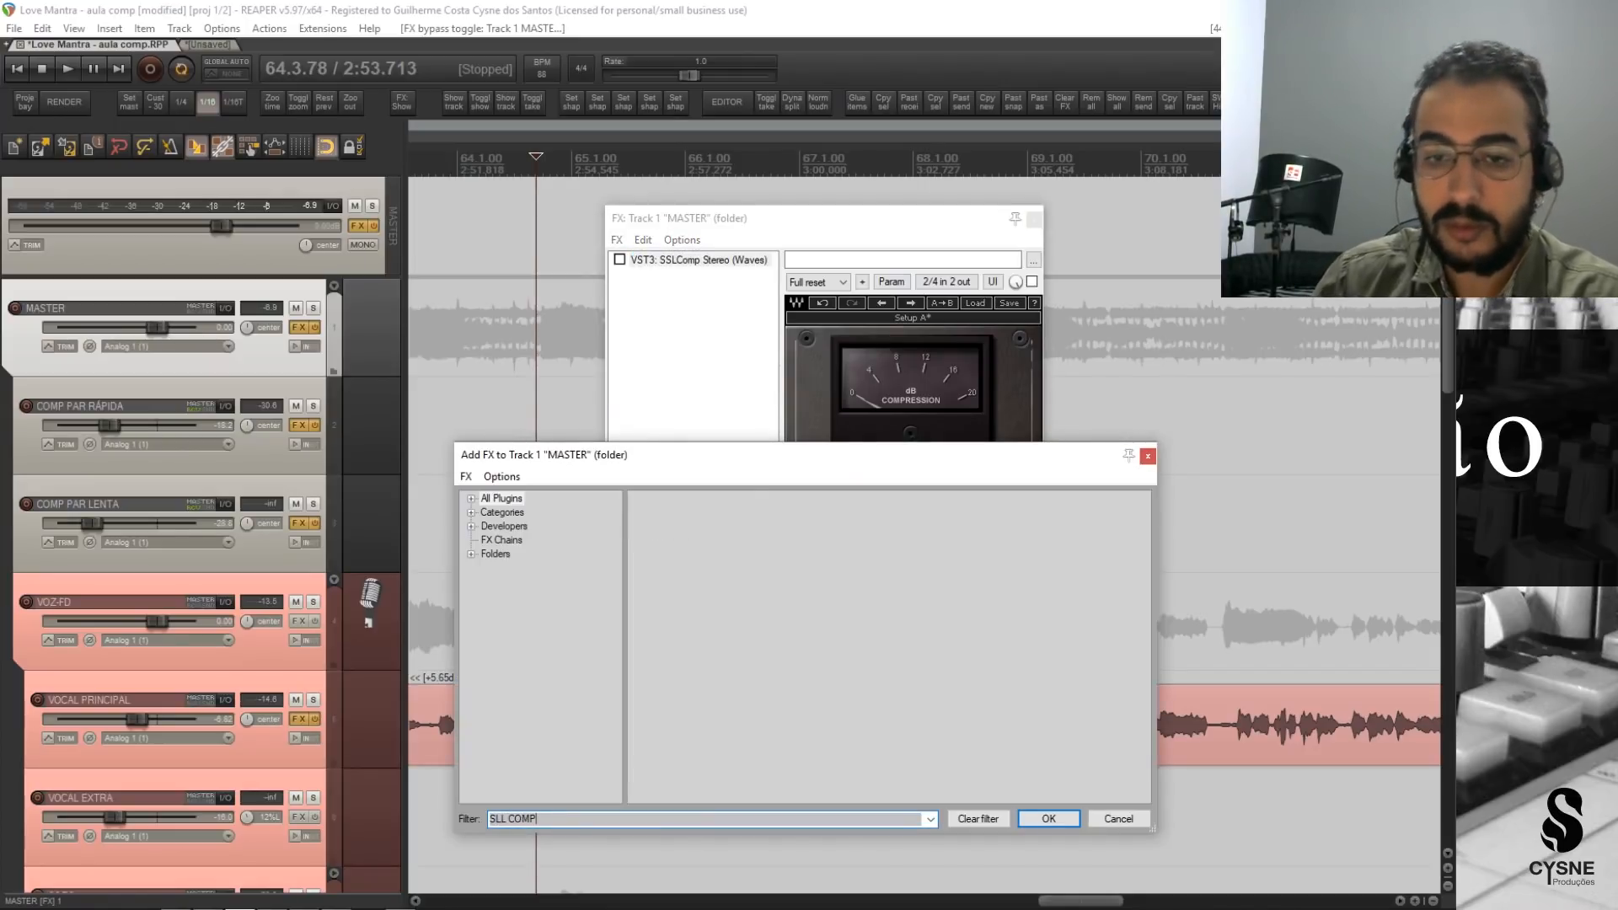
pyautogui.doubleClick(589, 820)
pyautogui.click(600, 817)
pyautogui.hotkey('ctrl', 'a')
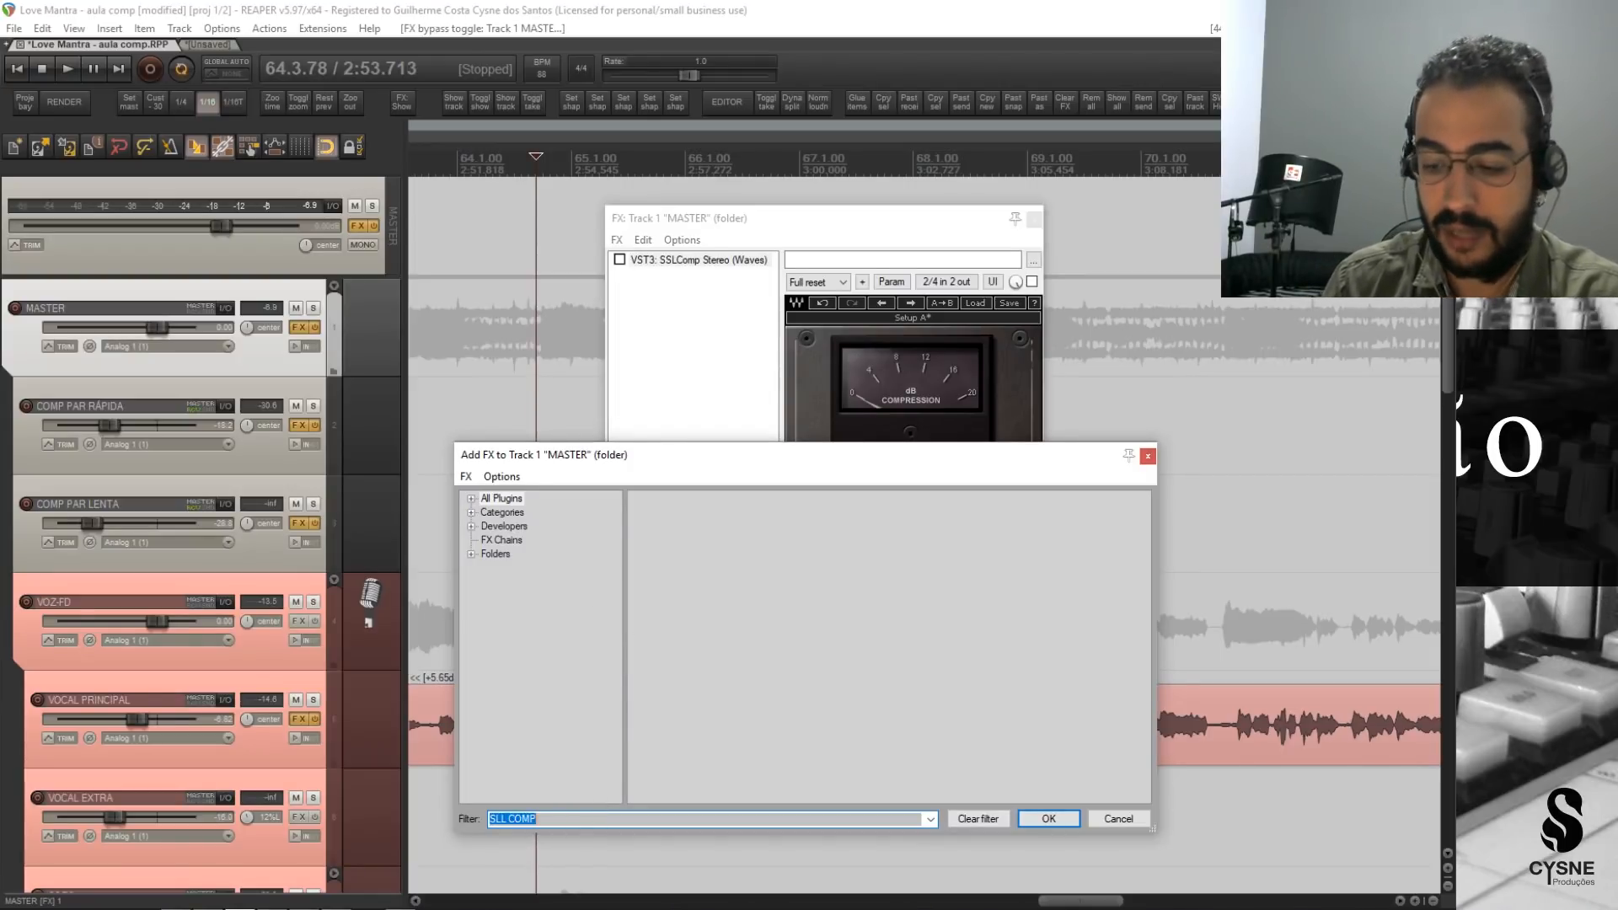
pyautogui.write('SSL COMP')
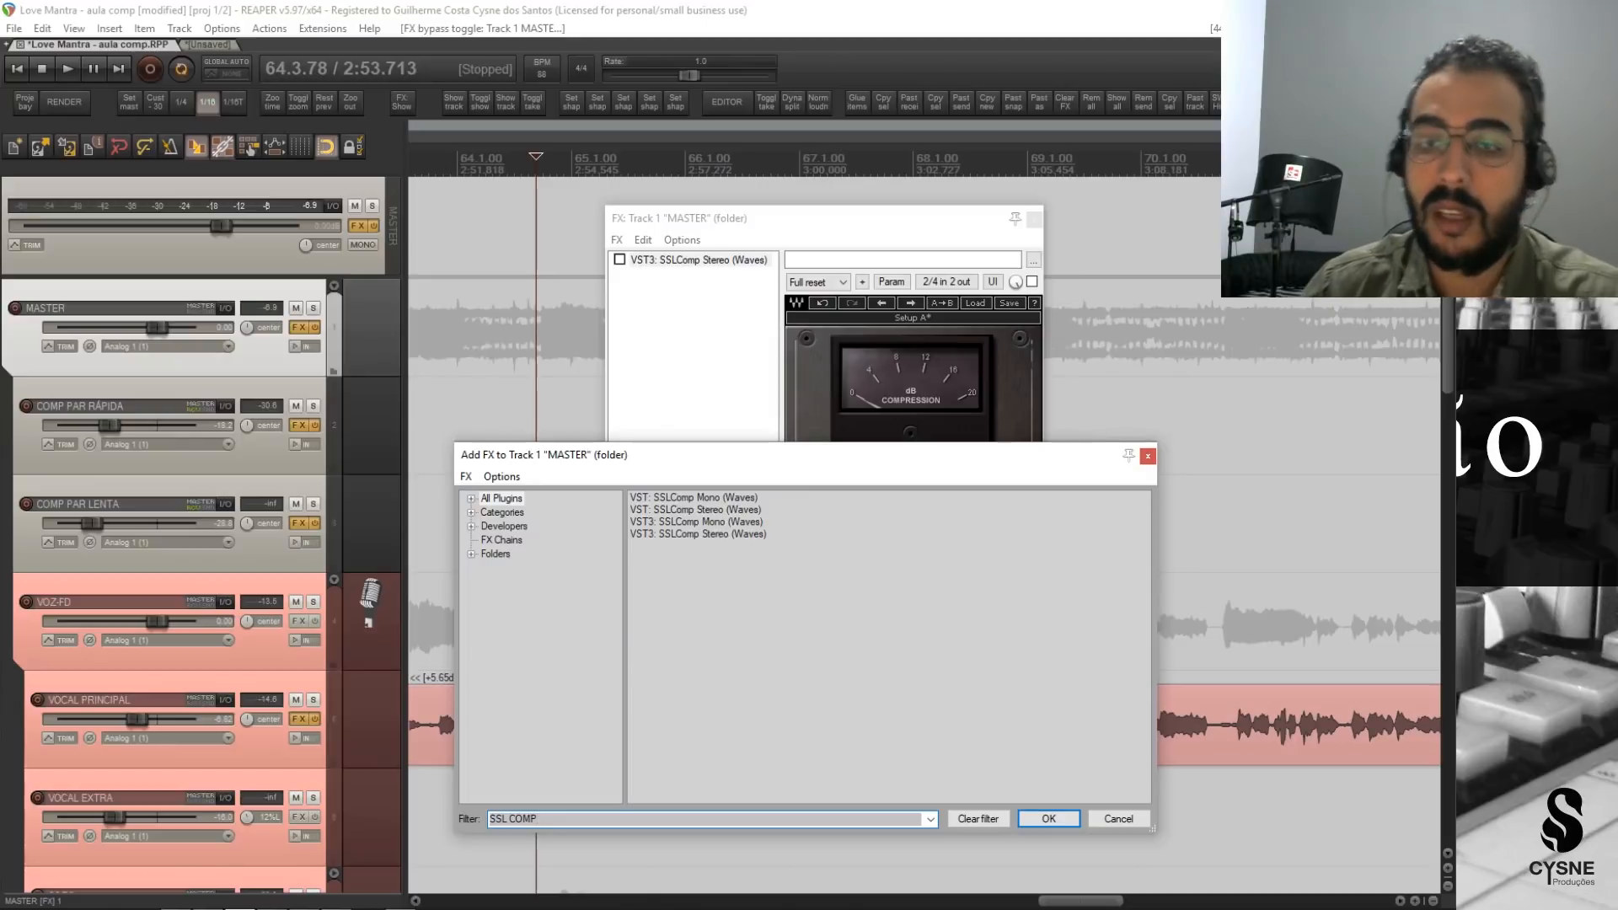
pyautogui.doubleClick(698, 533)
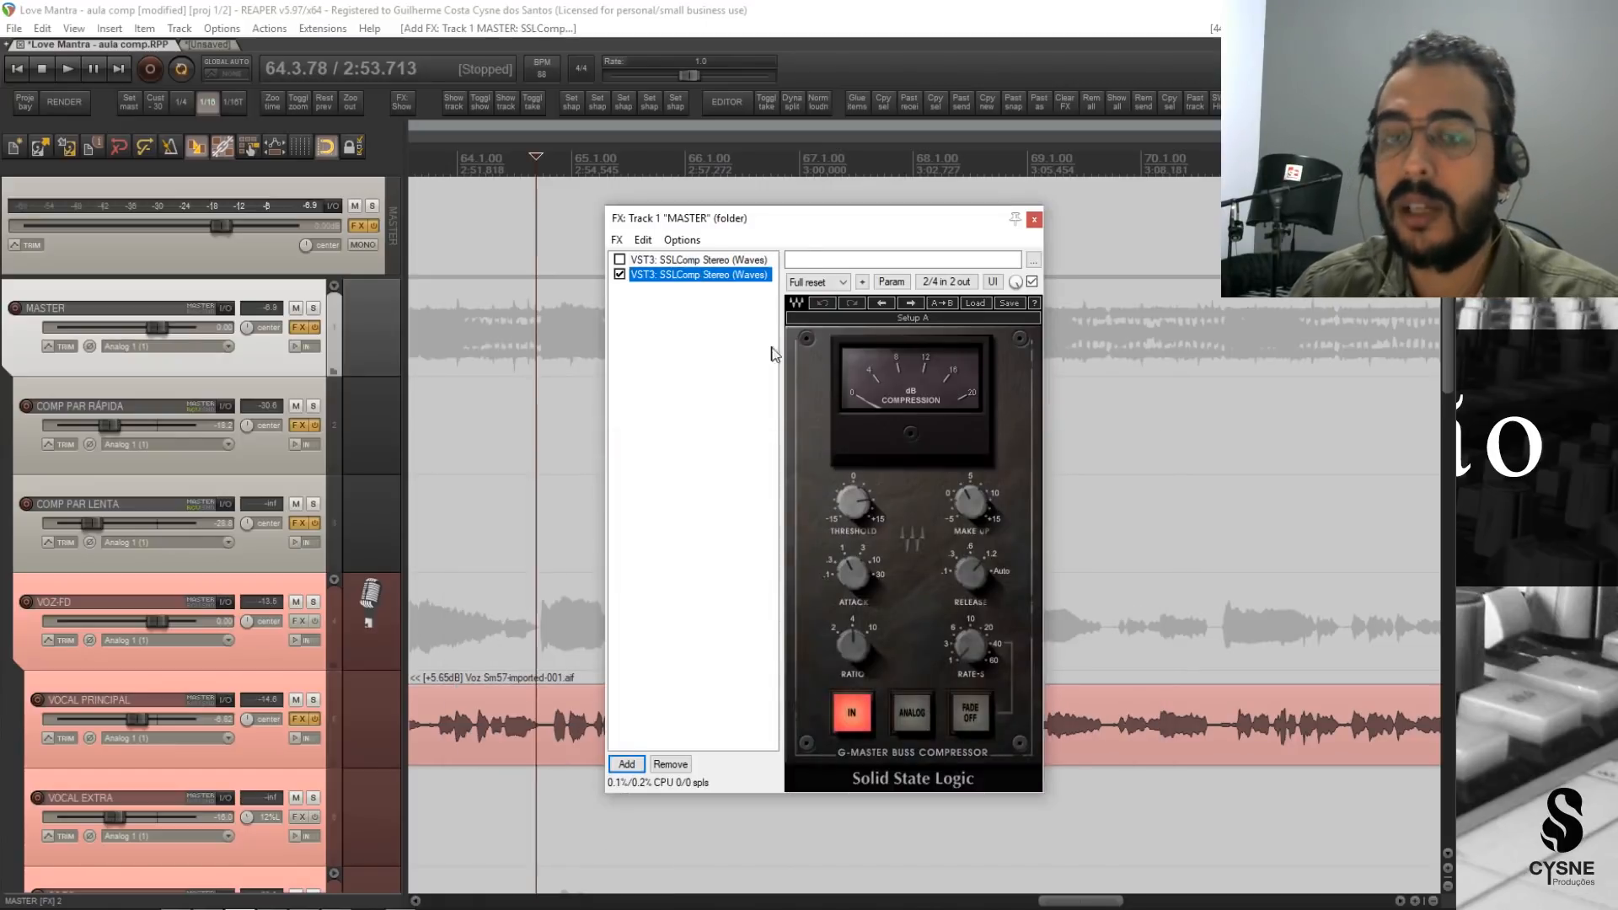
pyautogui.moveTo(861, 221)
pyautogui.mouseDown()
pyautogui.moveTo(893, 223)
pyautogui.moveTo(839, 226)
pyautogui.mouseUp()
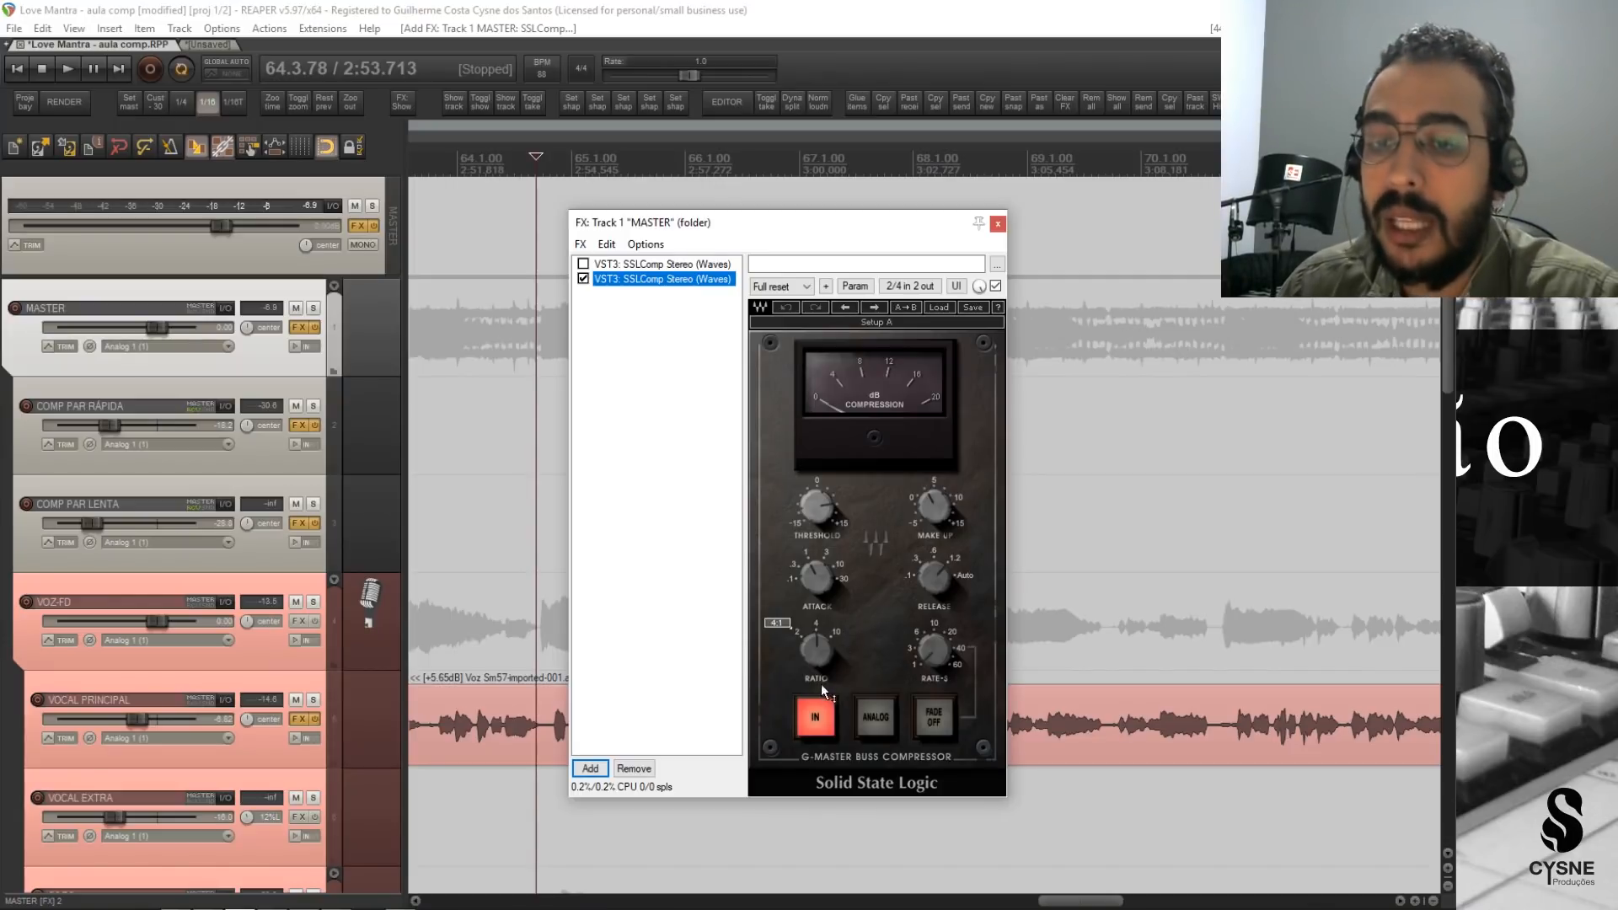
# Adjust the new SSLComp's attack and release, raise its threshold to maximum, and lower its make-up gain and ratio.
pyautogui.moveTo(822, 597); pyautogui.dragTo(825, 600)
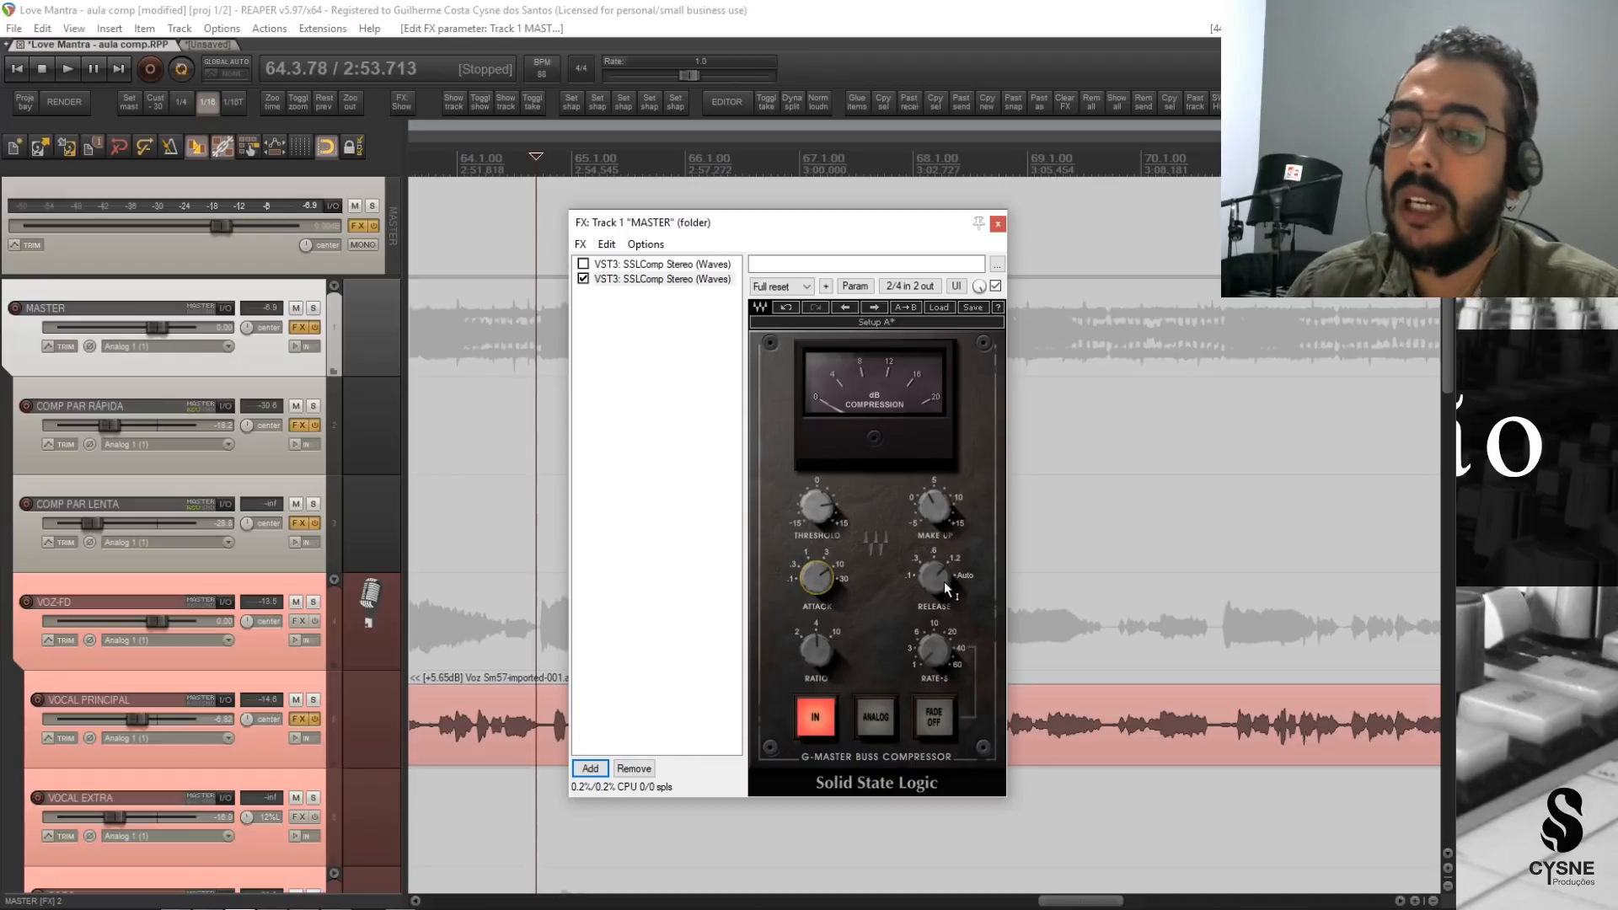
pyautogui.moveTo(945, 586); pyautogui.dragTo(945, 582)
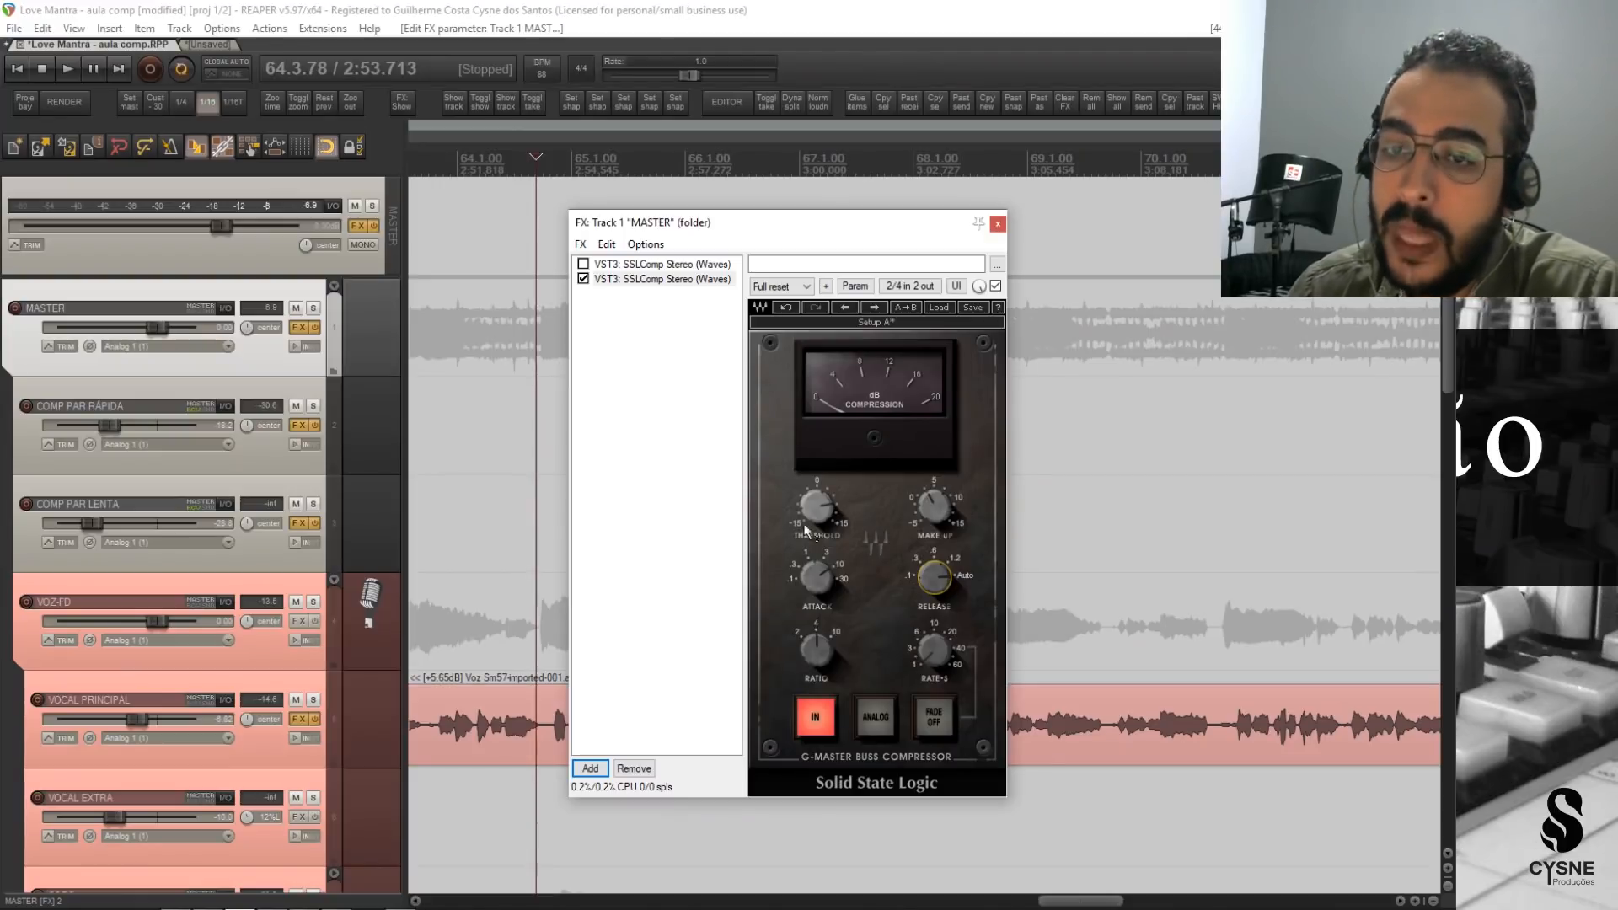
pyautogui.moveTo(818, 508); pyautogui.dragTo(819, 459)
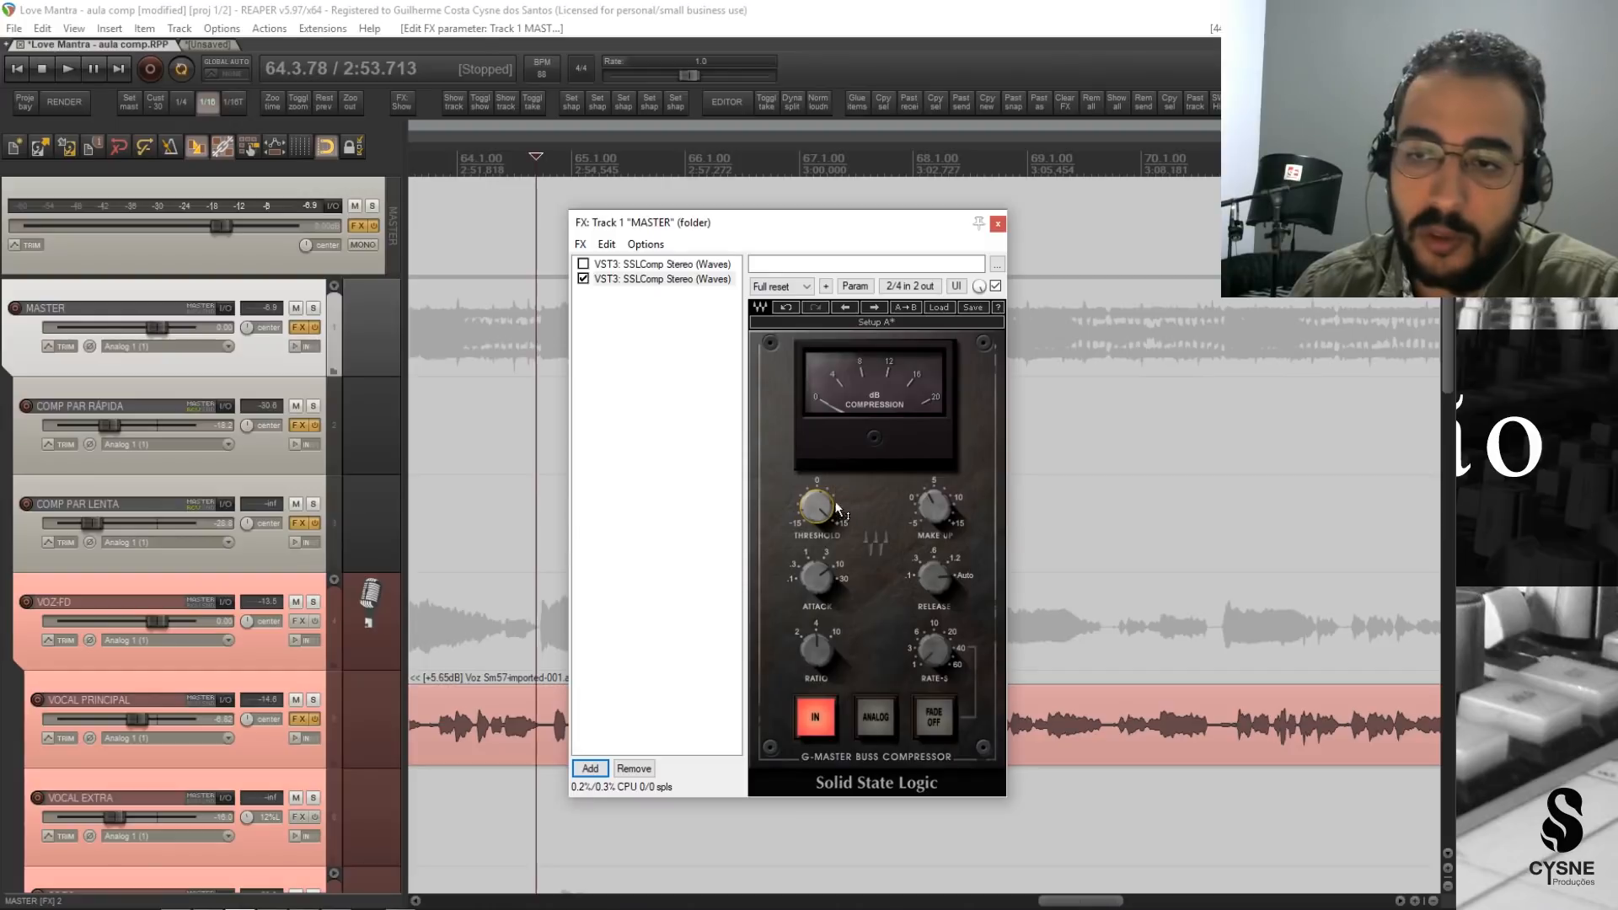
pyautogui.moveTo(938, 518); pyautogui.dragTo(938, 516)
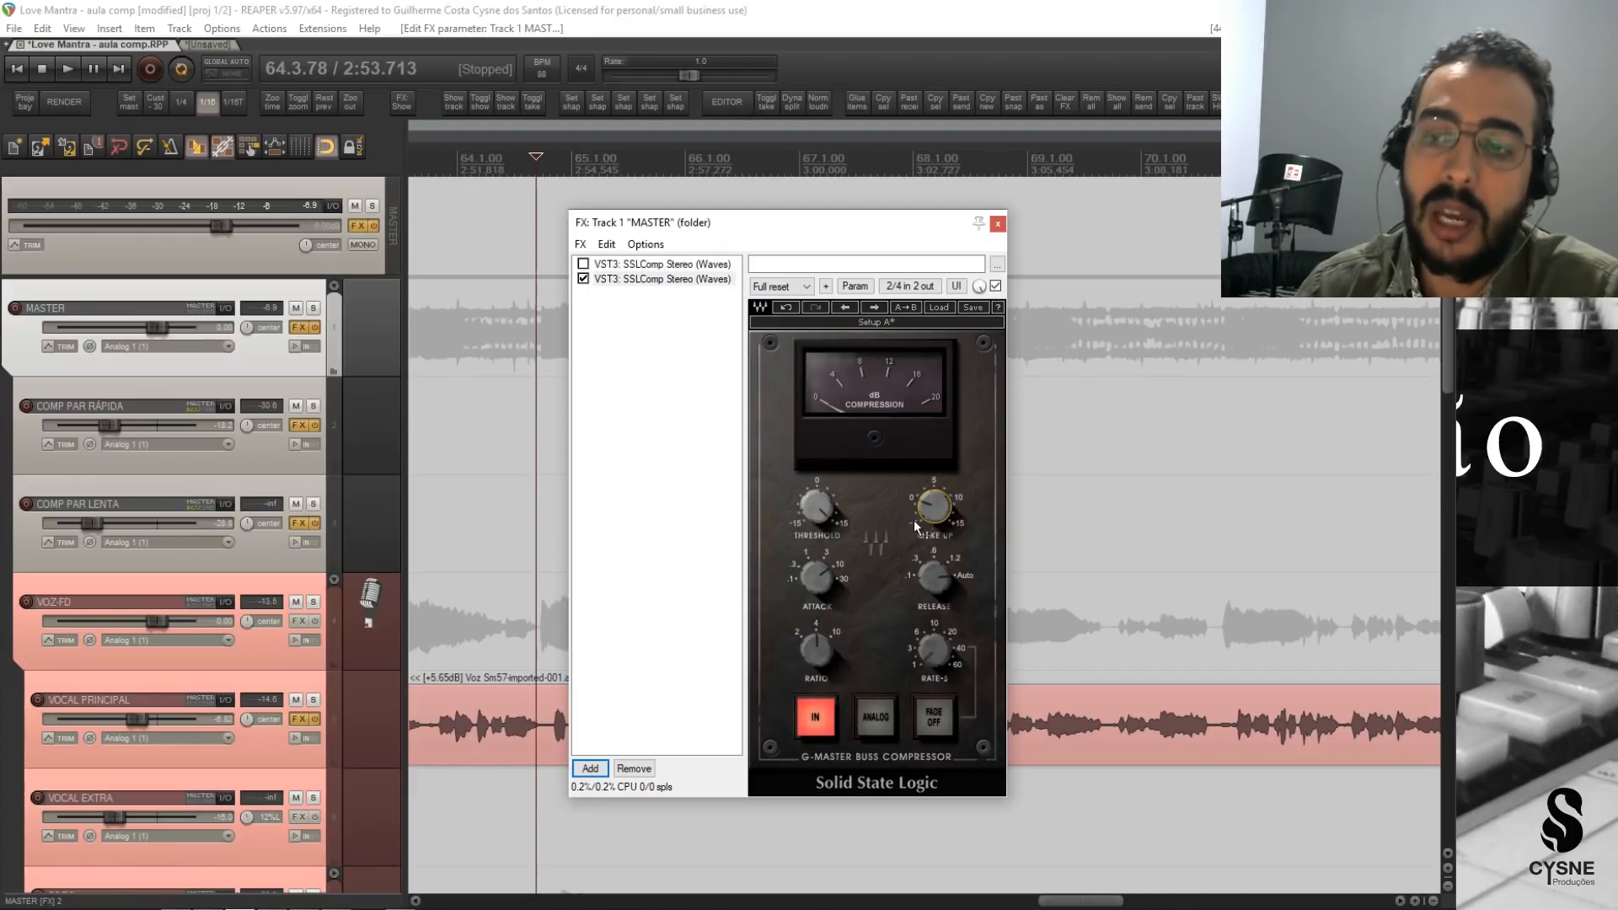
pyautogui.moveTo(933, 515)
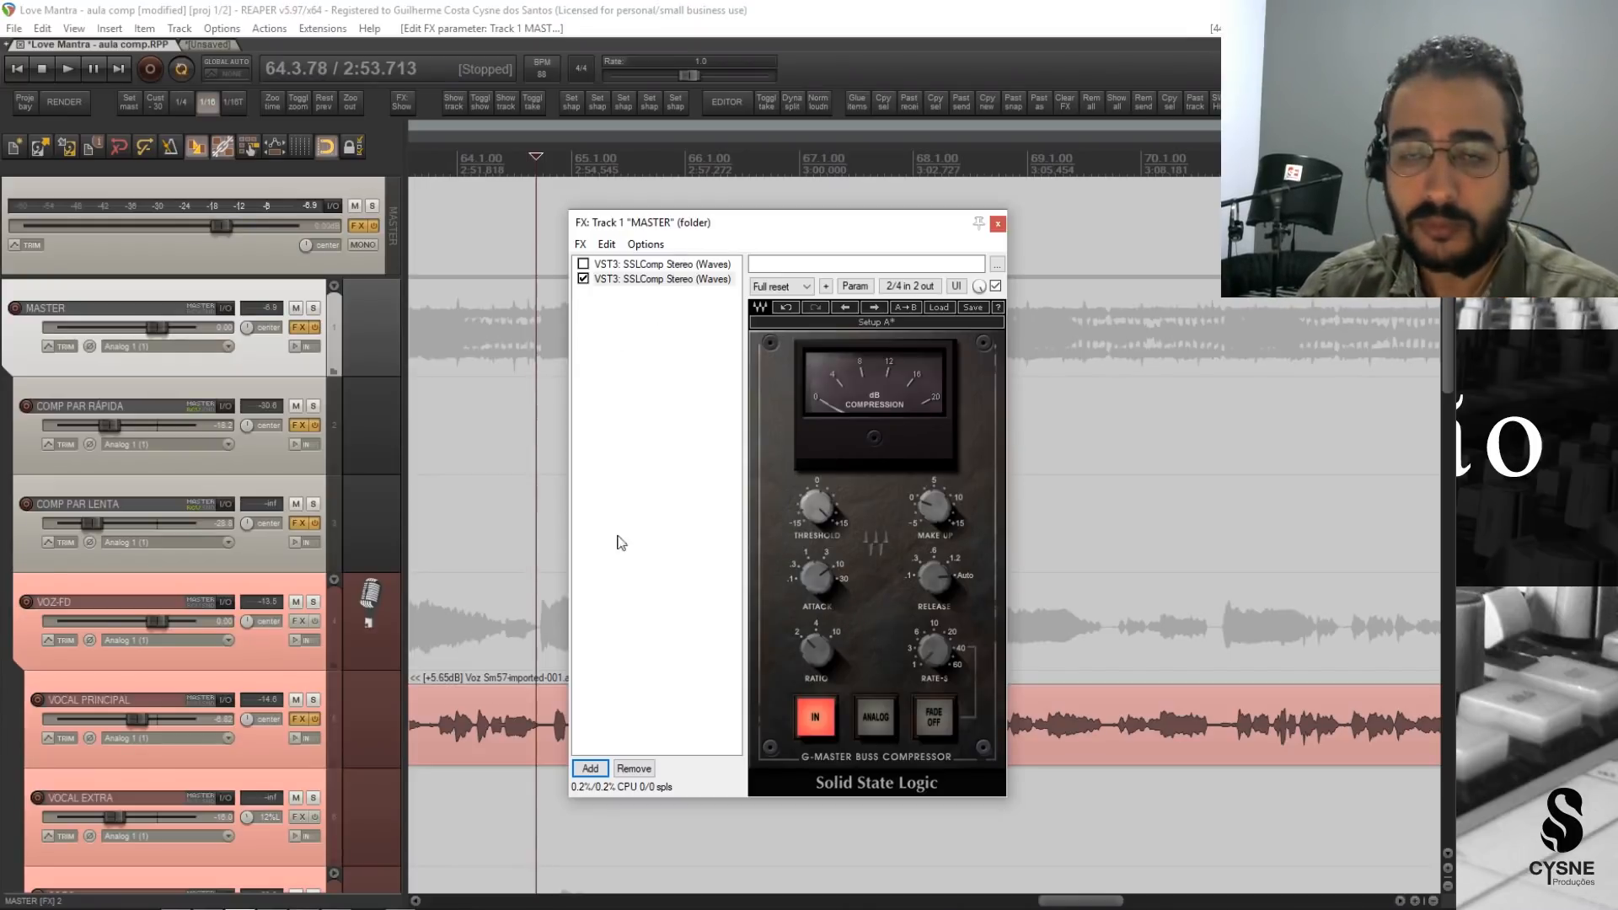
# Play the full mix from marker 2 and lower the new SSLComp's threshold until it compresses very lightly.
pyautogui.click(390, 150)
pyautogui.press('2')
pyautogui.press('space')
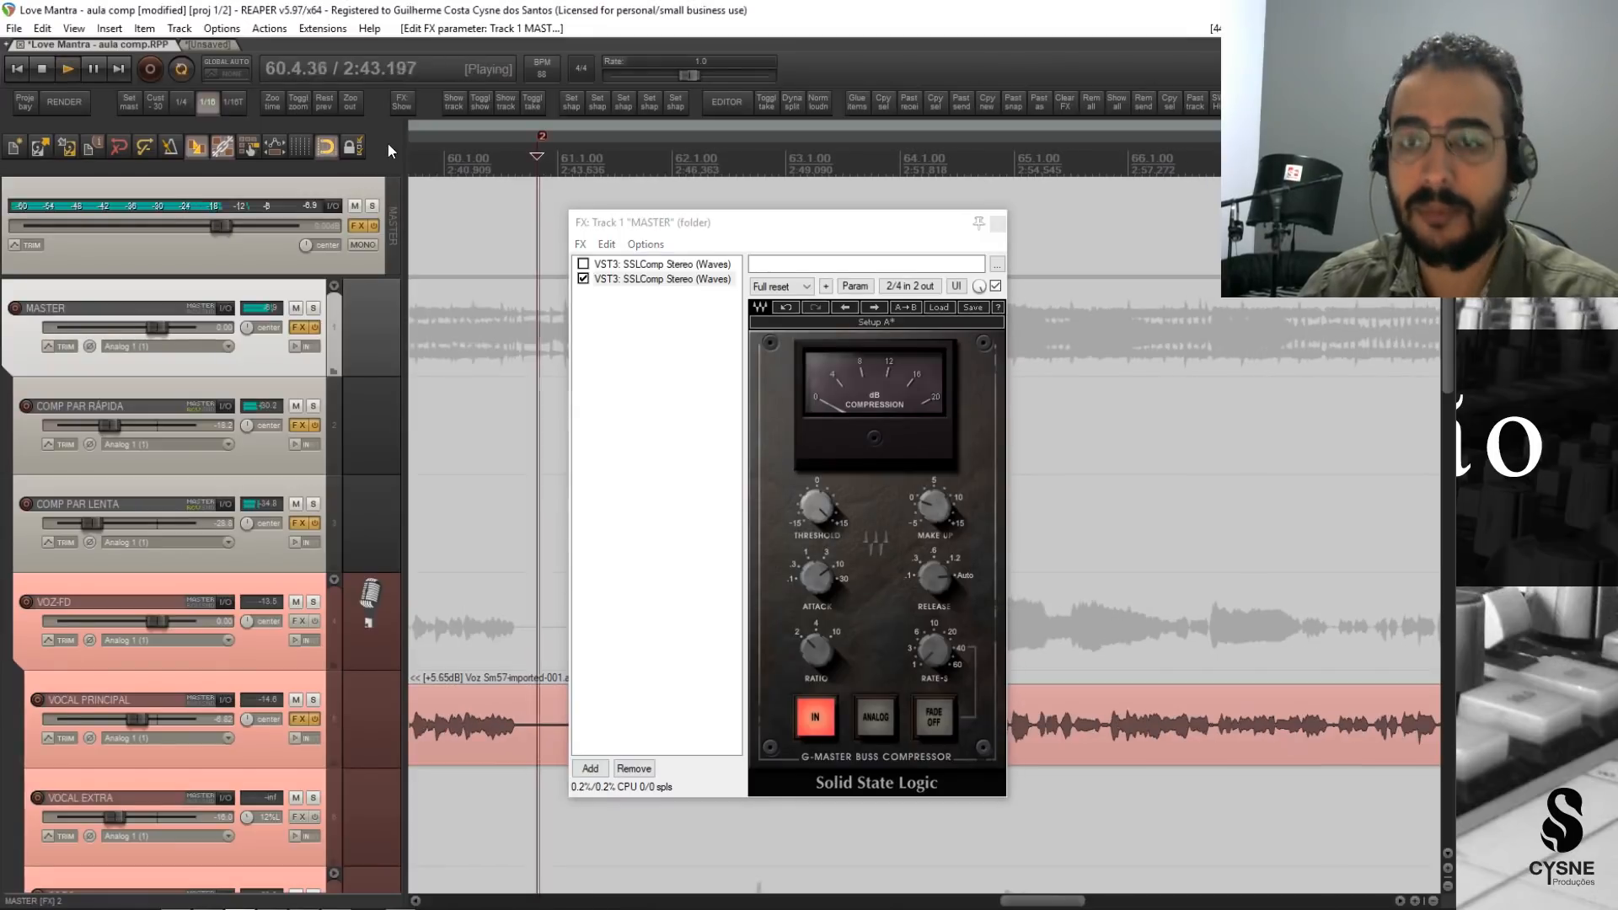
pyautogui.press('space')
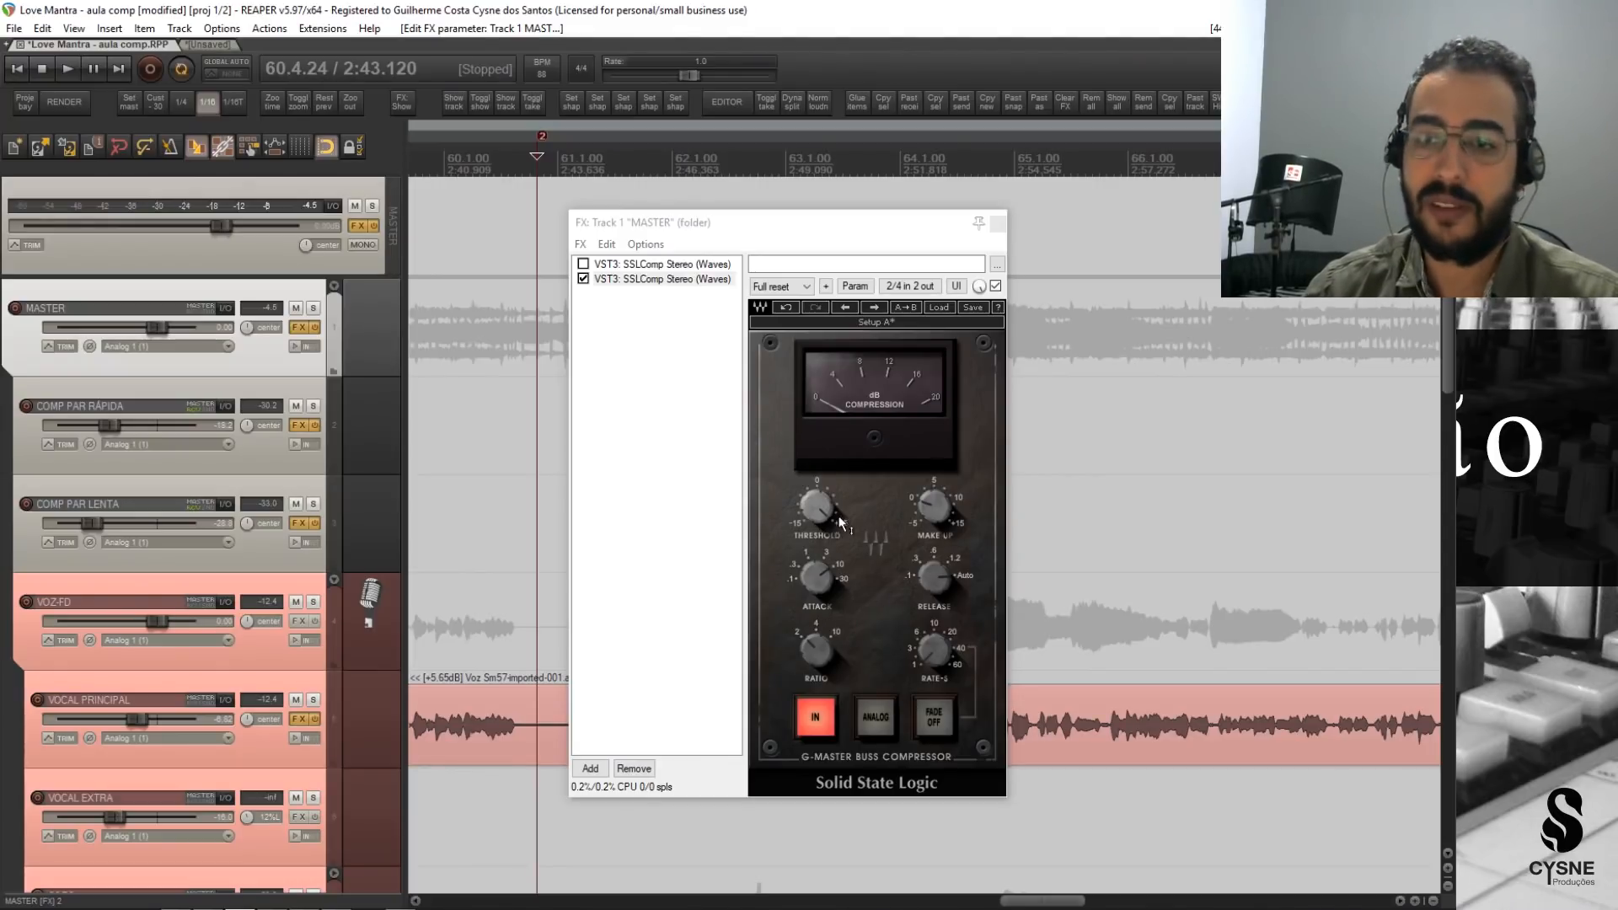
pyautogui.press('space')
pyautogui.click(814, 506)
pyautogui.moveTo(816, 507); pyautogui.dragTo(816, 530)
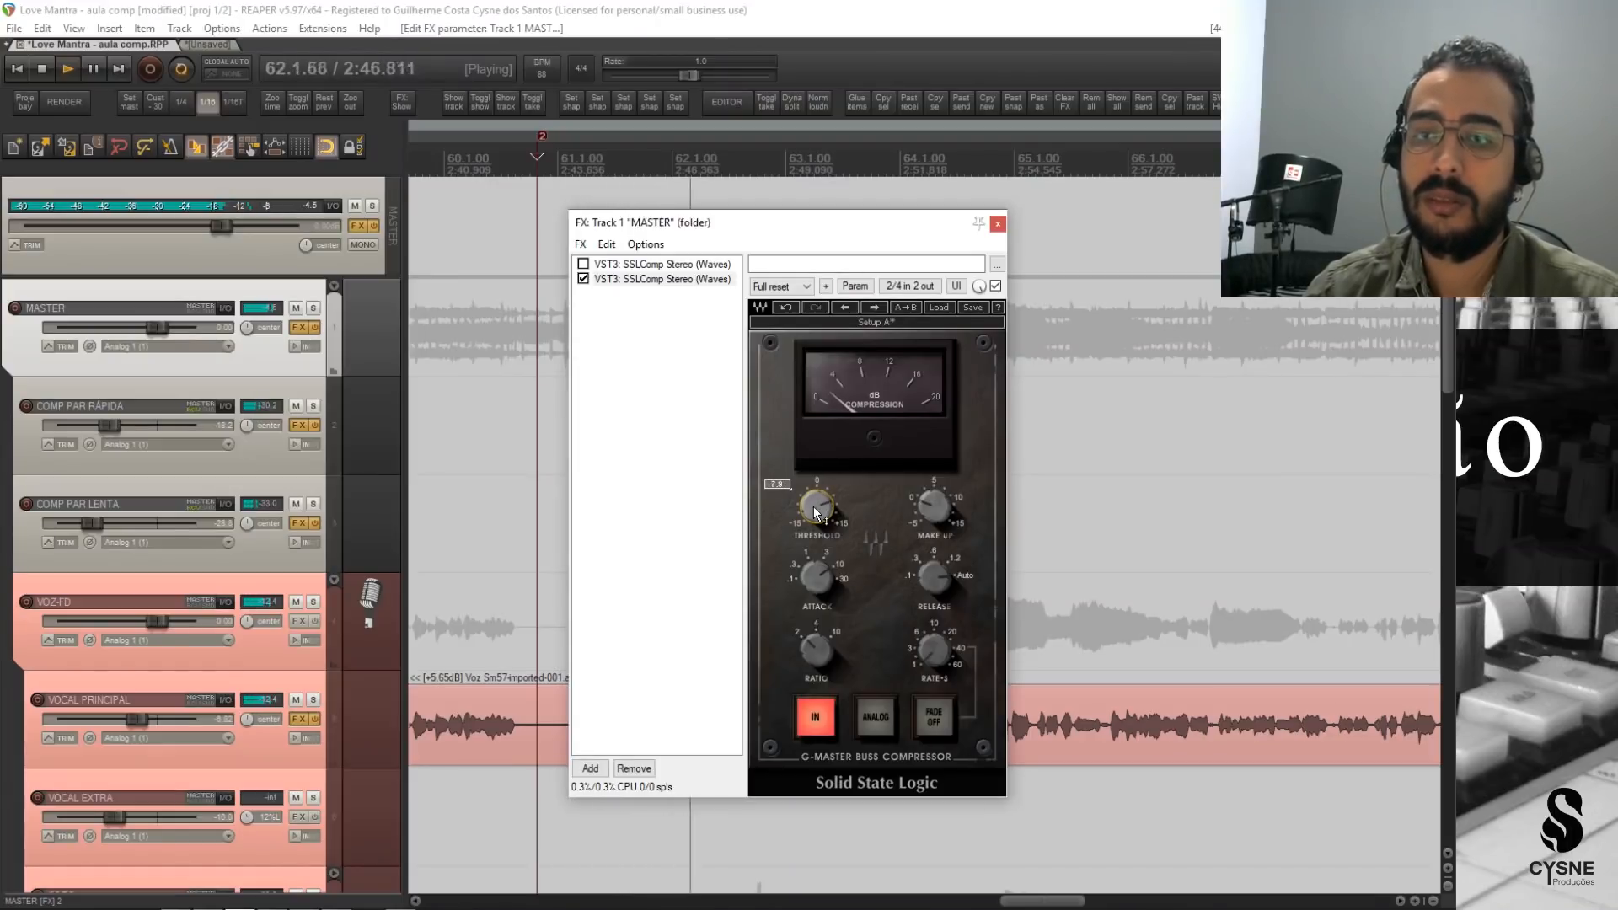
pyautogui.press('space')
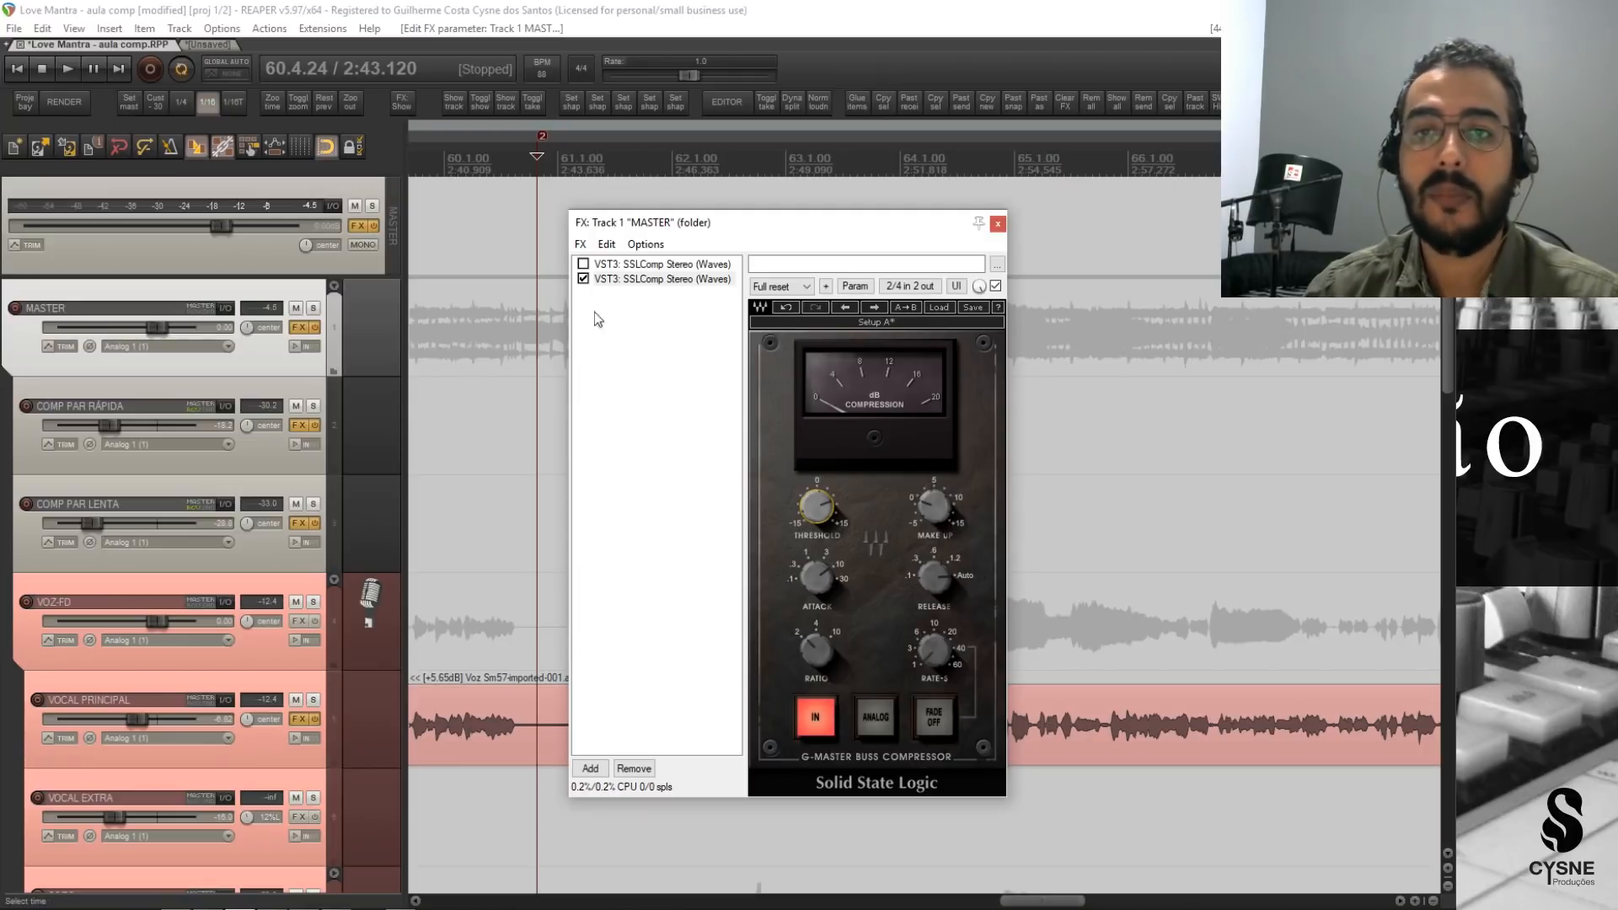
# Compare the new SSLComp with its bypass in playback and slightly raise its make-up gain to match the level.
pyautogui.press('space')
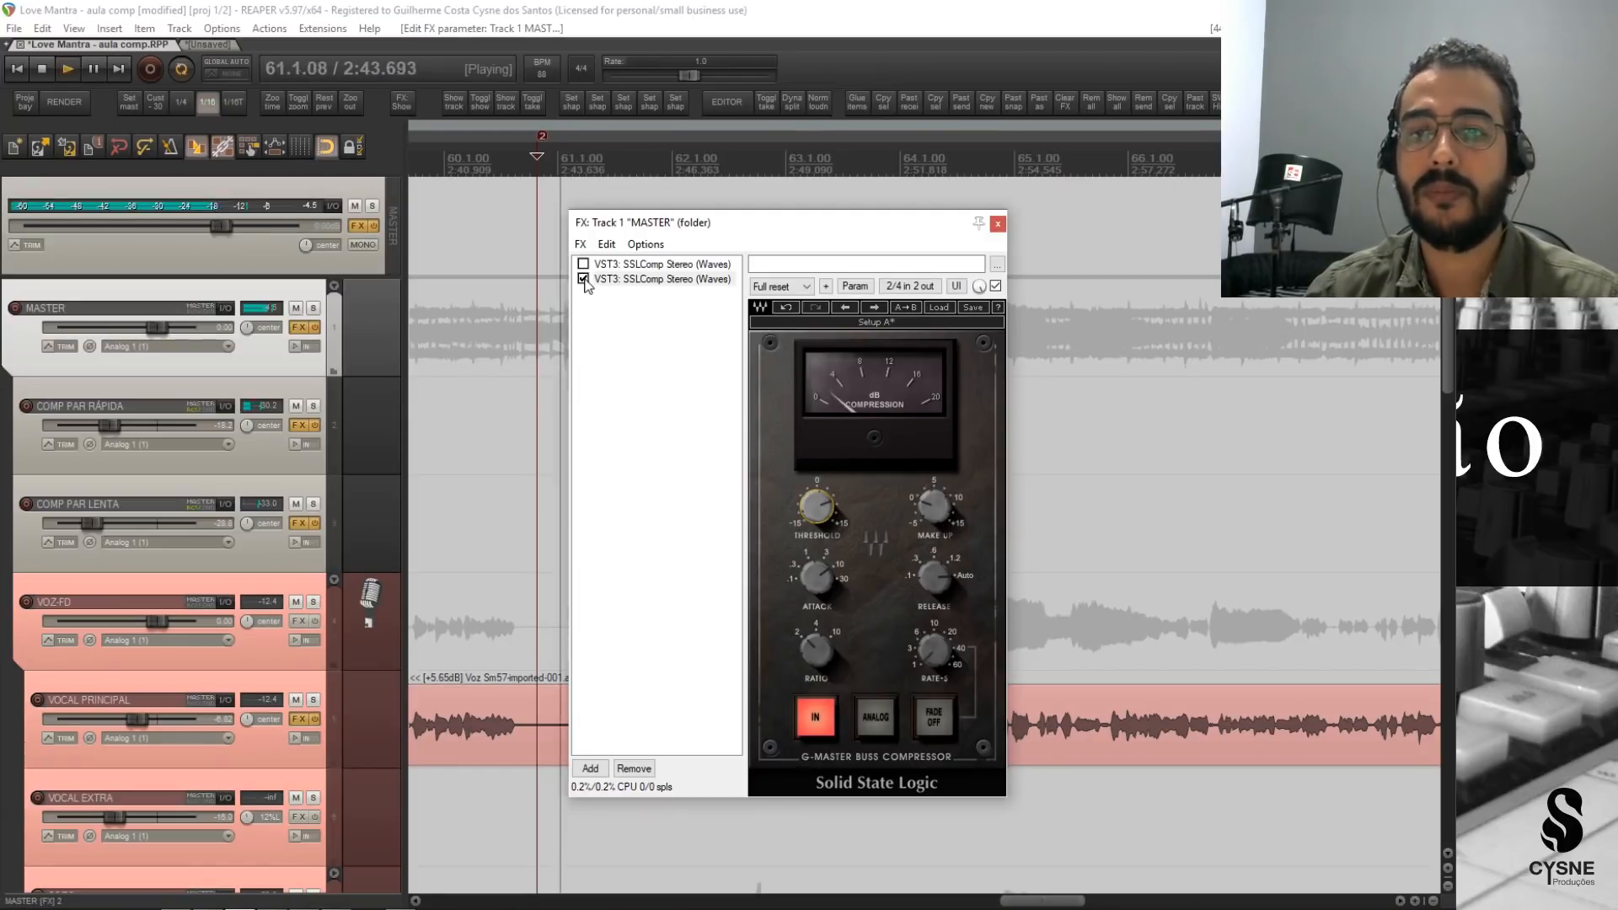
pyautogui.click(583, 279)
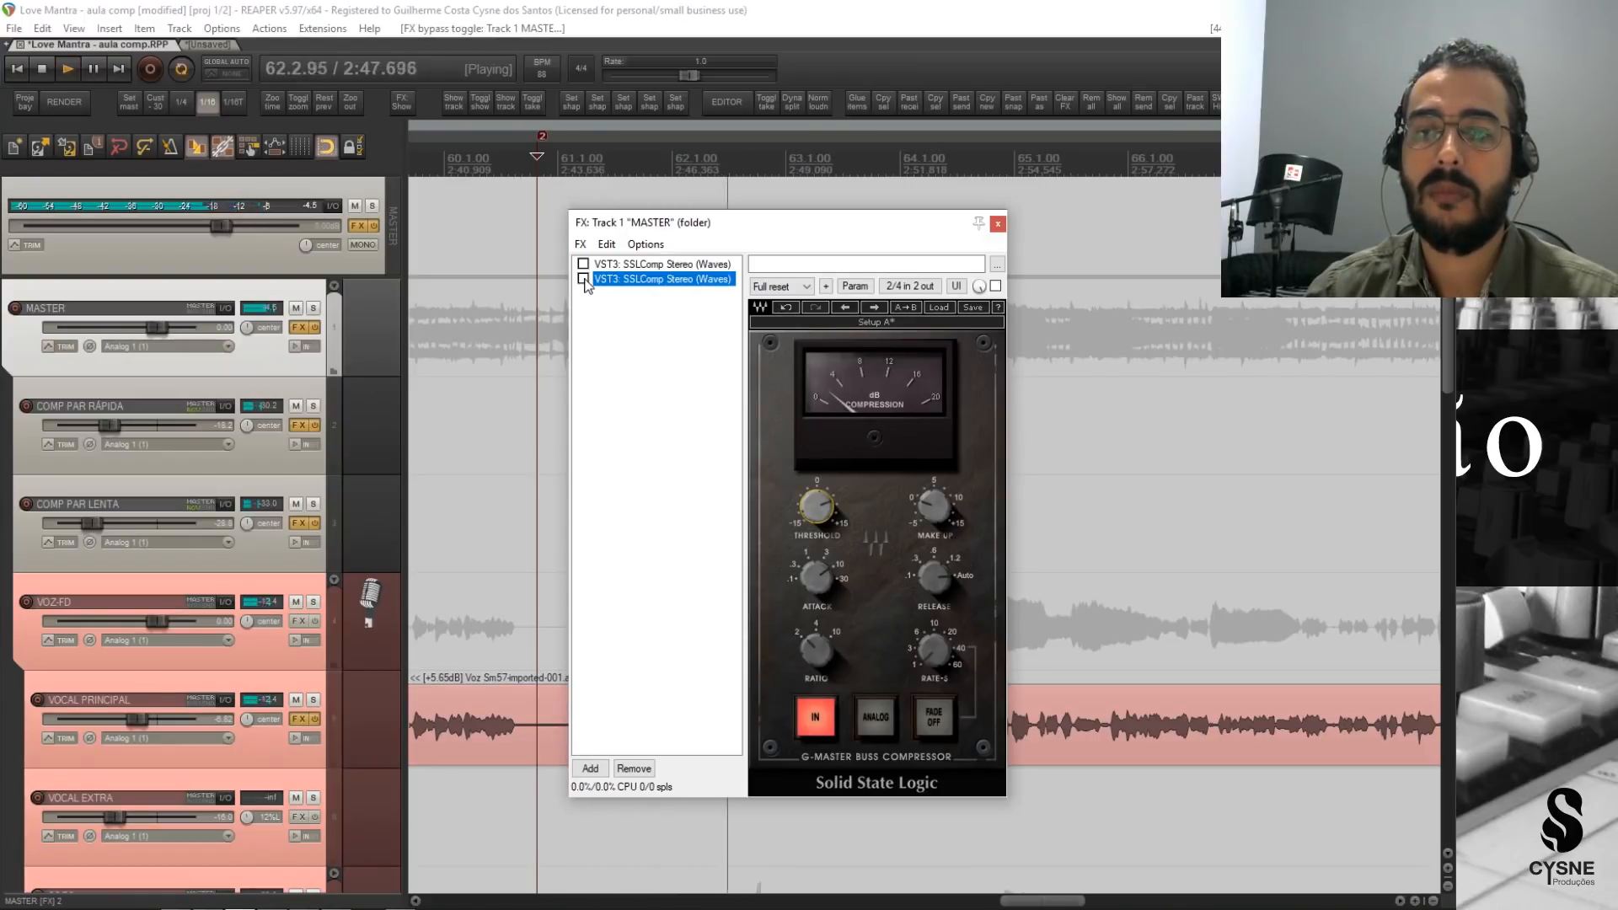
pyautogui.click(583, 279)
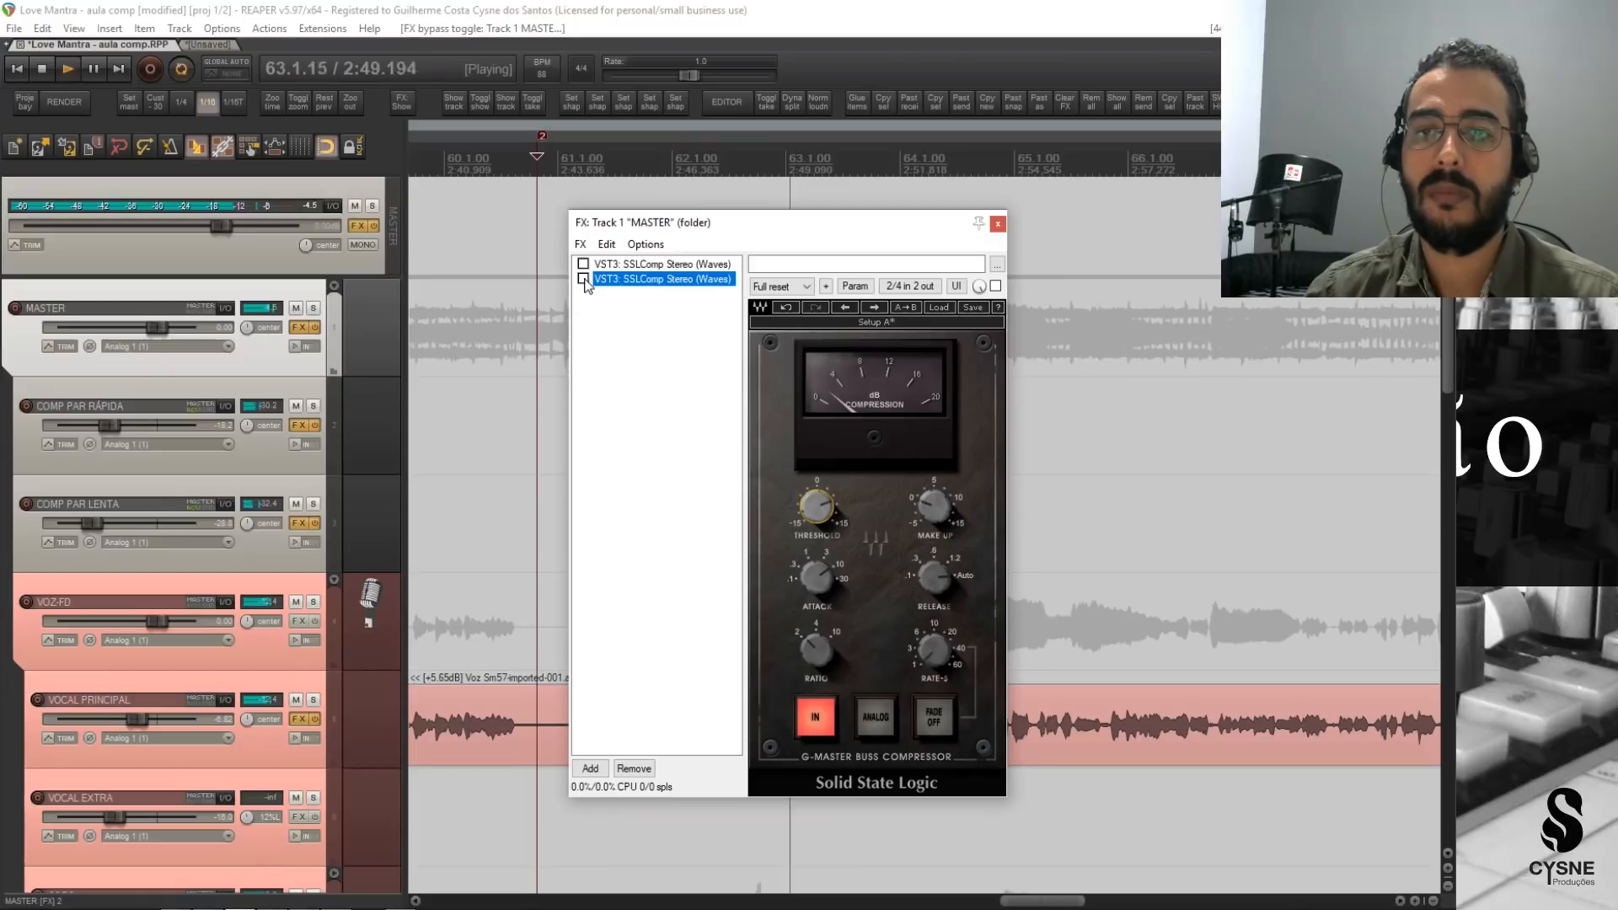
pyautogui.click(931, 506)
pyautogui.moveTo(934, 507); pyautogui.dragTo(934, 499)
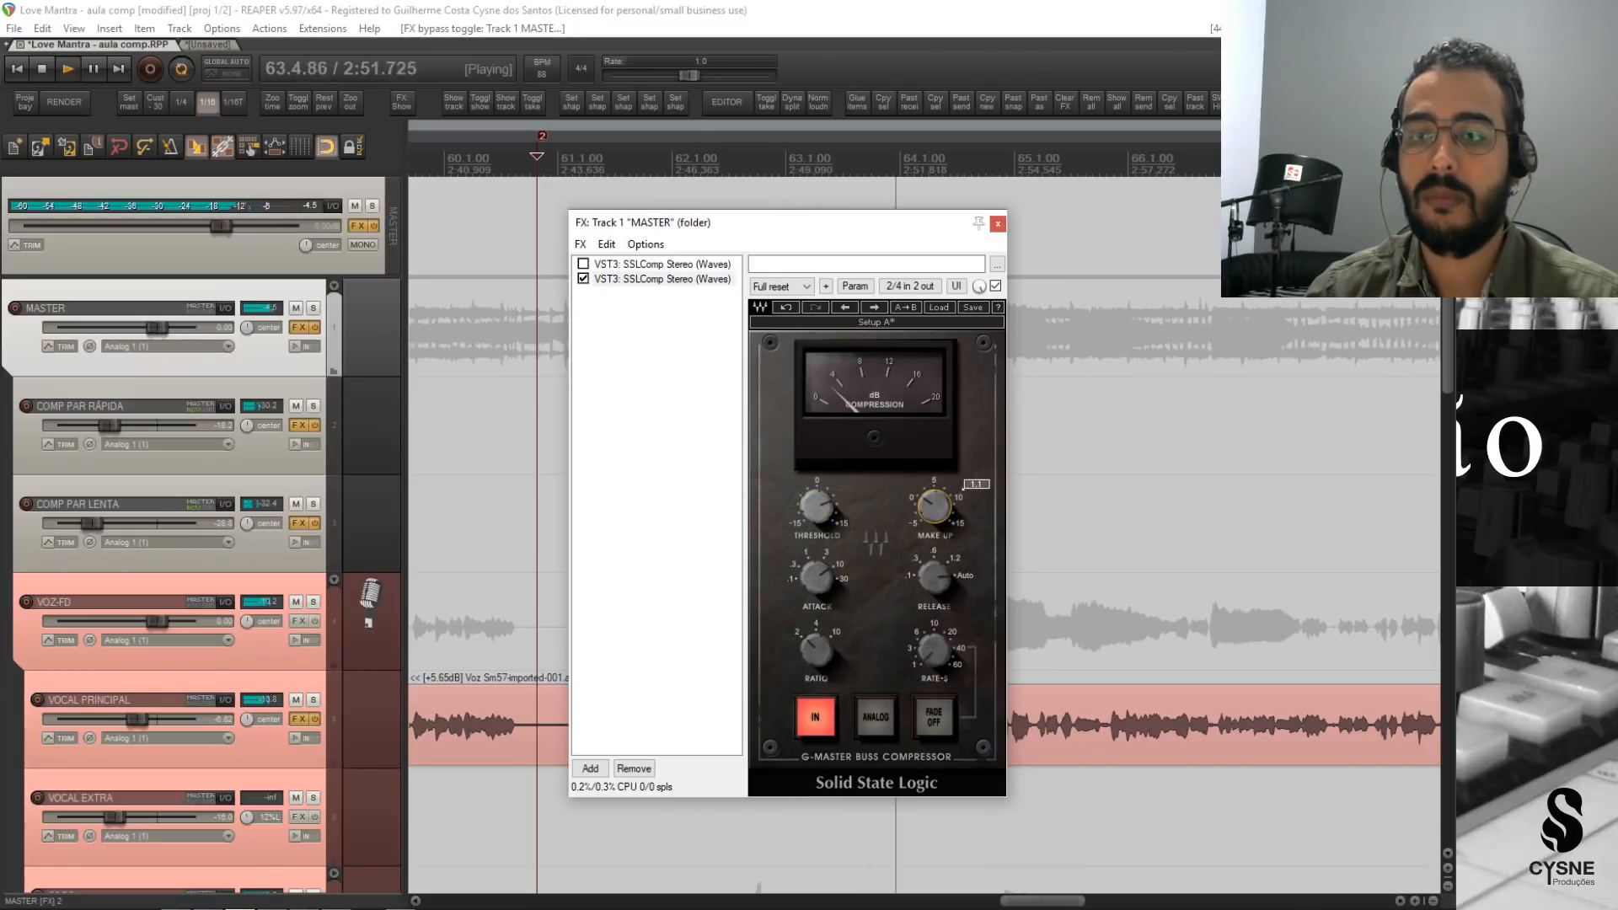
# Compare the full mix in playback with the level-matched SSLComp on MASTER bypassed and active, then stop.
pyautogui.click(583, 279)
pyautogui.click(583, 279)
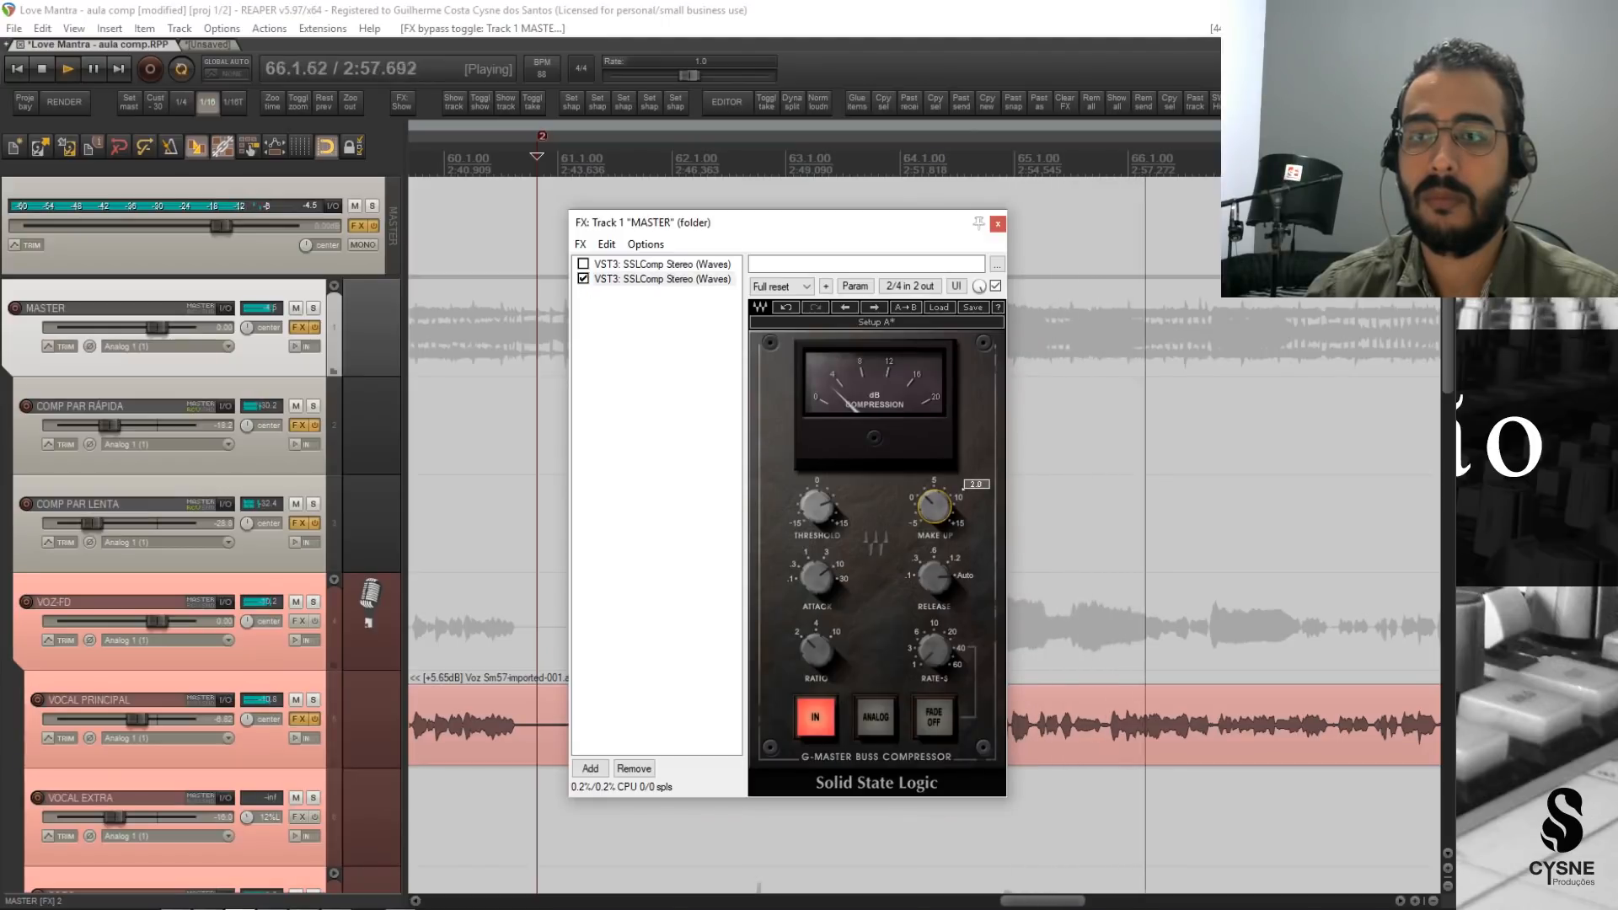
pyautogui.click(583, 279)
pyautogui.click(583, 279)
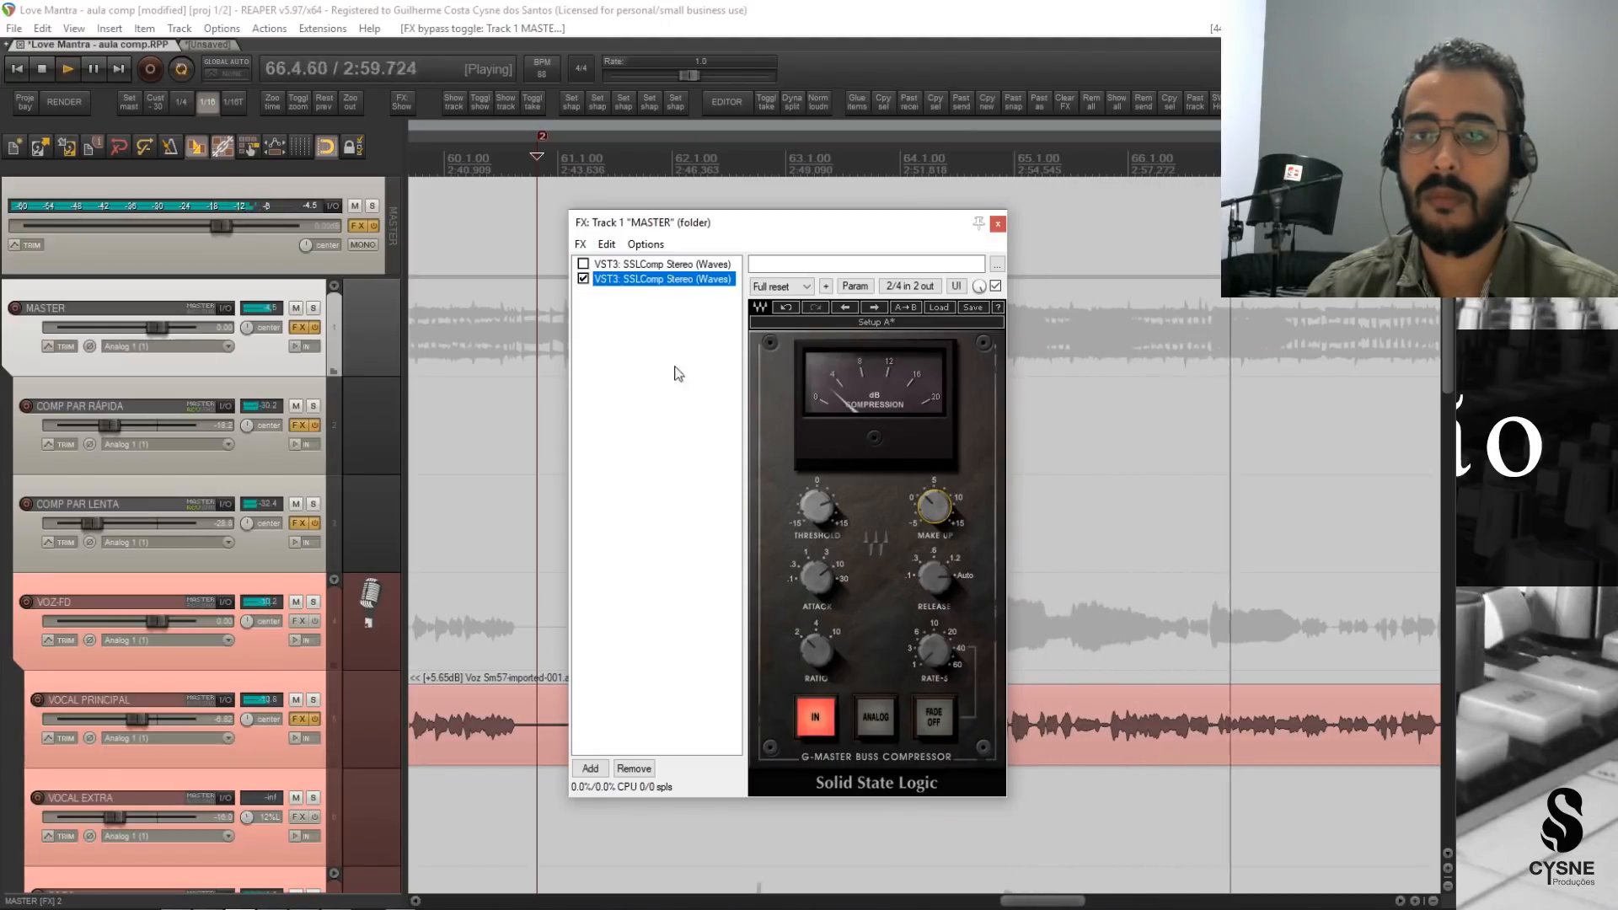
pyautogui.click(873, 489)
pyautogui.press('space')
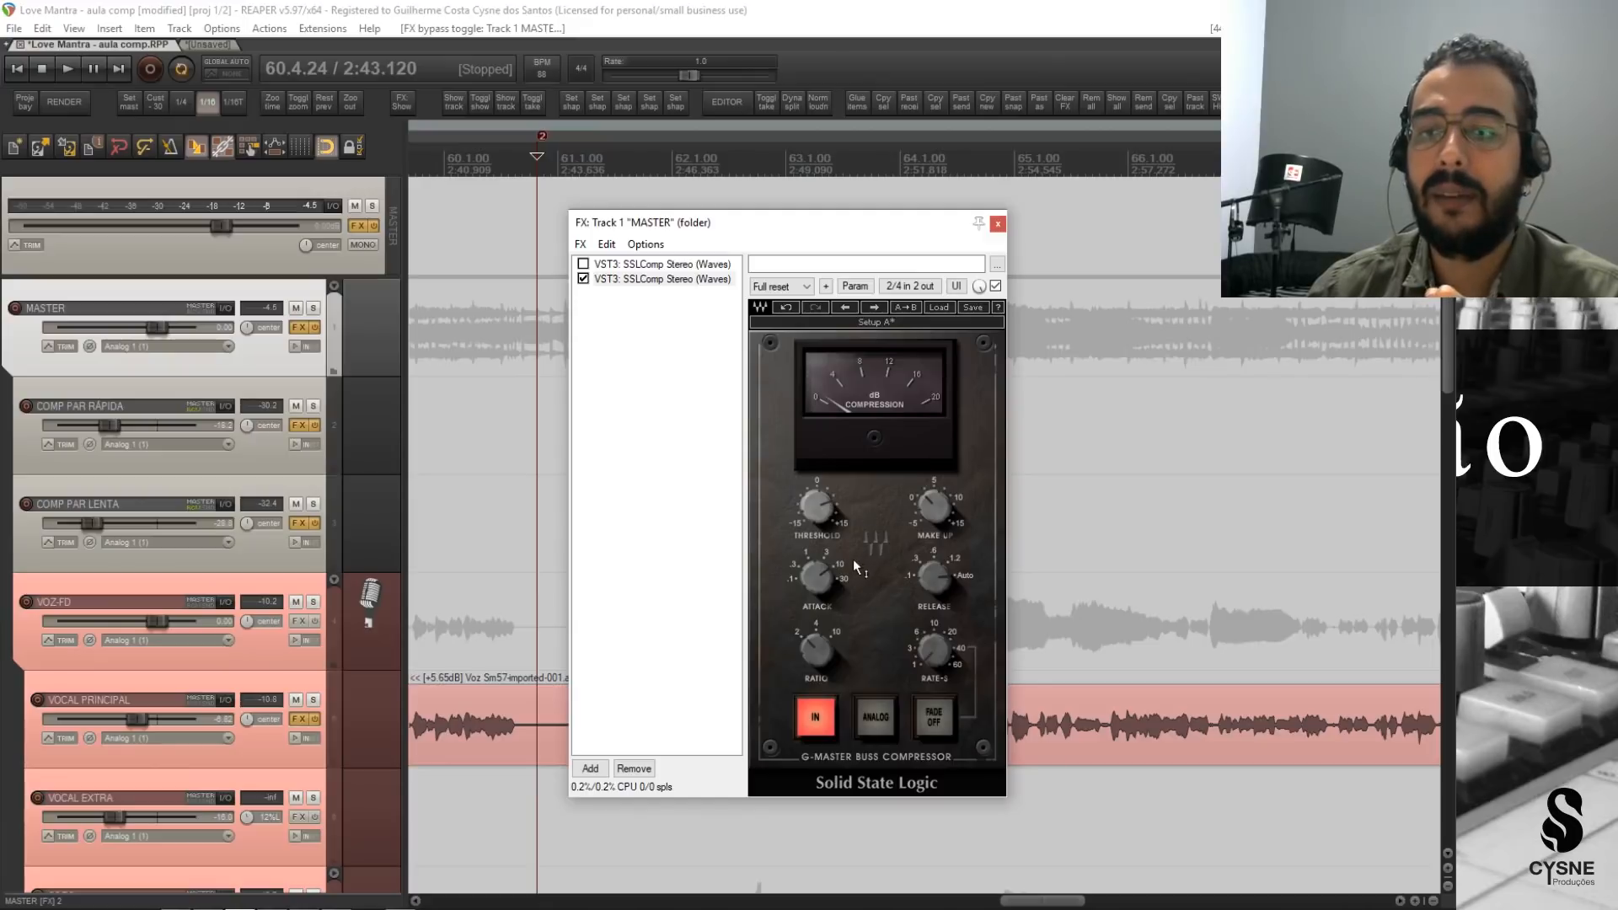
pyautogui.moveTo(839, 569)
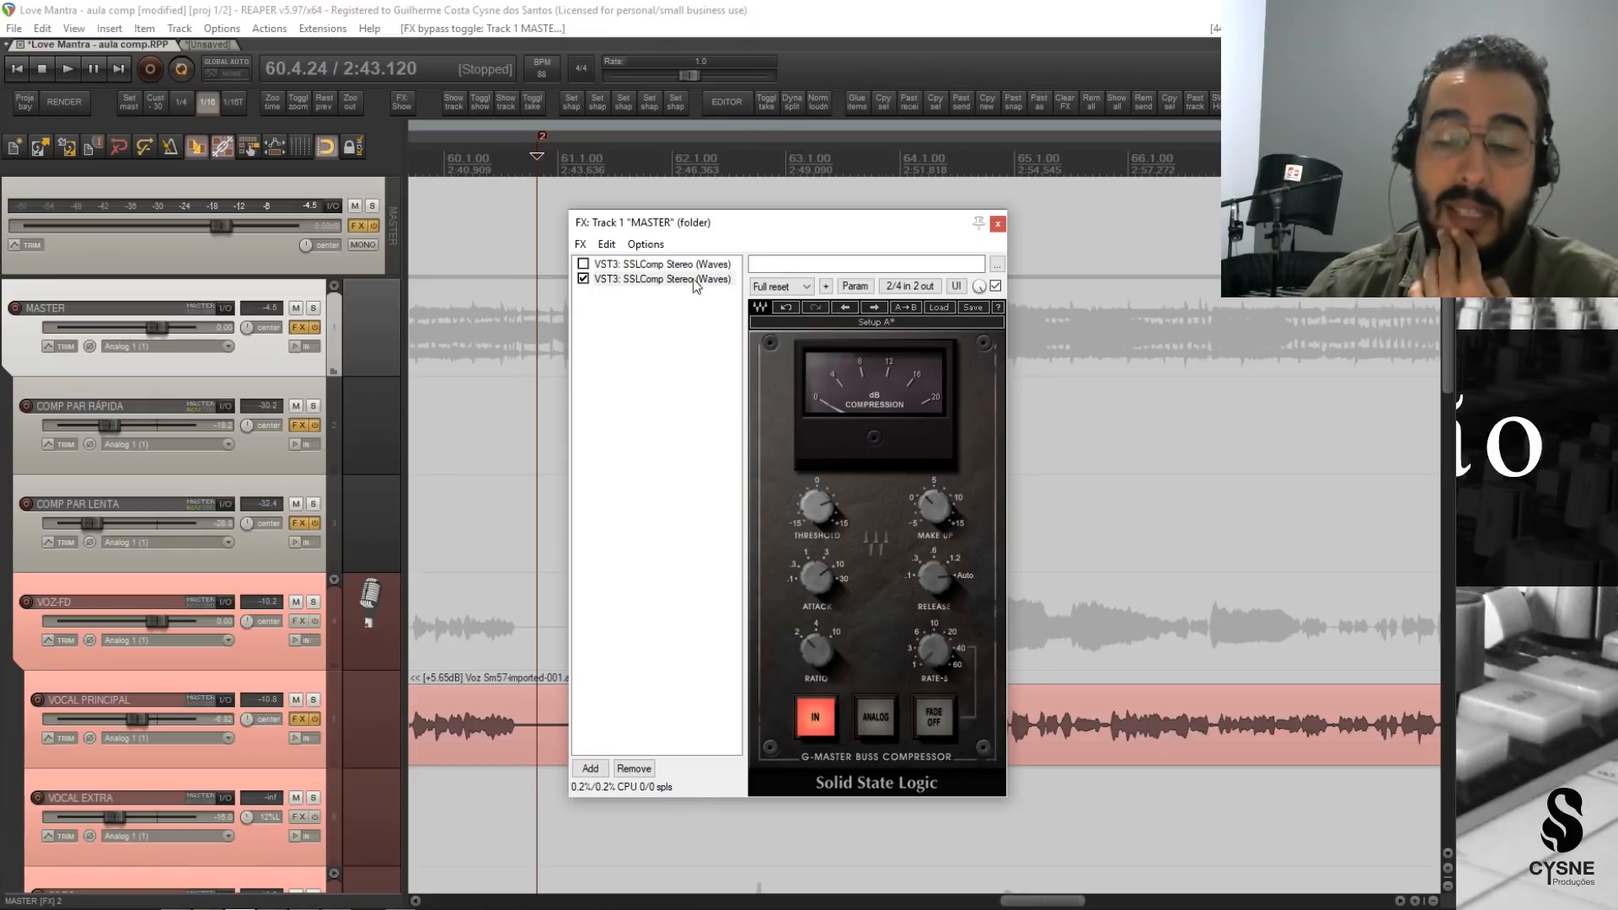
# Shorten the attack of the second SSLComp on MASTER and close its FX window.
pyautogui.moveTo(769, 221); pyautogui.dragTo(801, 206)
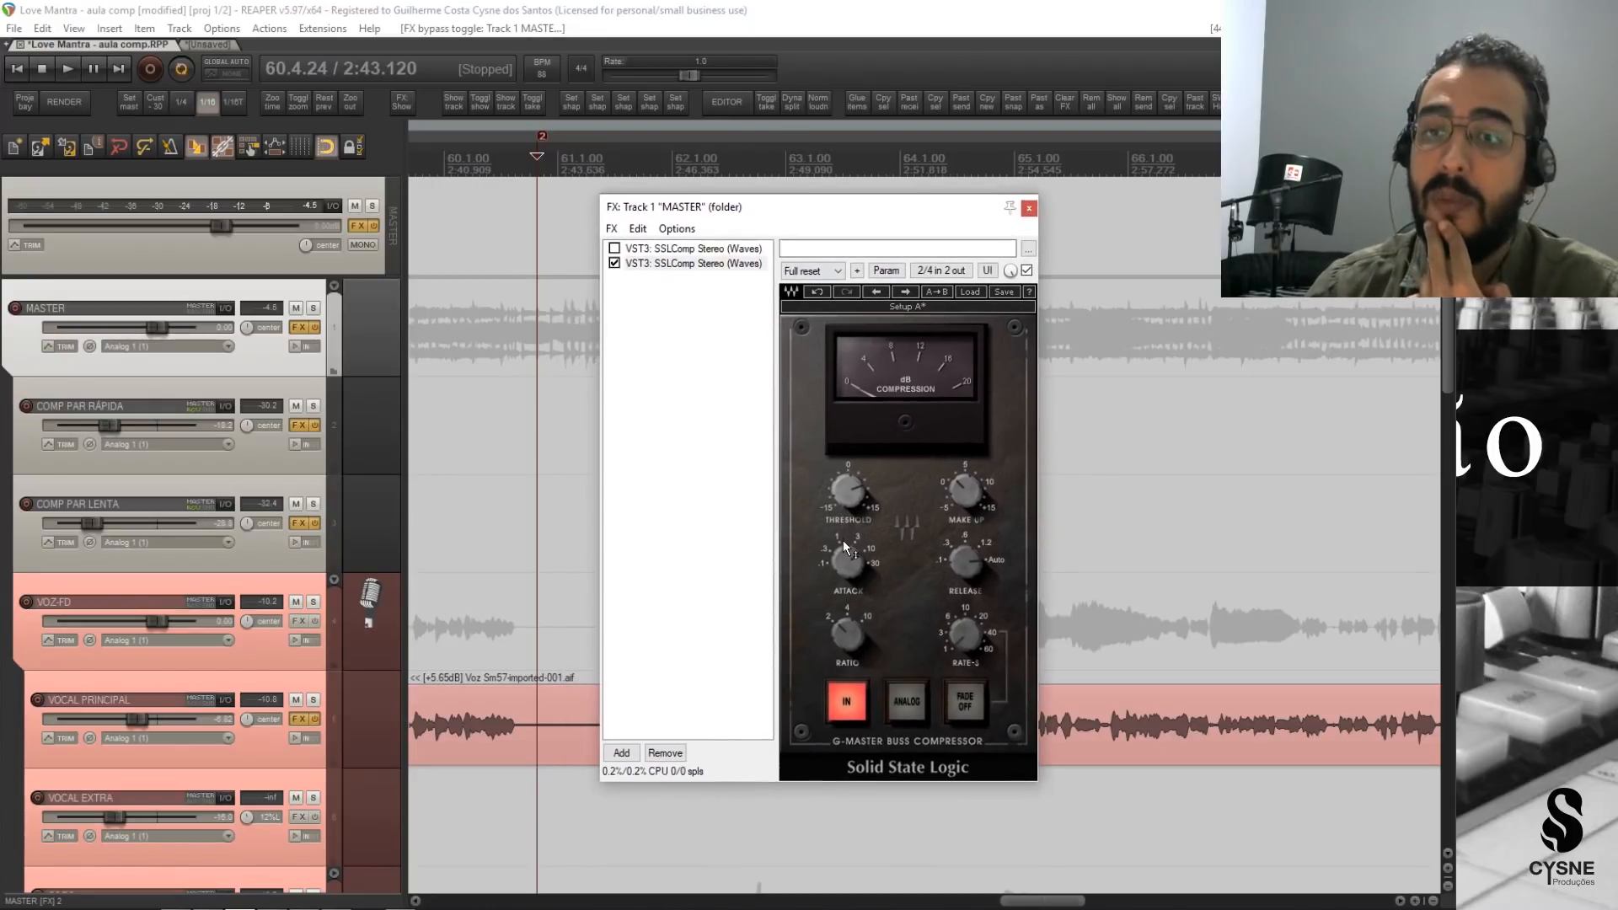
pyautogui.moveTo(858, 573)
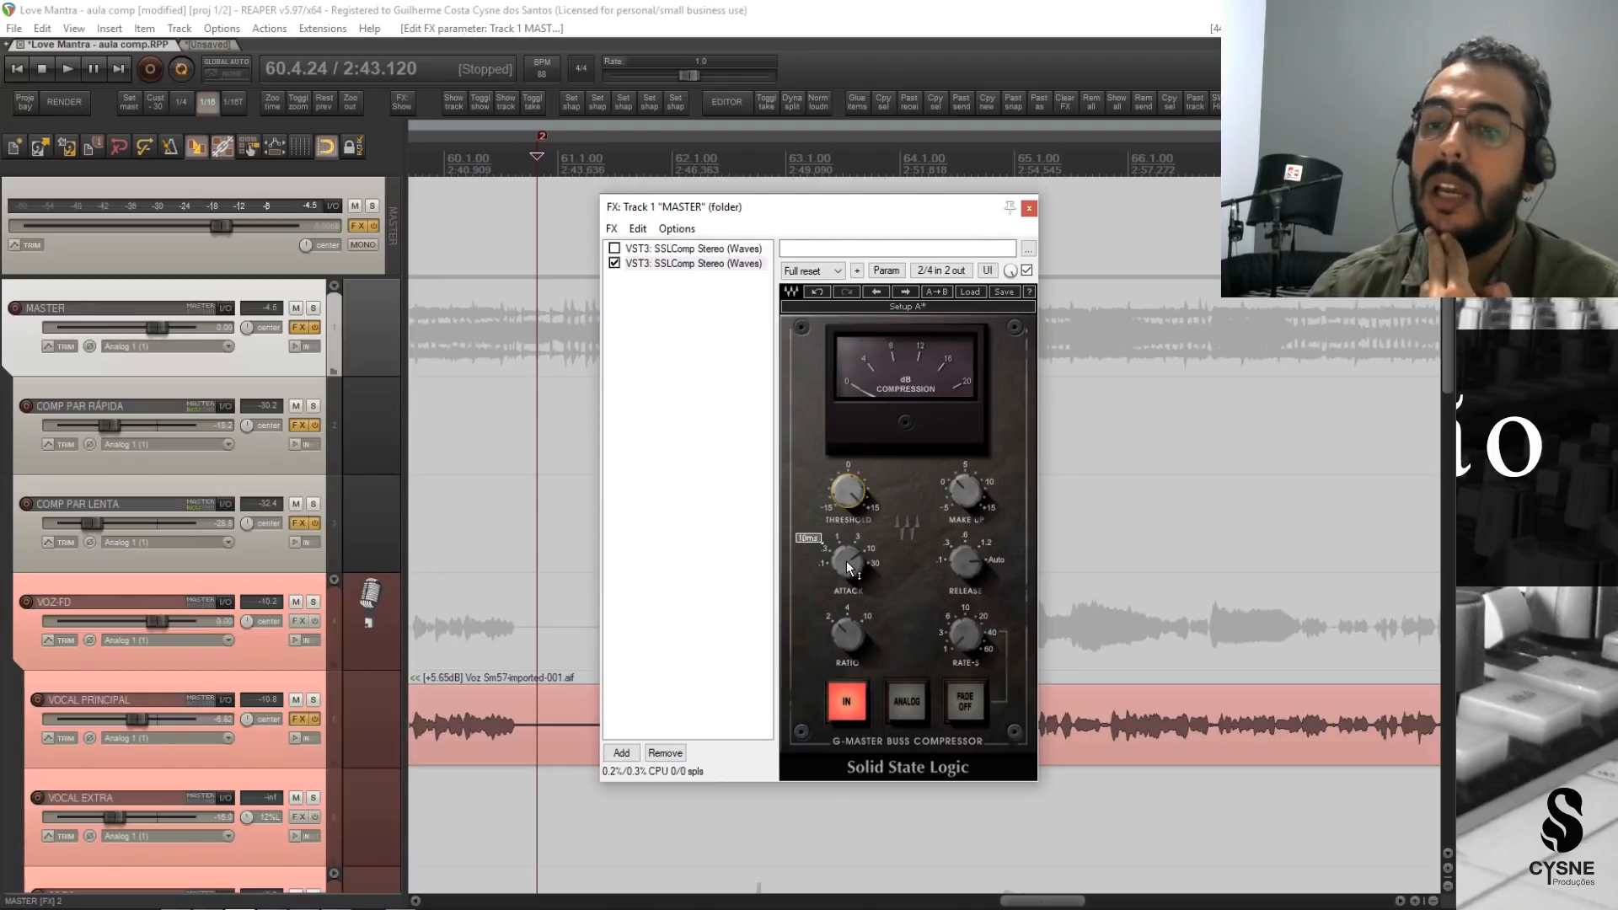
pyautogui.moveTo(846, 559); pyautogui.dragTo(846, 602)
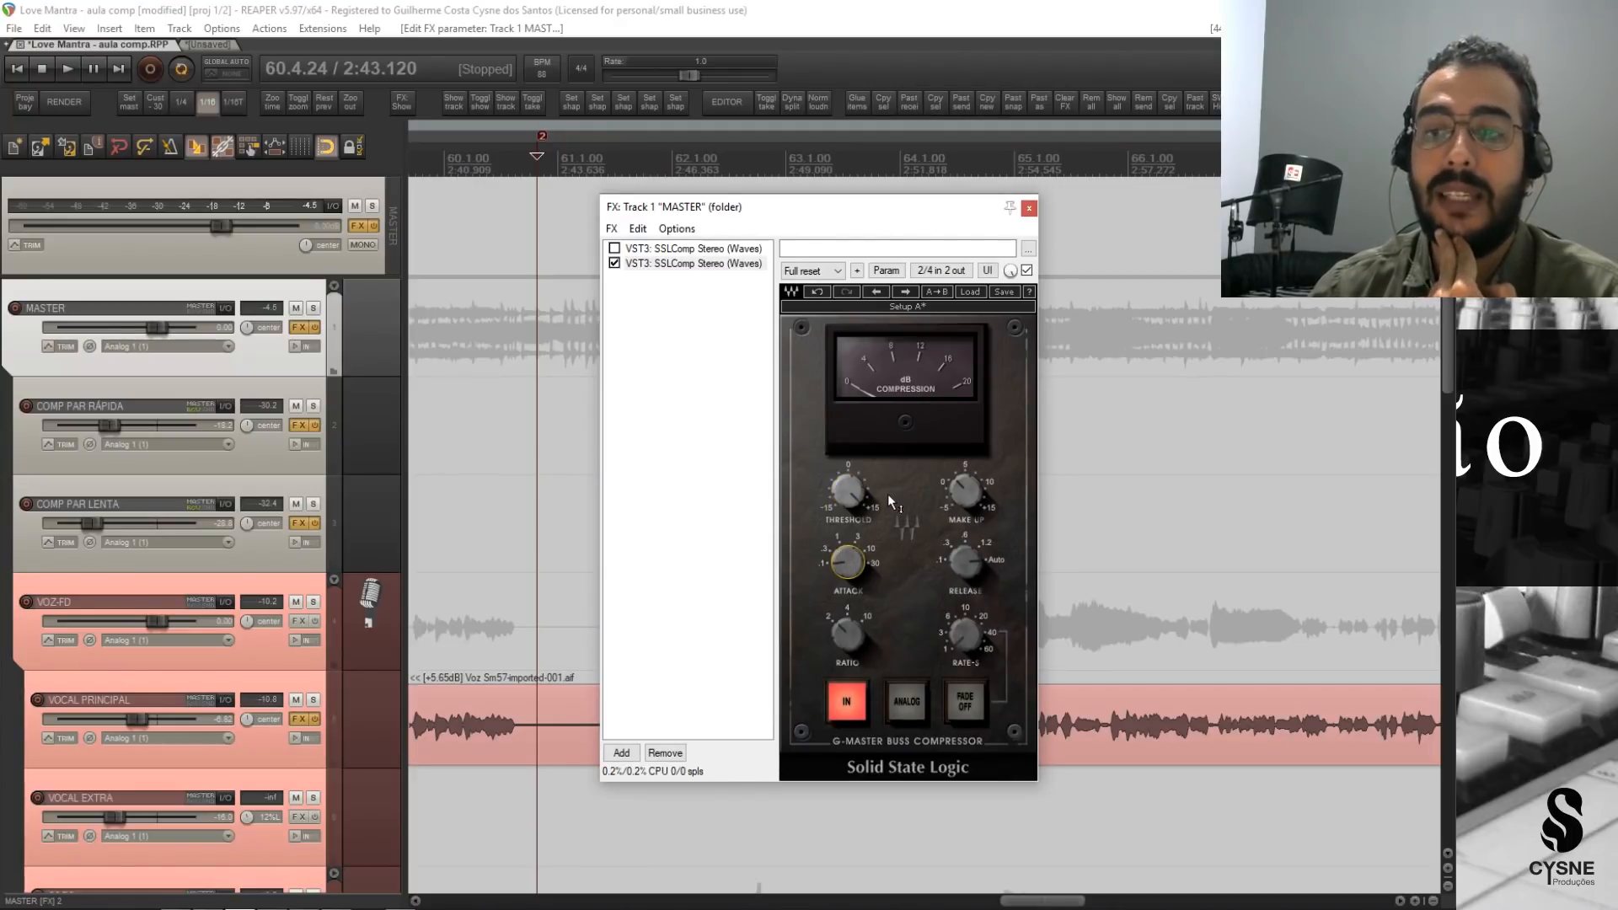
pyautogui.moveTo(888, 494)
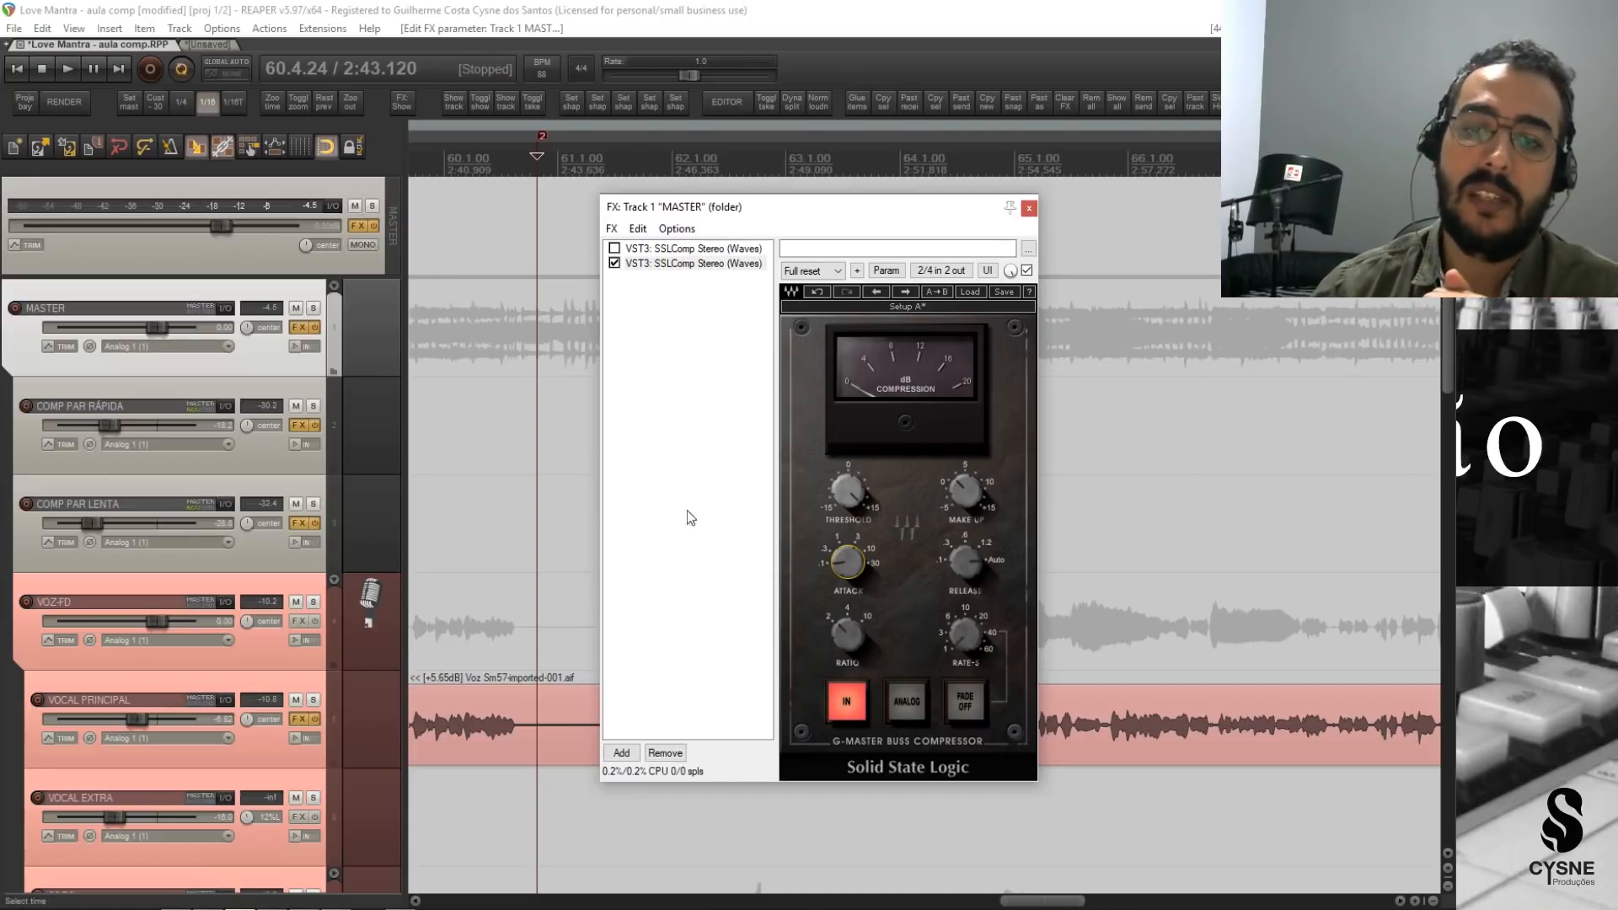
pyautogui.click(1029, 207)
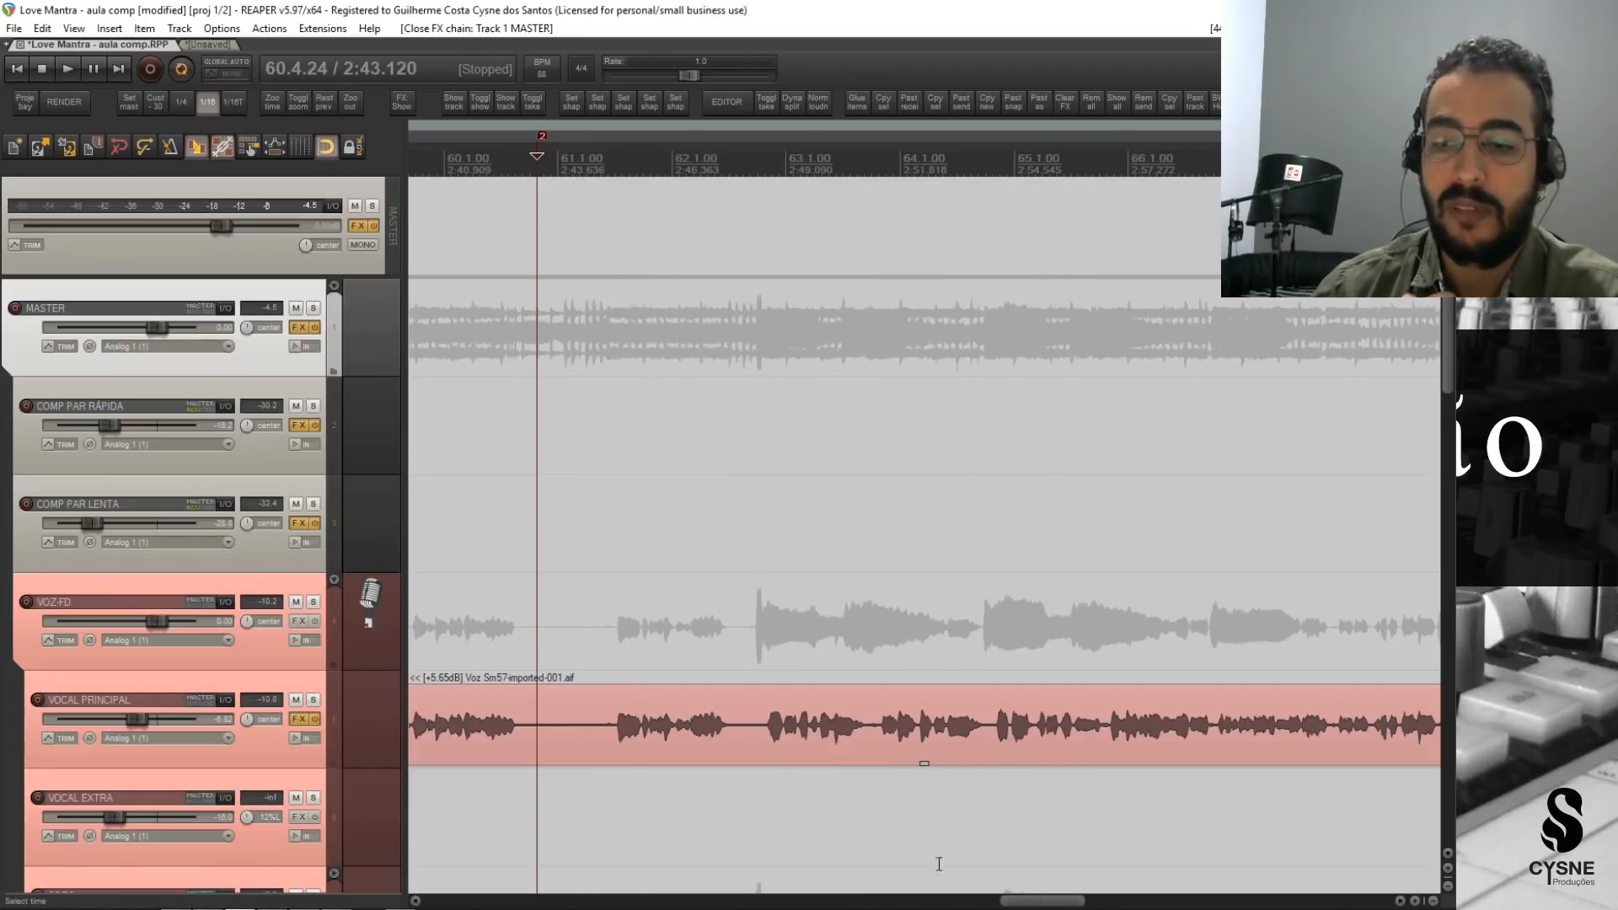
# Bypass the second SSLComp on MASTER and play the mix from marker 2 without either bus compressor.
pyautogui.moveTo(1045, 900); pyautogui.dragTo(1148, 901)
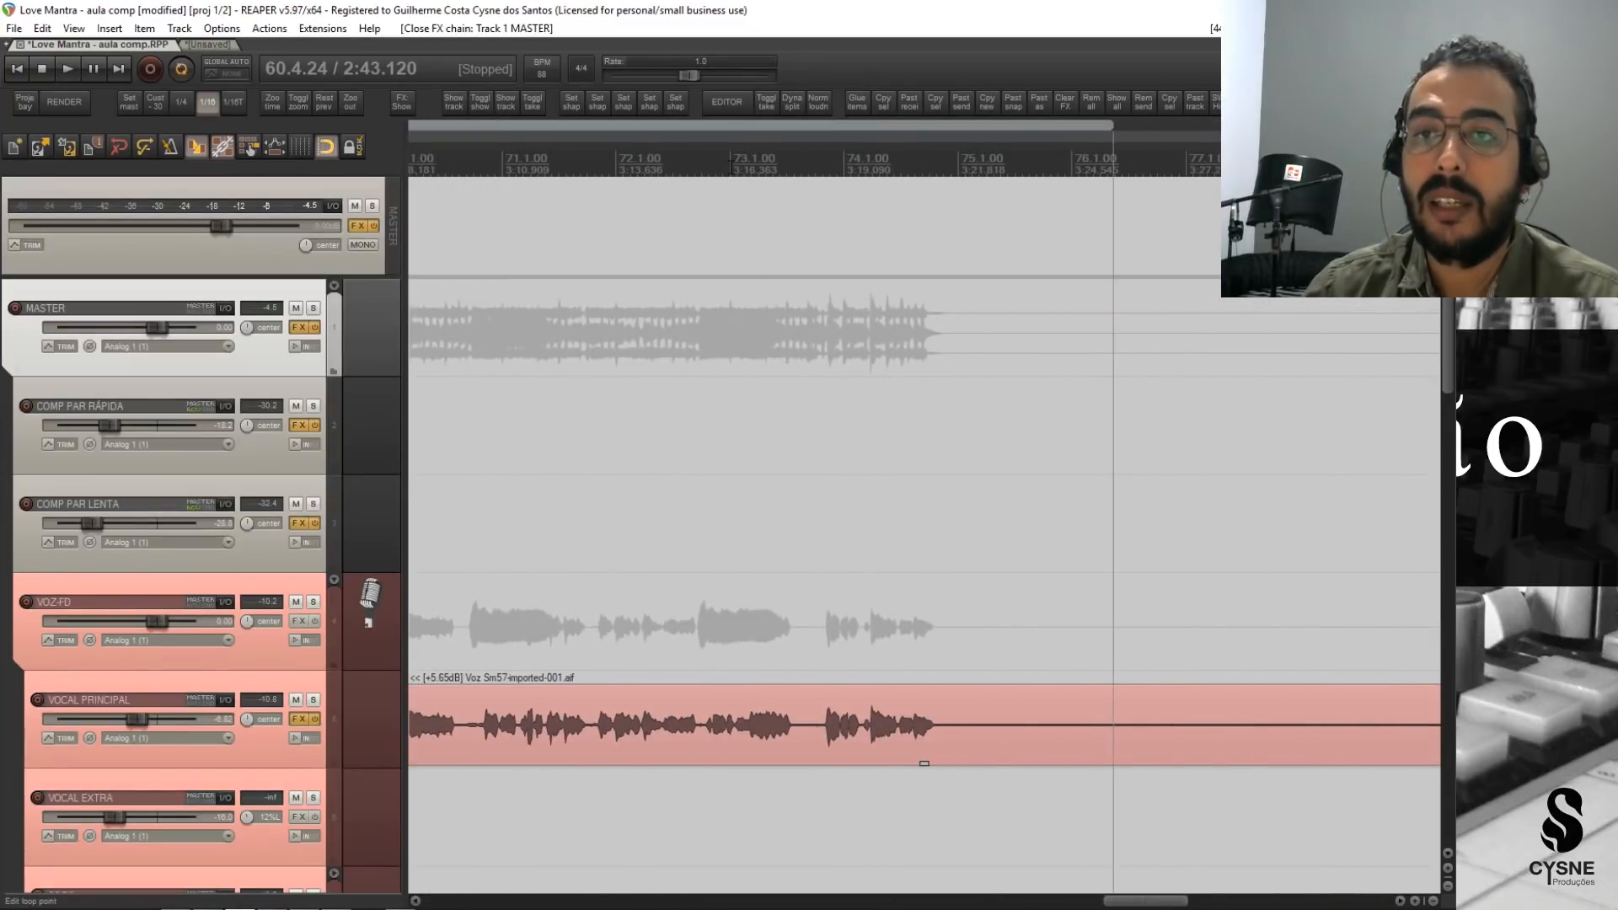
pyautogui.click(729, 160)
pyautogui.moveTo(1174, 901); pyautogui.dragTo(1066, 901)
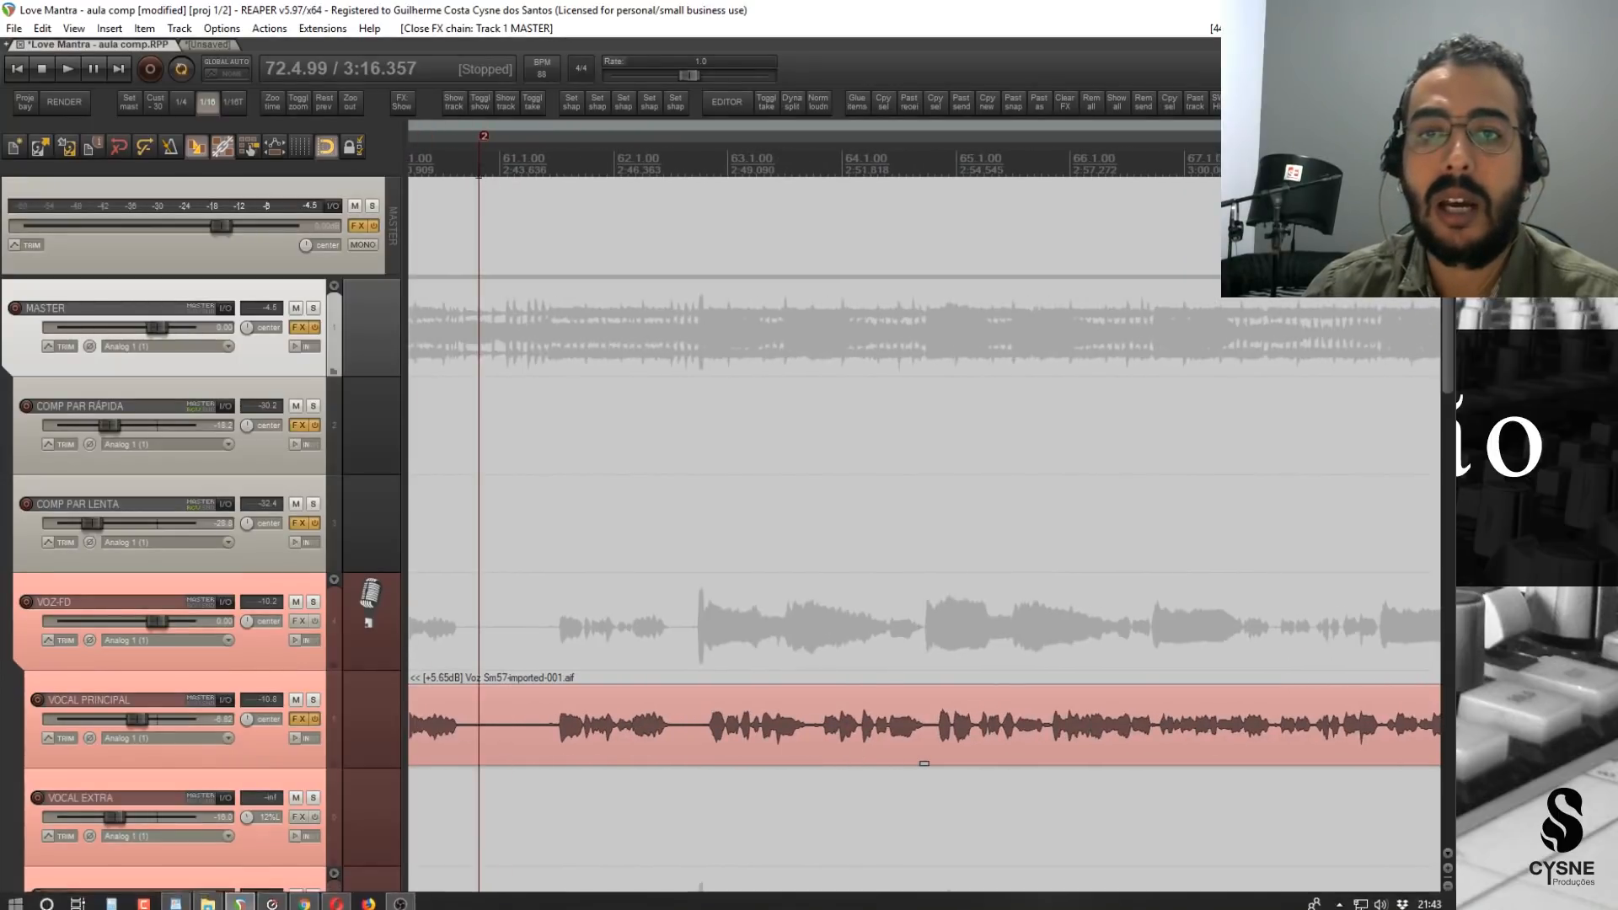
pyautogui.press('2')
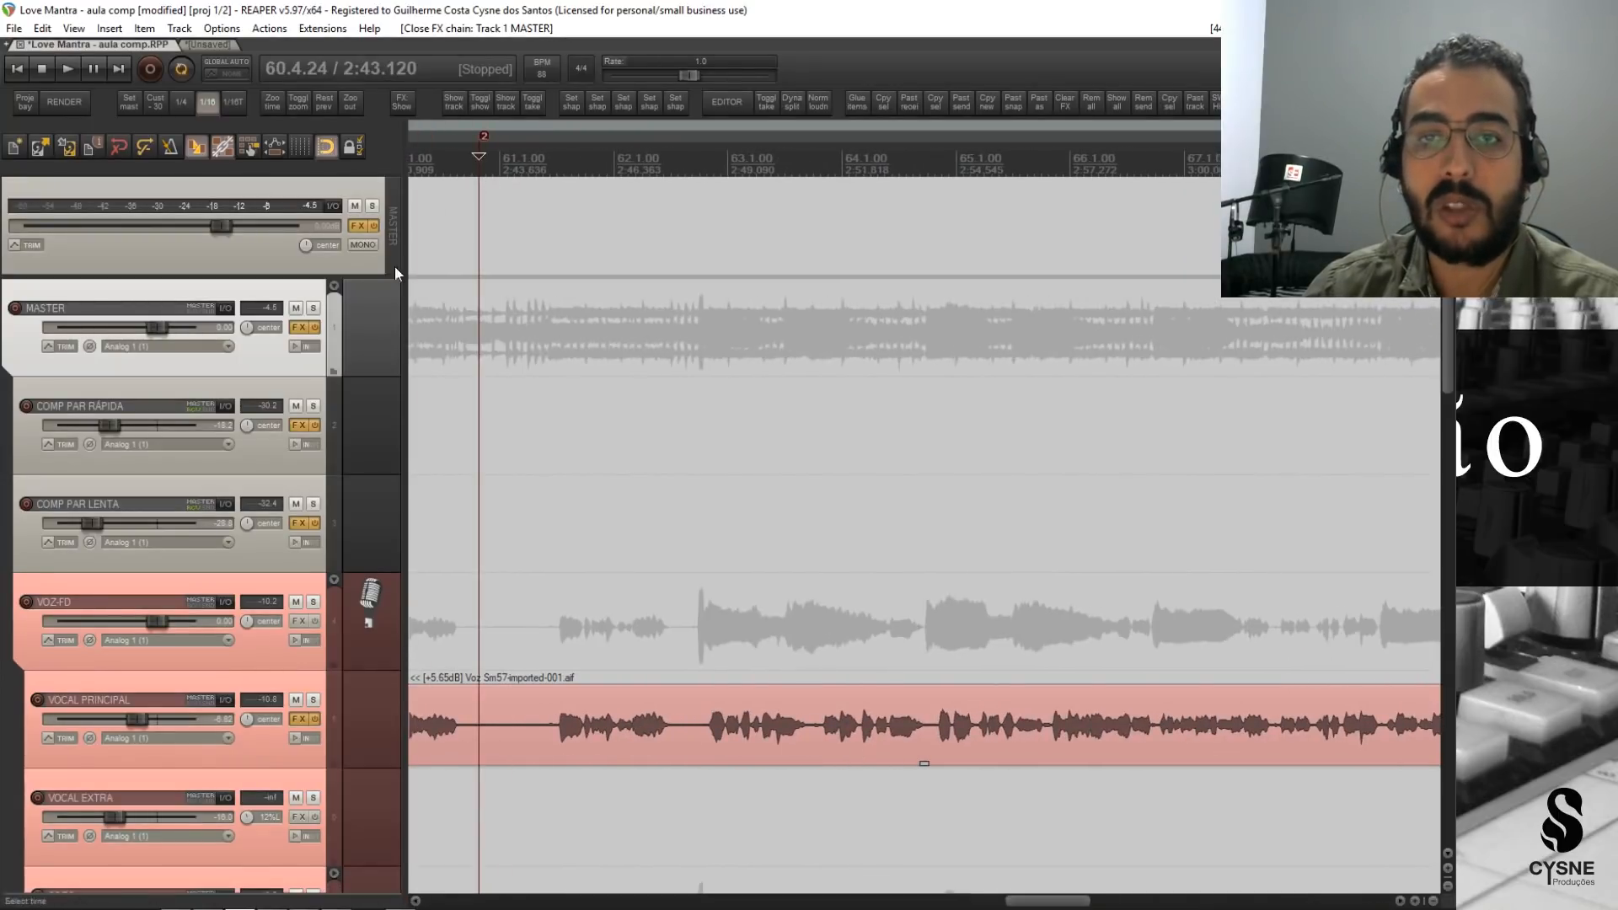
pyautogui.click(300, 328)
pyautogui.click(614, 263)
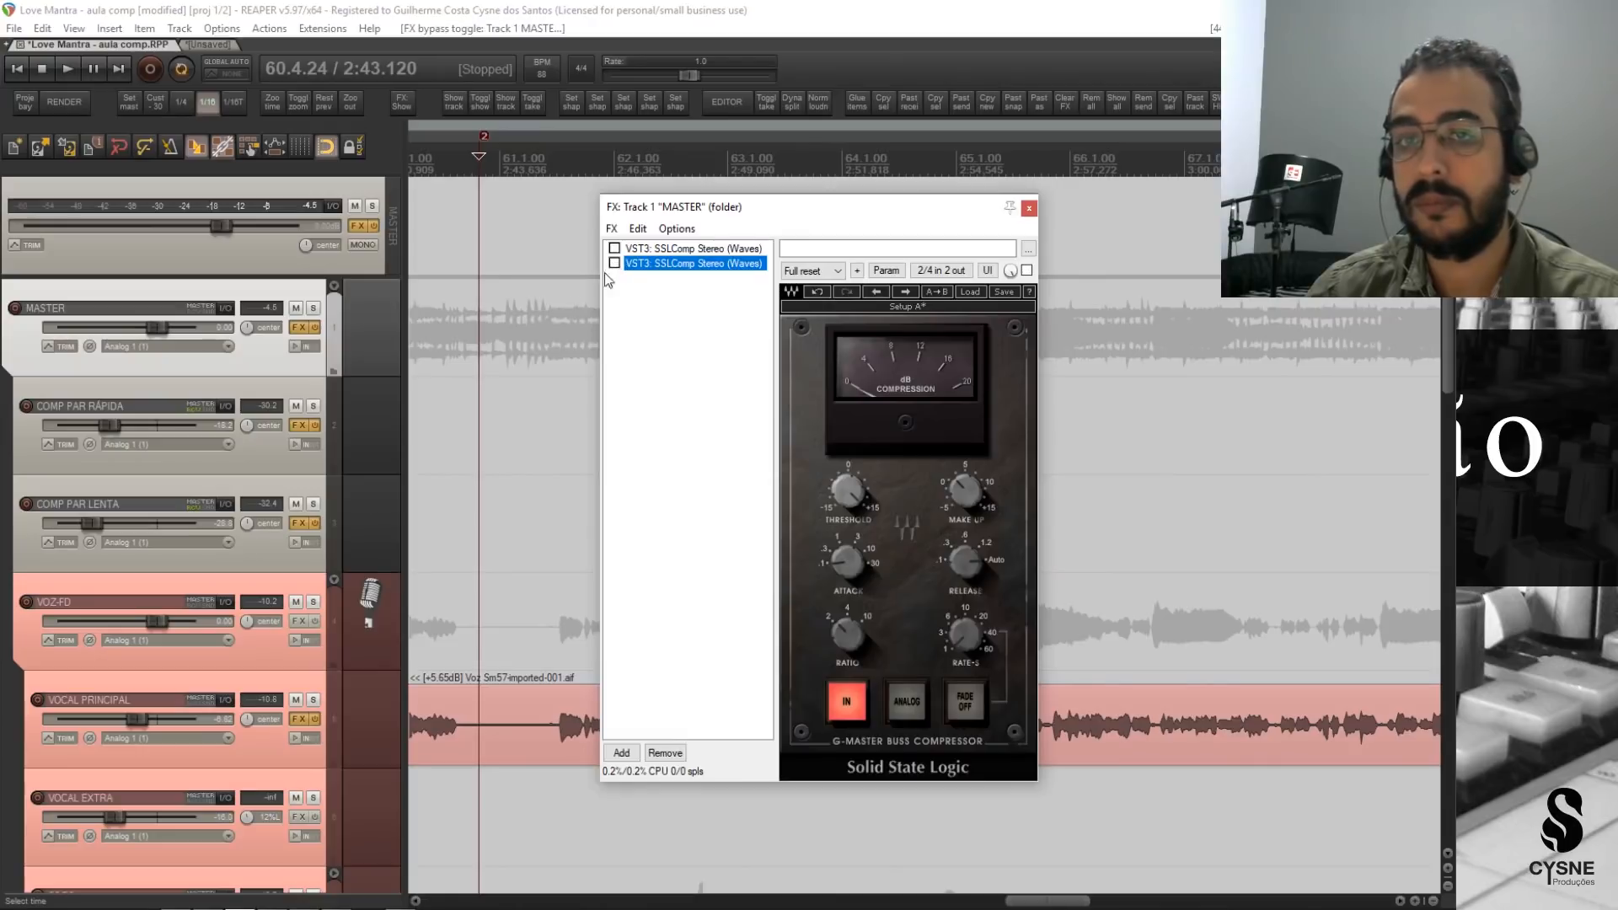
pyautogui.press('space')
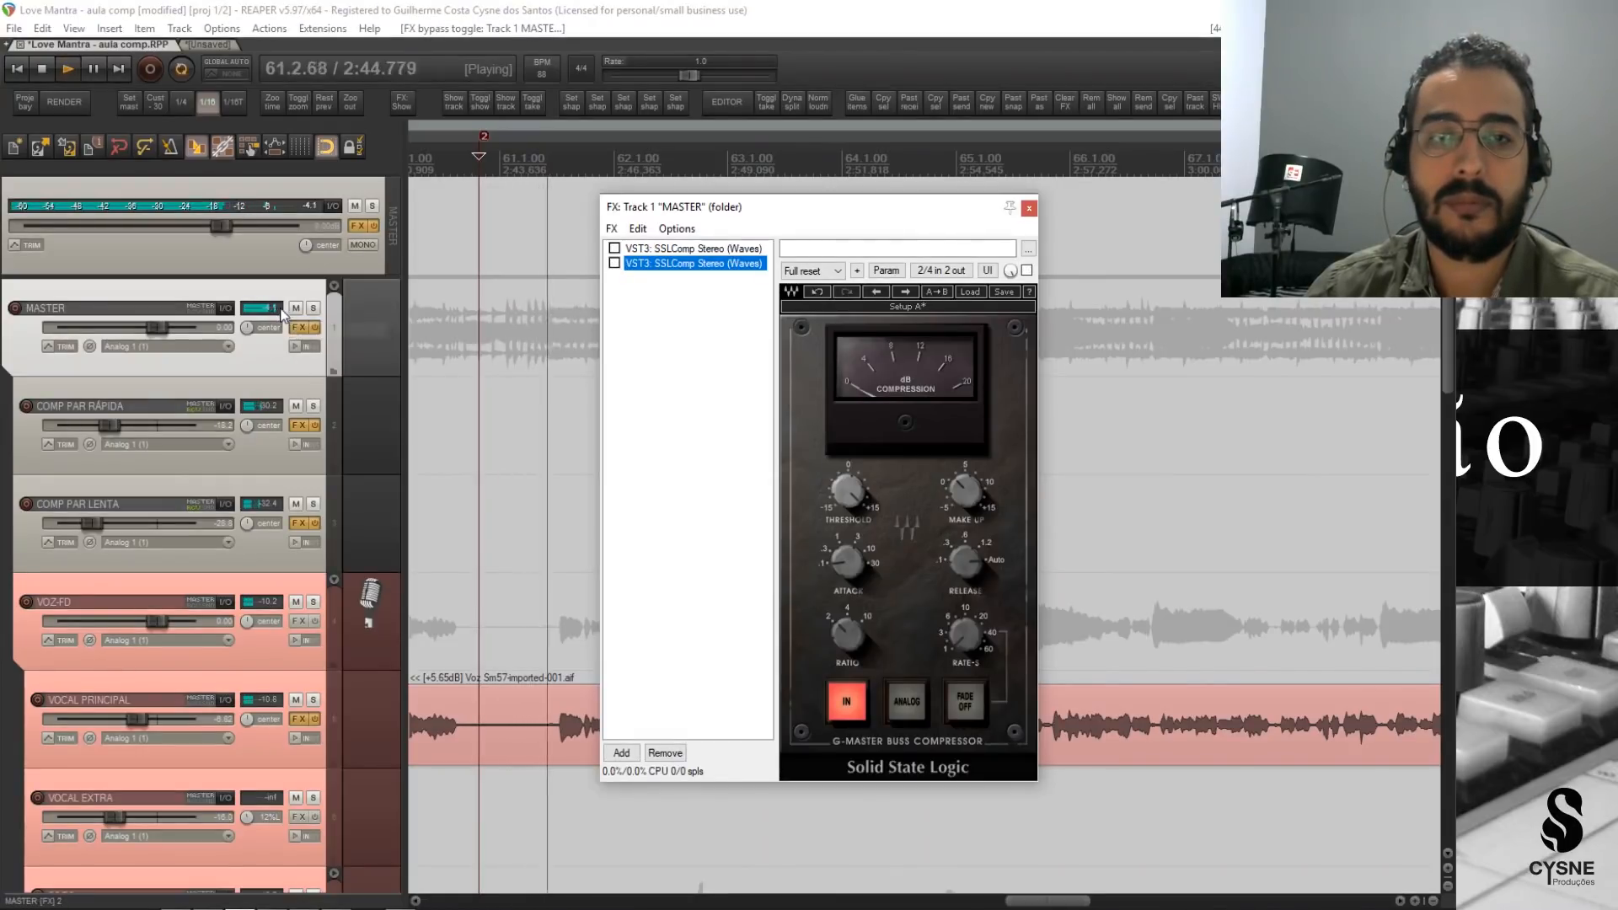
pyautogui.press('space')
pyautogui.press('space')
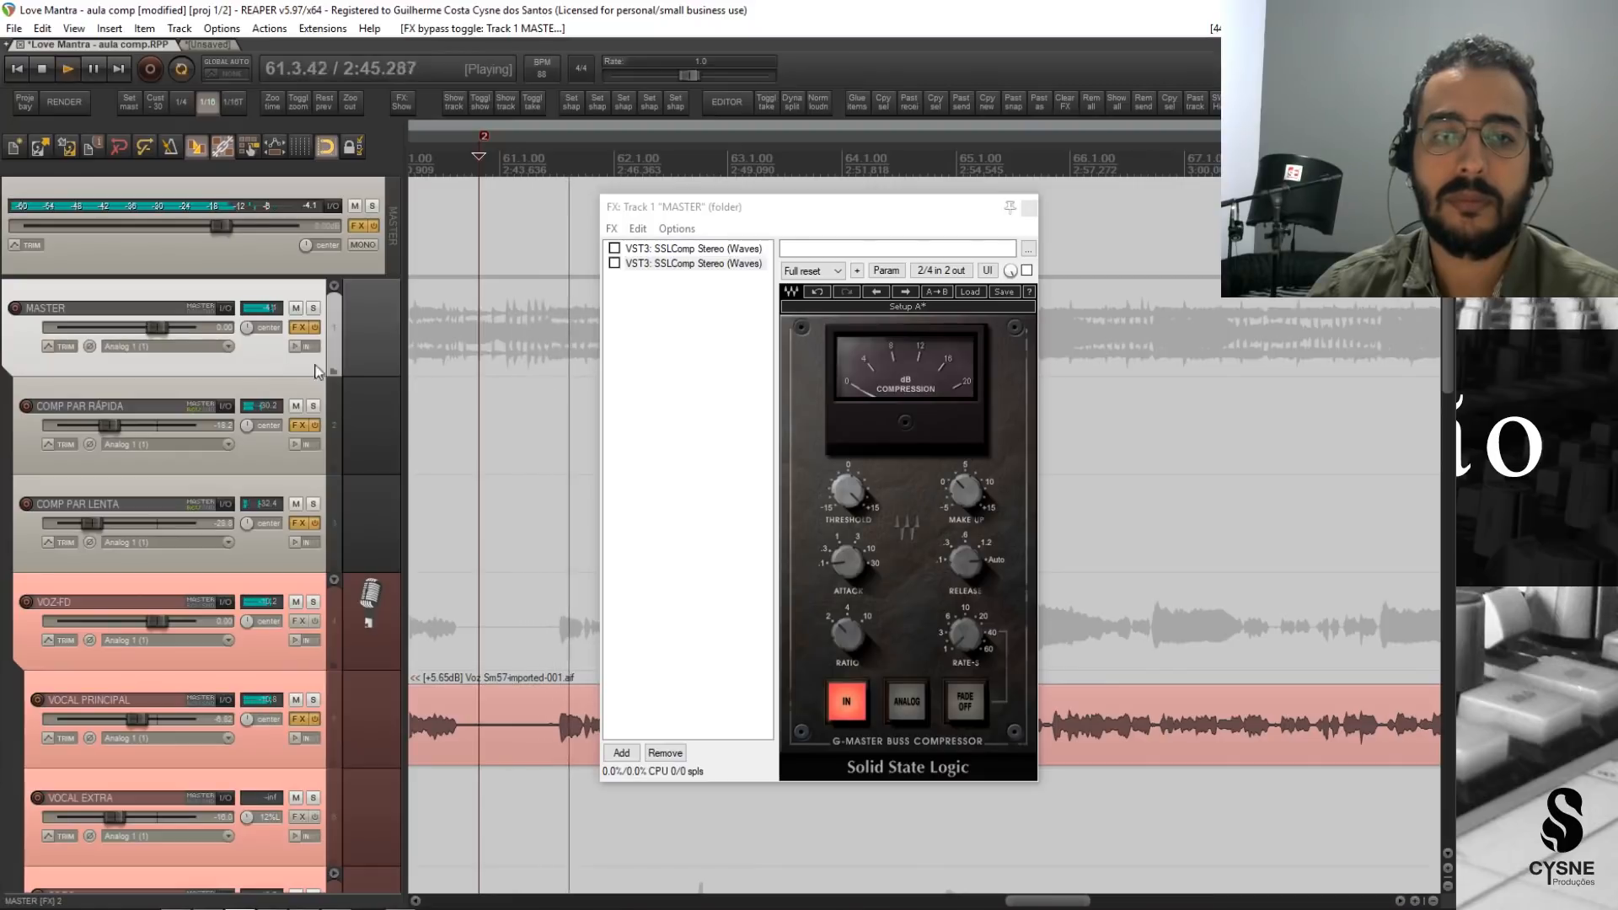
pyautogui.press('space')
# Play the final bars of the mix from around bar 73 with both SSLComps bypassed.
pyautogui.hscroll(5, 1247, 421)
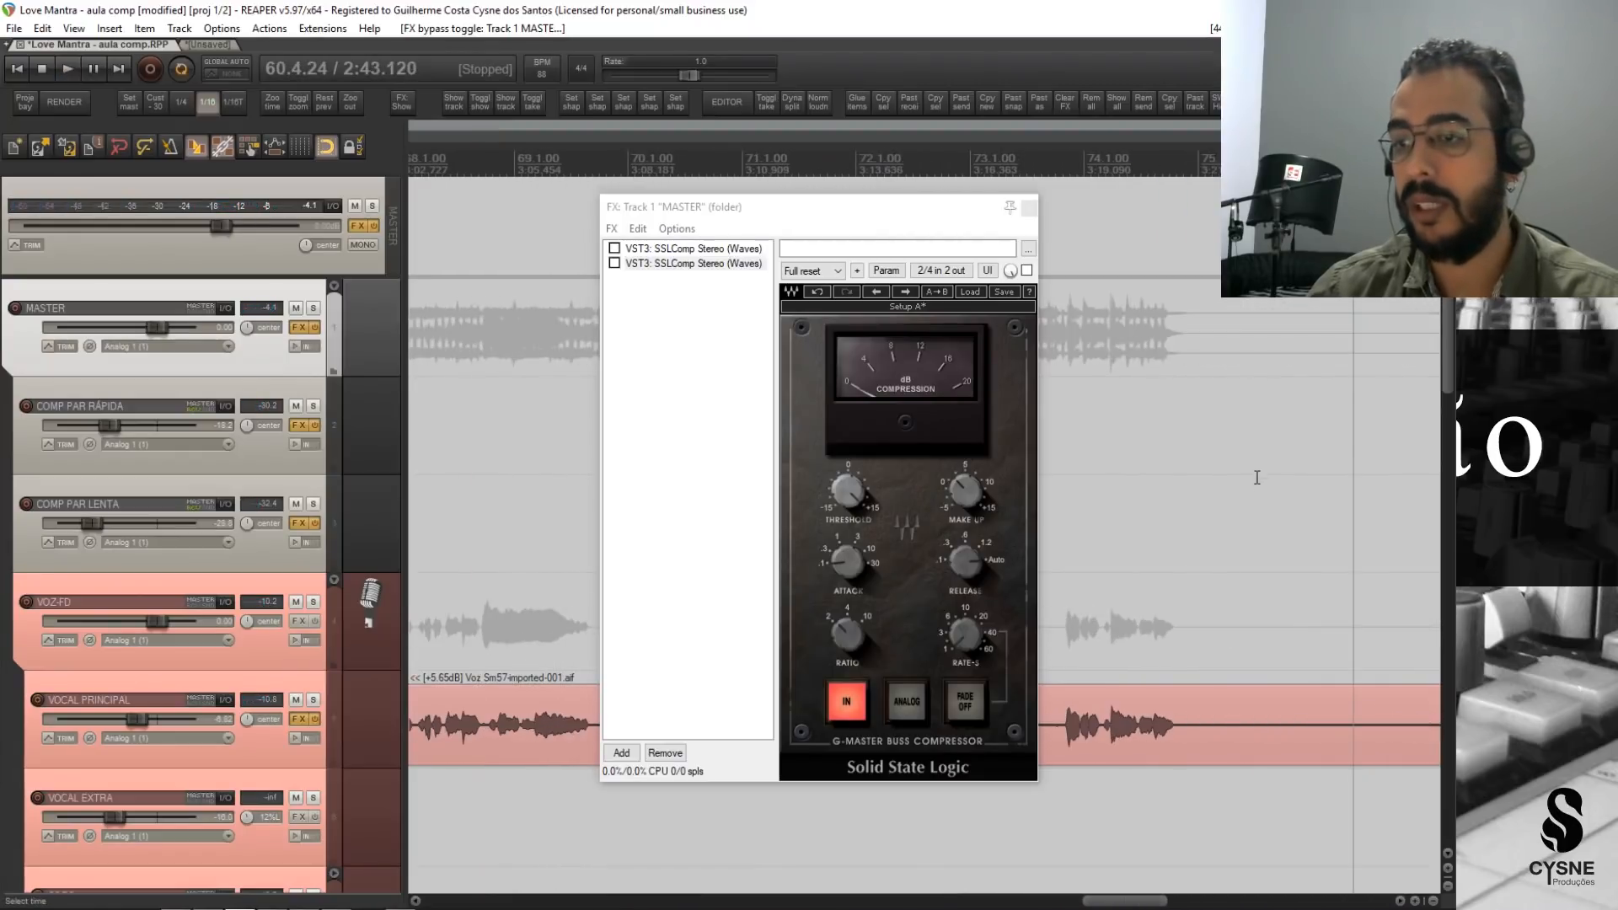
pyautogui.click(1056, 393)
pyautogui.press('space')
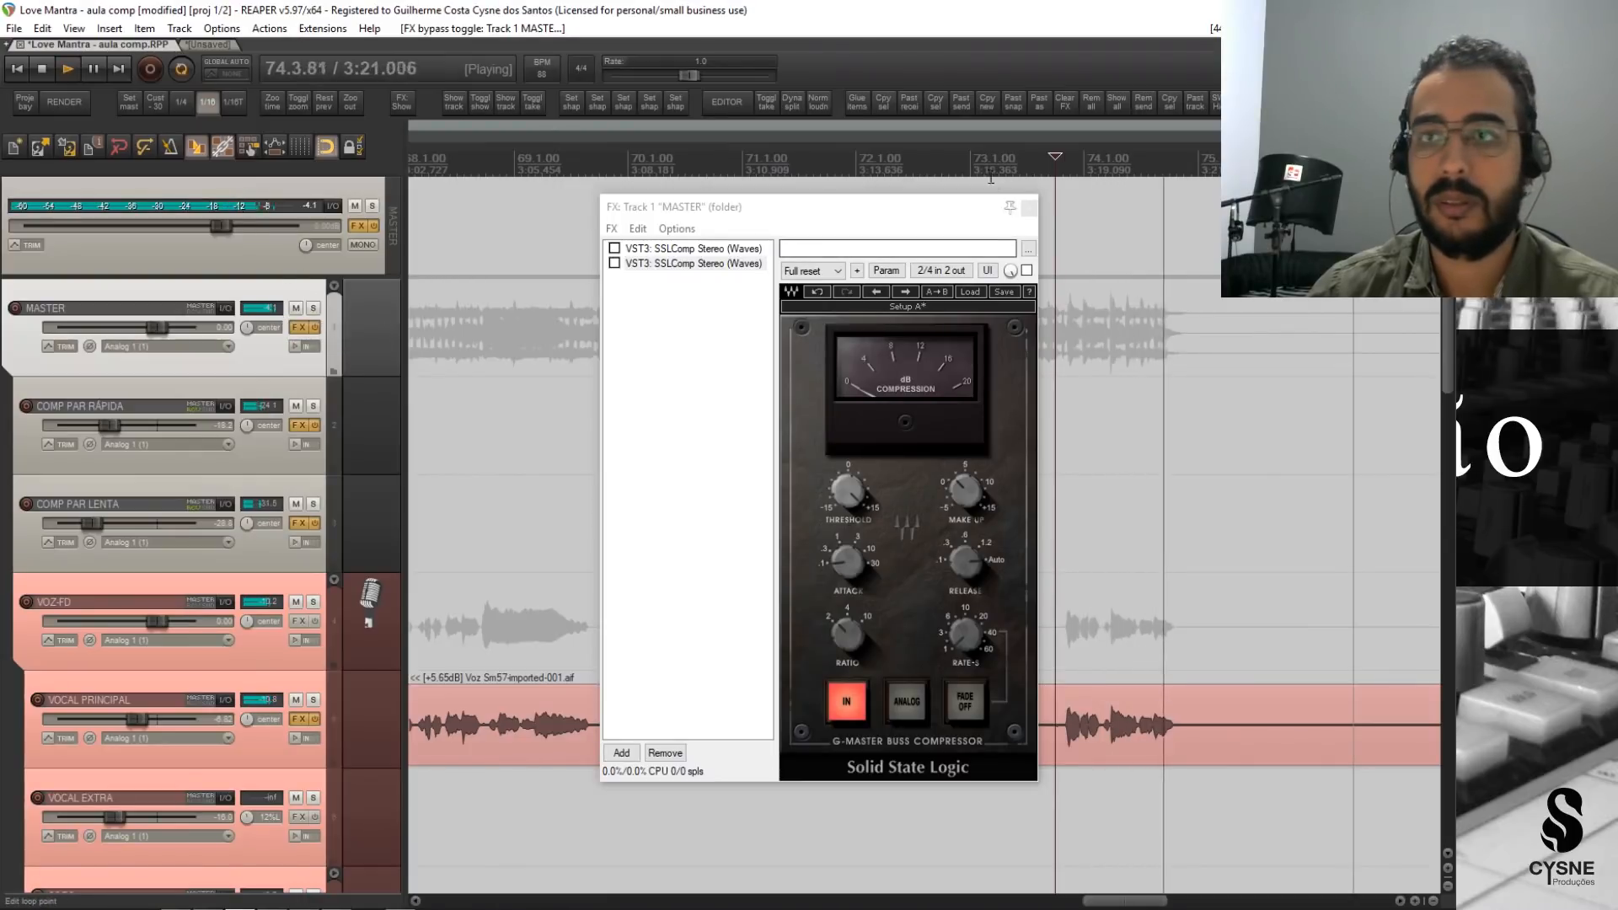
pyautogui.click(960, 167)
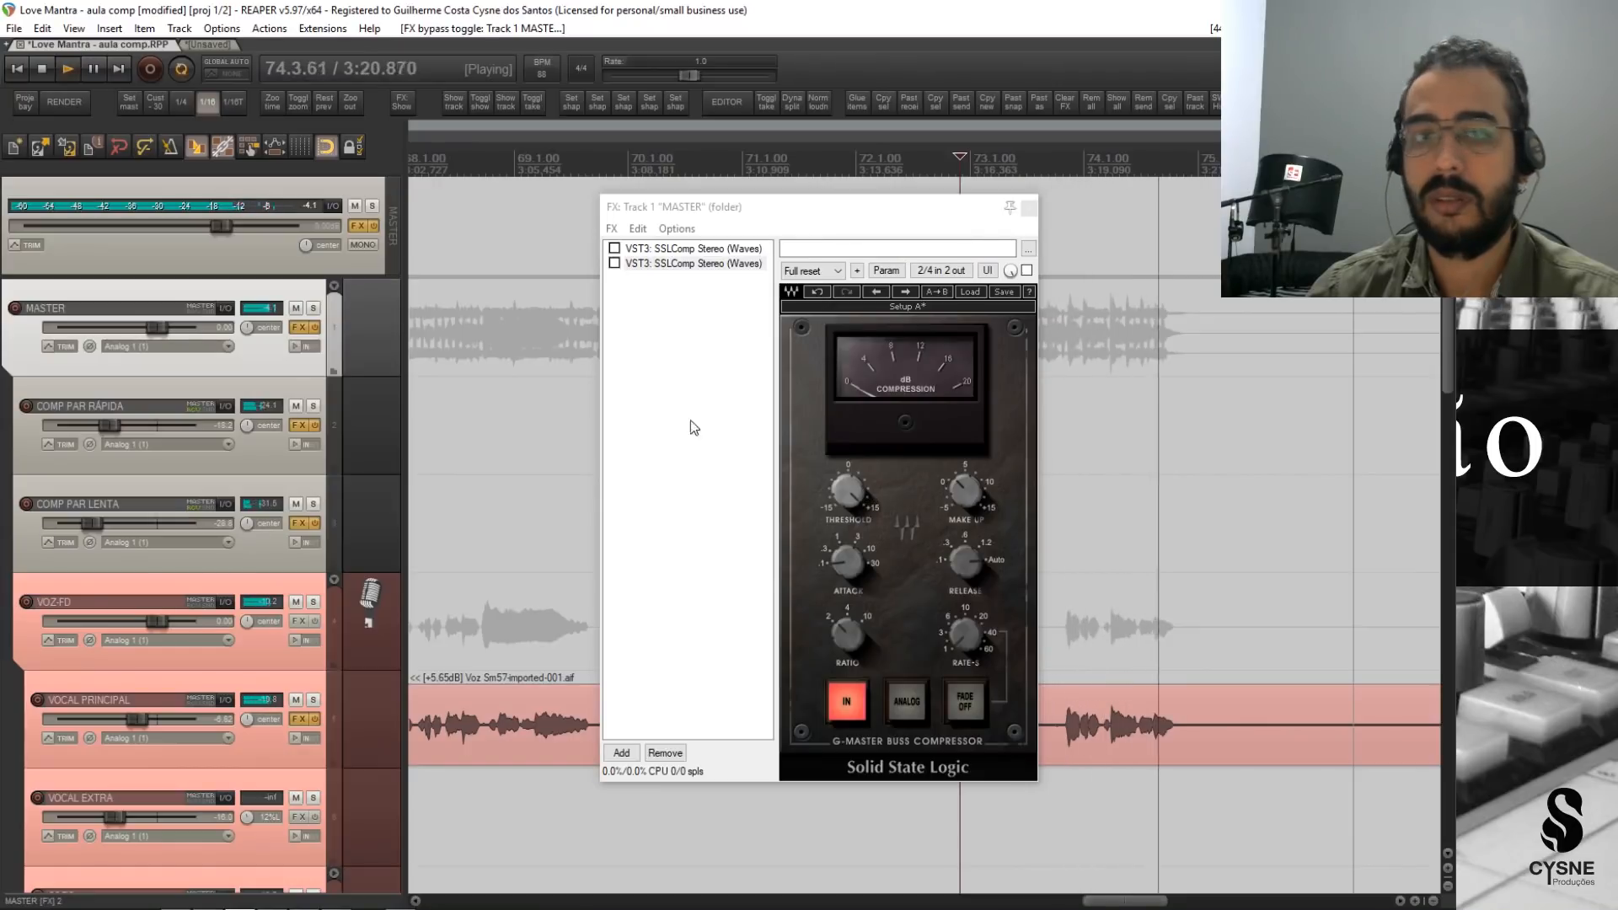
pyautogui.press('space')
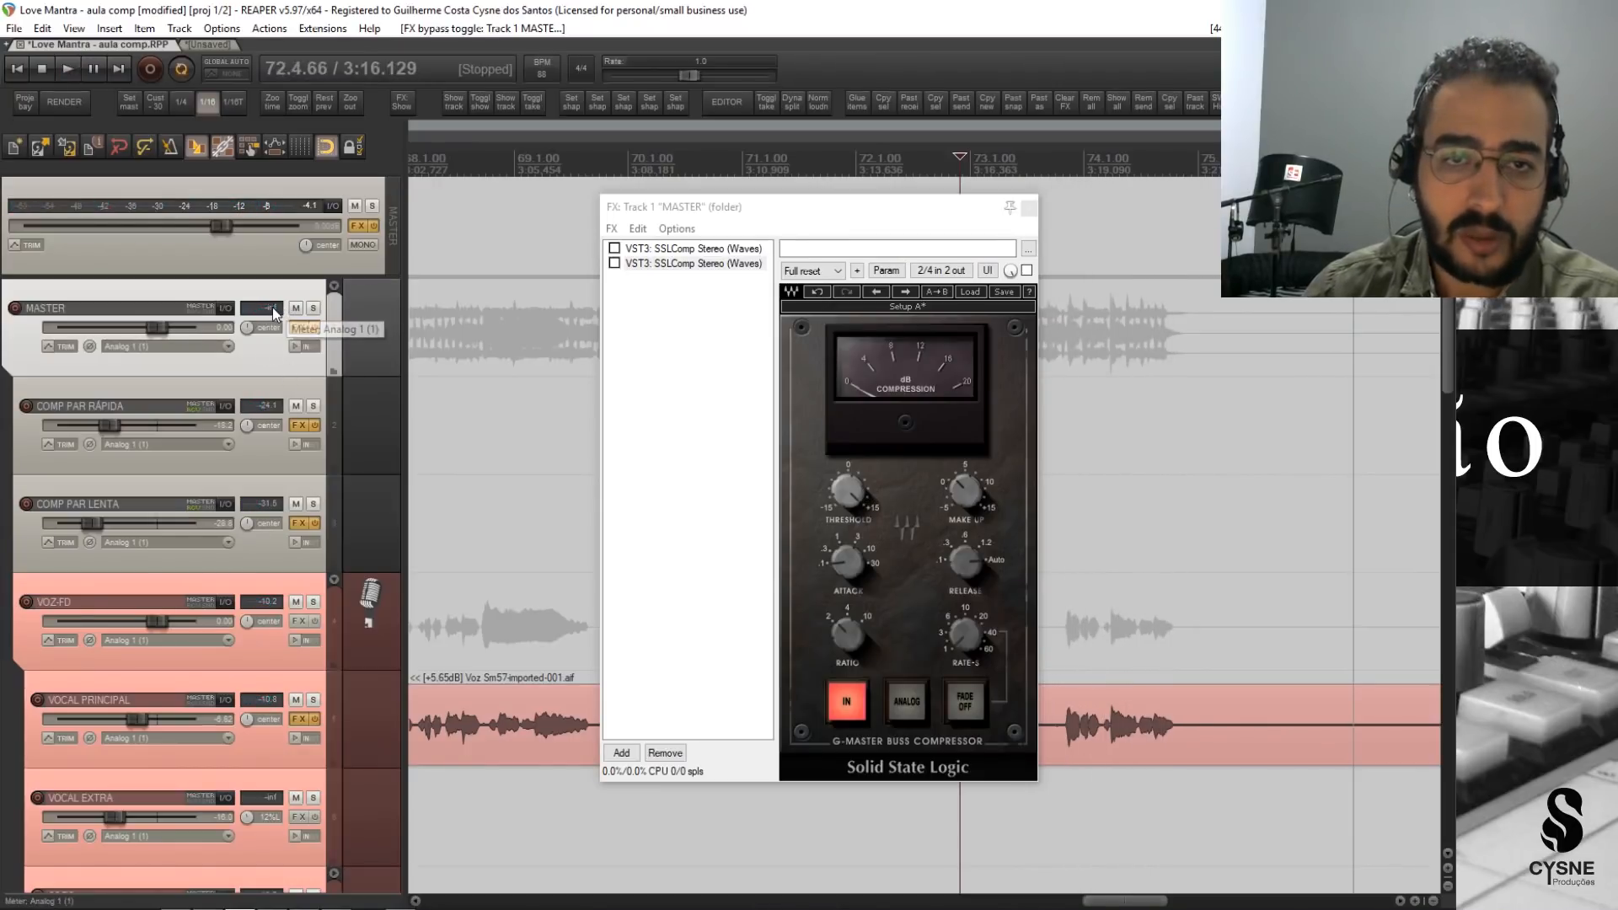
# Reset the peak meters and play from bar 69 and from about bar 73.4 to check the uncompressed MASTER peaks.
pyautogui.click(271, 307)
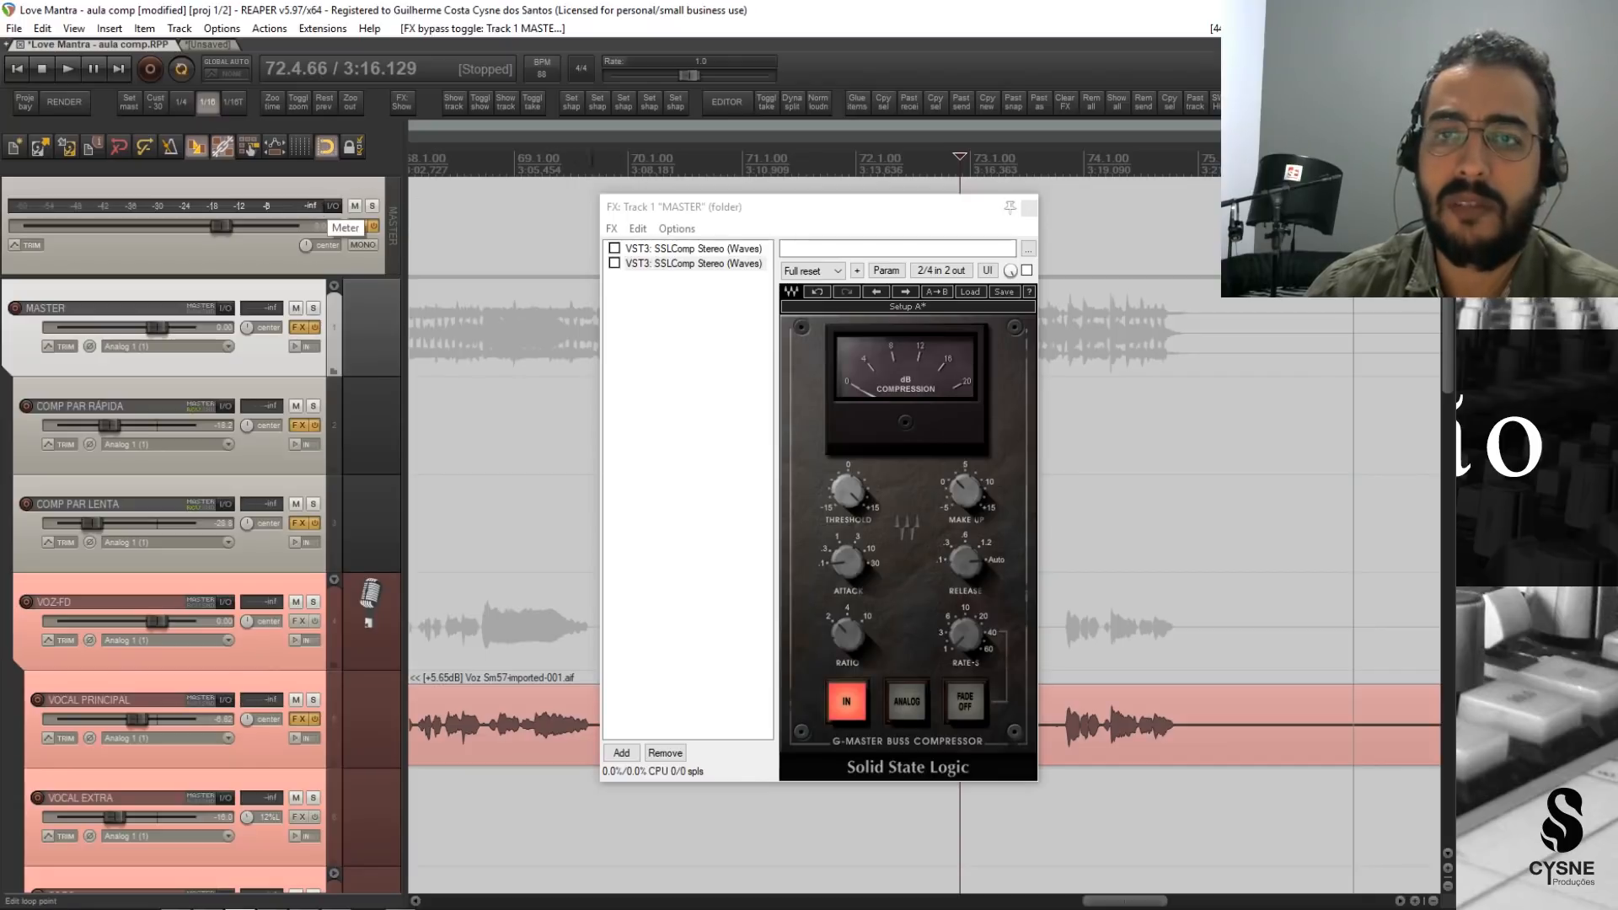
pyautogui.click(544, 160)
pyautogui.press('space')
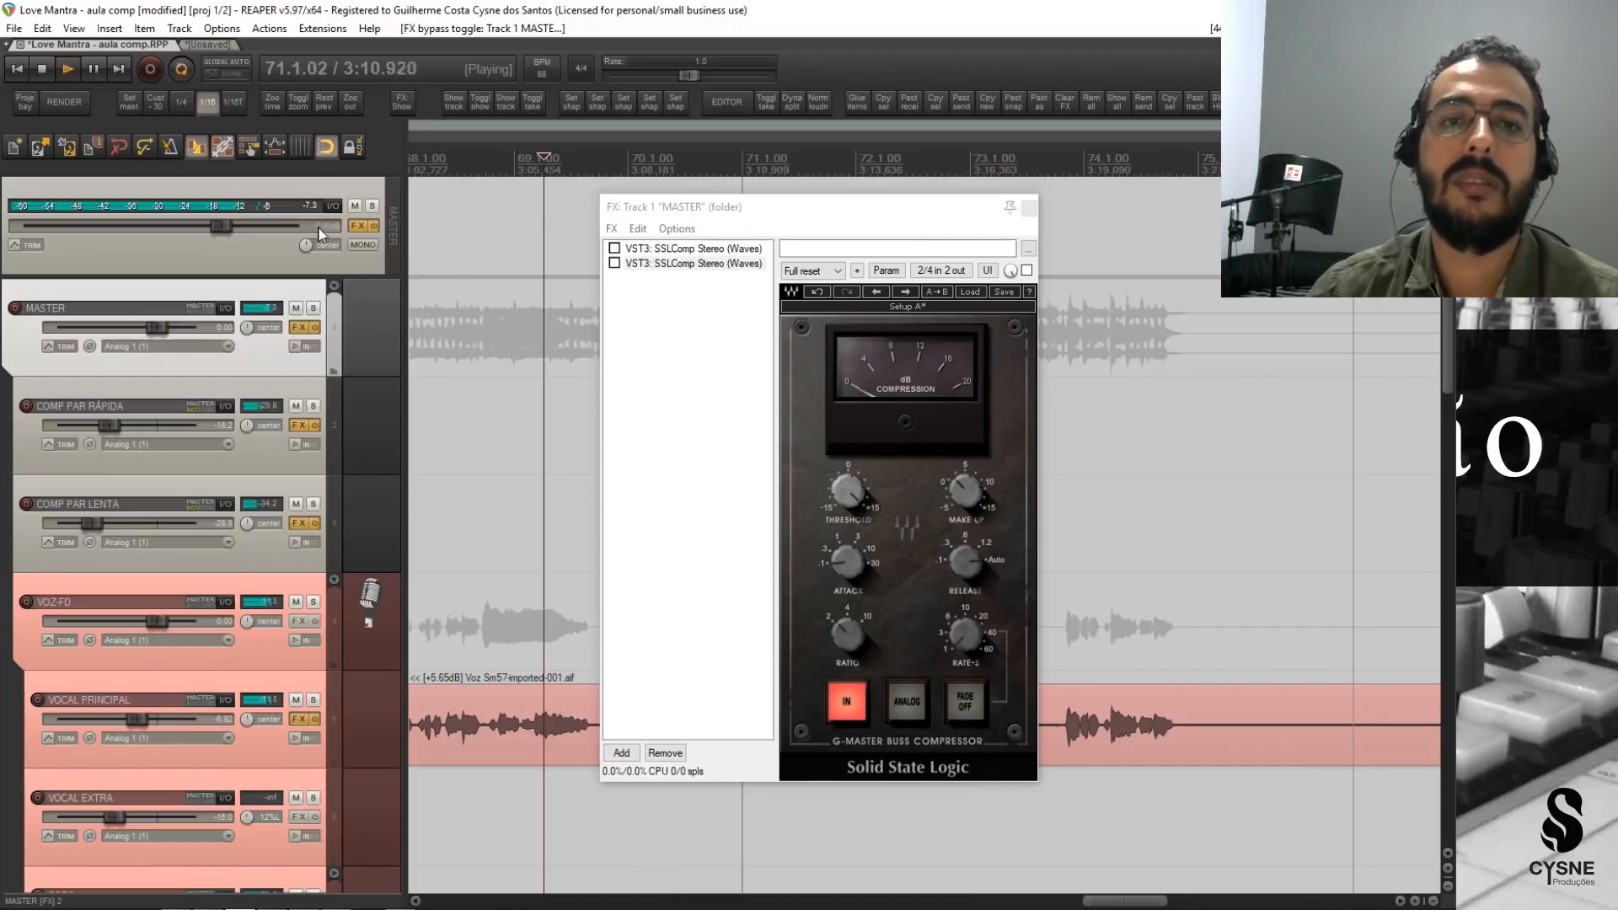
pyautogui.press('space')
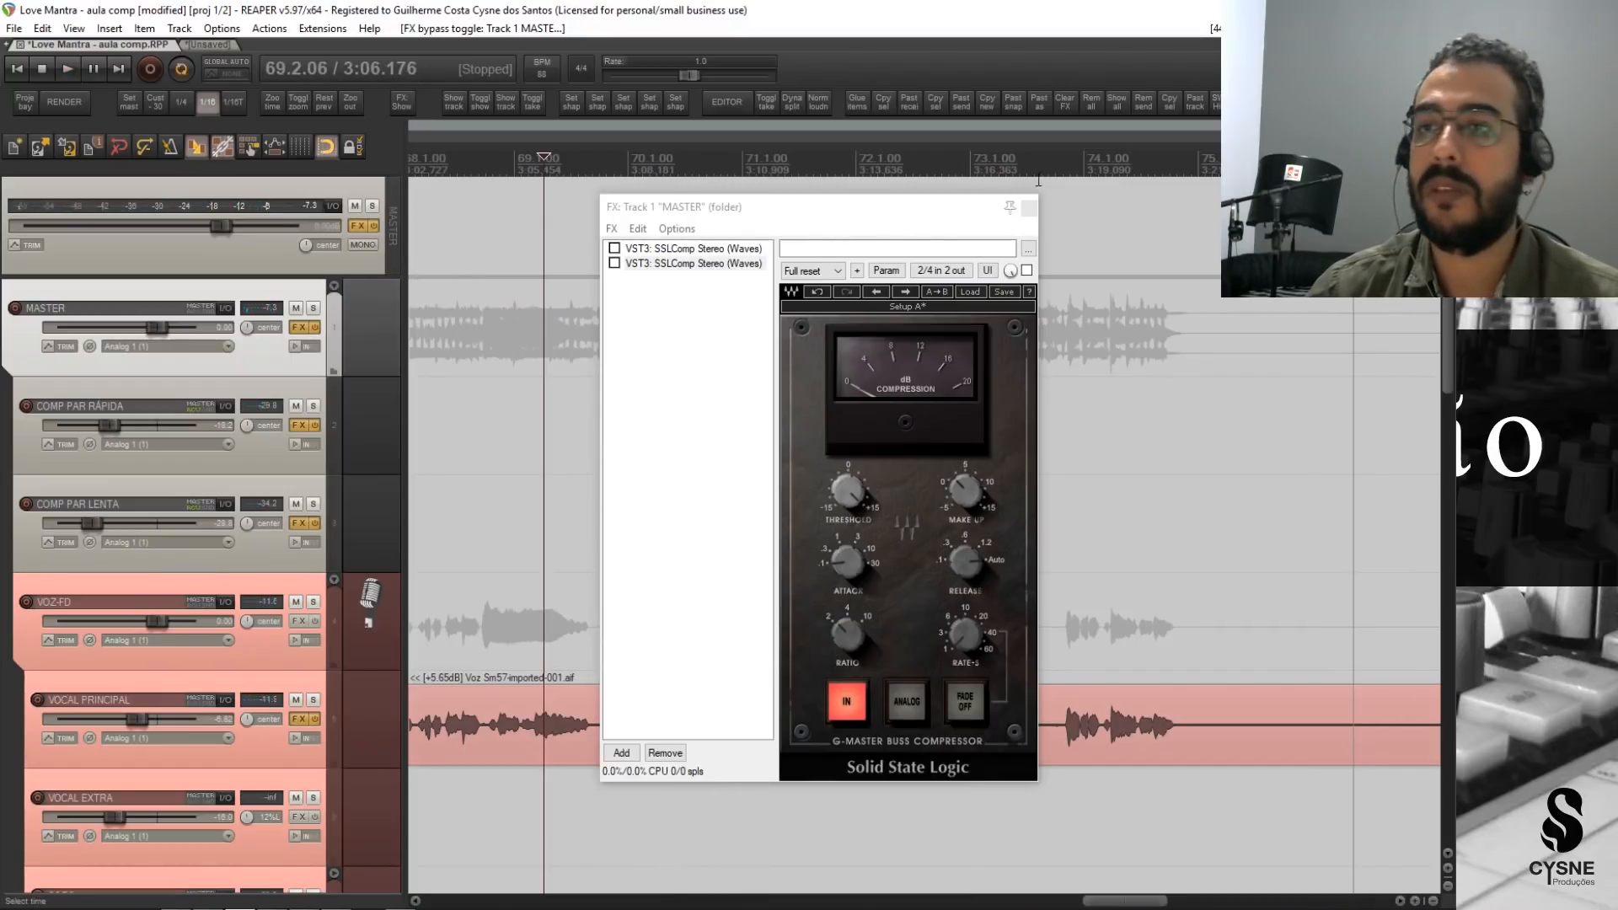
pyautogui.click(1060, 180)
pyautogui.press('space')
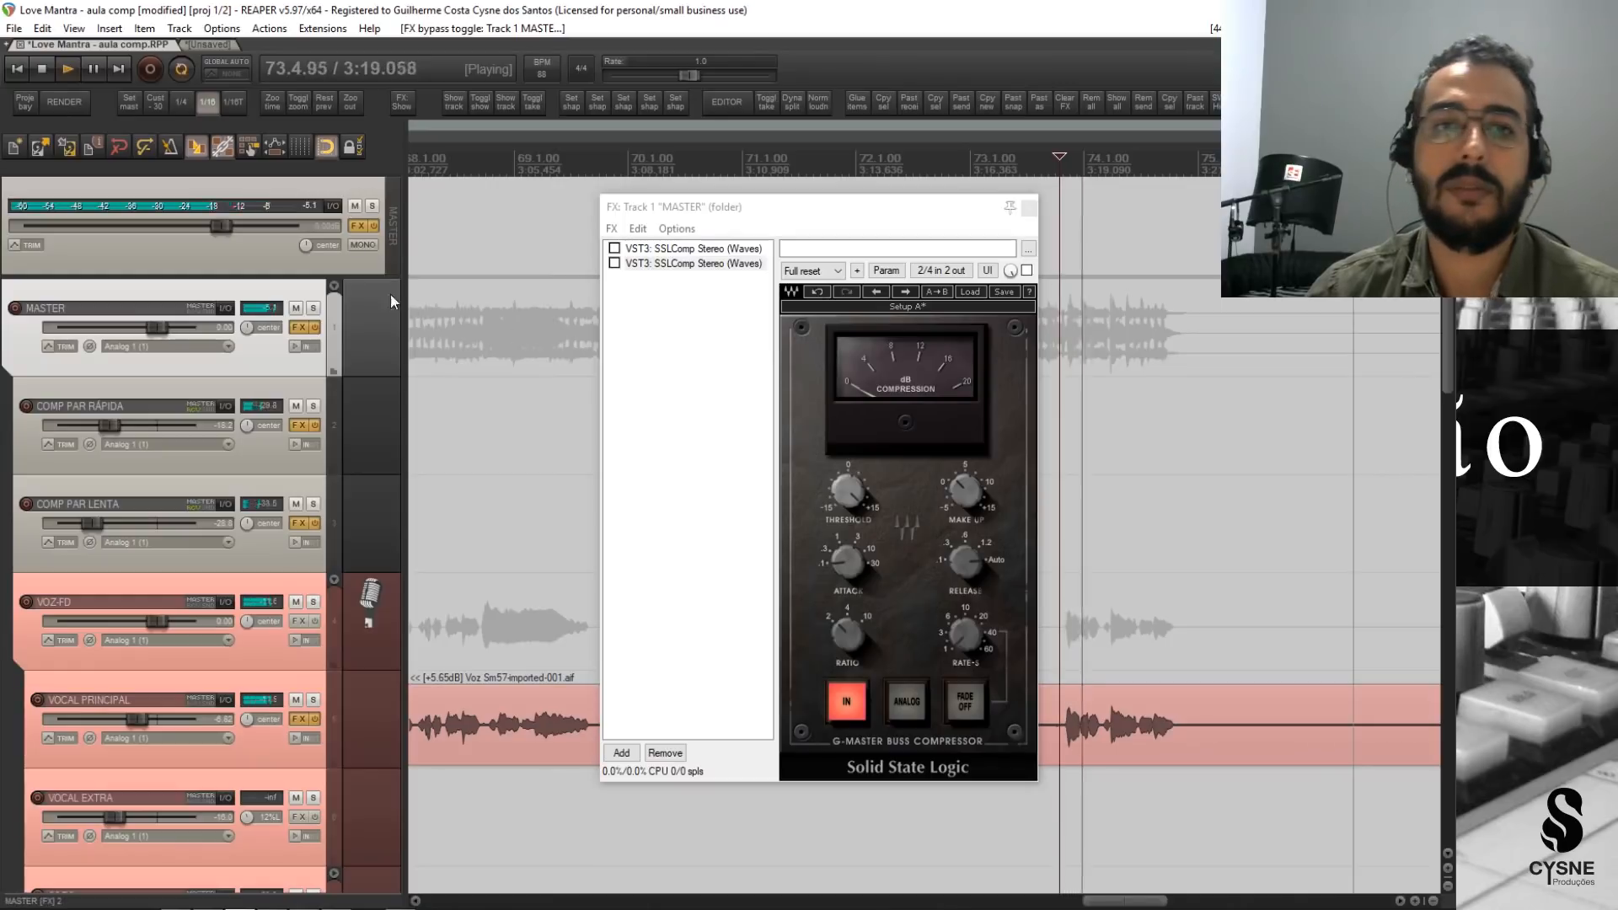
pyautogui.press('space')
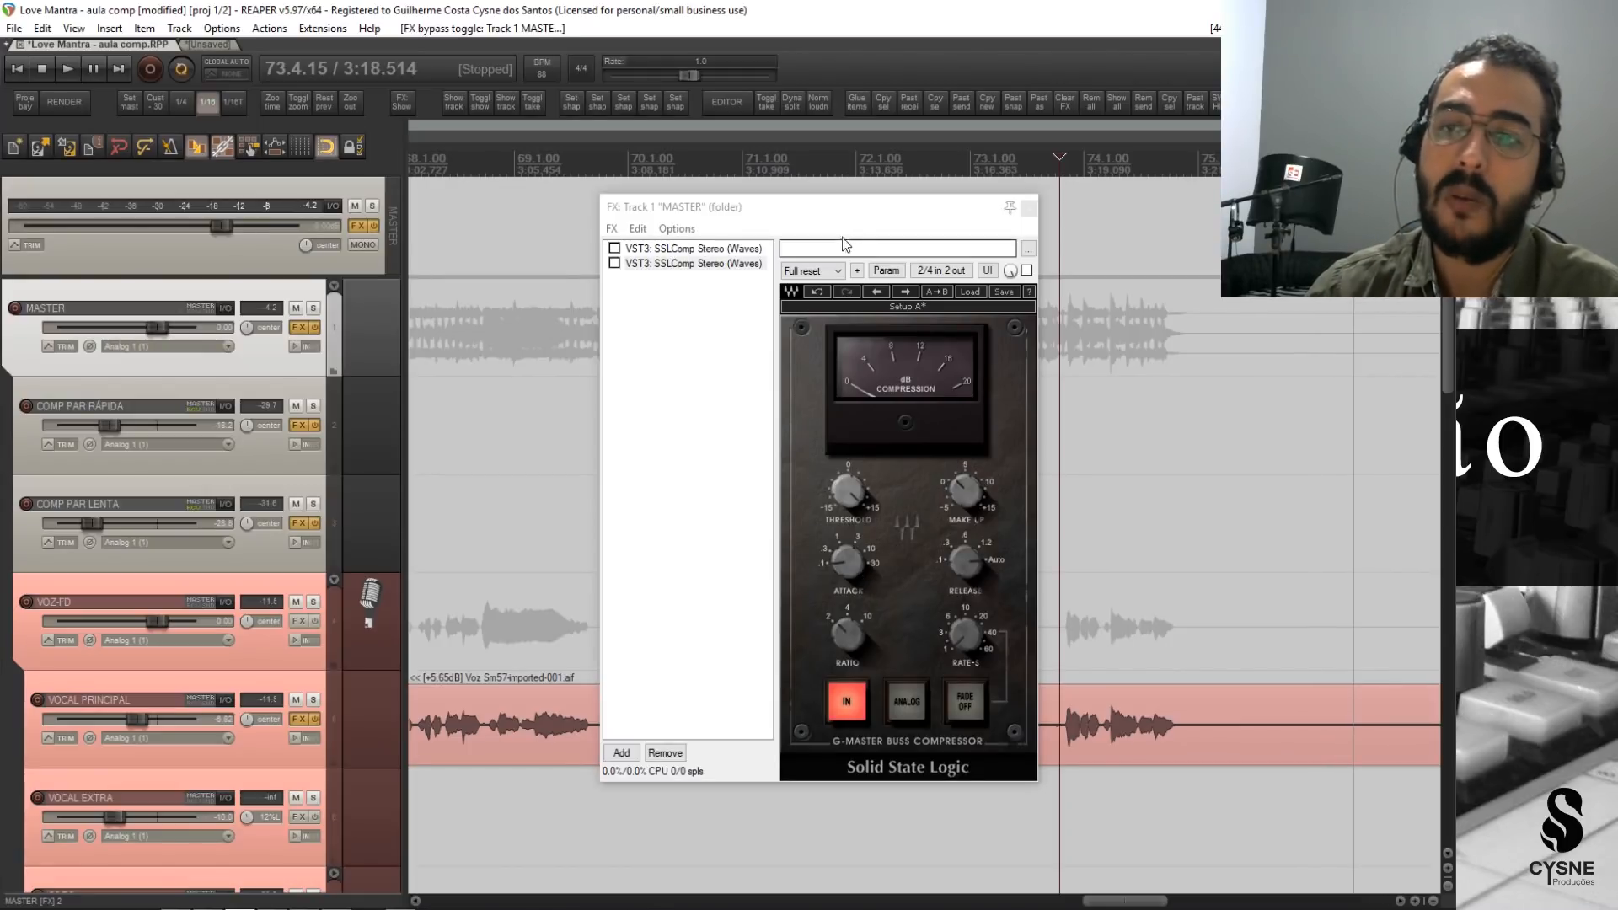
# Activate the first SSLComp on MASTER and adjust its make-up gain while playing the song's ending.
pyautogui.moveTo(853, 216); pyautogui.dragTo(893, 211)
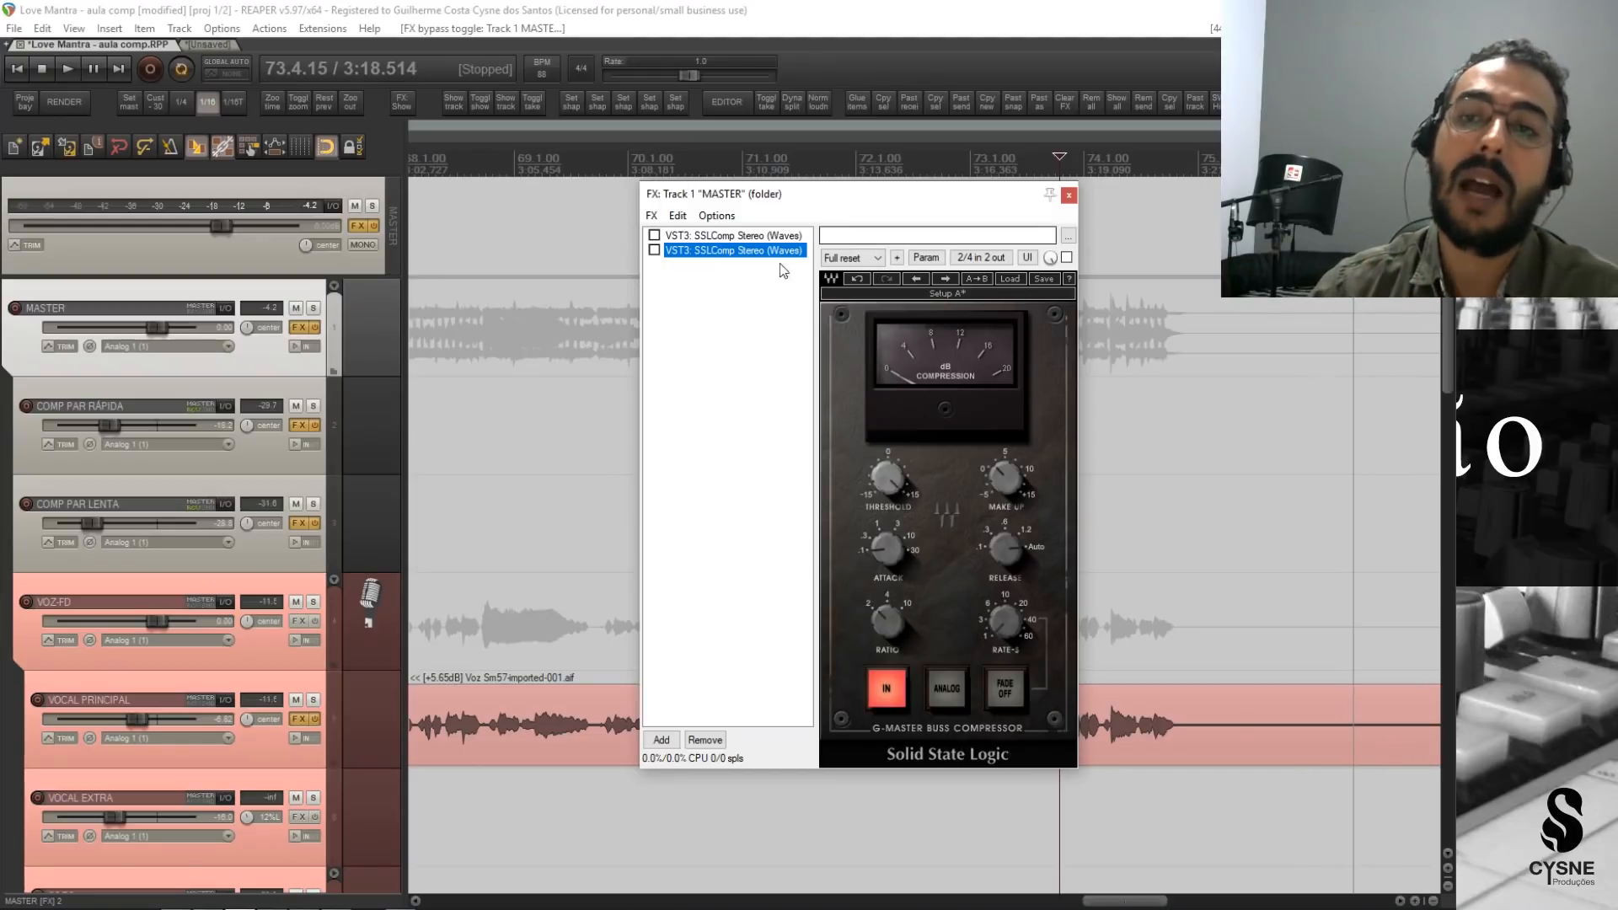
pyautogui.click(733, 236)
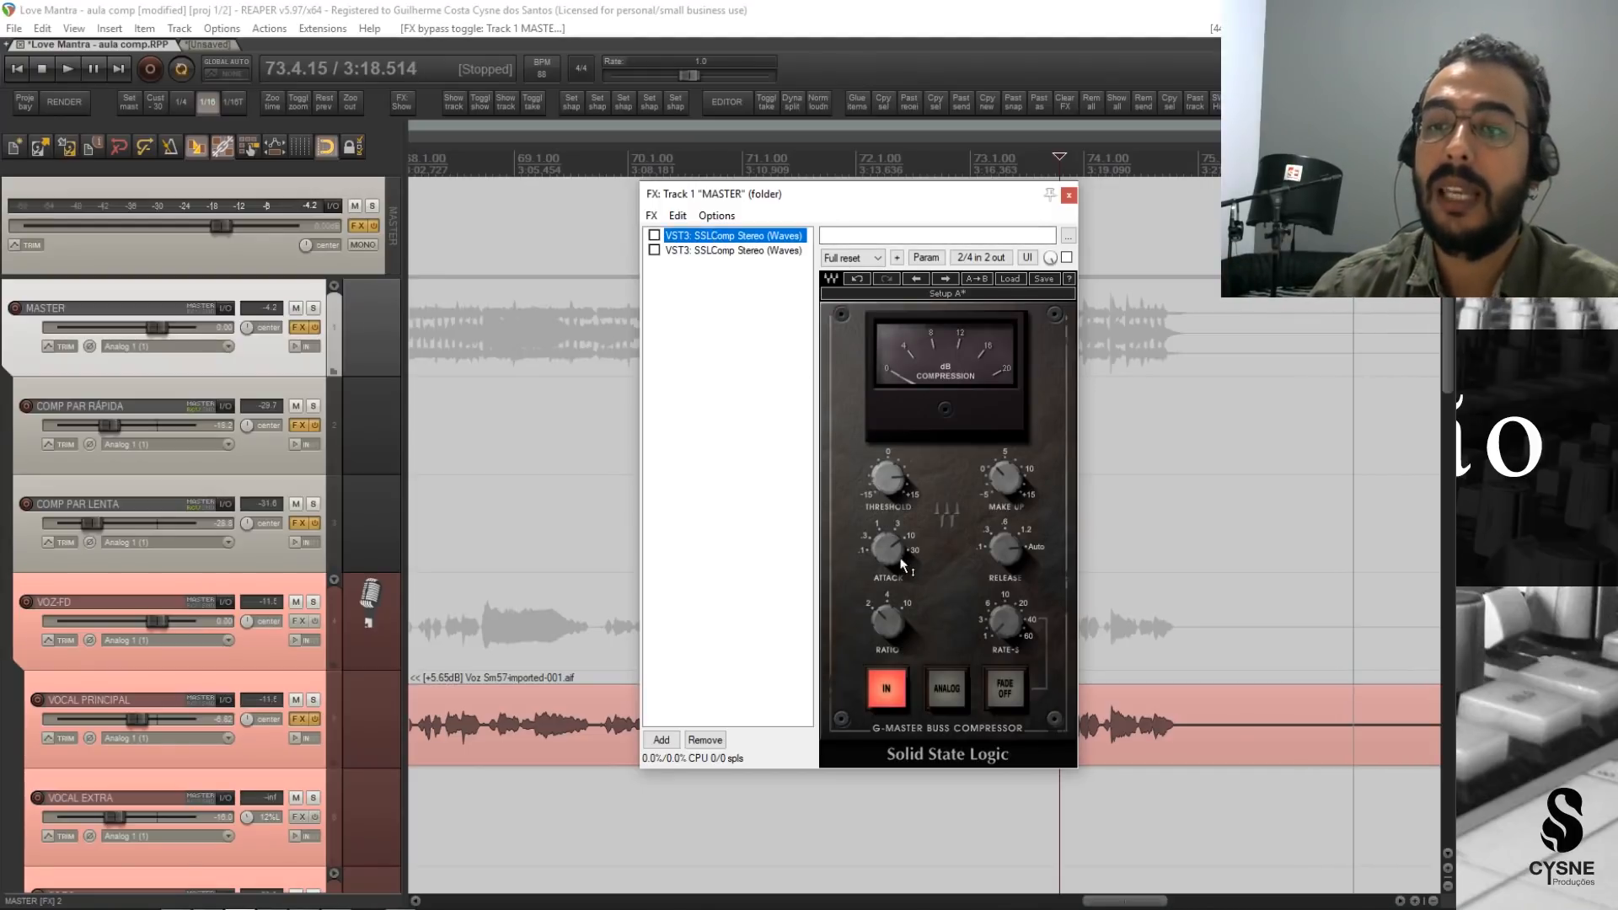
pyautogui.click(683, 251)
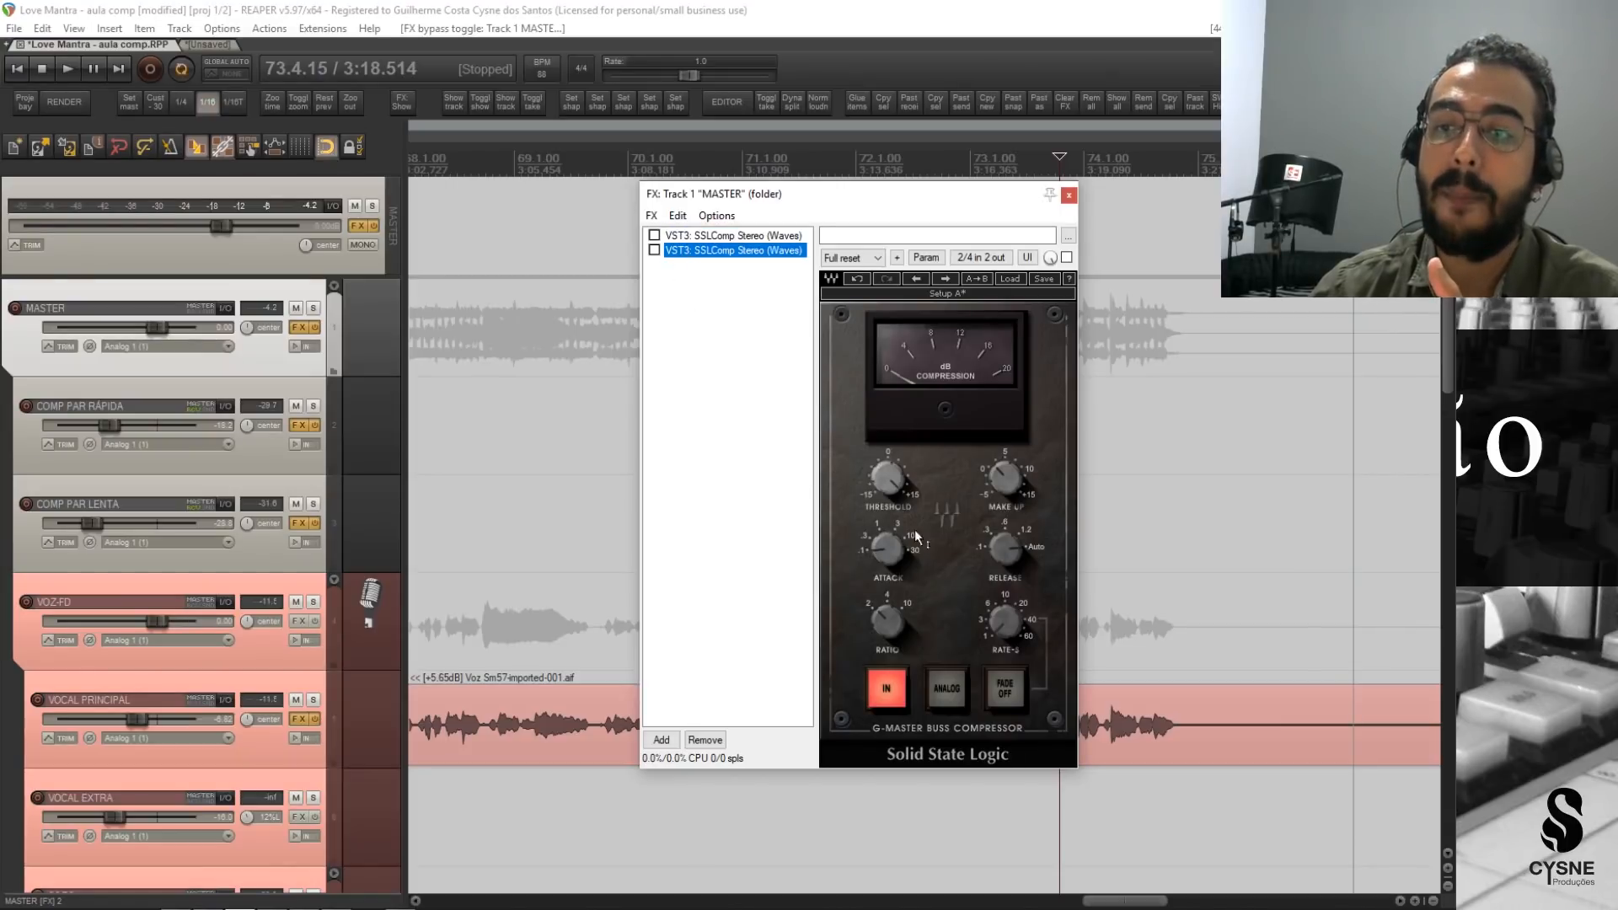
pyautogui.click(654, 235)
pyautogui.click(698, 240)
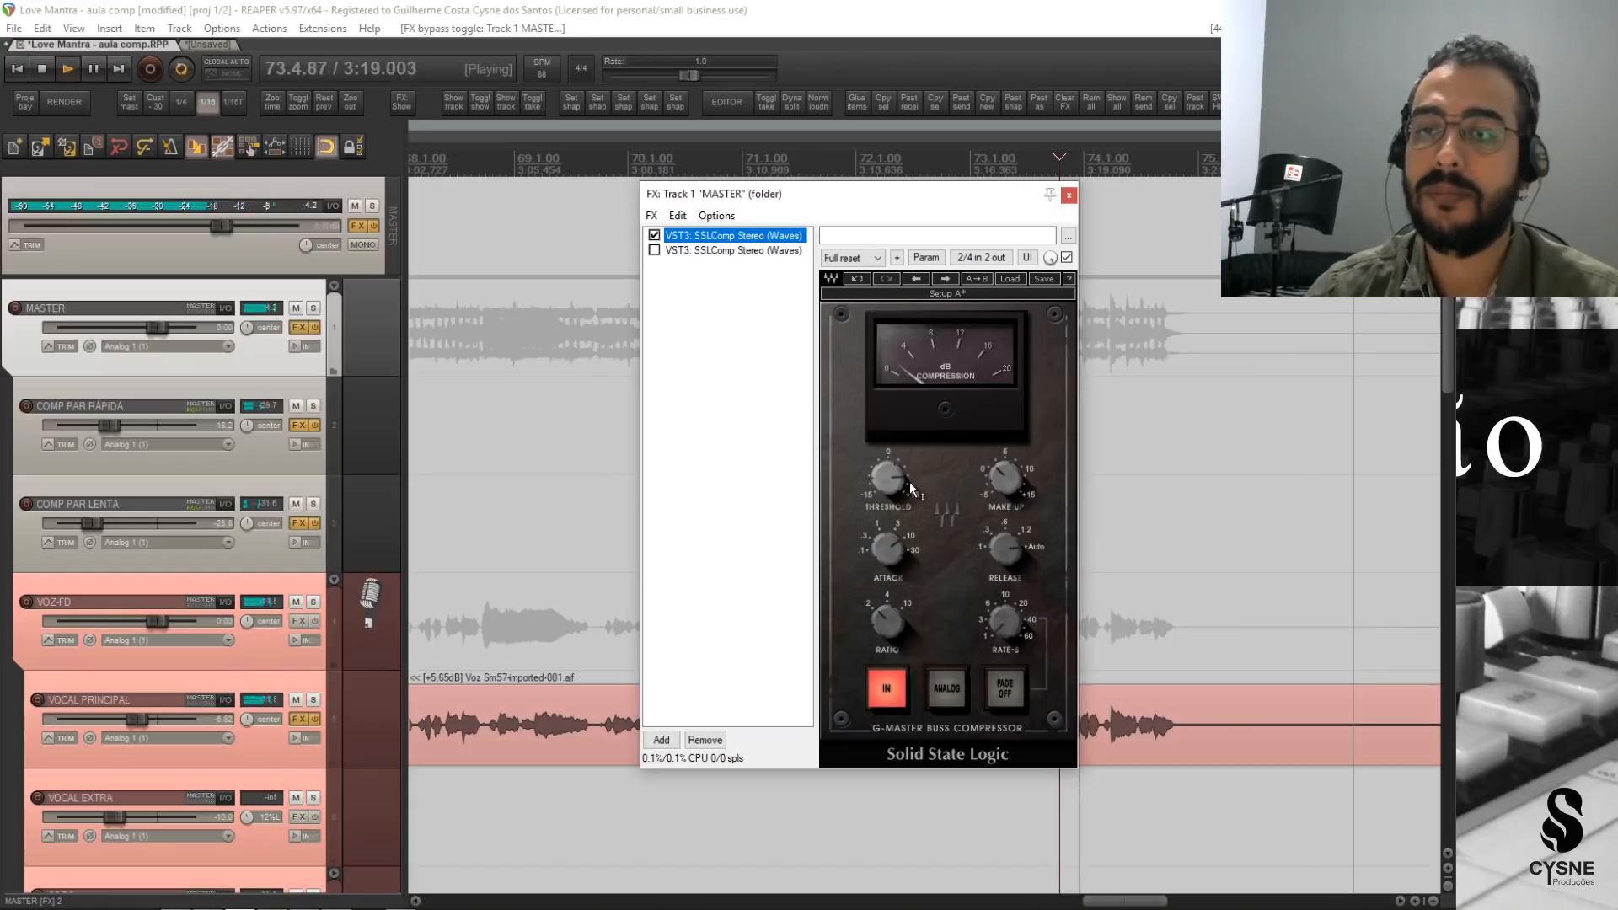
pyautogui.click(1003, 482)
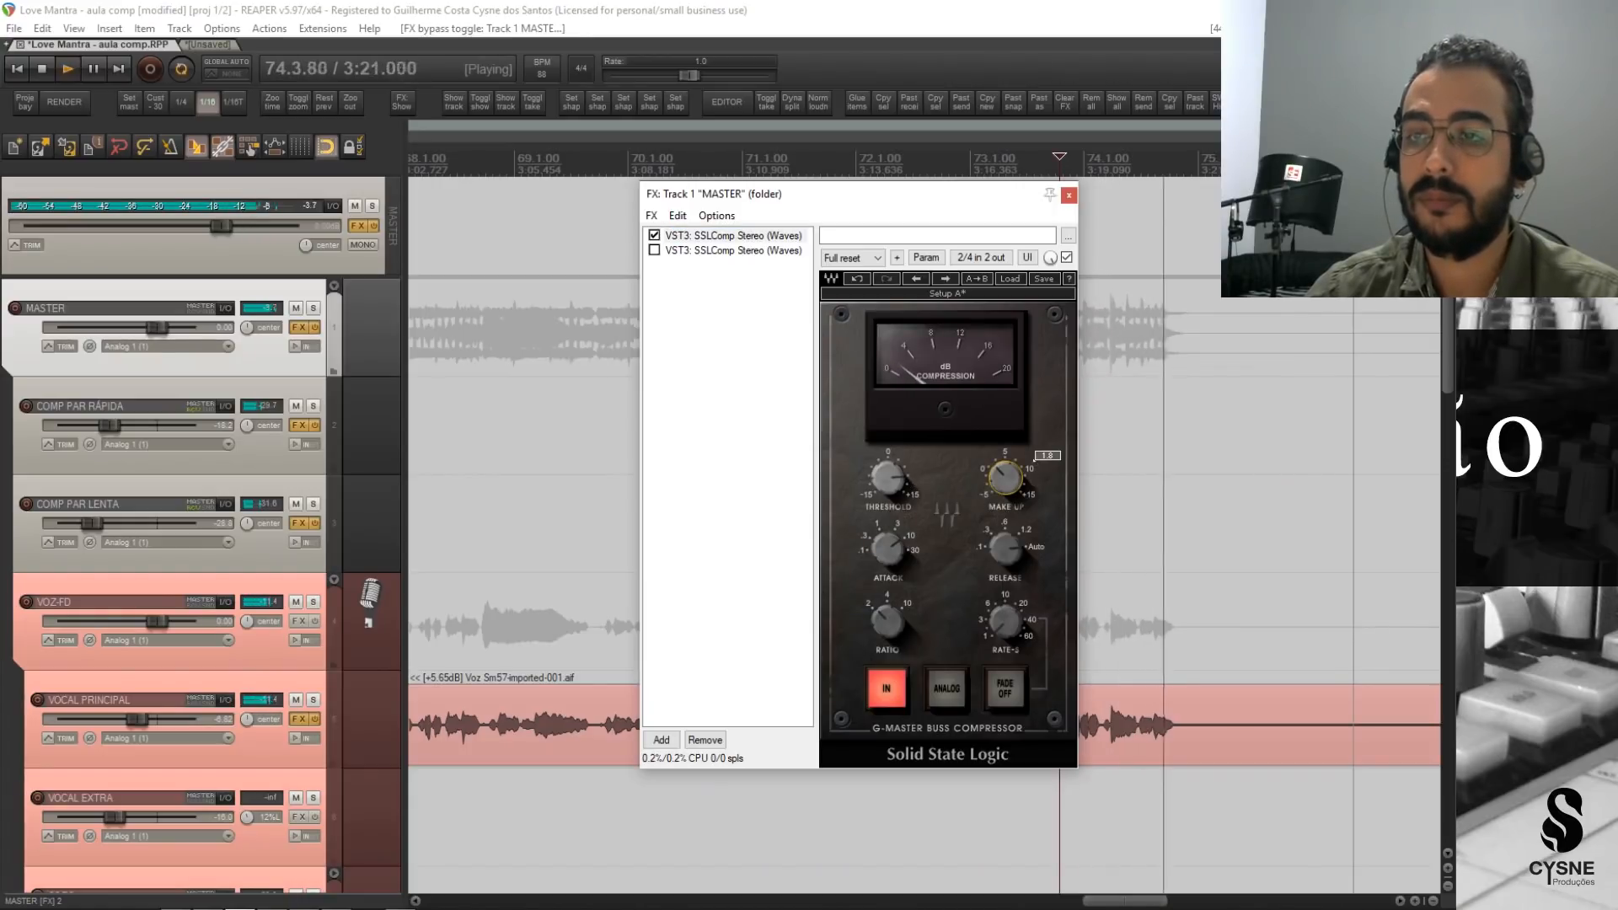
pyautogui.press('space')
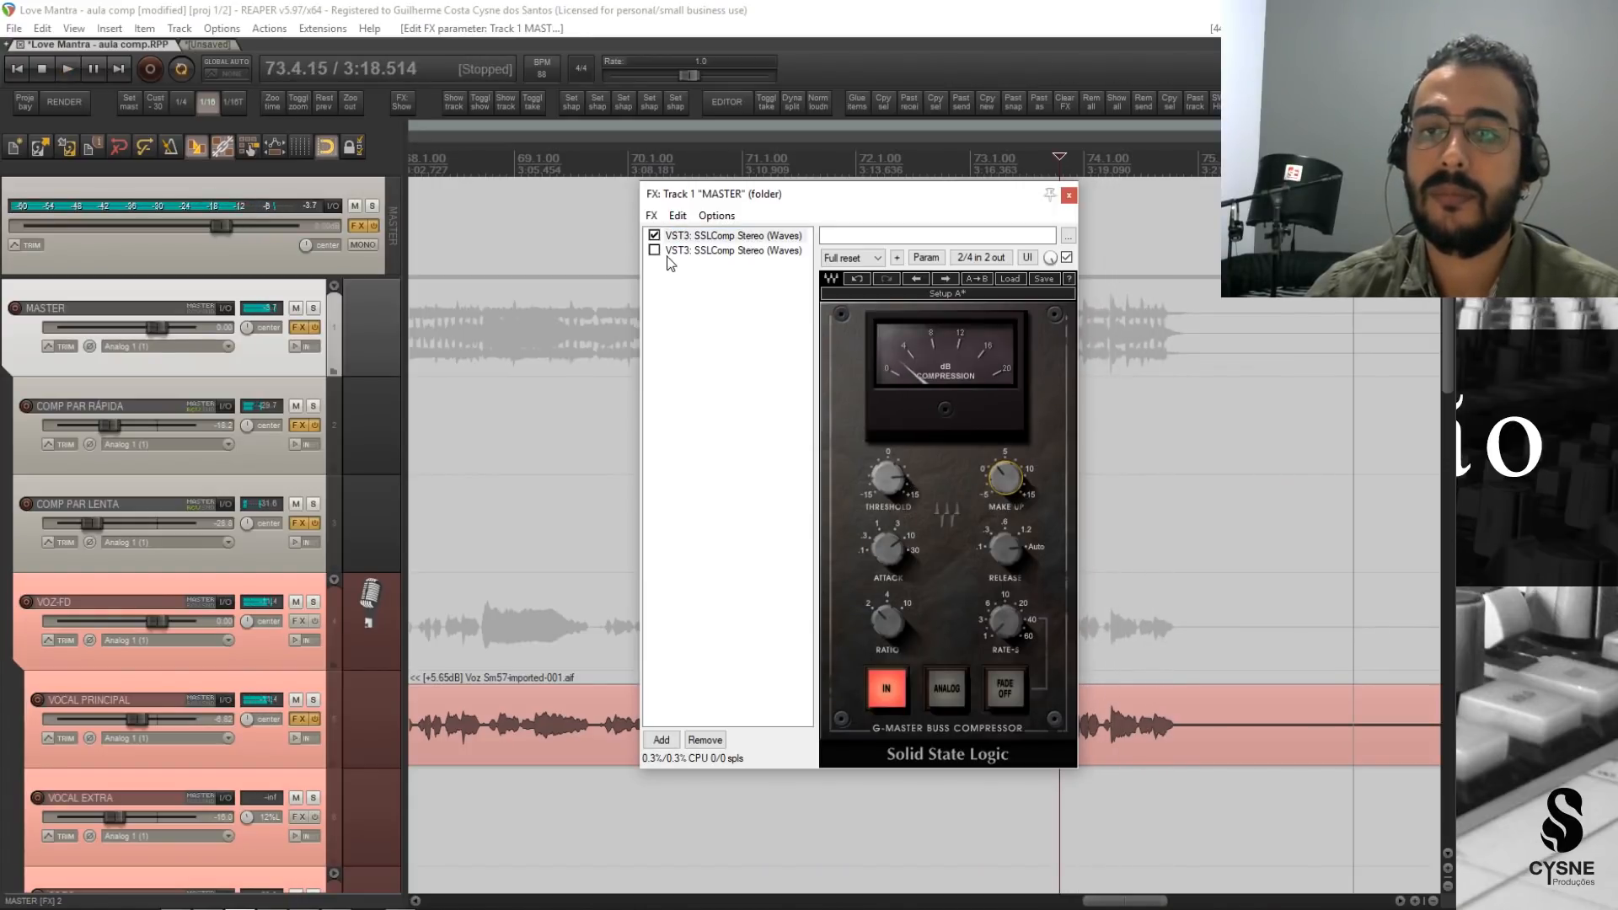
# Activate the second SSLComp on MASTER, lower its make-up gain and briefly play the ending.
pyautogui.click(655, 250)
pyautogui.click(1004, 478)
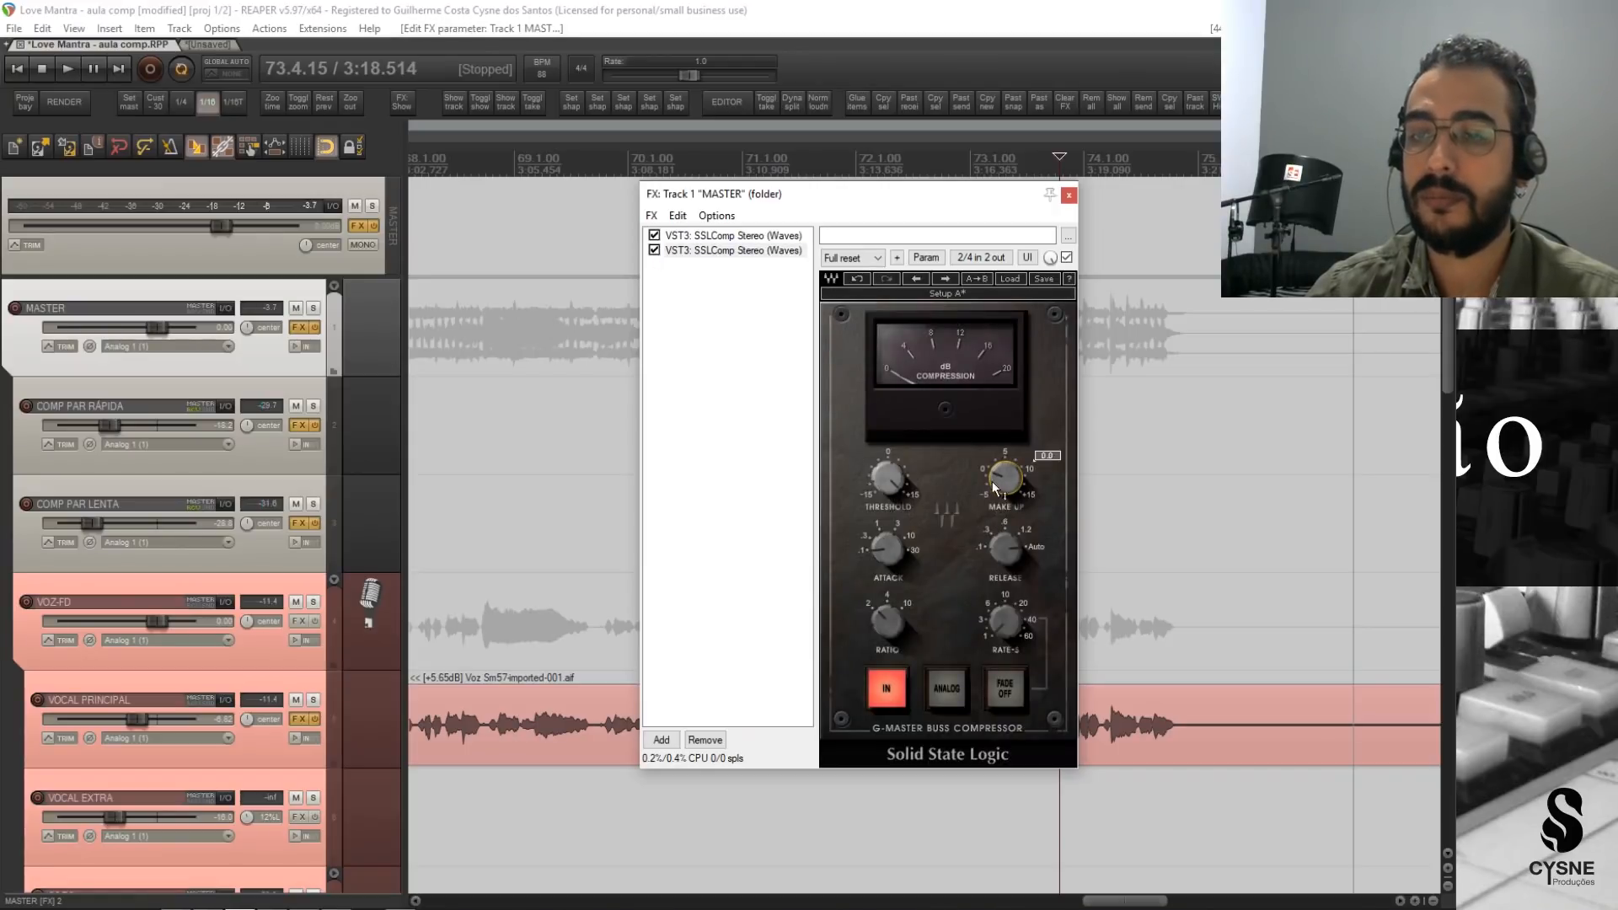
pyautogui.press('space')
pyautogui.press('space')
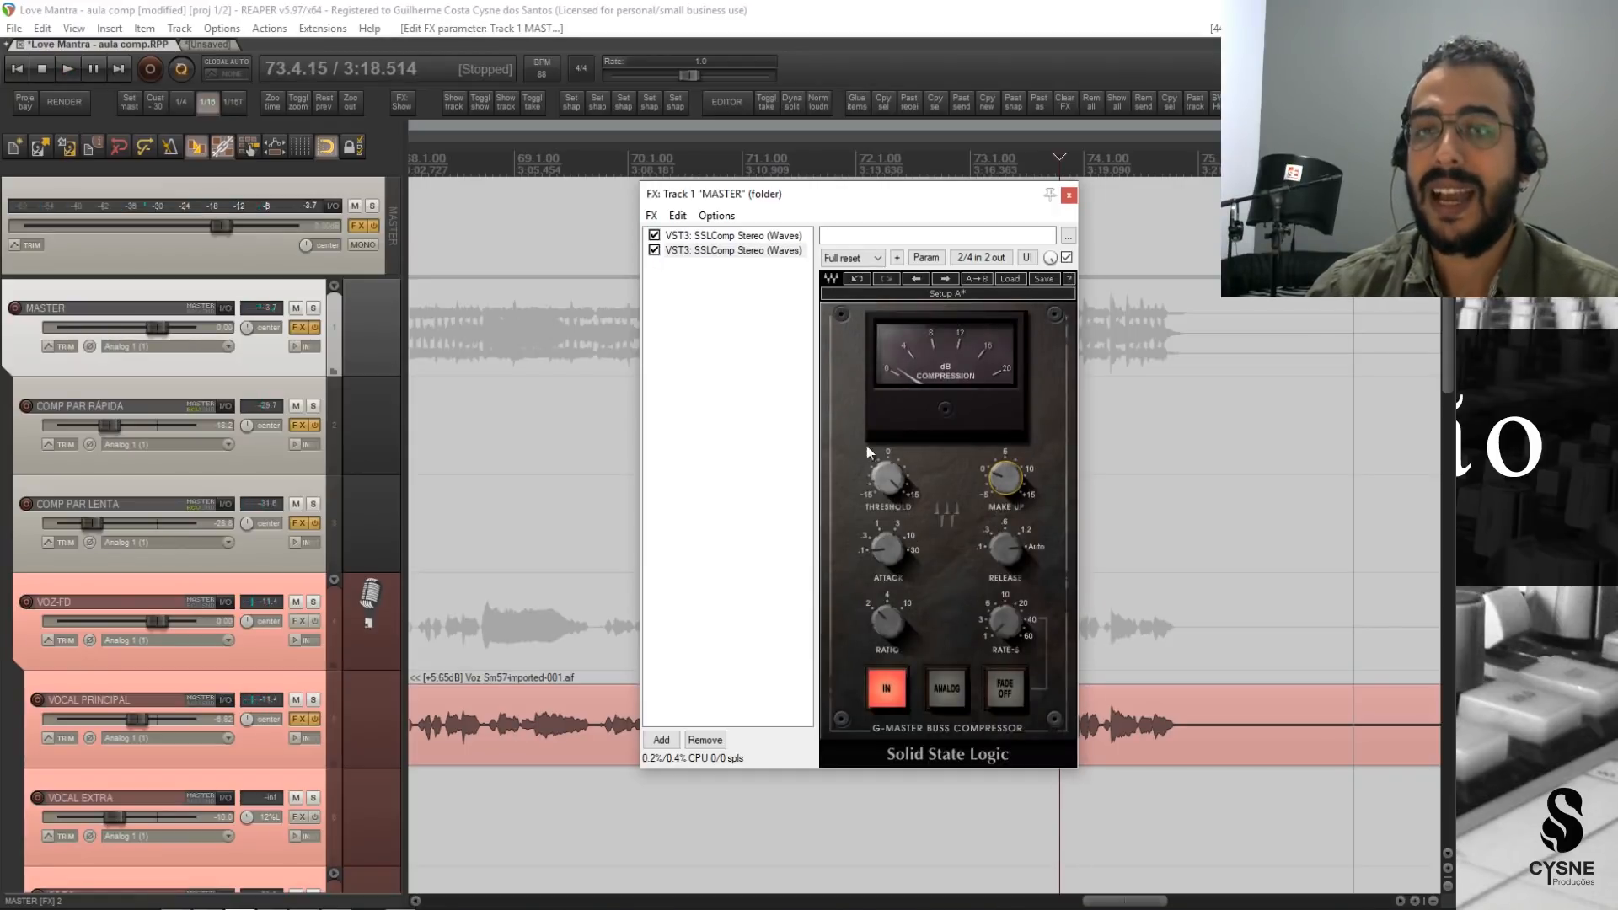
# Lower the first SSLComp's make-up gain and play the ending while watching the second SSLComp's compression meter.
pyautogui.click(749, 238)
pyautogui.click(1005, 478)
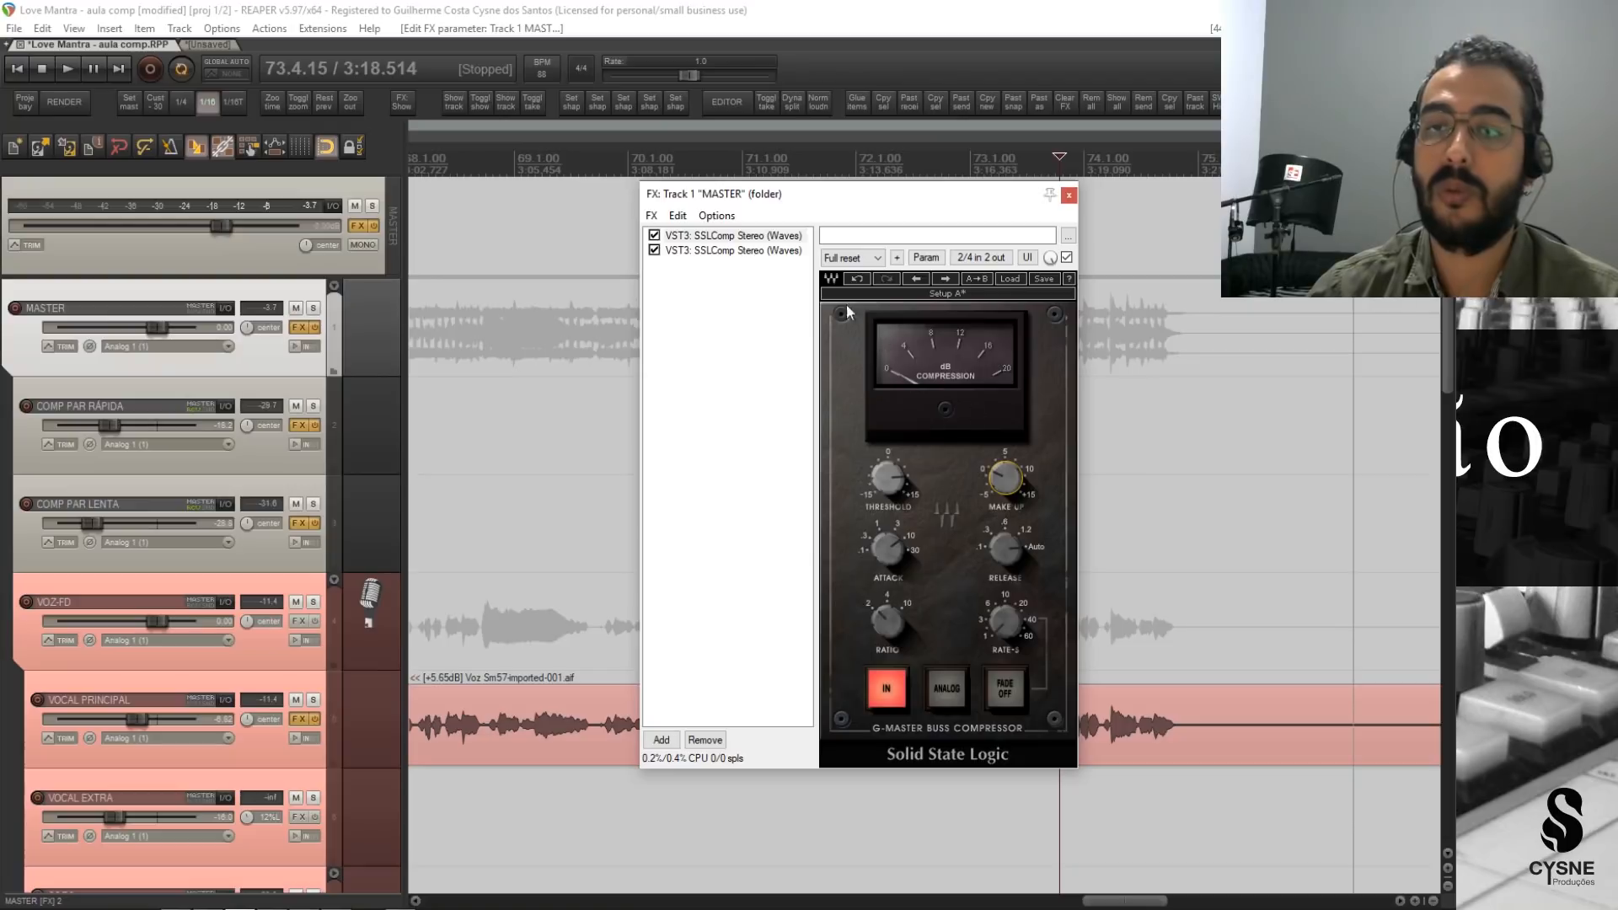
pyautogui.click(715, 251)
pyautogui.press('space')
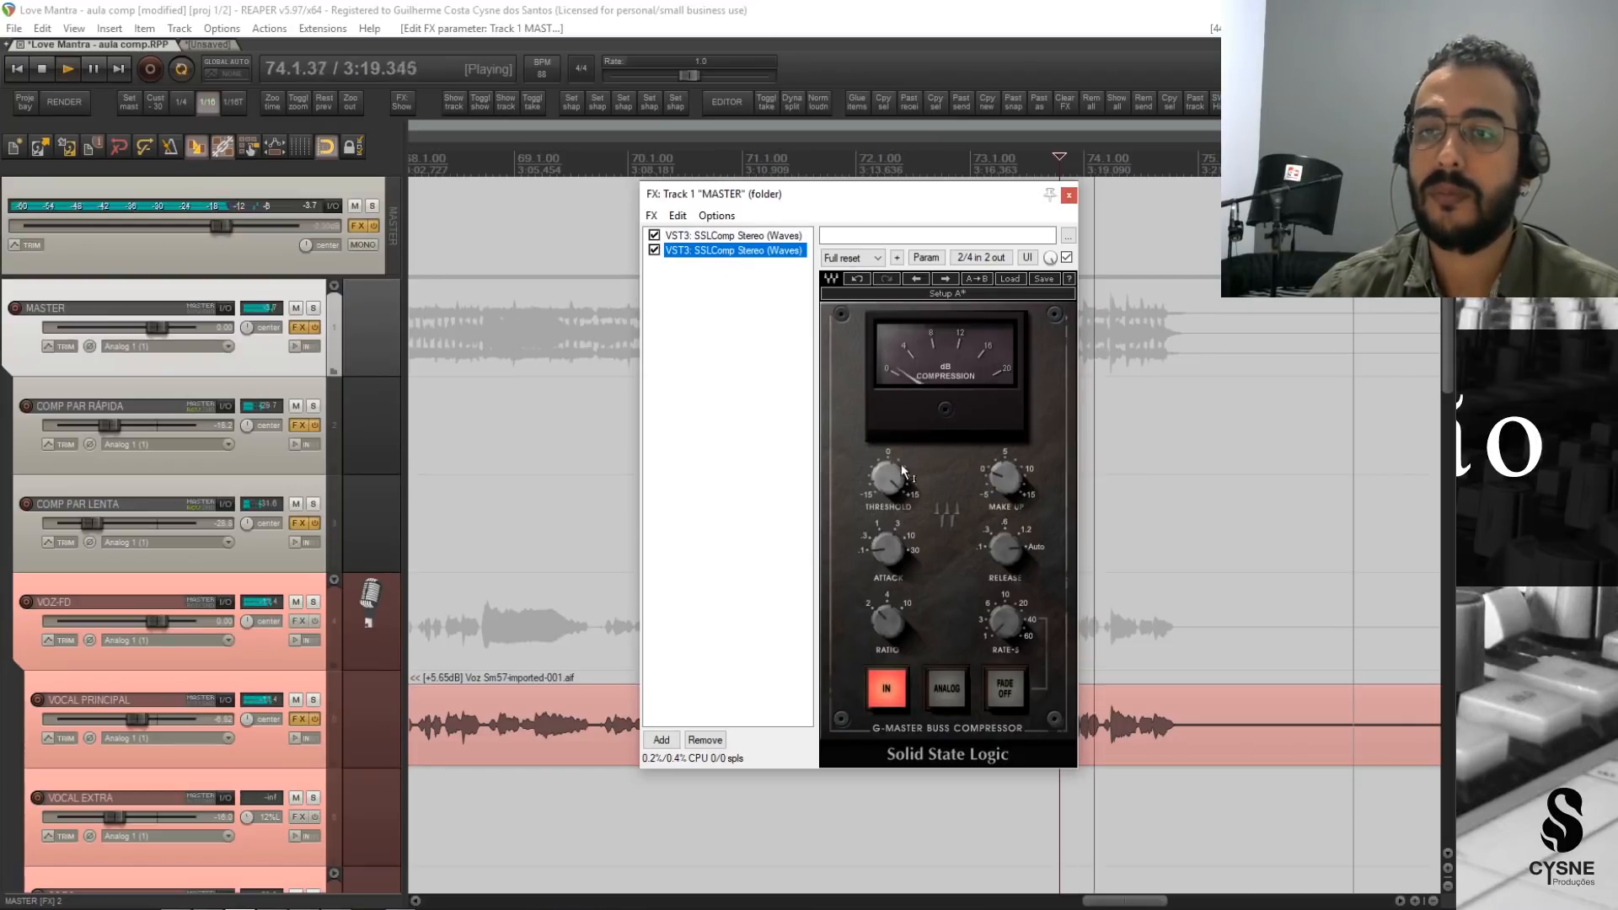
pyautogui.press('space')
# Fine-tune the first SSLComp's make-up gain in playback and check the second SSLComp's compression meter over the ending.
pyautogui.click(863, 278)
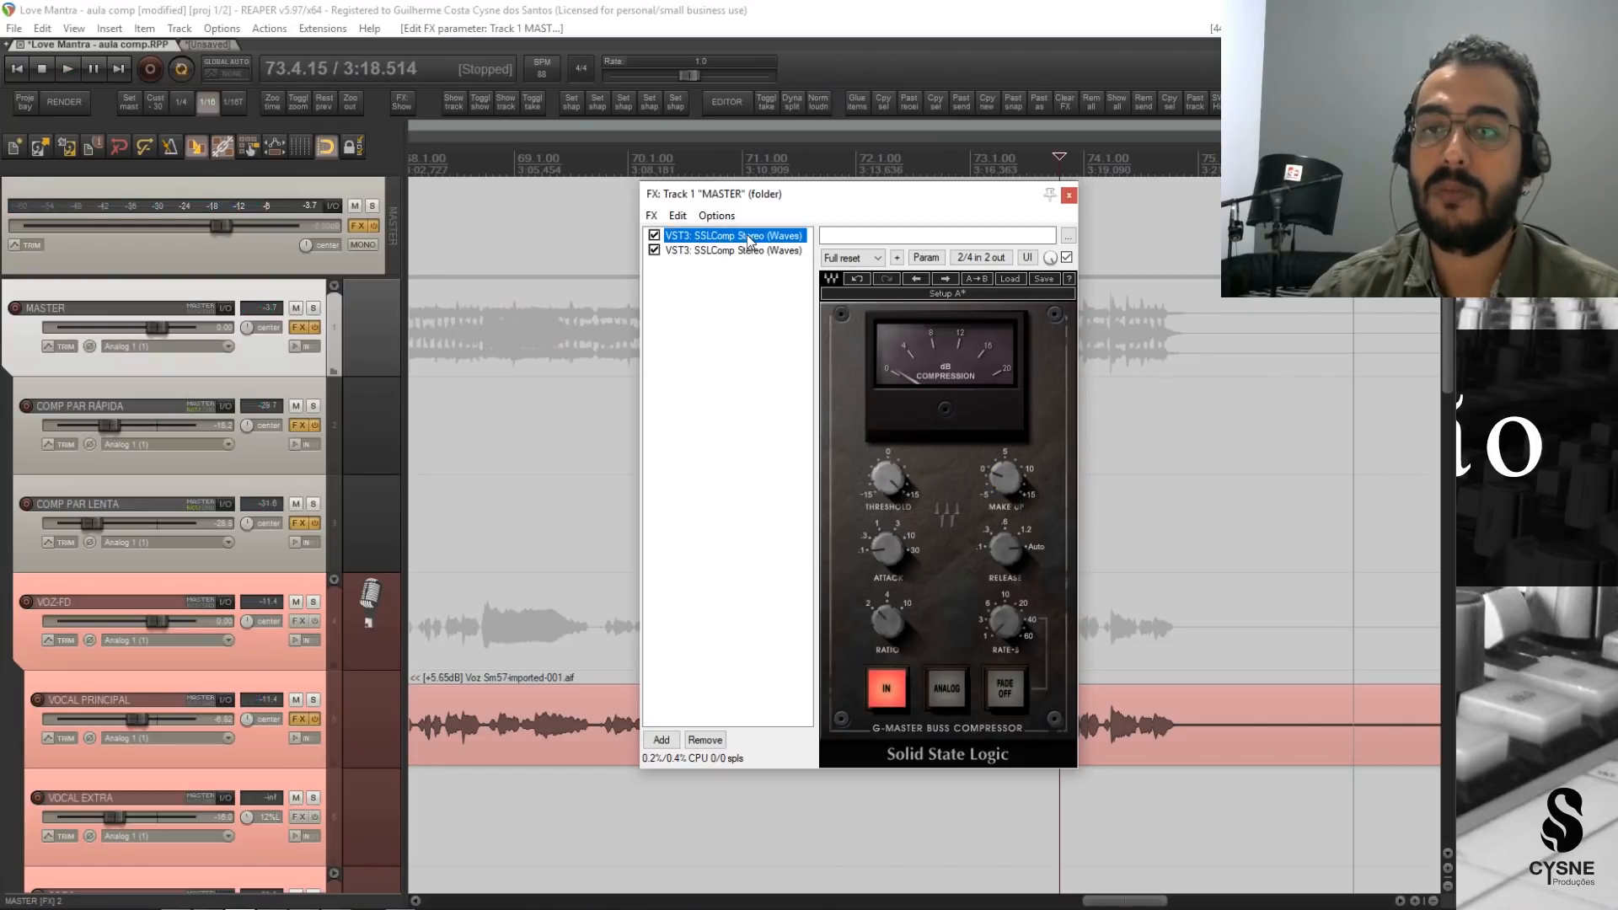
pyautogui.press('space')
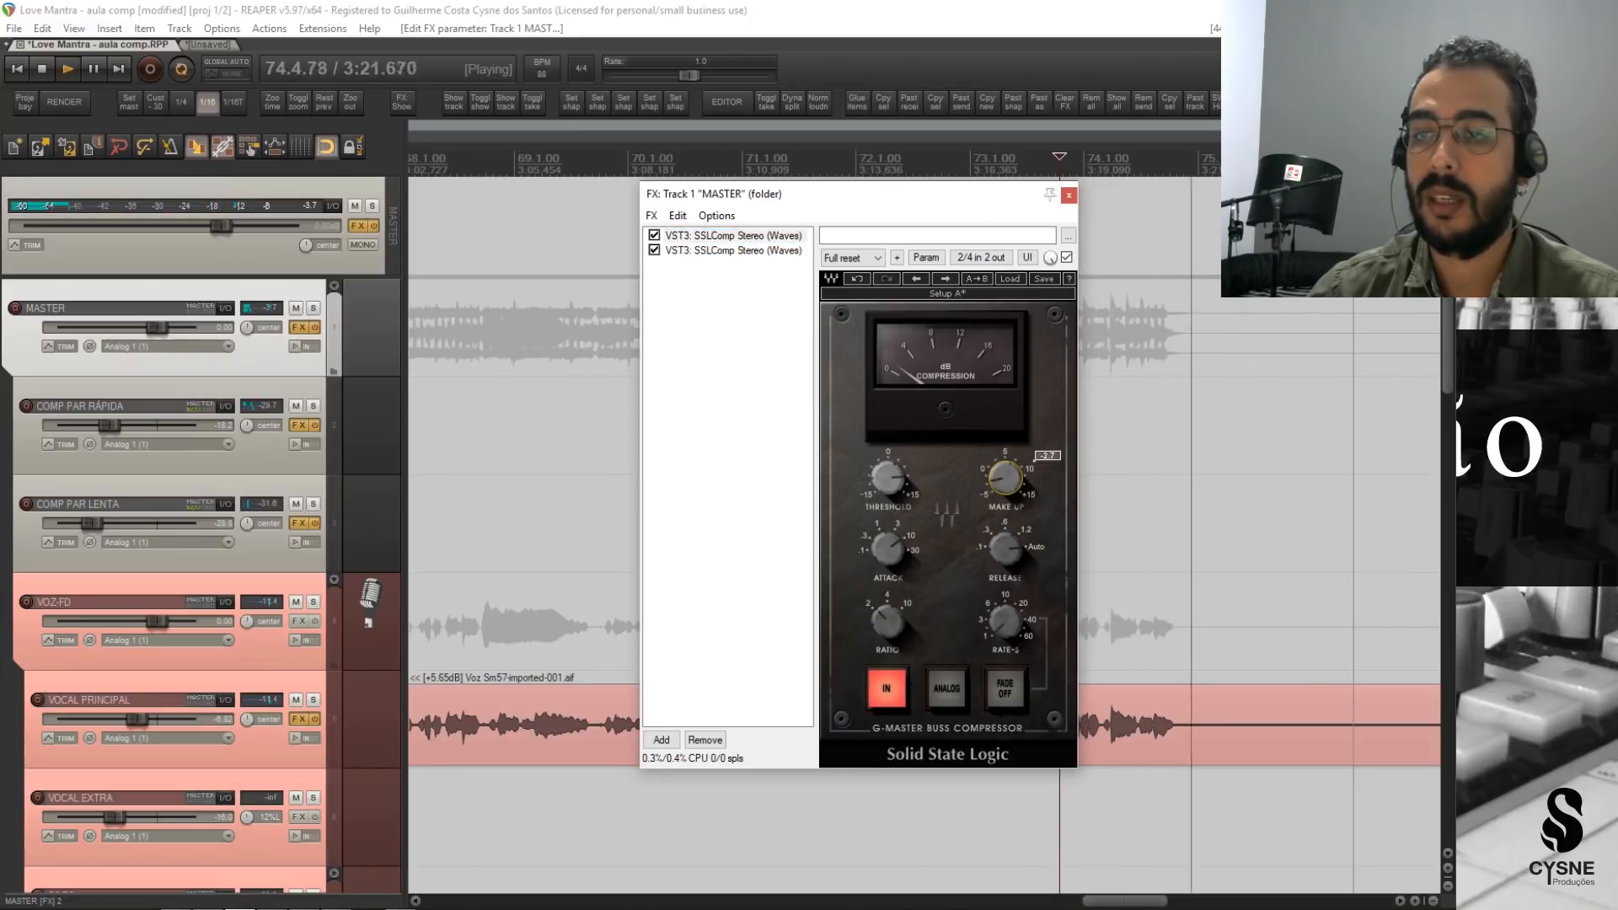
pyautogui.press('space')
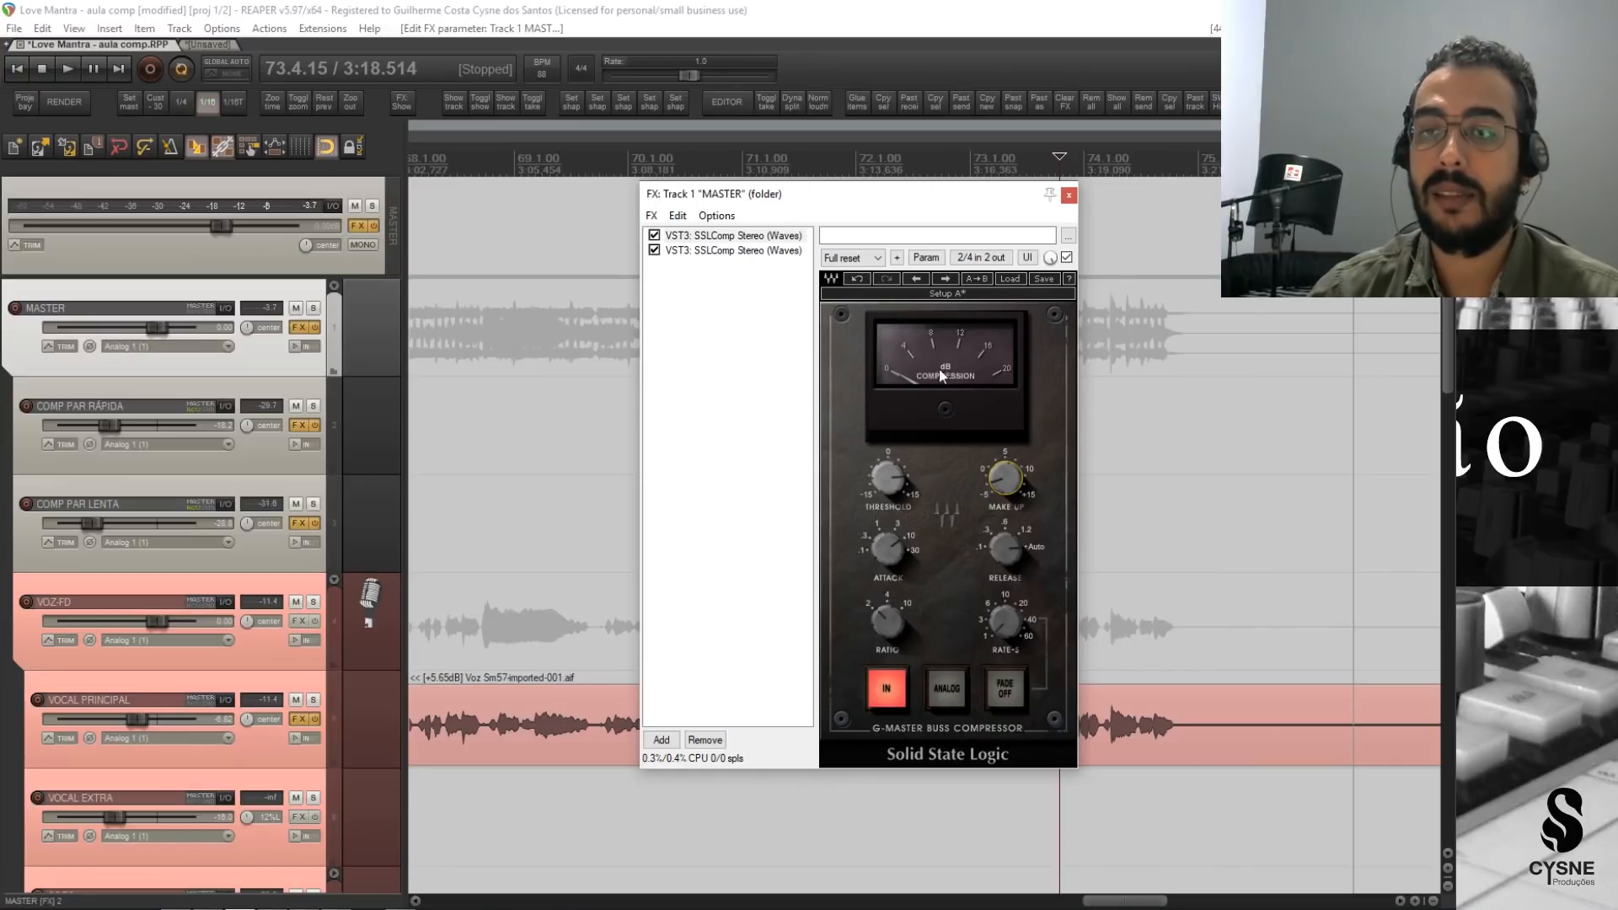
pyautogui.click(733, 250)
pyautogui.press('space')
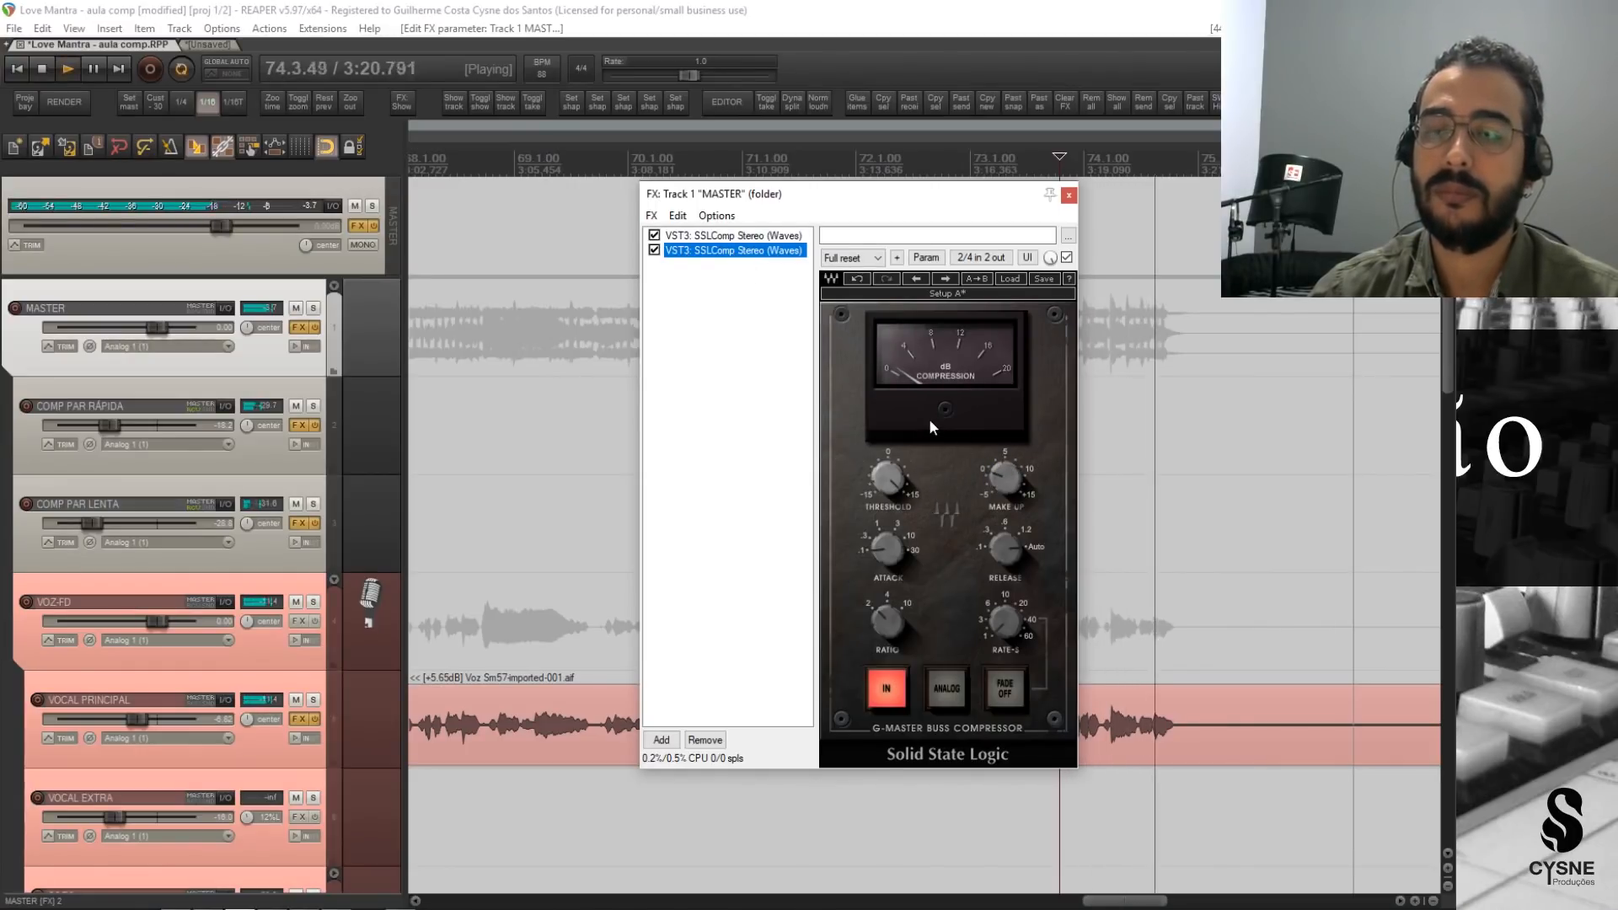
pyautogui.press('space')
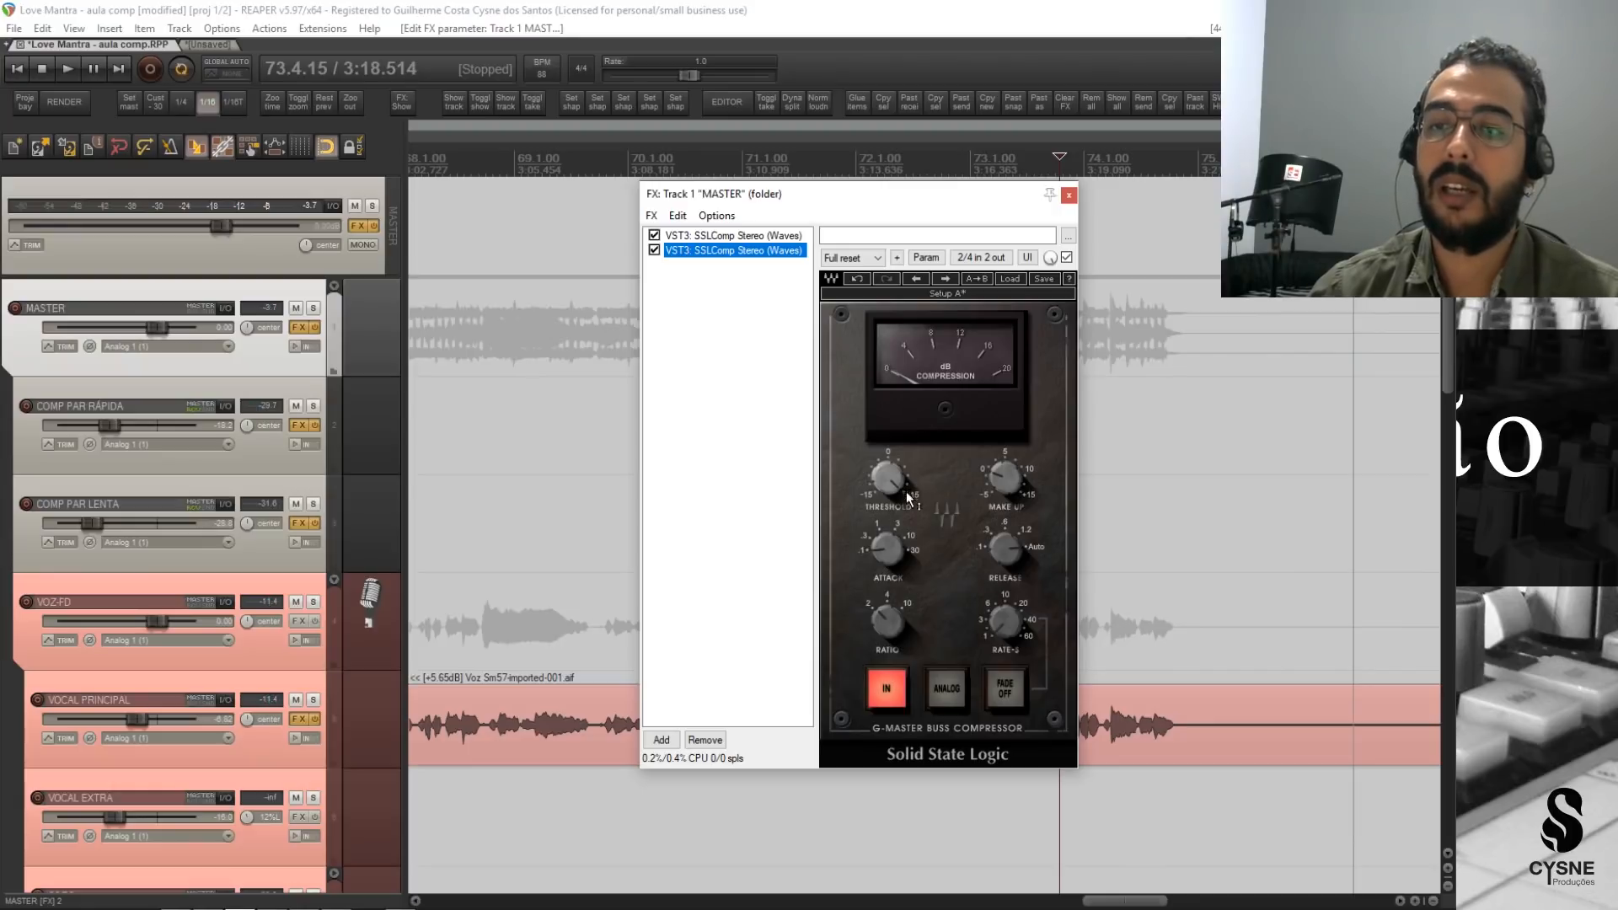
# Adjust the second SSLComp's threshold on MASTER in playback and replay the song's ending while watching its compression meter.
pyautogui.press('space')
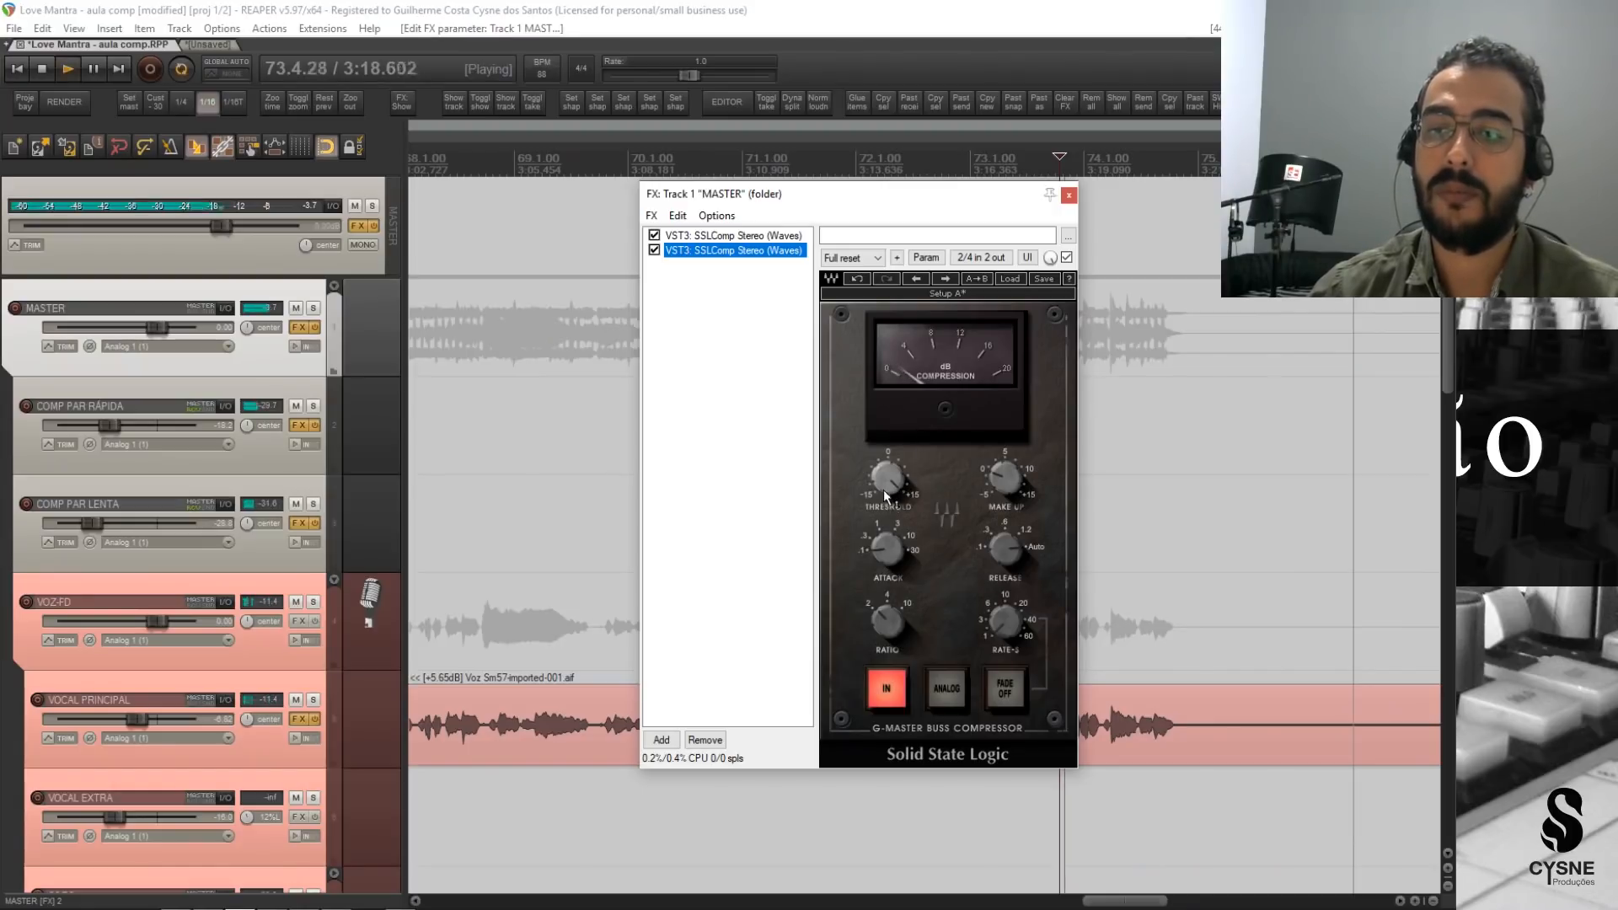
pyautogui.click(884, 485)
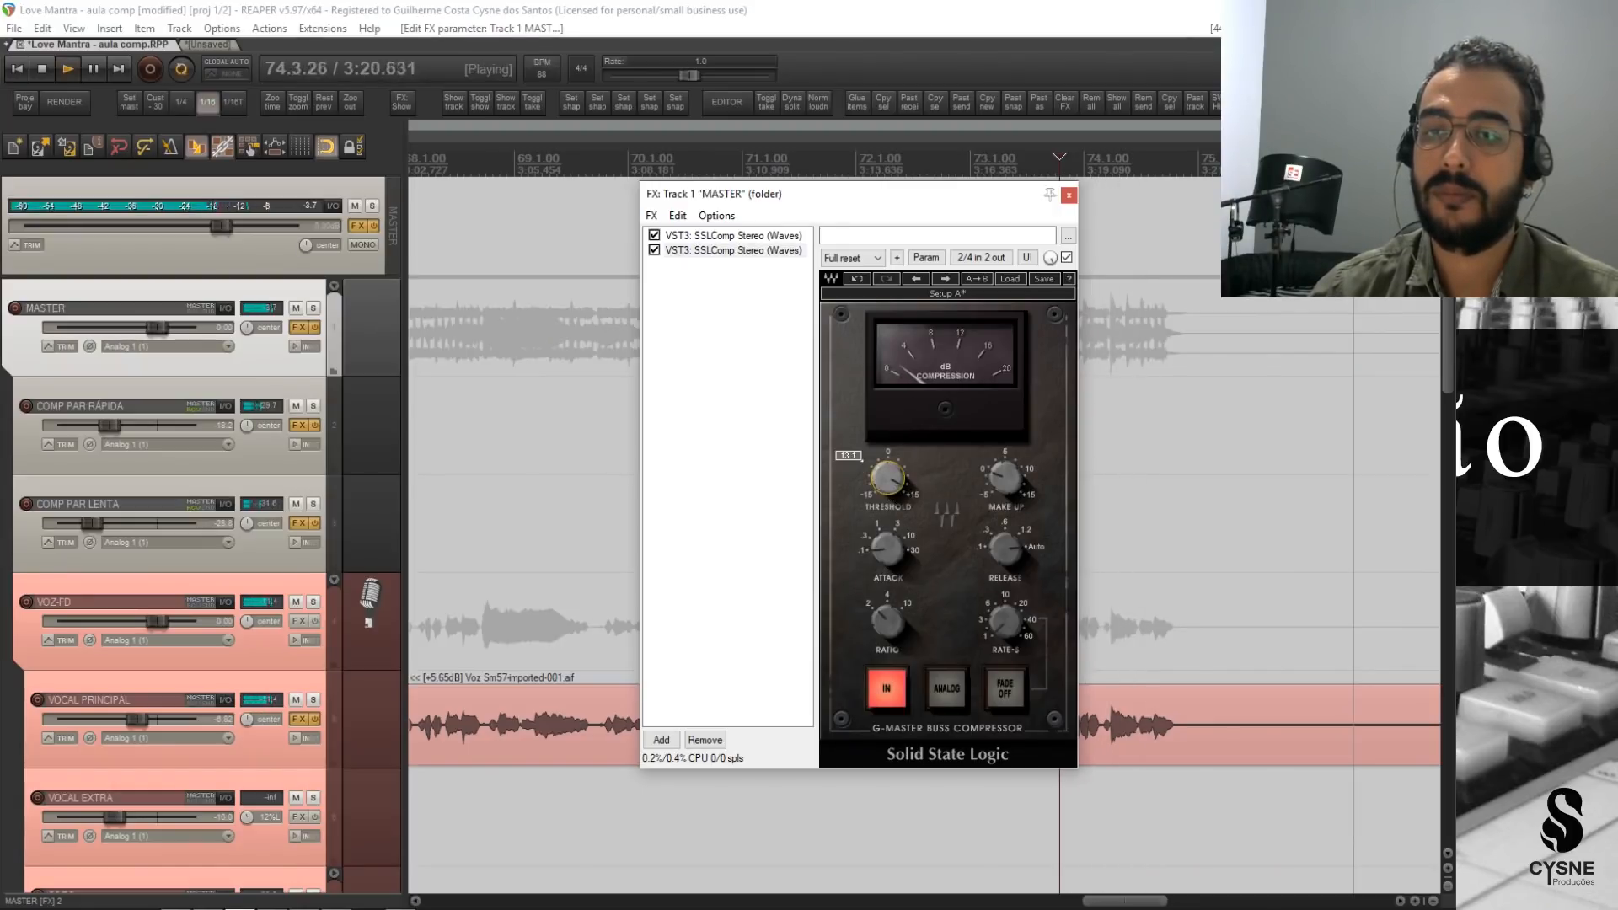
pyautogui.press('space')
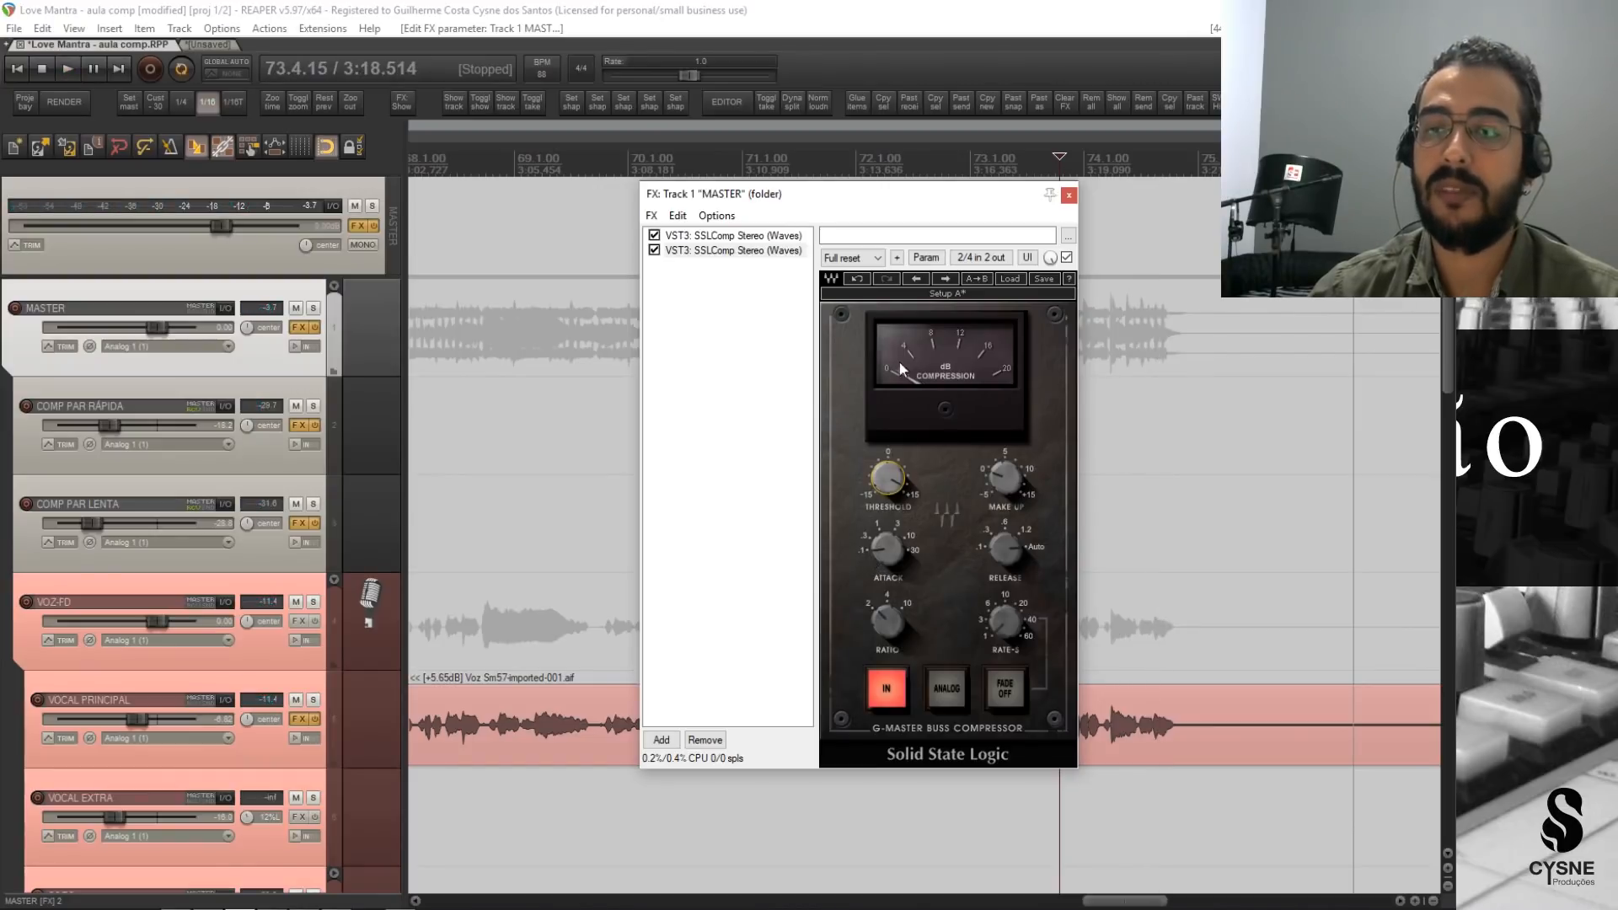
pyautogui.press('space')
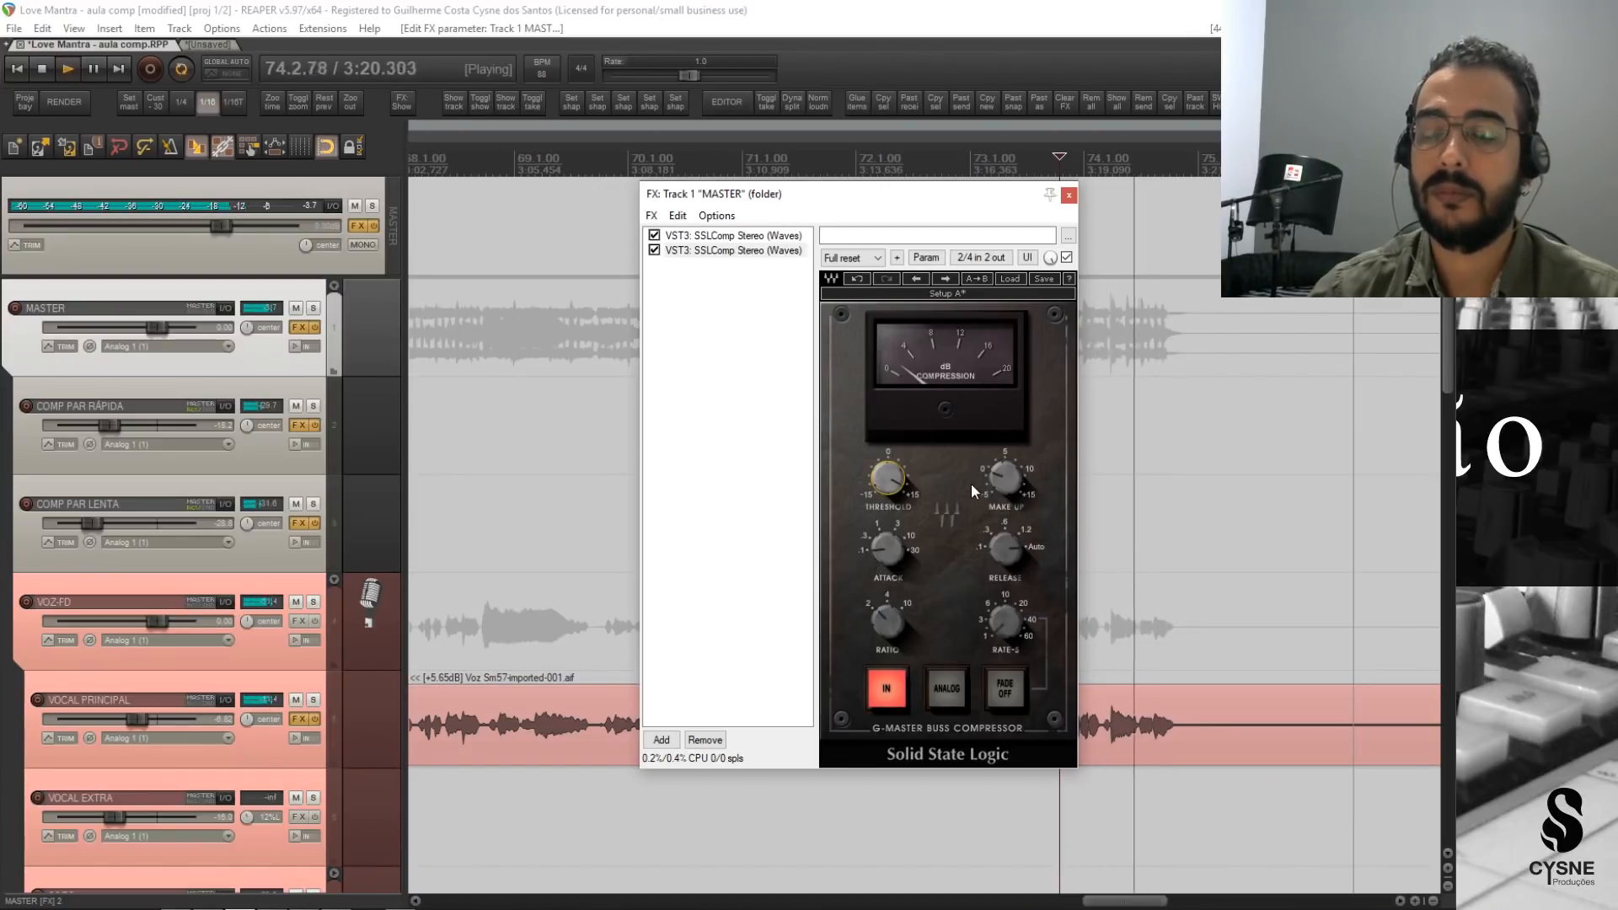
pyautogui.press('space')
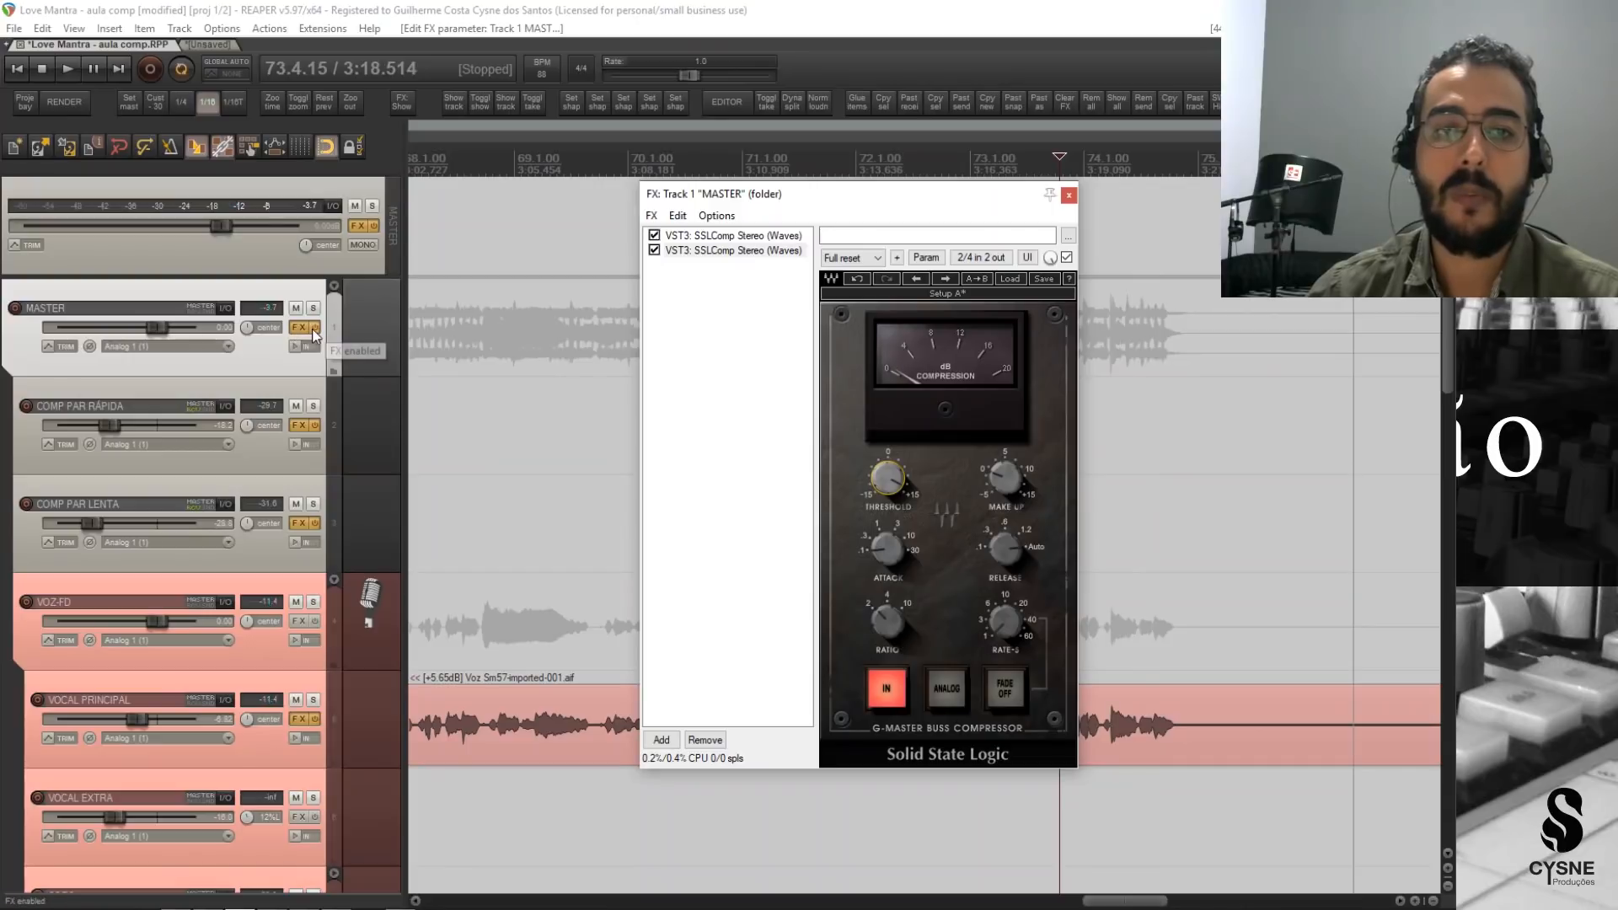
# Compare the song's ending with the MASTER track's effects bypassed and enabled in short playbacks.
pyautogui.click(314, 328)
pyautogui.press('space')
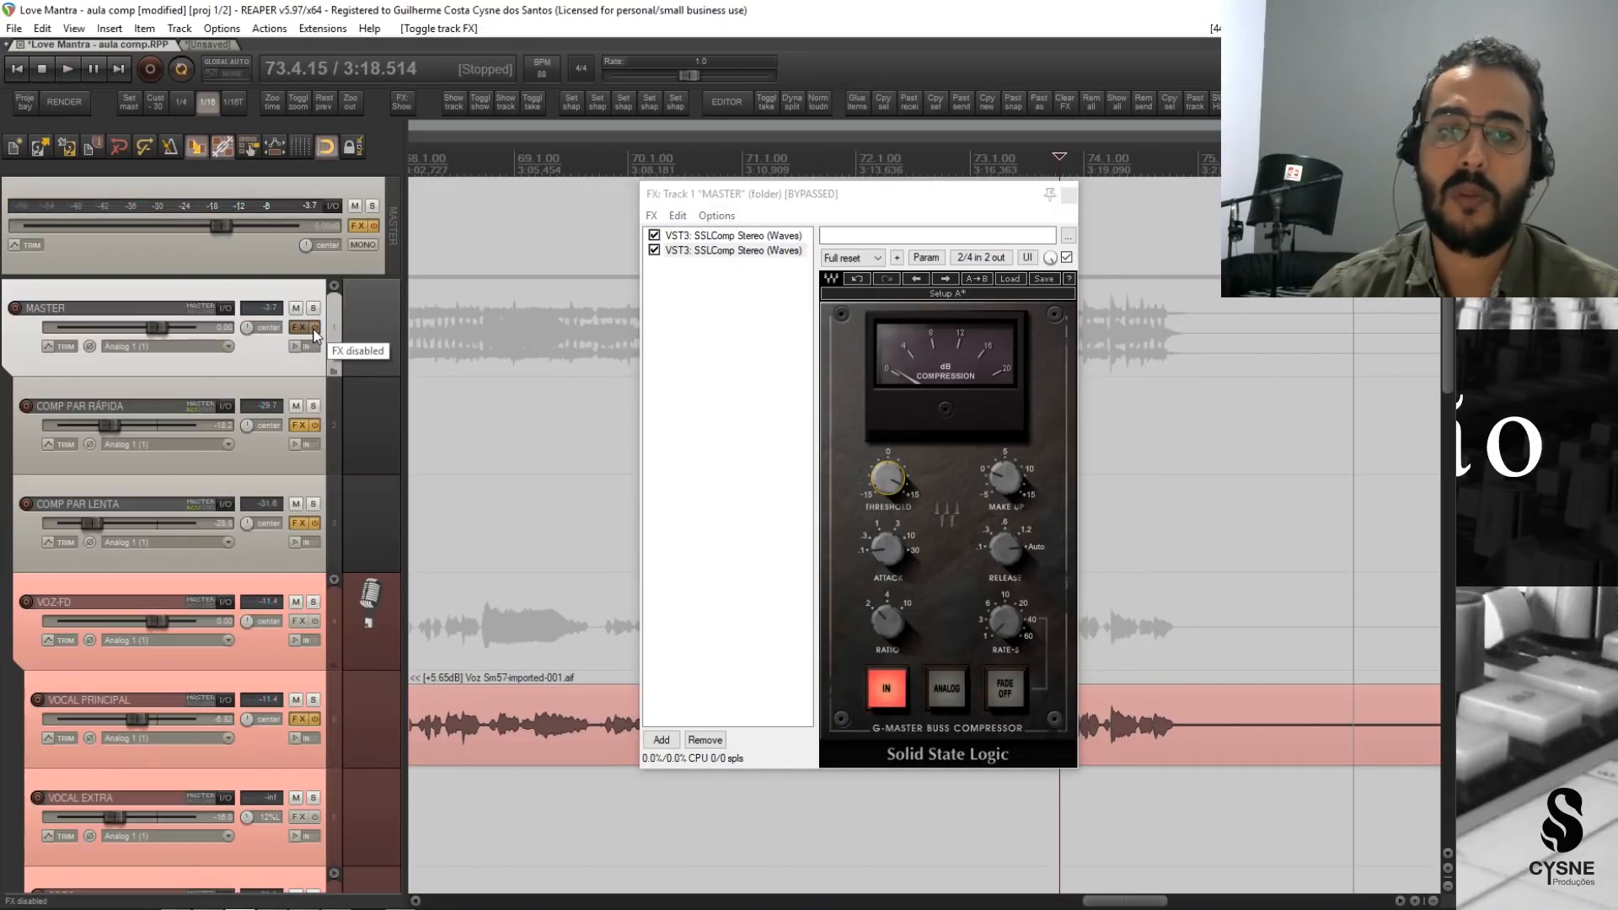
pyautogui.click(313, 328)
pyautogui.press('space')
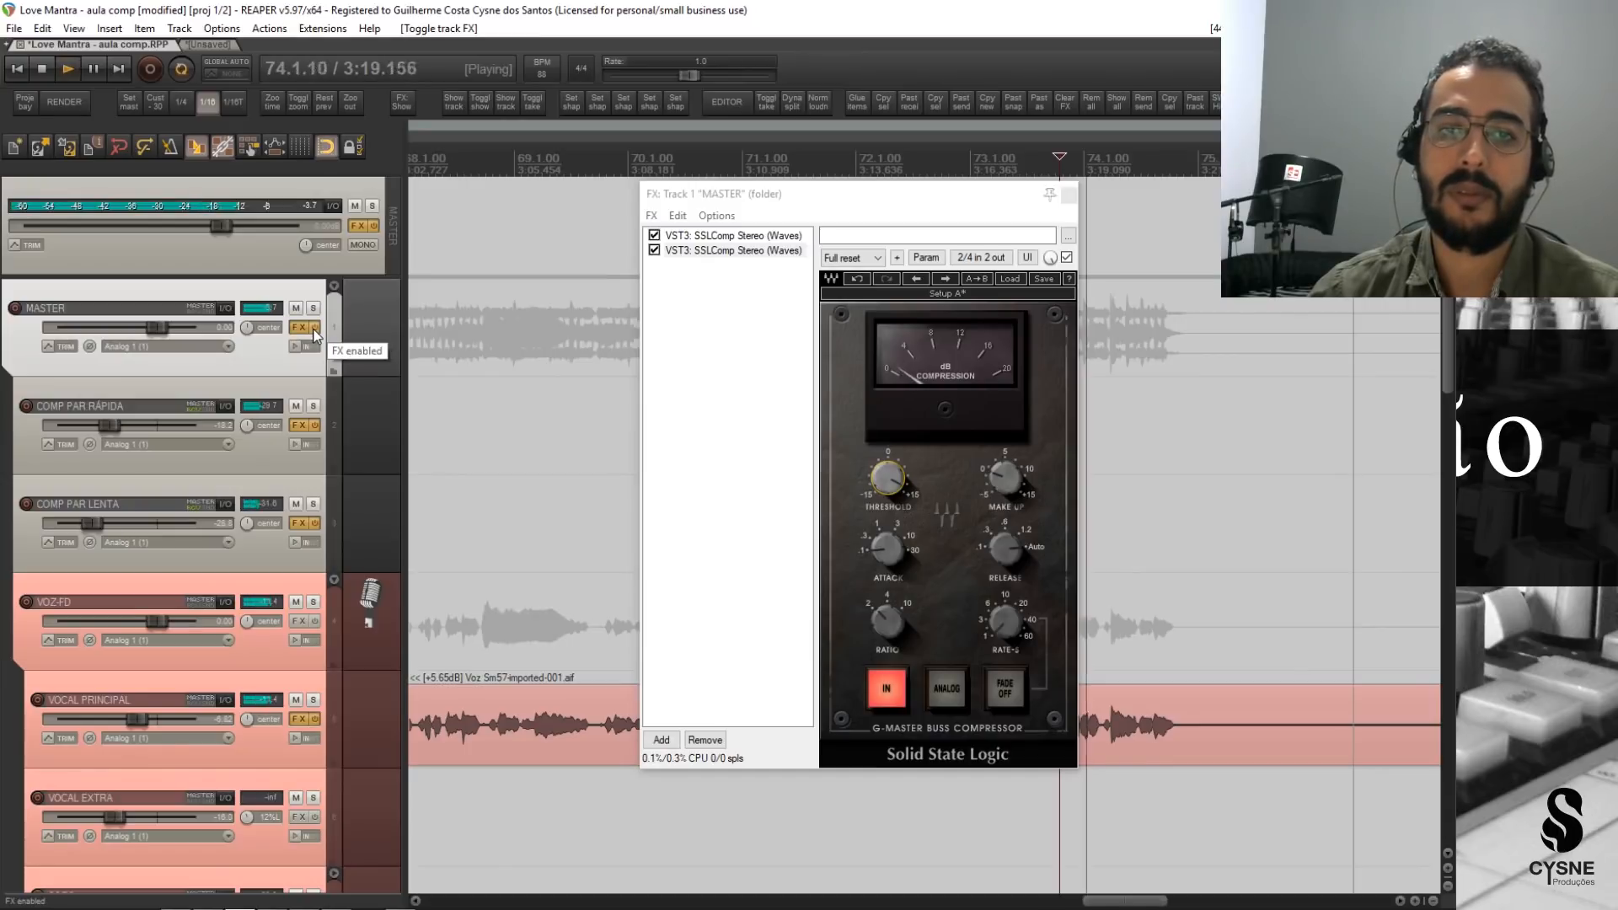
pyautogui.press('space')
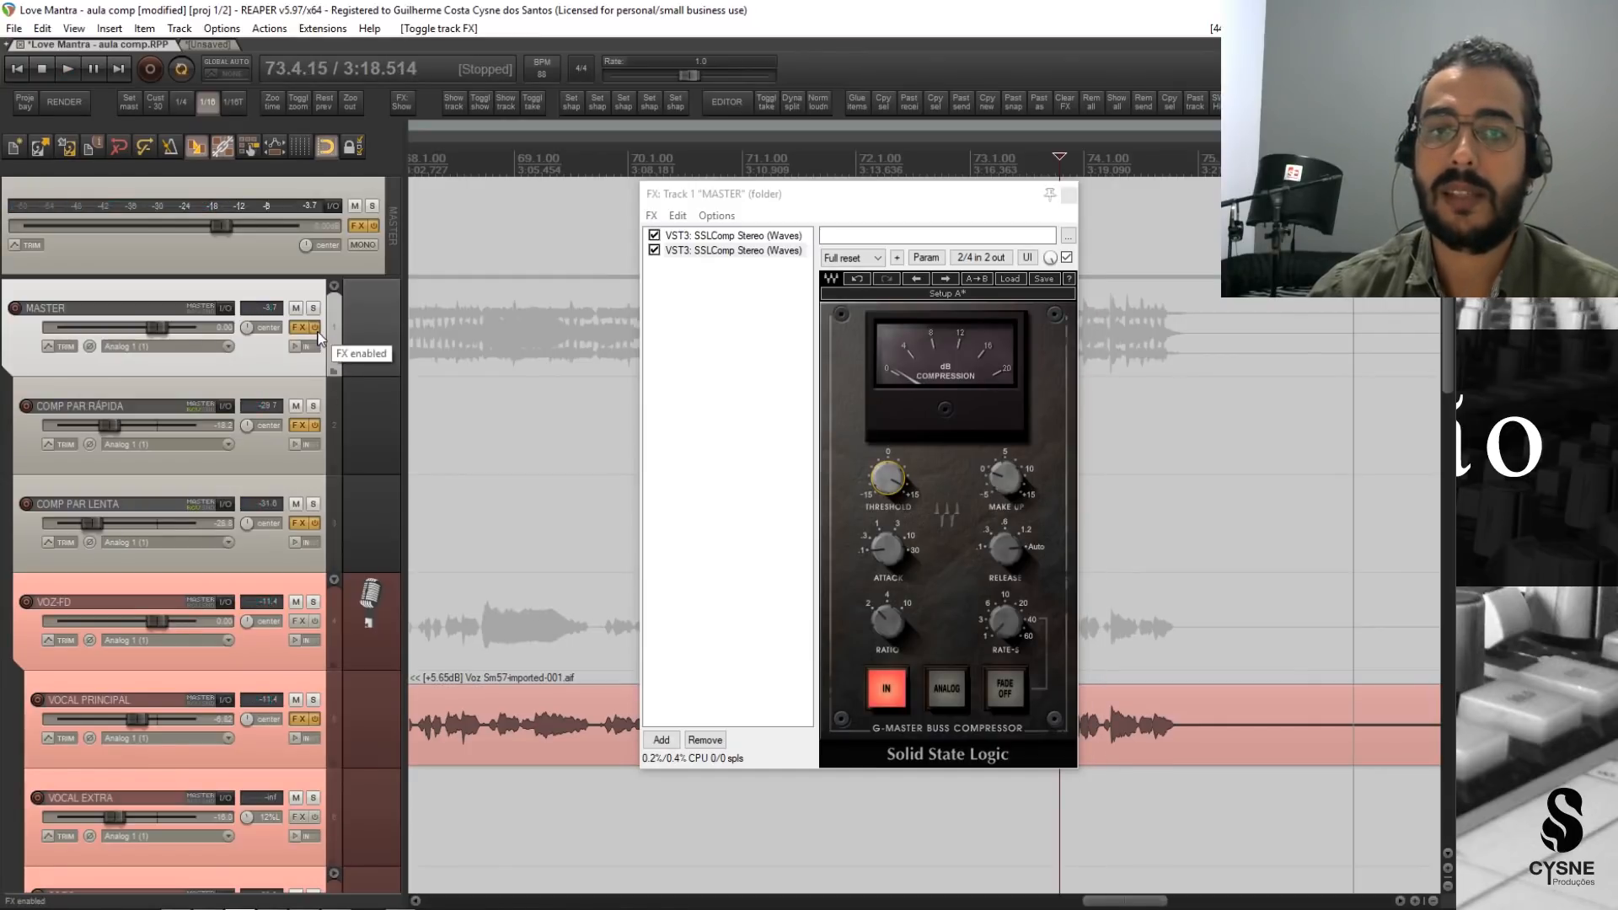
pyautogui.click(316, 331)
pyautogui.press('space')
pyautogui.click(317, 331)
pyautogui.press('space')
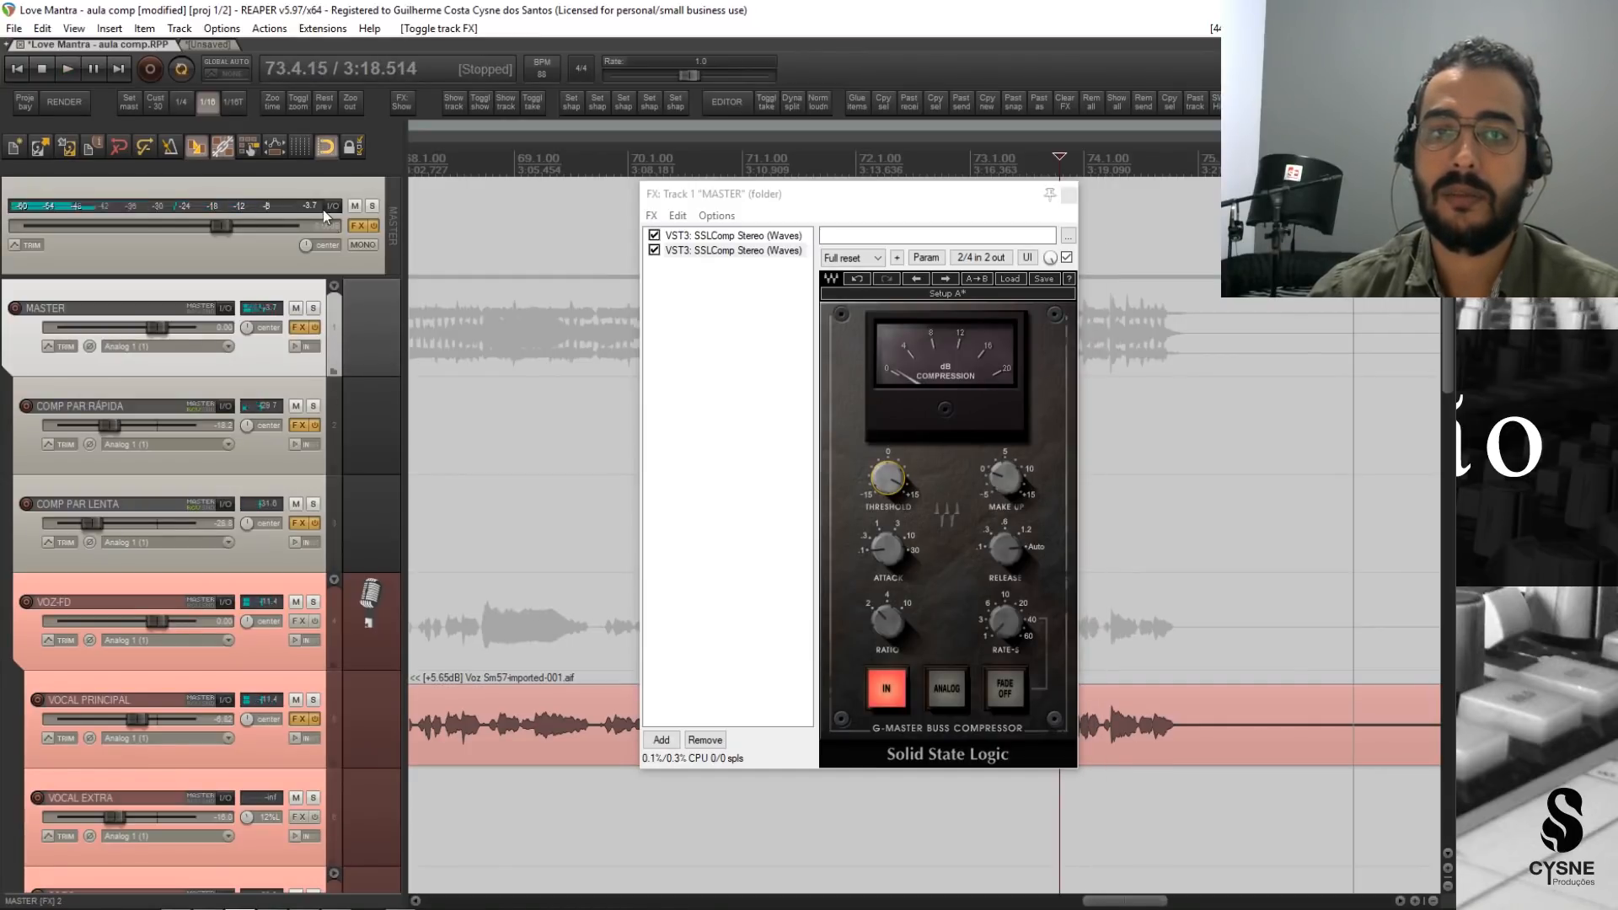
# Raise the second SSLComp's make-up gain in playback, reset the master peak readout and replay the ending to check the level.
pyautogui.press('space')
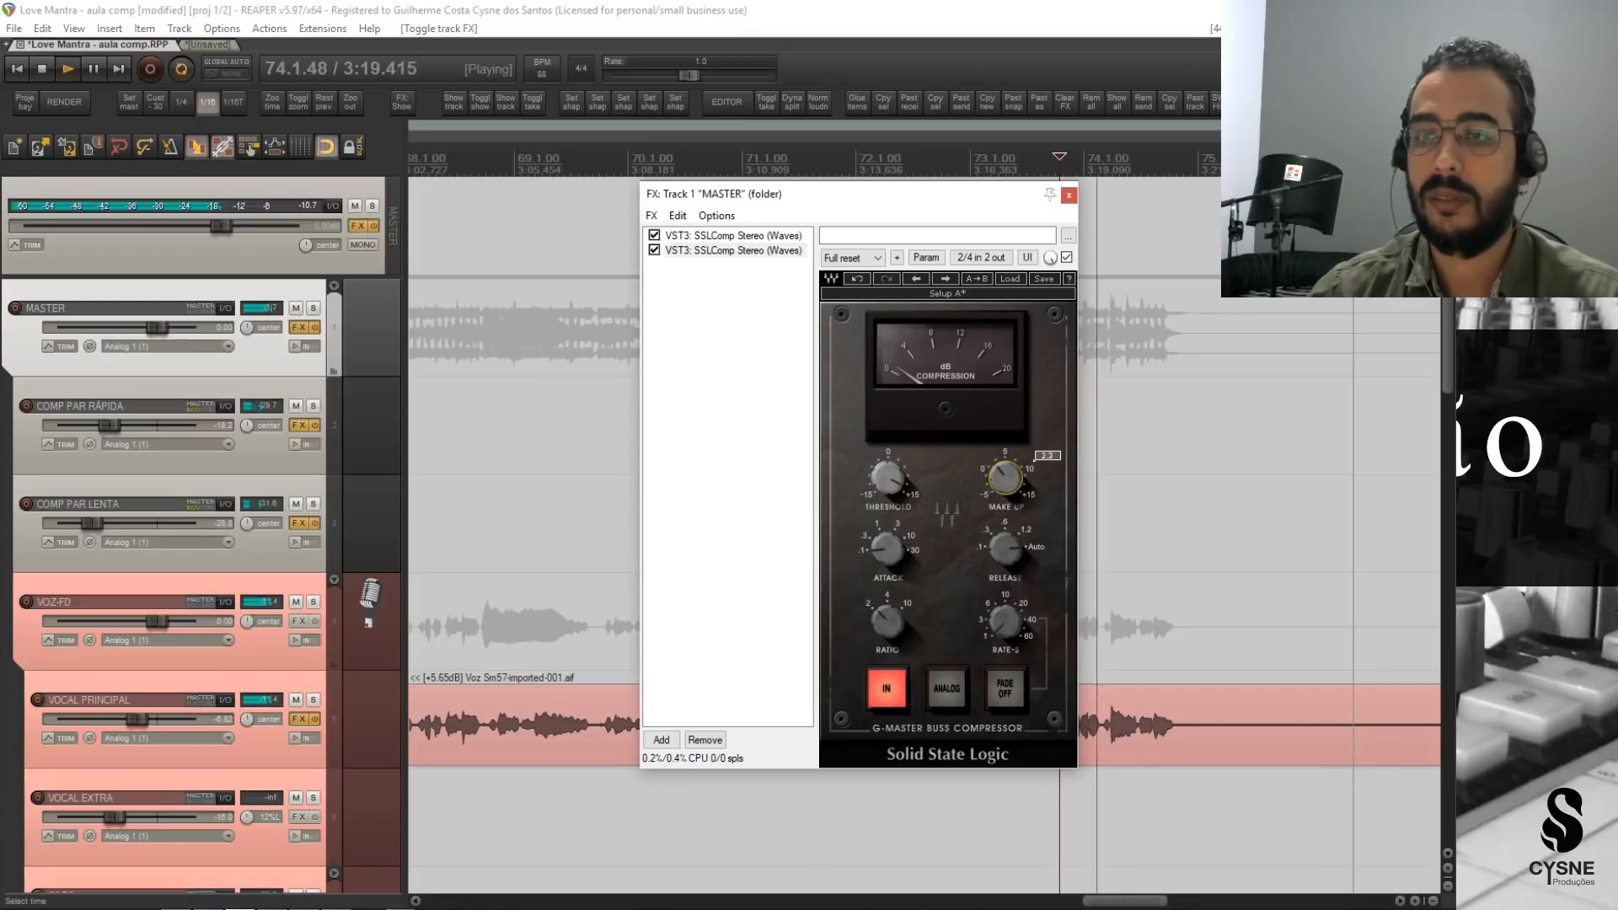
pyautogui.press('space')
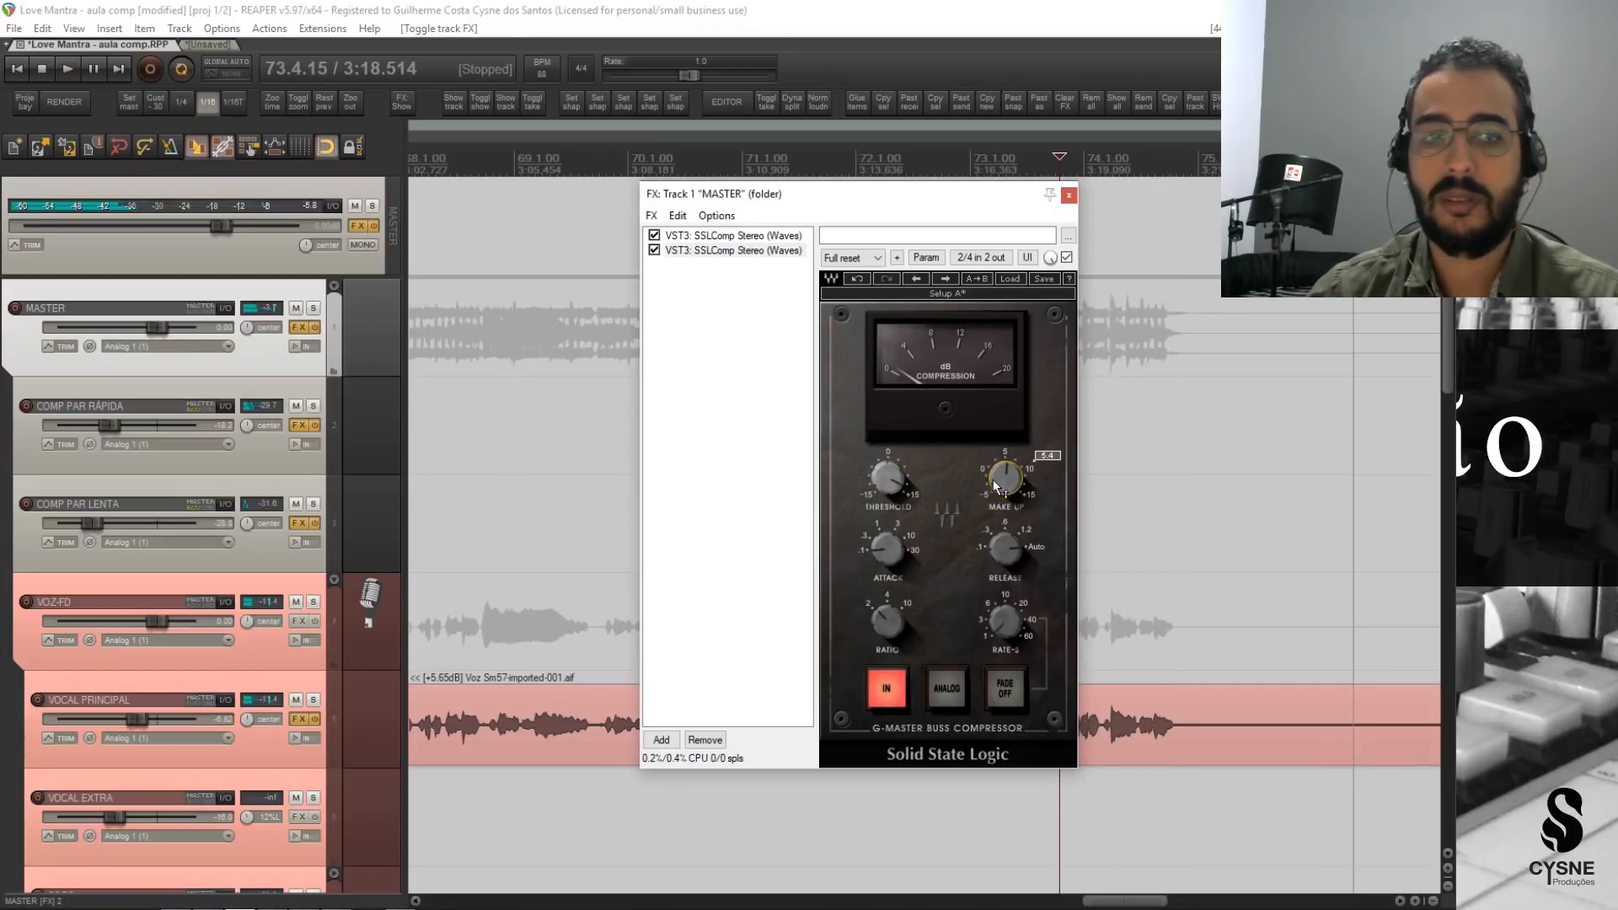
pyautogui.press('space')
pyautogui.moveTo(994, 481); pyautogui.dragTo(994, 470)
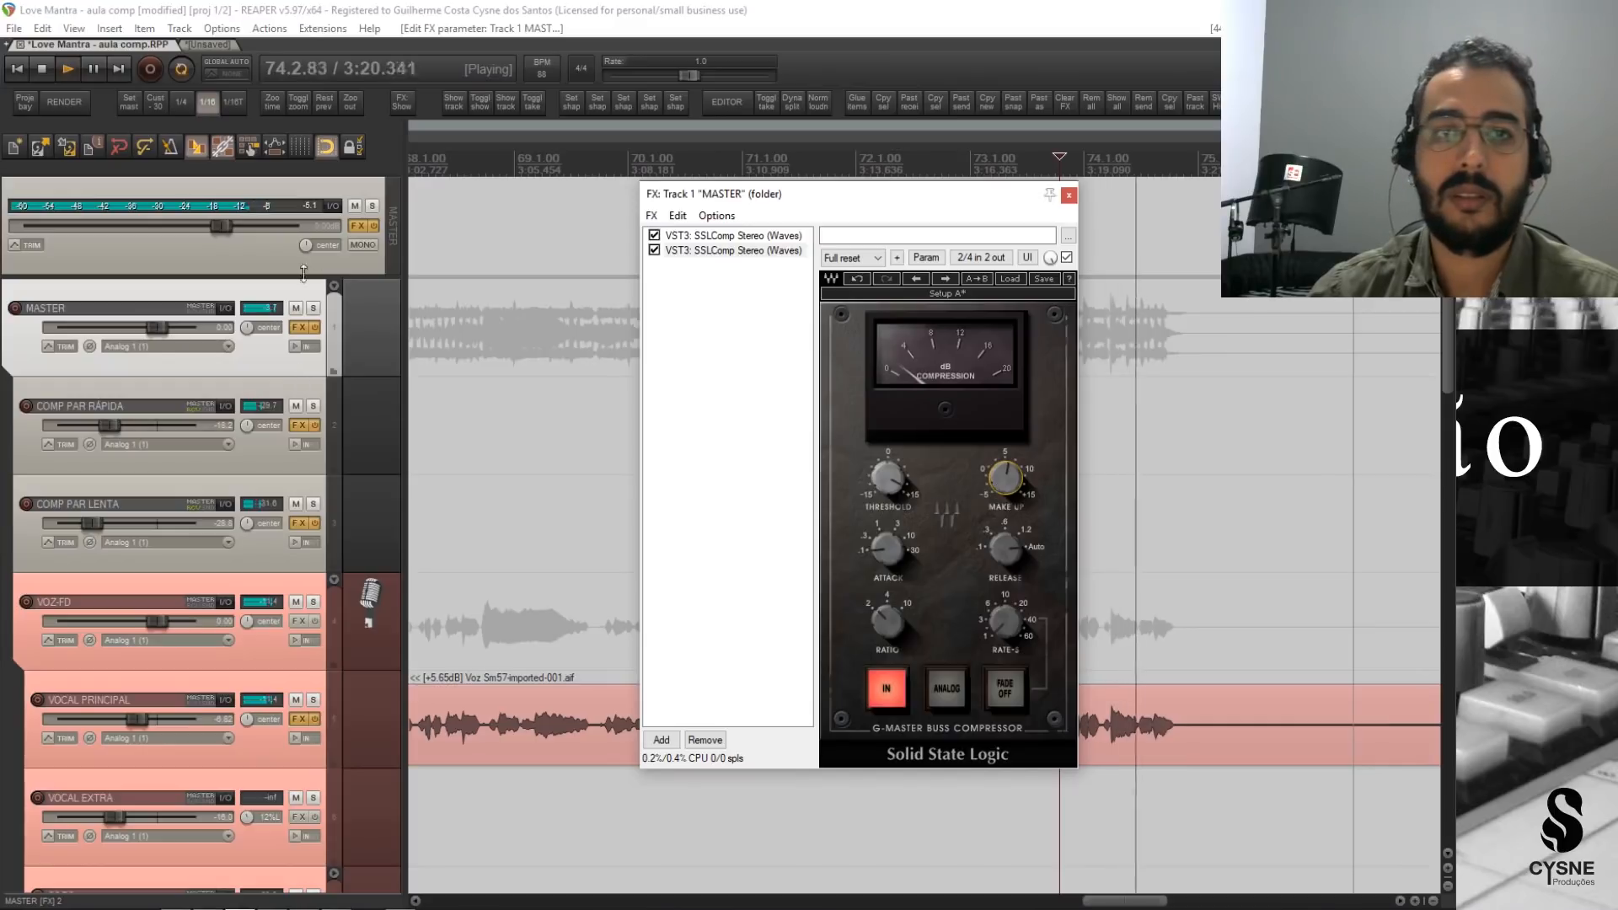
pyautogui.click(314, 207)
pyautogui.press('space')
pyautogui.press('space')
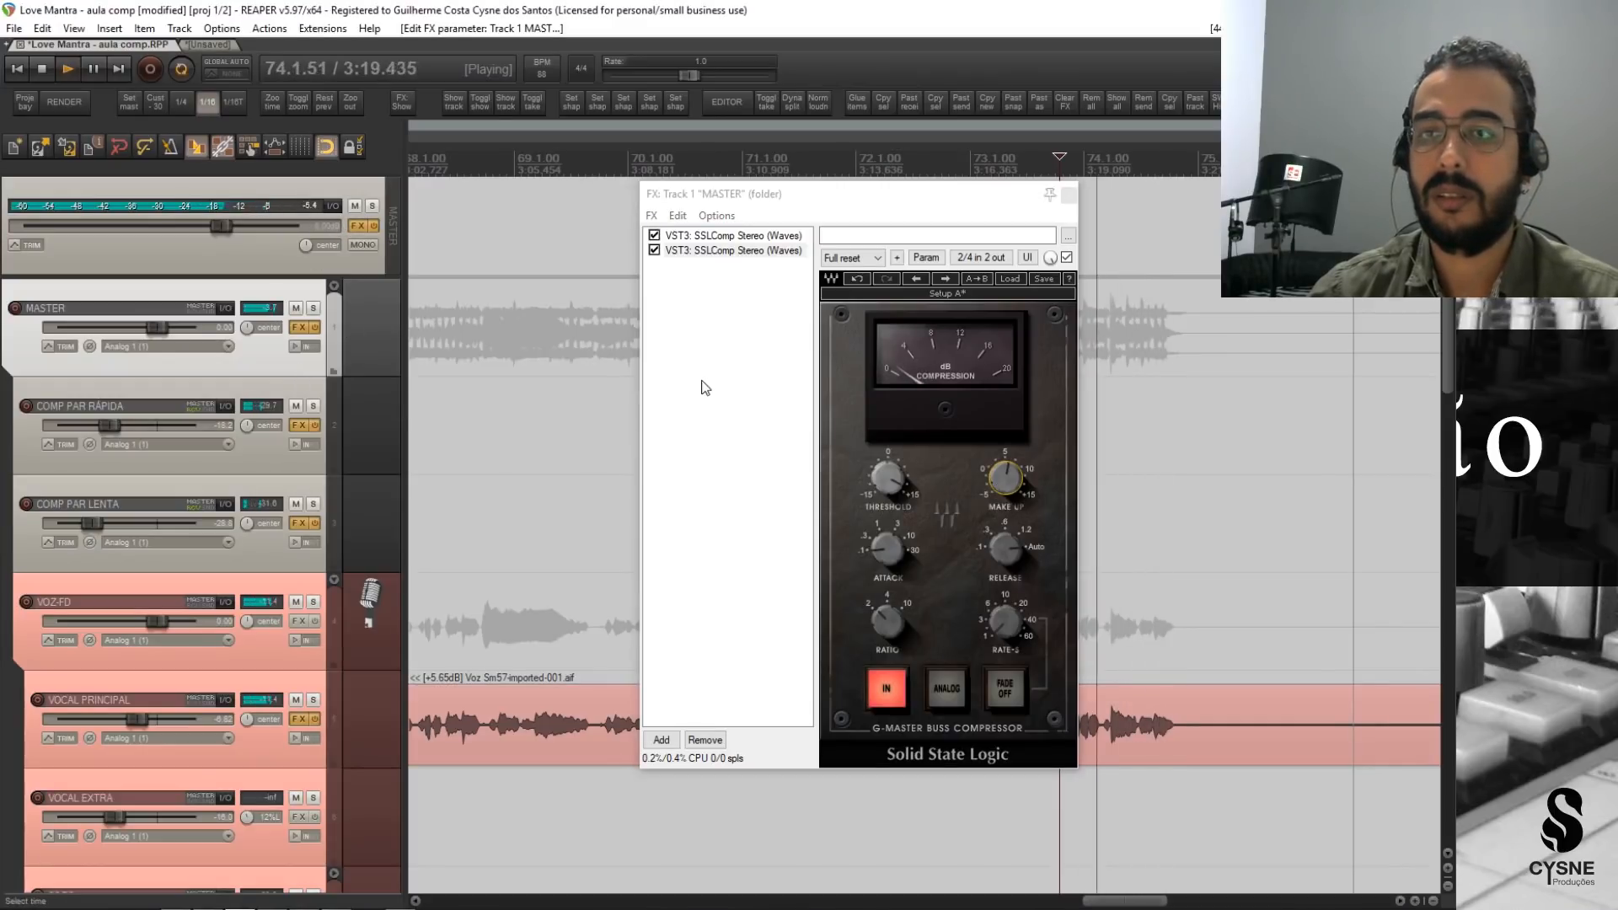
# Recheck the ending's peak level by toggling the MASTER track's effects bypass during playback.
pyautogui.press('space')
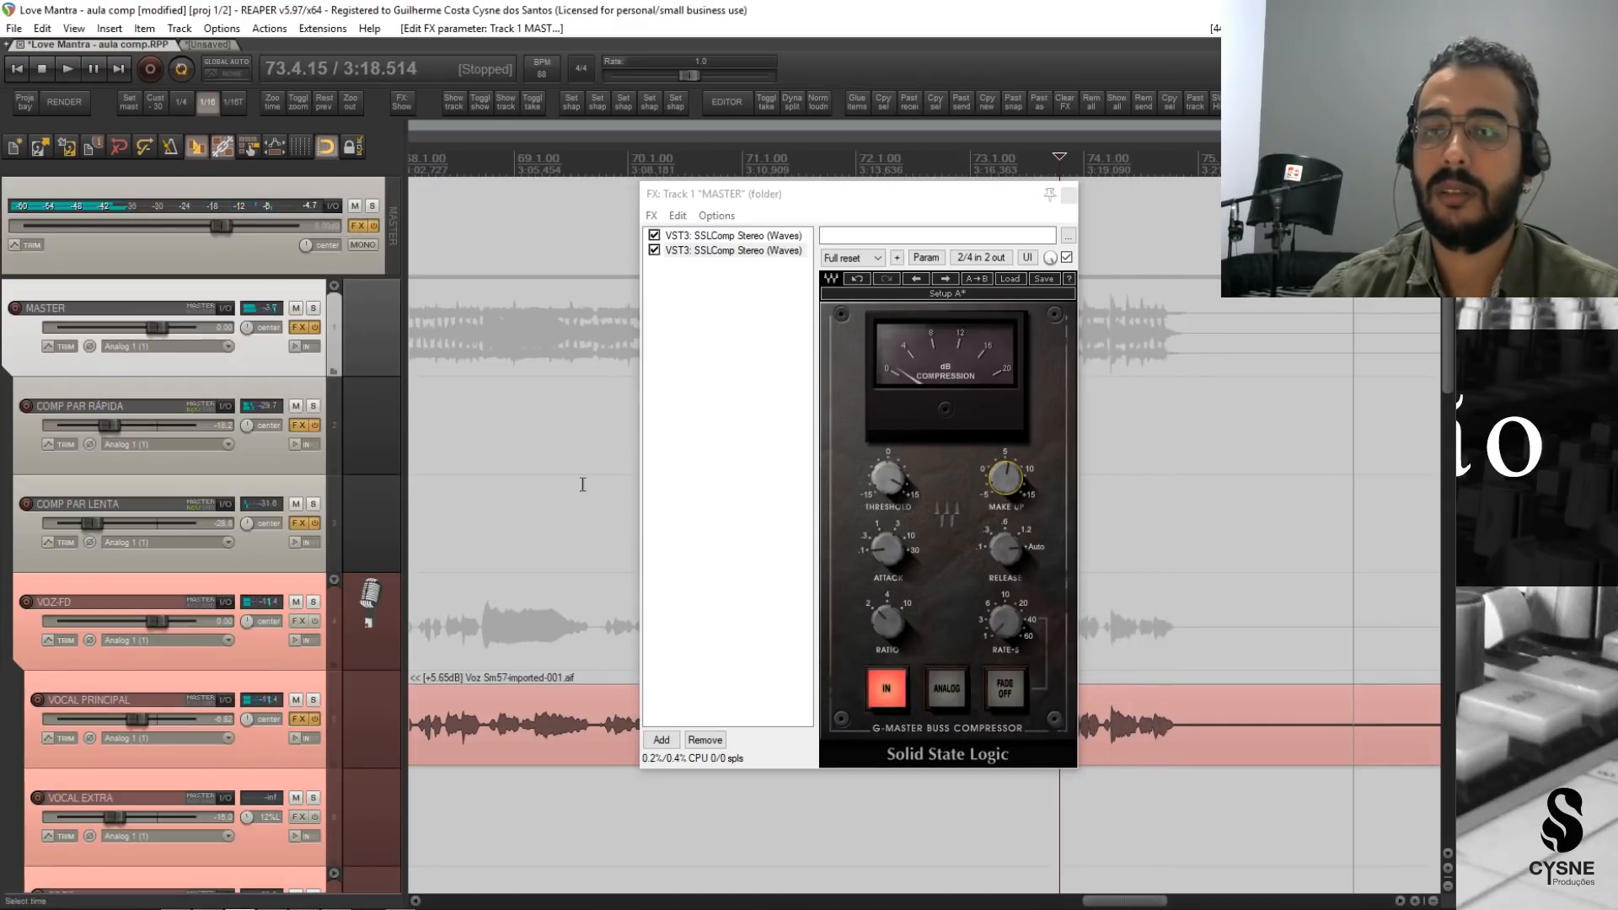
pyautogui.click(316, 327)
pyautogui.press('space')
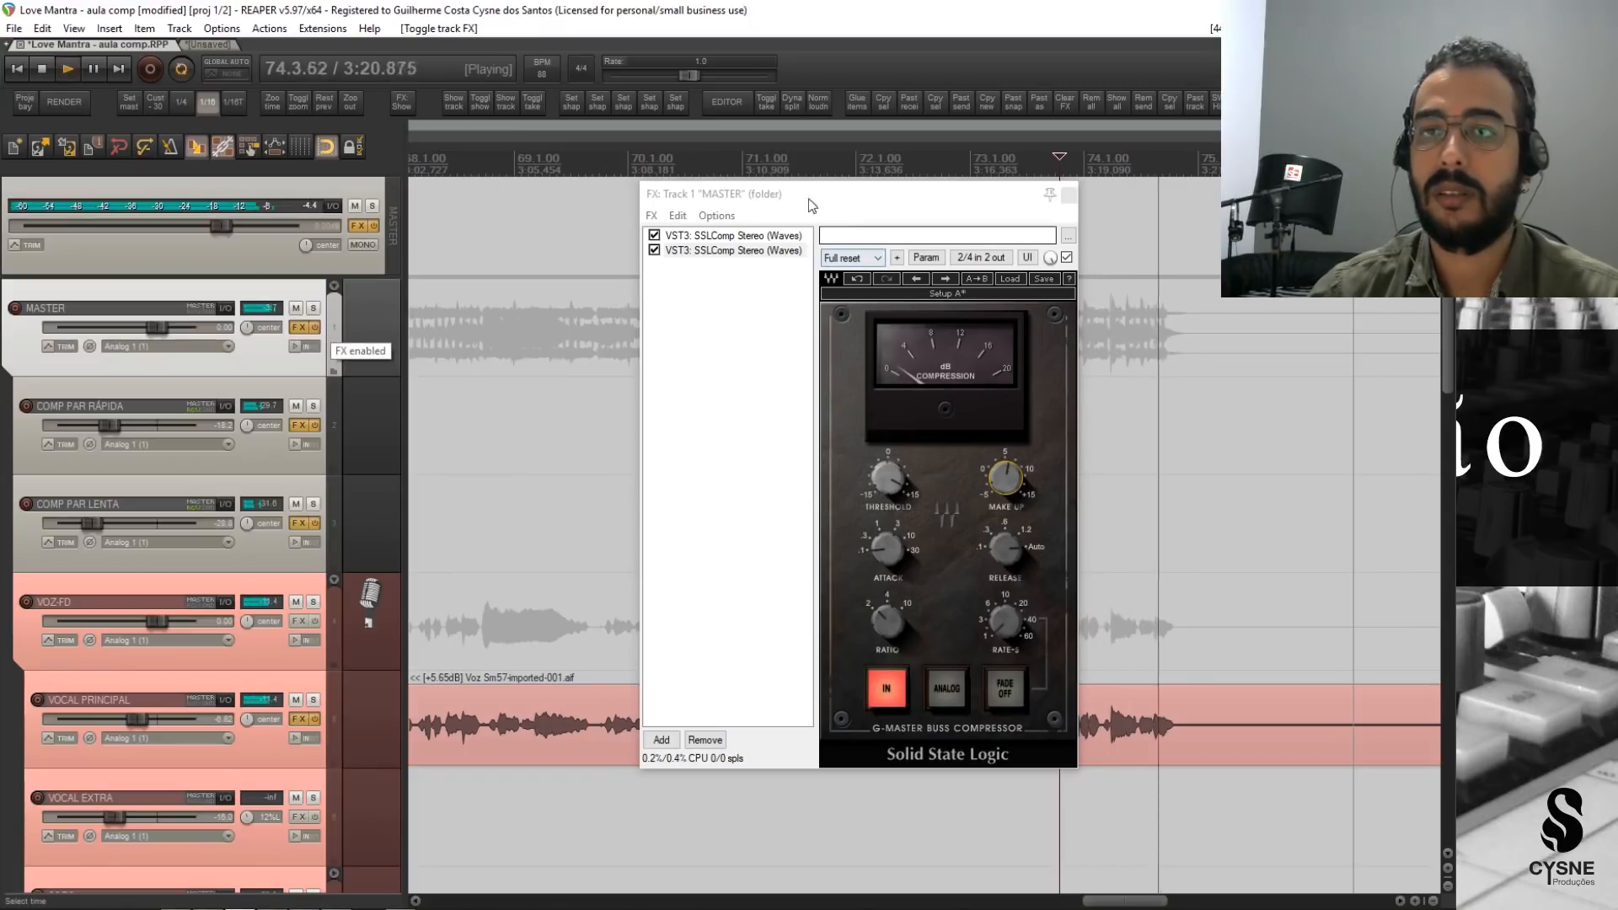
pyautogui.press('space')
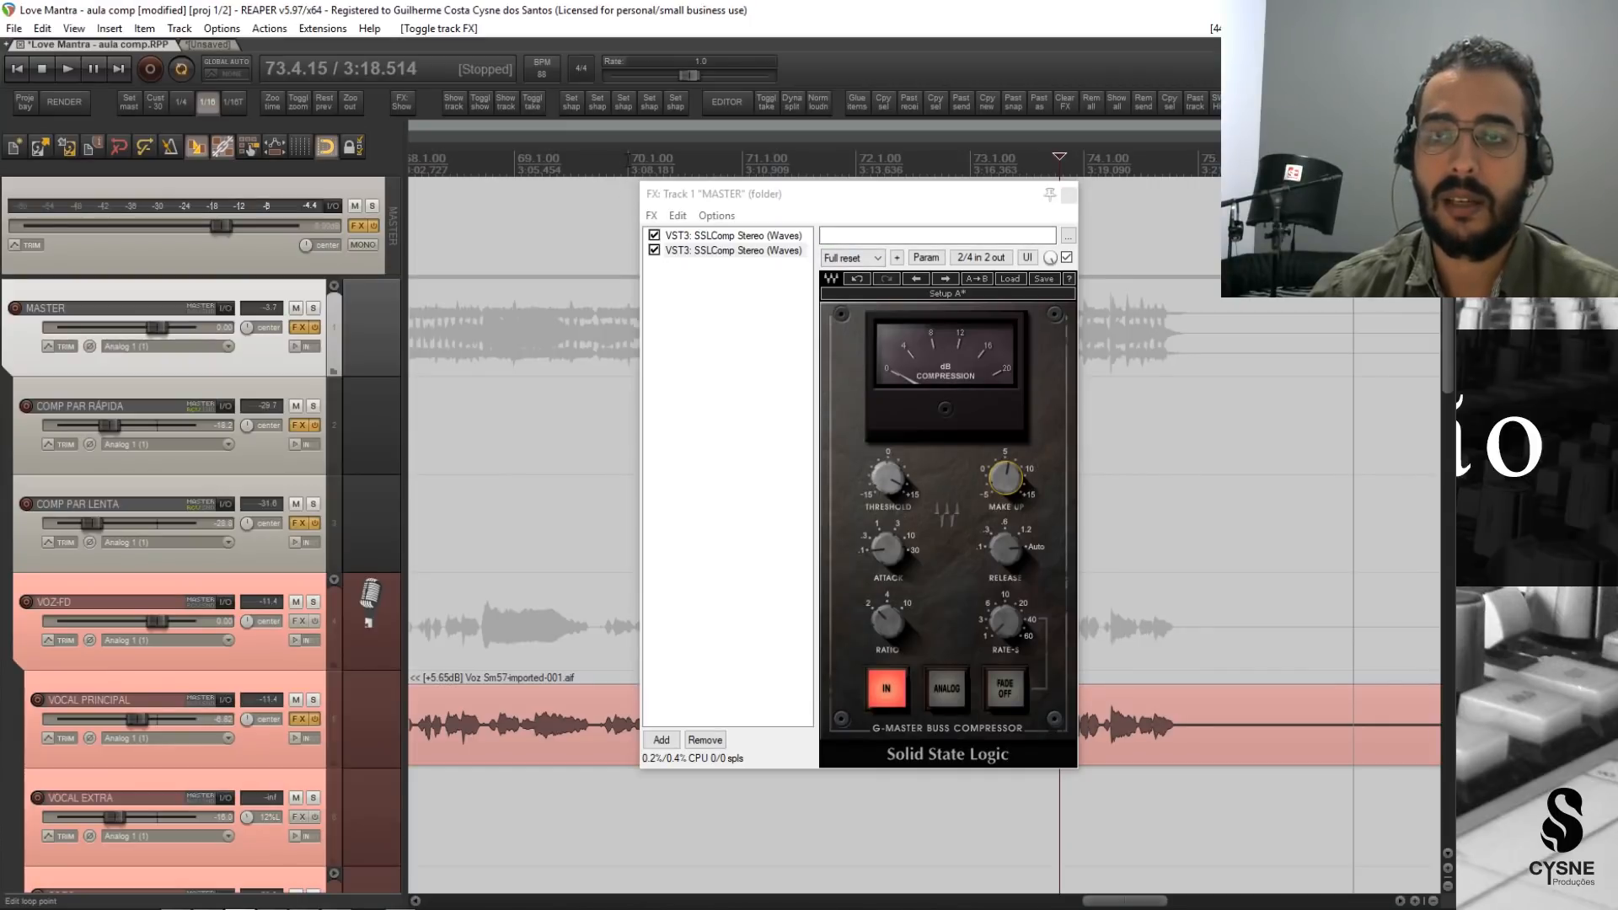
# Play the song from 69.4.95 to the end, bypassing and re-enabling the MASTER effects to compare the sound.
pyautogui.click(627, 159)
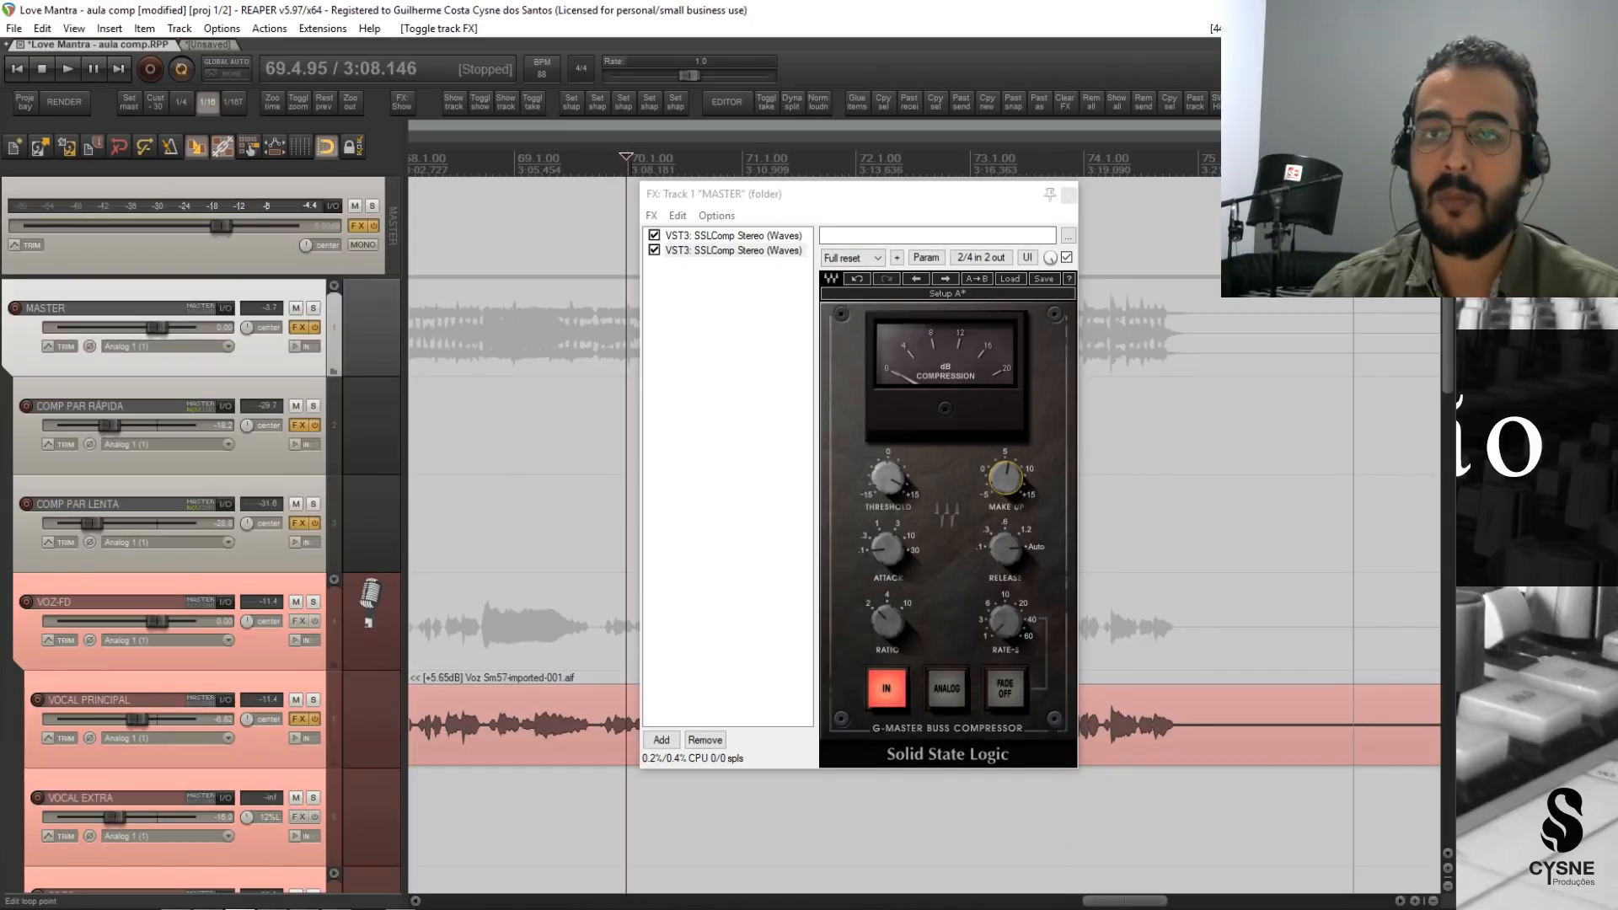
pyautogui.press('space')
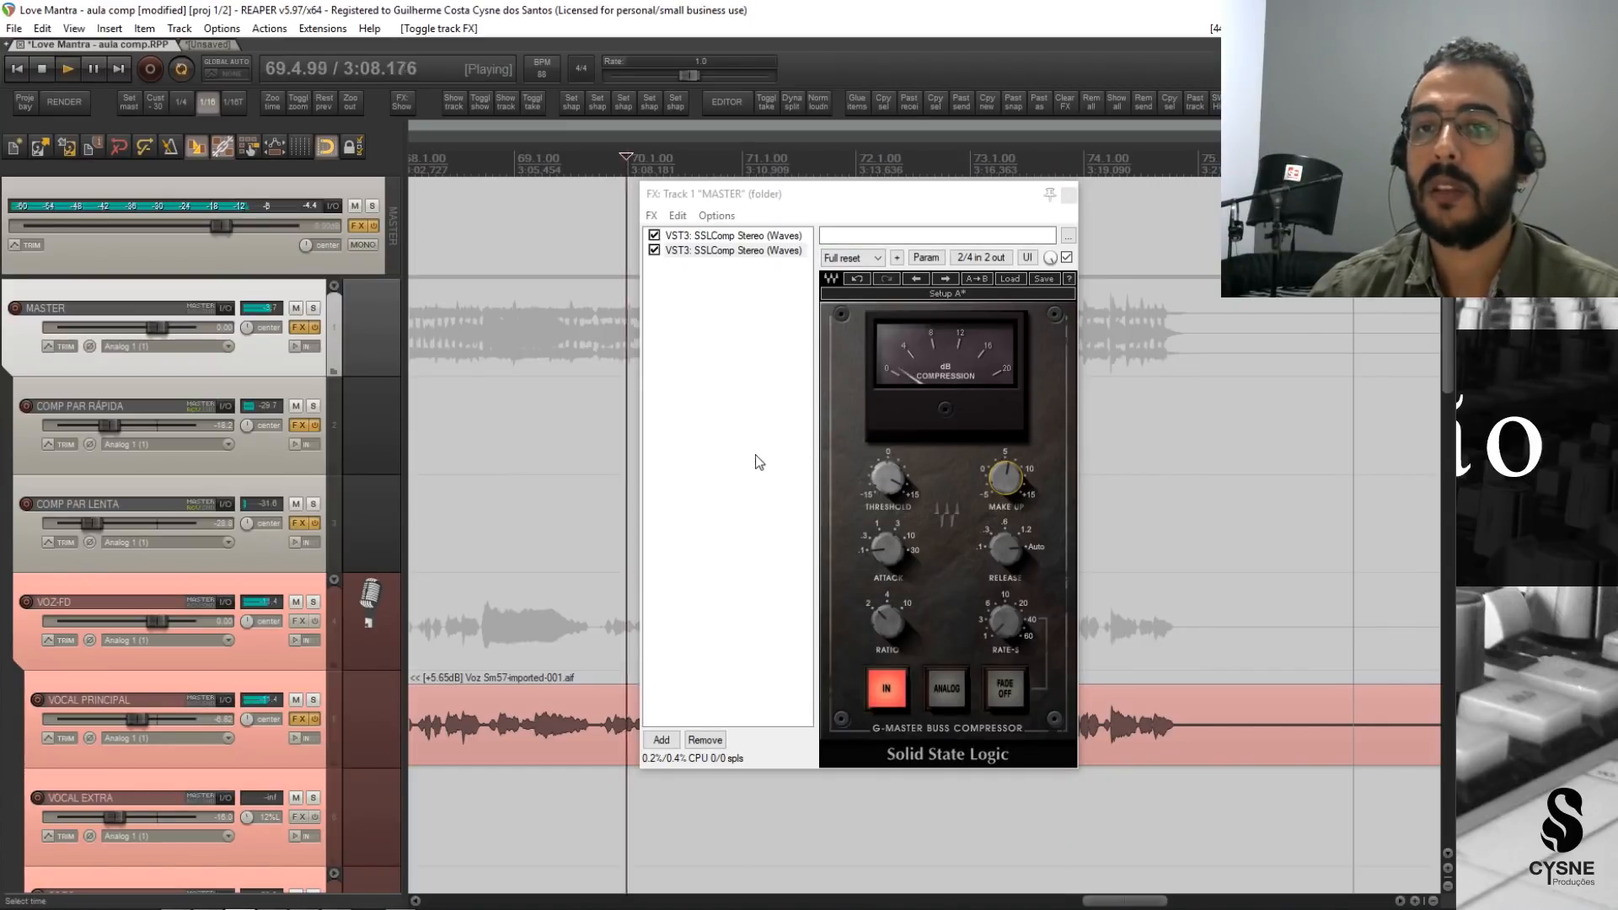
pyautogui.click(315, 337)
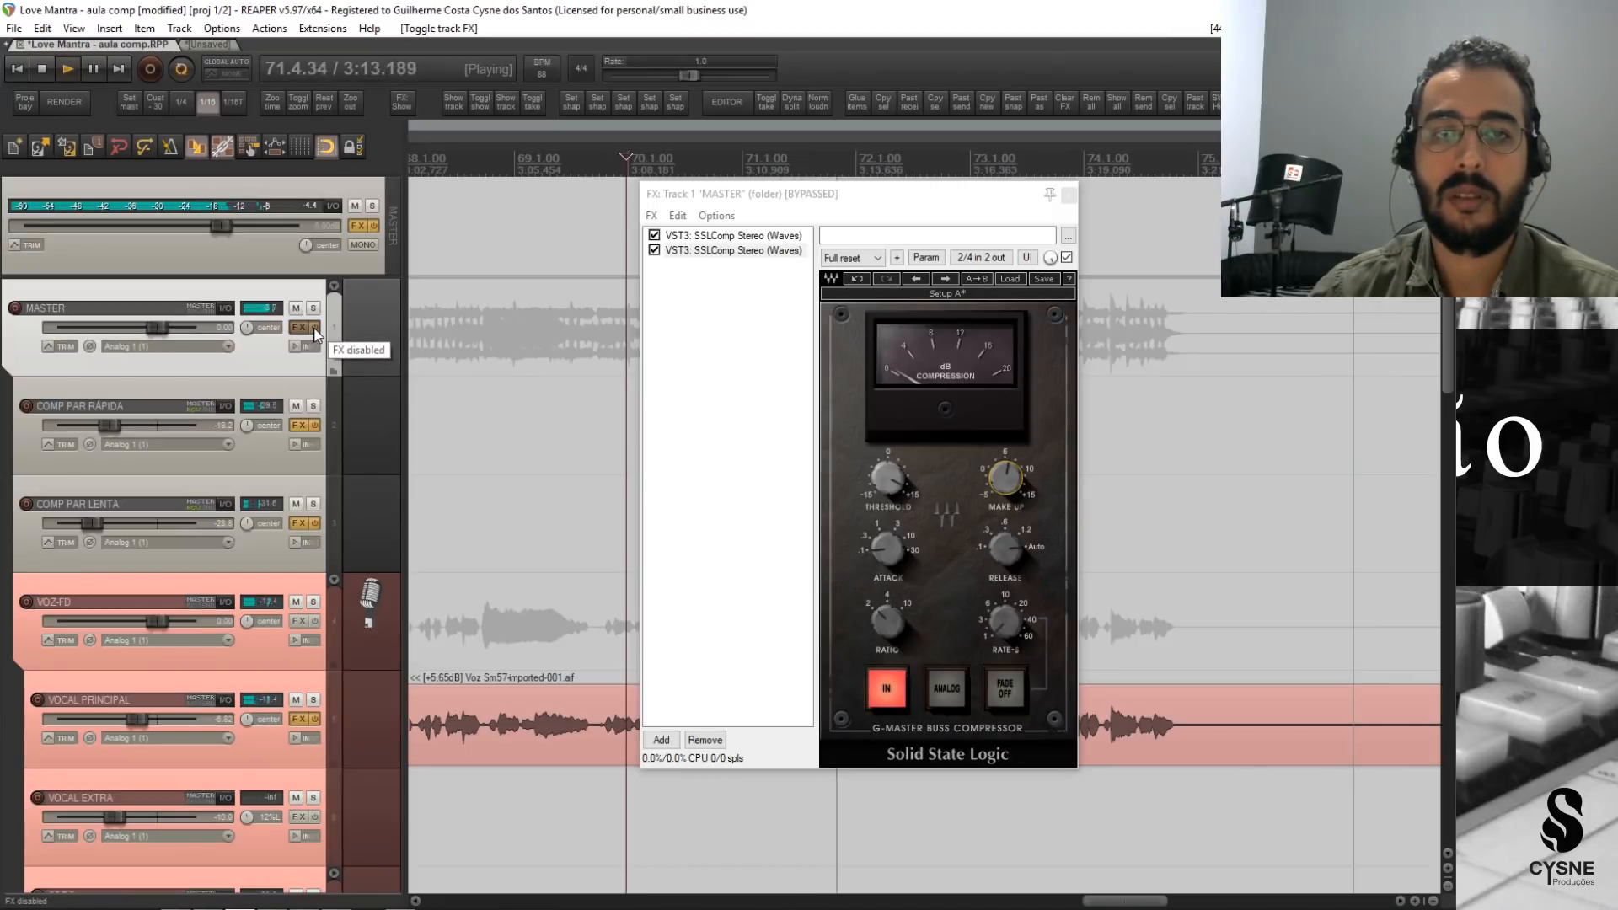
pyautogui.click(315, 336)
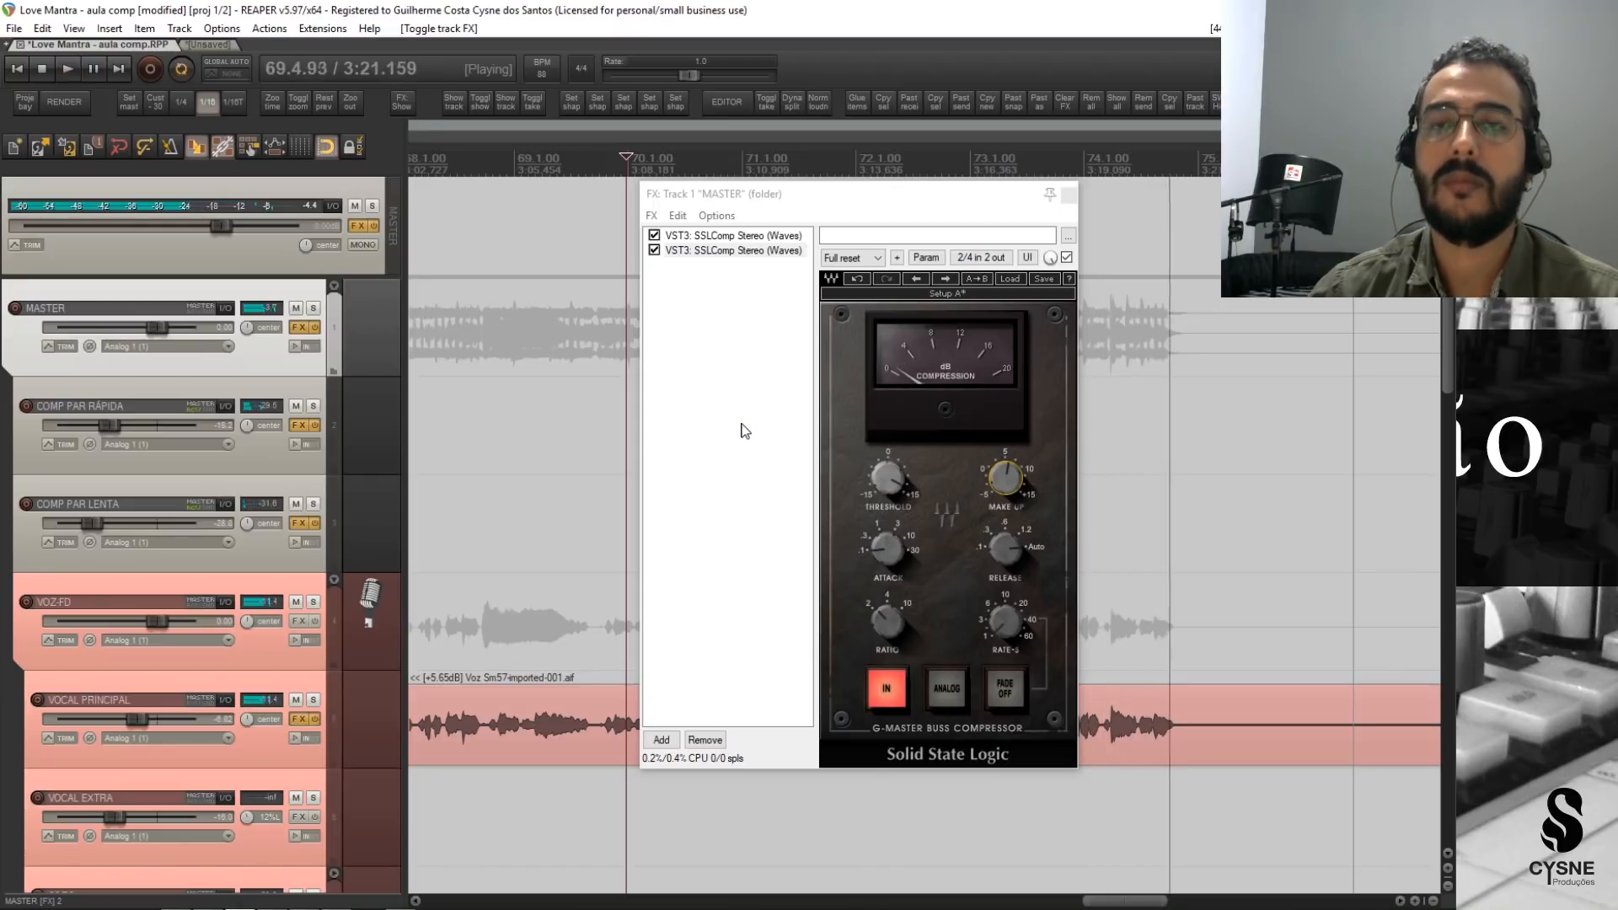
pyautogui.press('space')
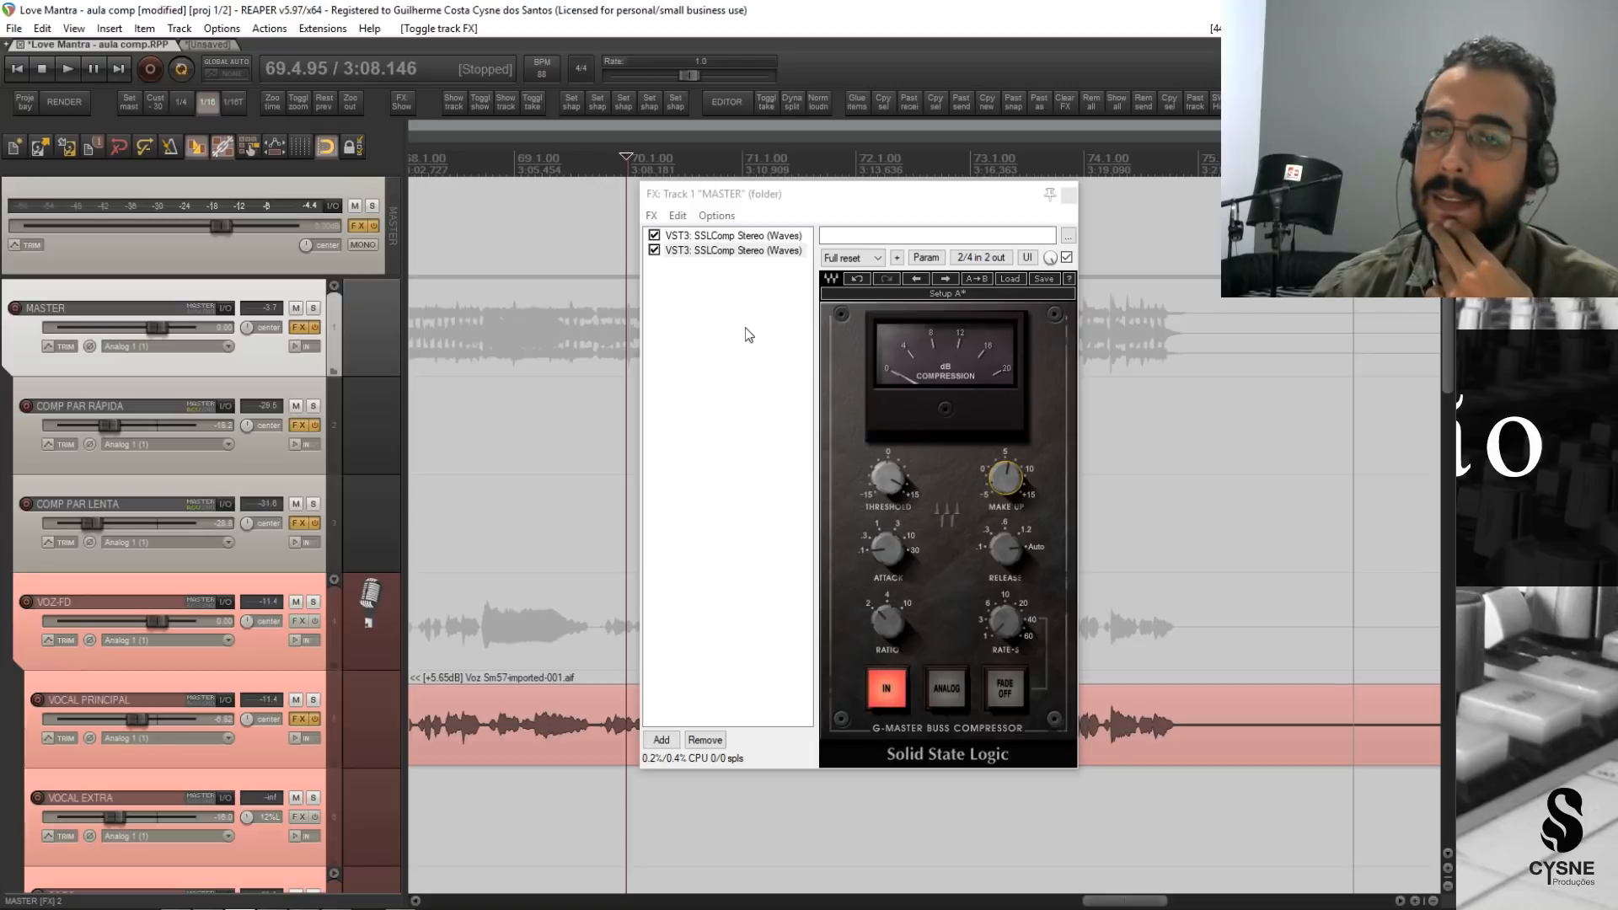
# Remove the second SSLComp from the MASTER track and close its effects window.
pyautogui.click(726, 253)
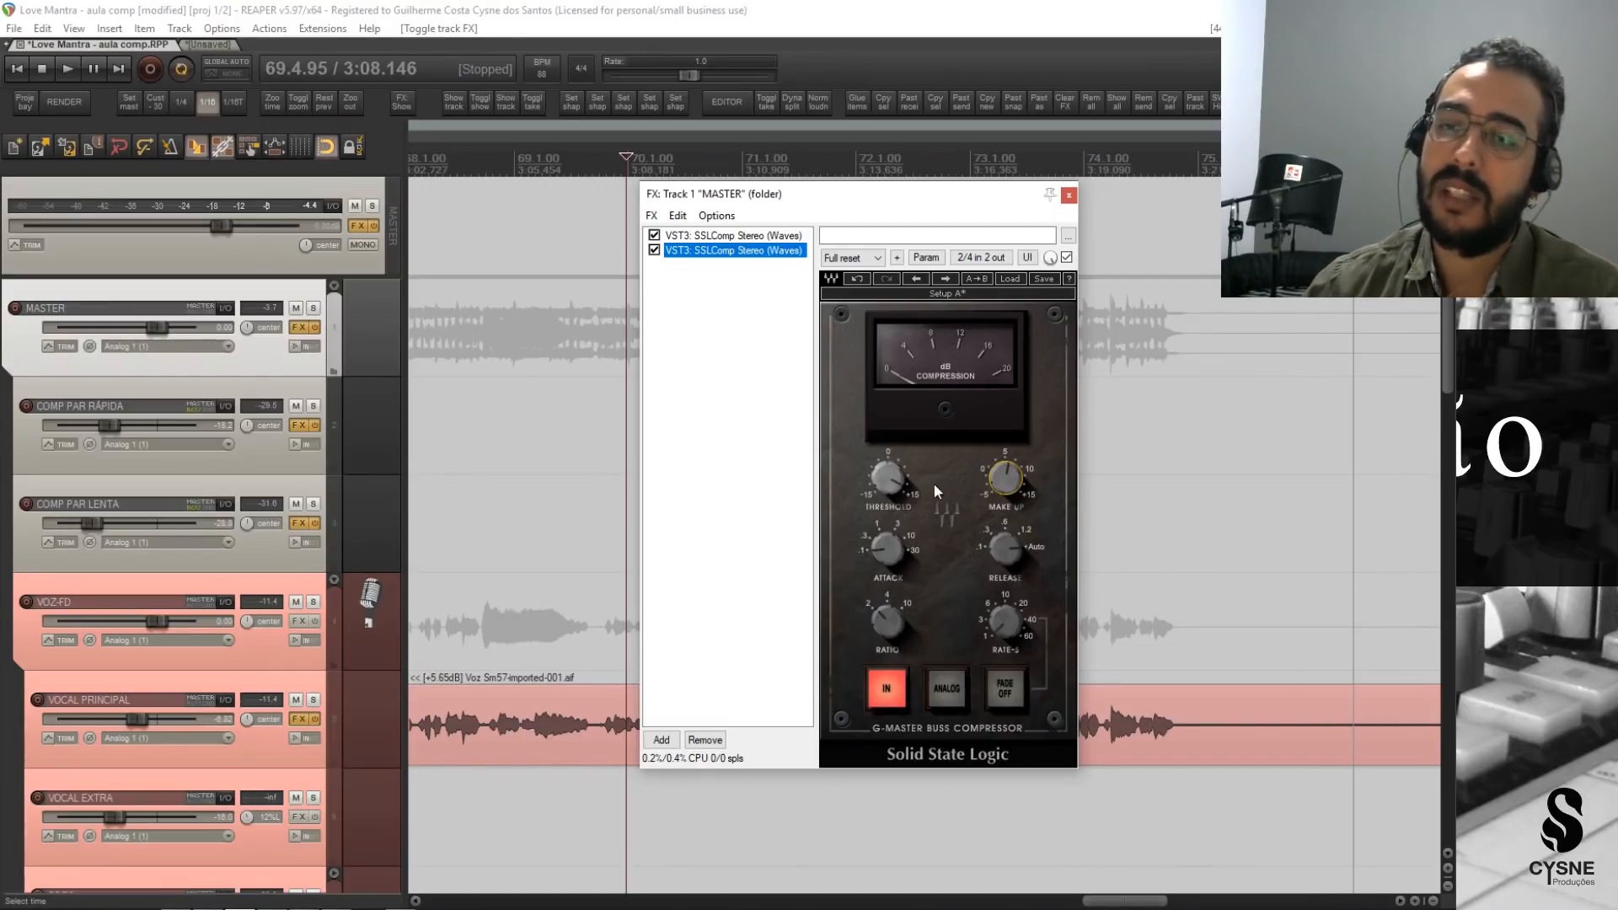
pyautogui.click(718, 742)
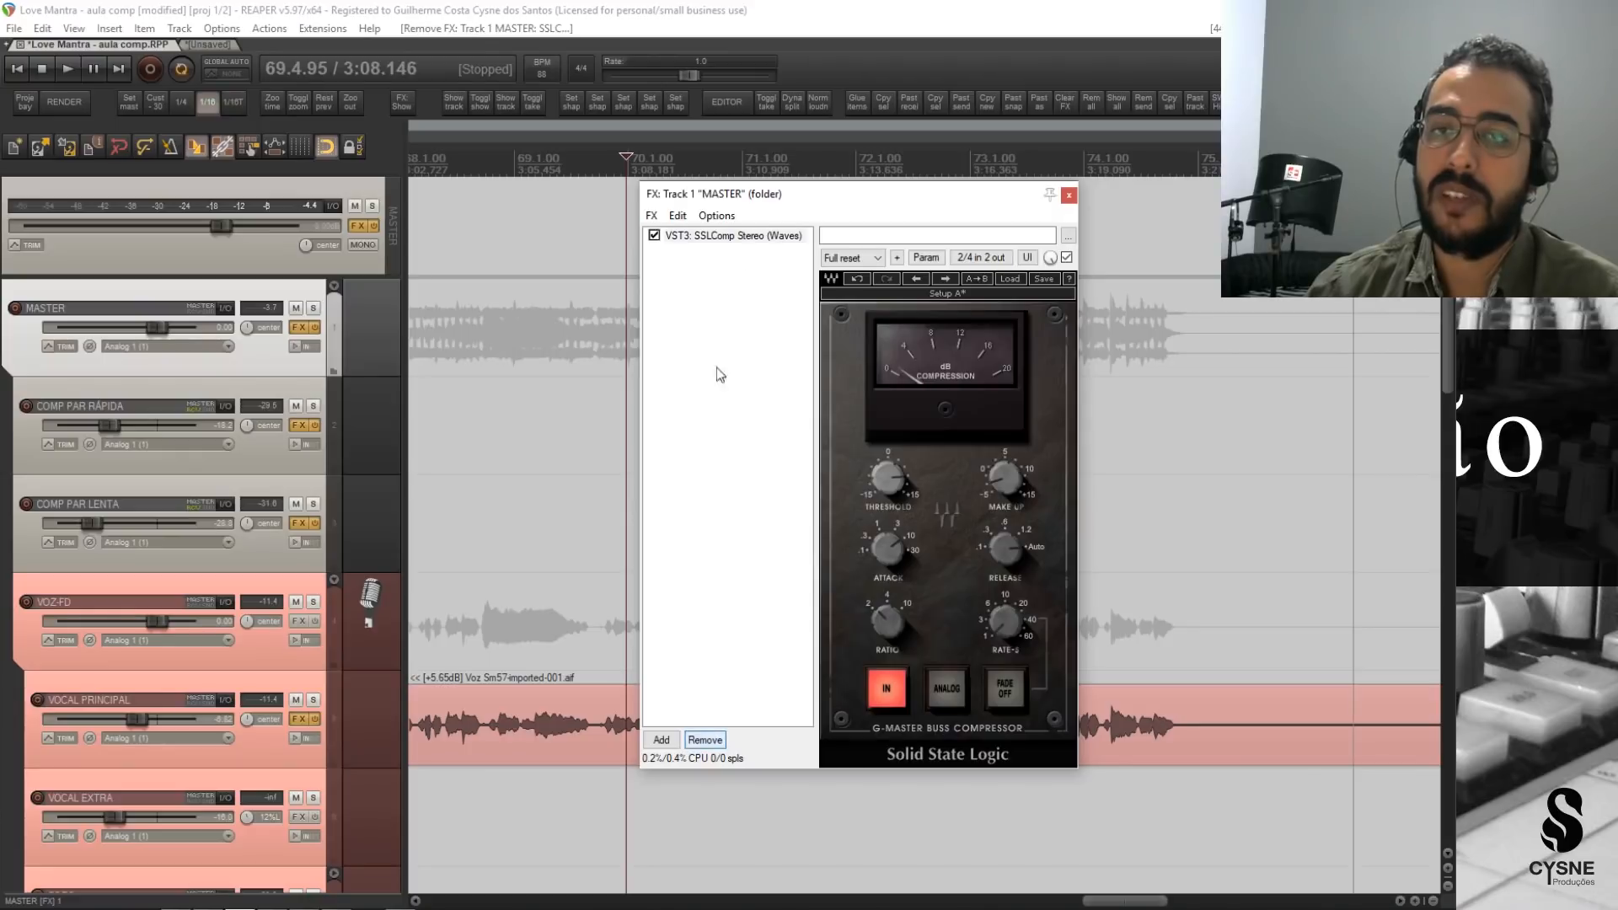
pyautogui.moveTo(872, 211); pyautogui.dragTo(755, 206)
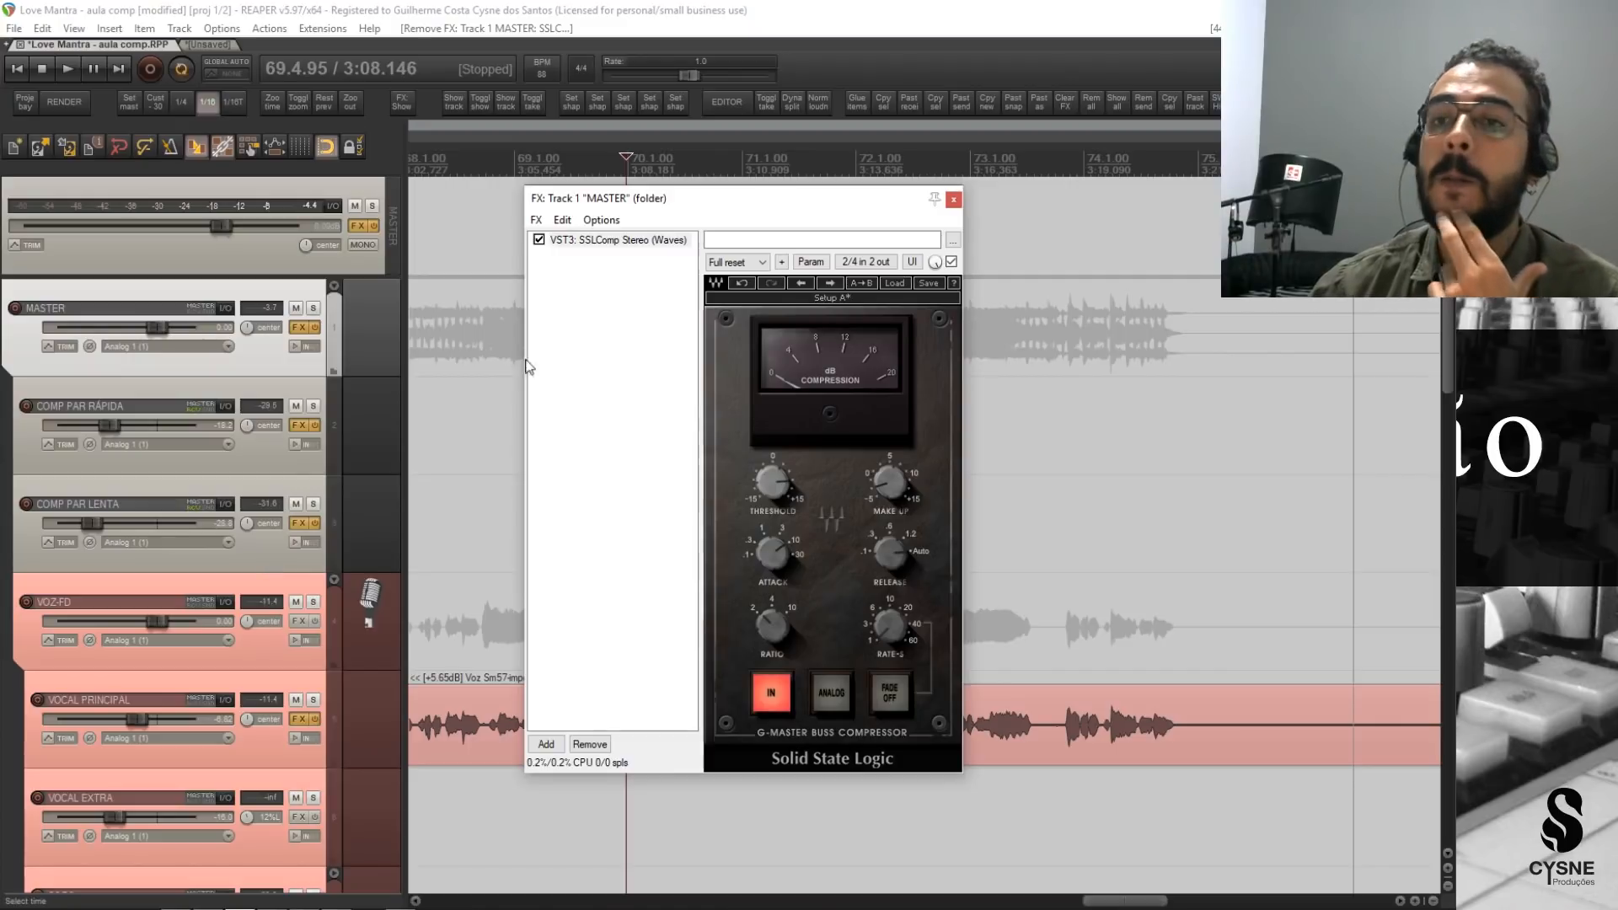
pyautogui.click(953, 201)
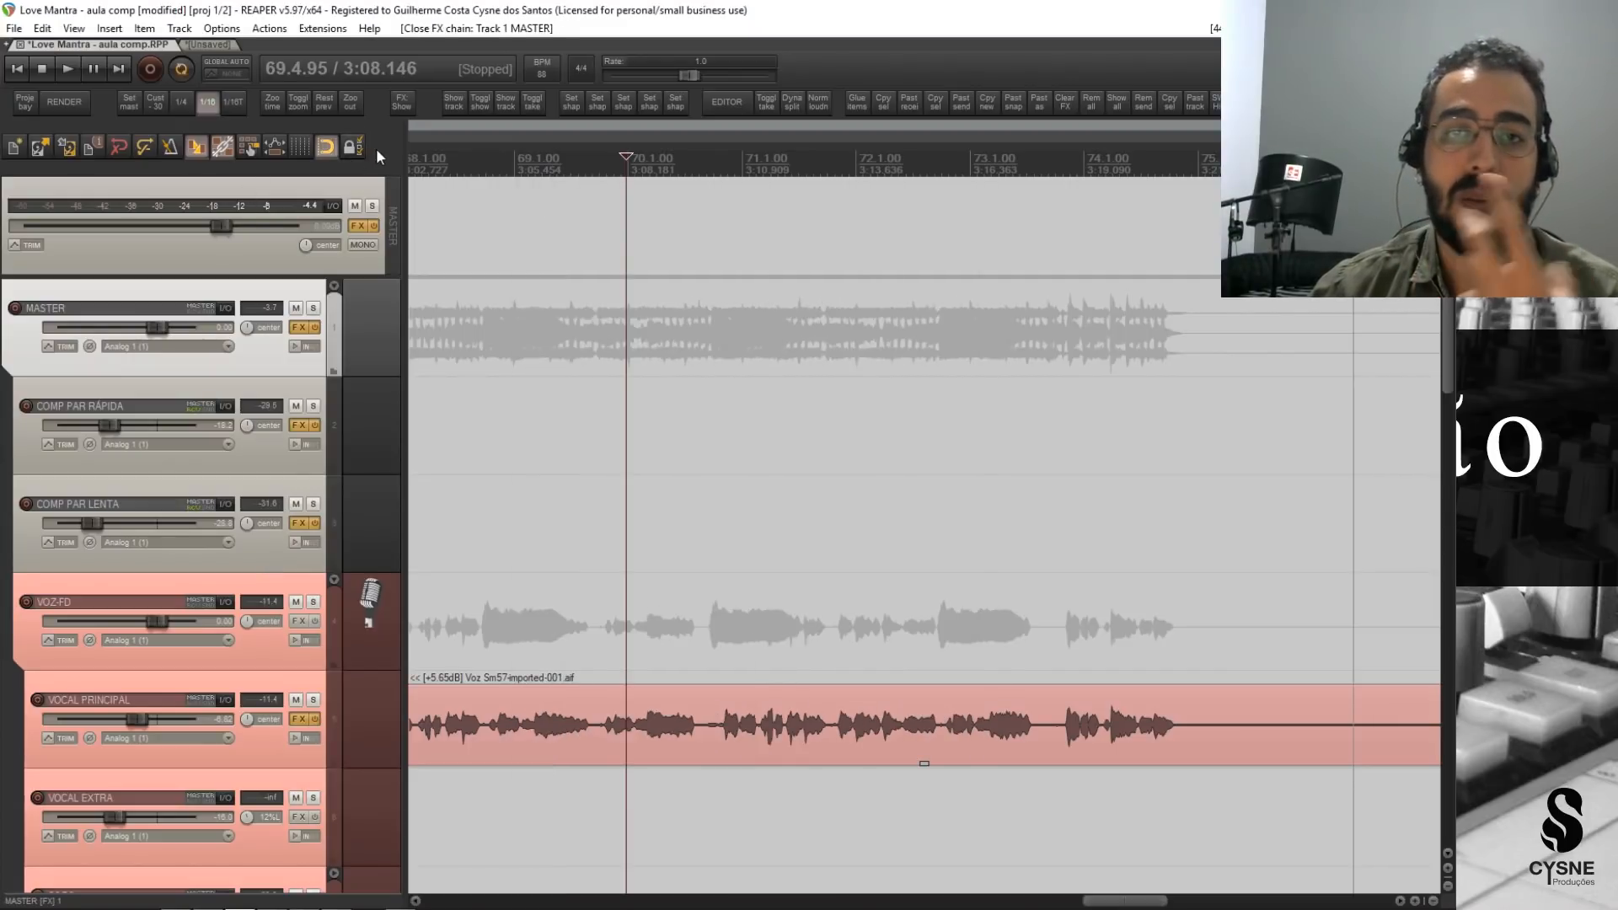